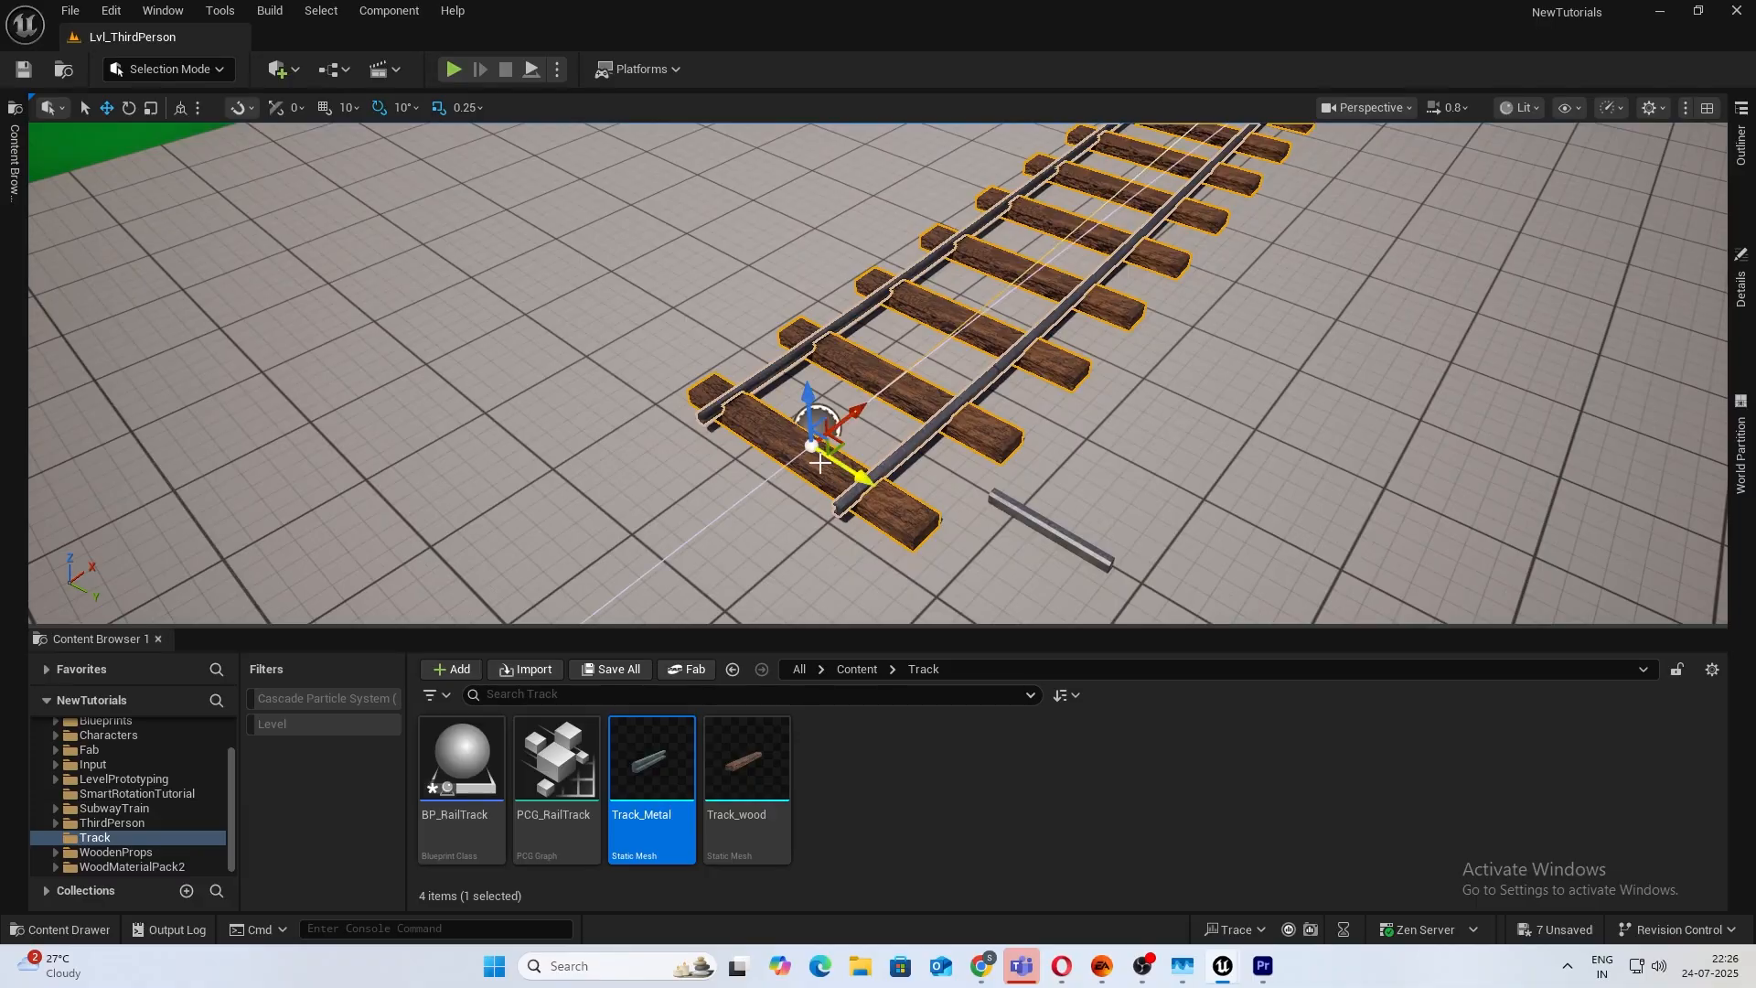
# Show the details of the rail track in the level and select the BP_RailTrack (Self) root.
pyautogui.moveTo(817, 446); pyautogui.dragTo(736, 446, button='right')
pyautogui.moveTo(1131, 350); pyautogui.dragTo(947, 430)
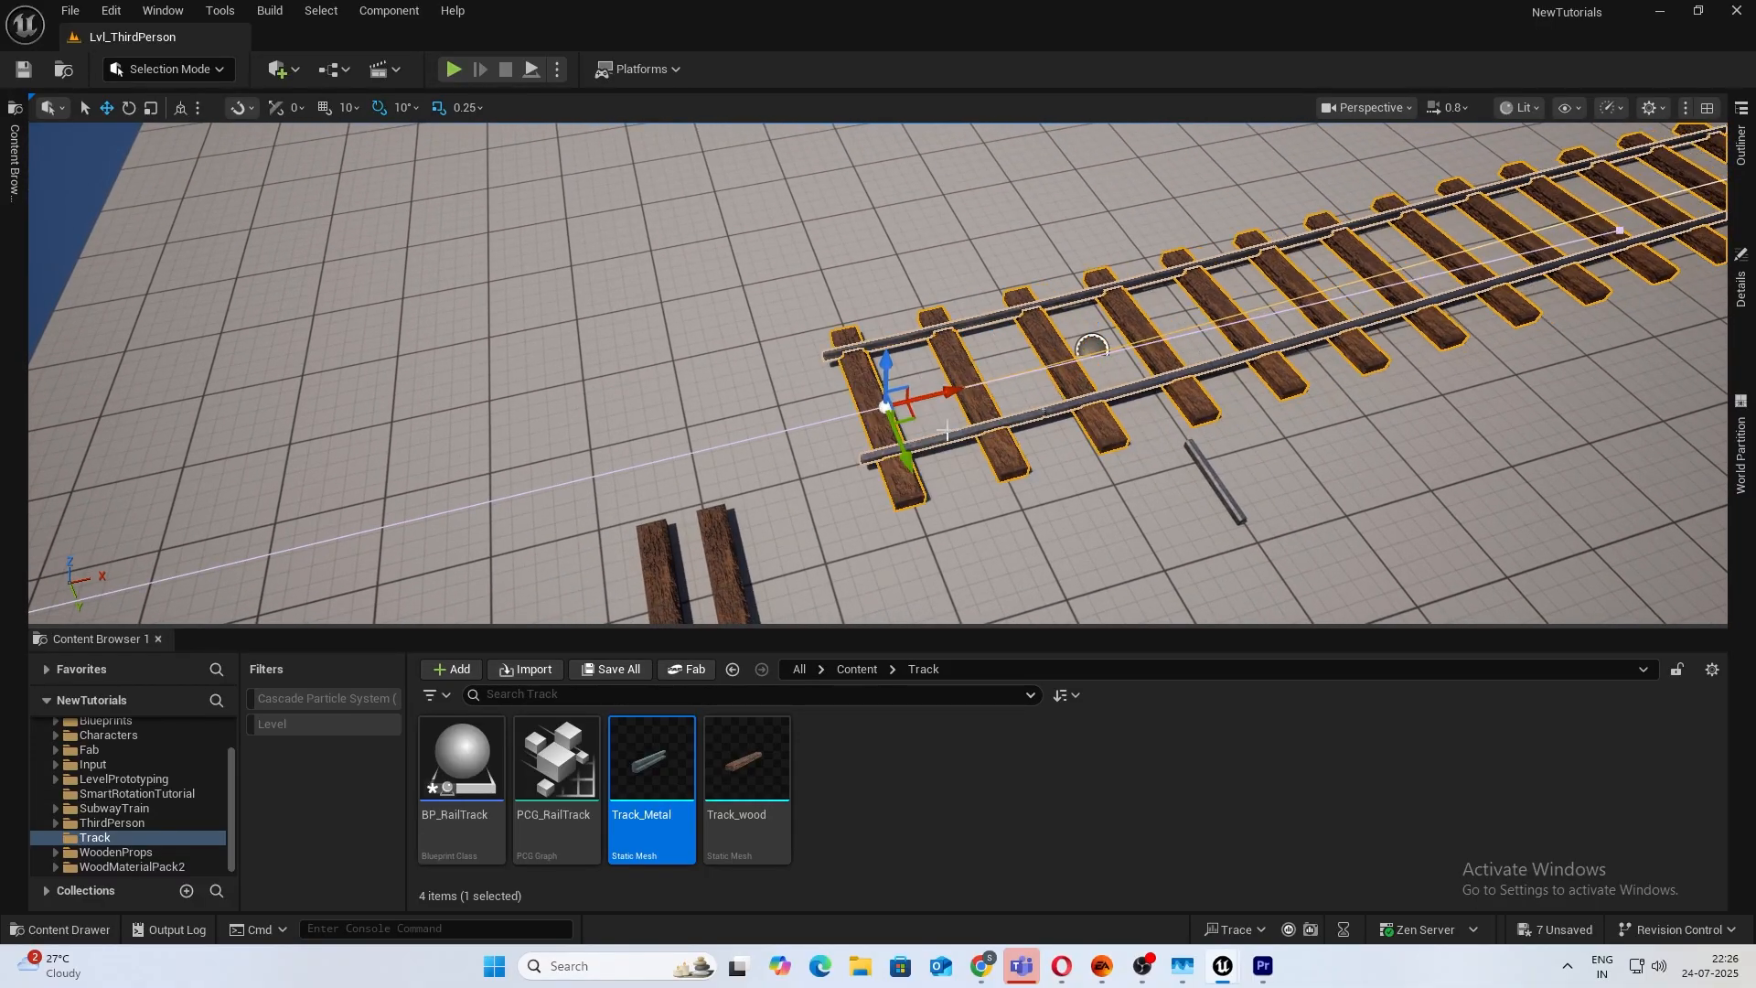
pyautogui.click(1742, 298)
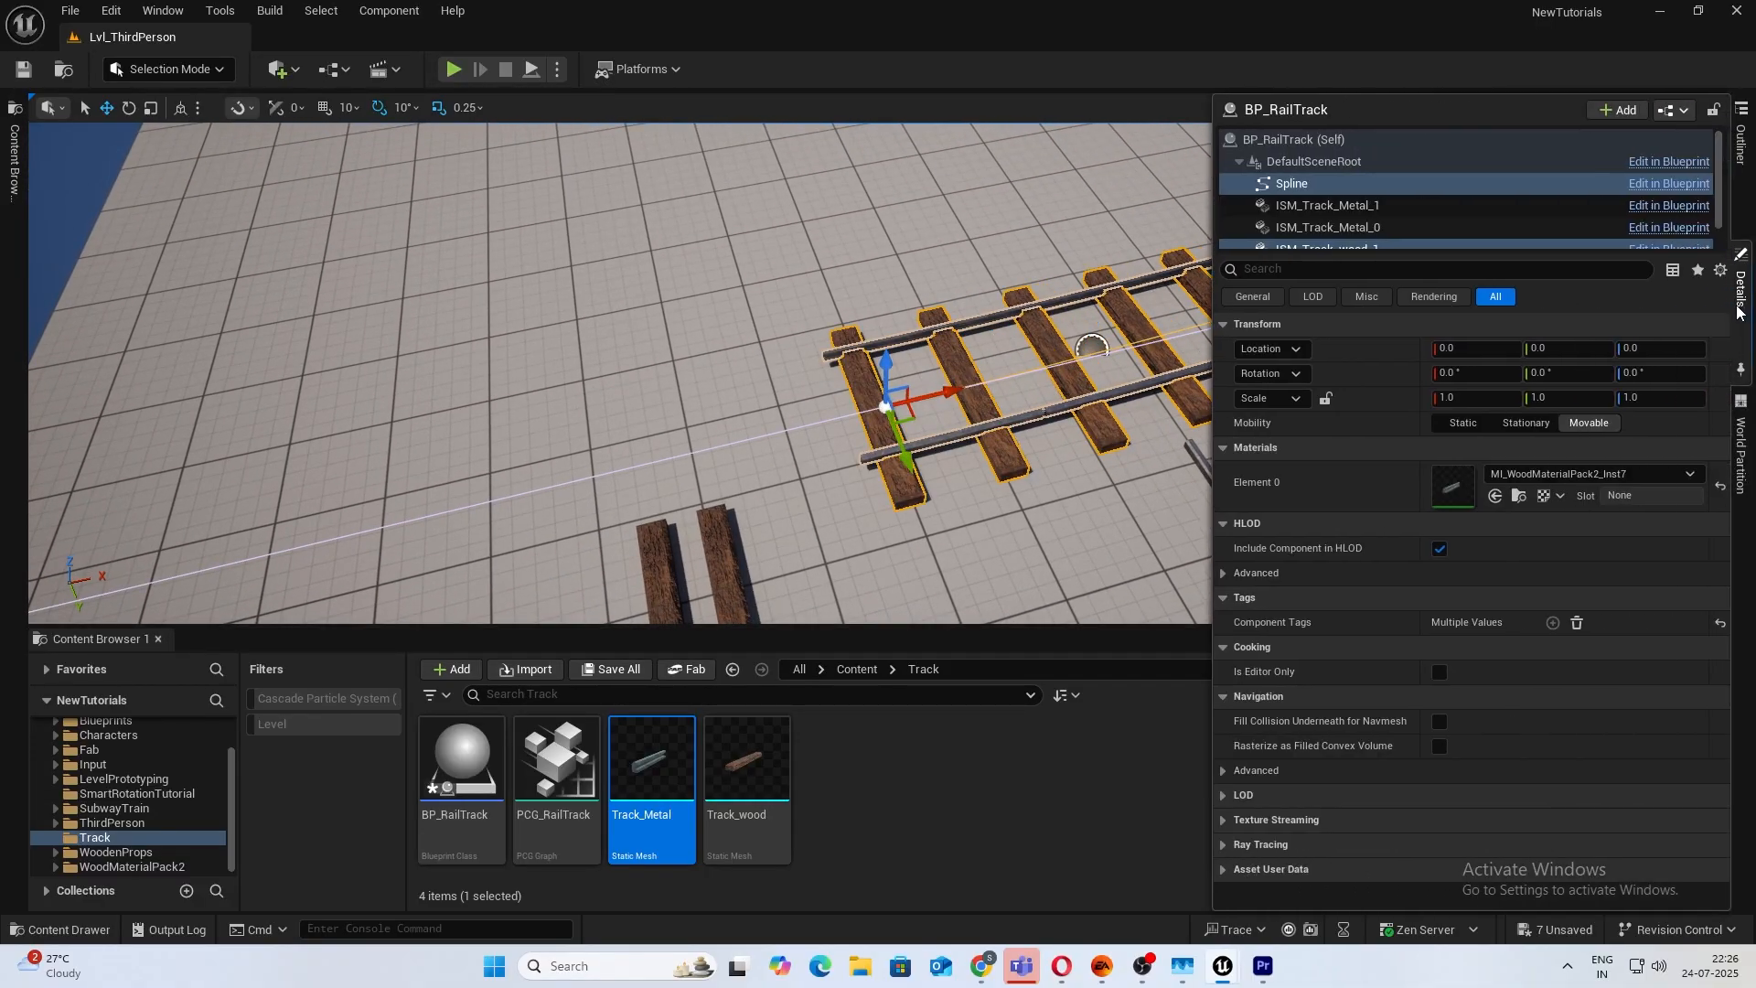
pyautogui.moveTo(1003, 387); pyautogui.dragTo(1052, 384, button='right')
pyautogui.press('w')
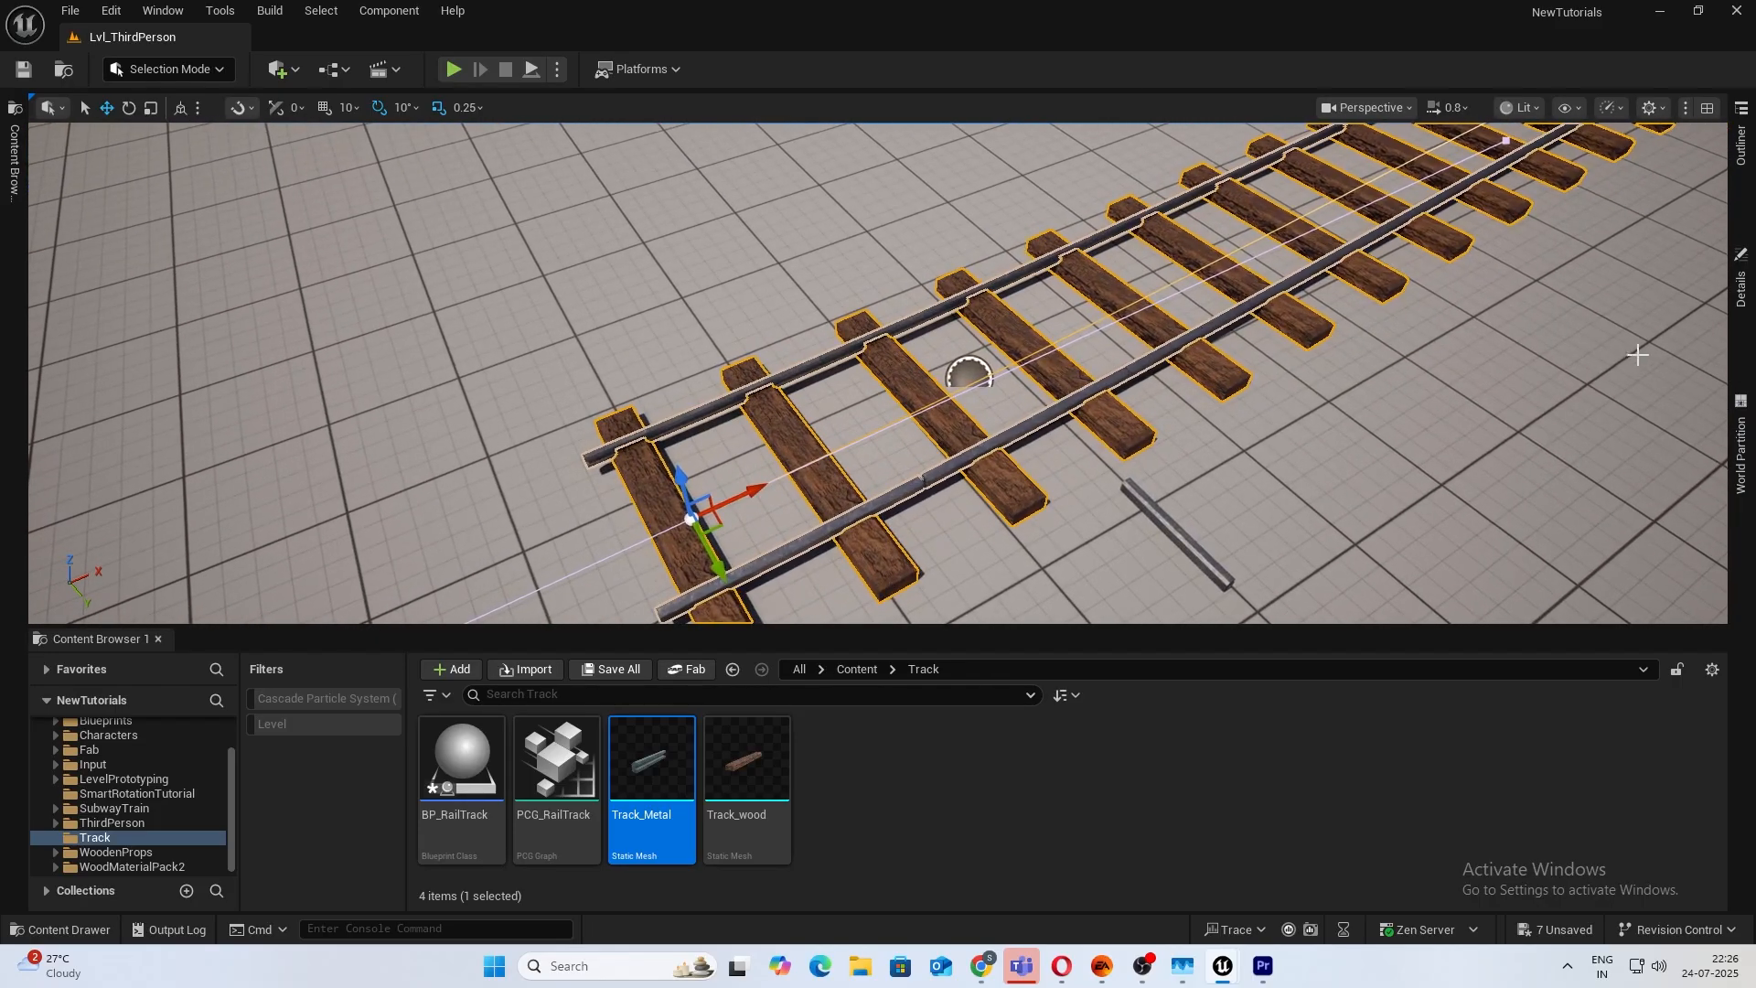
pyautogui.click(1742, 316)
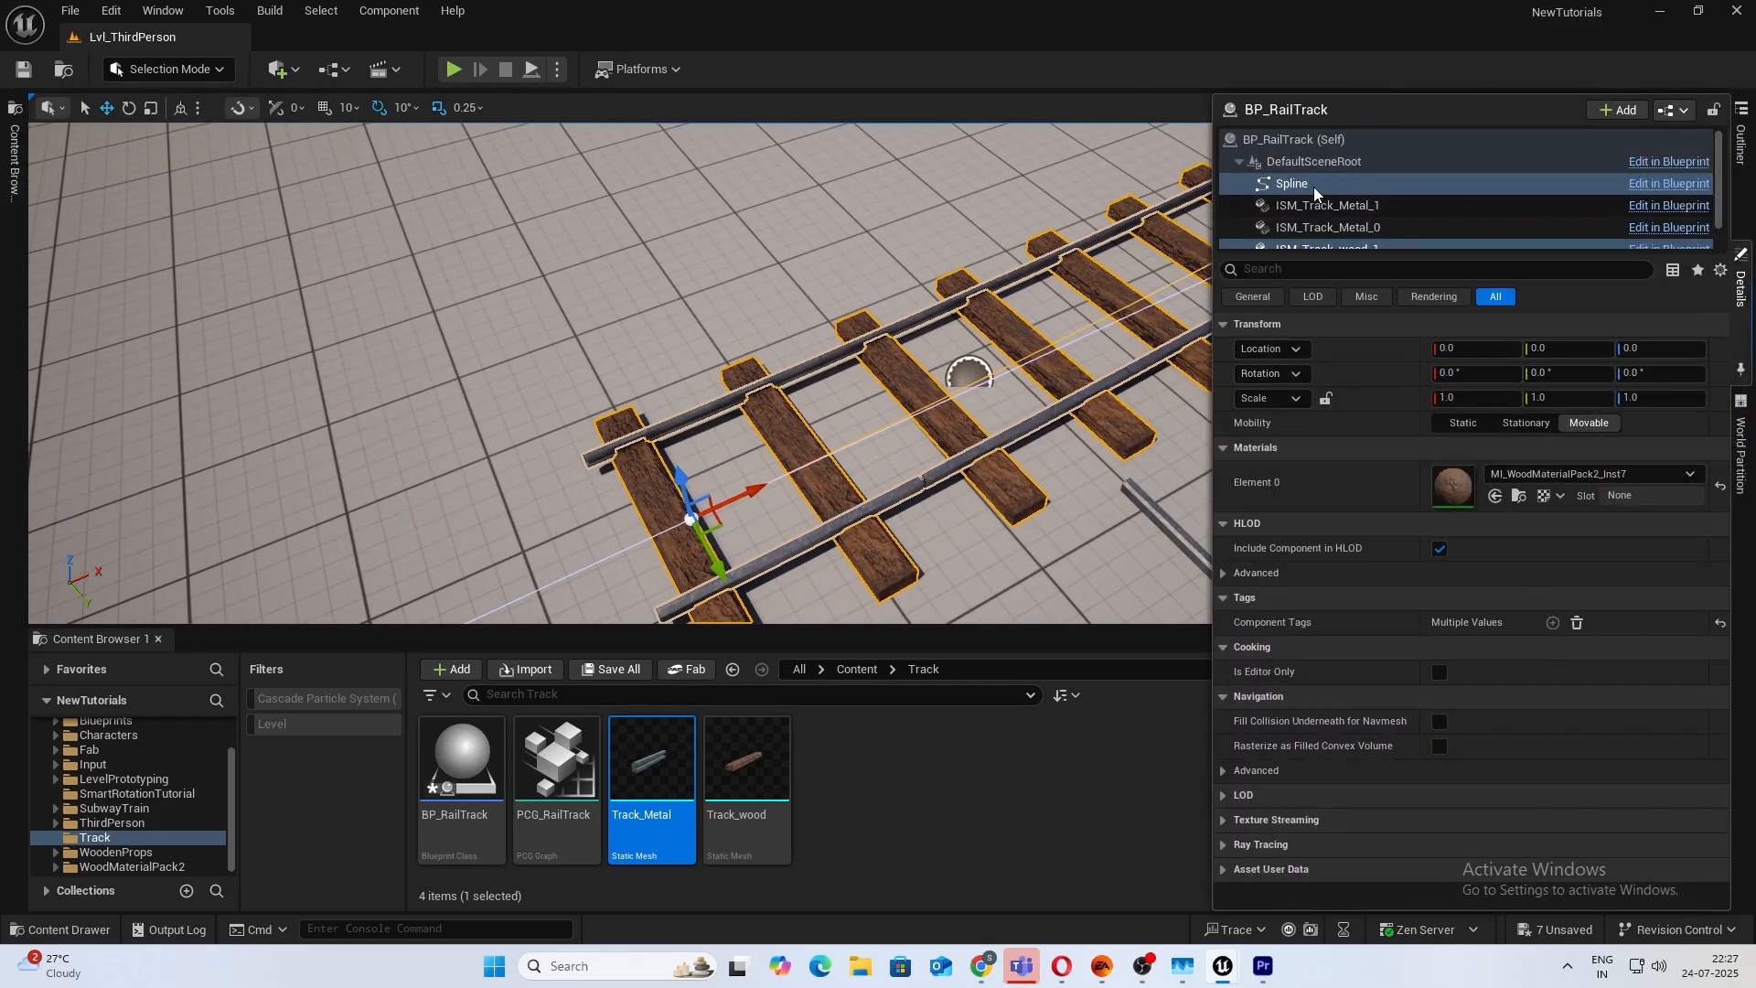
pyautogui.click(1317, 140)
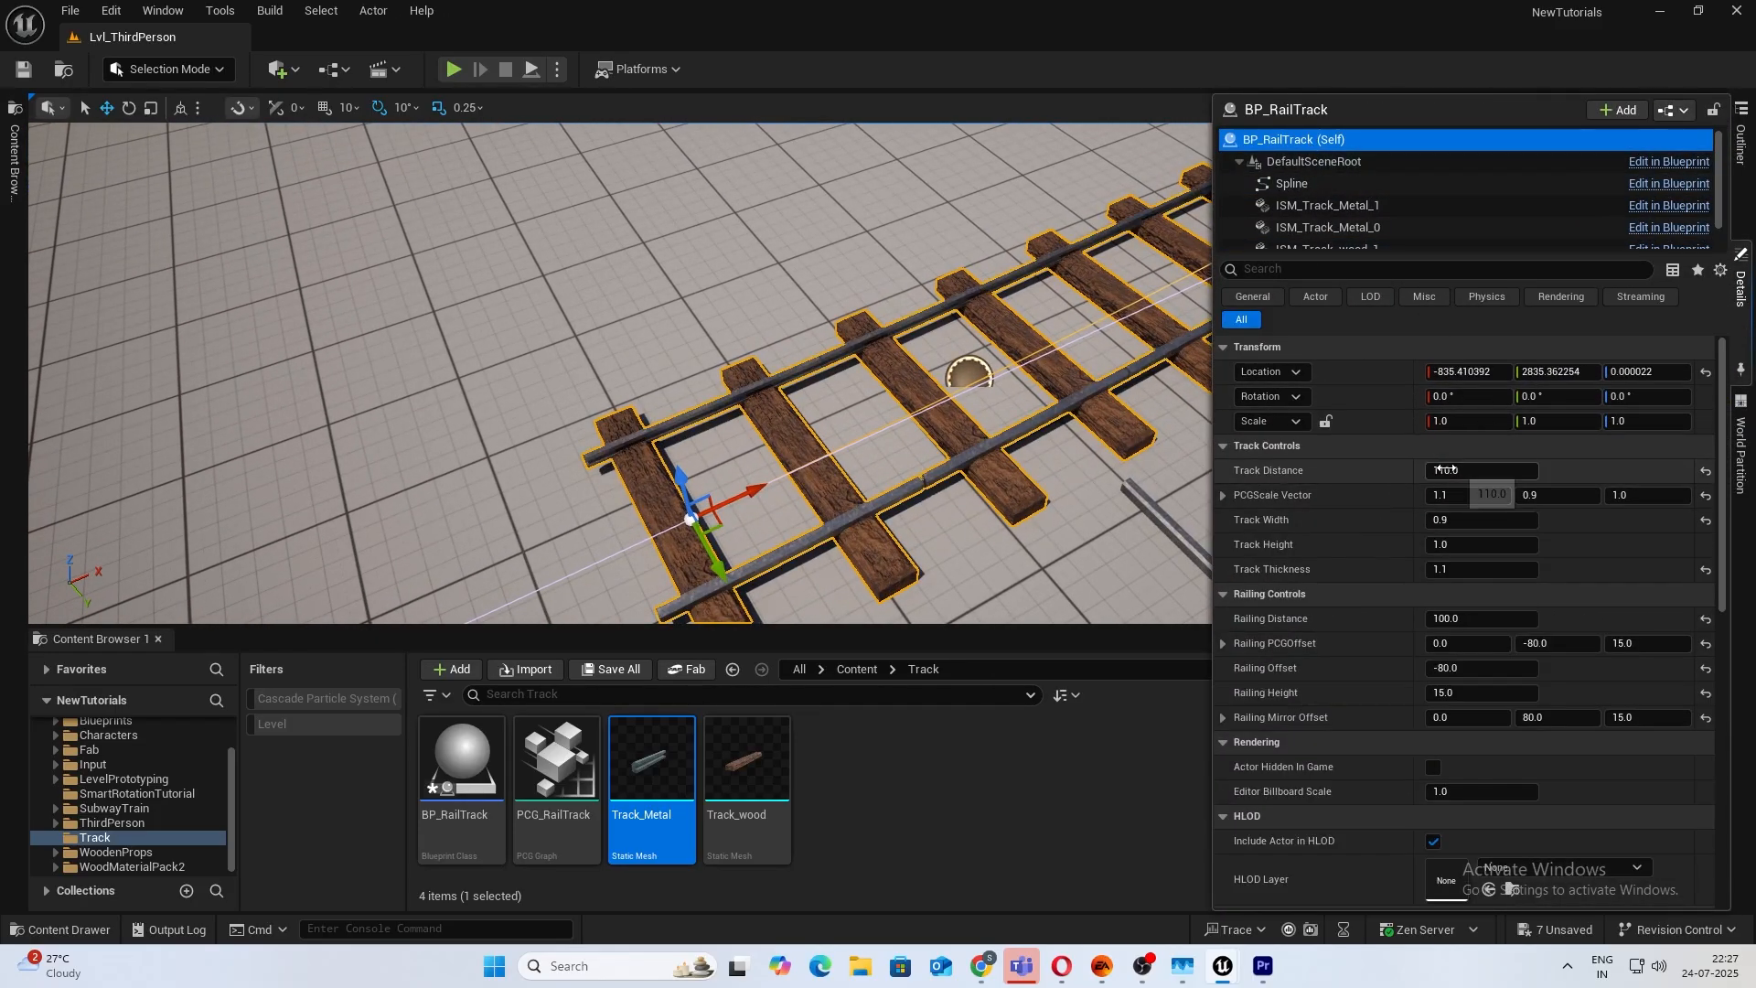
# Set the rail track's Track Distance to 200.
pyautogui.click(1491, 471)
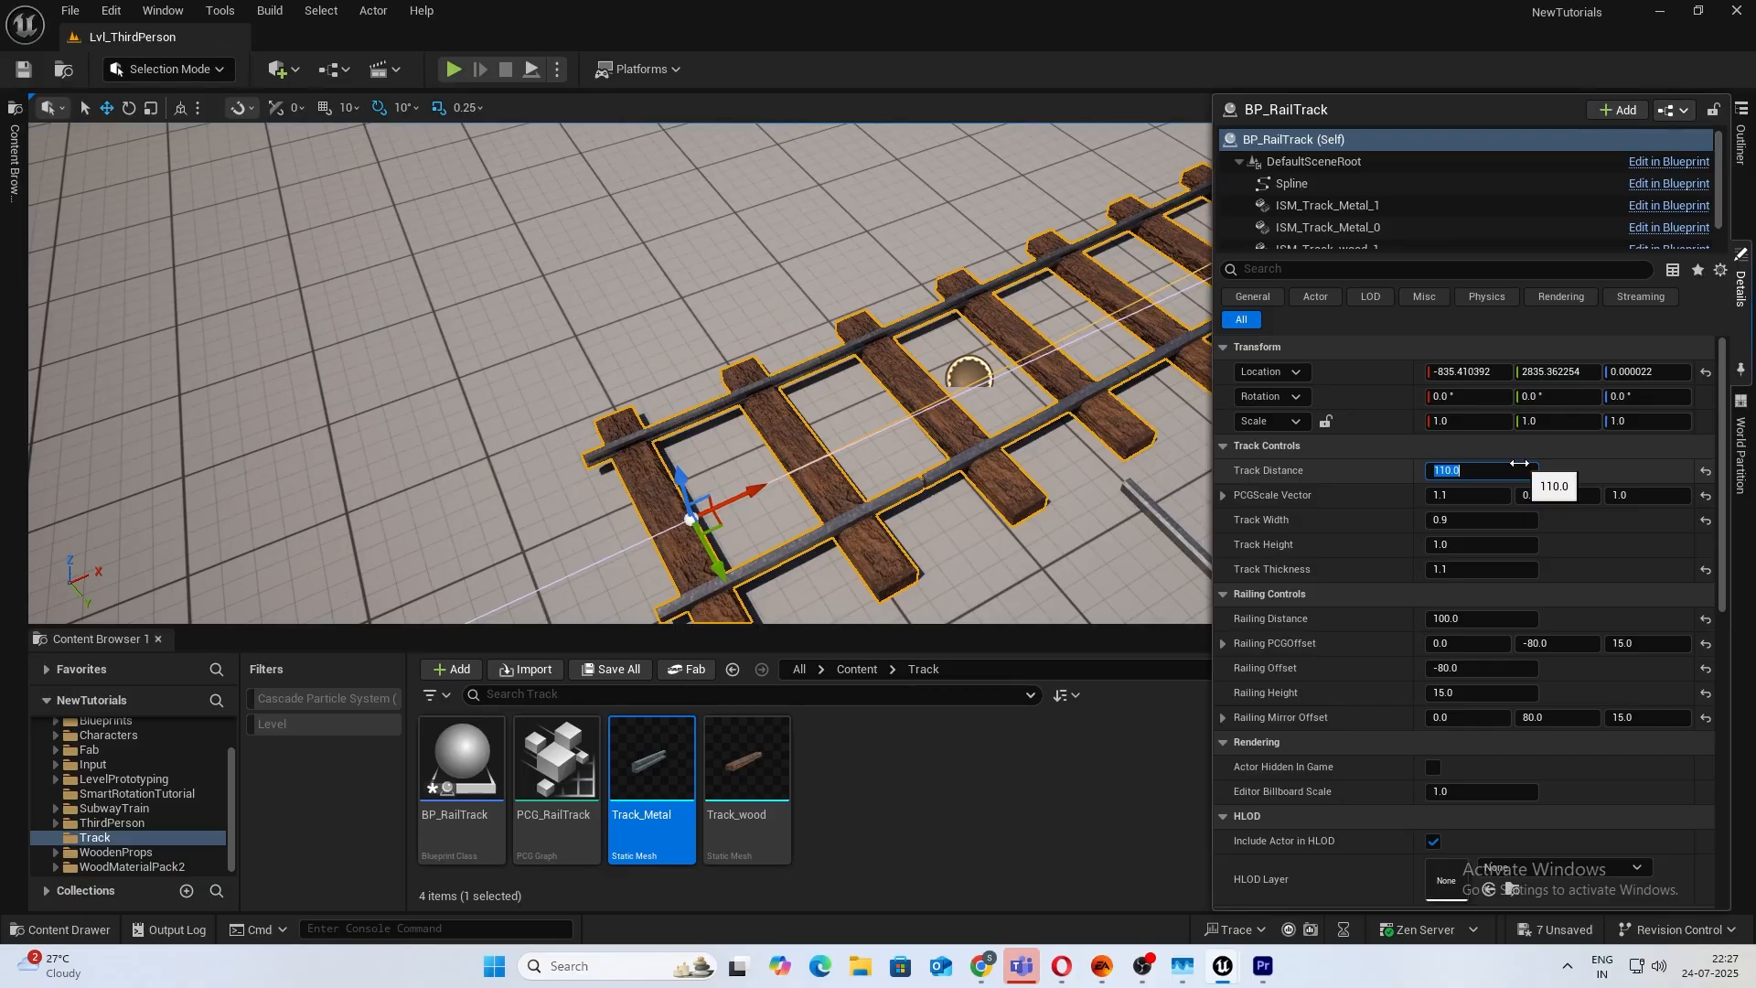
pyautogui.write('200')
pyautogui.press('Return')
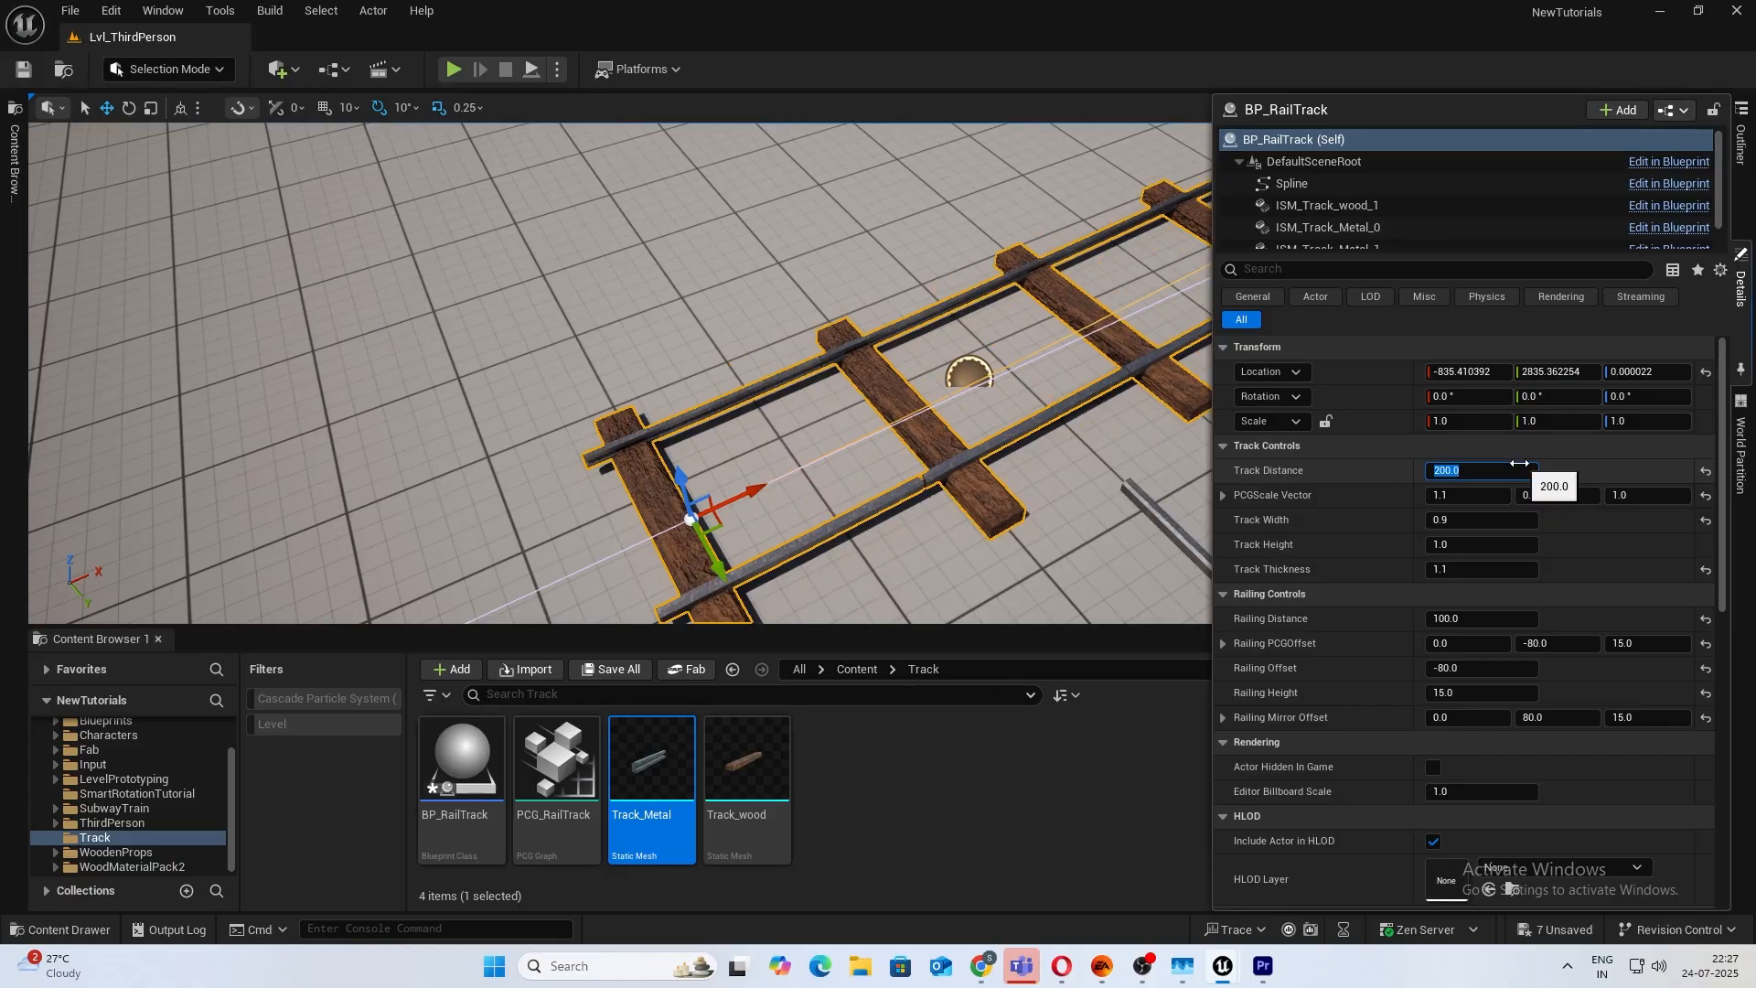
# Test the Track Width at 1 and 2, and return it to 0.9.
pyautogui.click(1469, 518)
pyautogui.write('1')
pyautogui.press('Return')
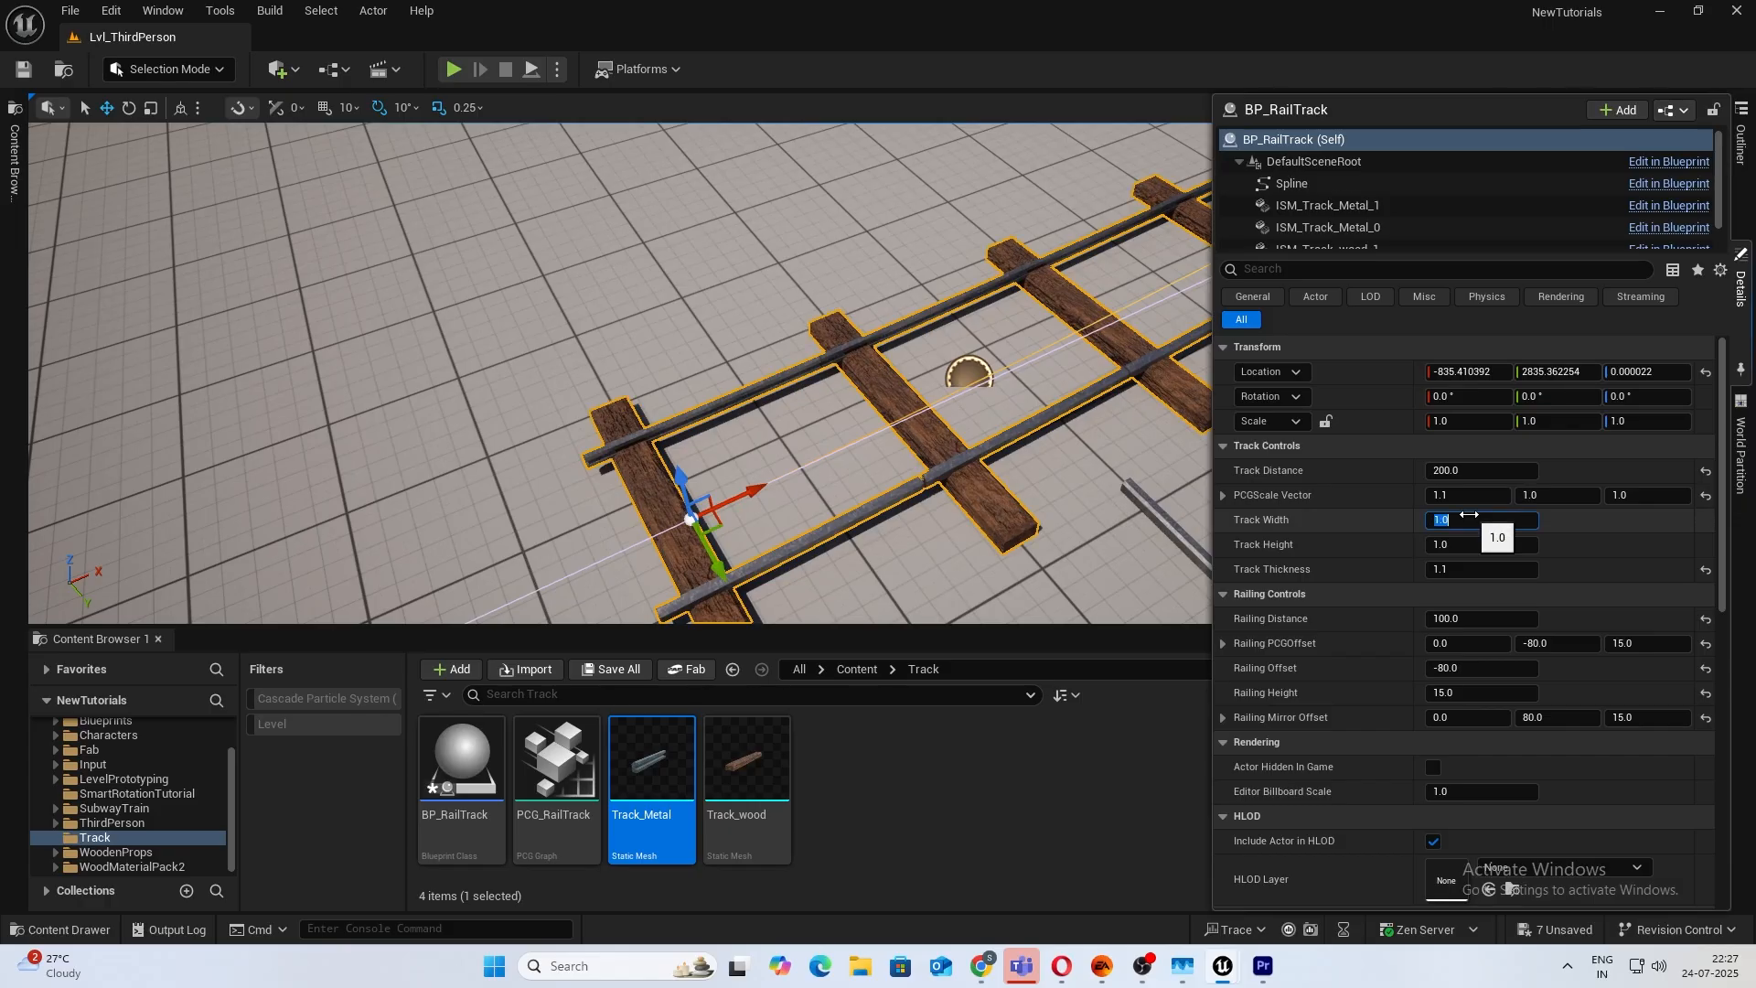
pyautogui.write('2')
pyautogui.press('Return')
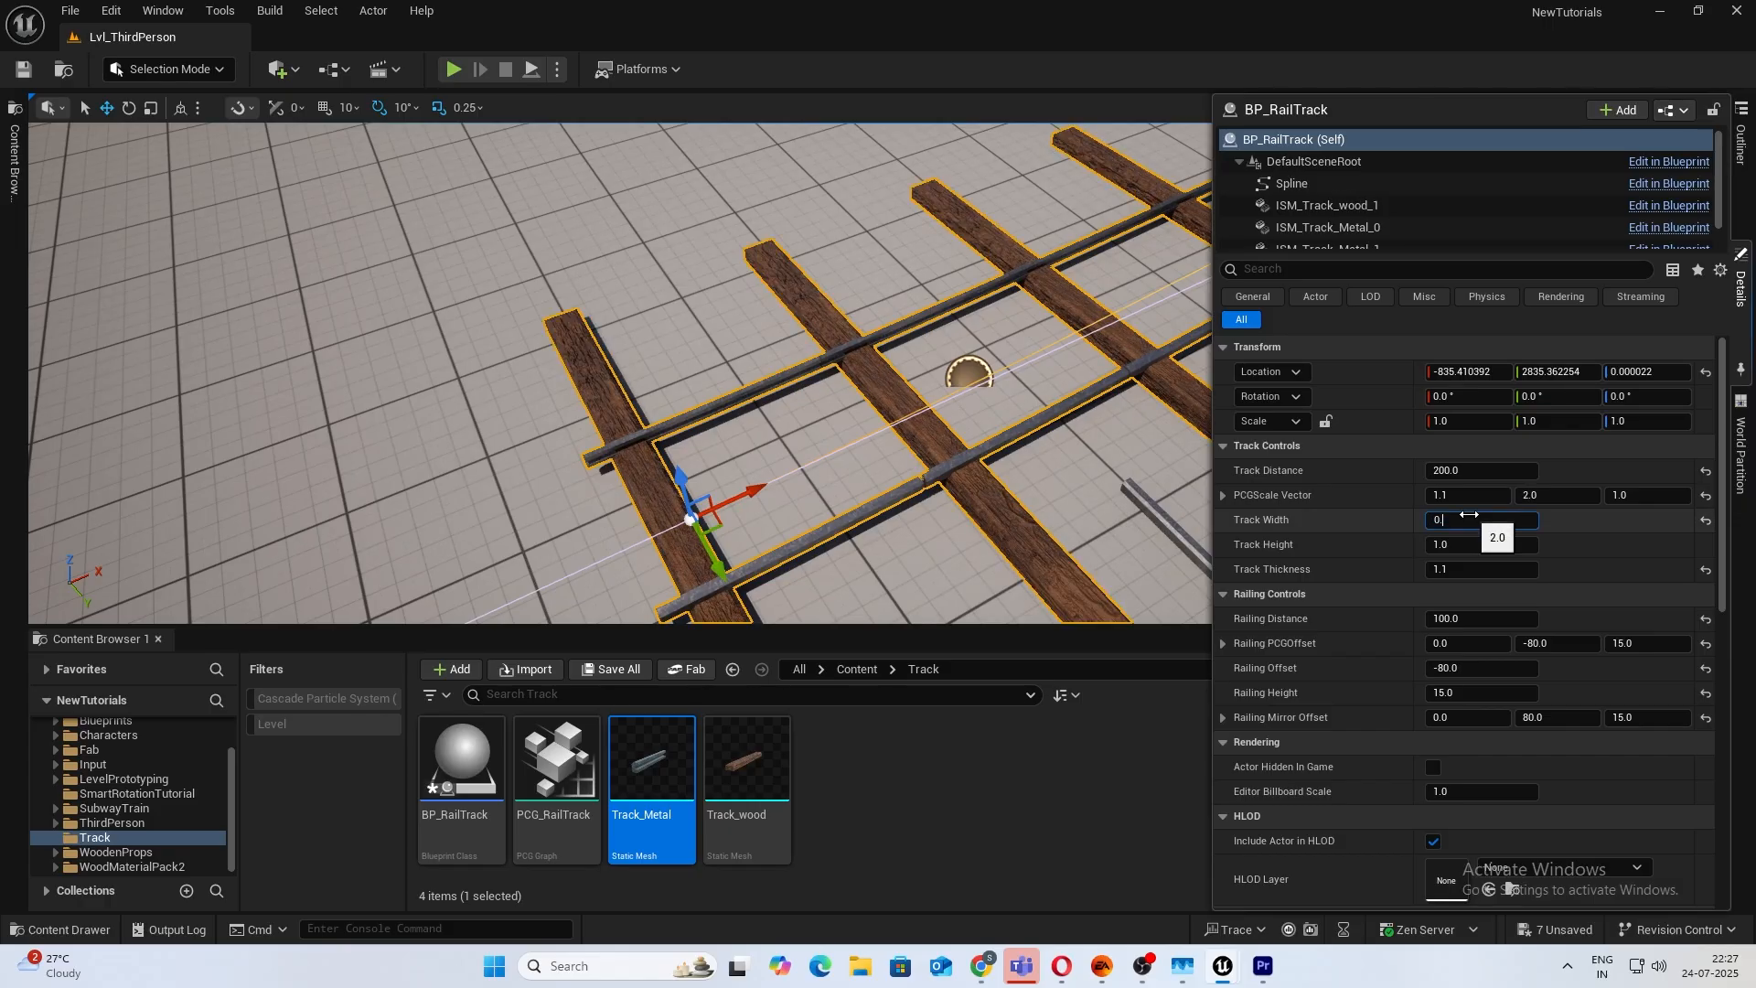
pyautogui.write('0.9')
pyautogui.press('Return')
# Test the Track Height at 2 and return it to 1.
pyautogui.click(1448, 543)
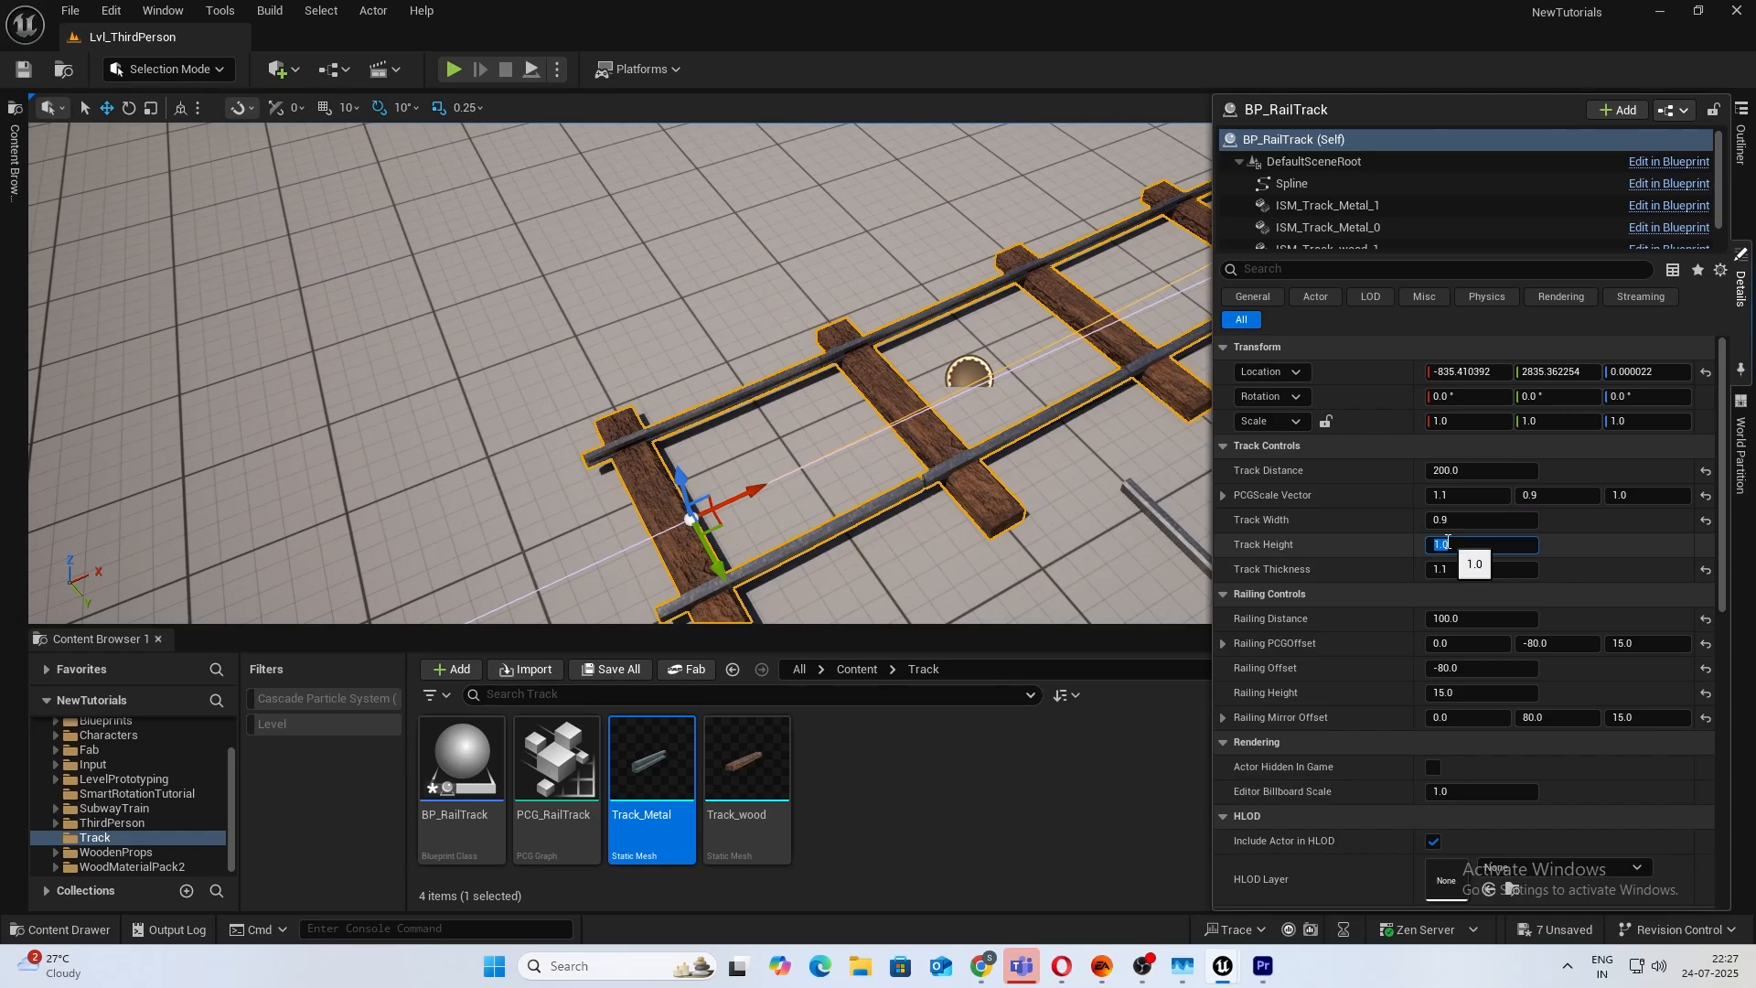
pyautogui.write('2')
pyautogui.press('Return')
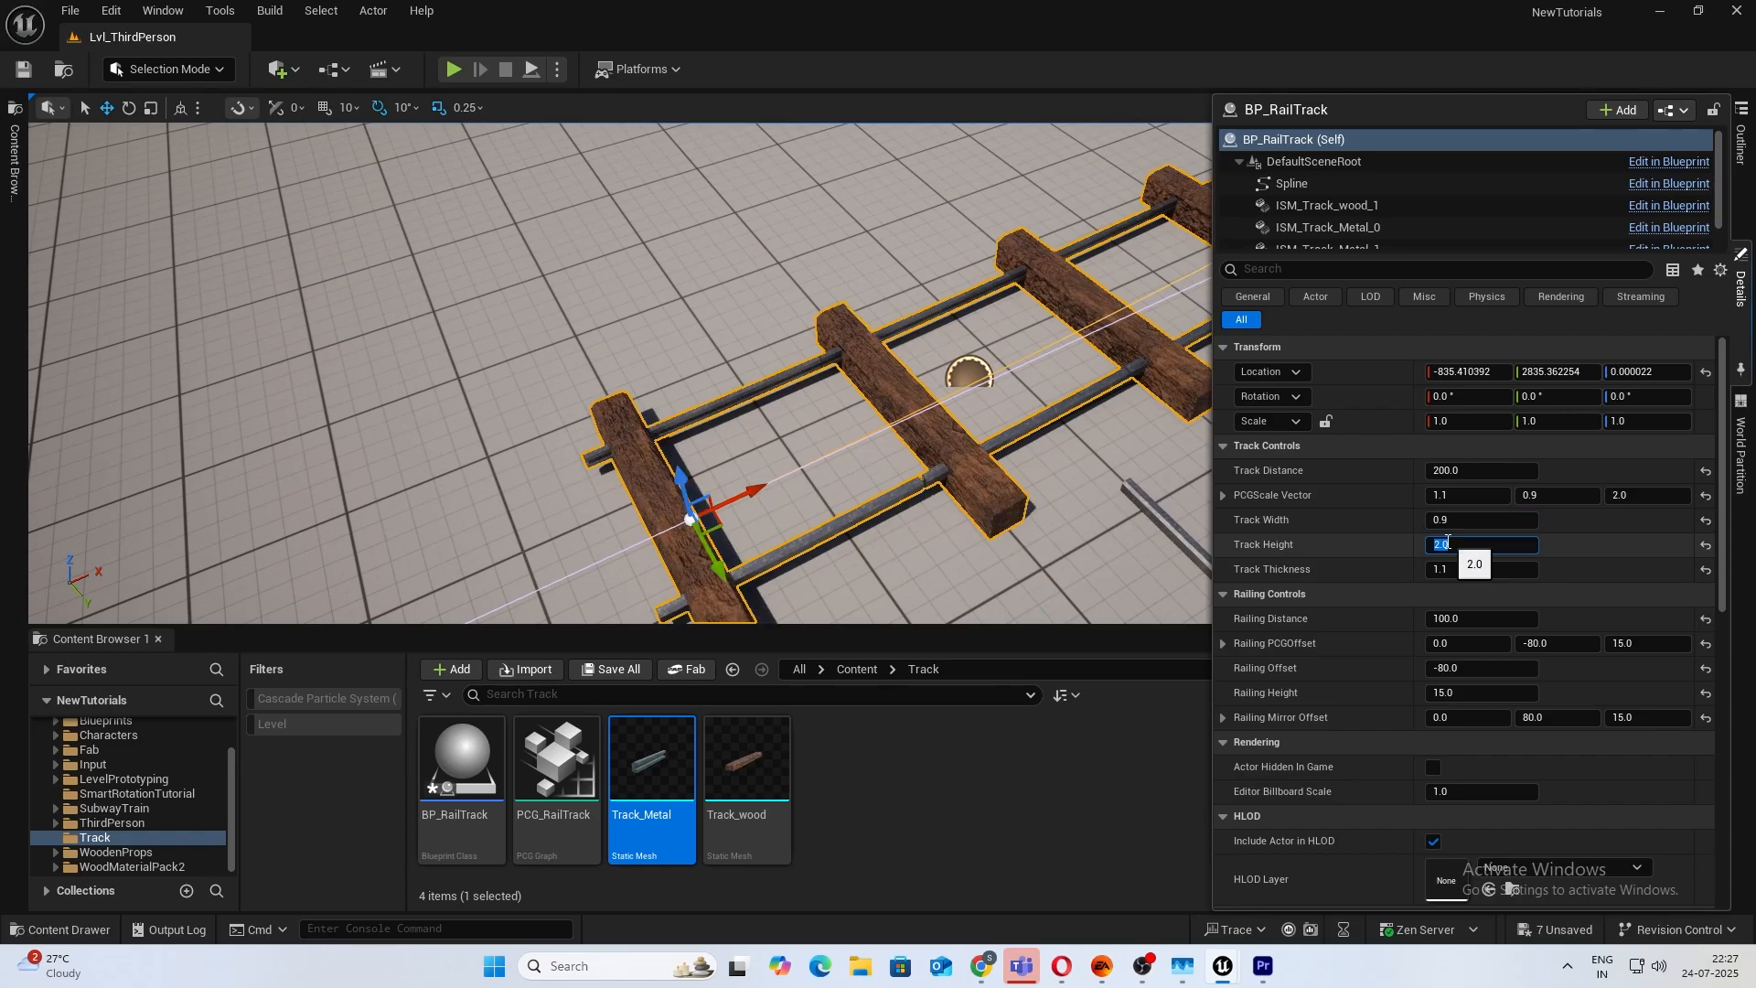
pyautogui.write('1')
pyautogui.press('Return')
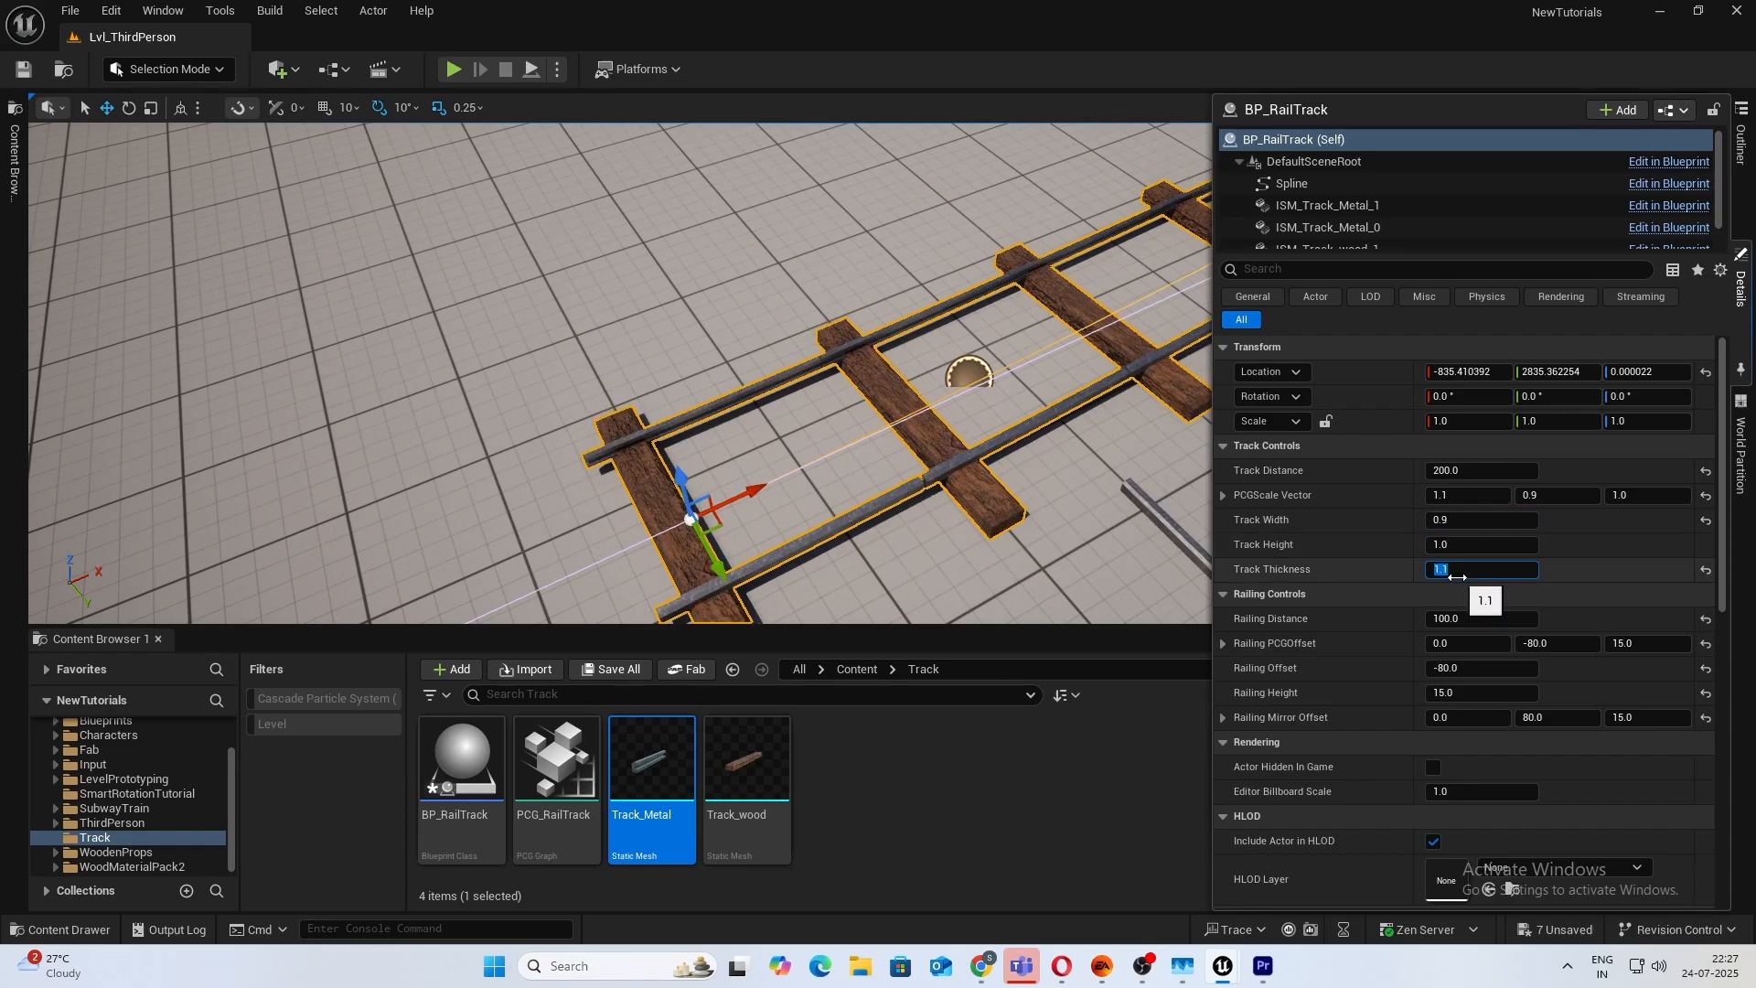
# Set the Track Thickness to 2 and the Track Distance to 80.
pyautogui.write('2')
pyautogui.press('Return')
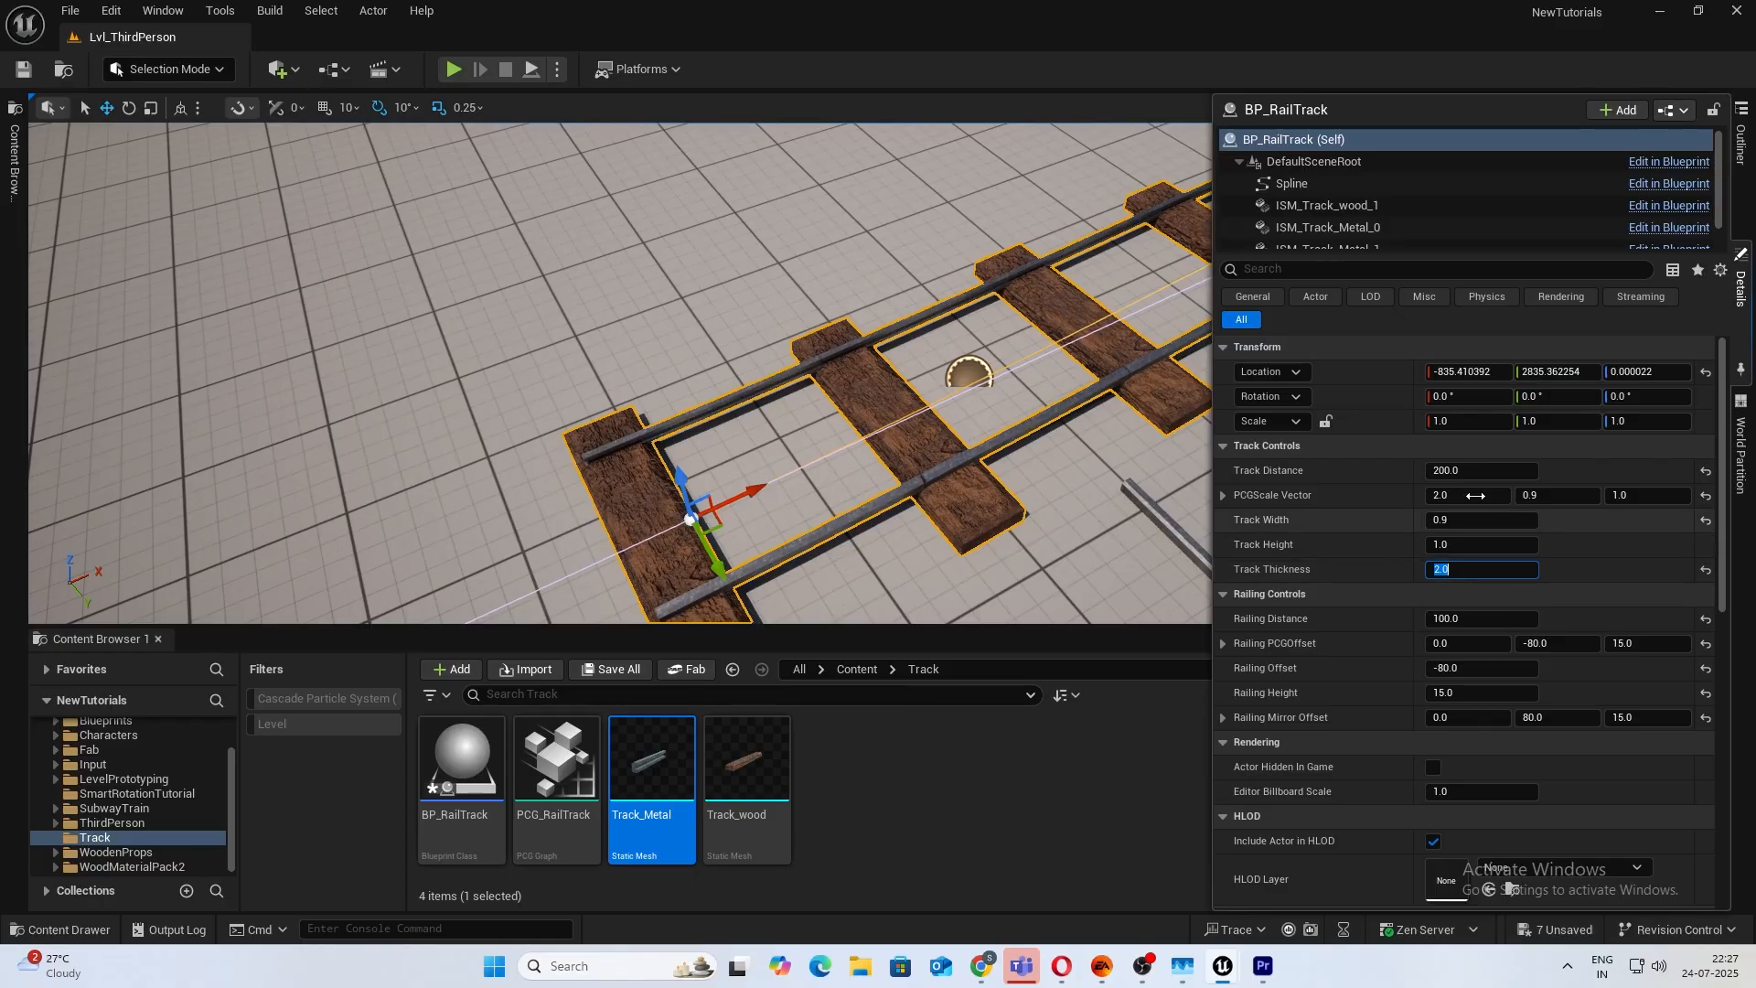
pyautogui.click(1480, 471)
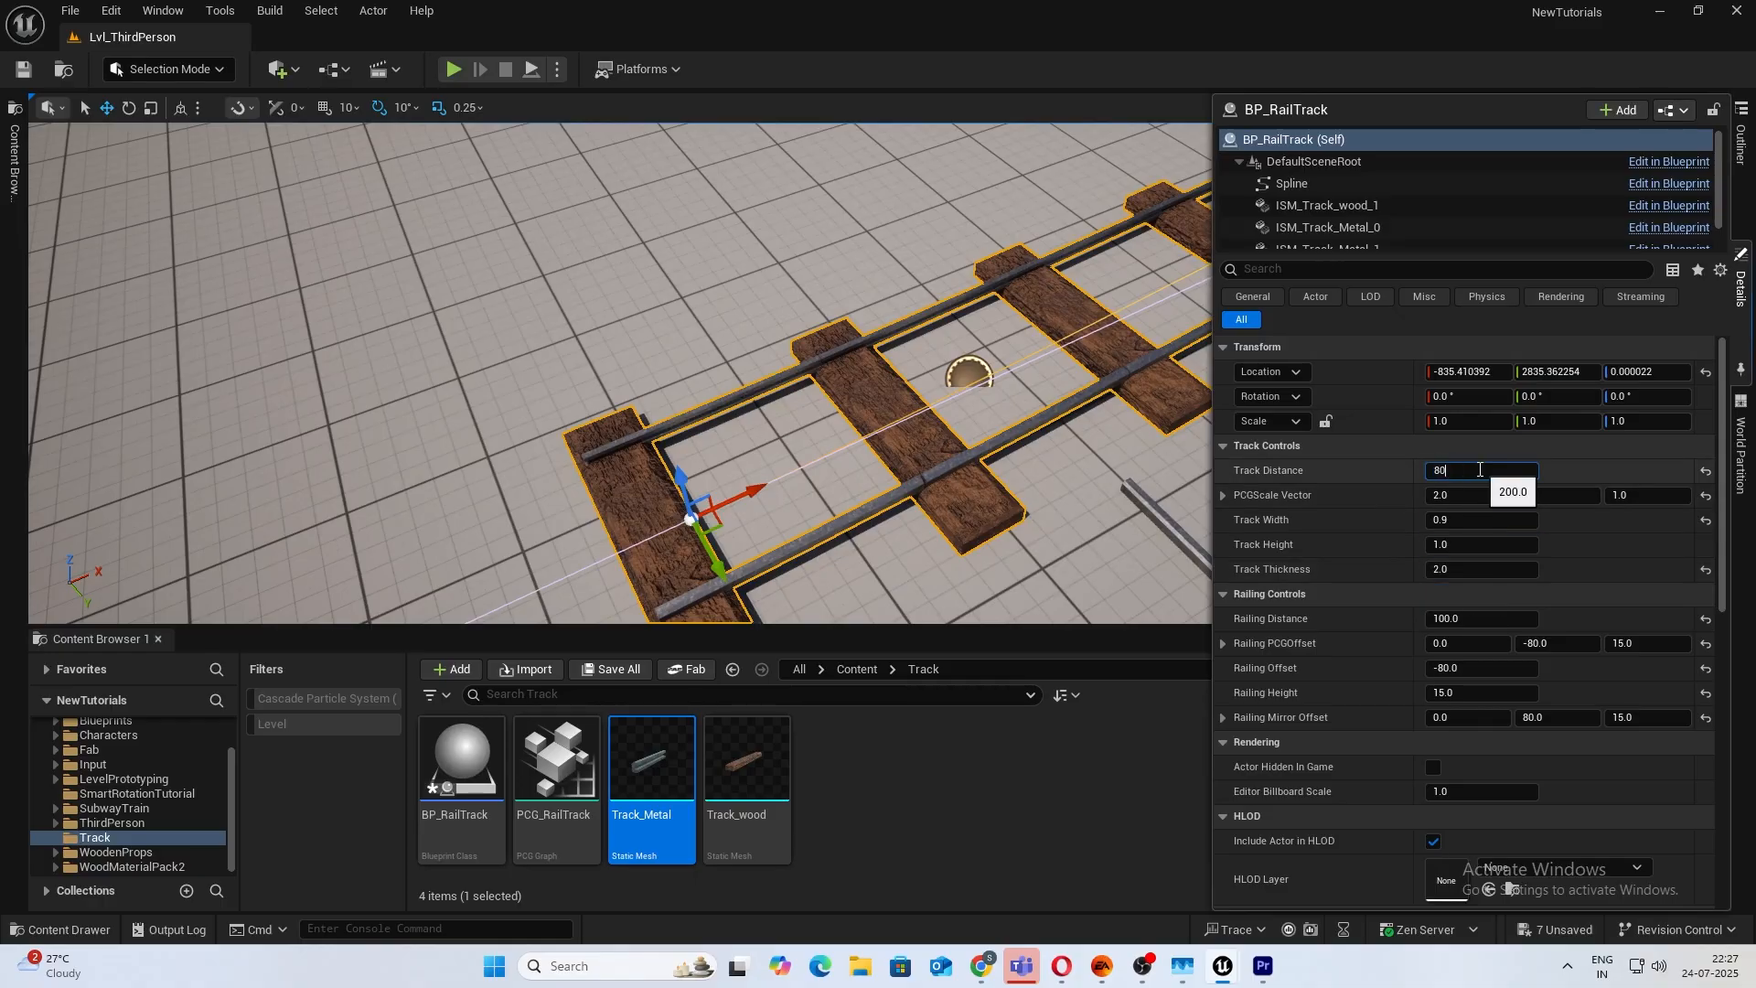
pyautogui.press('Return')
pyautogui.moveTo(987, 430); pyautogui.dragTo(952, 423, button='right')
pyautogui.click(986, 430)
pyautogui.click(987, 430)
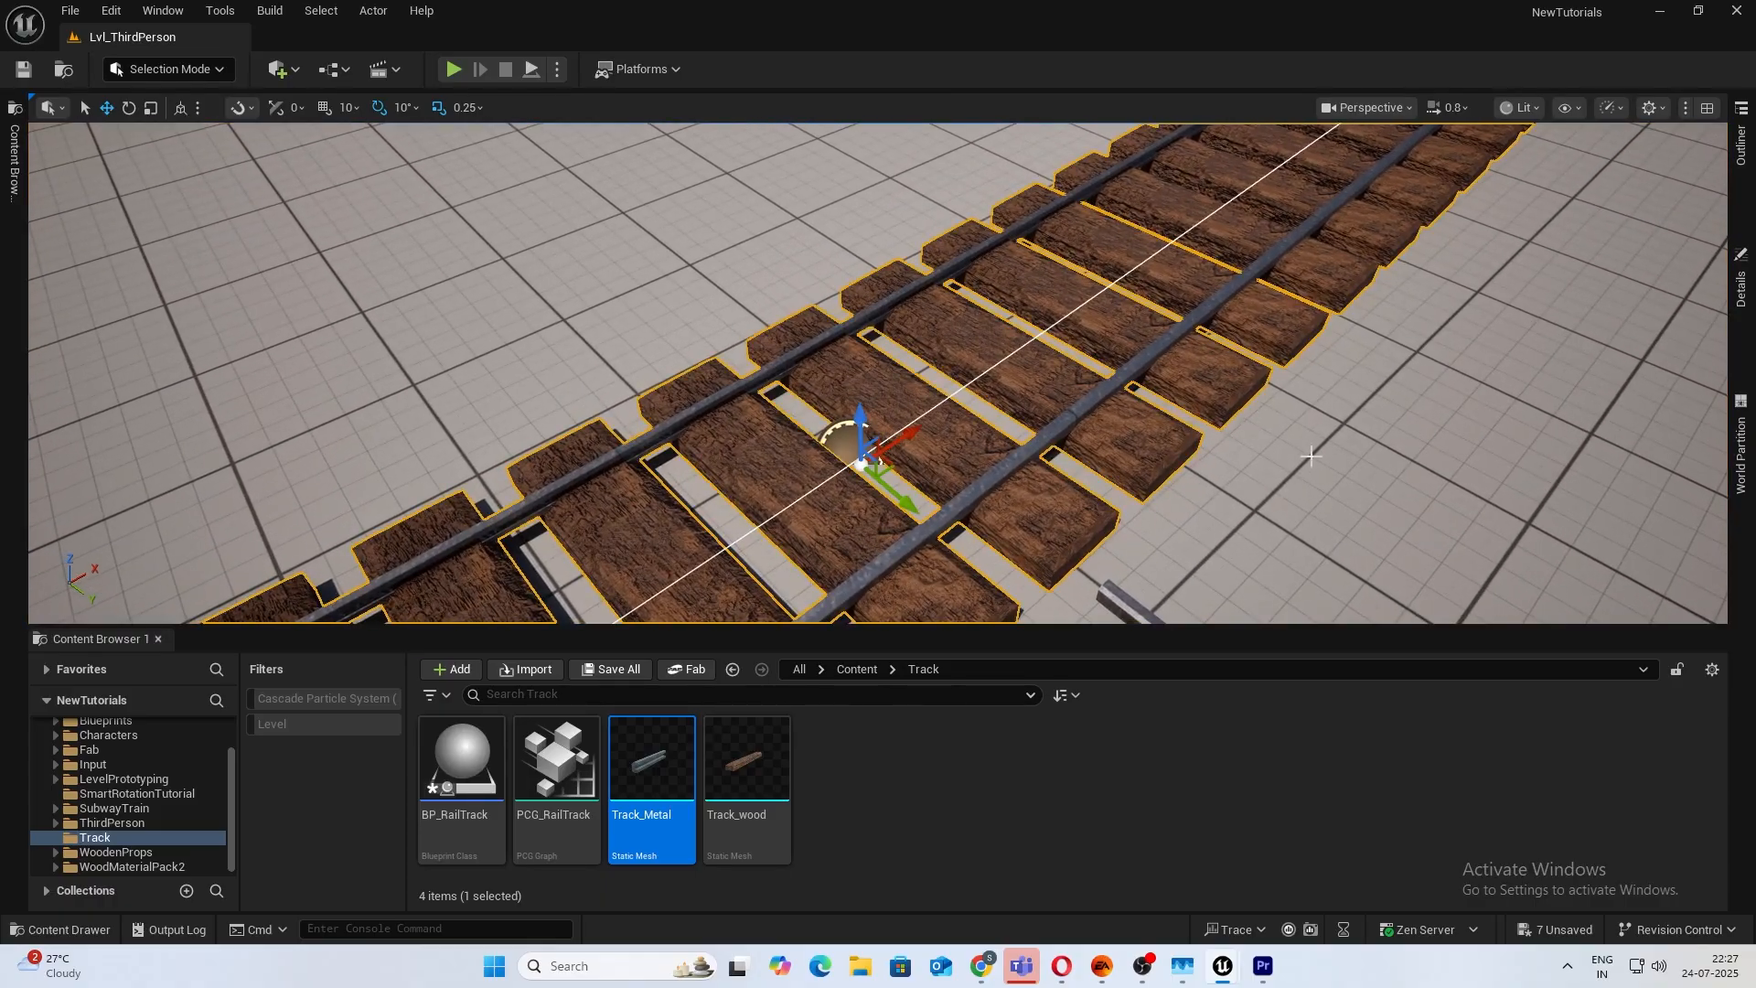
# Set the Railing Distance to 80 and the Railing Offset to -100.
pyautogui.click(1740, 288)
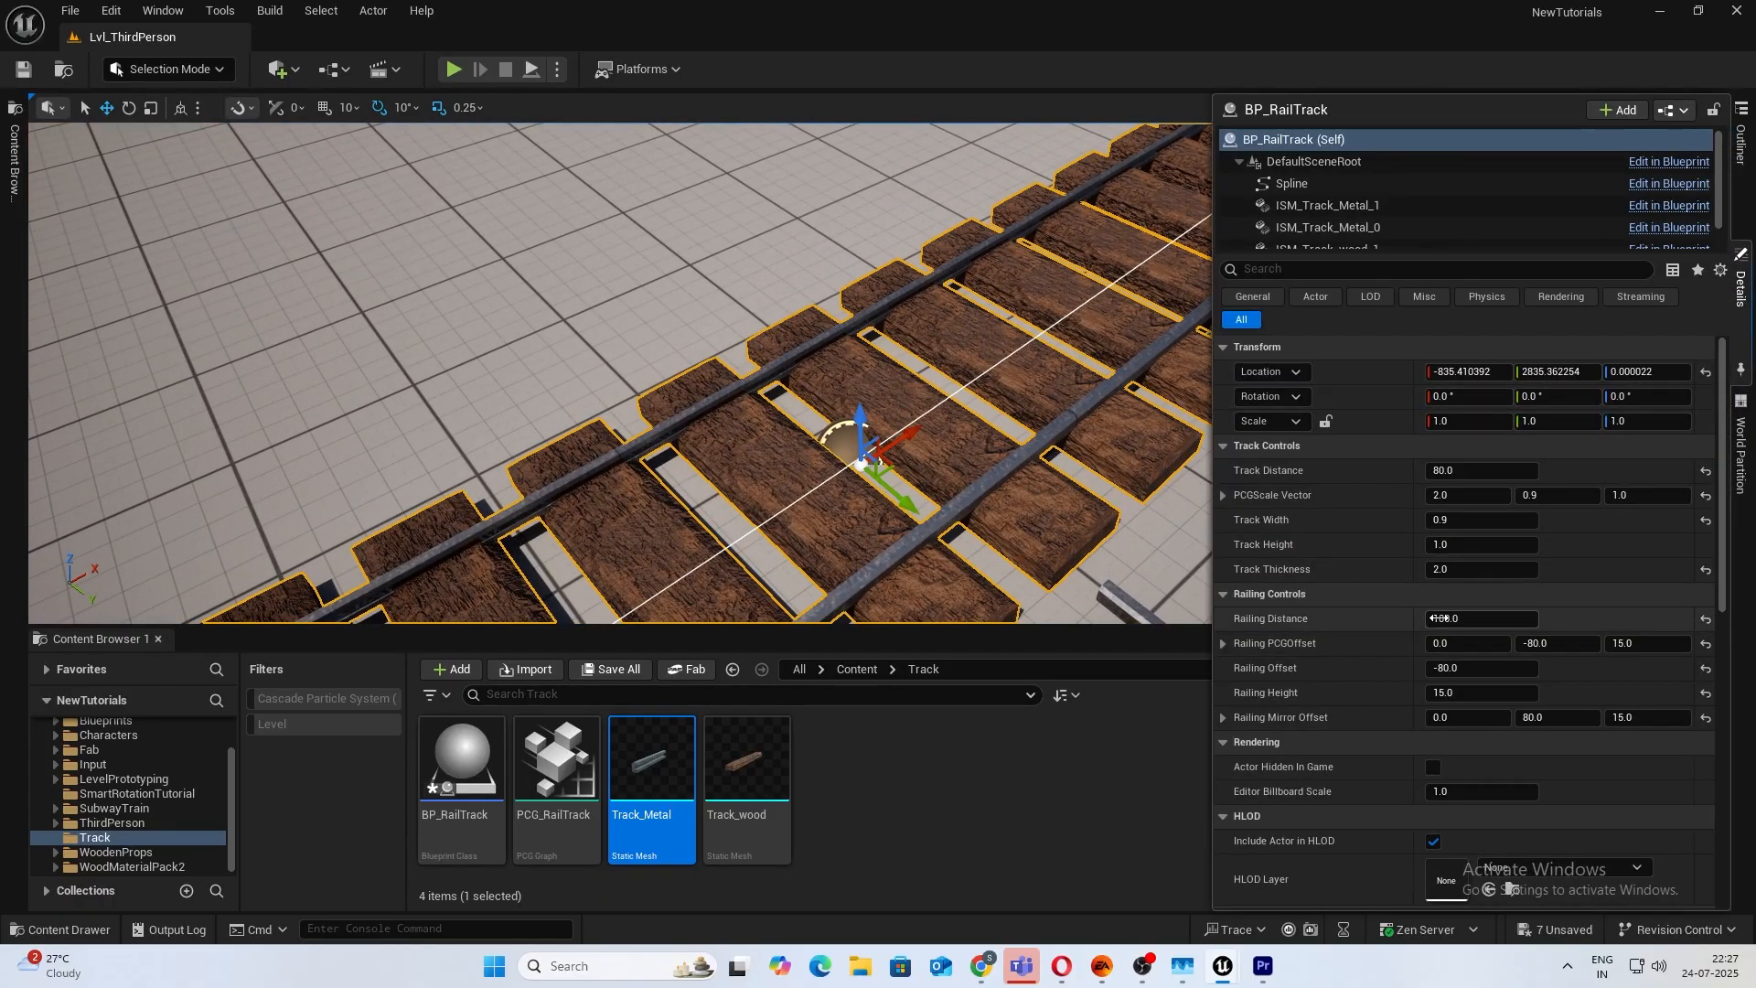
pyautogui.write('80')
pyautogui.press('Return')
pyautogui.click(1456, 668)
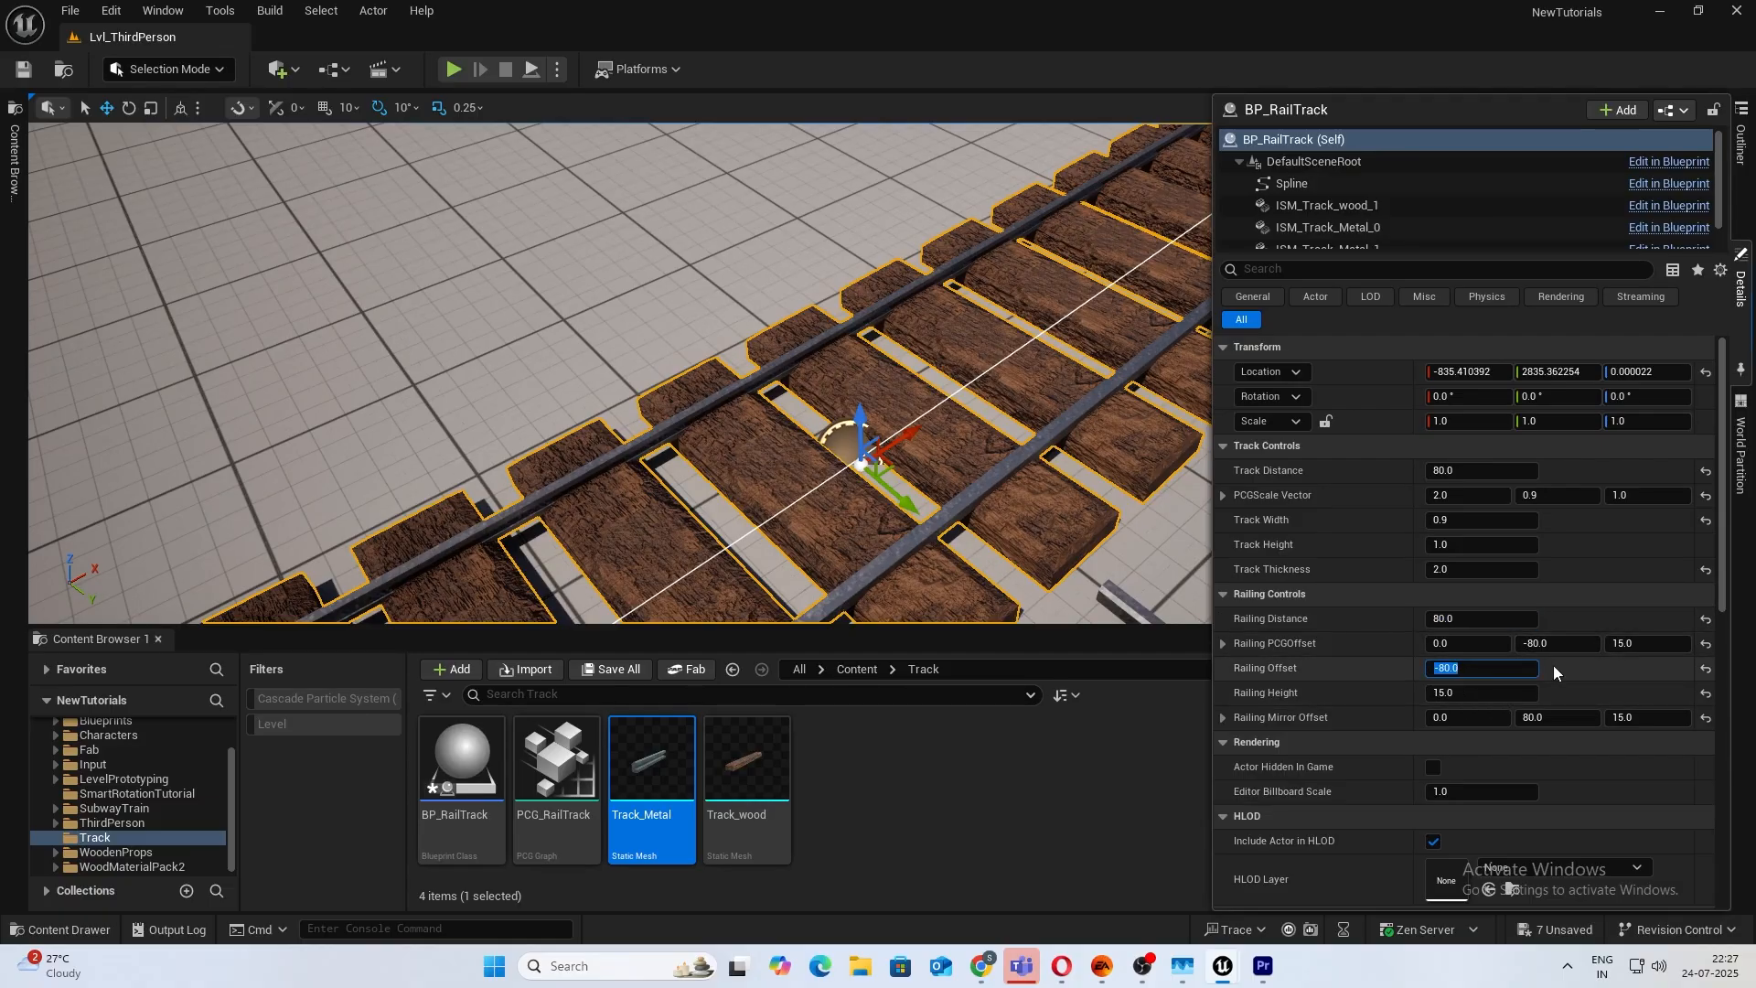
pyautogui.write('-100')
pyautogui.press('Return')
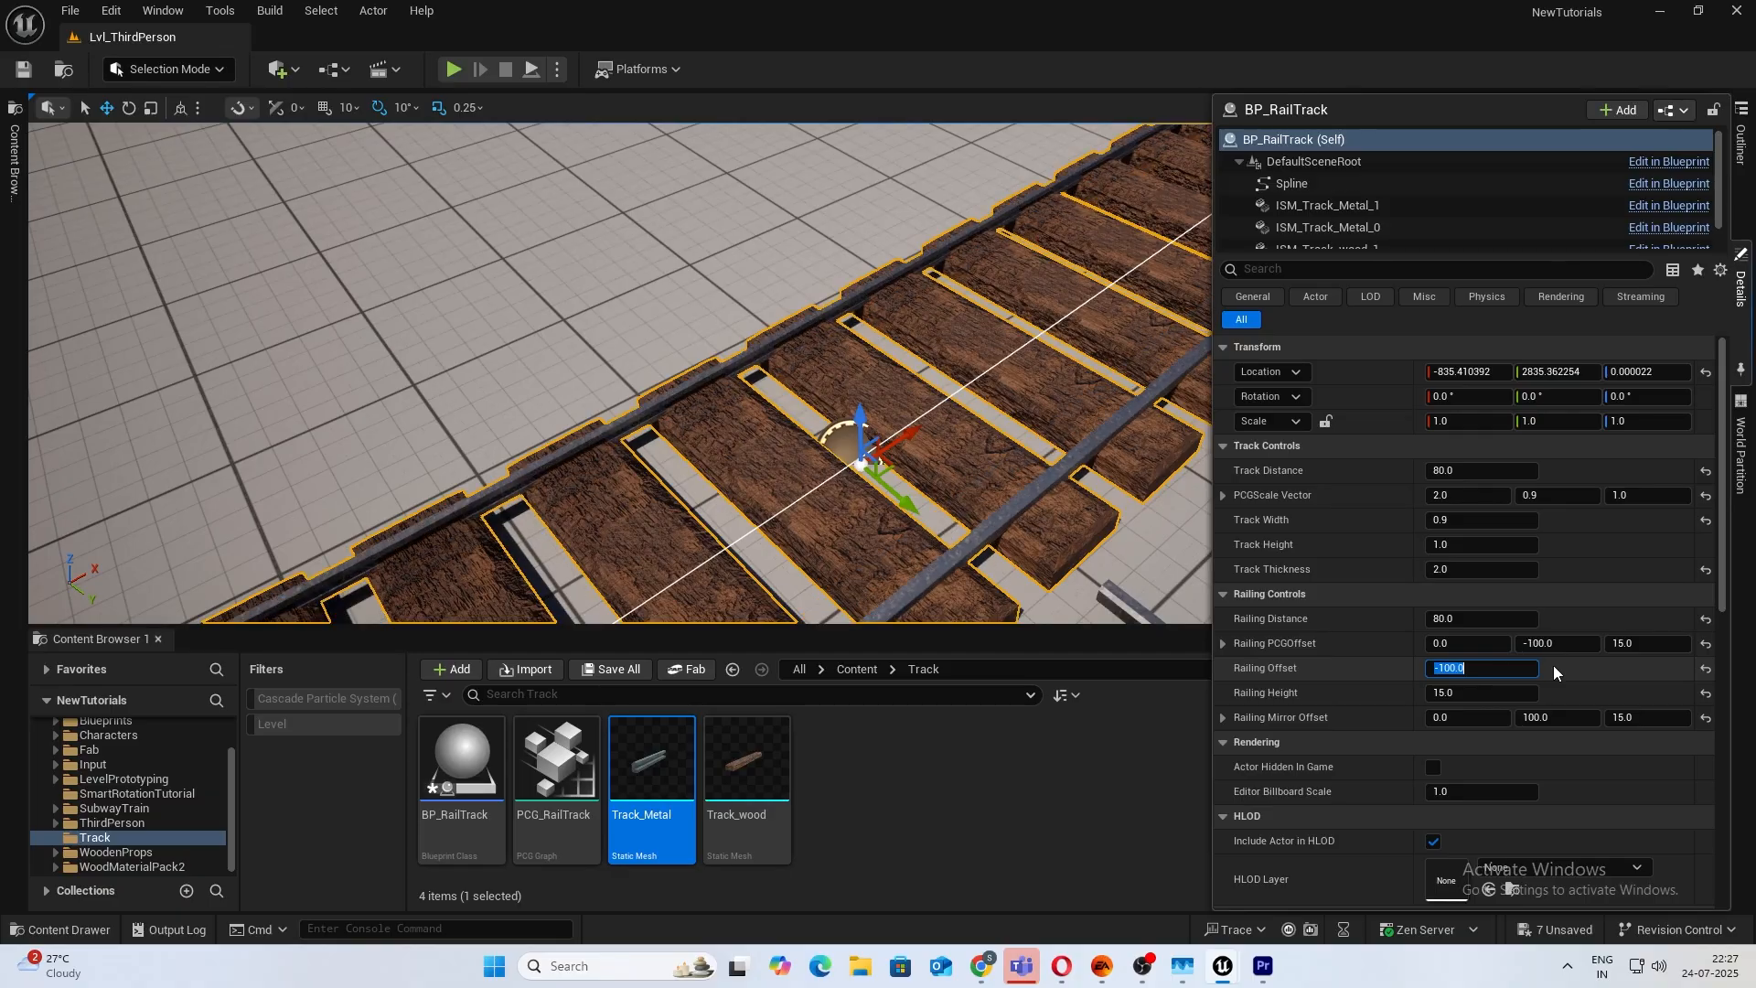
# Examine the railing position on the wooden sleepers, the separate metal rail piece and the starting end of the track.
pyautogui.press('a')
pyautogui.moveTo(1006, 393); pyautogui.dragTo(1189, 388, button='right')
pyautogui.moveTo(971, 425); pyautogui.dragTo(818, 437, button='right')
pyautogui.press('d')
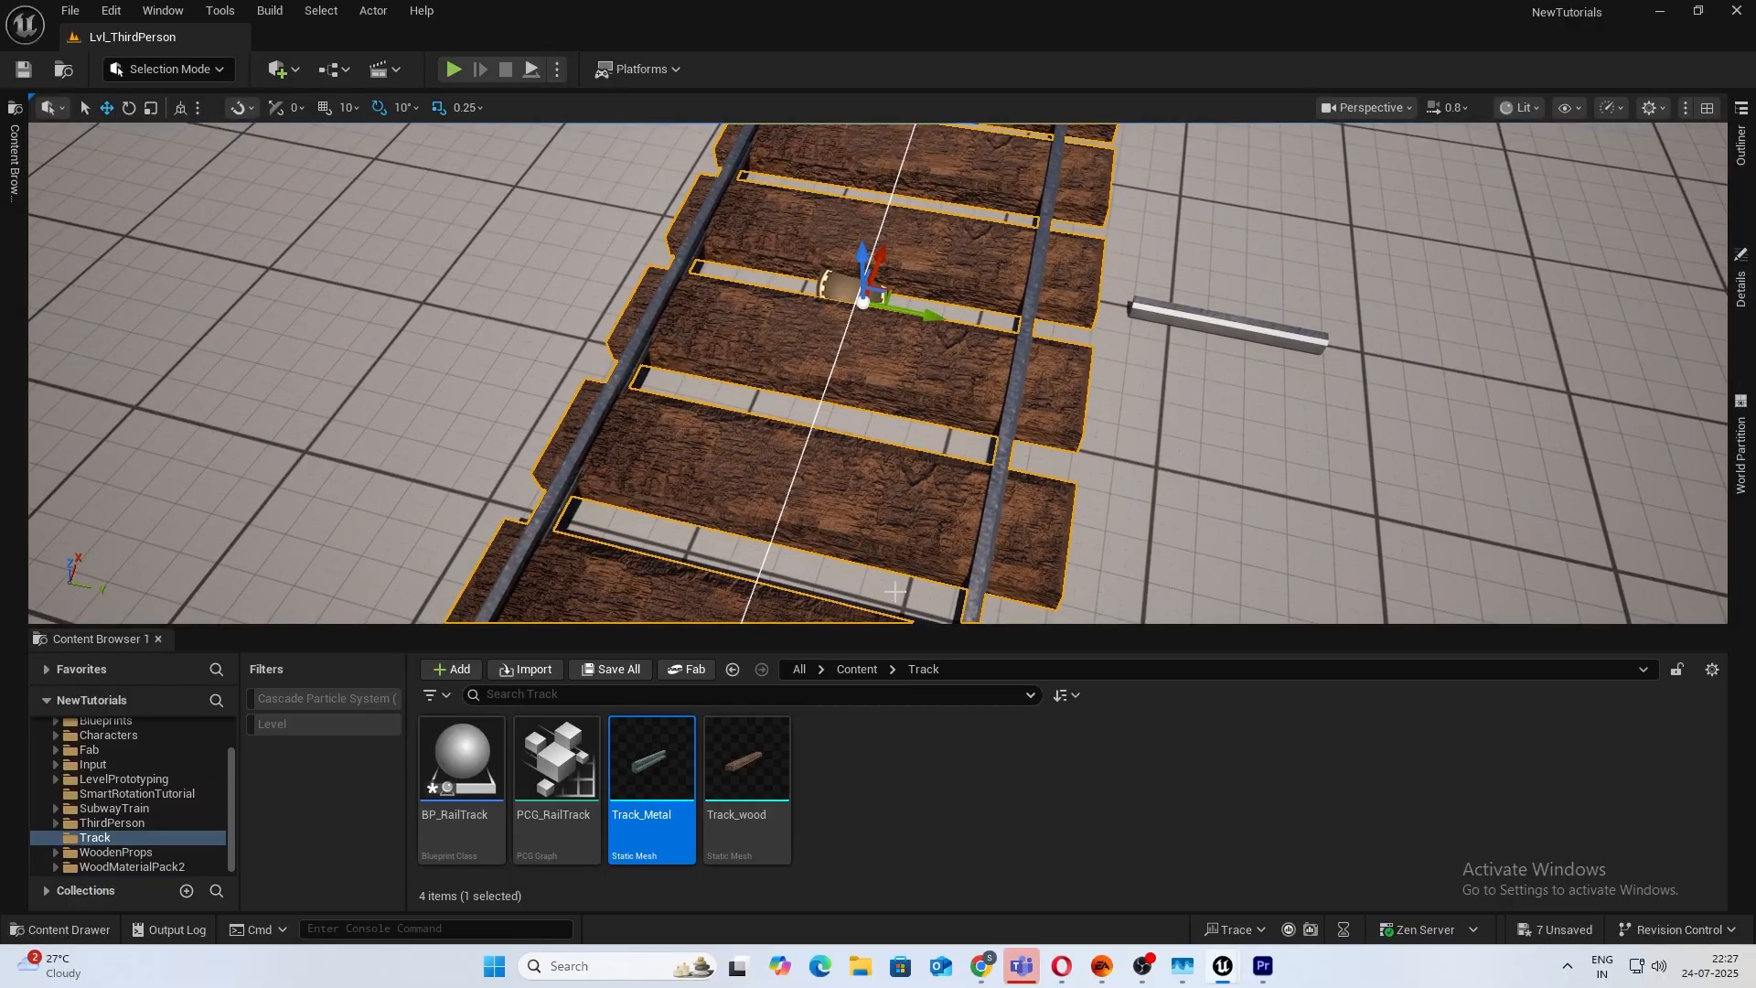
pyautogui.click(1241, 322)
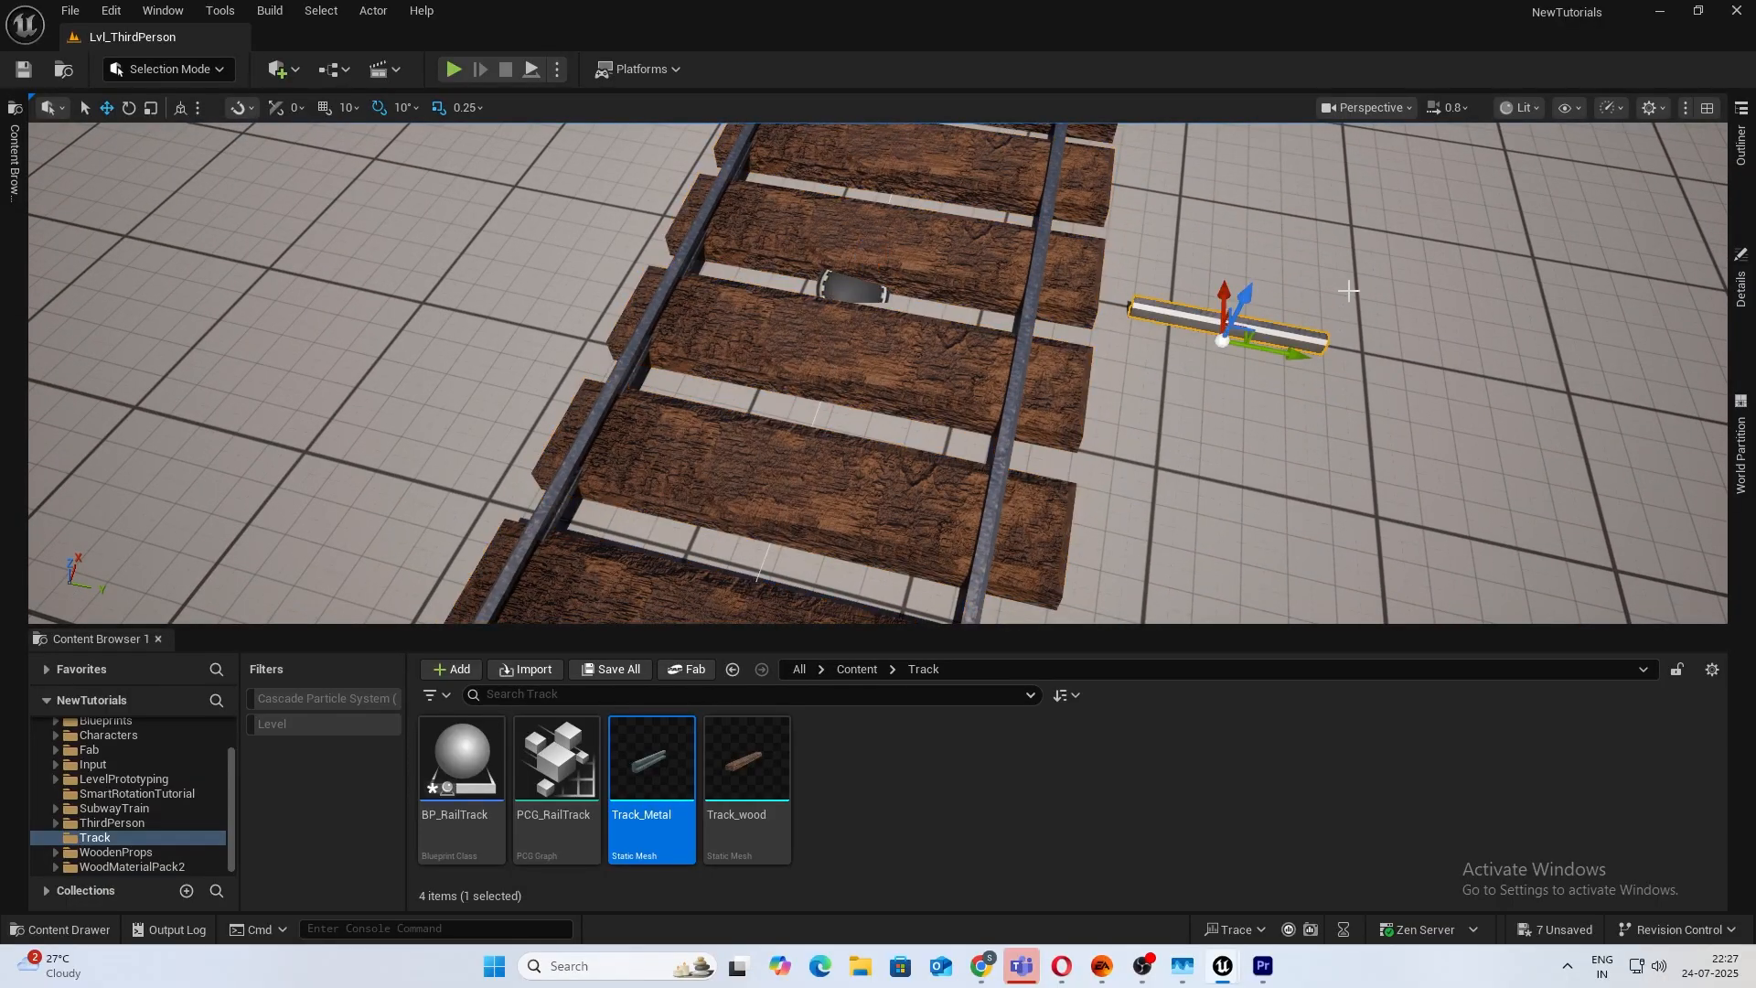
pyautogui.press('d')
pyautogui.moveTo(1349, 289); pyautogui.dragTo(1006, 316, button='right')
pyautogui.press('w')
pyautogui.scroll(-1, 1006, 315)
pyautogui.press('d')
pyautogui.moveTo(1247, 293); pyautogui.dragTo(1212, 266, button='right')
pyautogui.press('w')
pyautogui.scroll(-3, 1235, 274)
pyautogui.press('w')
pyautogui.press('s')
pyautogui.moveTo(955, 218); pyautogui.dragTo(952, 262, button='right')
pyautogui.press('a')
pyautogui.press('s')
pyautogui.click(952, 262)
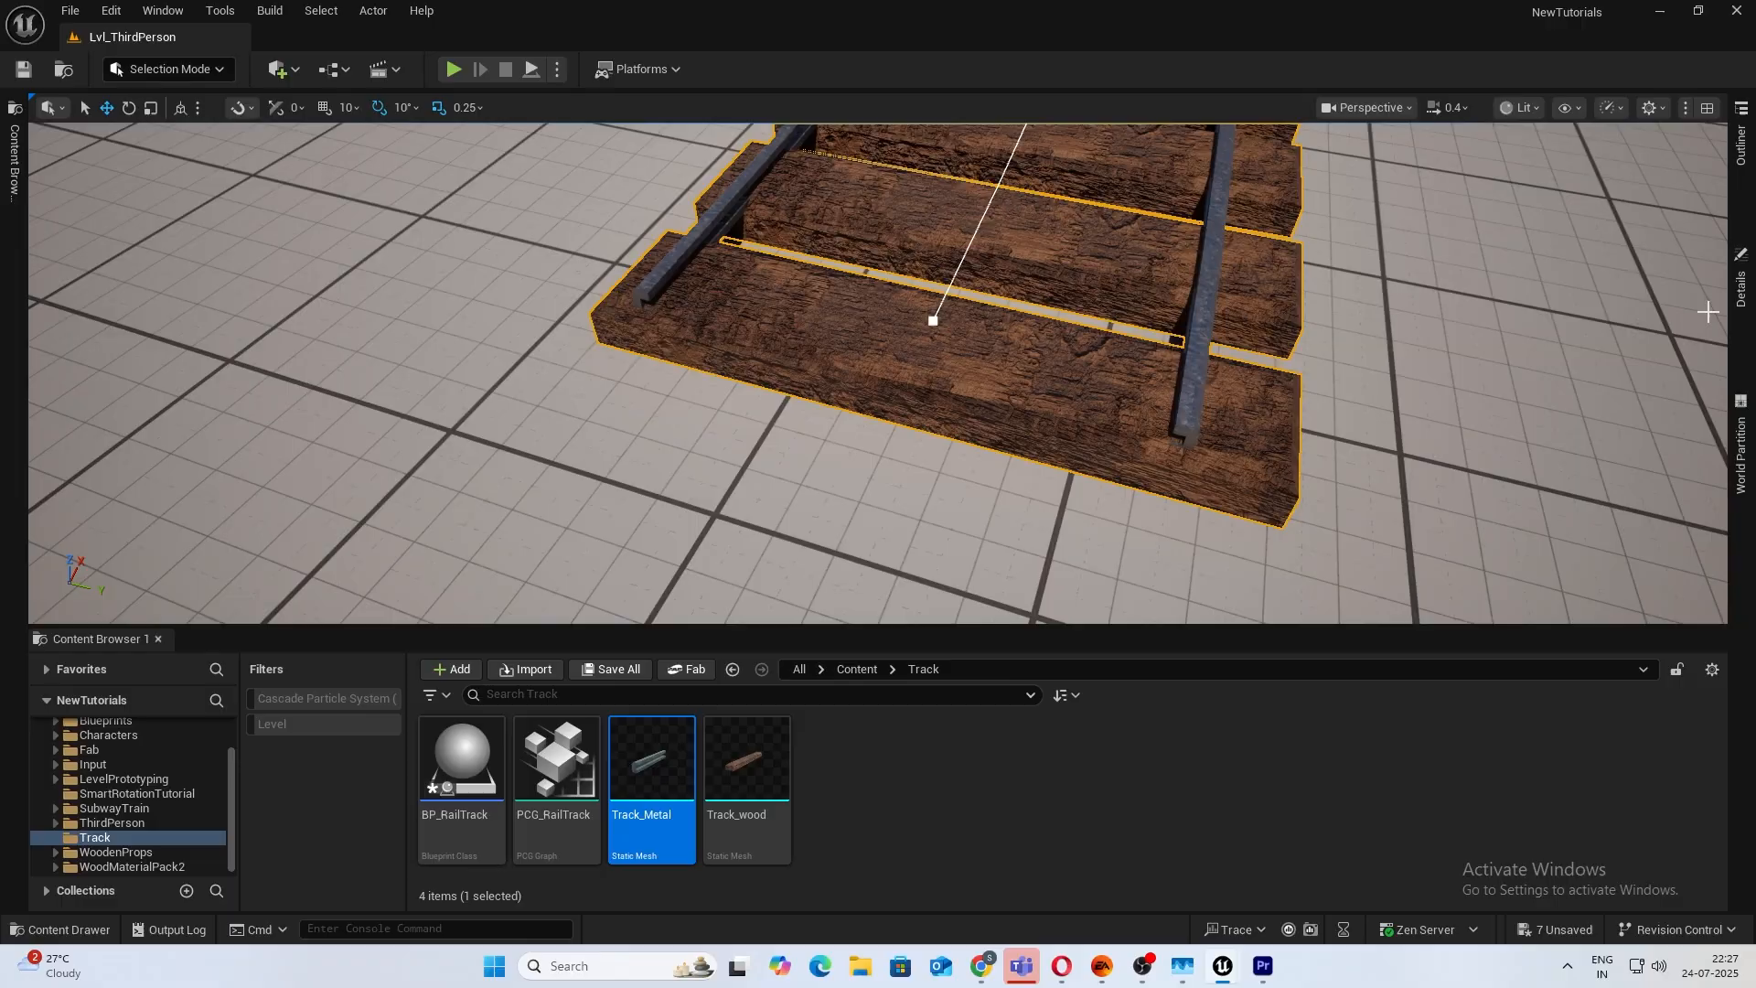
# Test the rail track's Railing Height at 50 and settle on 20.
pyautogui.click(1741, 283)
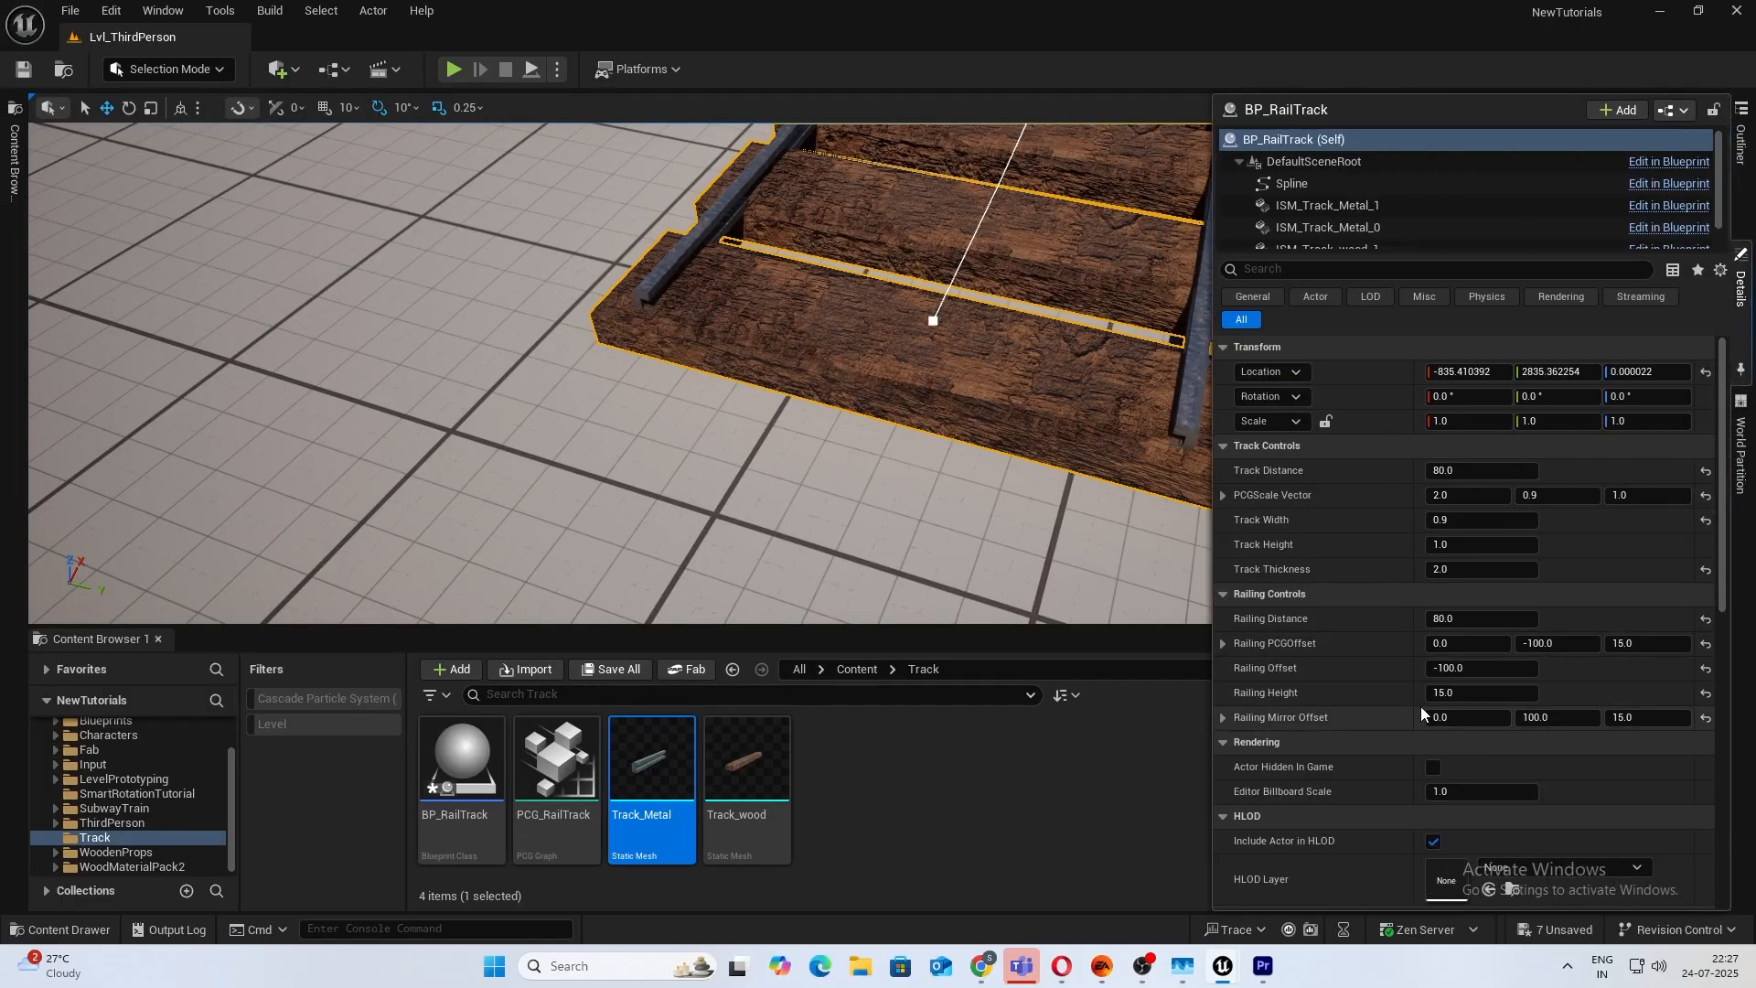
pyautogui.click(1501, 693)
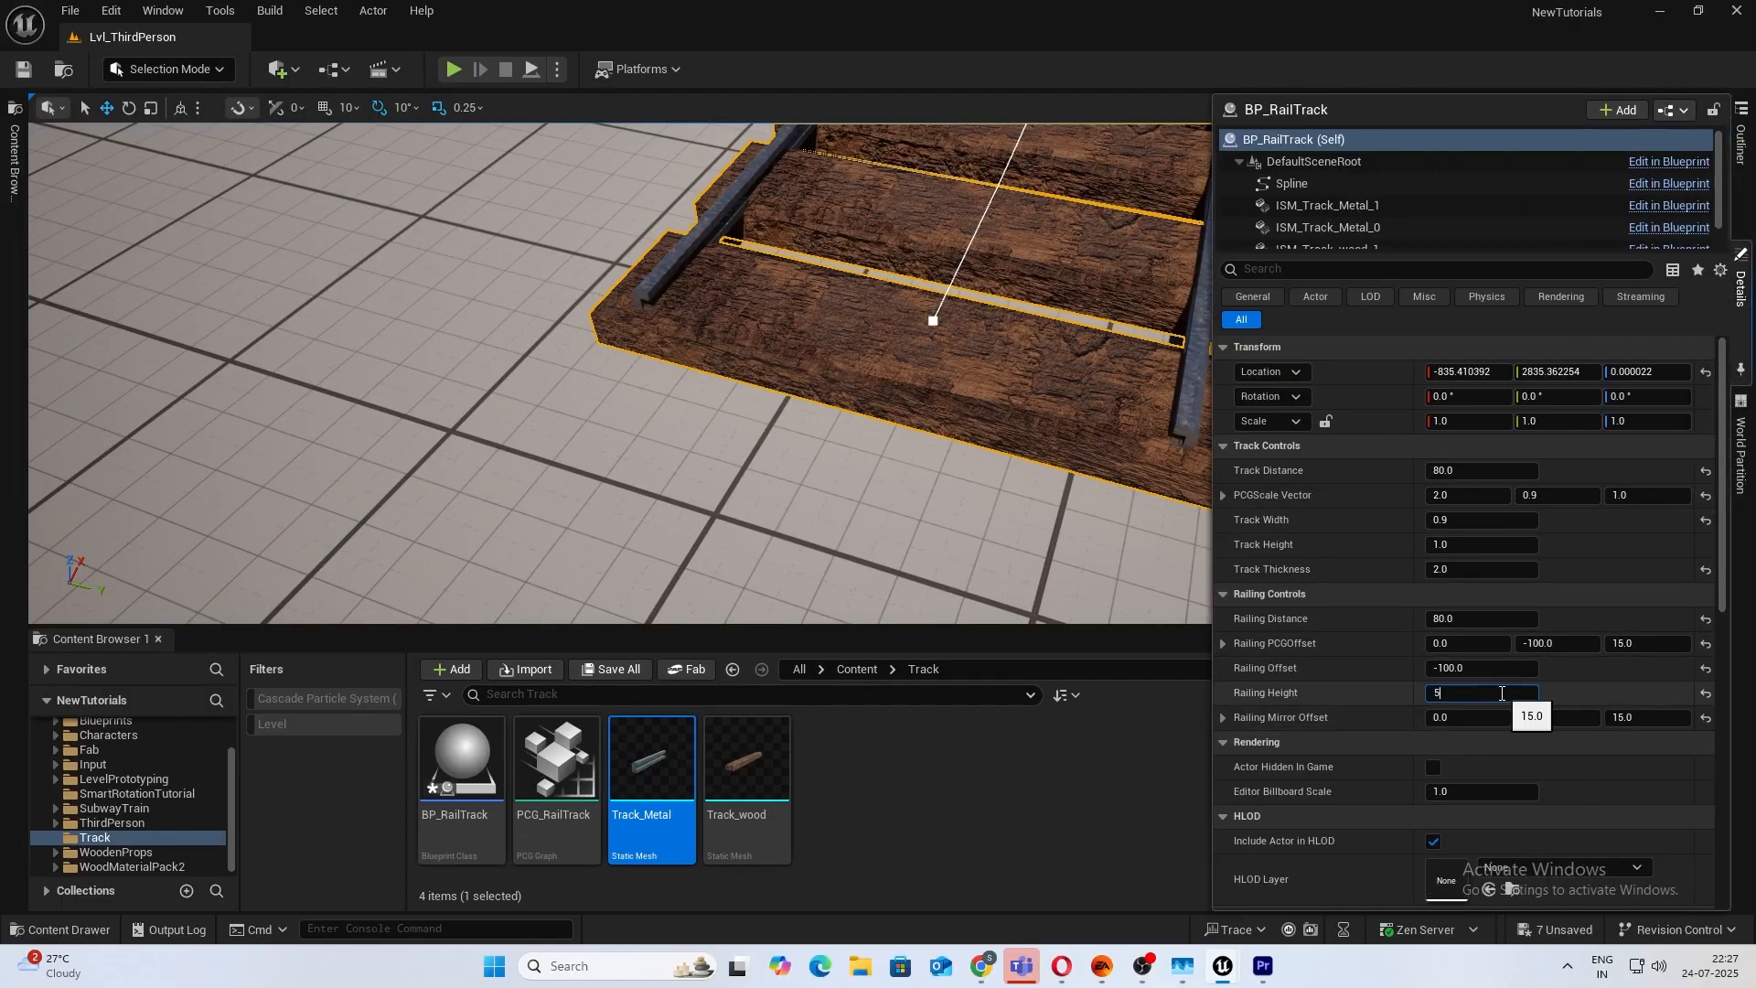
pyautogui.write('50')
pyautogui.press('Return')
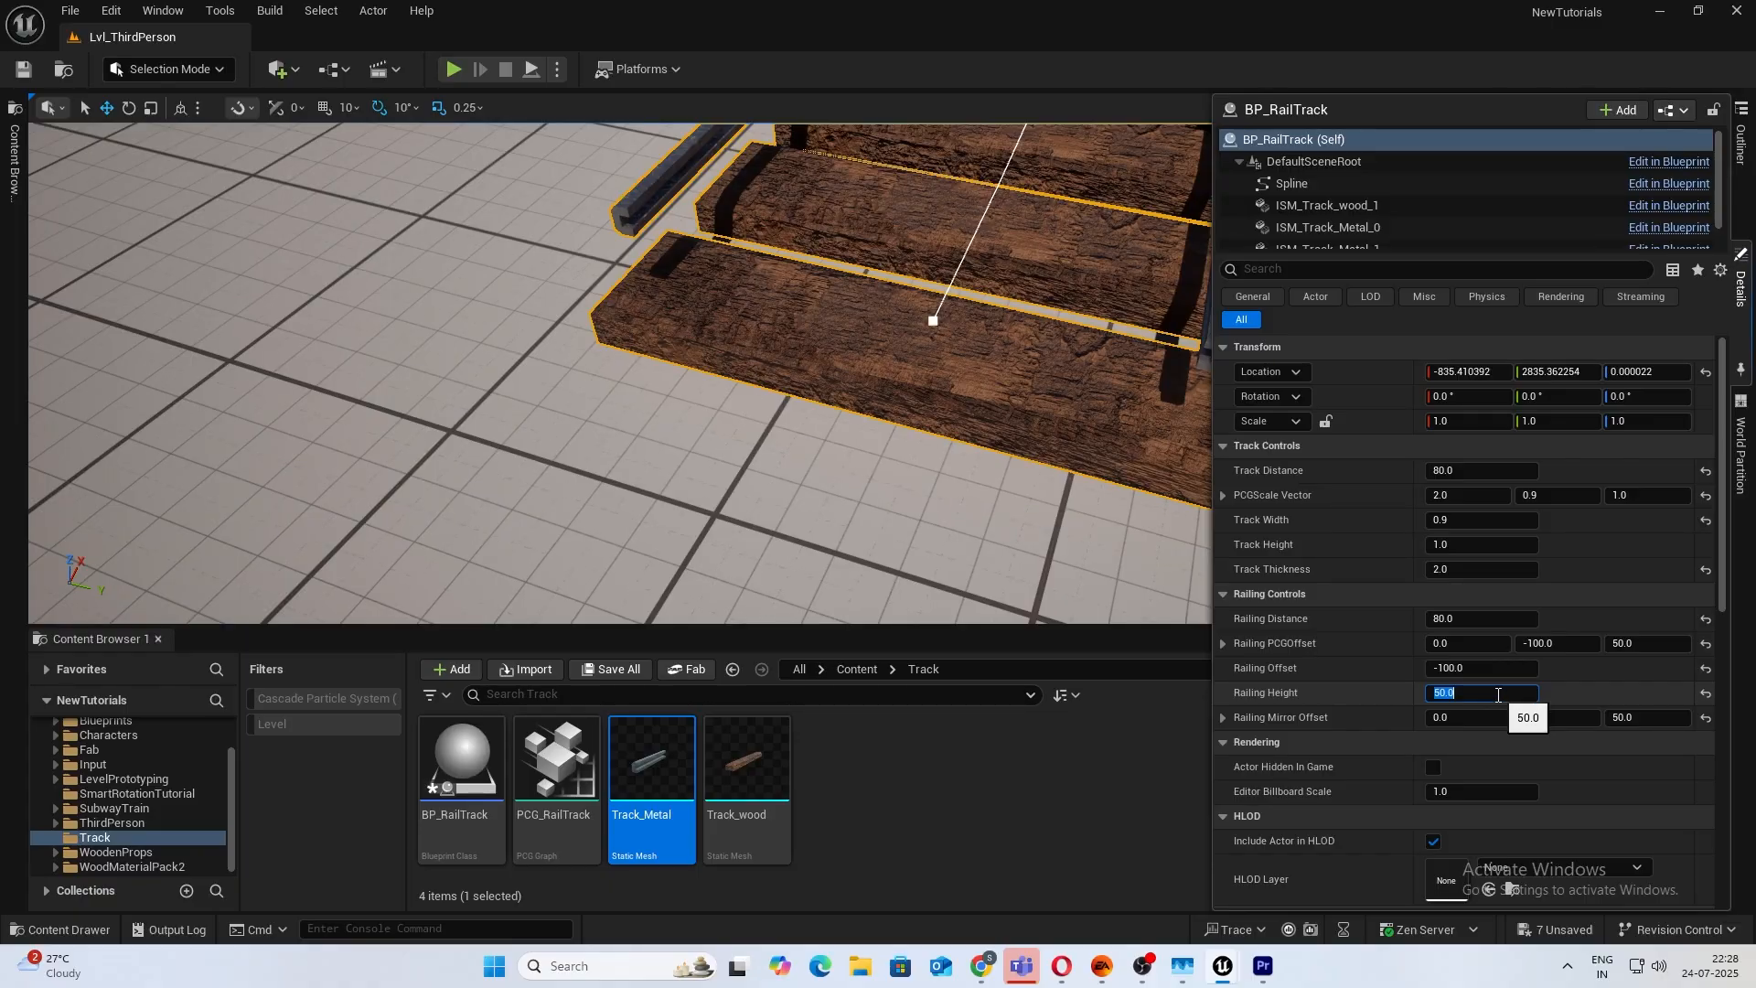
pyautogui.write('20')
pyautogui.press('Return')
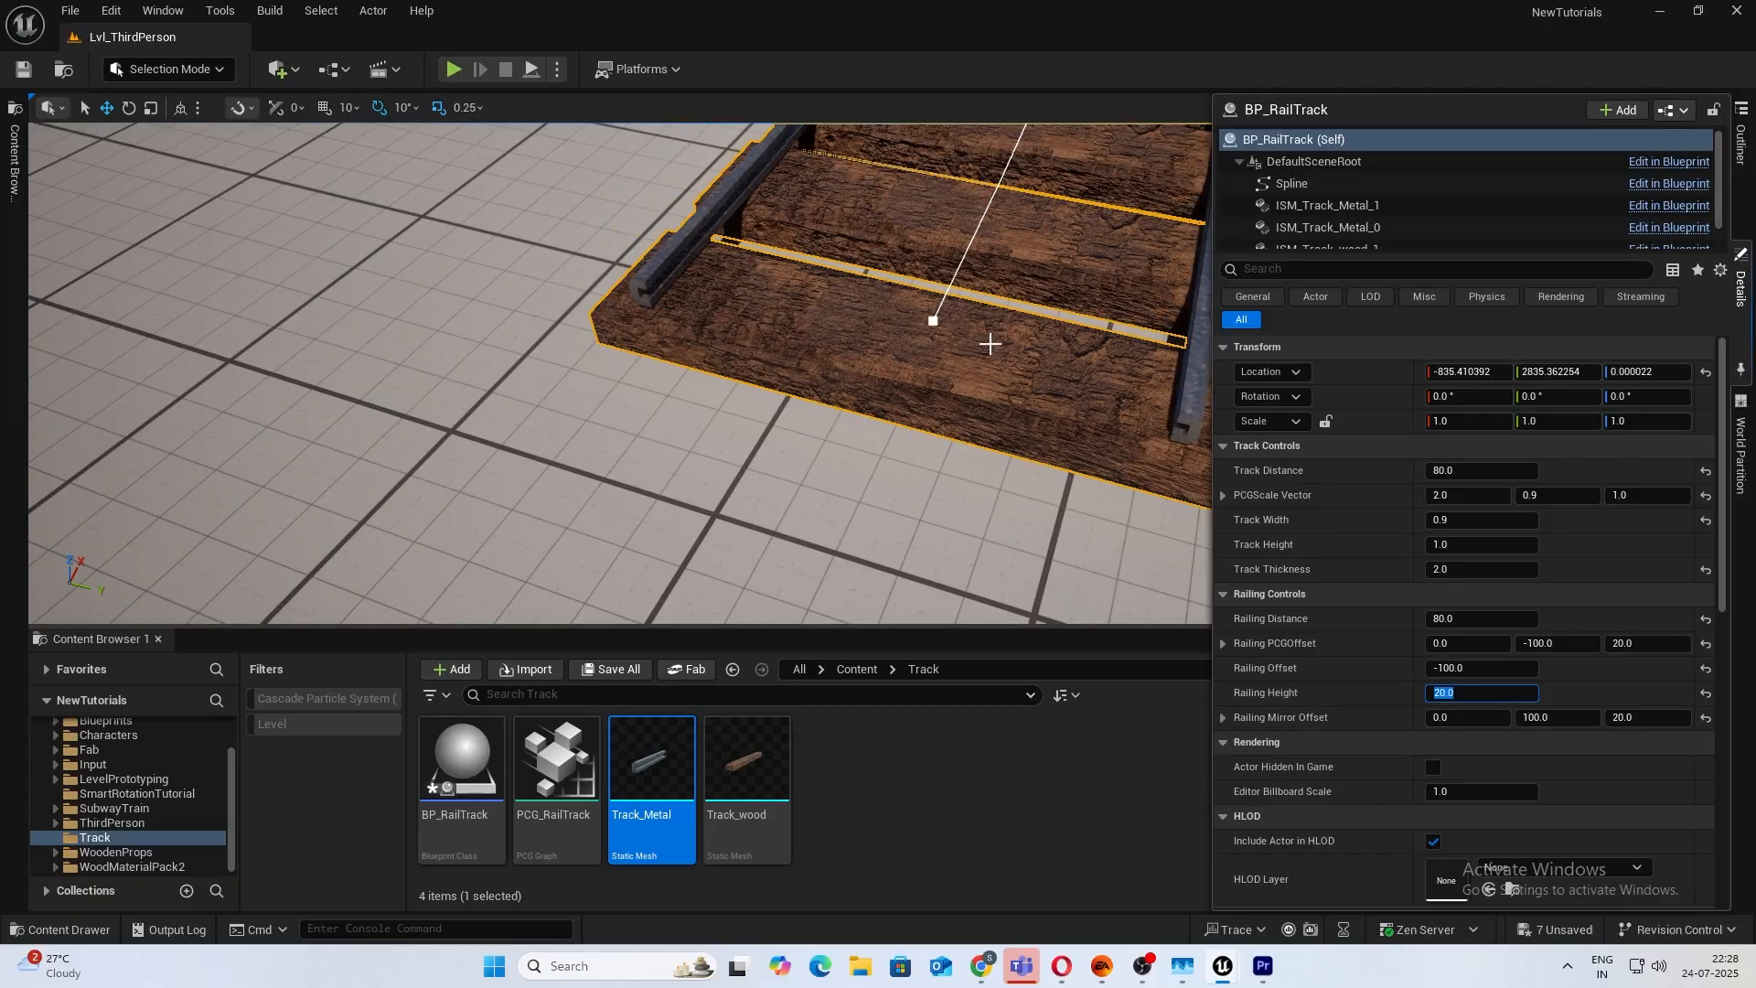
# Extend the track from its starting spline point with additional points that form a curve.
pyautogui.click(933, 321)
pyautogui.moveTo(1004, 363); pyautogui.dragTo(641, 376, button='right')
pyautogui.moveTo(787, 440); pyautogui.dragTo(406, 217)
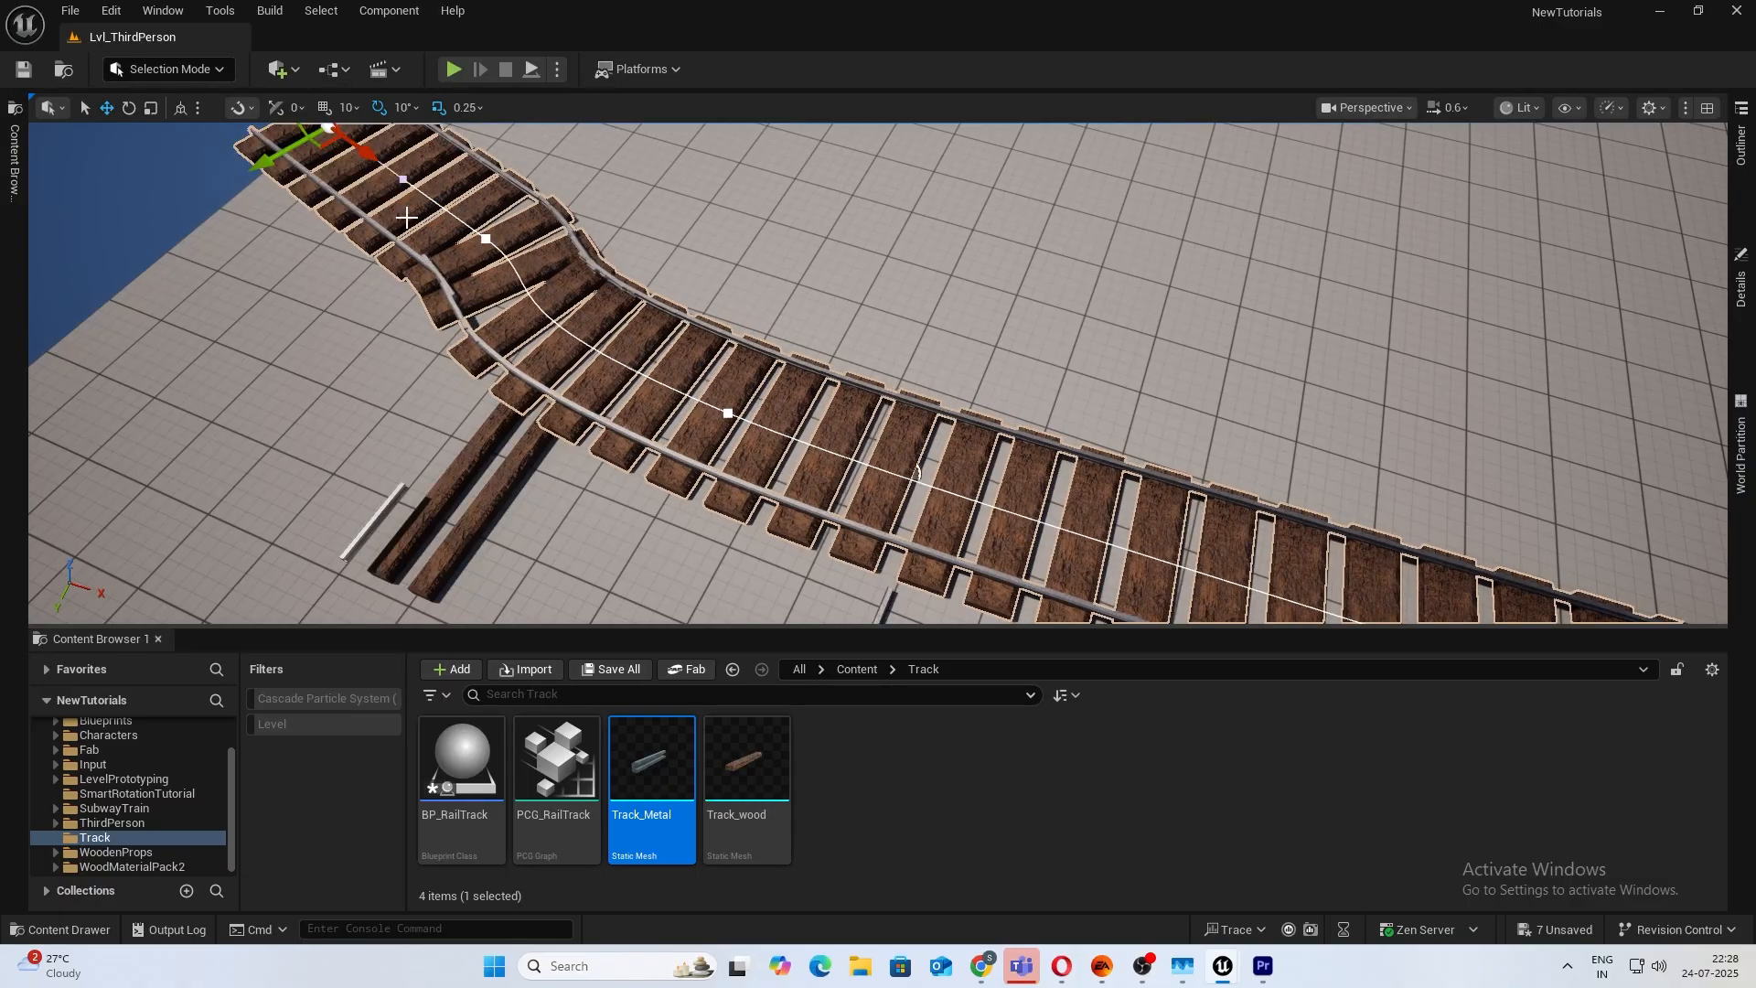
pyautogui.click(645, 247)
pyautogui.moveTo(759, 274); pyautogui.dragTo(731, 239, button='right')
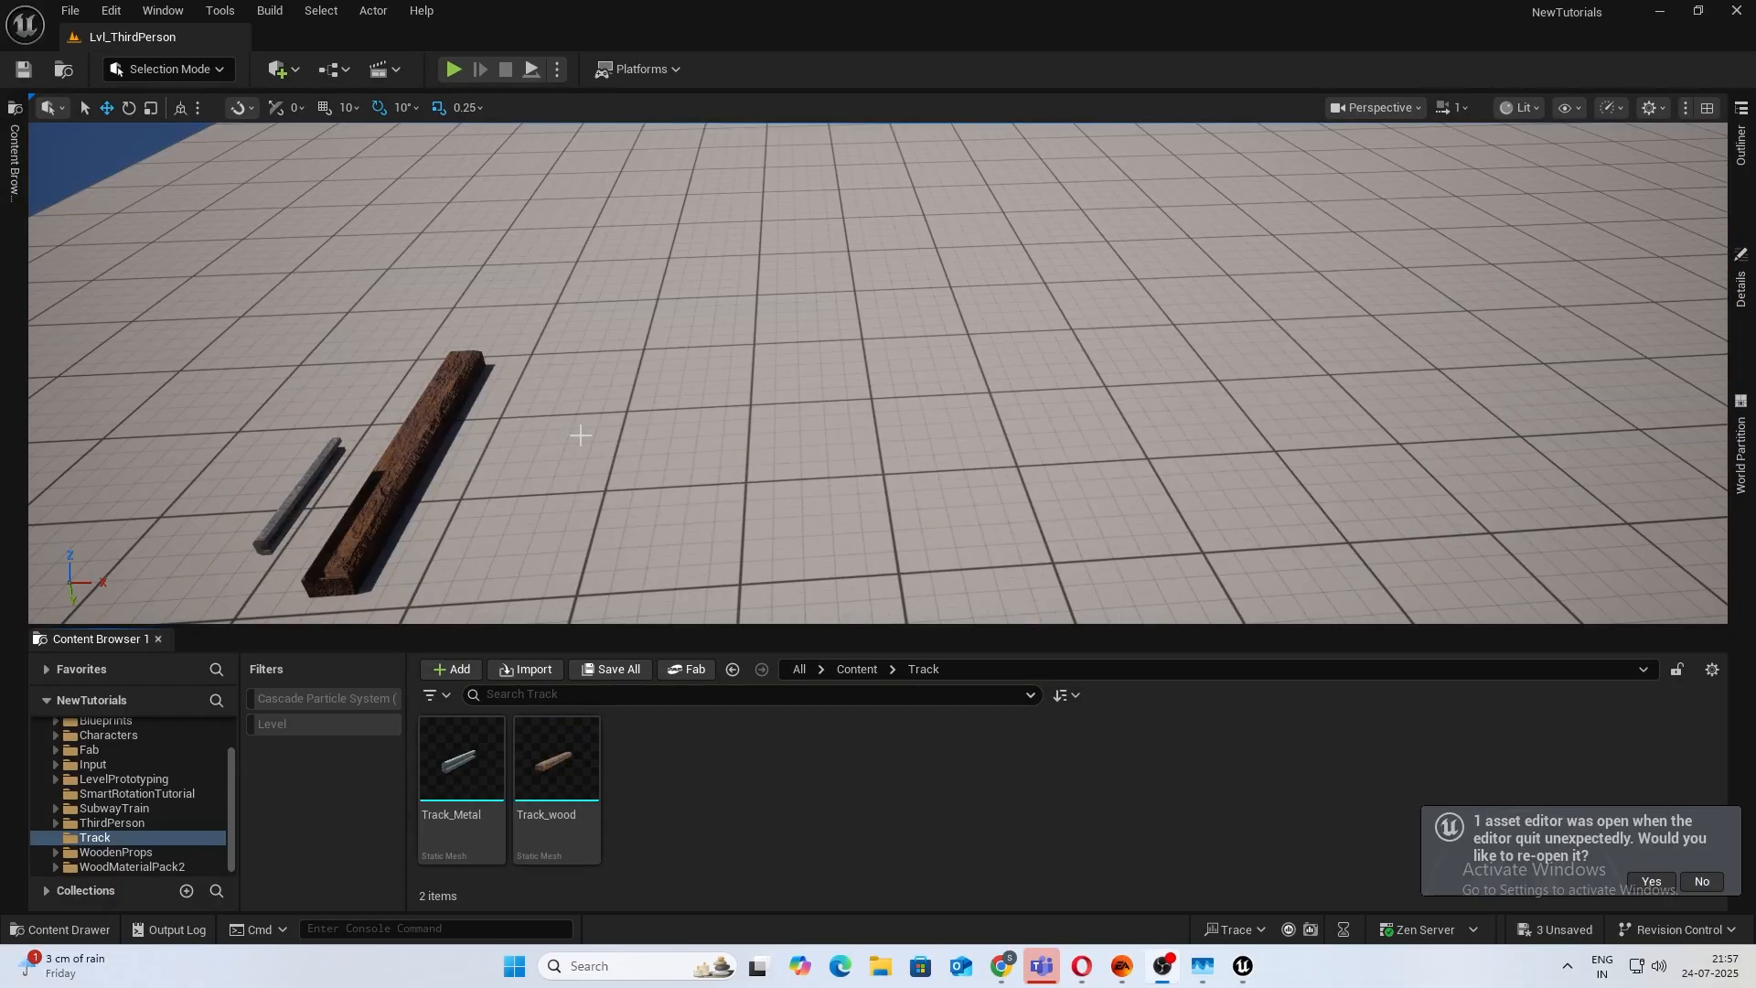
# Duplicate the wooden sleeper and place the copy parallel beside the original along the X axis.
pyautogui.moveTo(527, 457); pyautogui.dragTo(339, 412, button='right')
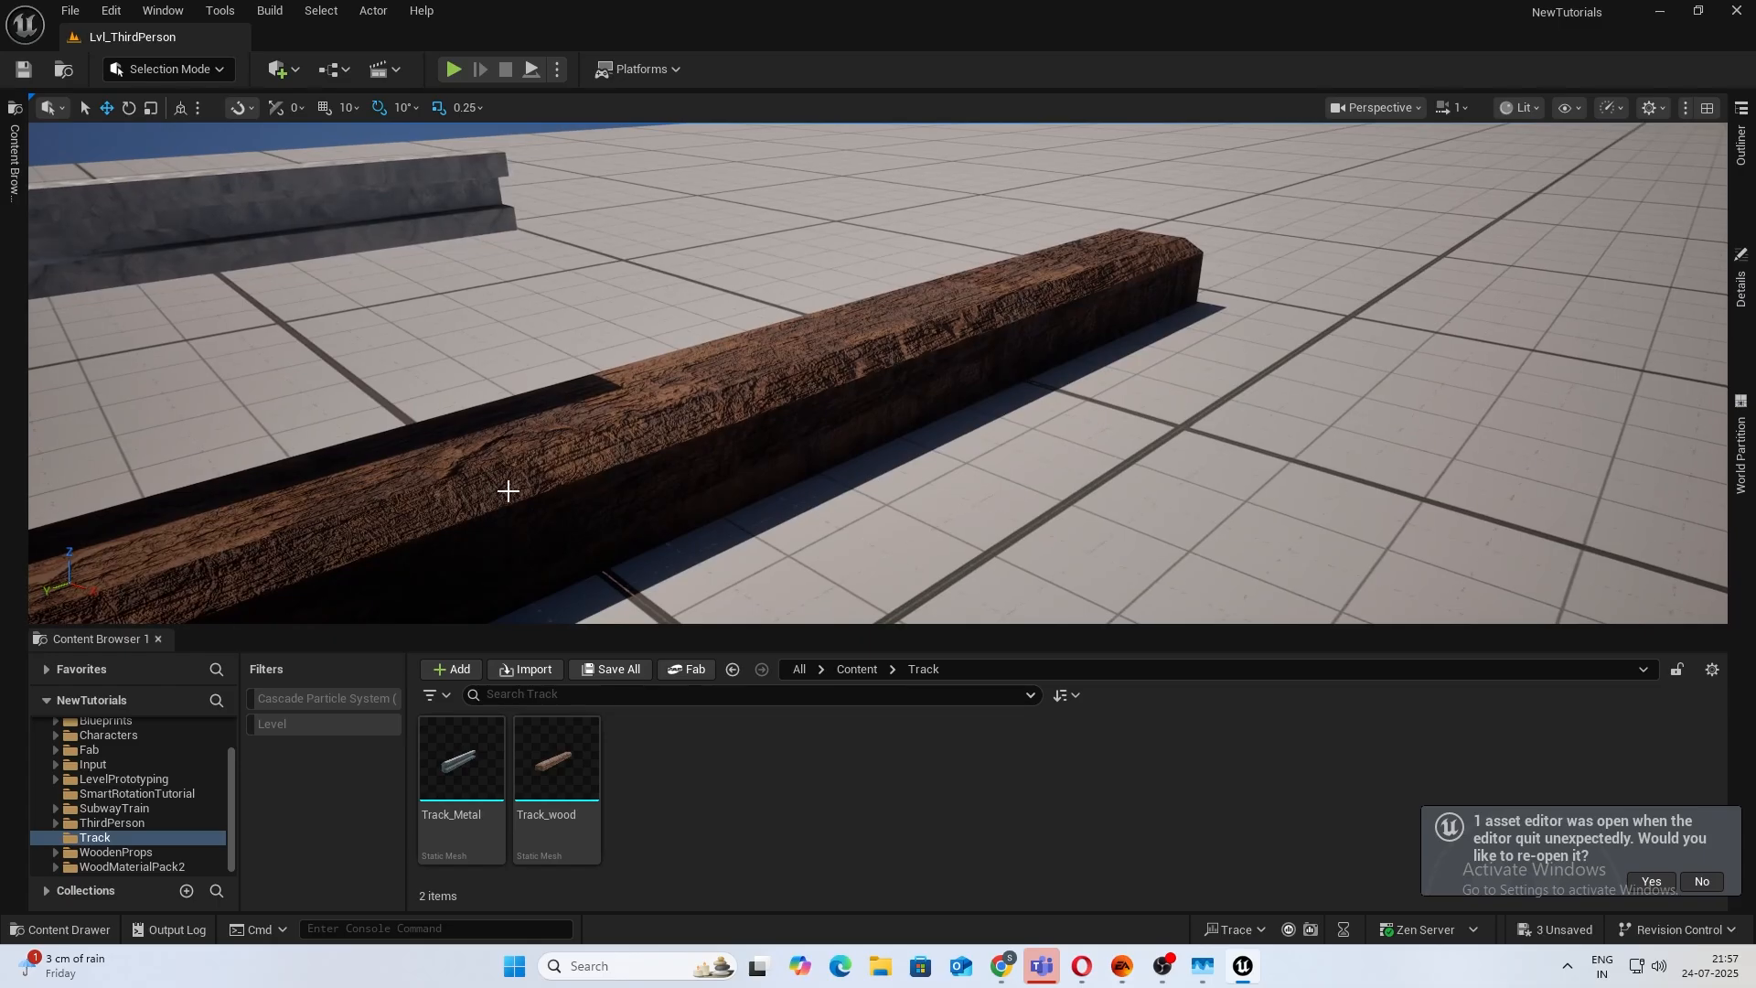
pyautogui.moveTo(508, 491); pyautogui.dragTo(516, 490, button='right')
pyautogui.click(804, 466)
pyautogui.moveTo(804, 467); pyautogui.dragTo(704, 471, button='right')
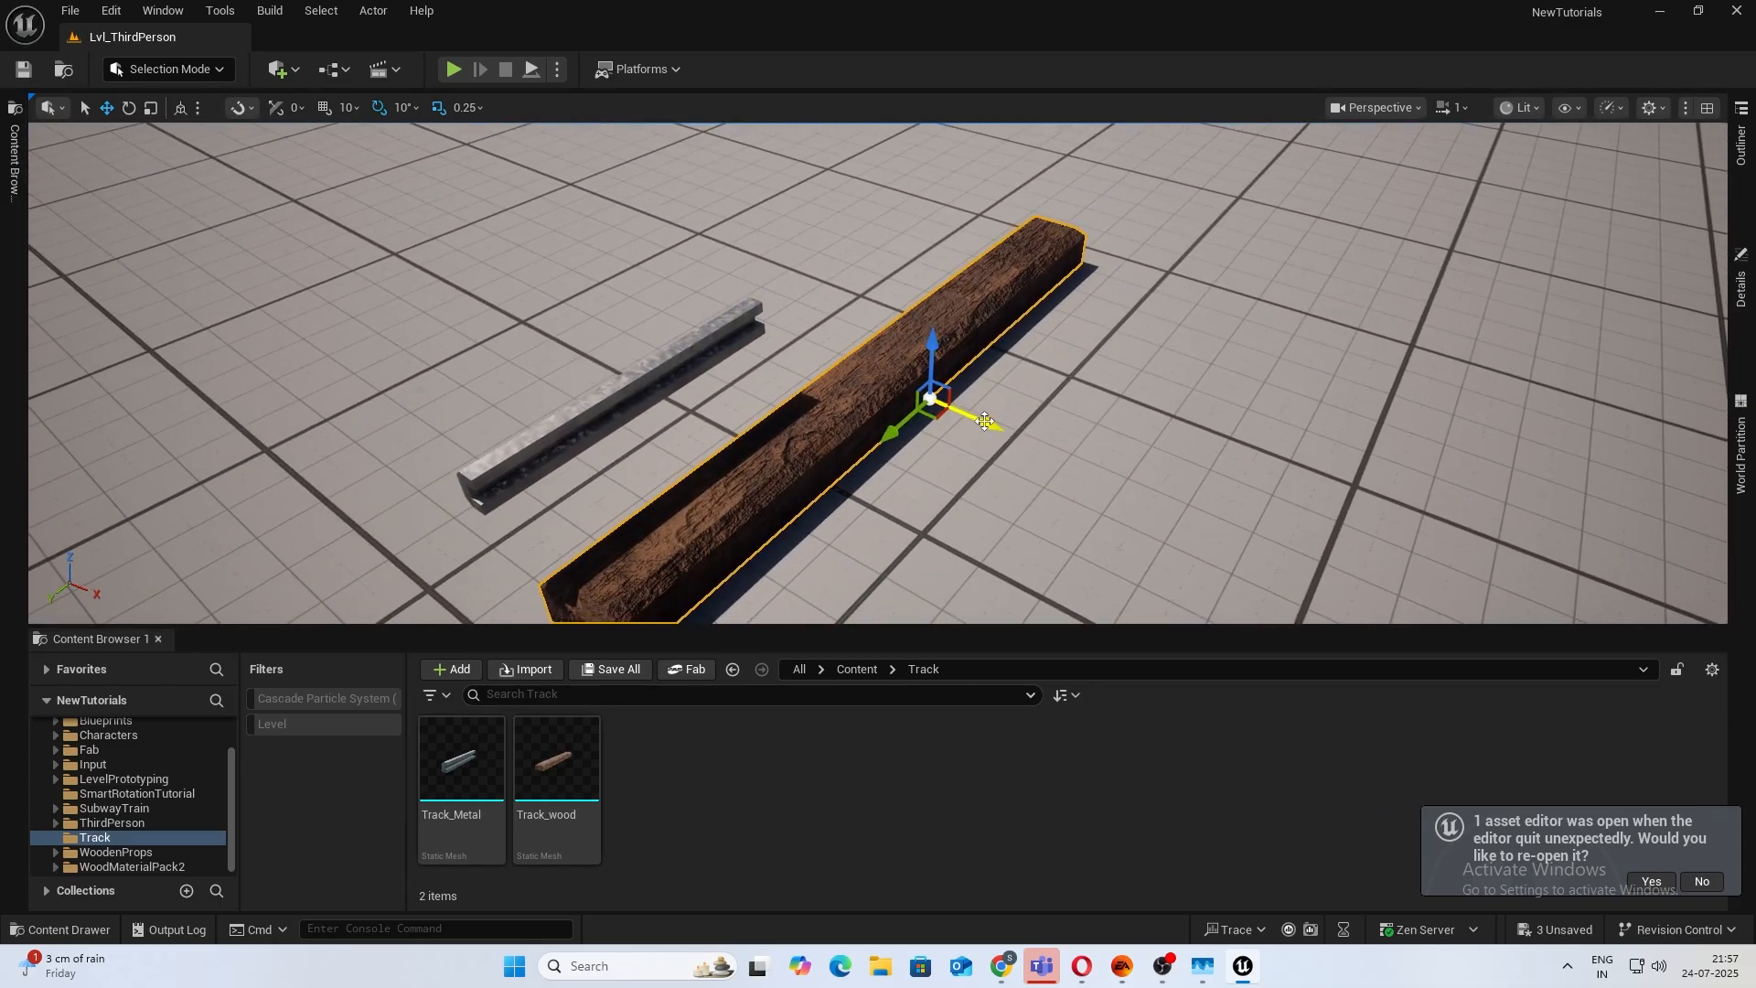
pyautogui.keyDown('alt'); pyautogui.moveTo(985, 421); pyautogui.dragTo(1123, 484); pyautogui.keyUp('alt')
pyautogui.moveTo(1123, 485); pyautogui.dragTo(1148, 491, button='right')
pyautogui.moveTo(822, 428); pyautogui.dragTo(887, 430, button='right')
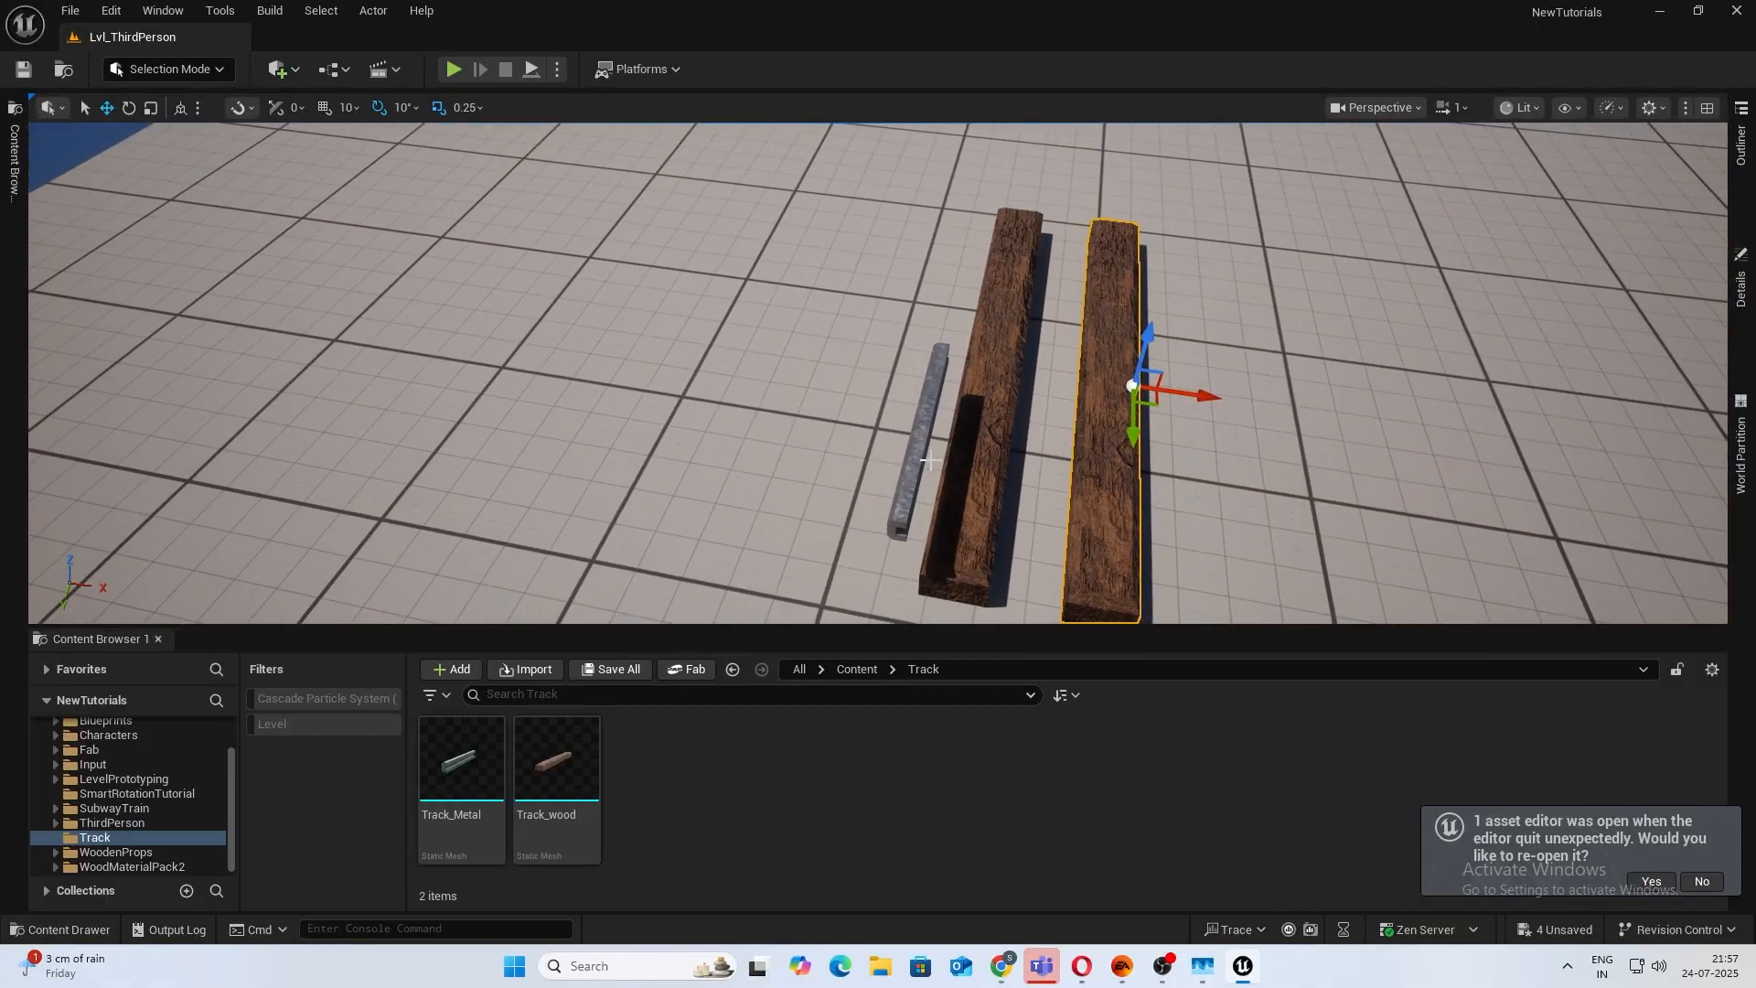
# Try rotating the metal rail so it lies across the two wooden sleepers, and undo the rotation.
pyautogui.click(919, 453)
pyautogui.press('e')
pyautogui.moveTo(997, 467); pyautogui.dragTo(926, 370)
pyautogui.moveTo(864, 482); pyautogui.dragTo(868, 427, button='right')
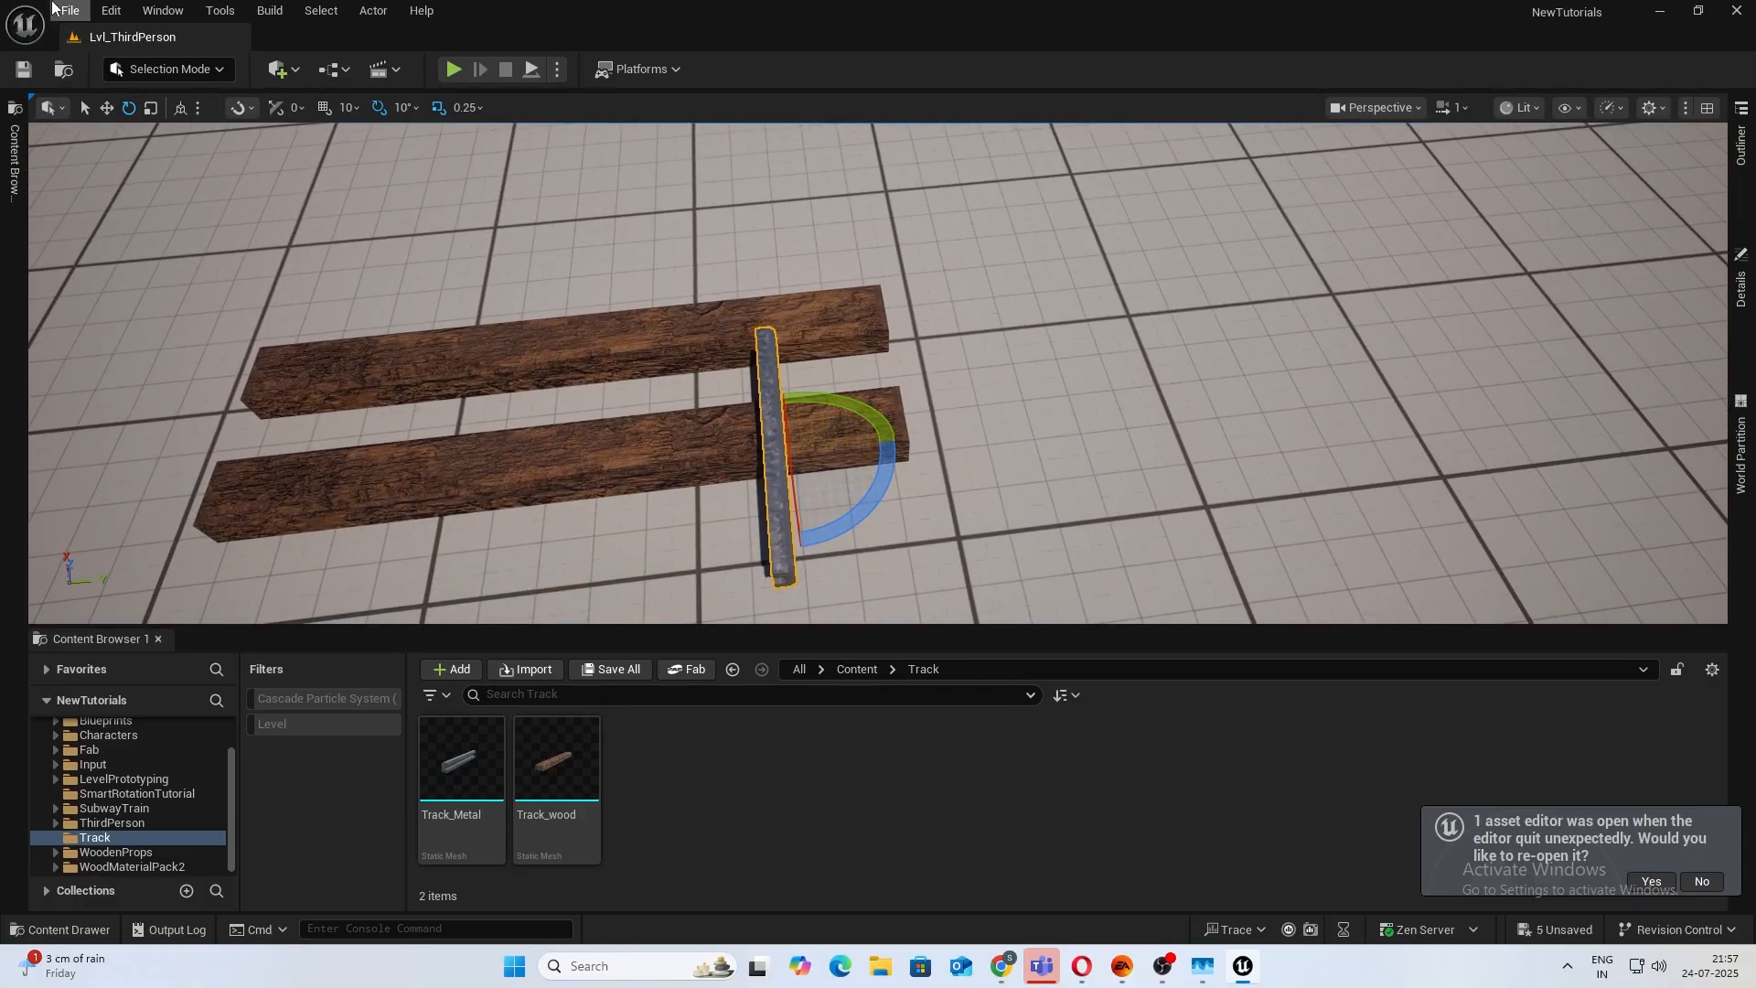
pyautogui.hotkey('ctrl', 'z')
pyautogui.click(165, 68)
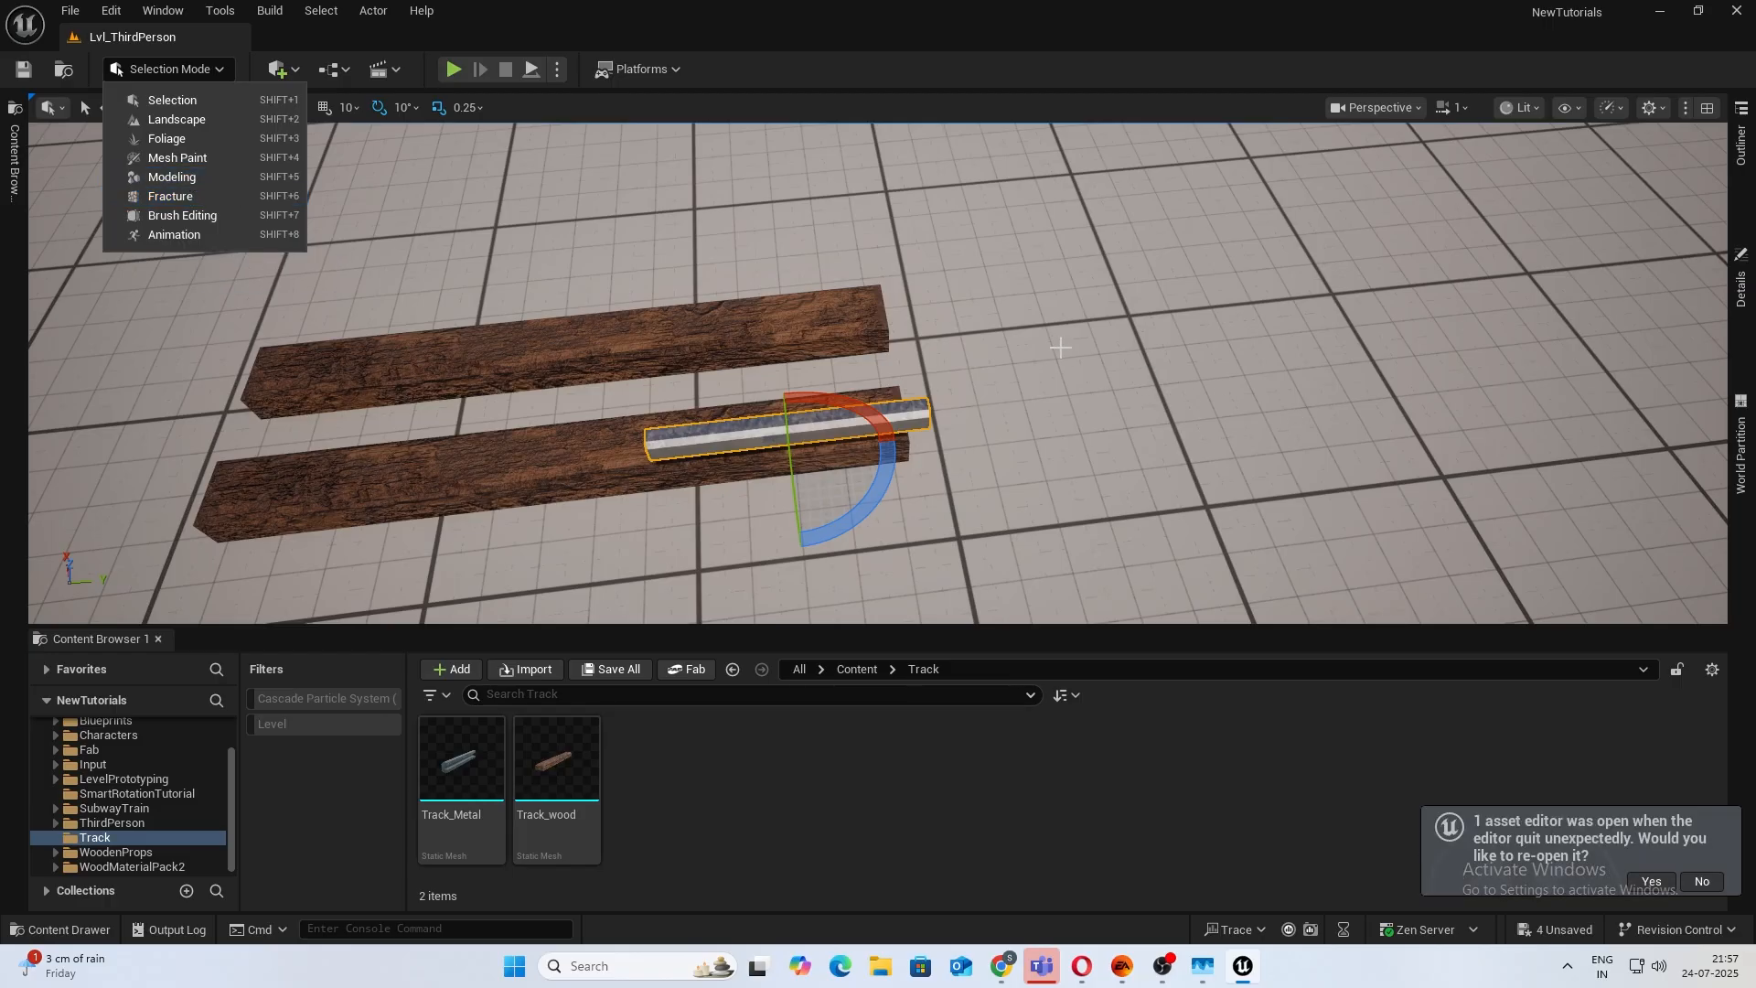
pyautogui.moveTo(995, 335); pyautogui.dragTo(1033, 297, button='right')
pyautogui.press('w')
pyautogui.press('Escape')
pyautogui.press('s')
pyautogui.press('w')
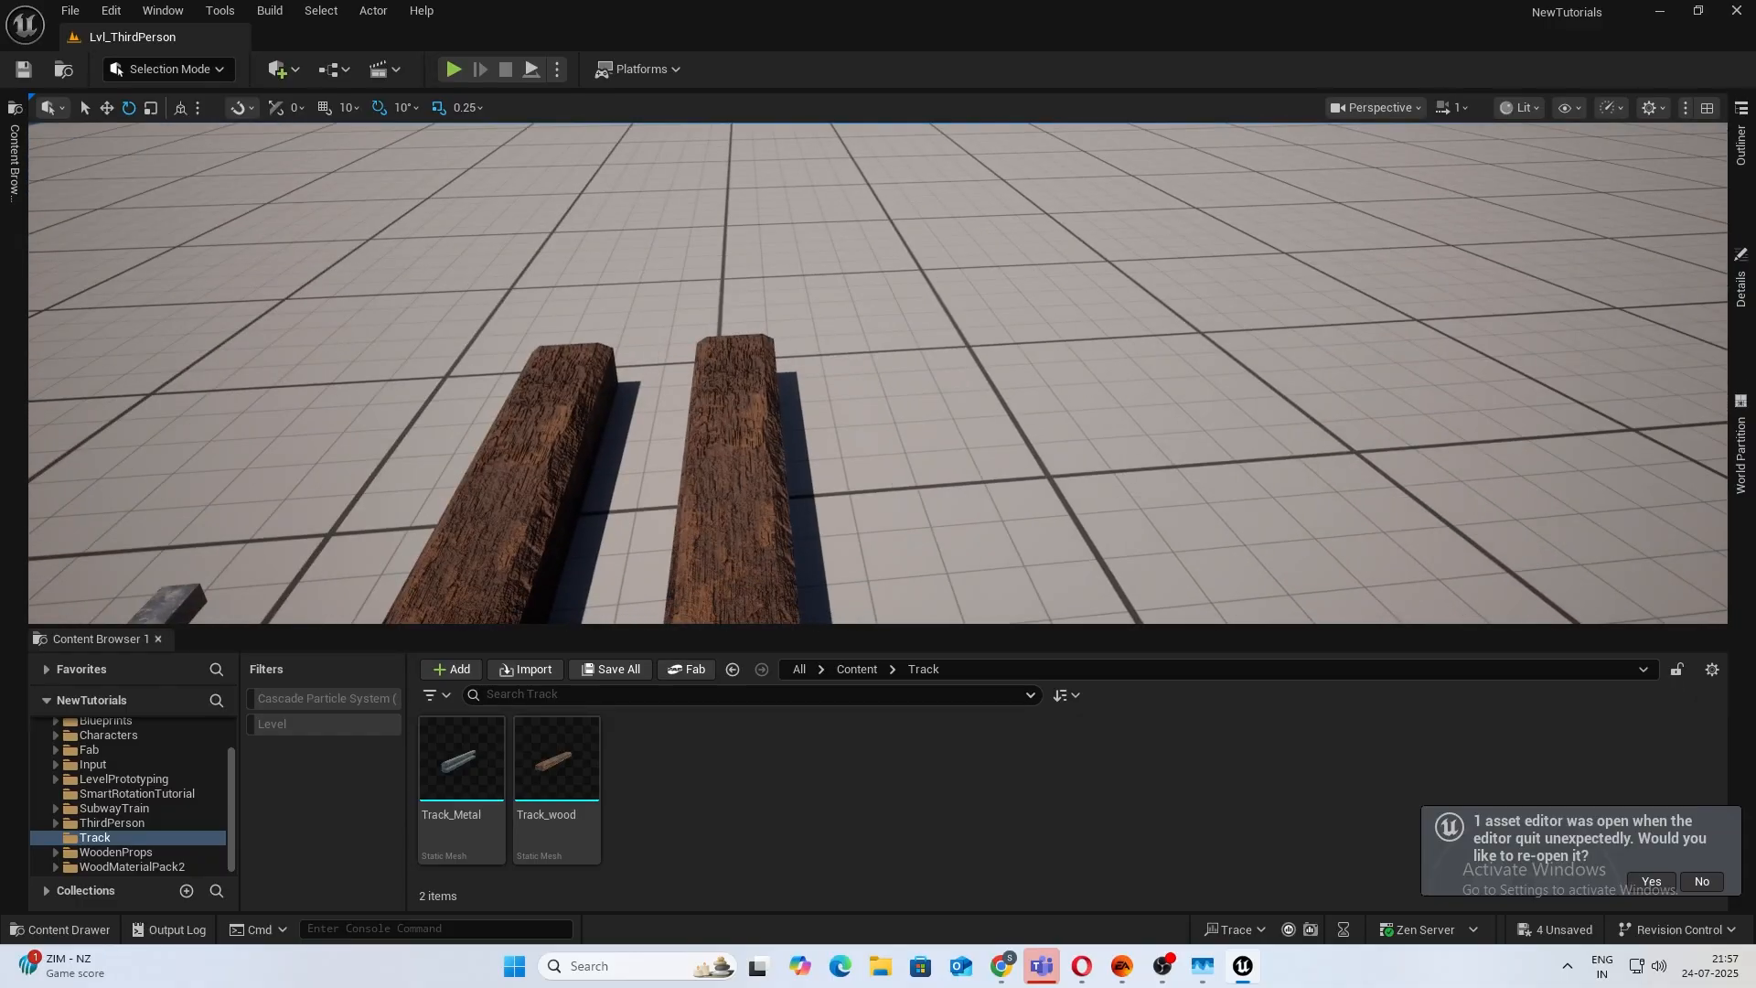
# Create an Actor-based Blueprint Class named BP_RailTrack in the Track folder.
pyautogui.rightClick(704, 798)
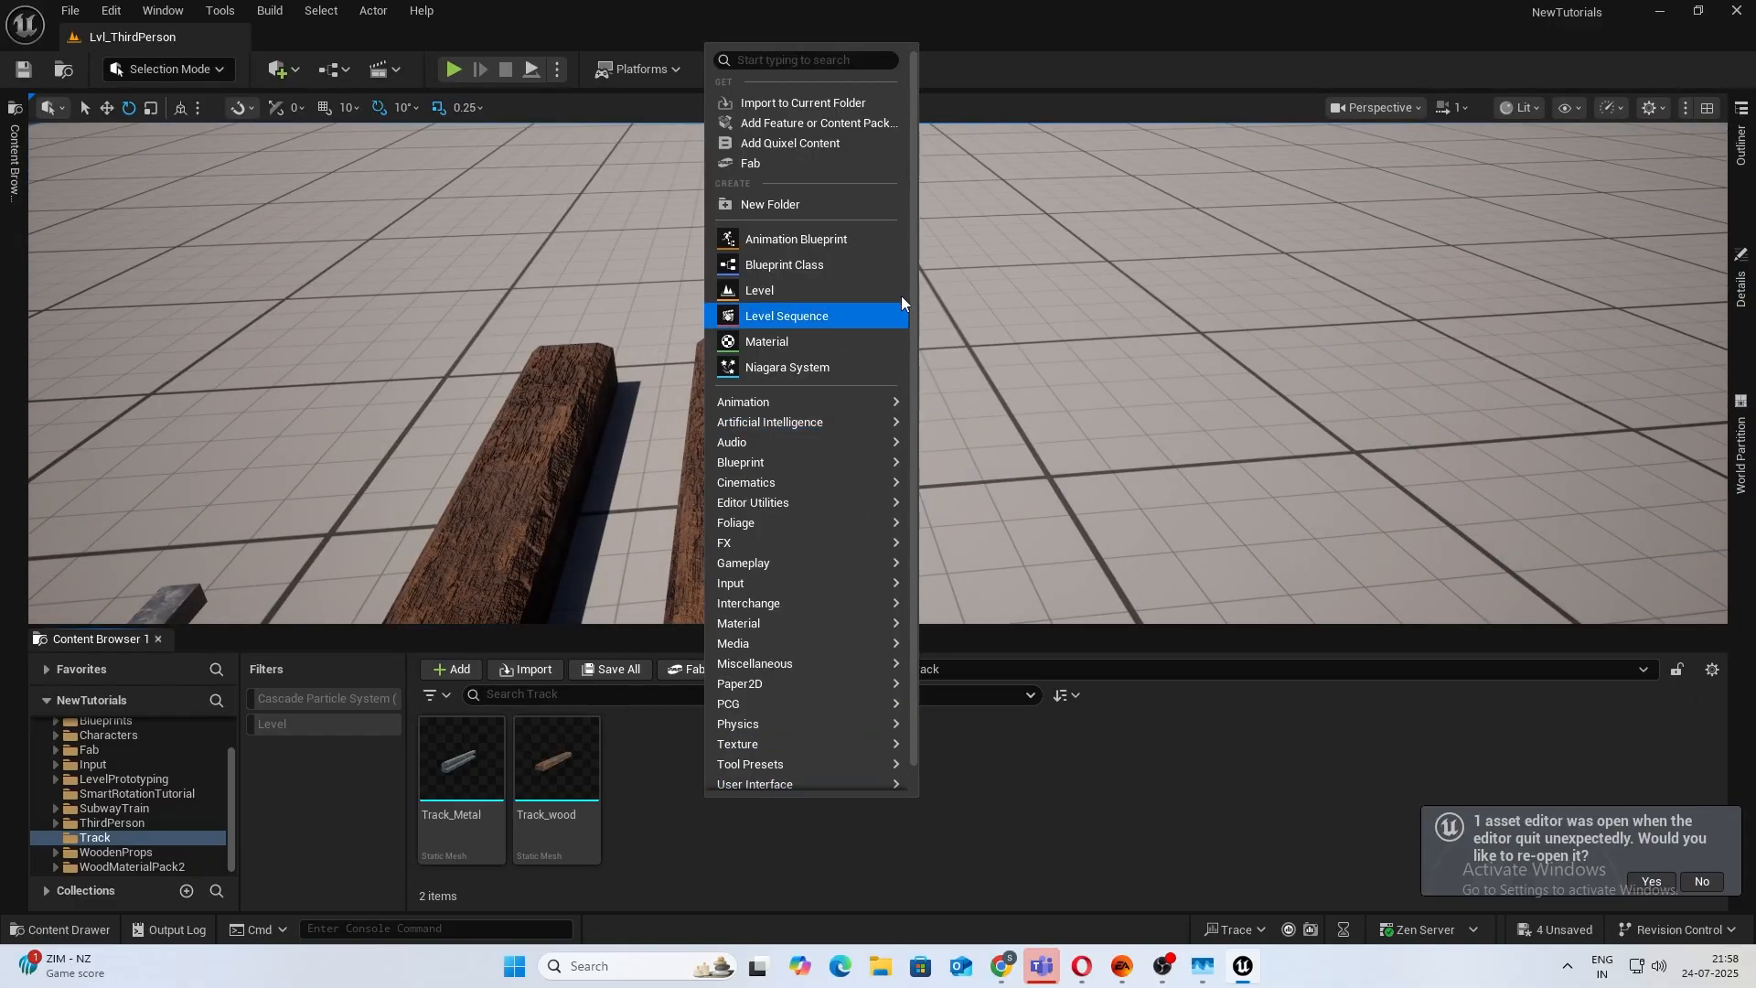
pyautogui.click(832, 264)
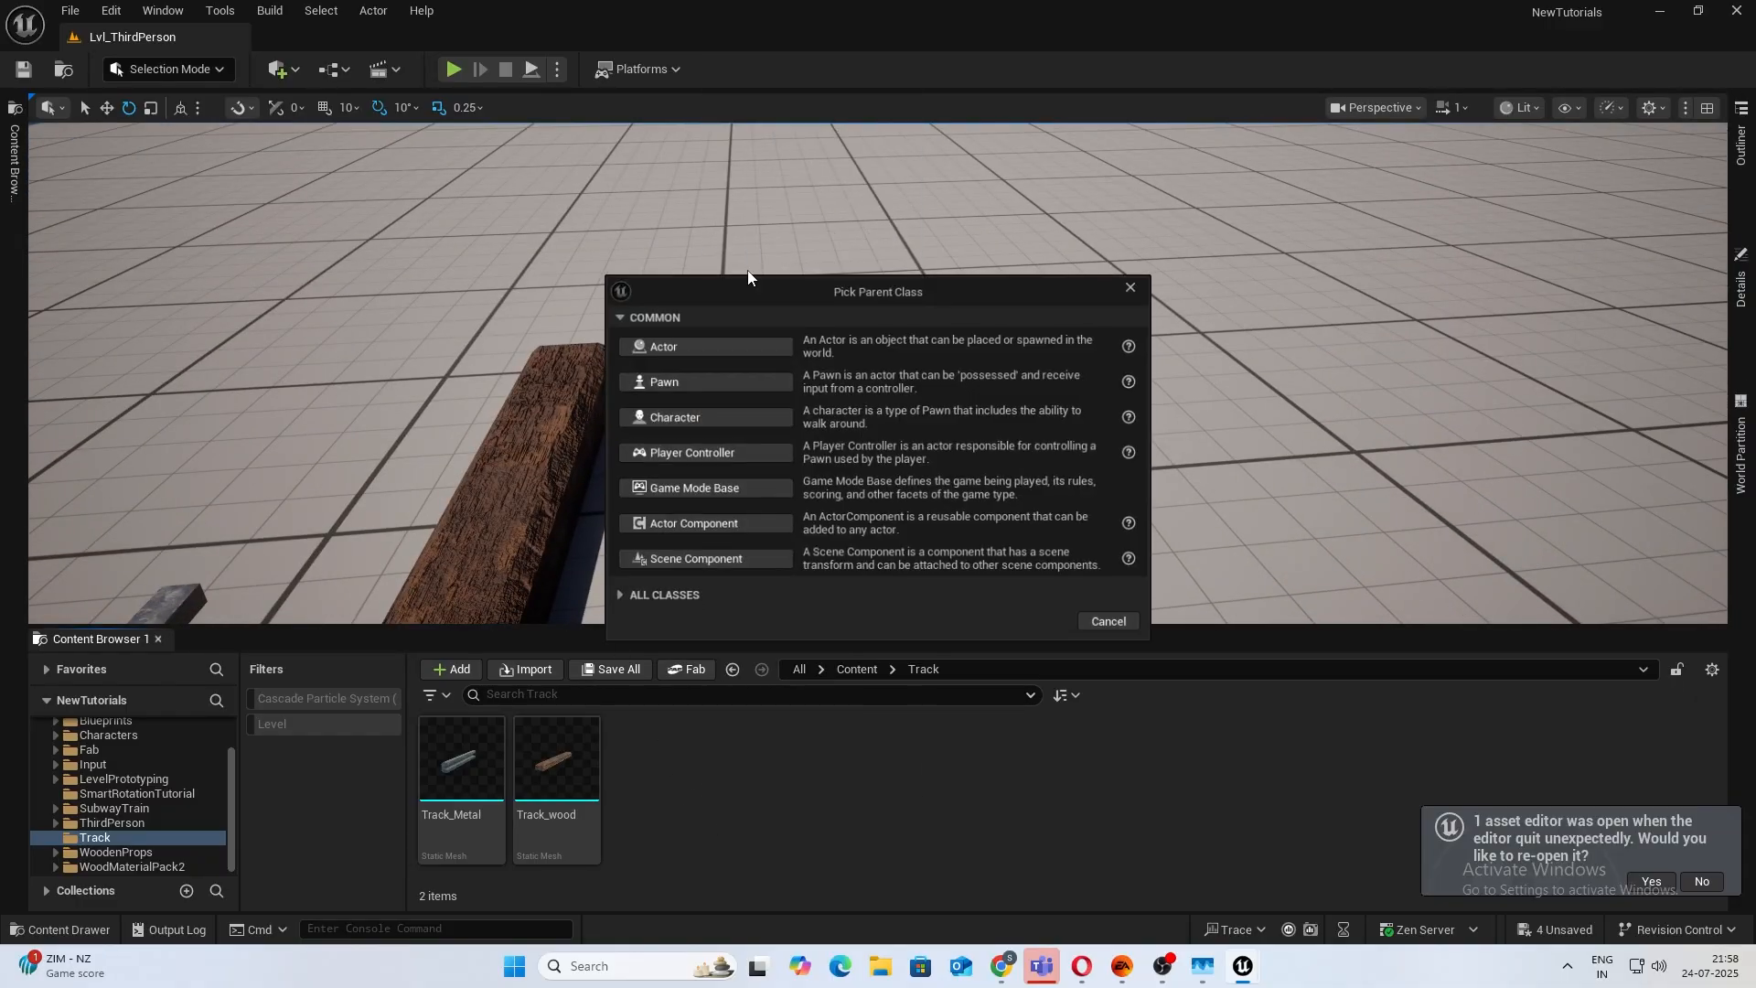
pyautogui.click(672, 348)
pyautogui.write('BP_')
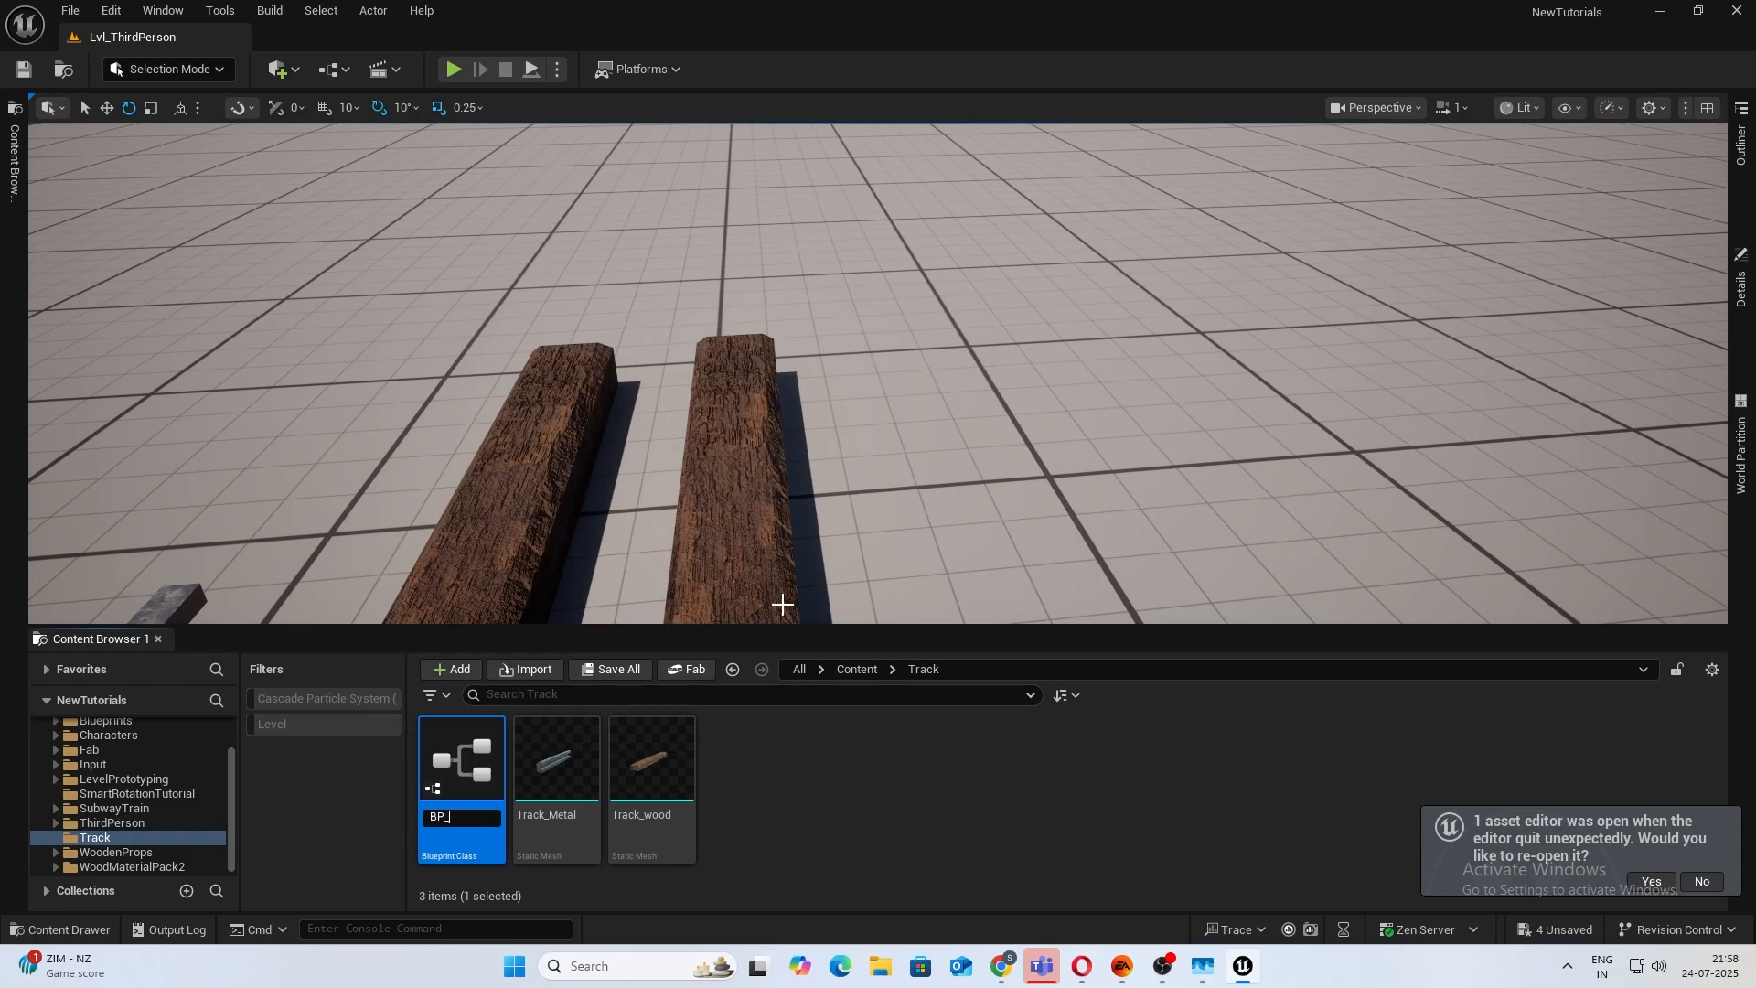
pyautogui.write('T')
pyautogui.press('BackSpace')
pyautogui.write('RailTrack')
pyautogui.press('Return')
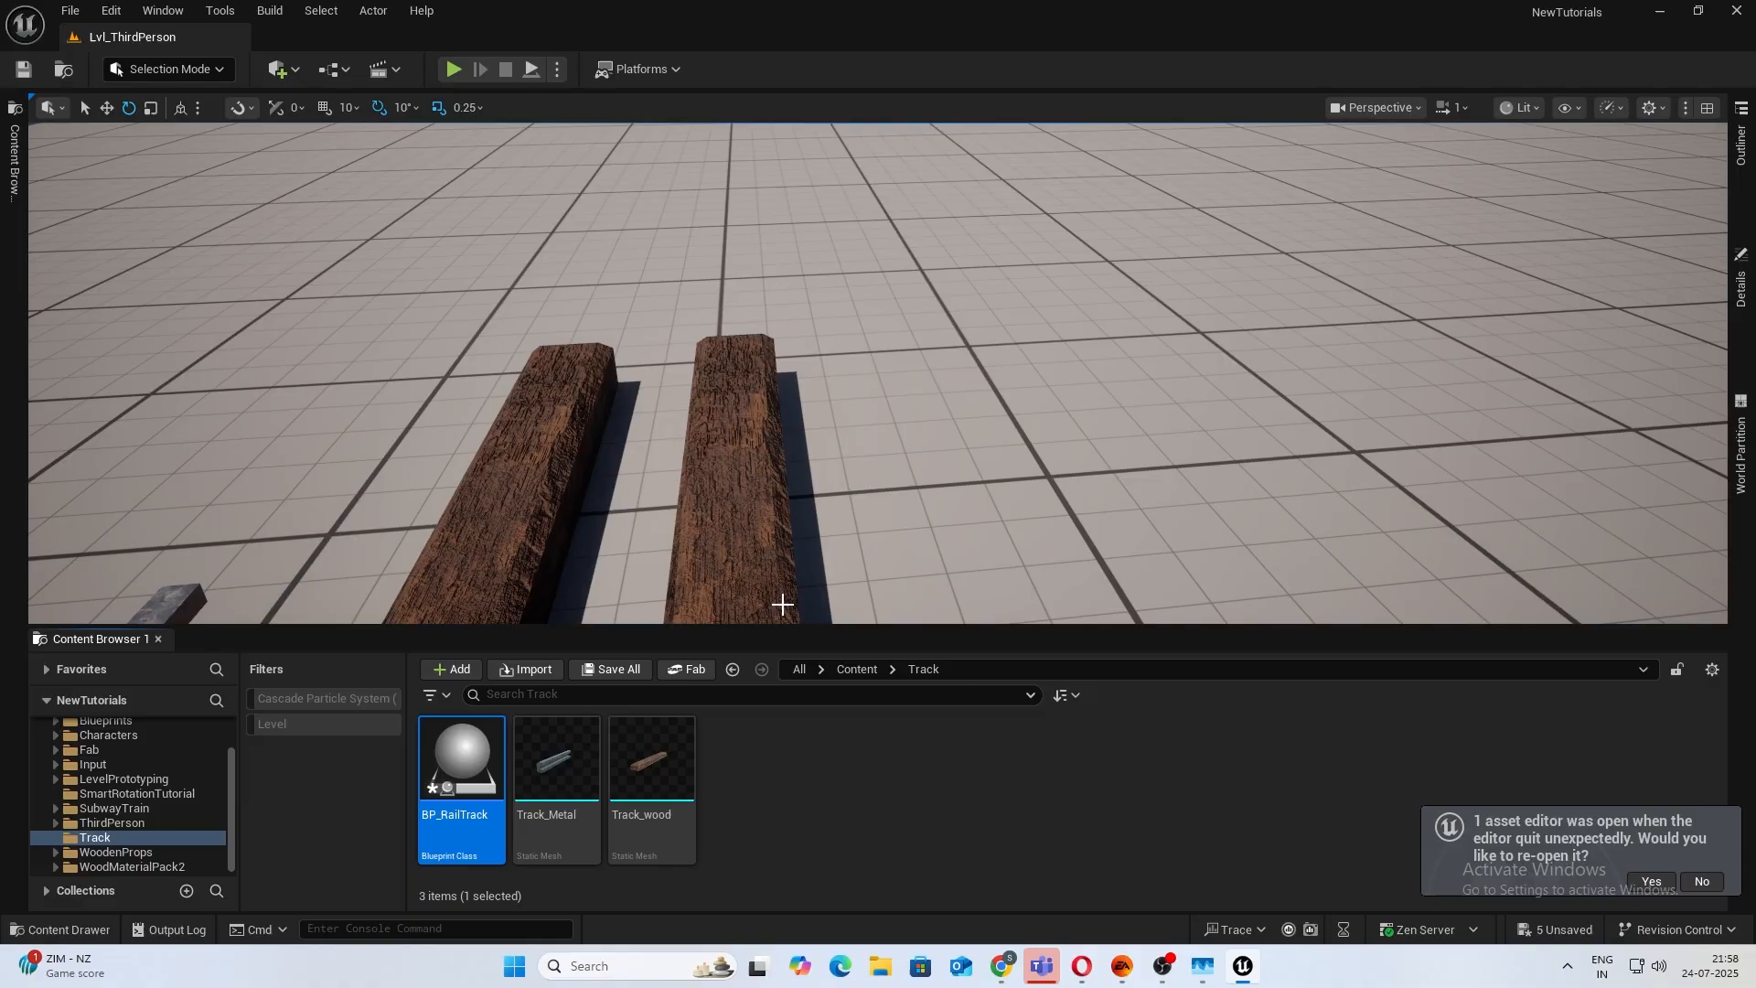
# Open the BP_RailTrack blueprint in a full-size window, add a Spline component to it and compile.
pyautogui.doubleClick(462, 760)
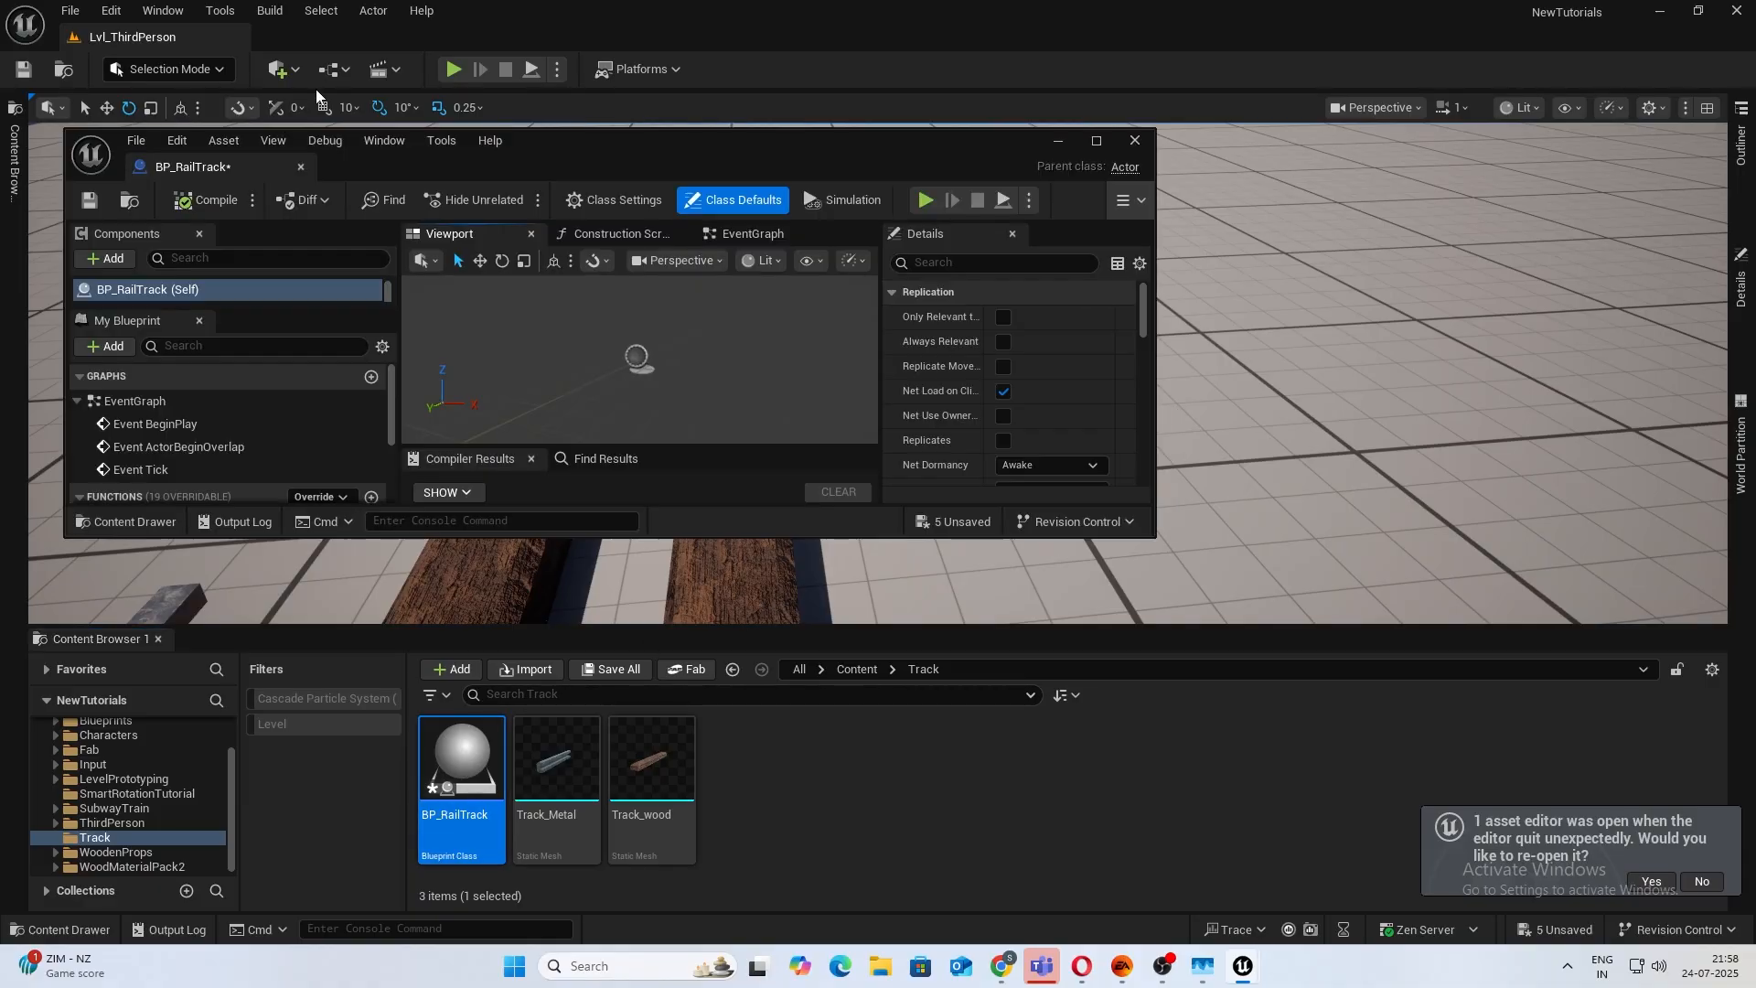
pyautogui.click(1098, 142)
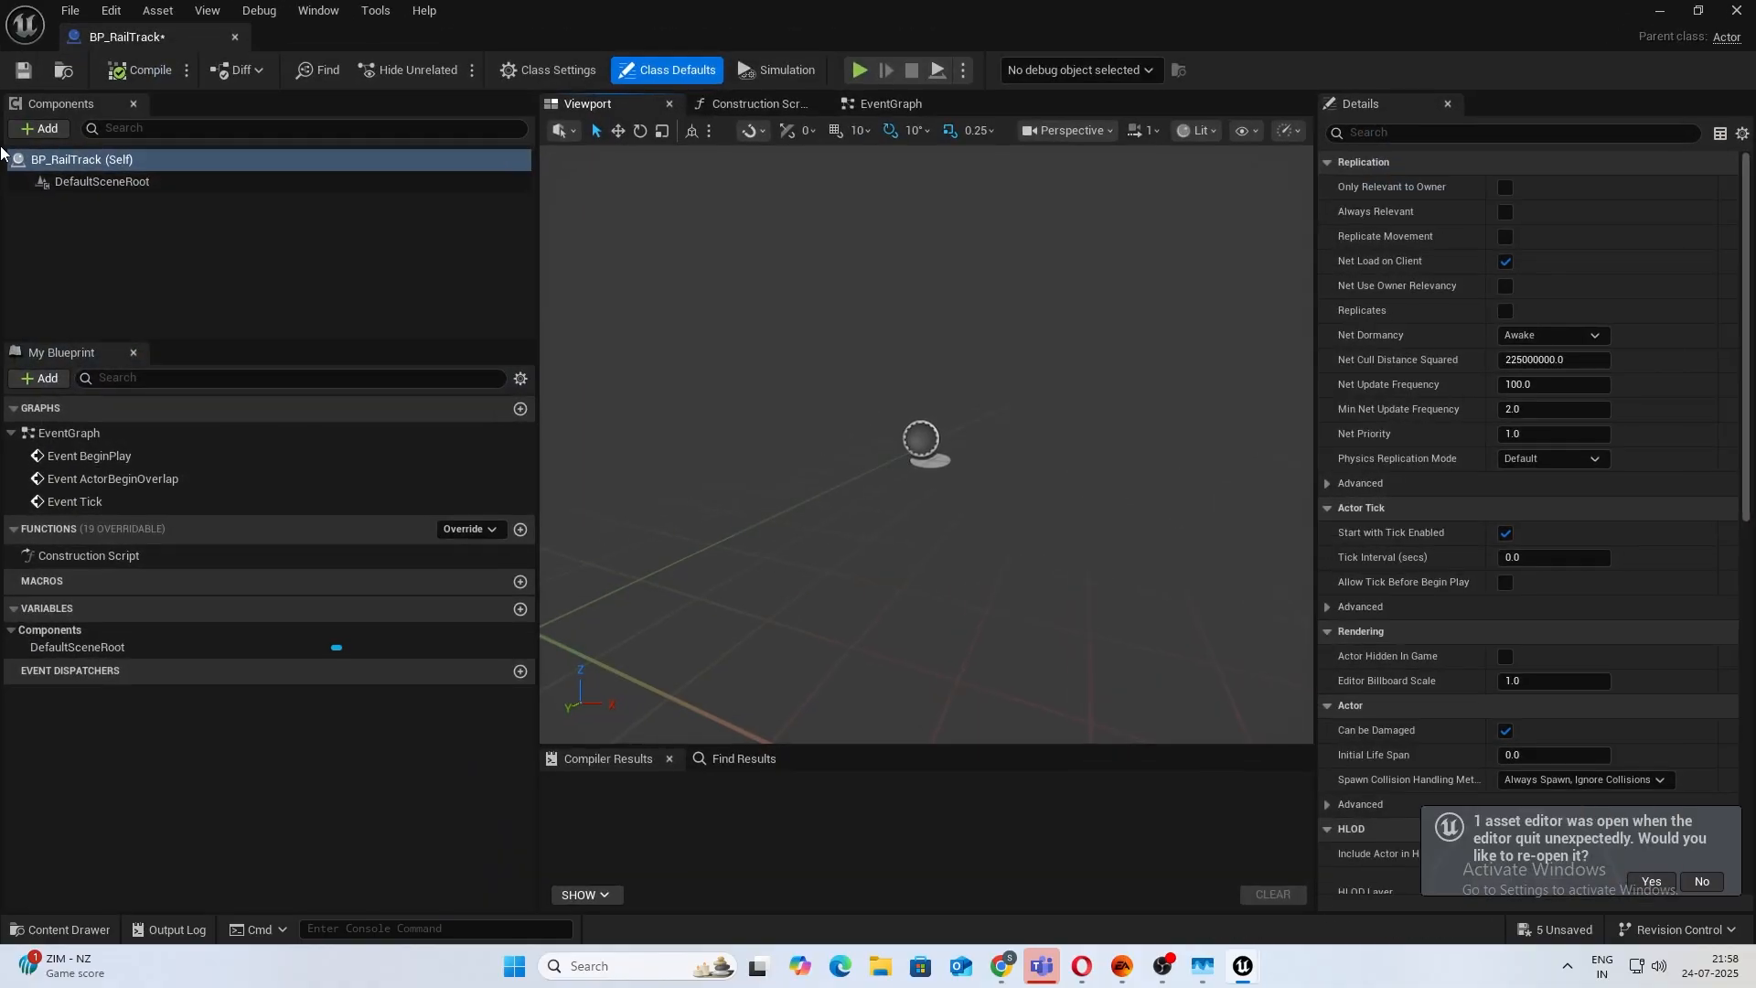
pyautogui.click(45, 129)
pyautogui.write('Spl')
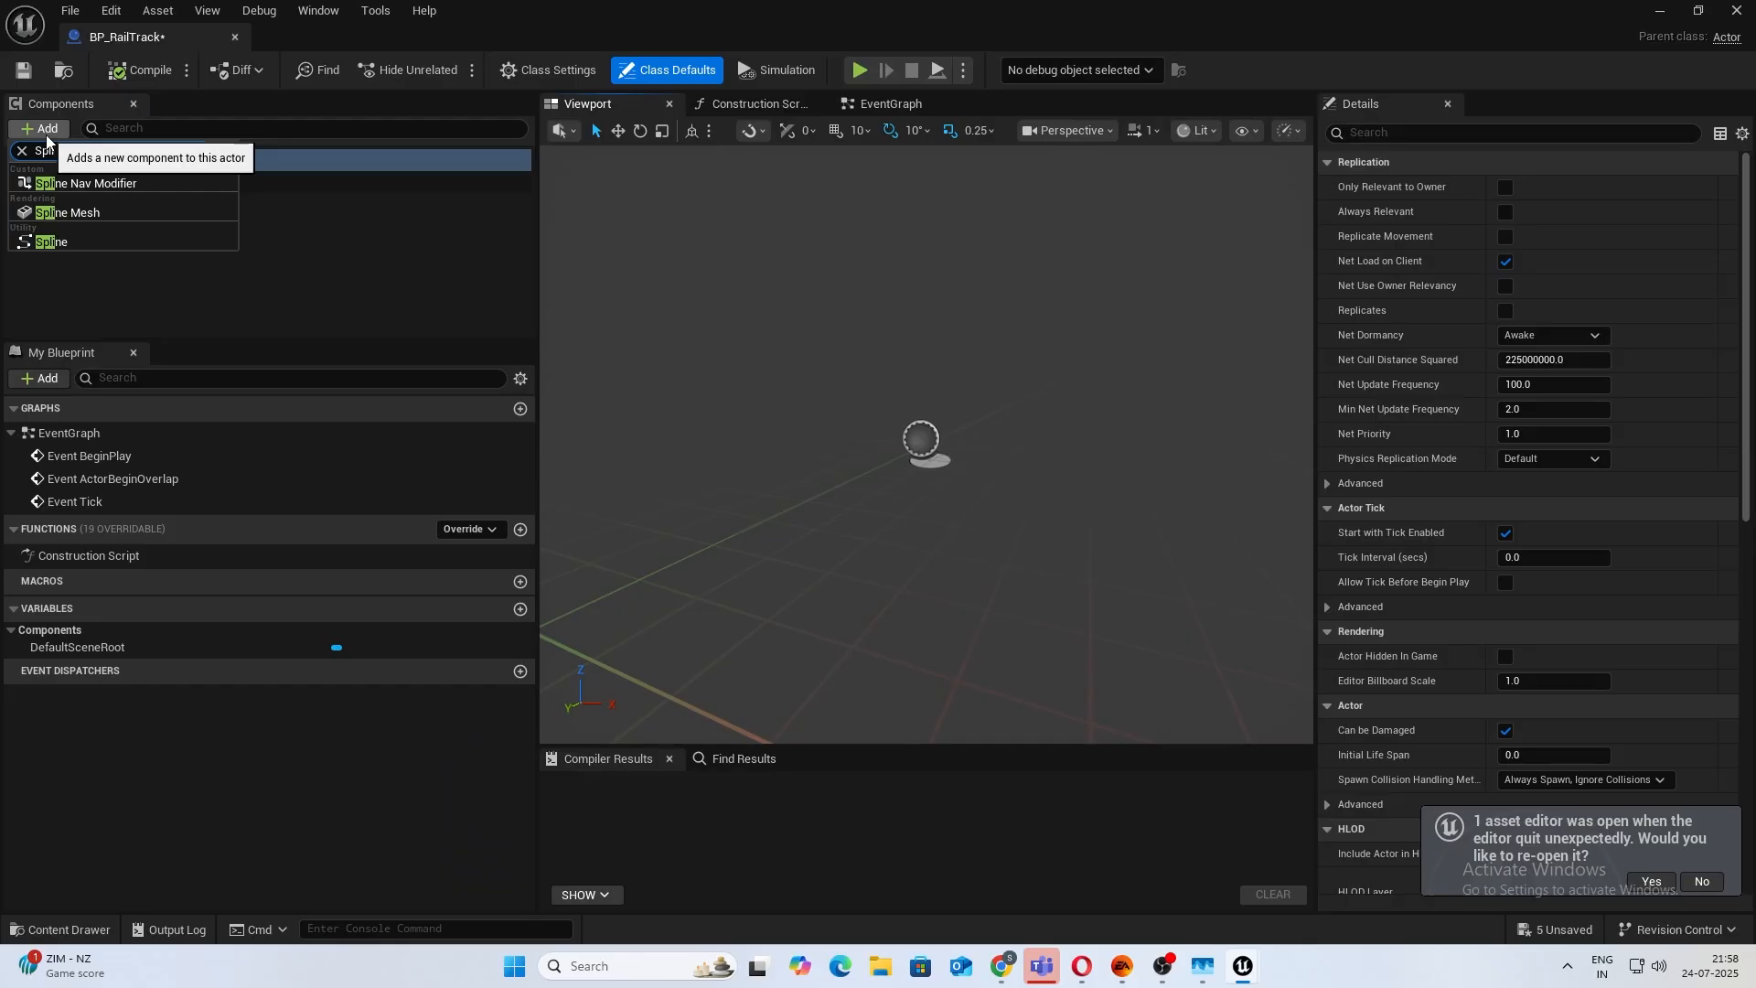
pyautogui.click(35, 245)
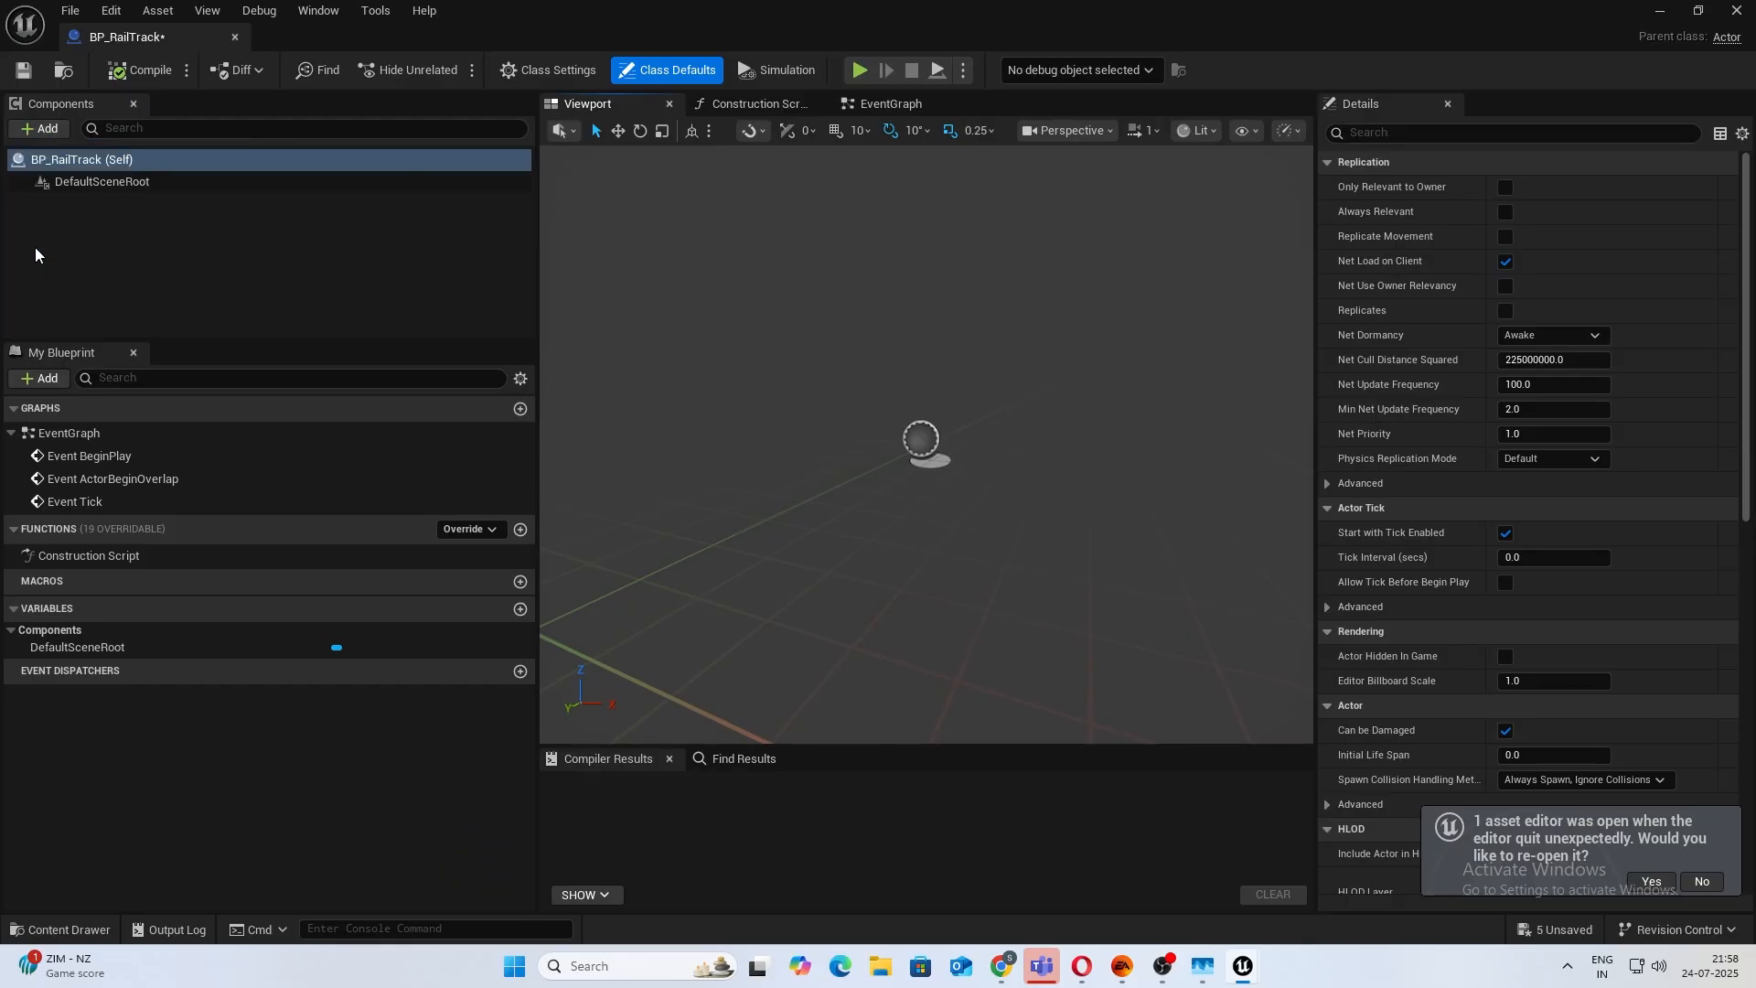
pyautogui.click(160, 70)
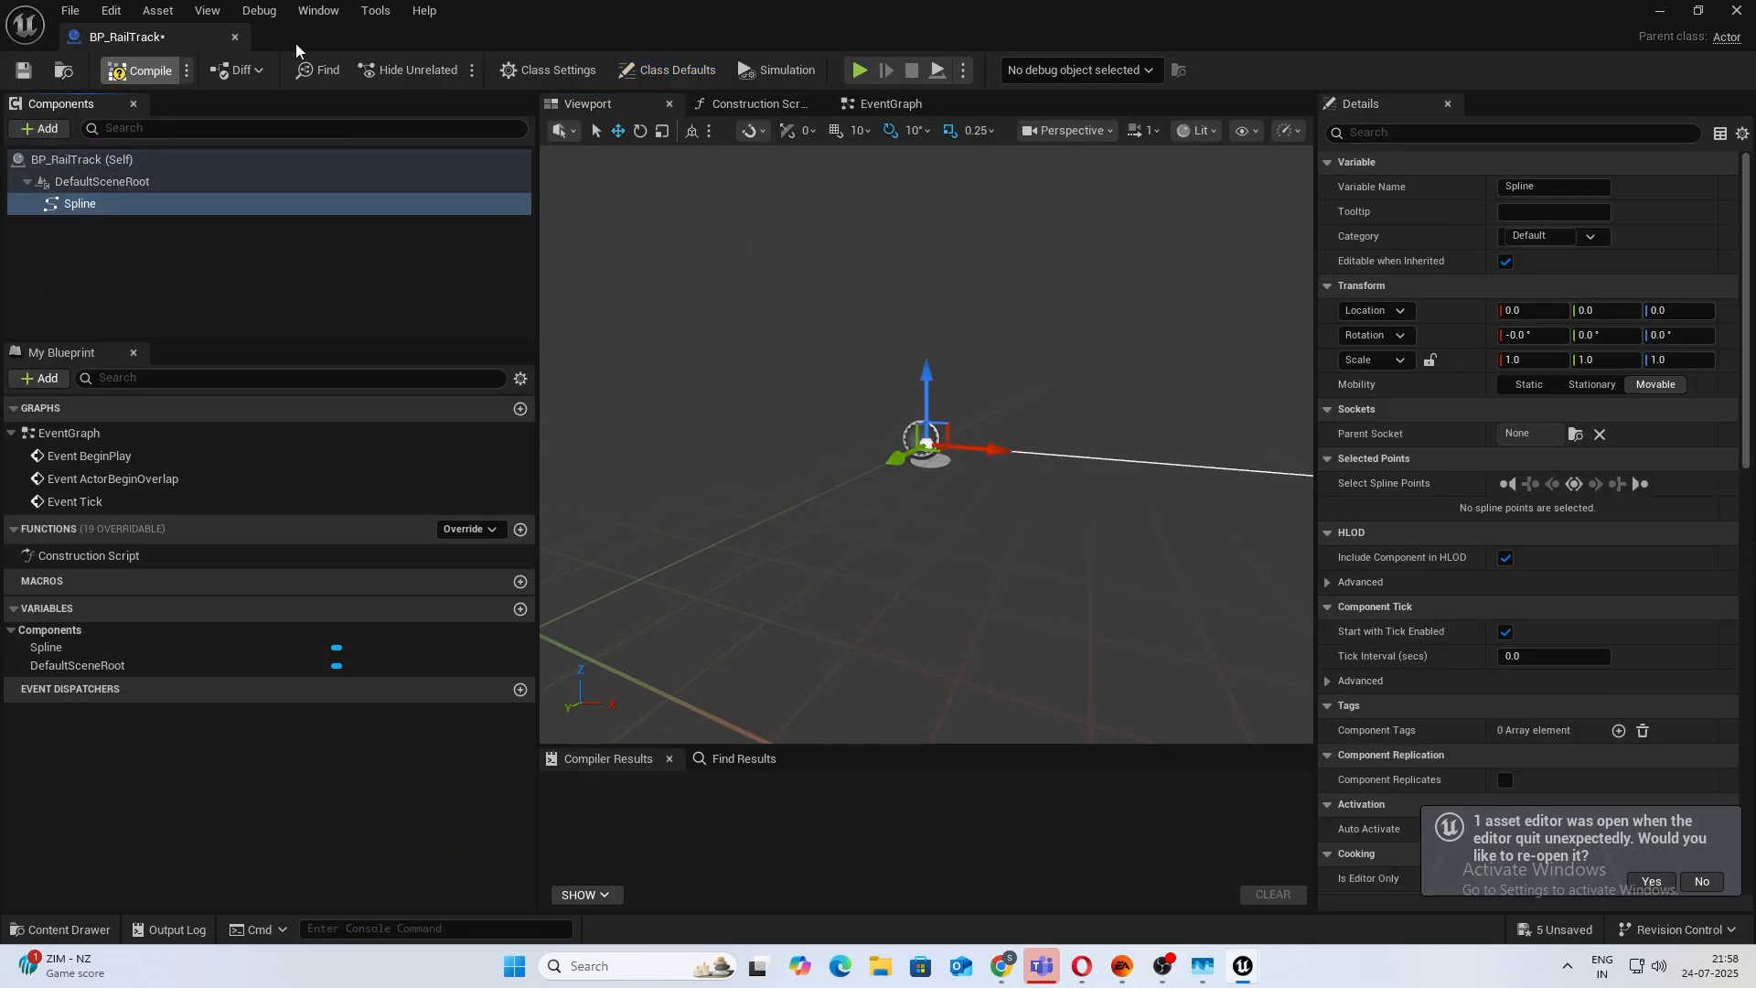
# Return to the level and place an instance of BP_RailTrack on the open floor beside the wooden sleepers.
pyautogui.click(1735, 9)
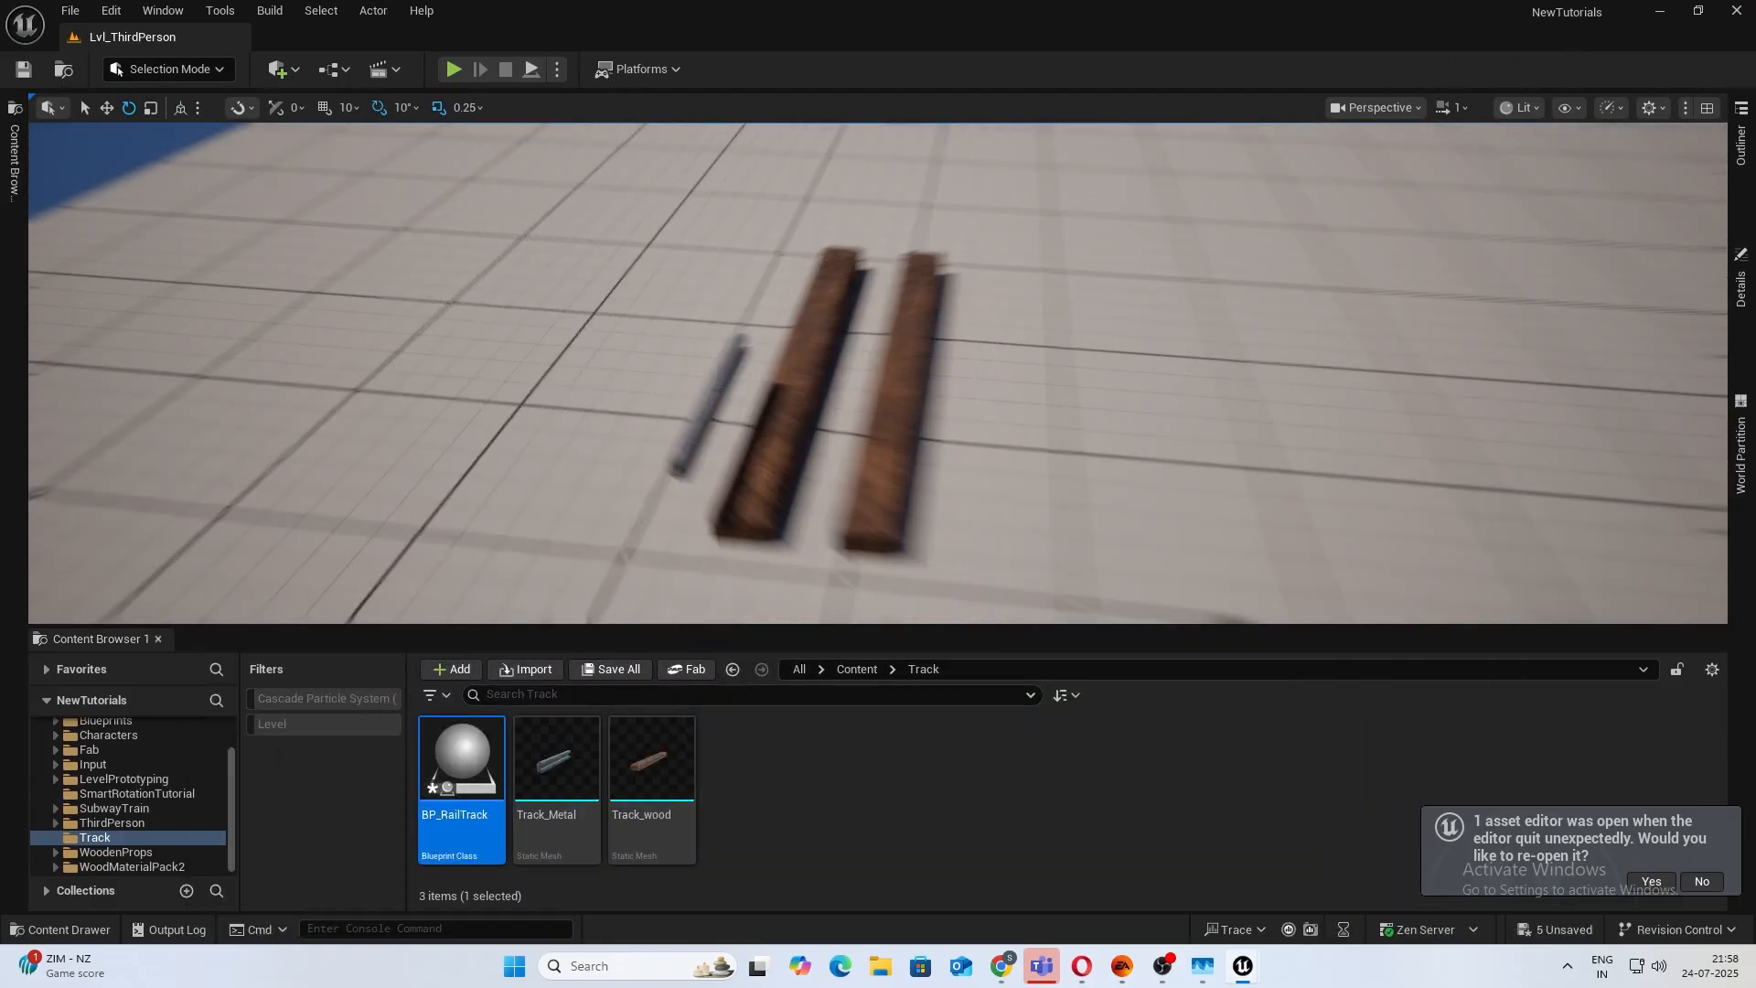
pyautogui.moveTo(866, 365); pyautogui.dragTo(969, 348, button='right')
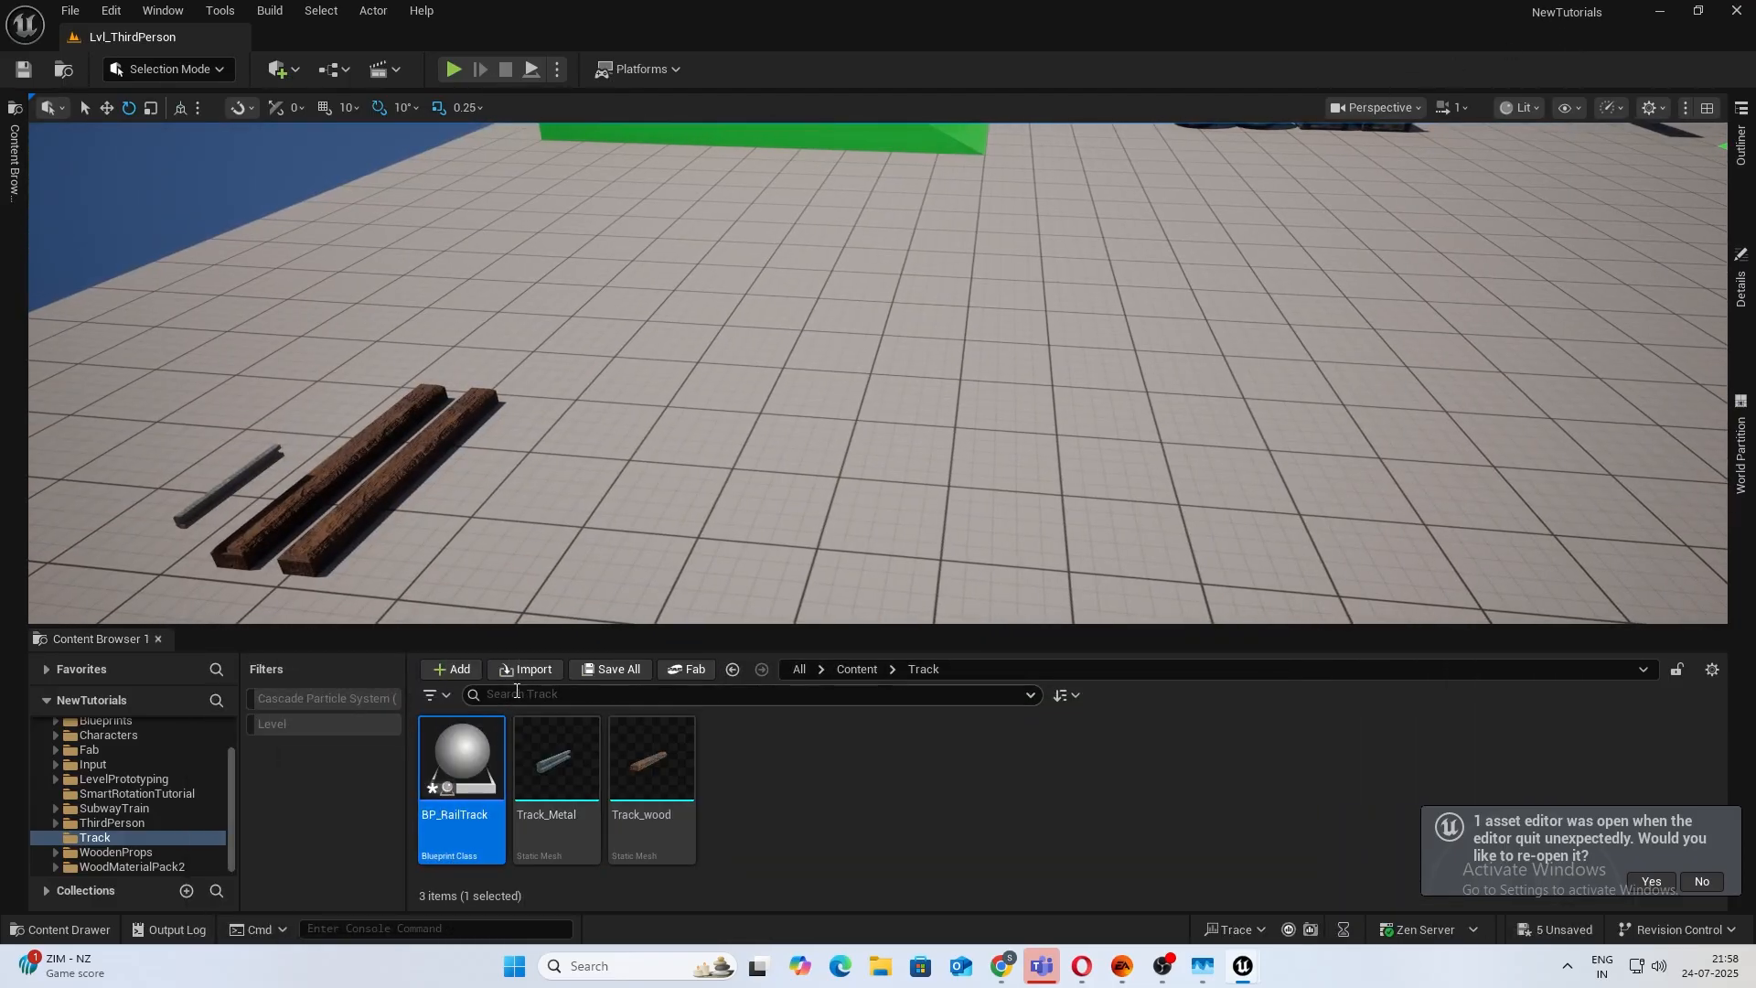
pyautogui.moveTo(462, 759); pyautogui.dragTo(922, 379)
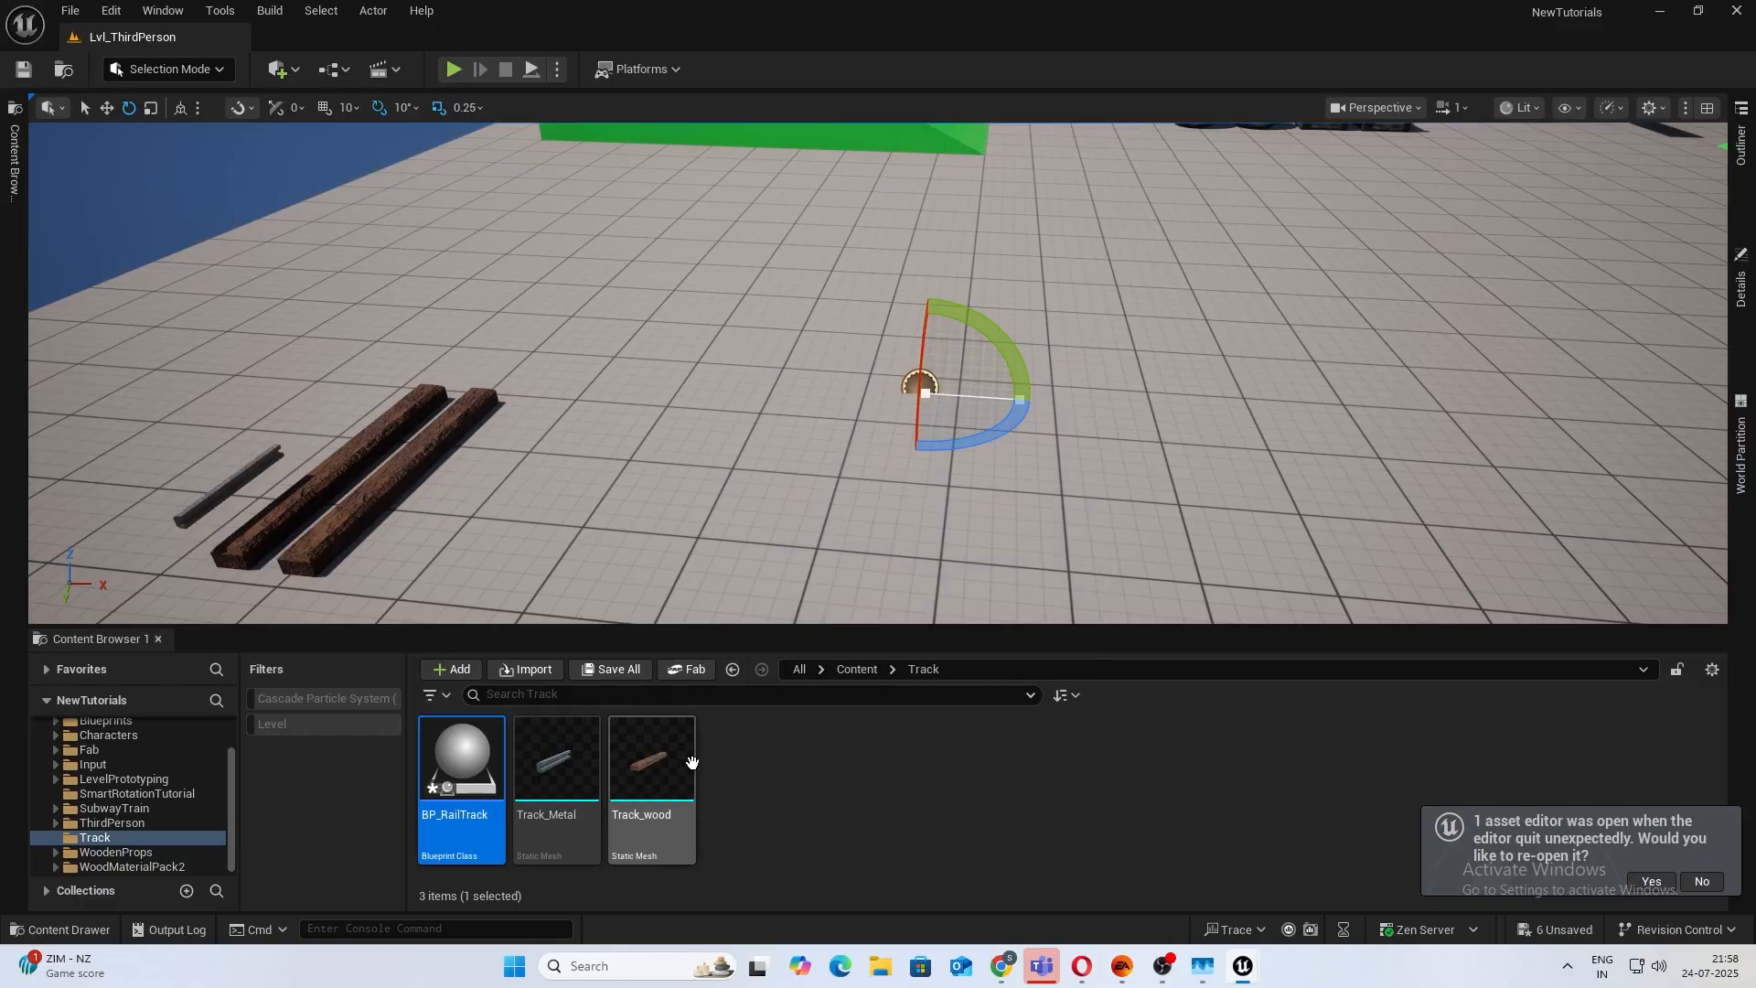
# Search the project's plugins for PCG to check whether the Procedural Content Generation Framework is enabled.
pyautogui.rightClick(771, 762)
pyautogui.moveTo(951, 668)
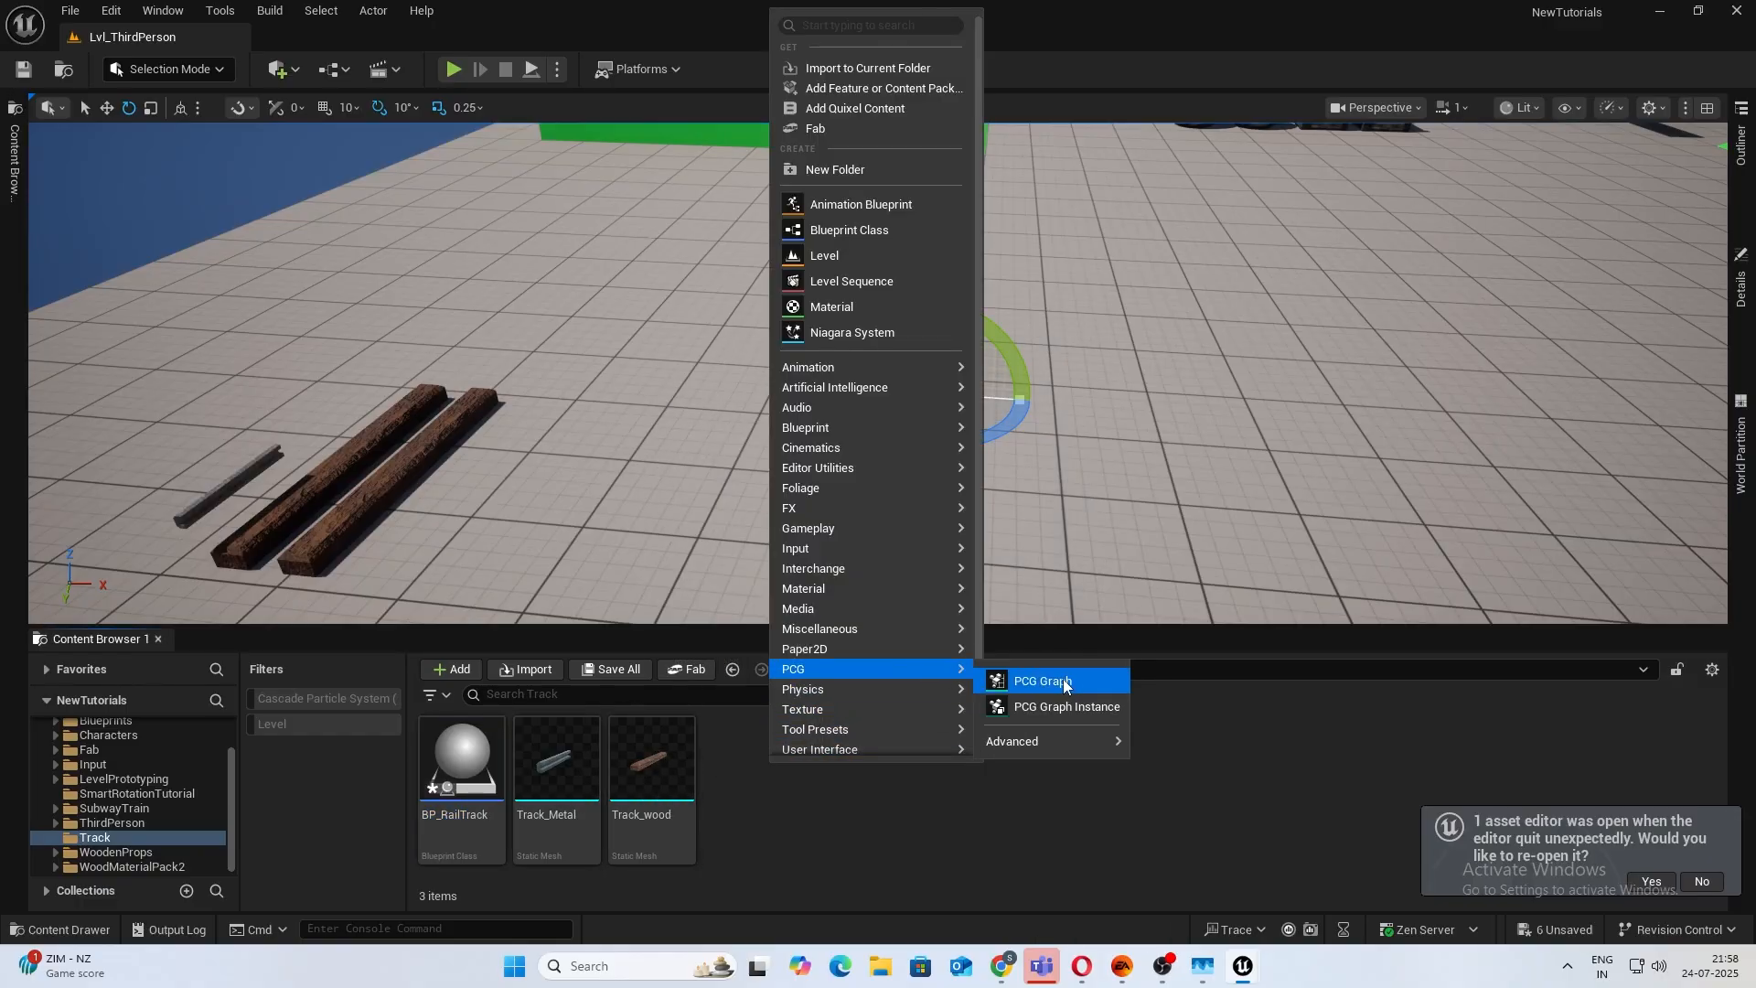
pyautogui.click(114, 11)
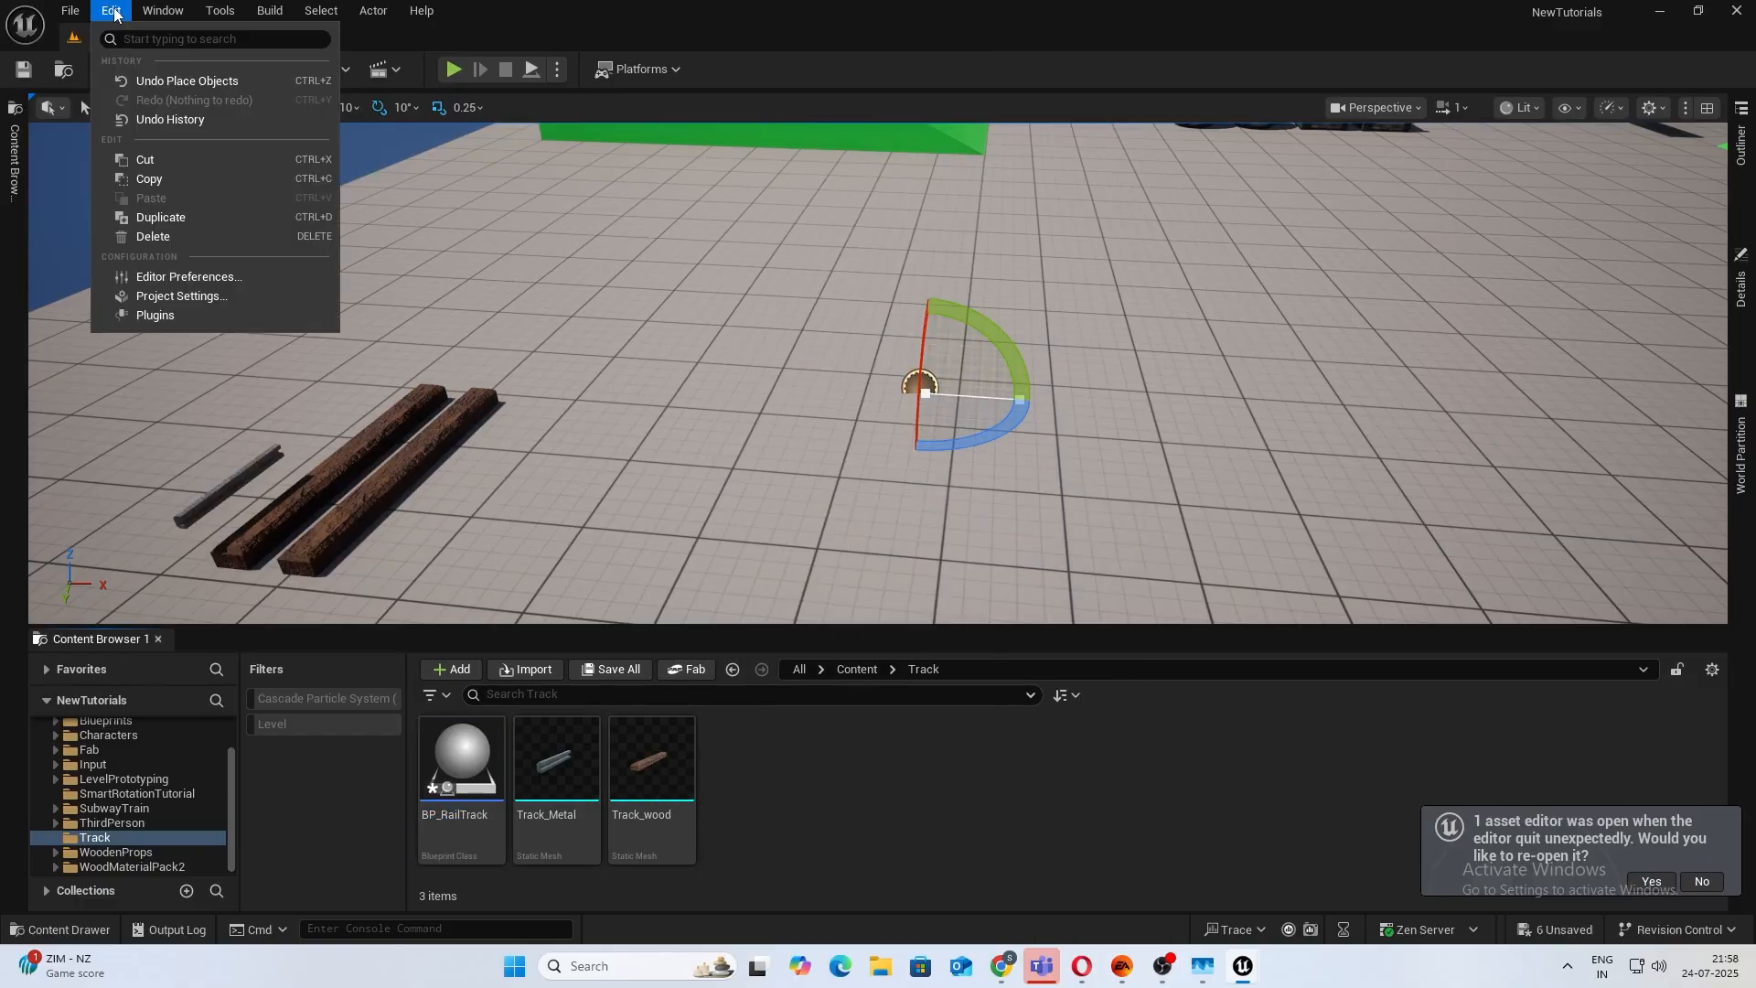
pyautogui.click(210, 314)
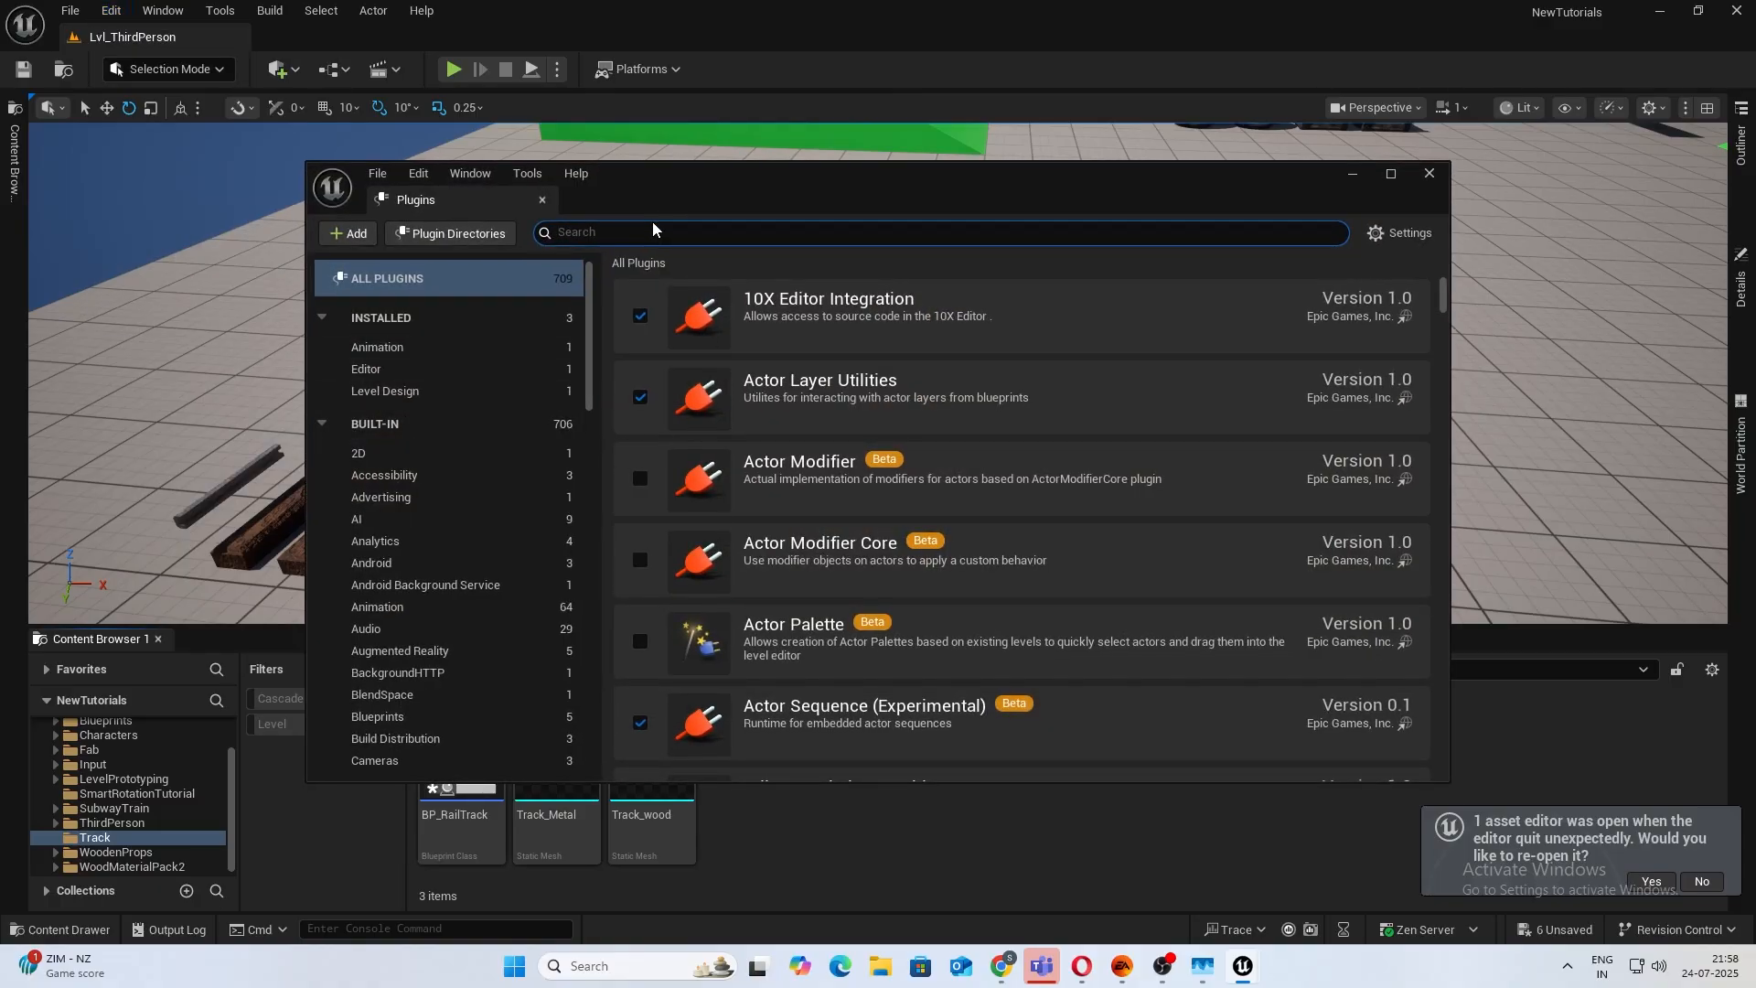
pyautogui.write('PCG')
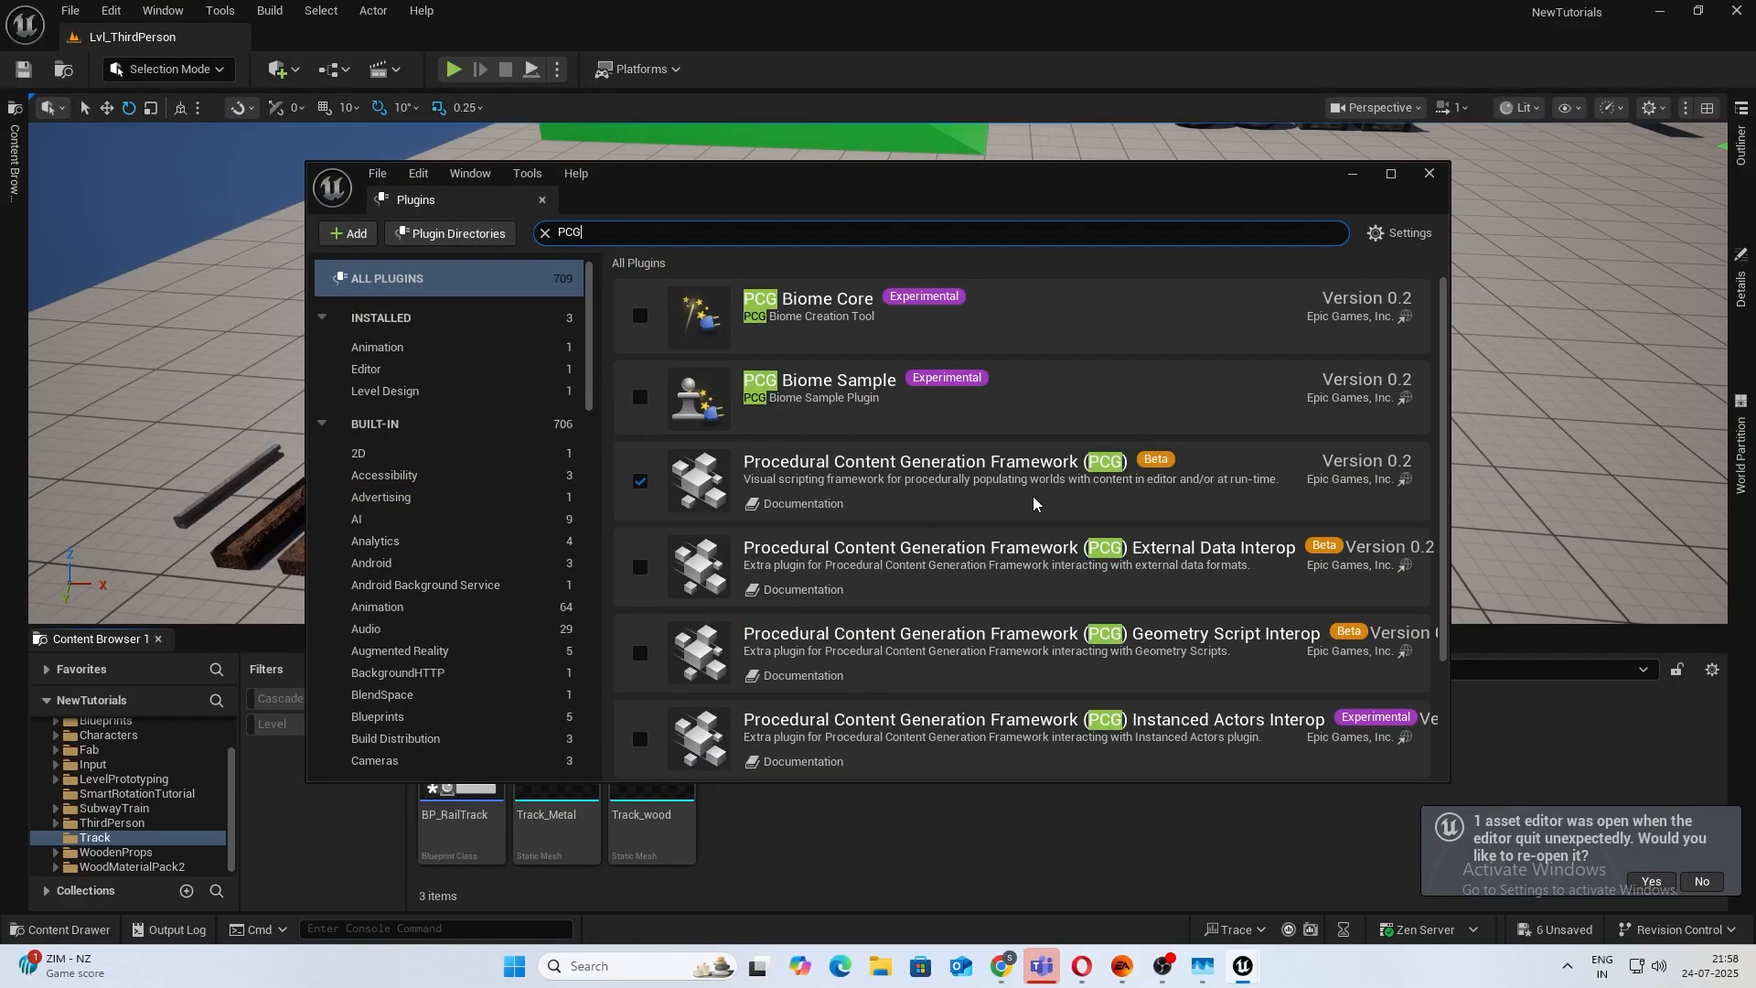
pyautogui.click(1429, 173)
# Create an empty PCG Graph named PCG_RailTrack in the Track folder and save the level.
pyautogui.rightClick(789, 851)
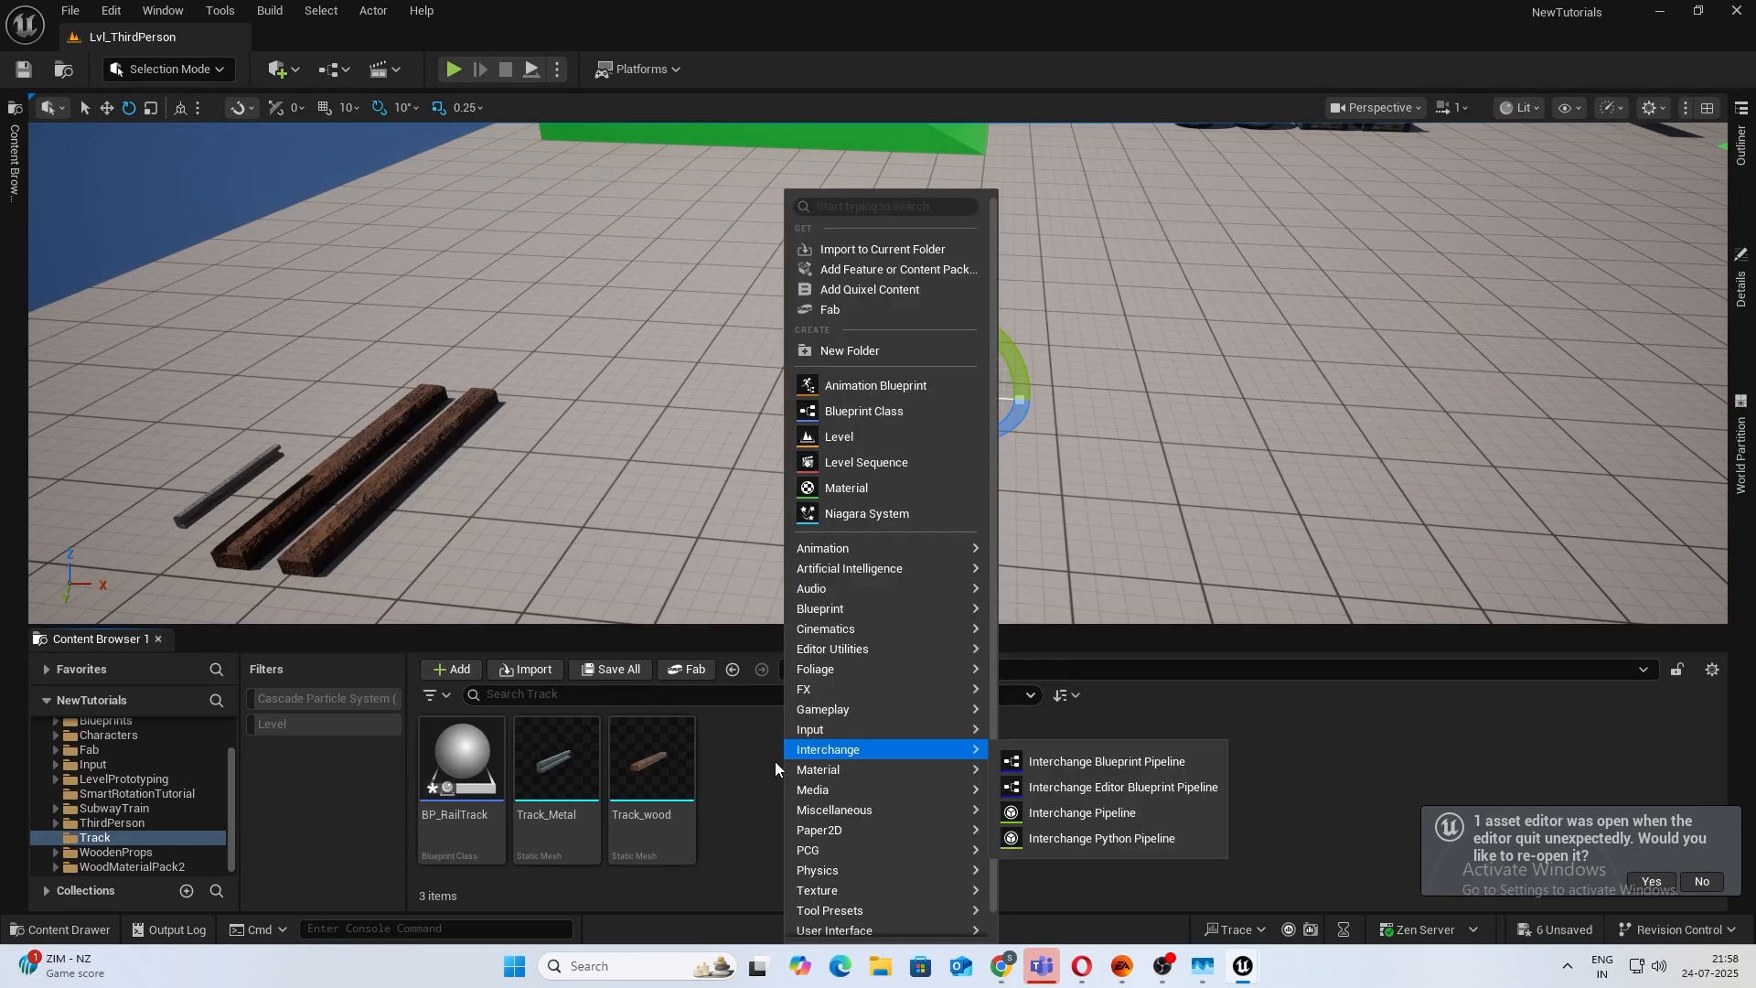
pyautogui.moveTo(880, 847)
pyautogui.click(1098, 849)
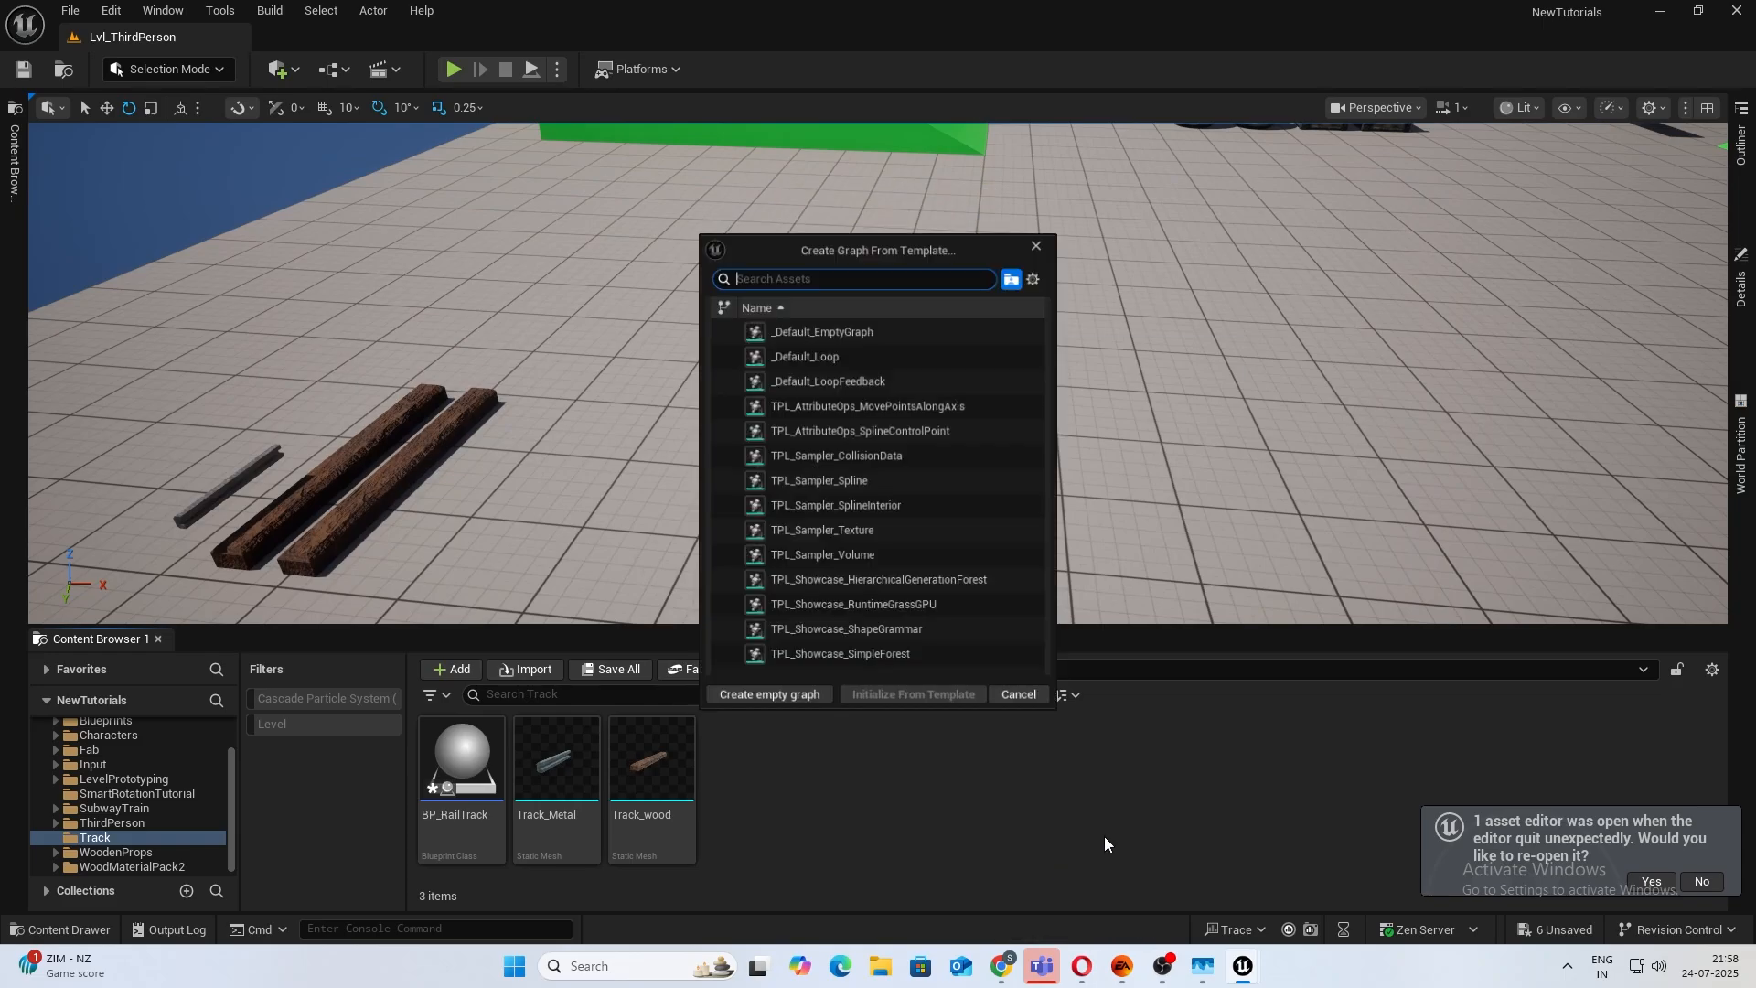
pyautogui.click(766, 702)
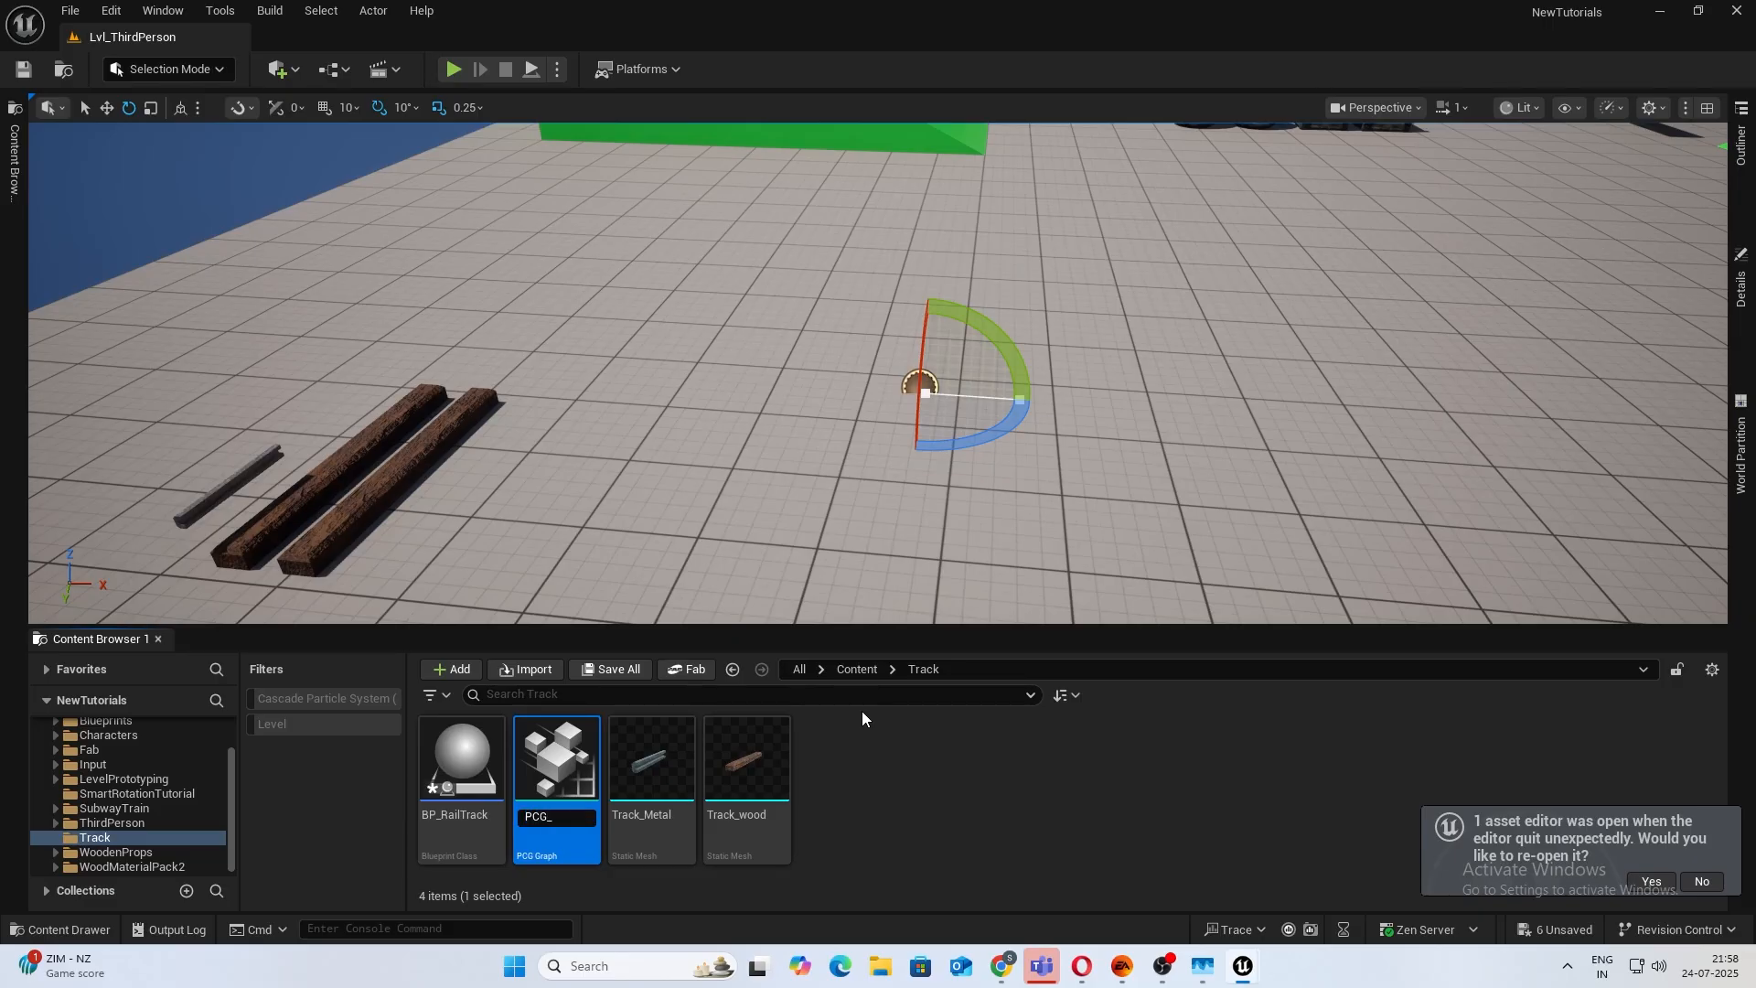
pyautogui.write('PCG_RailTrack')
pyautogui.press('Return')
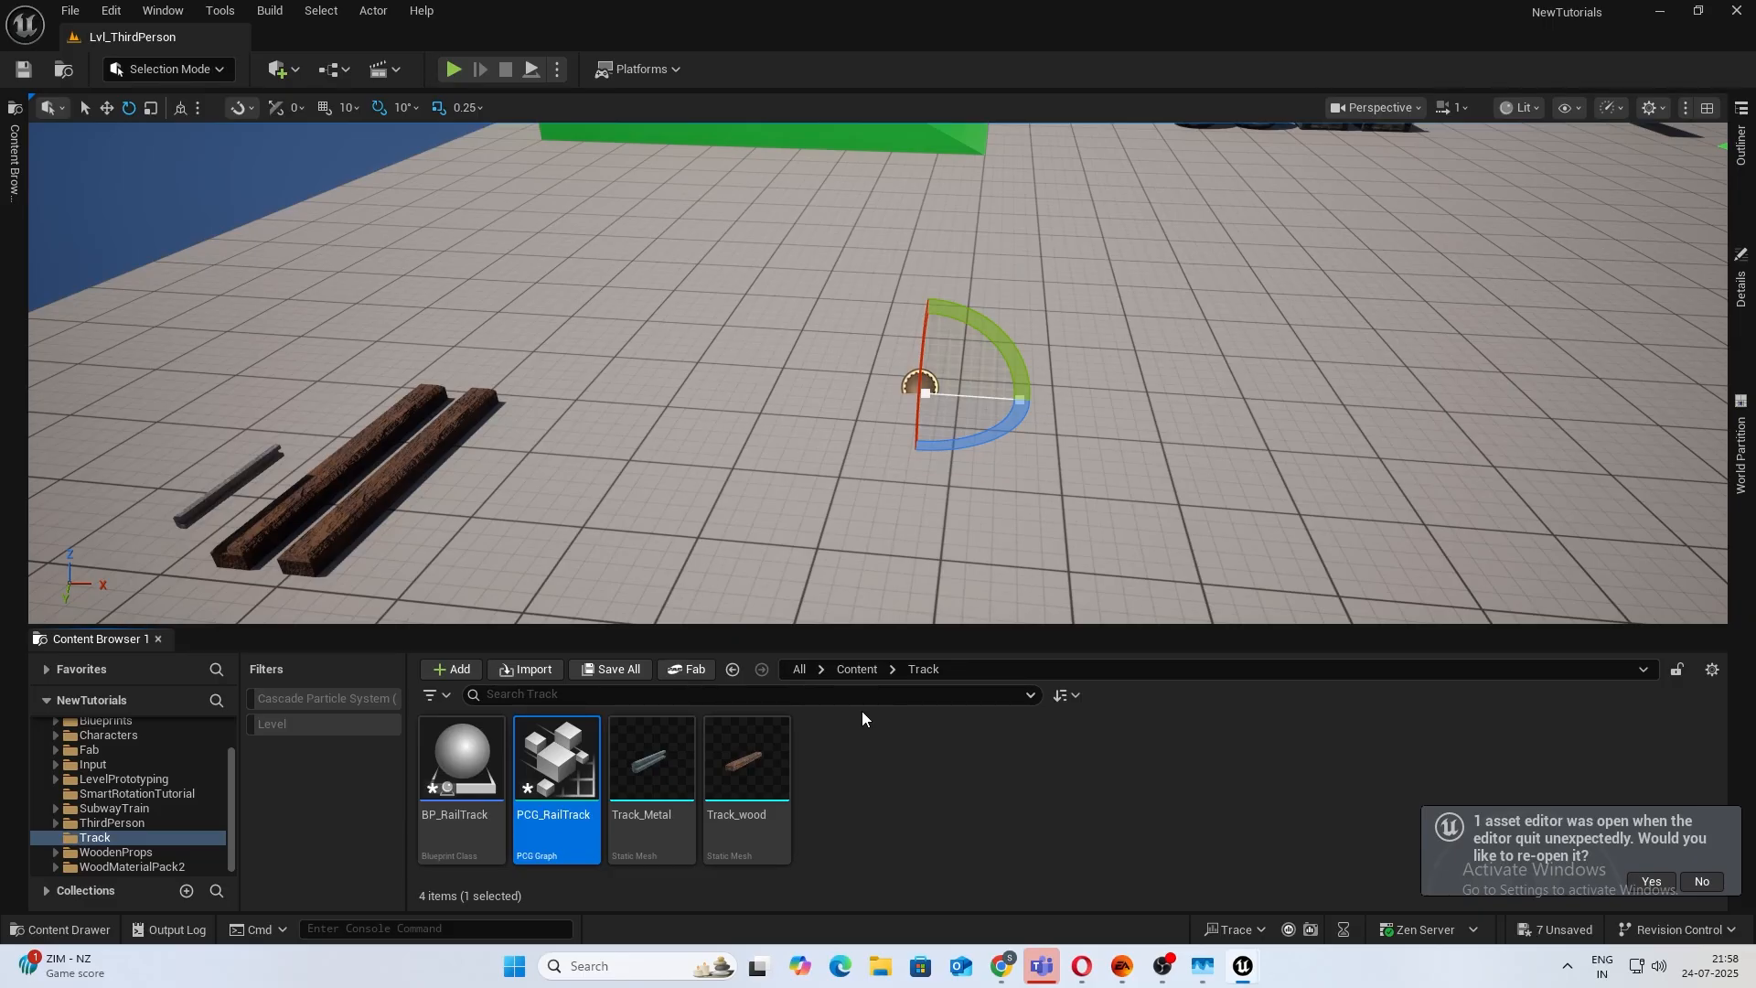
pyautogui.click(25, 70)
# Reopen the BP_RailTrack blueprint, add a PCG component to it and compile.
pyautogui.doubleClick(462, 759)
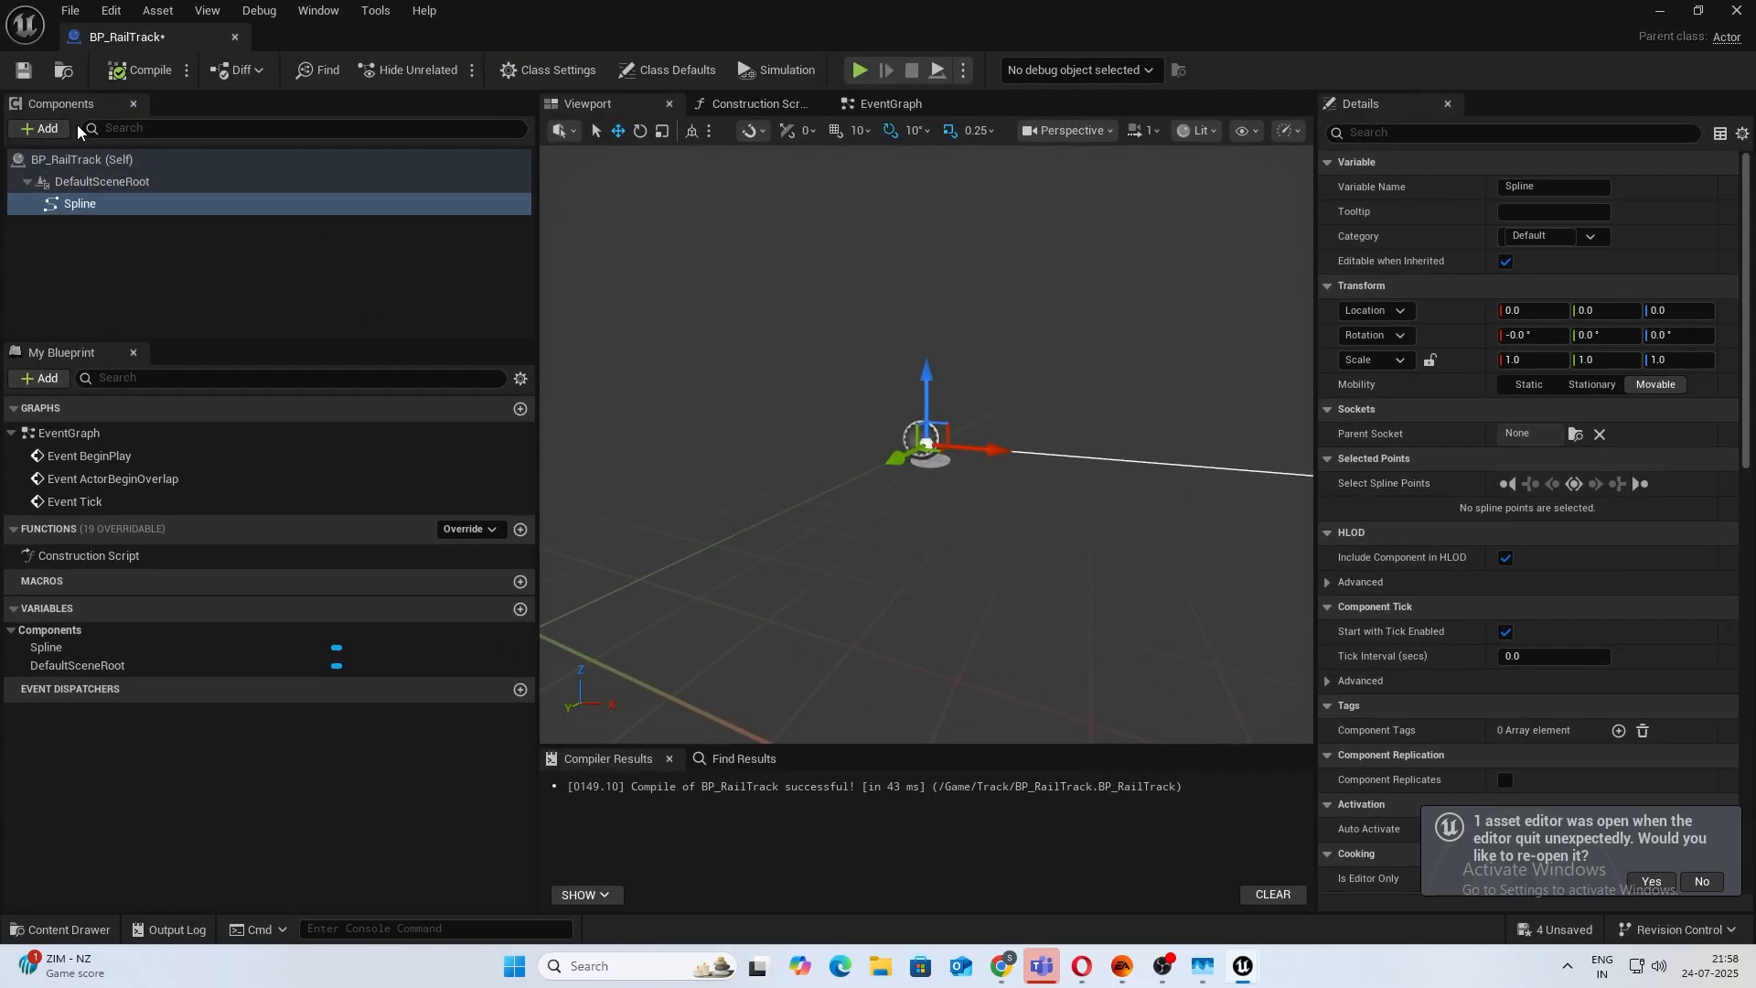
pyautogui.click(41, 133)
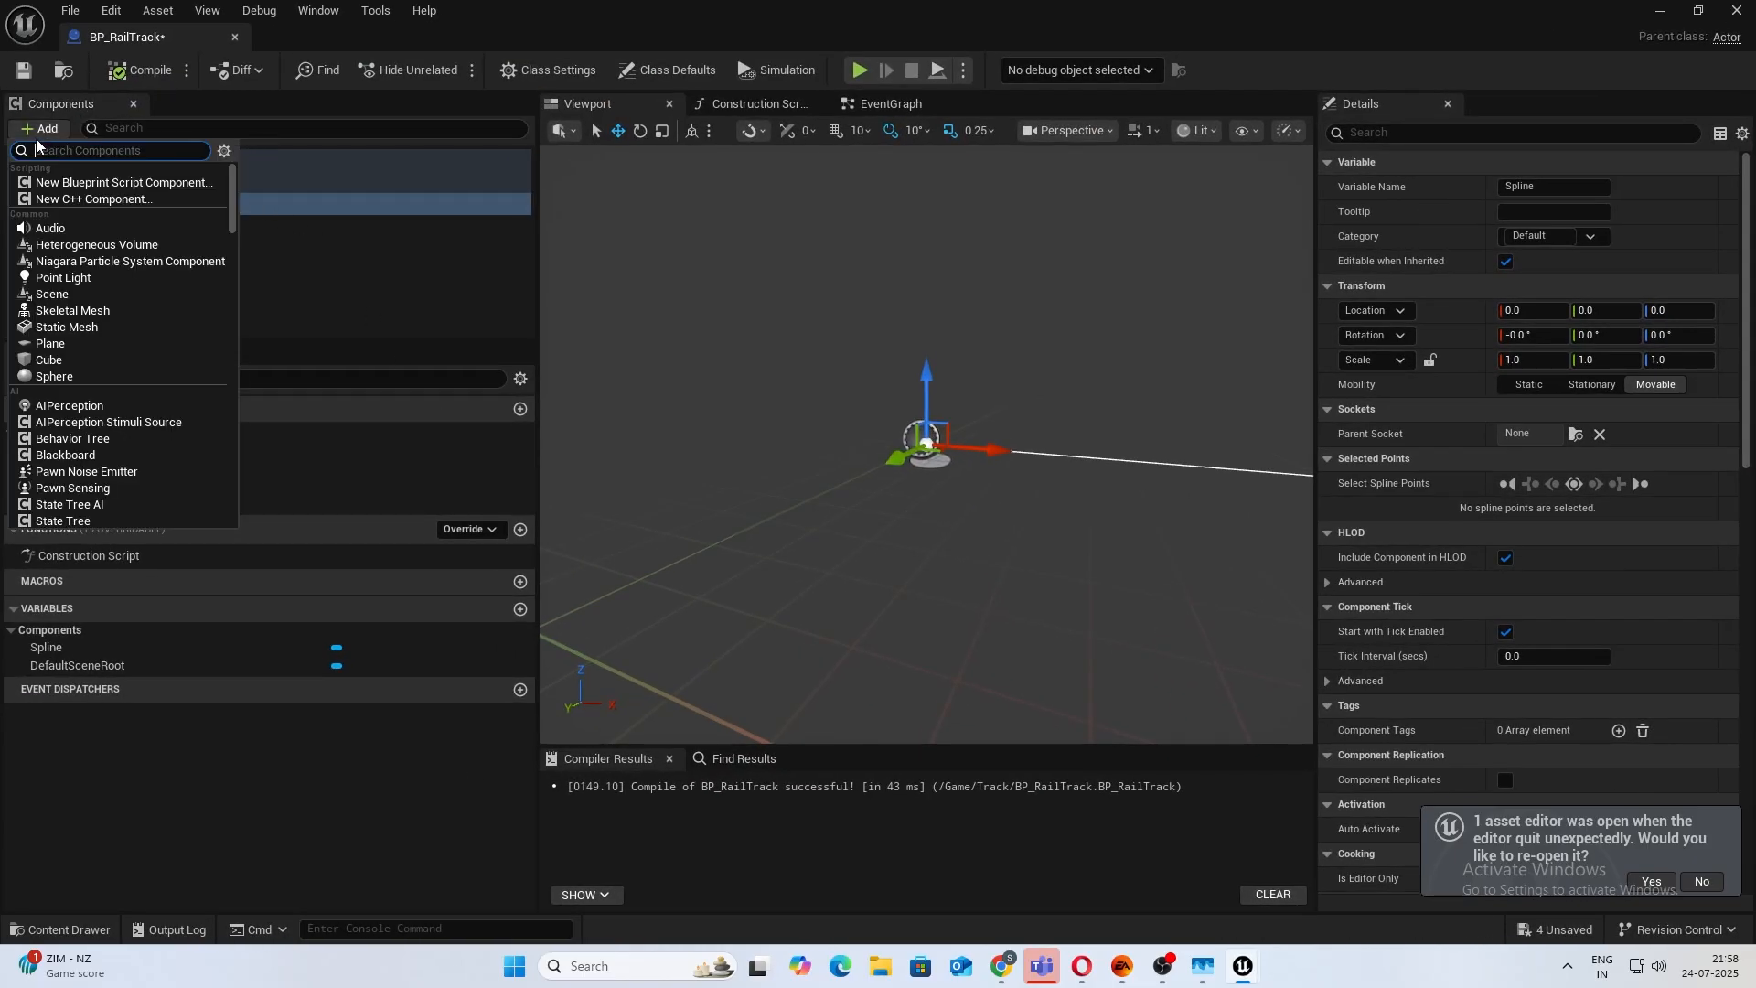
pyautogui.write('PCG')
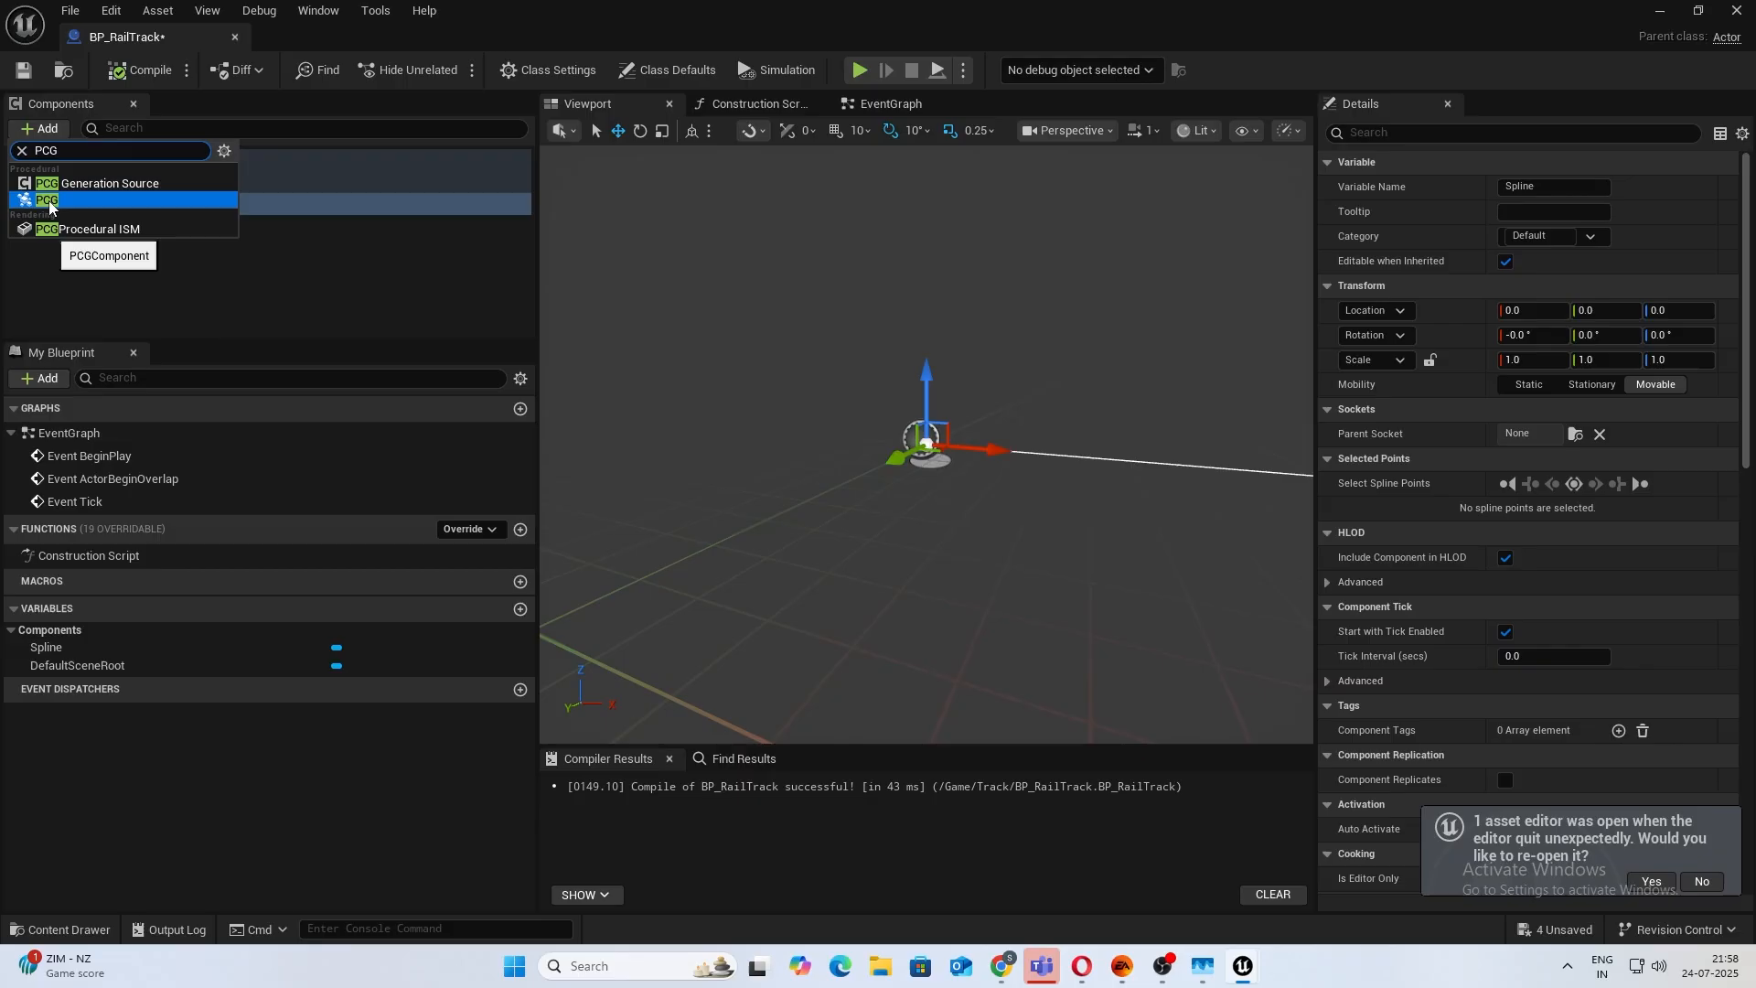
pyautogui.click(49, 207)
pyautogui.click(159, 338)
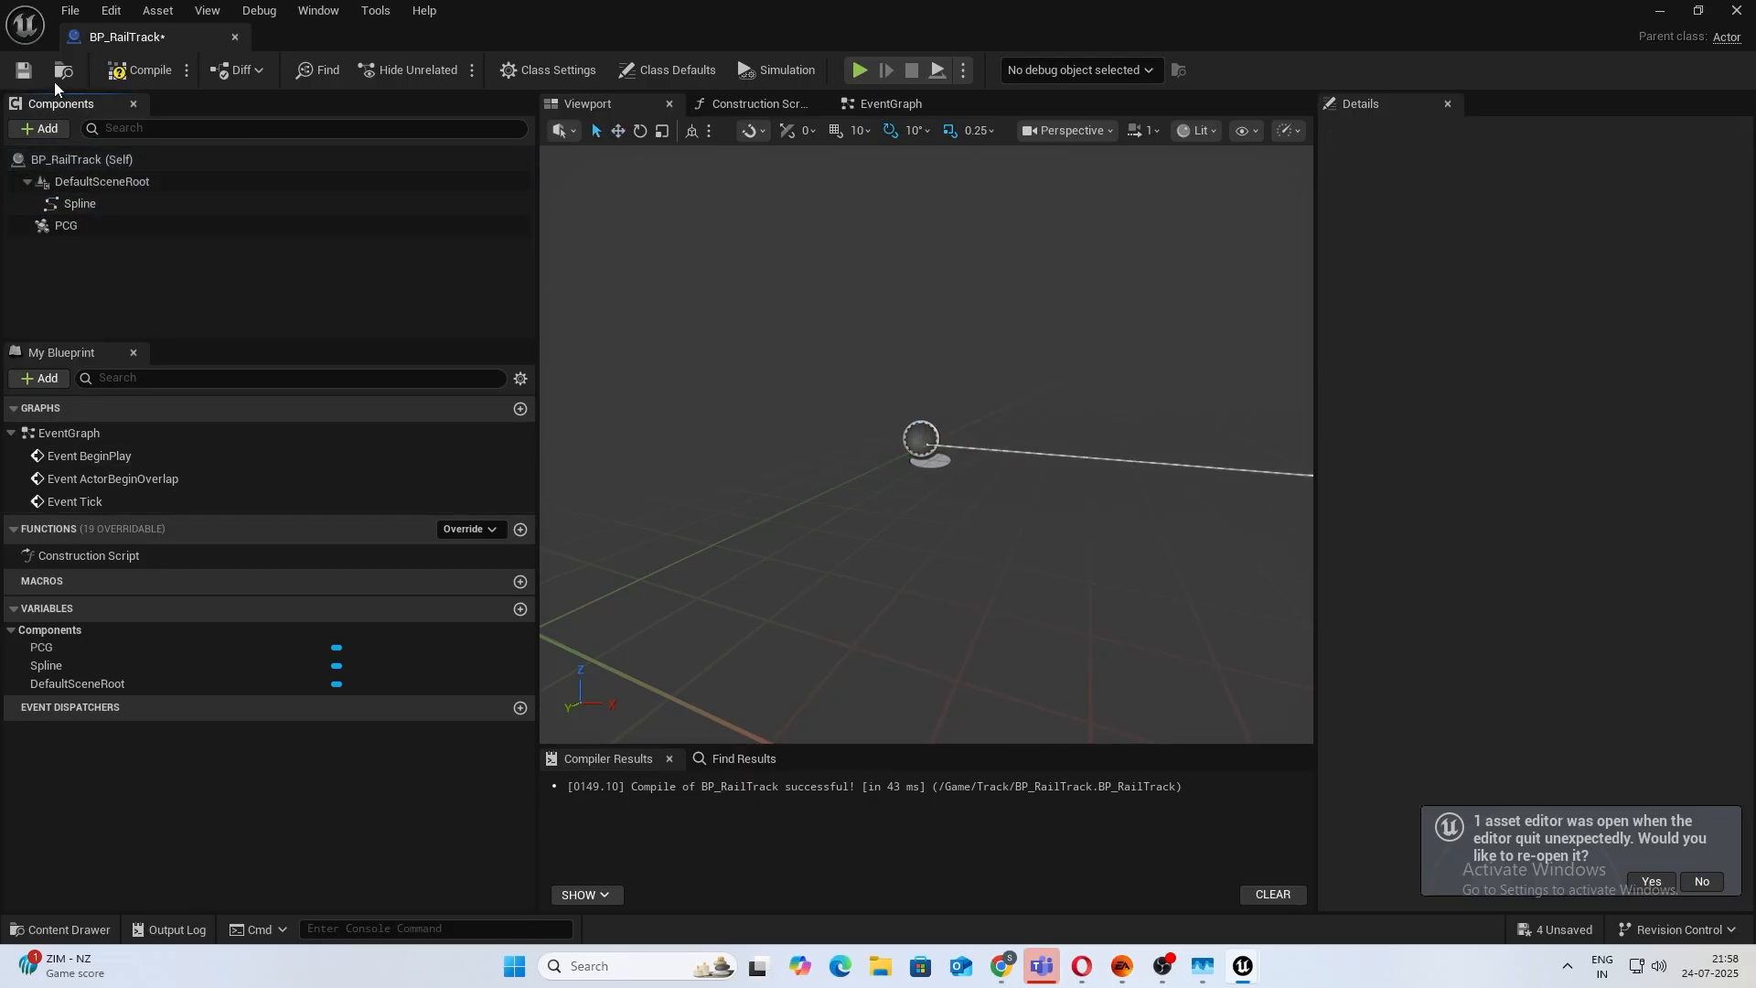
pyautogui.click(139, 70)
# Assign PCG_RailTrack as the Graph of the blueprint's PCG component and recompile.
pyautogui.click(66, 225)
pyautogui.click(1593, 662)
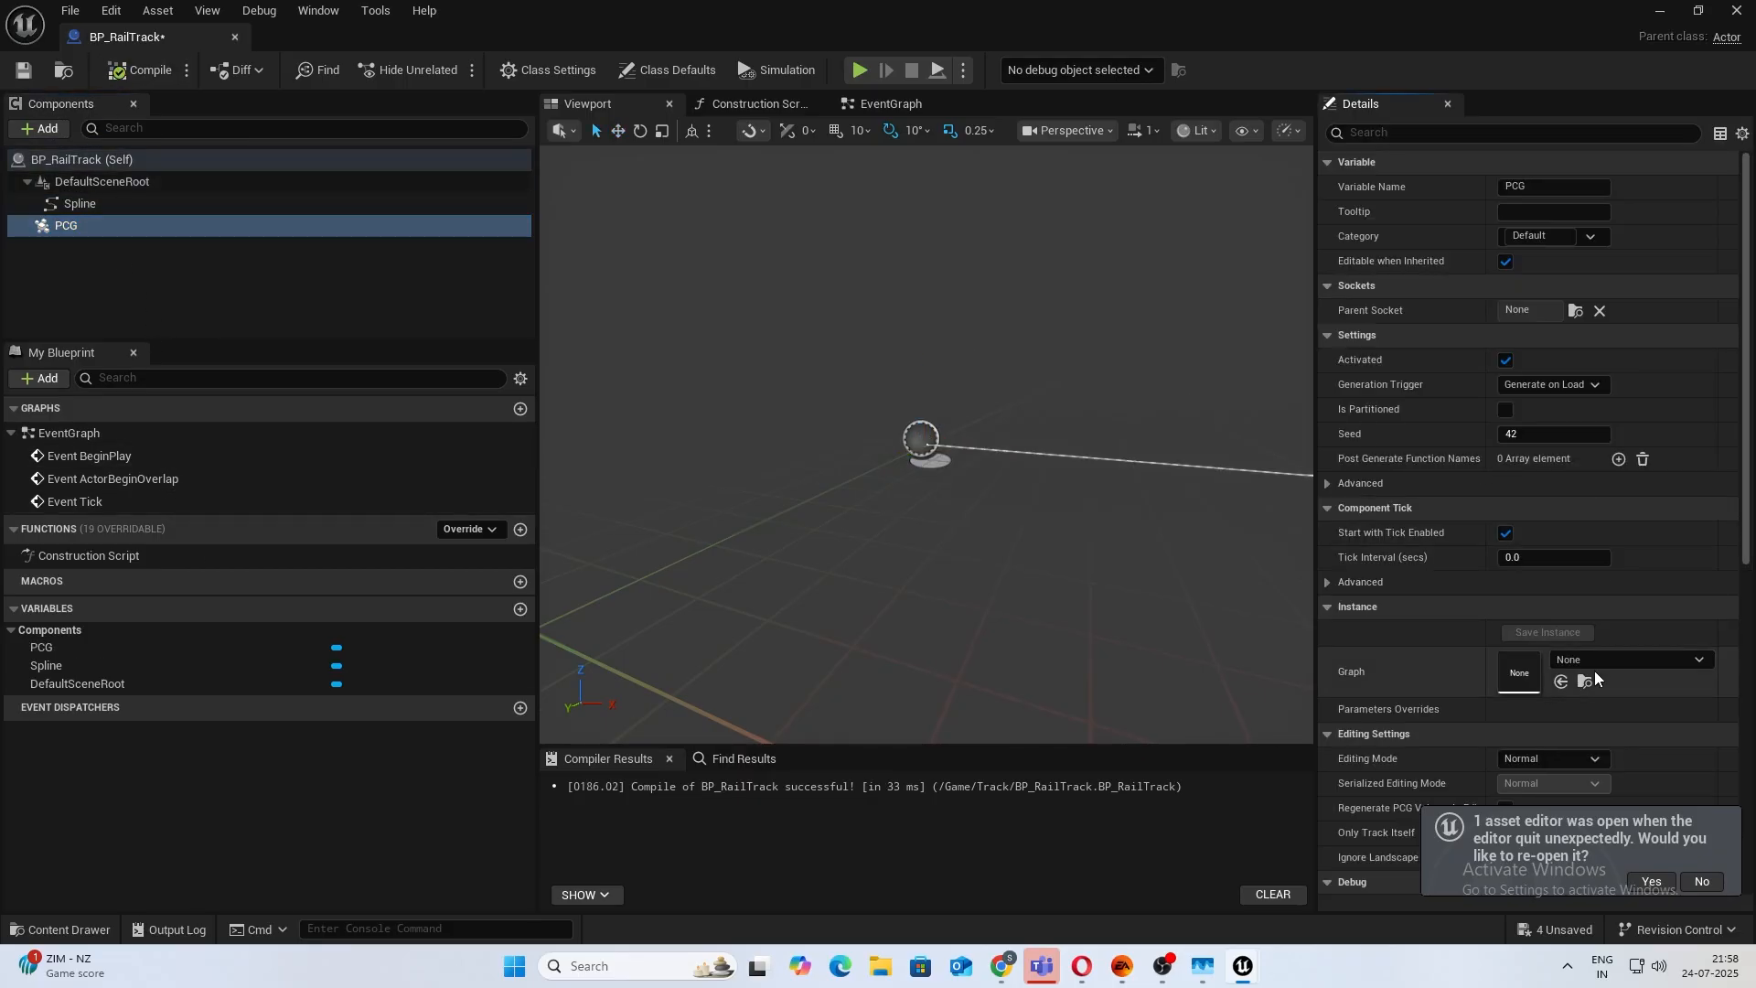
pyautogui.write('PCG_')
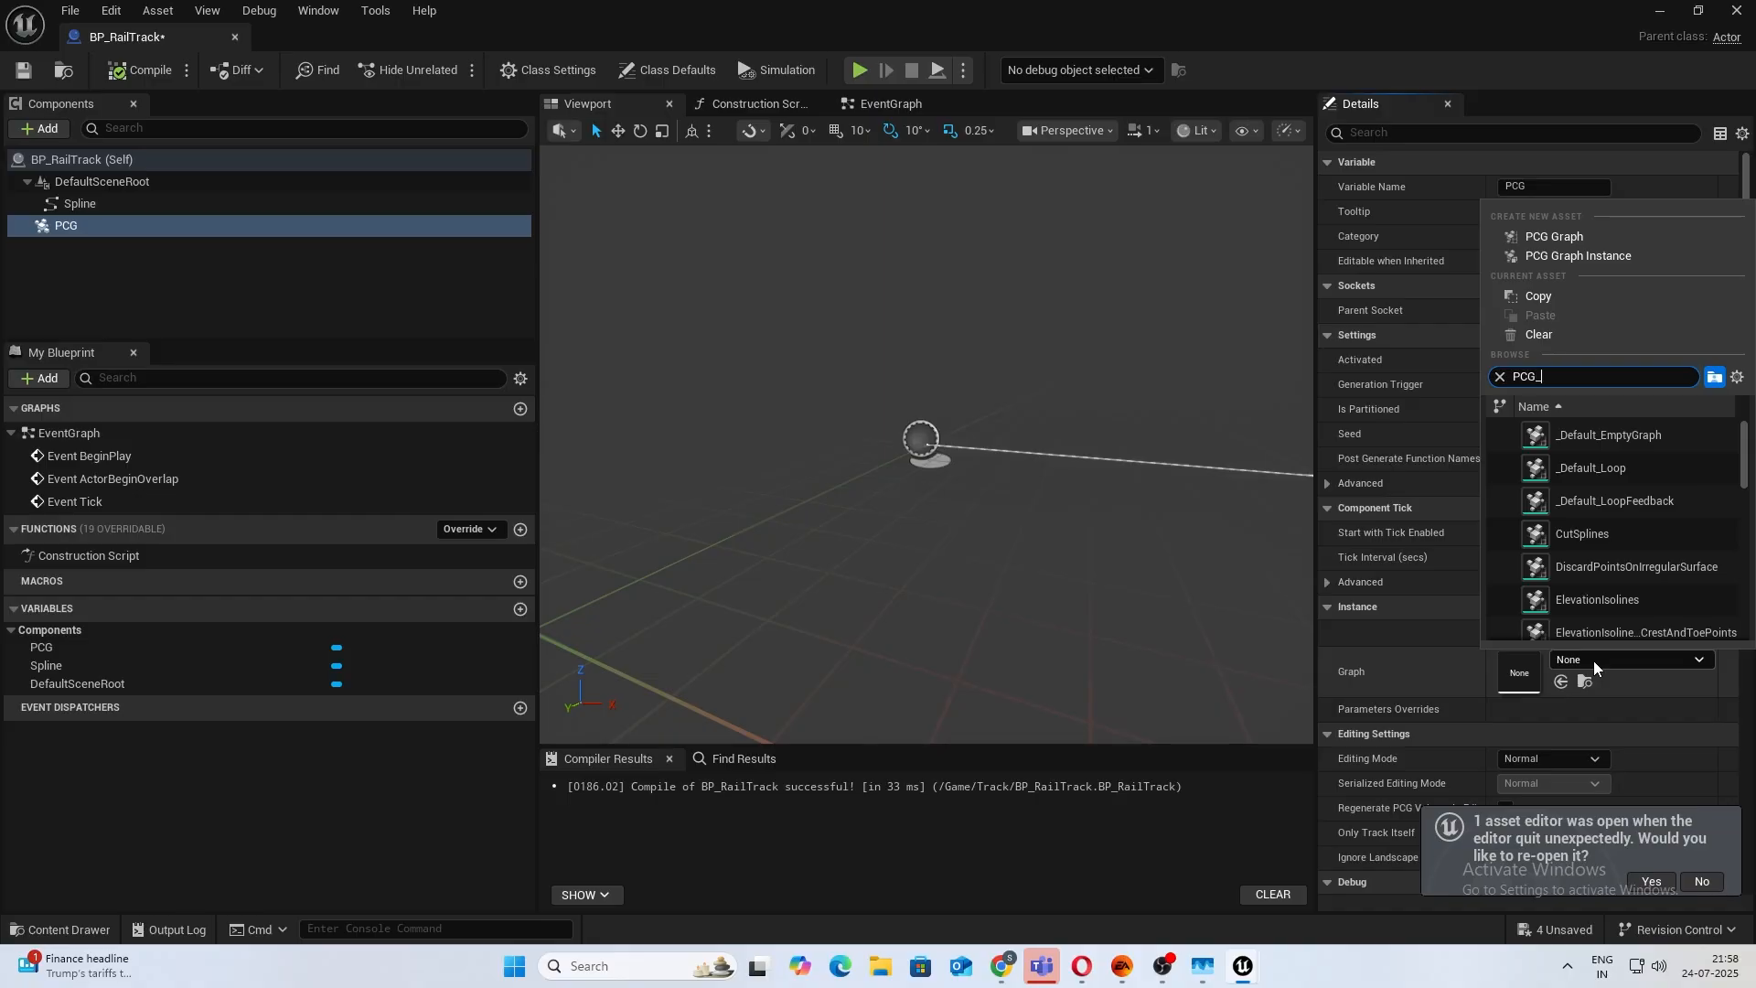
pyautogui.write('Rail')
pyautogui.click(1632, 437)
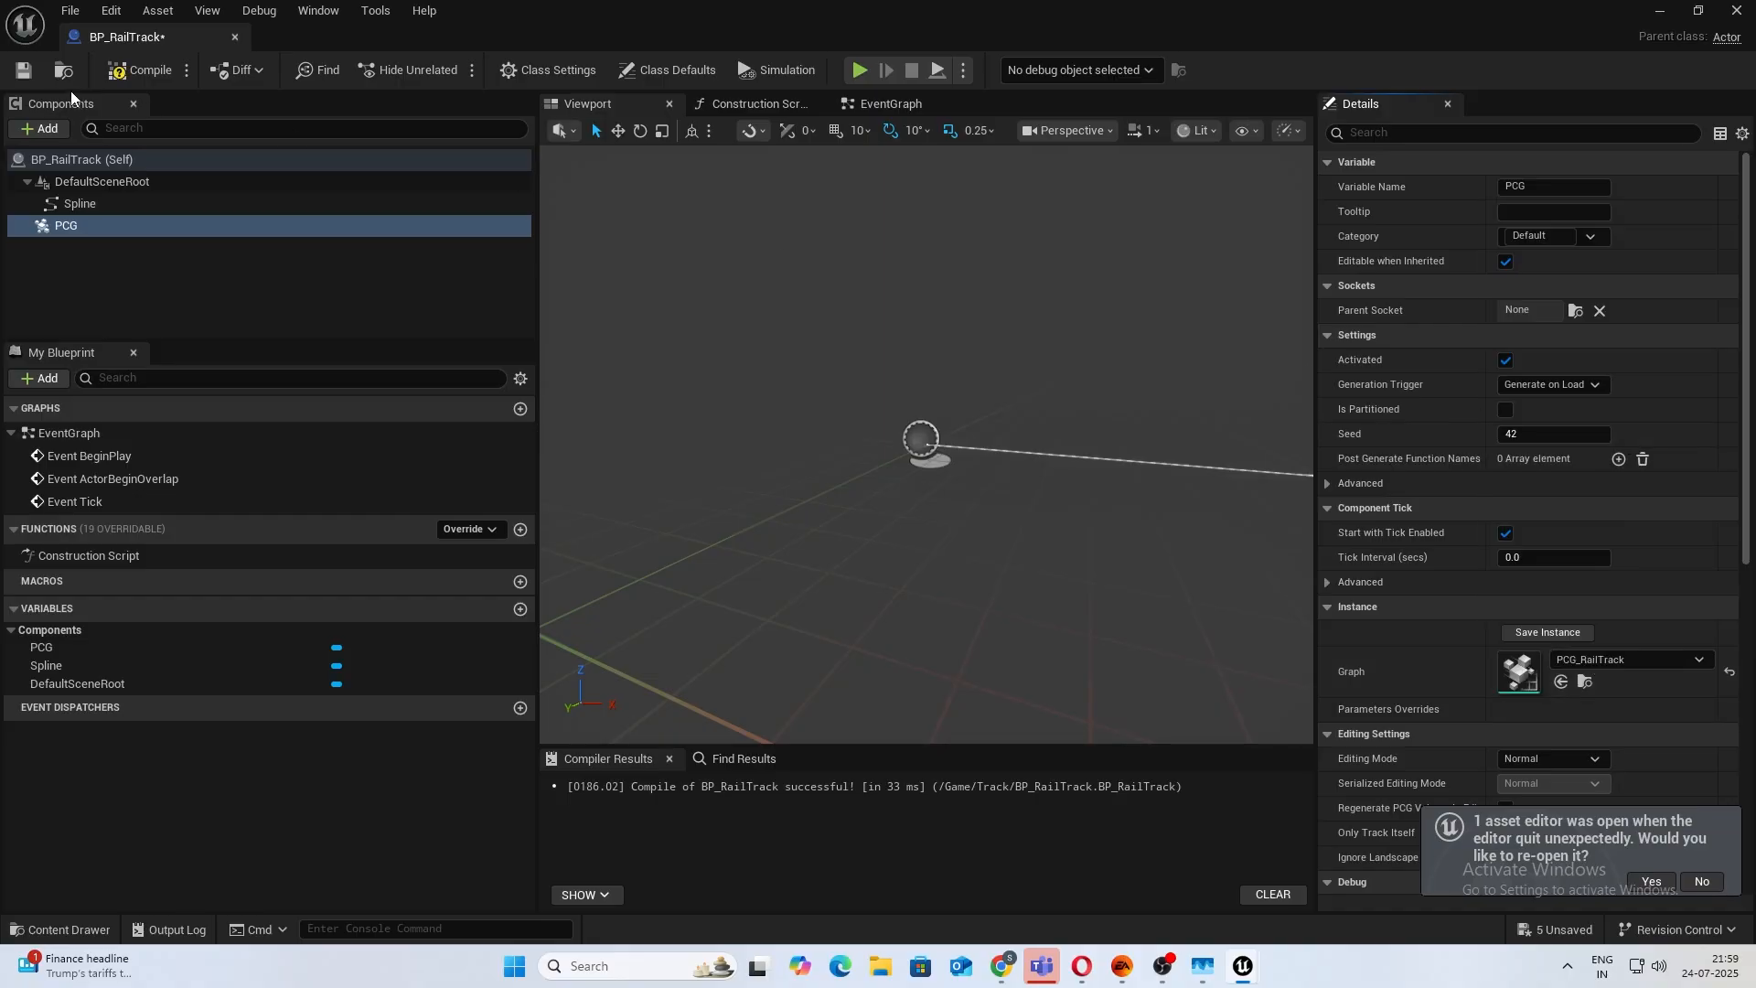
pyautogui.click(139, 70)
# Open the PCG_RailTrack graph, add a Get Spline Data node in an empty area and review its Actor Filter options.
pyautogui.click(1659, 11)
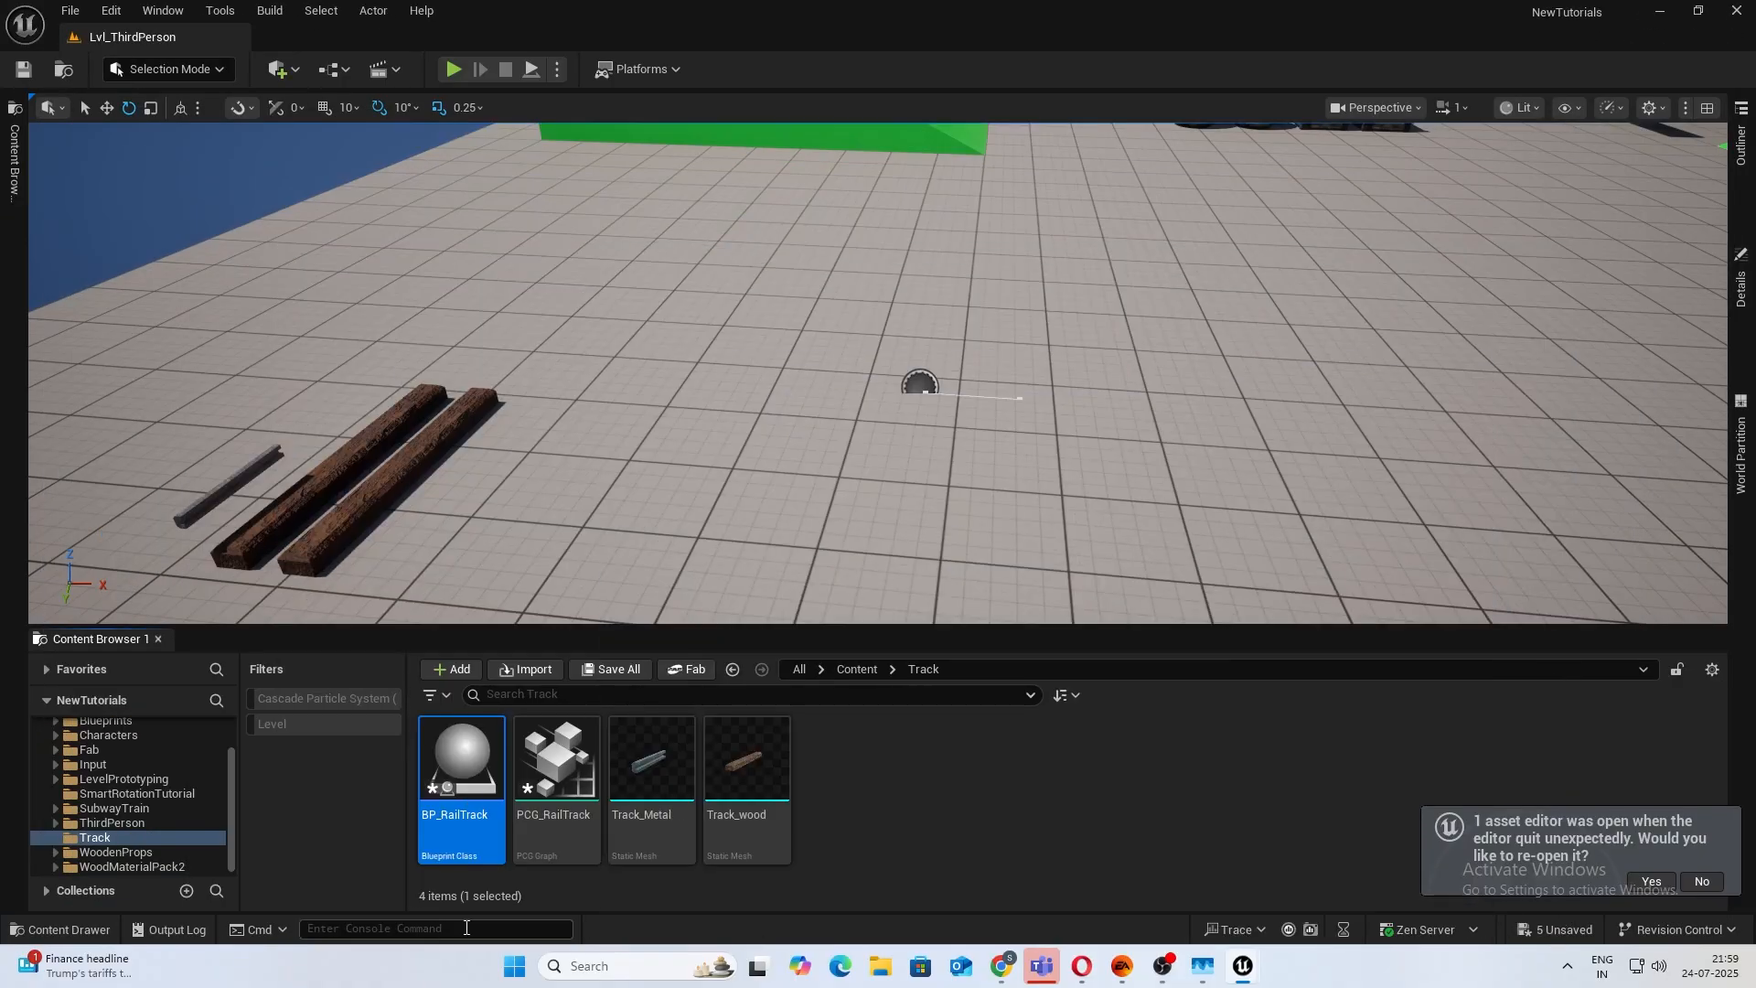
pyautogui.doubleClick(558, 778)
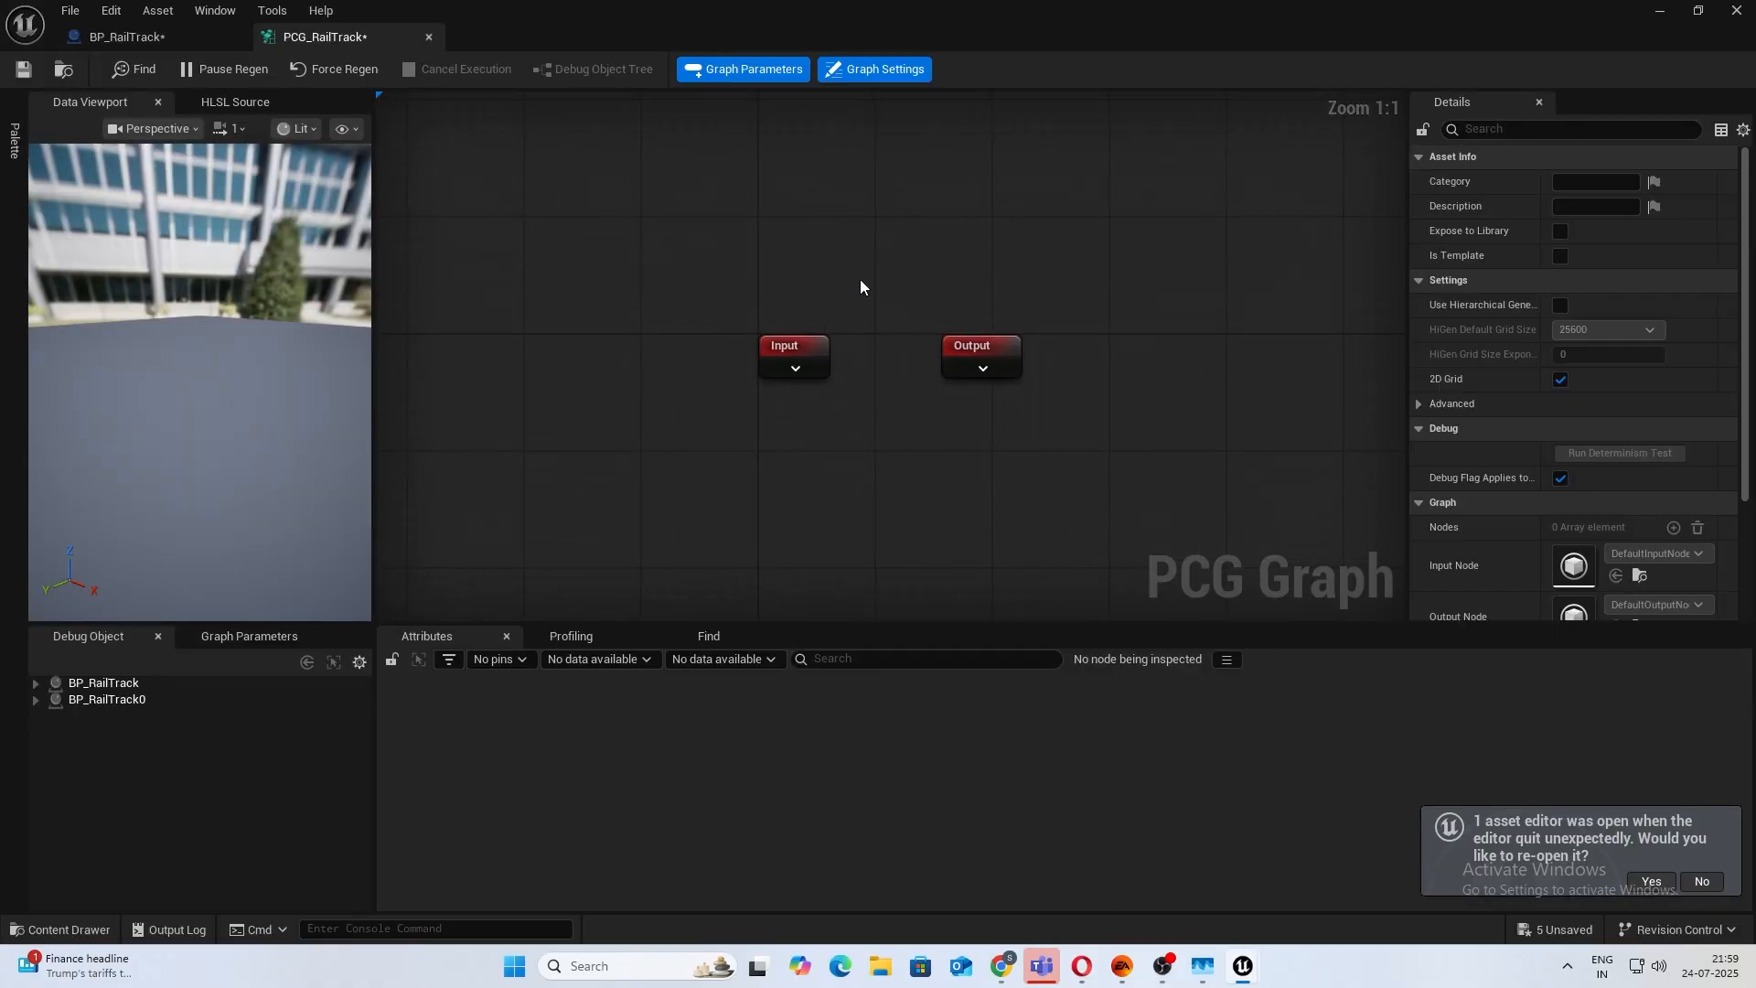
pyautogui.moveTo(1021, 315); pyautogui.dragTo(766, 27, button='right')
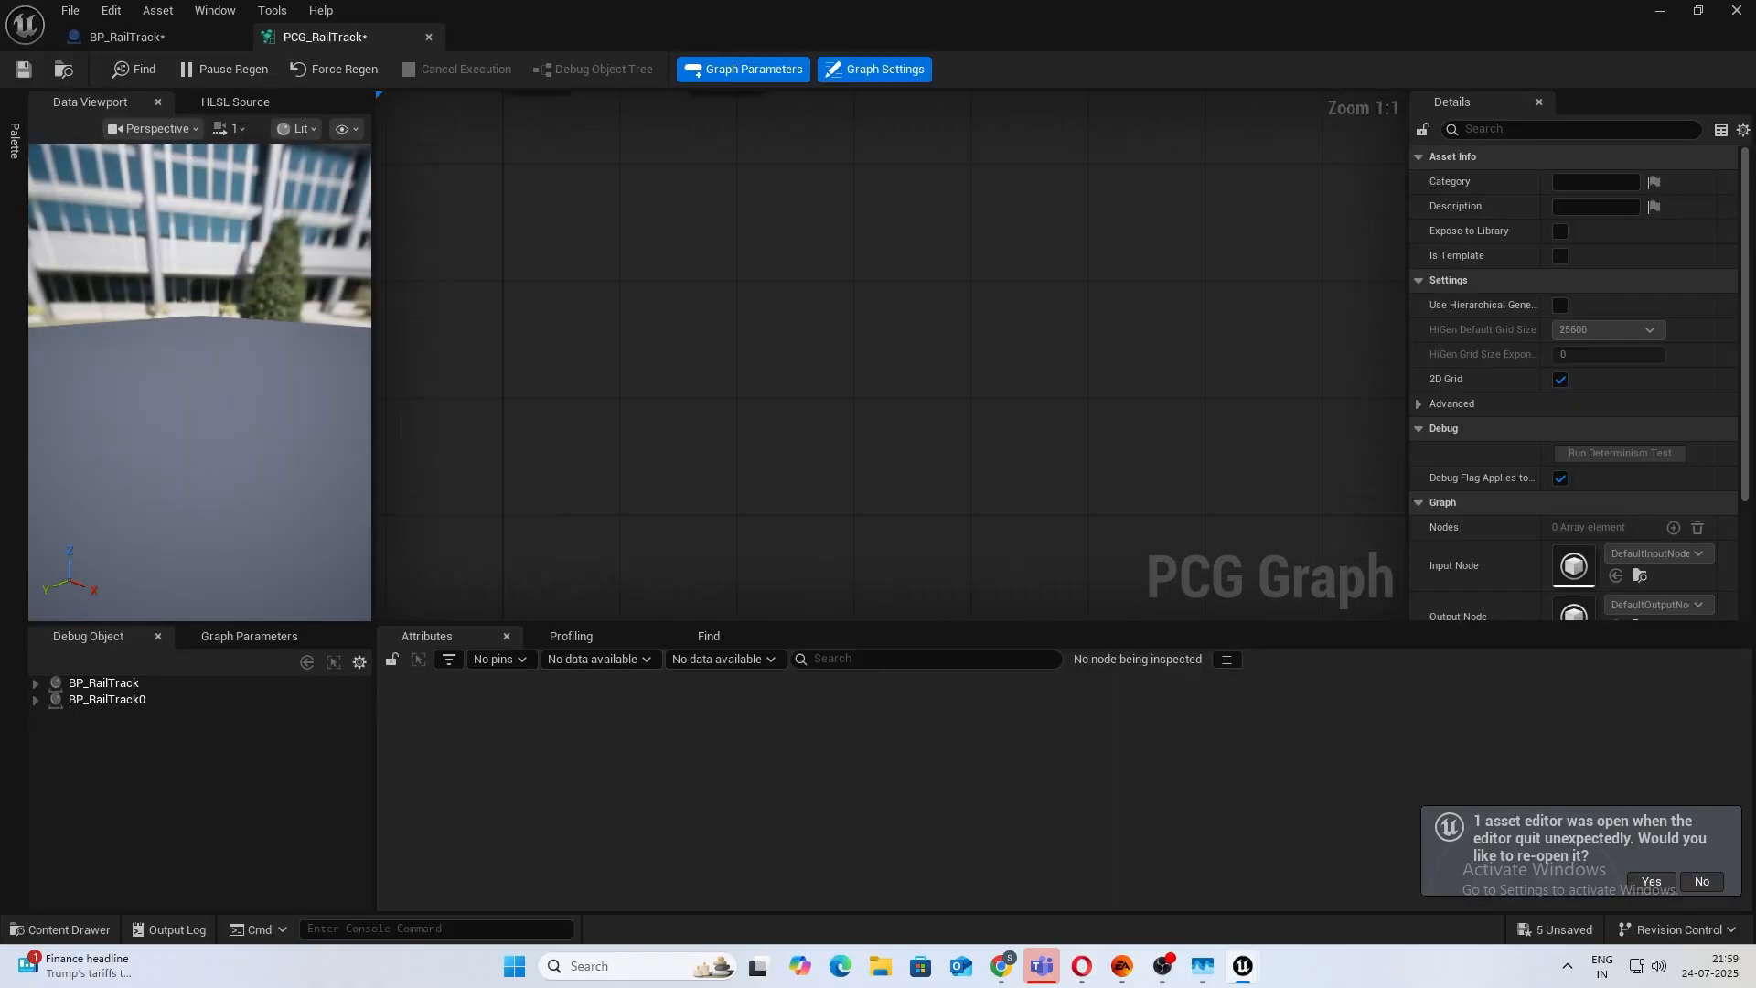
pyautogui.rightClick(636, 373)
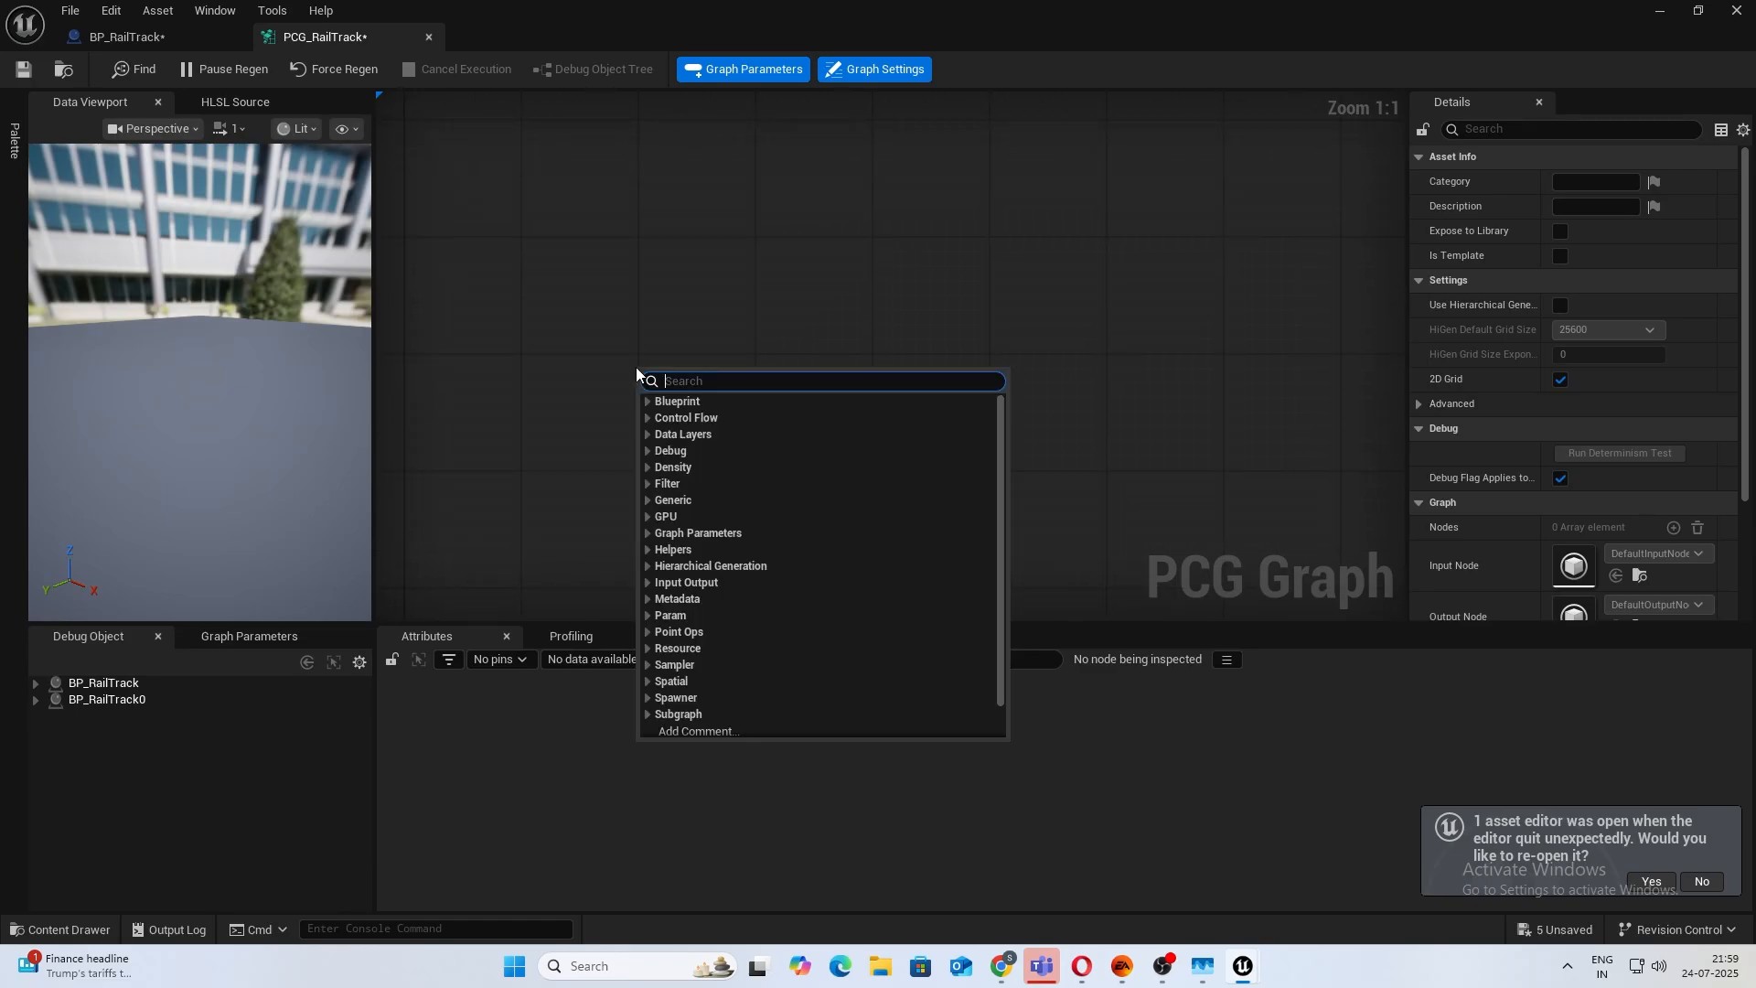
pyautogui.write('get splin')
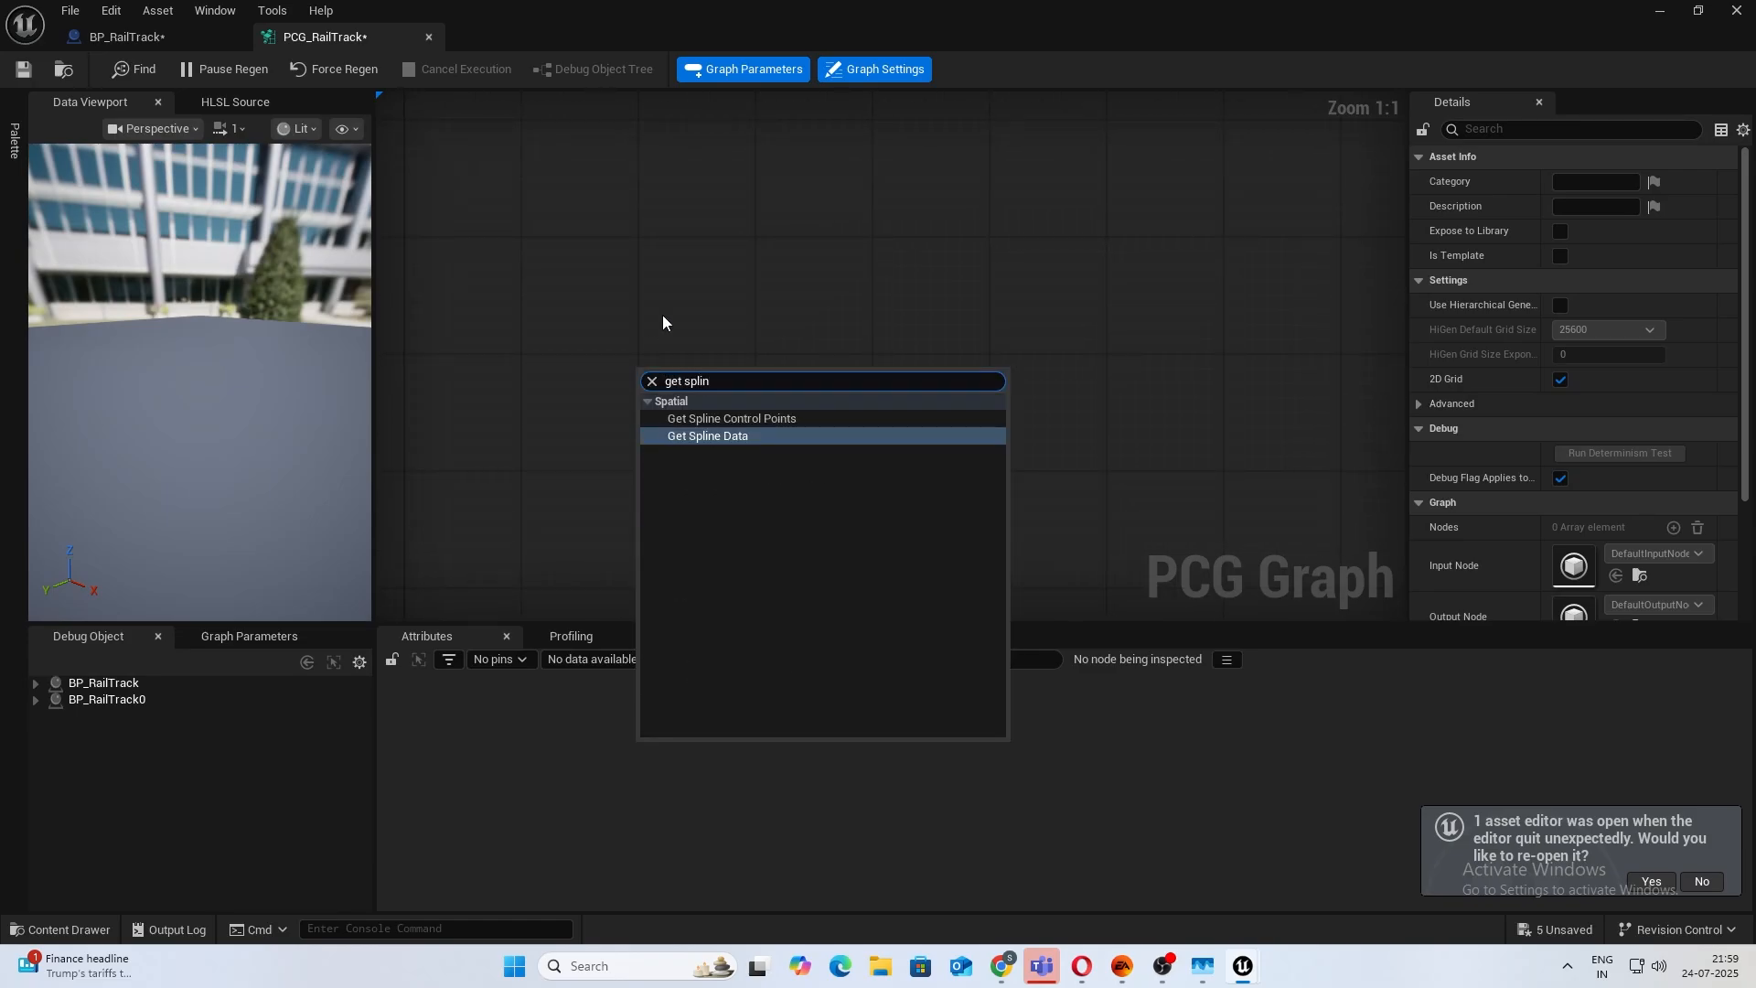
pyautogui.press('Return')
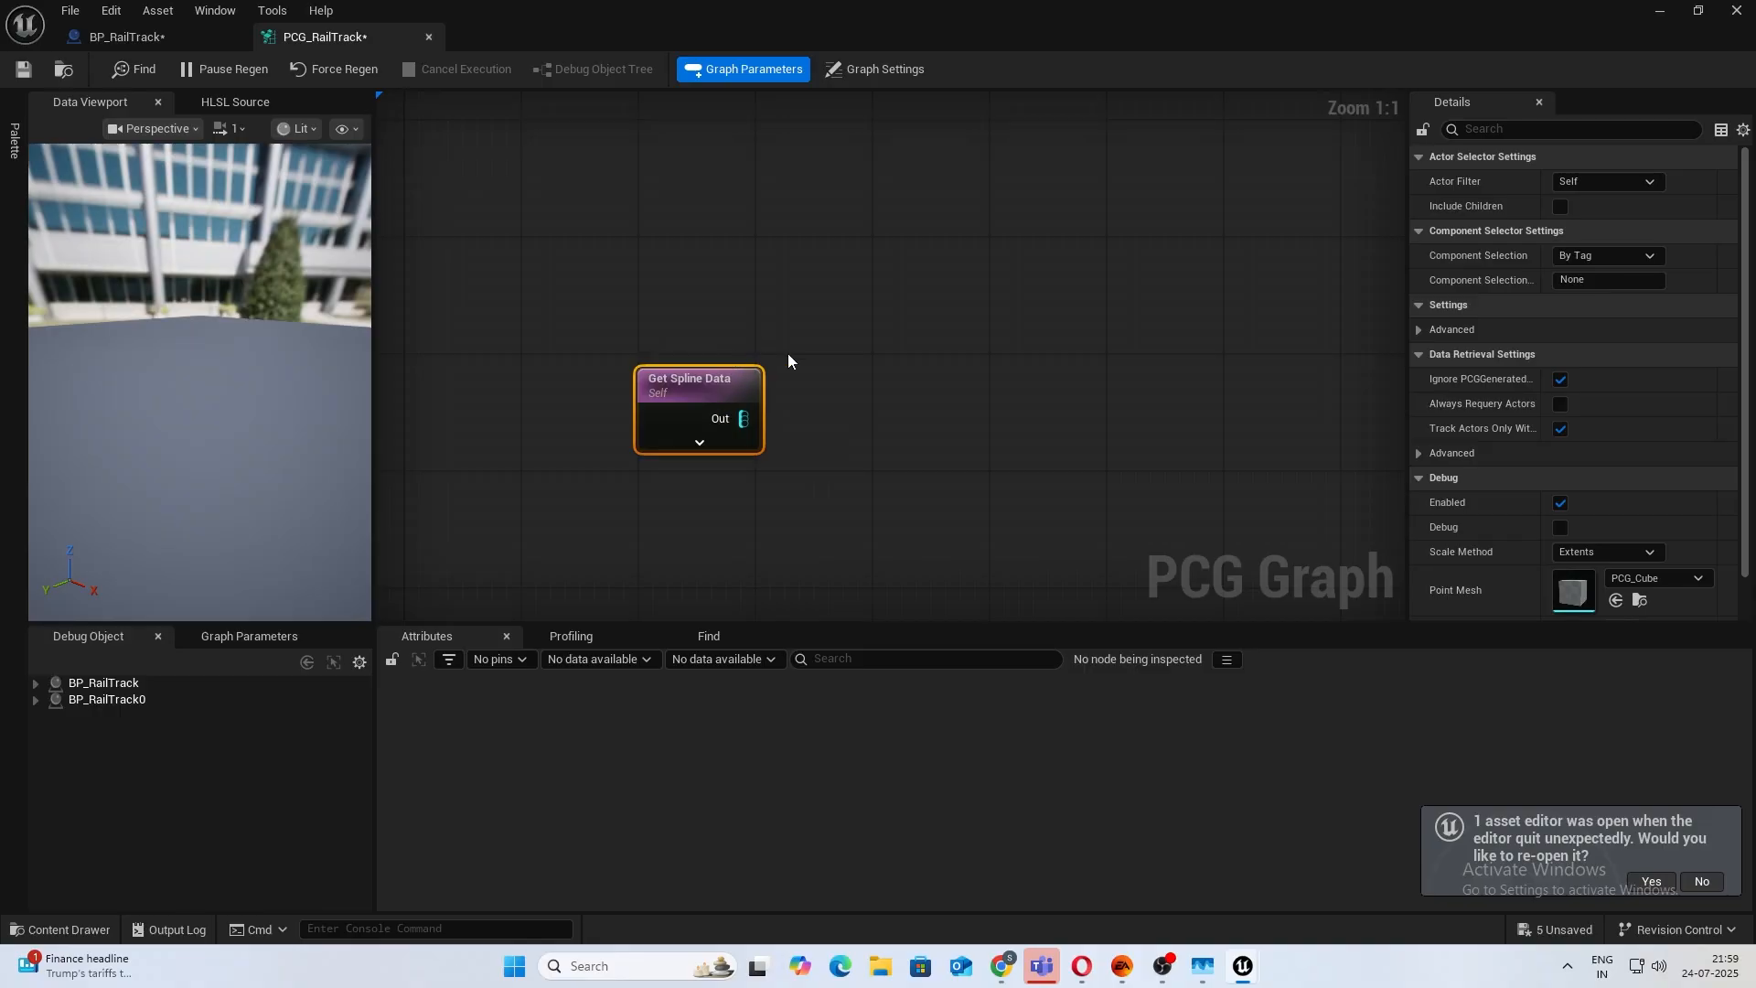
pyautogui.click(1588, 182)
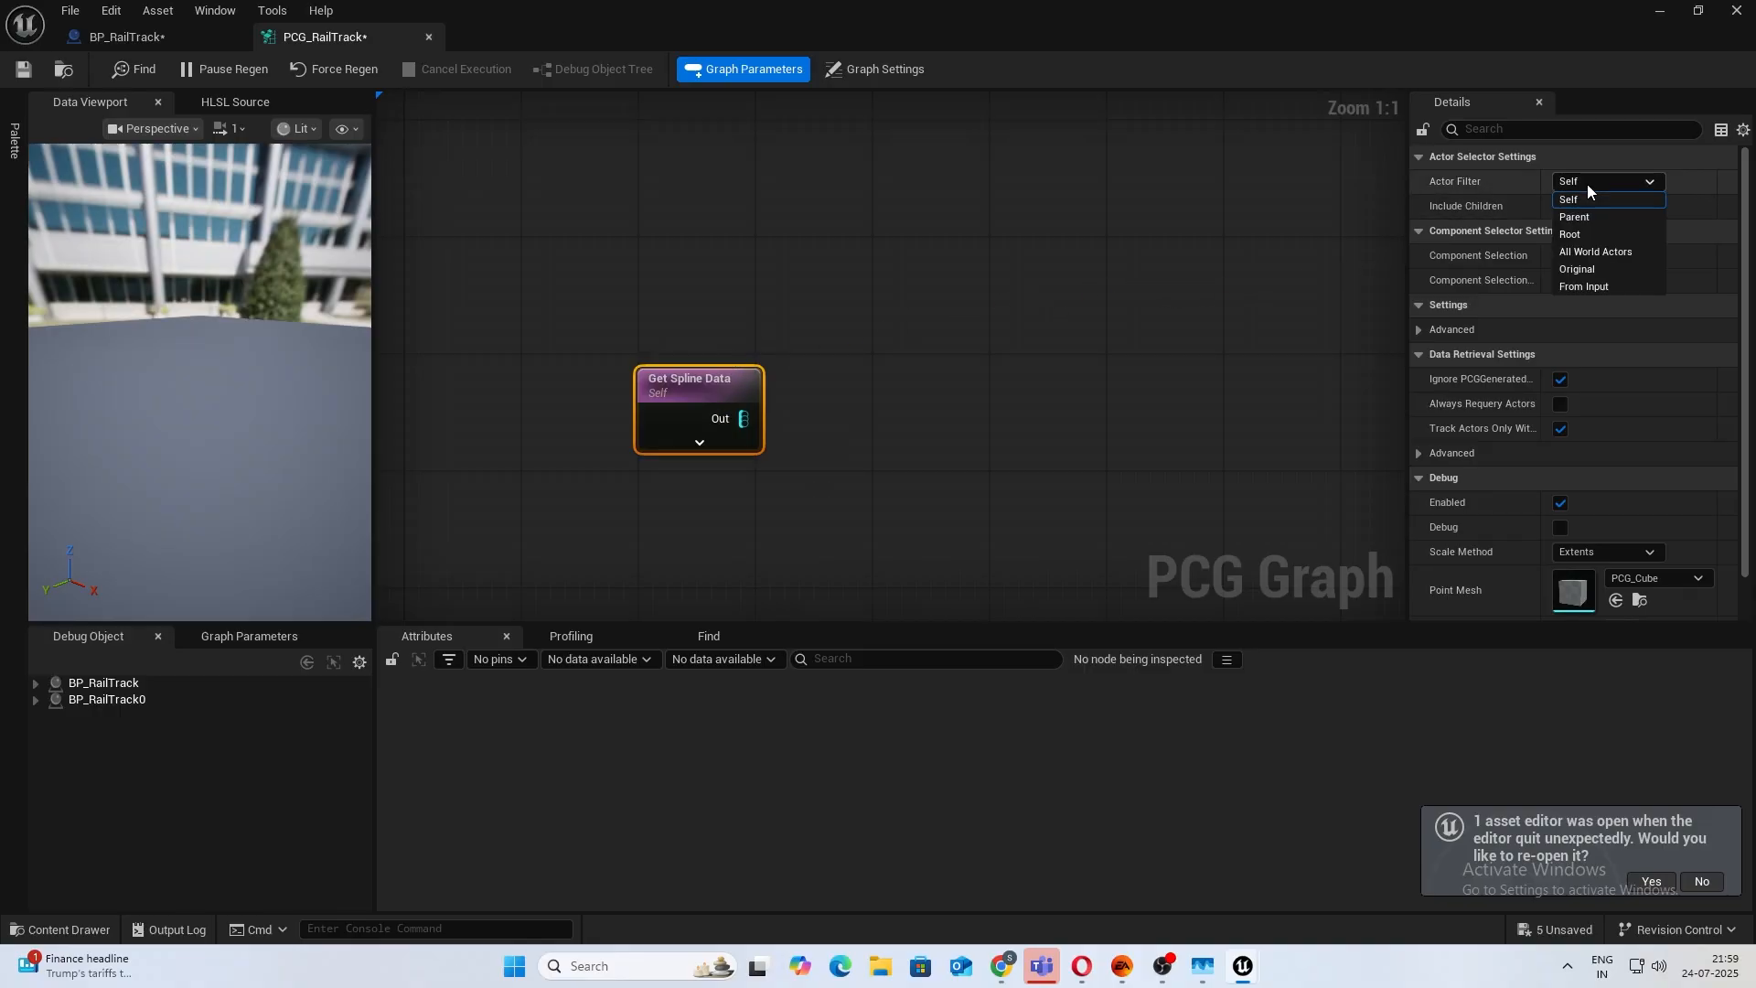
pyautogui.click(919, 276)
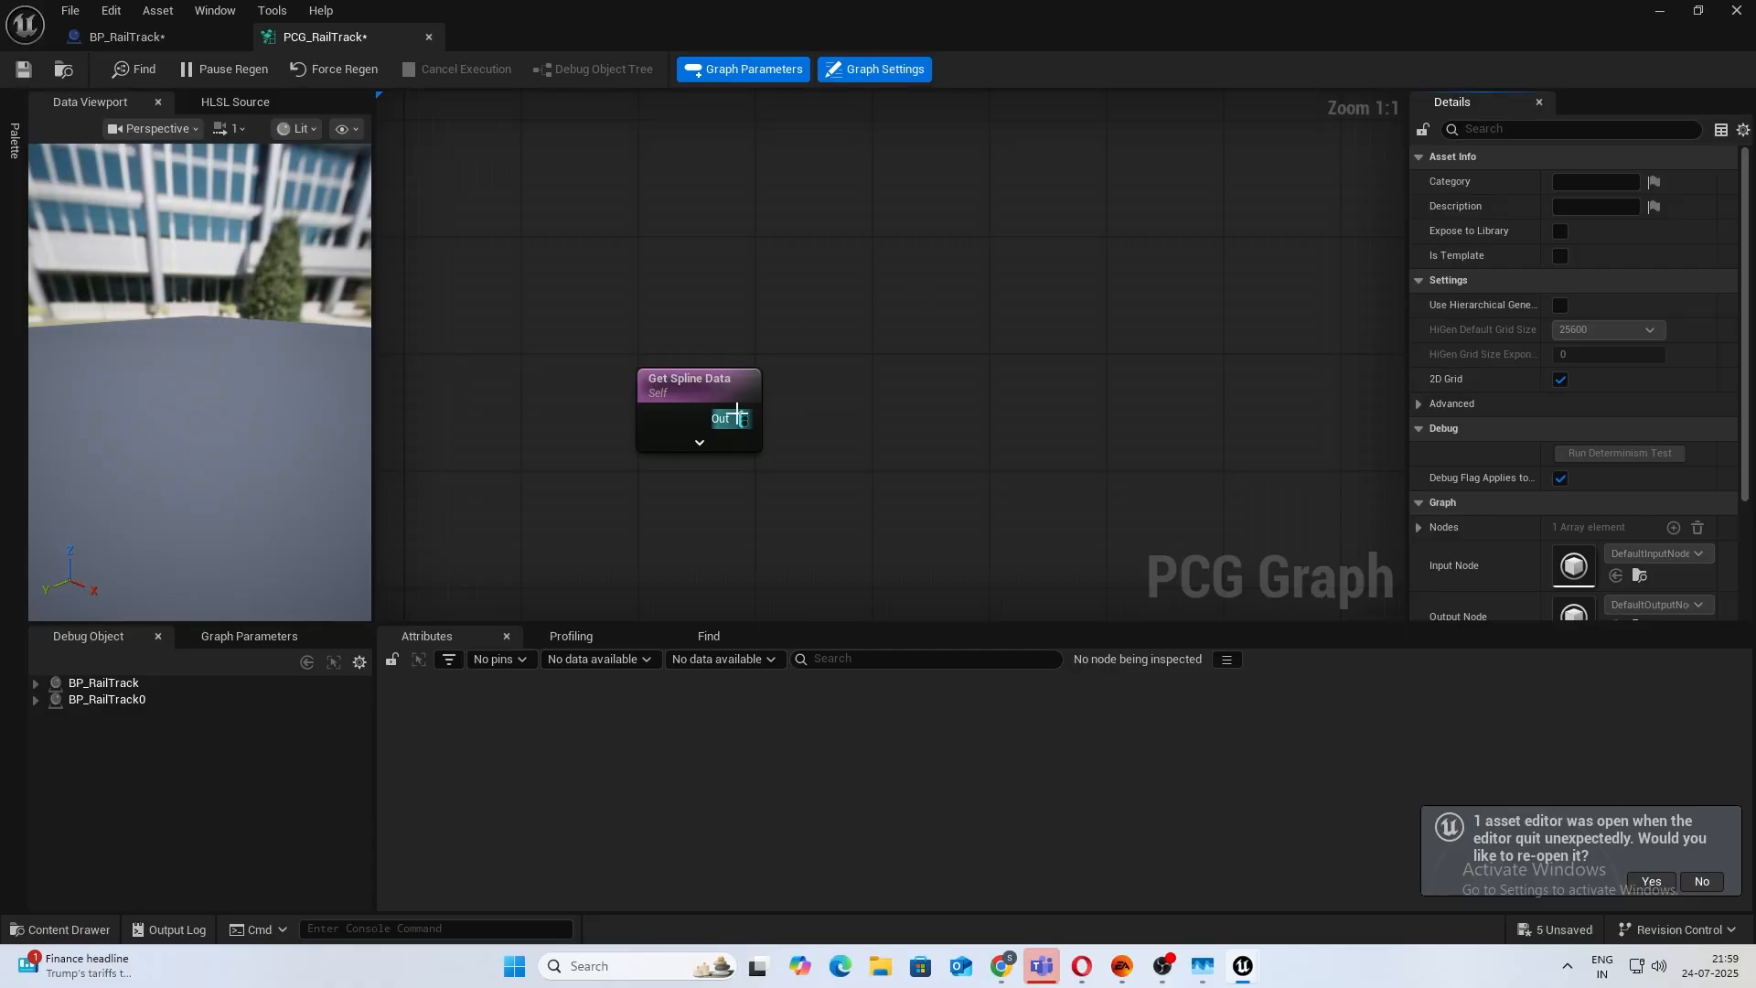
# Feed the Get Spline Data output into a new Spline Sampler node and set its Mode to Distance.
pyautogui.moveTo(744, 419); pyautogui.dragTo(834, 399)
pyautogui.write('line samp')
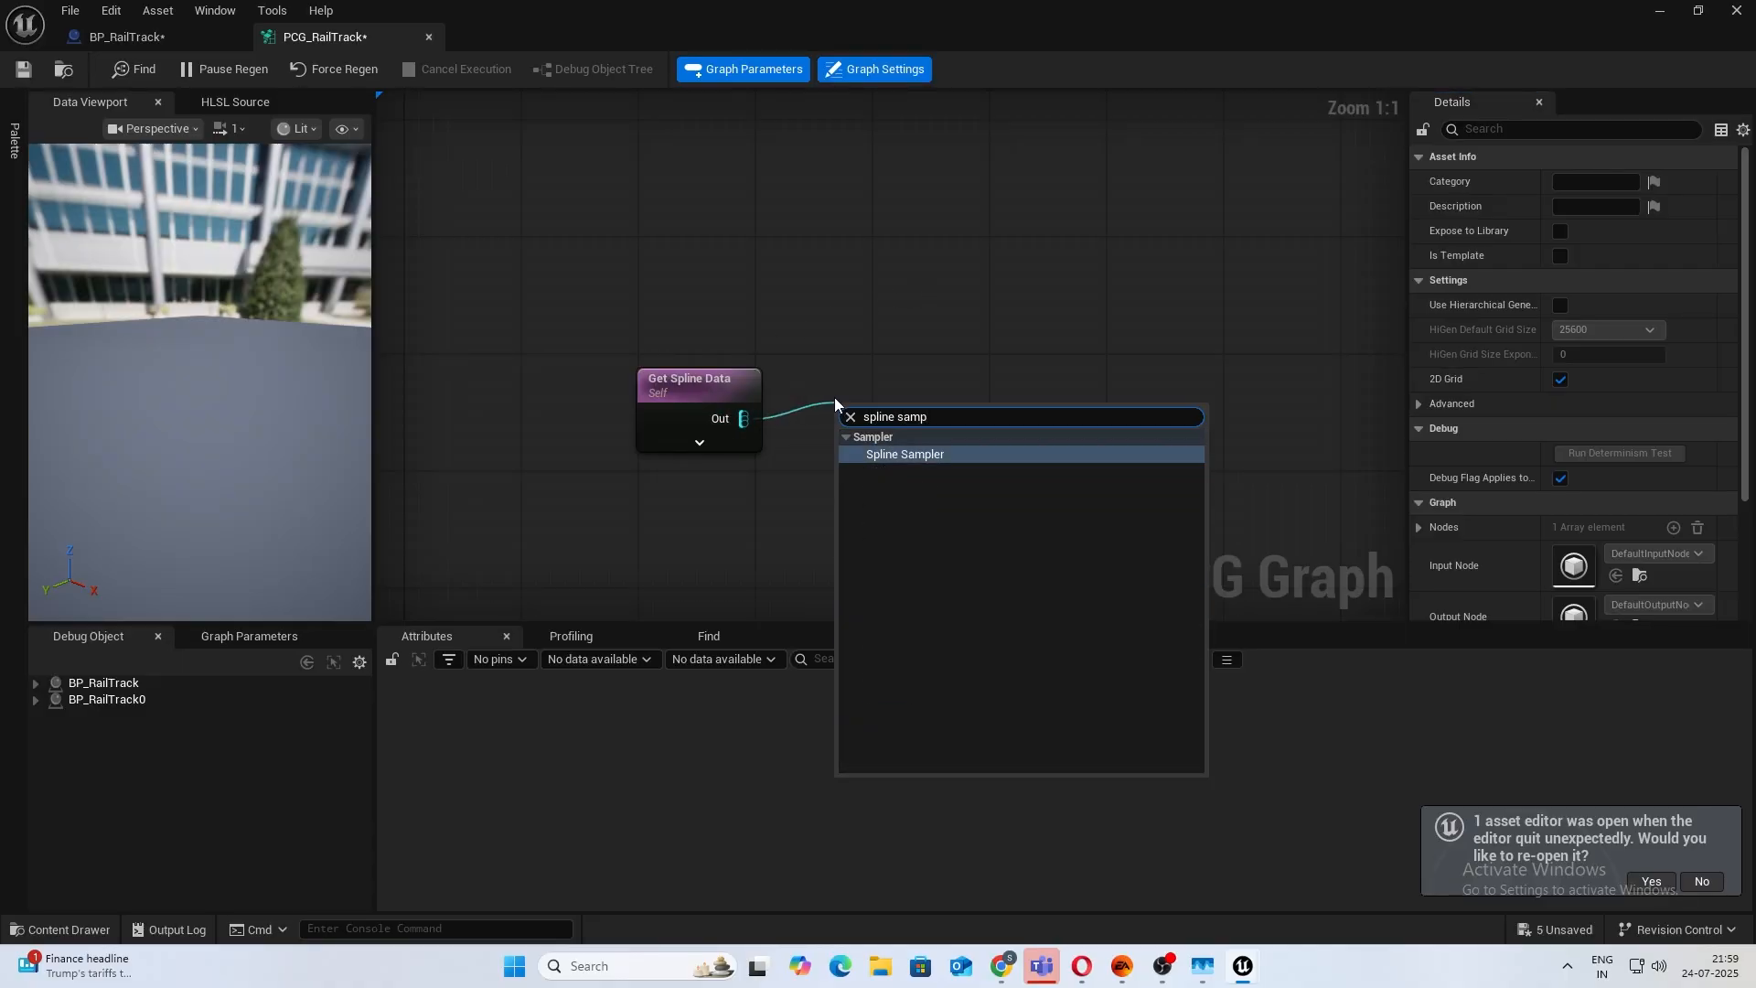
pyautogui.press('Return')
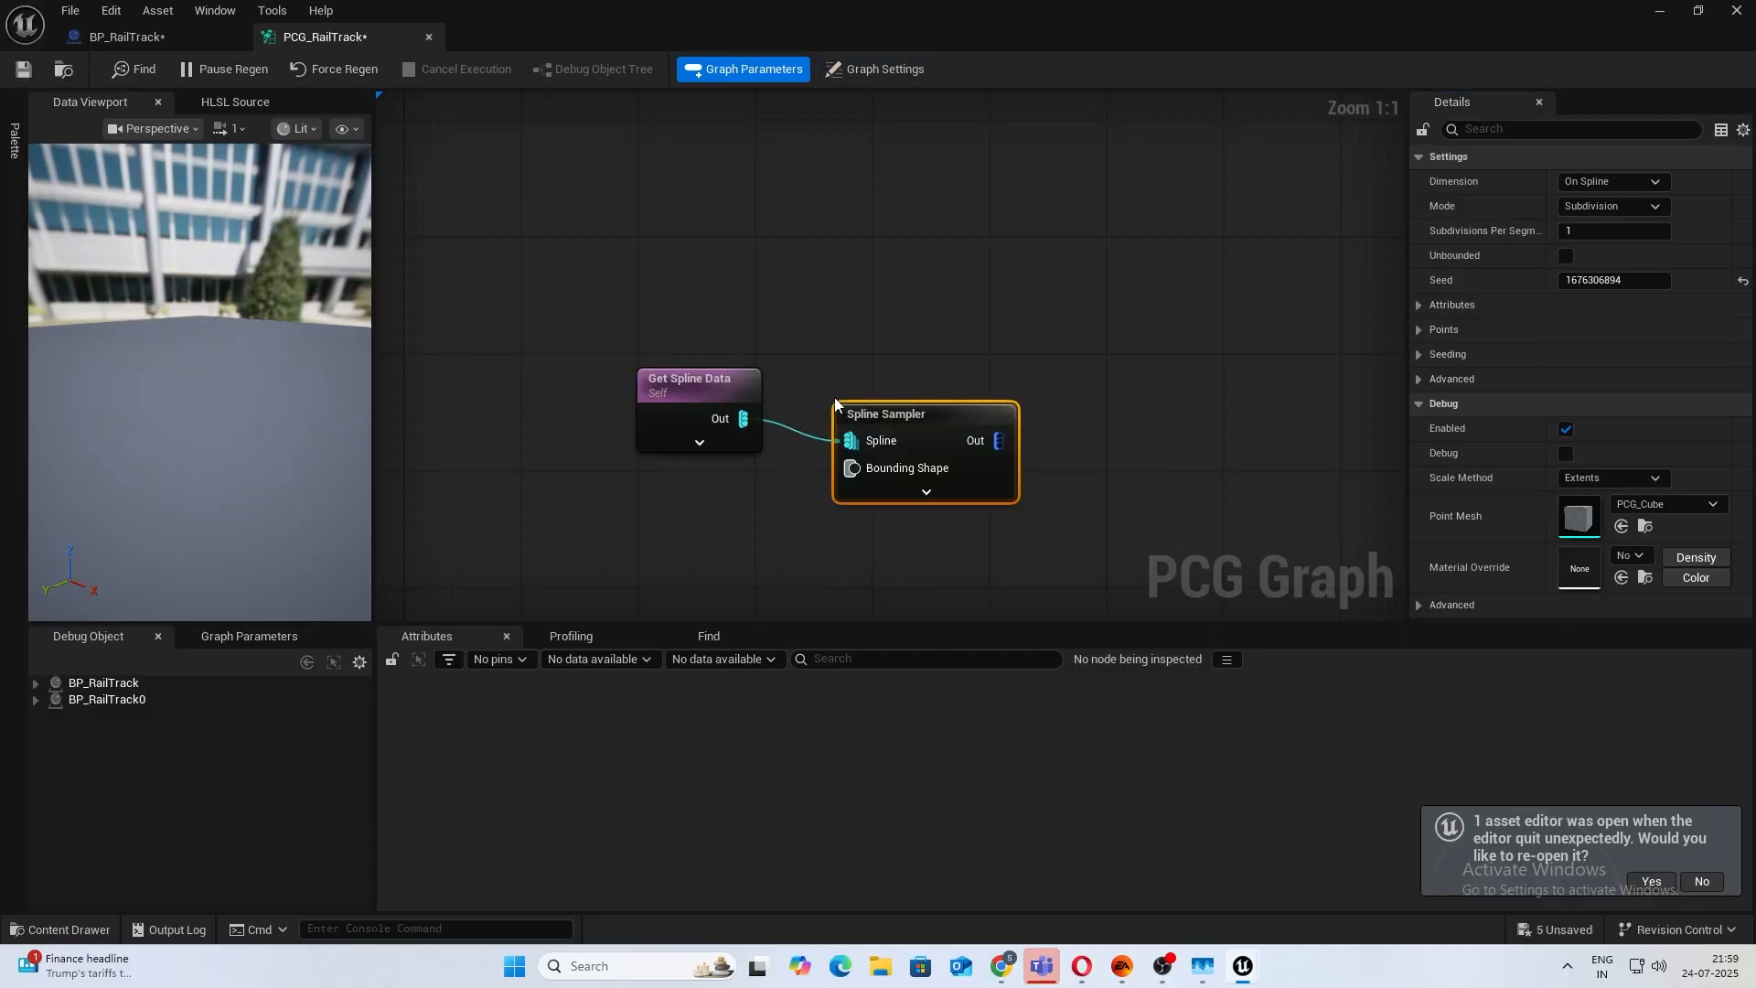
pyautogui.moveTo(894, 388); pyautogui.dragTo(580, 397, button='right')
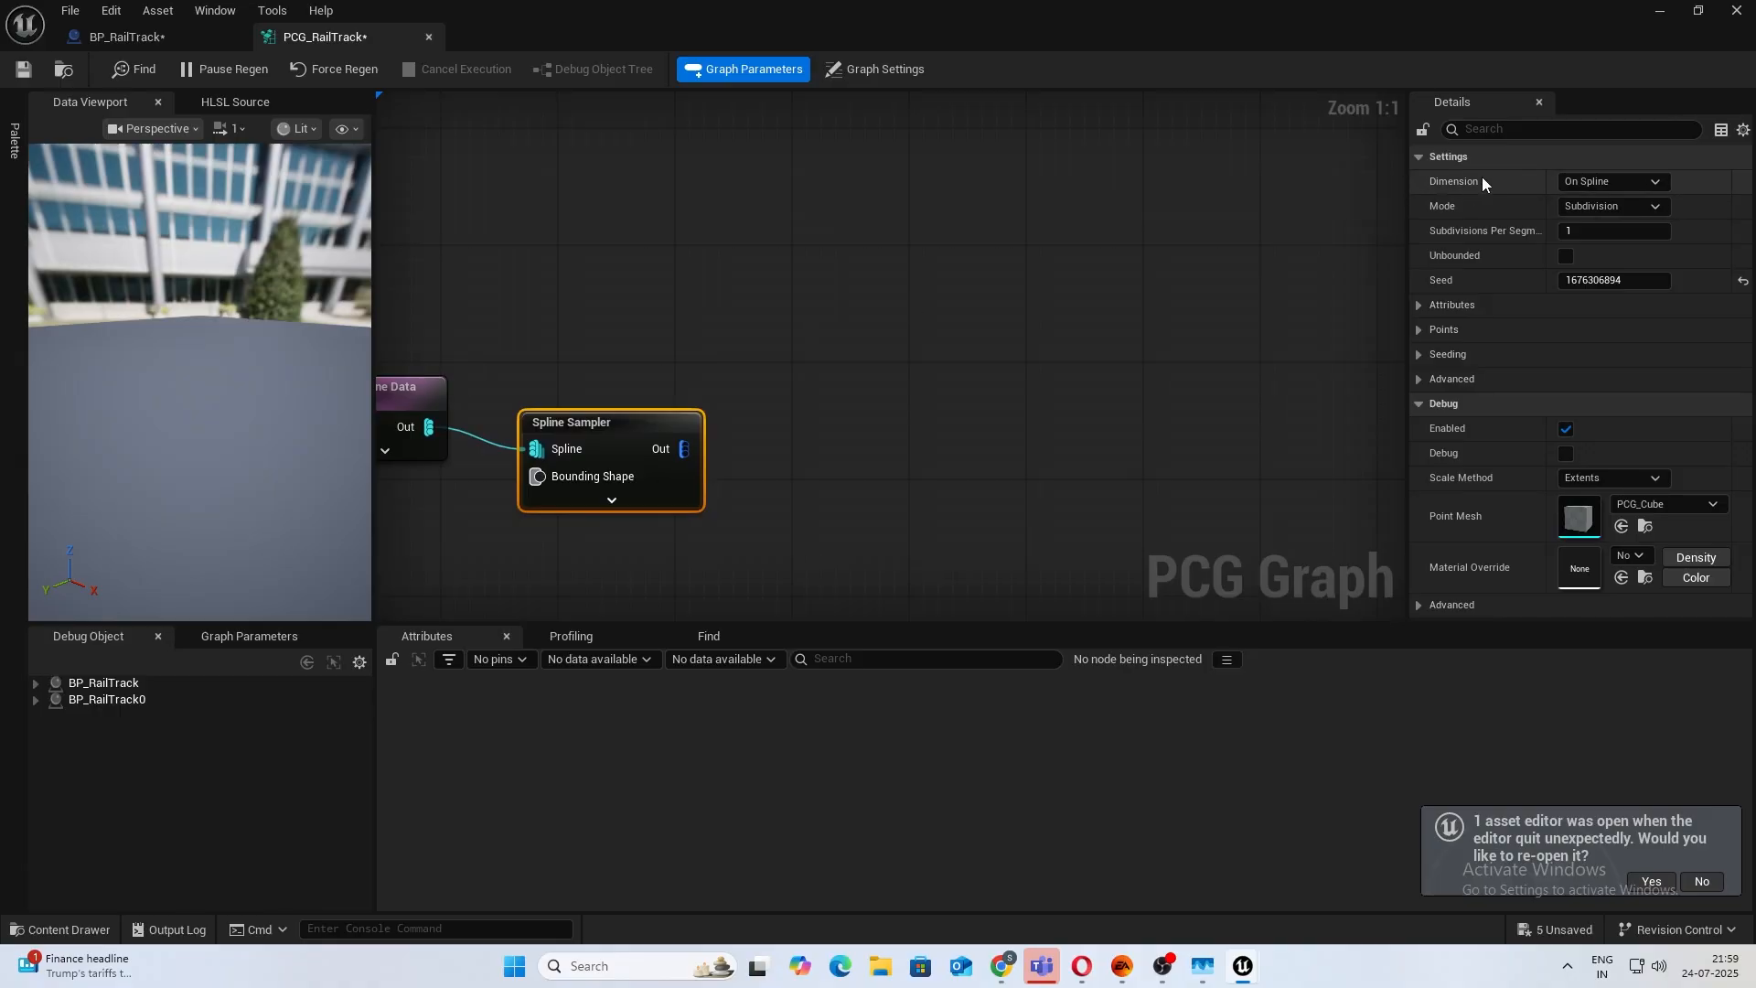
pyautogui.click(1592, 208)
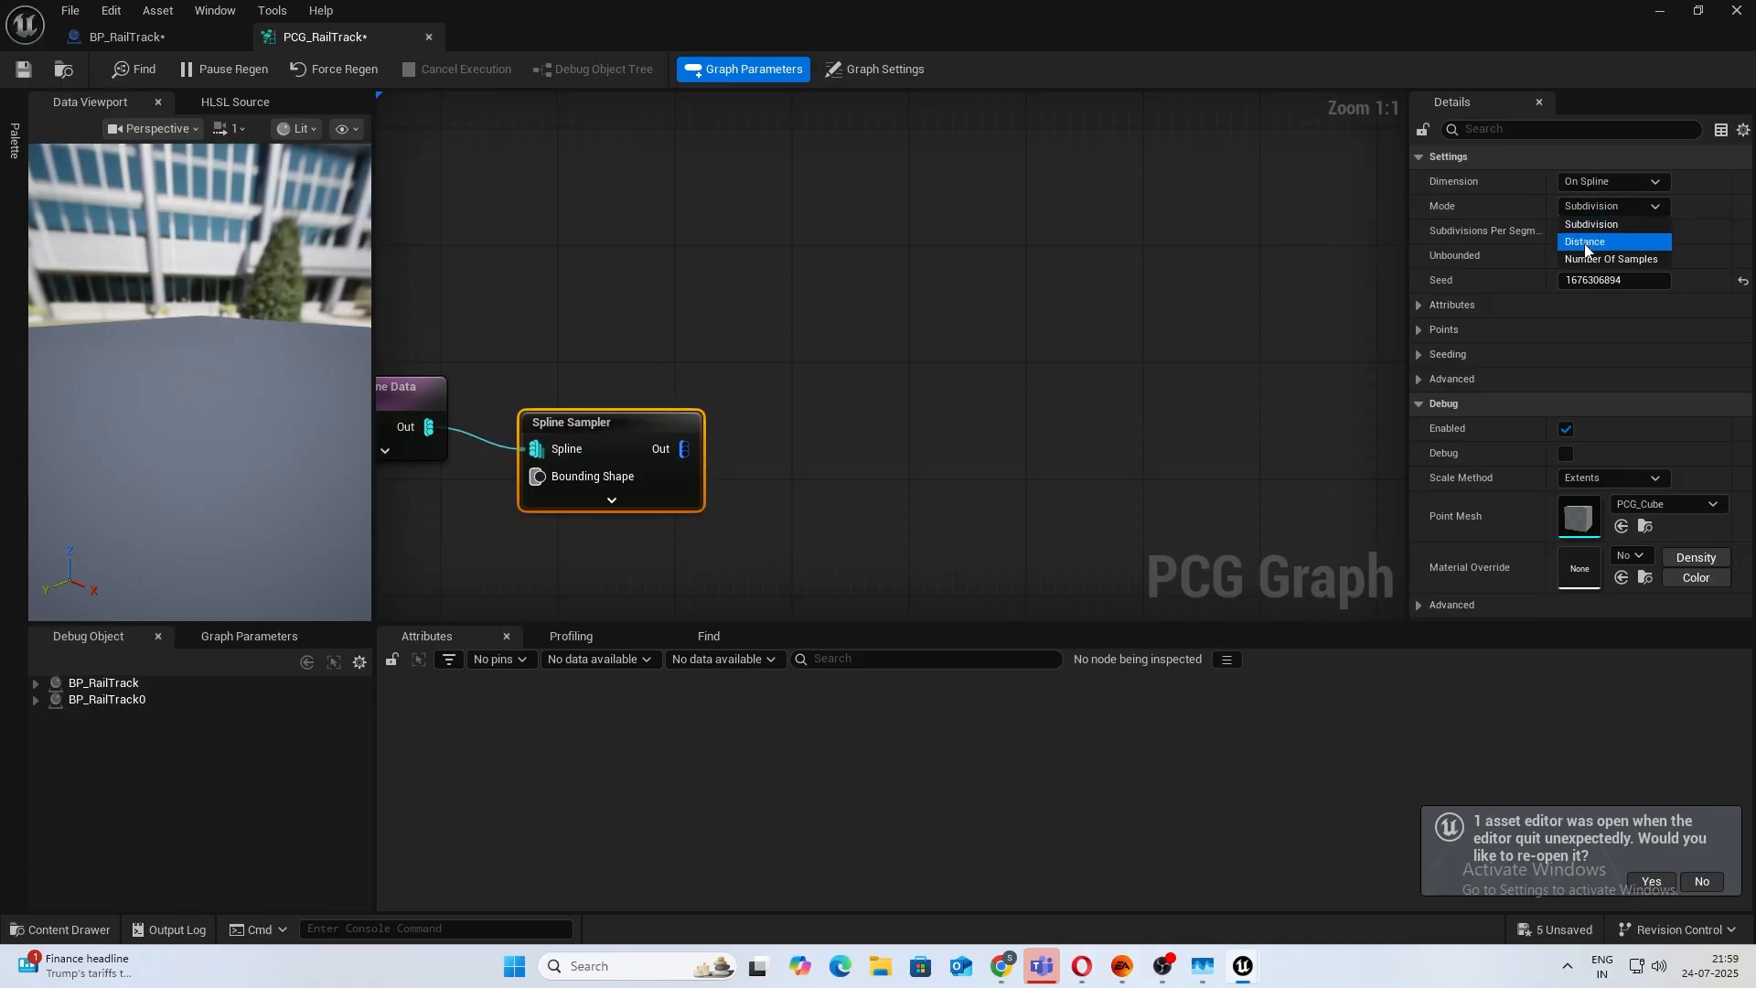
pyautogui.click(1587, 241)
# Connect a new Static Mesh Spawner node to the Spline Sampler's output.
pyautogui.moveTo(601, 427); pyautogui.dragTo(903, 426)
pyautogui.write('stati')
pyautogui.press('Return')
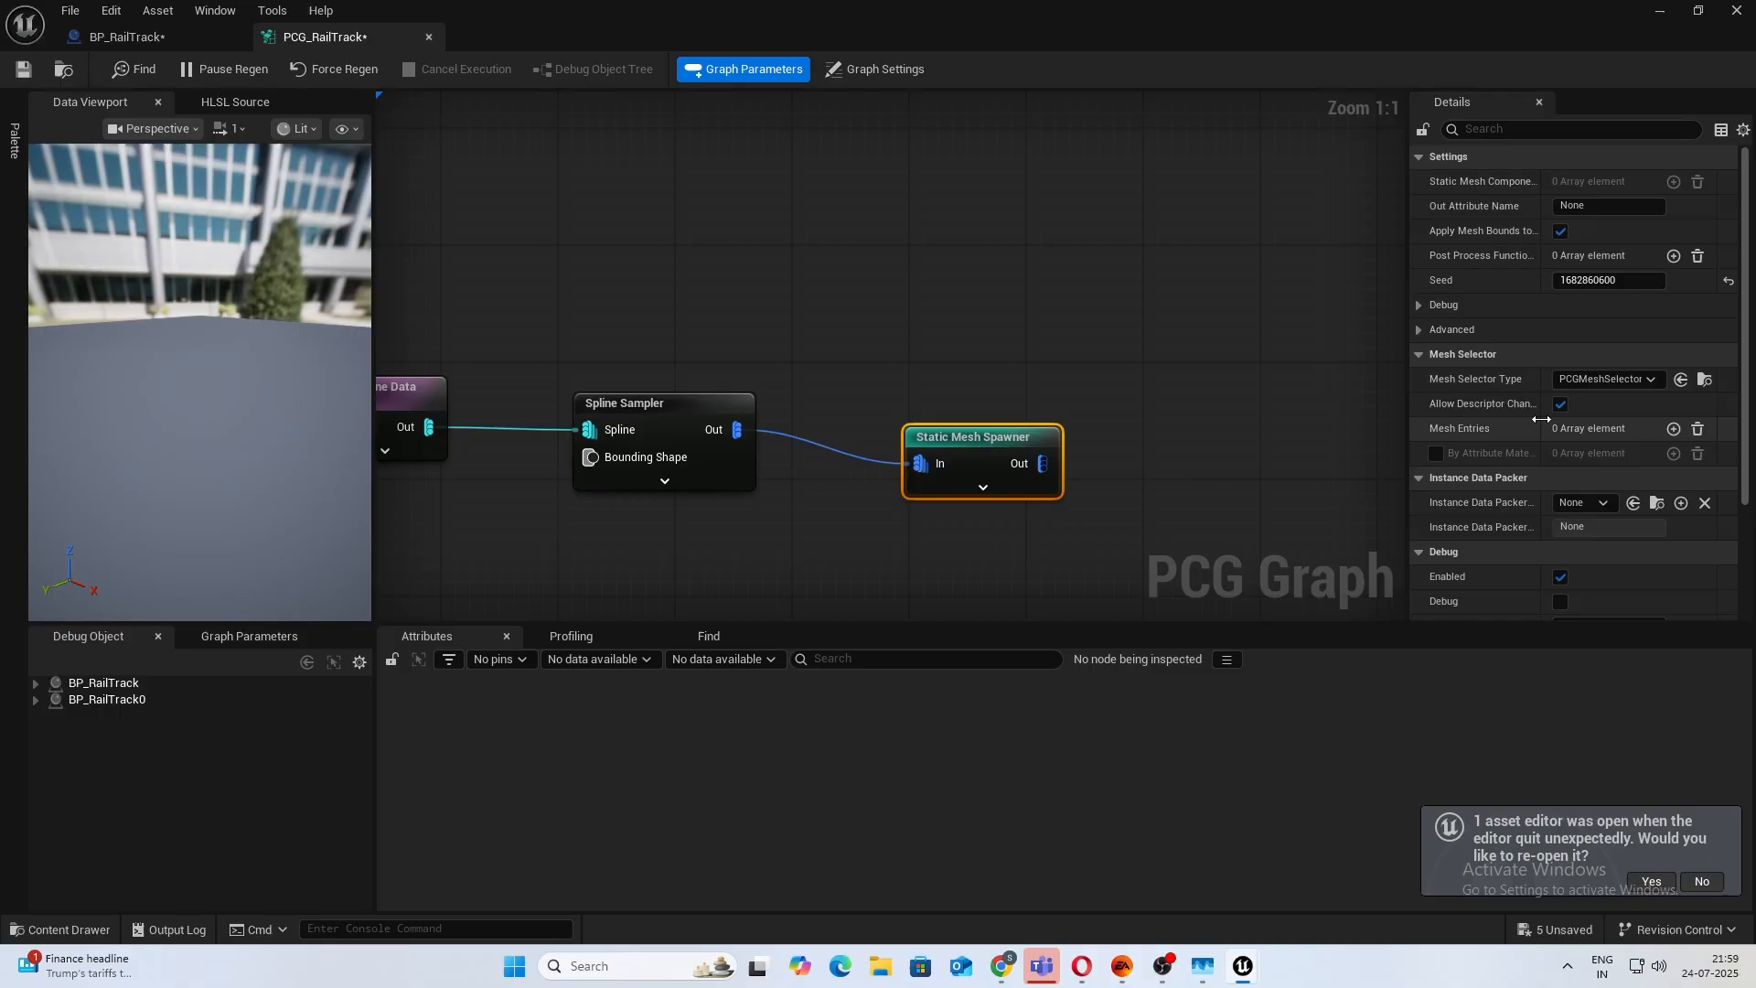
# Add one mesh entry to the Static Mesh Spawner with Track_wood as its static mesh and save the graph.
pyautogui.click(1674, 429)
pyautogui.click(1438, 454)
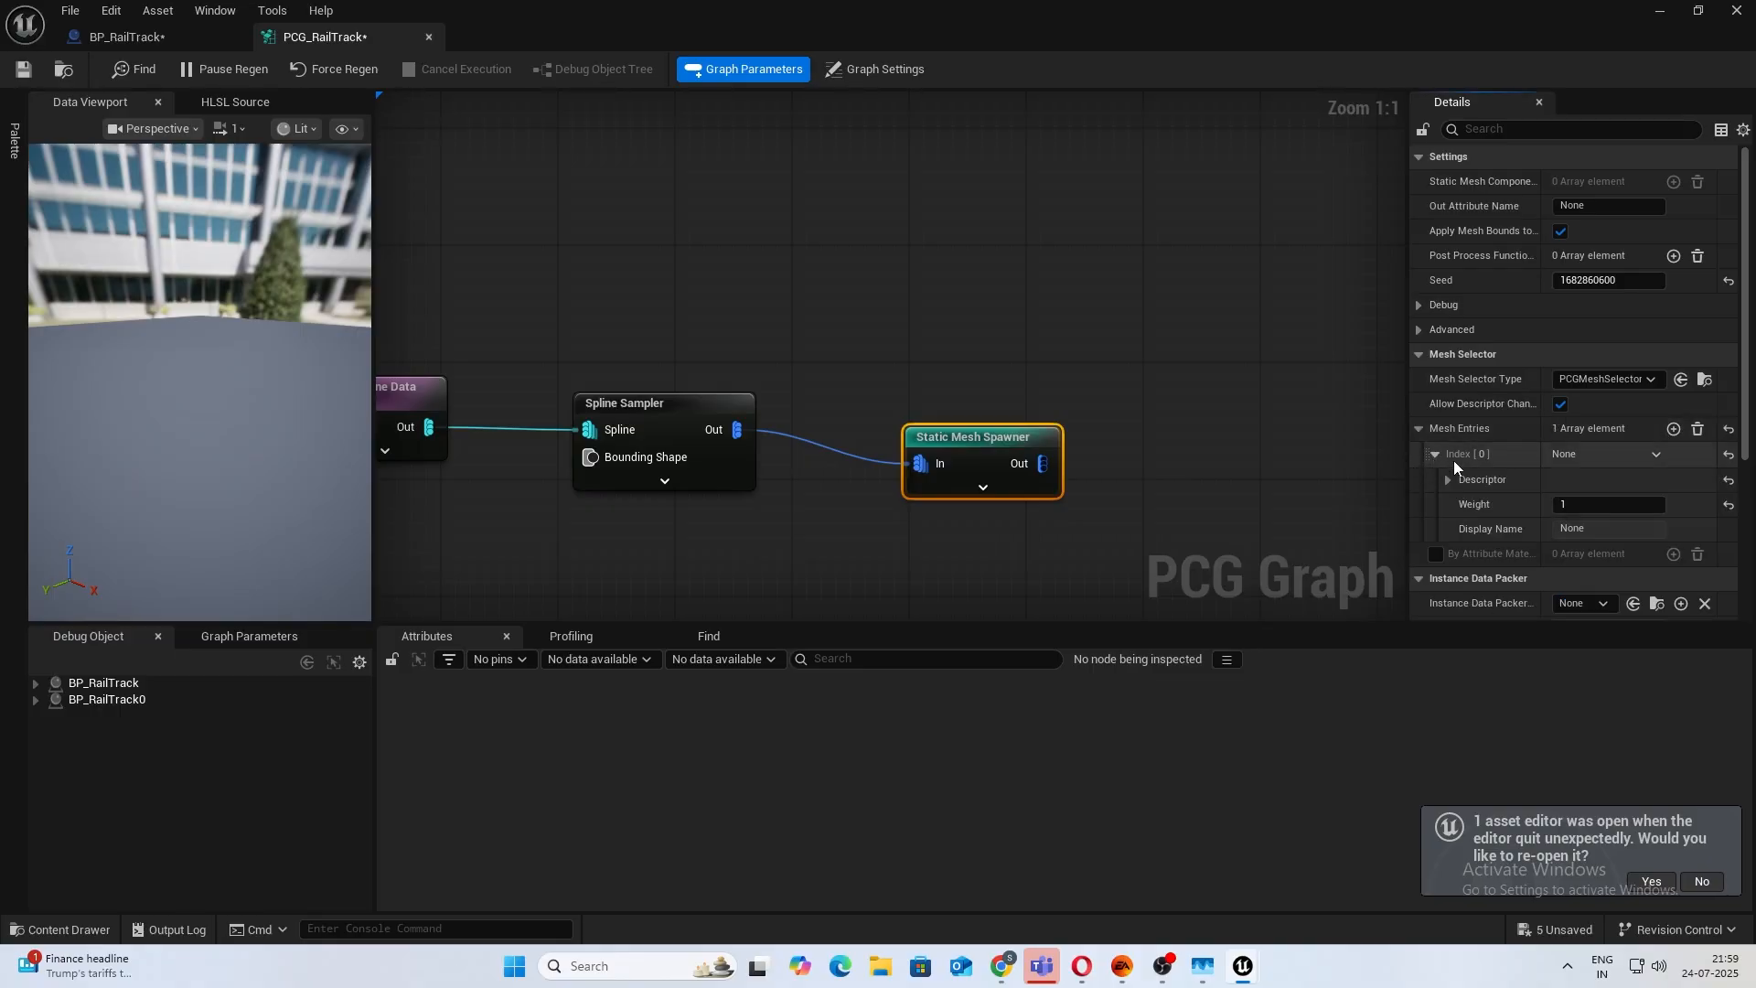
pyautogui.click(1452, 480)
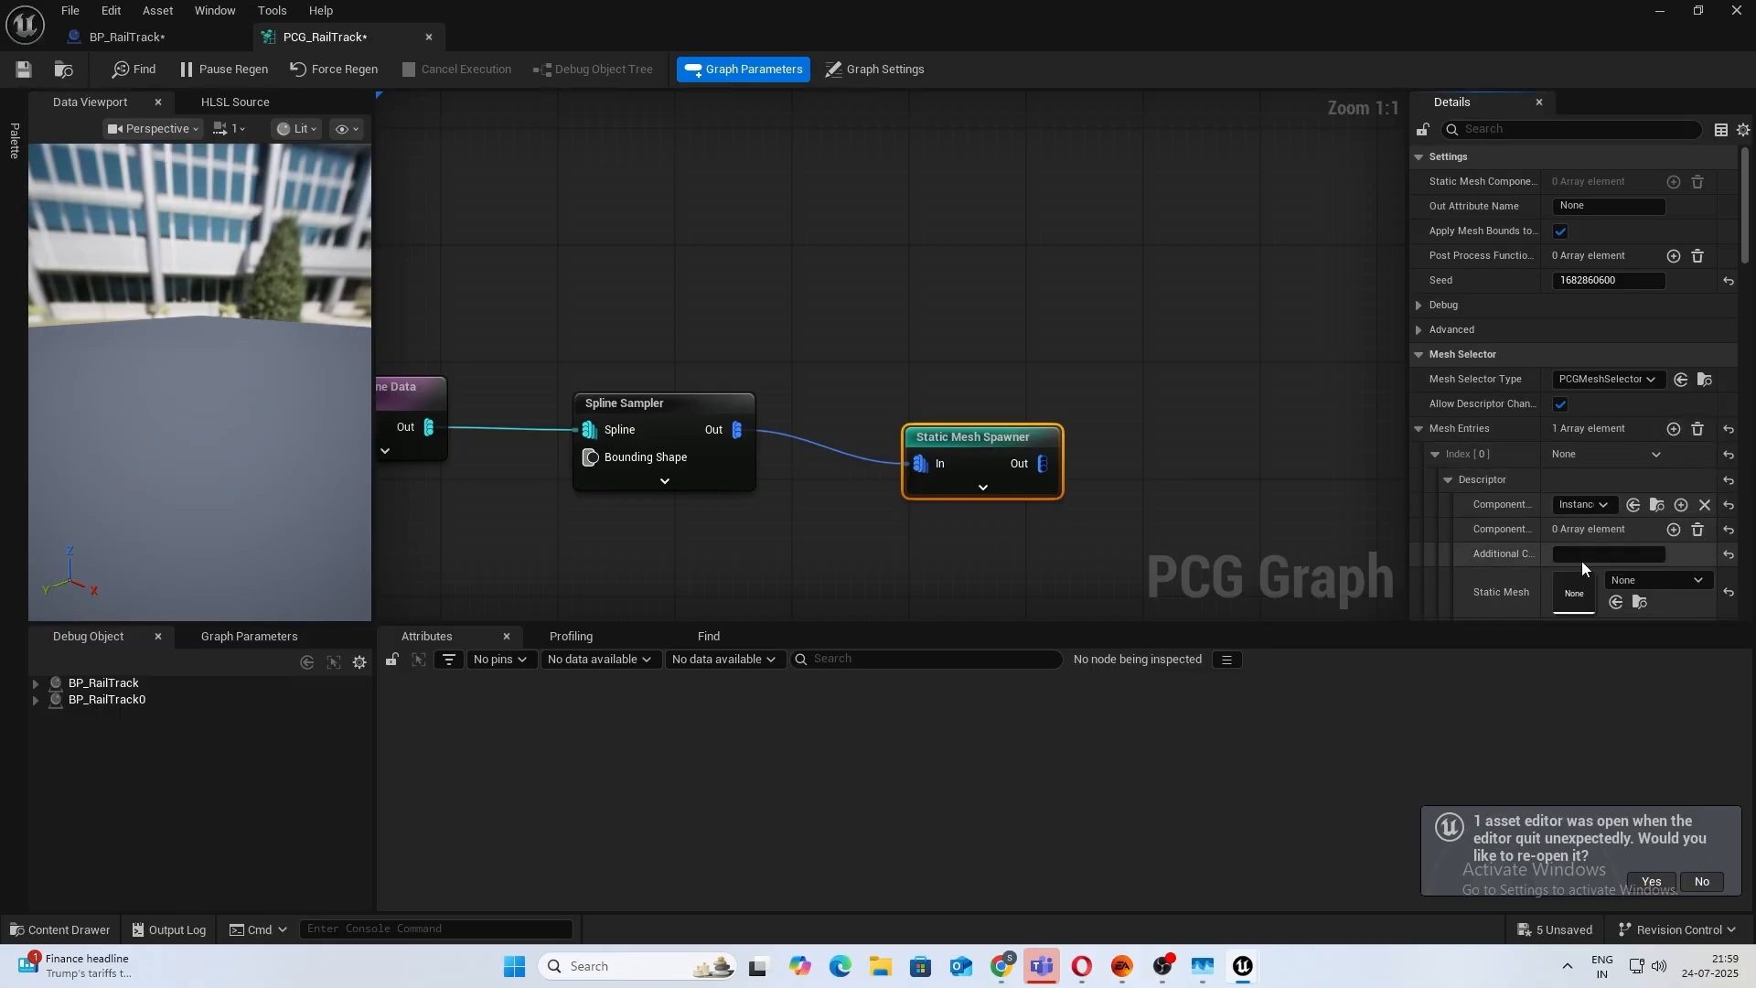
pyautogui.click(1624, 582)
pyautogui.write('track_')
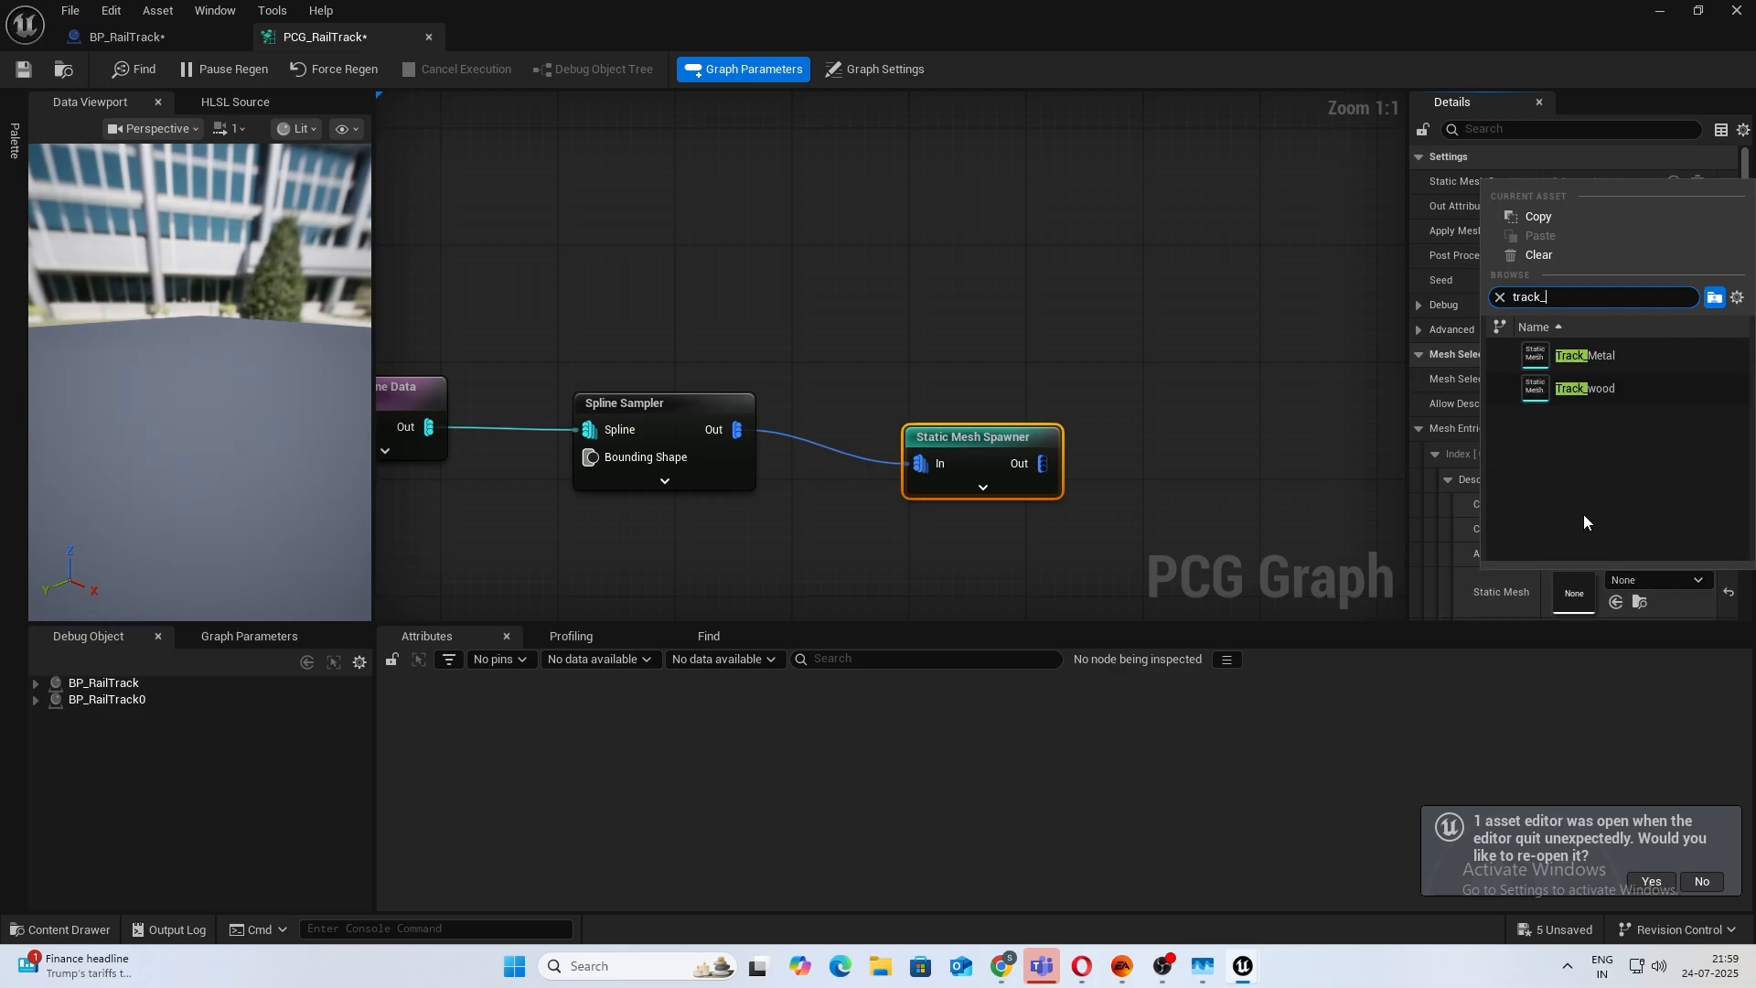
pyautogui.click(1596, 389)
pyautogui.click(33, 73)
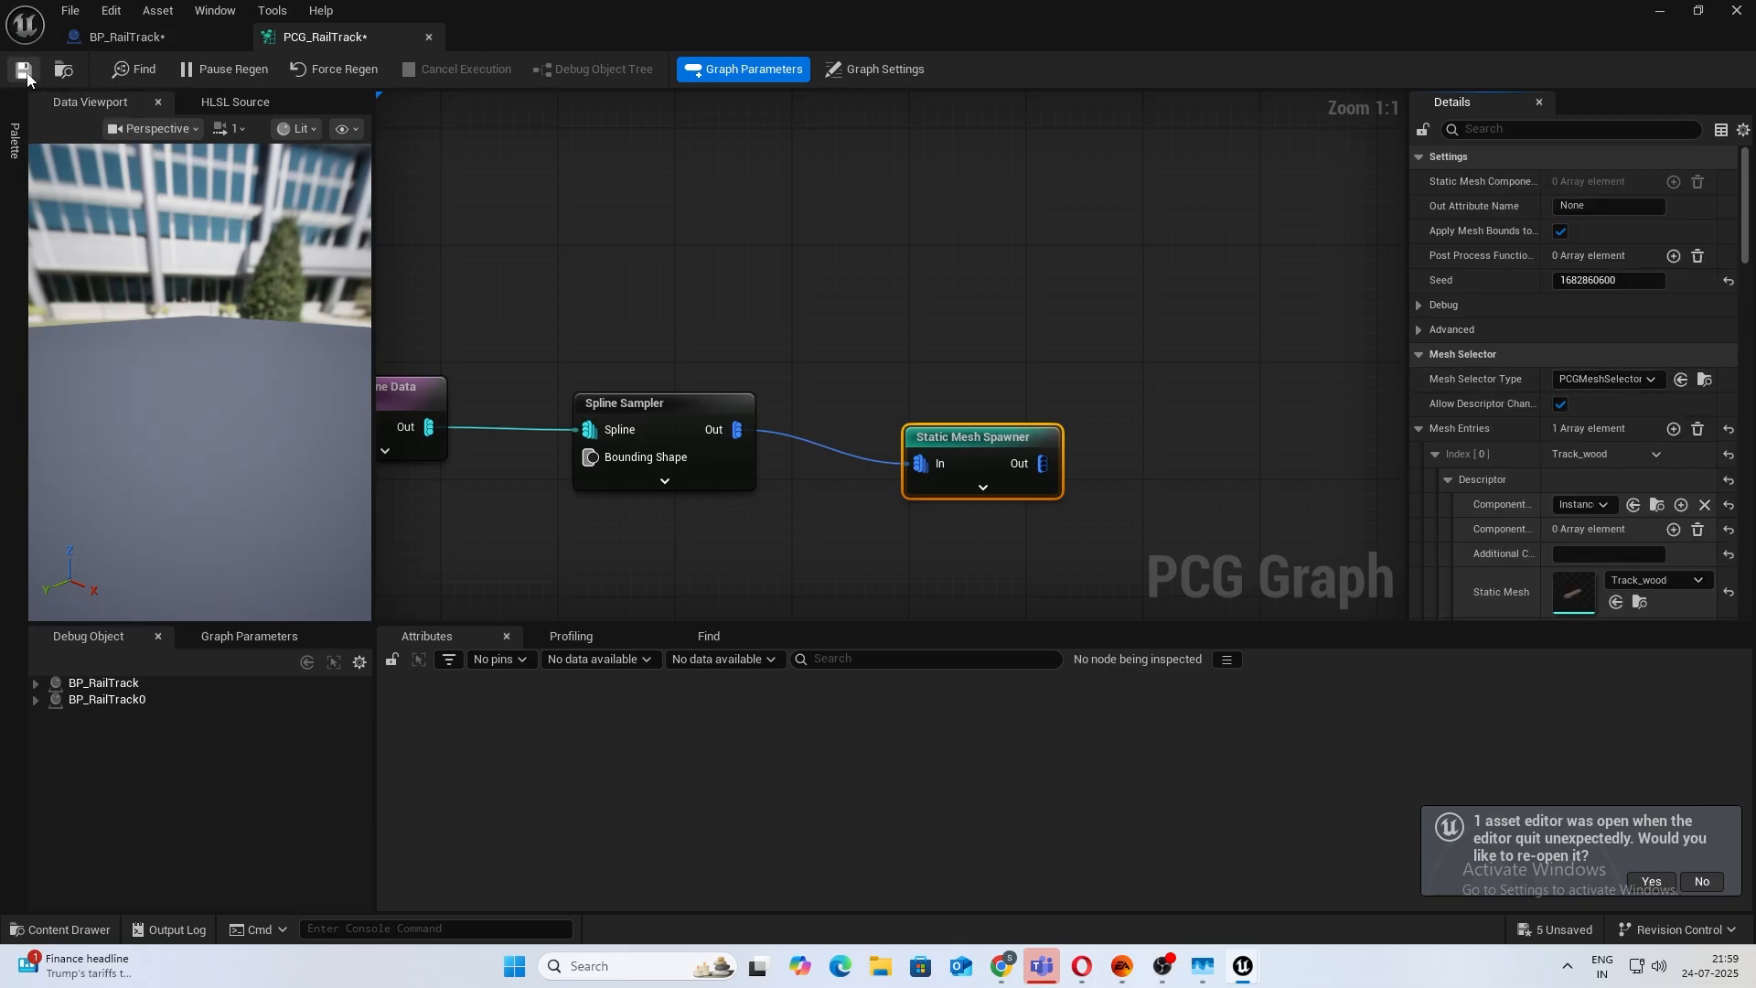
# In the level, move the placed rail track's end spline point outward along its length to extend the row of sleepers.
pyautogui.click(1673, 11)
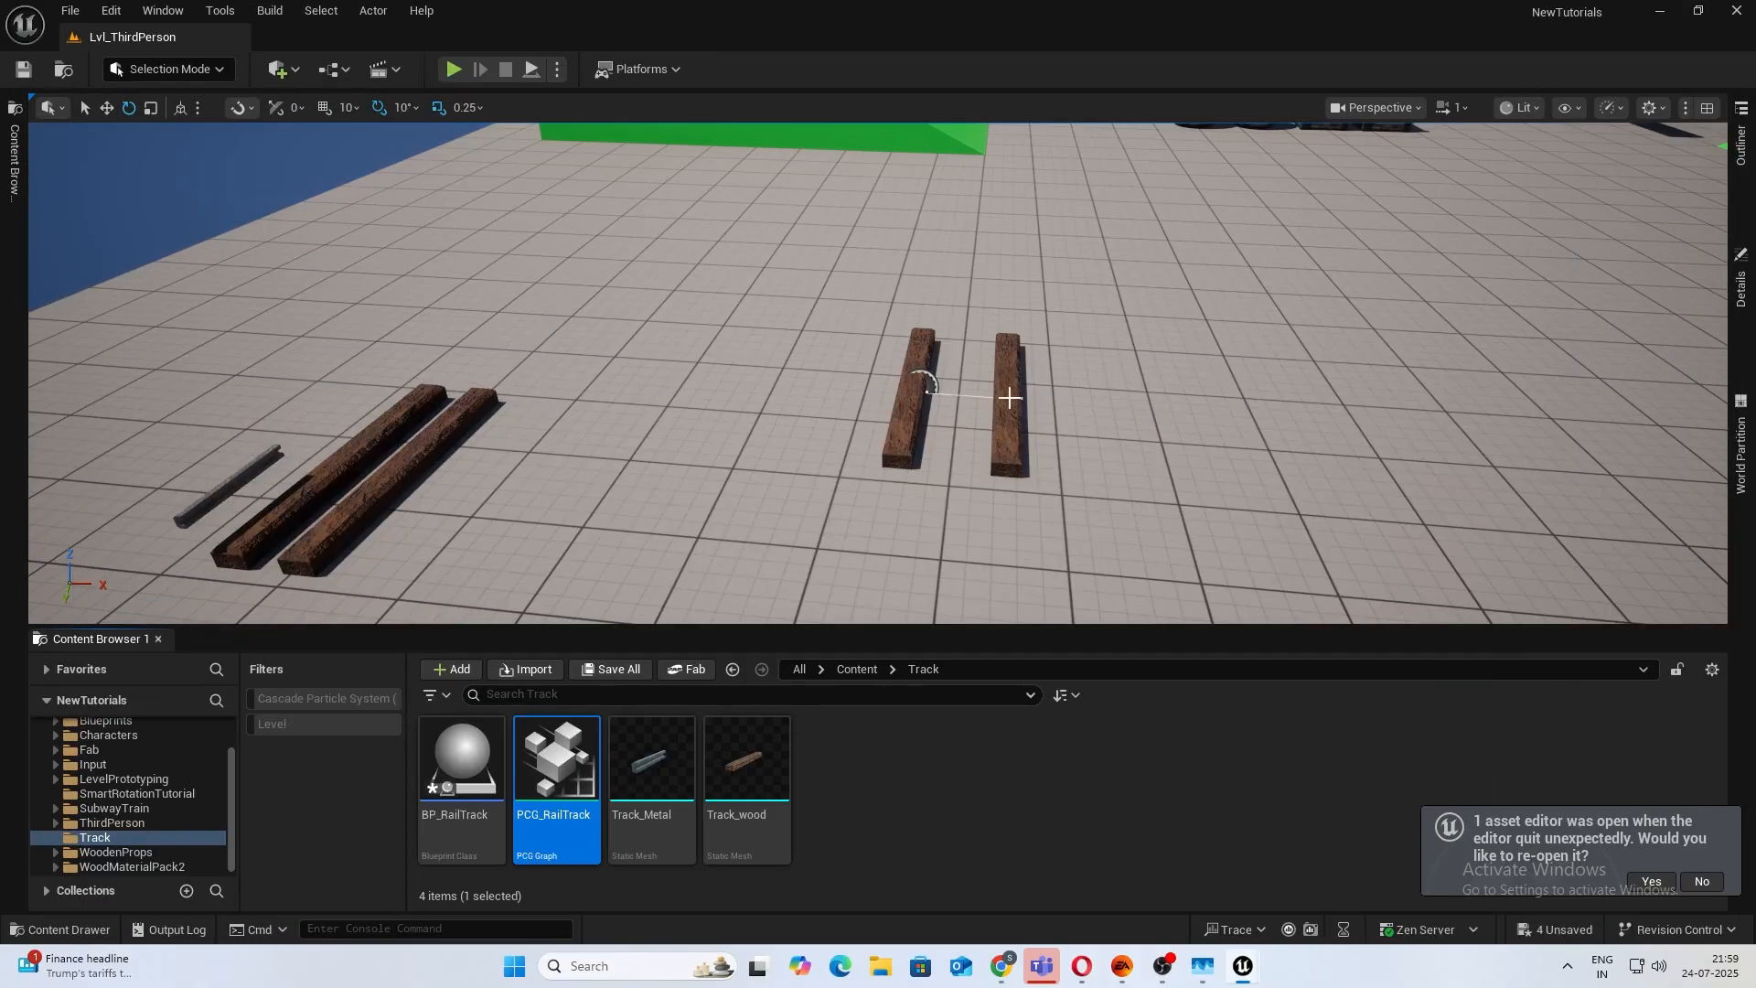
pyautogui.click(1023, 399)
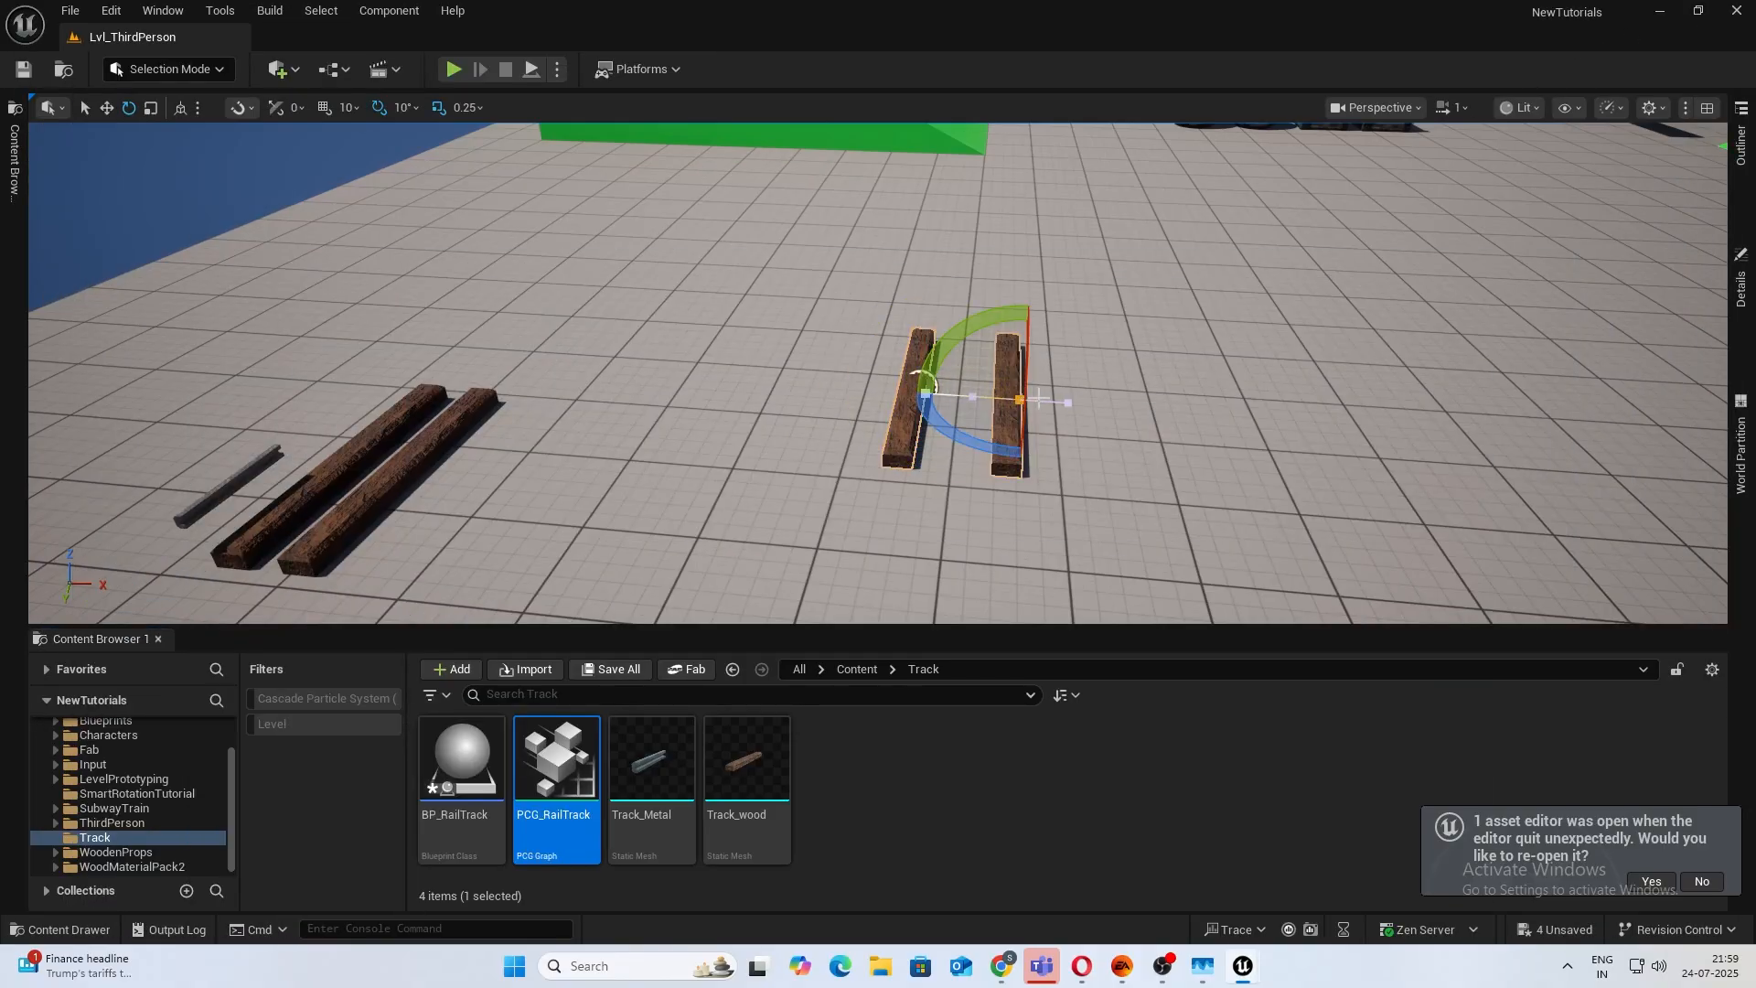
pyautogui.press('w')
pyautogui.moveTo(1055, 404); pyautogui.dragTo(1455, 408)
pyautogui.moveTo(1455, 408); pyautogui.dragTo(1510, 417, button='right')
pyautogui.moveTo(990, 406); pyautogui.dragTo(1221, 421)
# Examine the spacing of the spawned sleepers in the level and the Distance Increment setting of the Spline Sampler in PCG_RailTrack.
pyautogui.moveTo(1222, 422); pyautogui.dragTo(1409, 457, button='right')
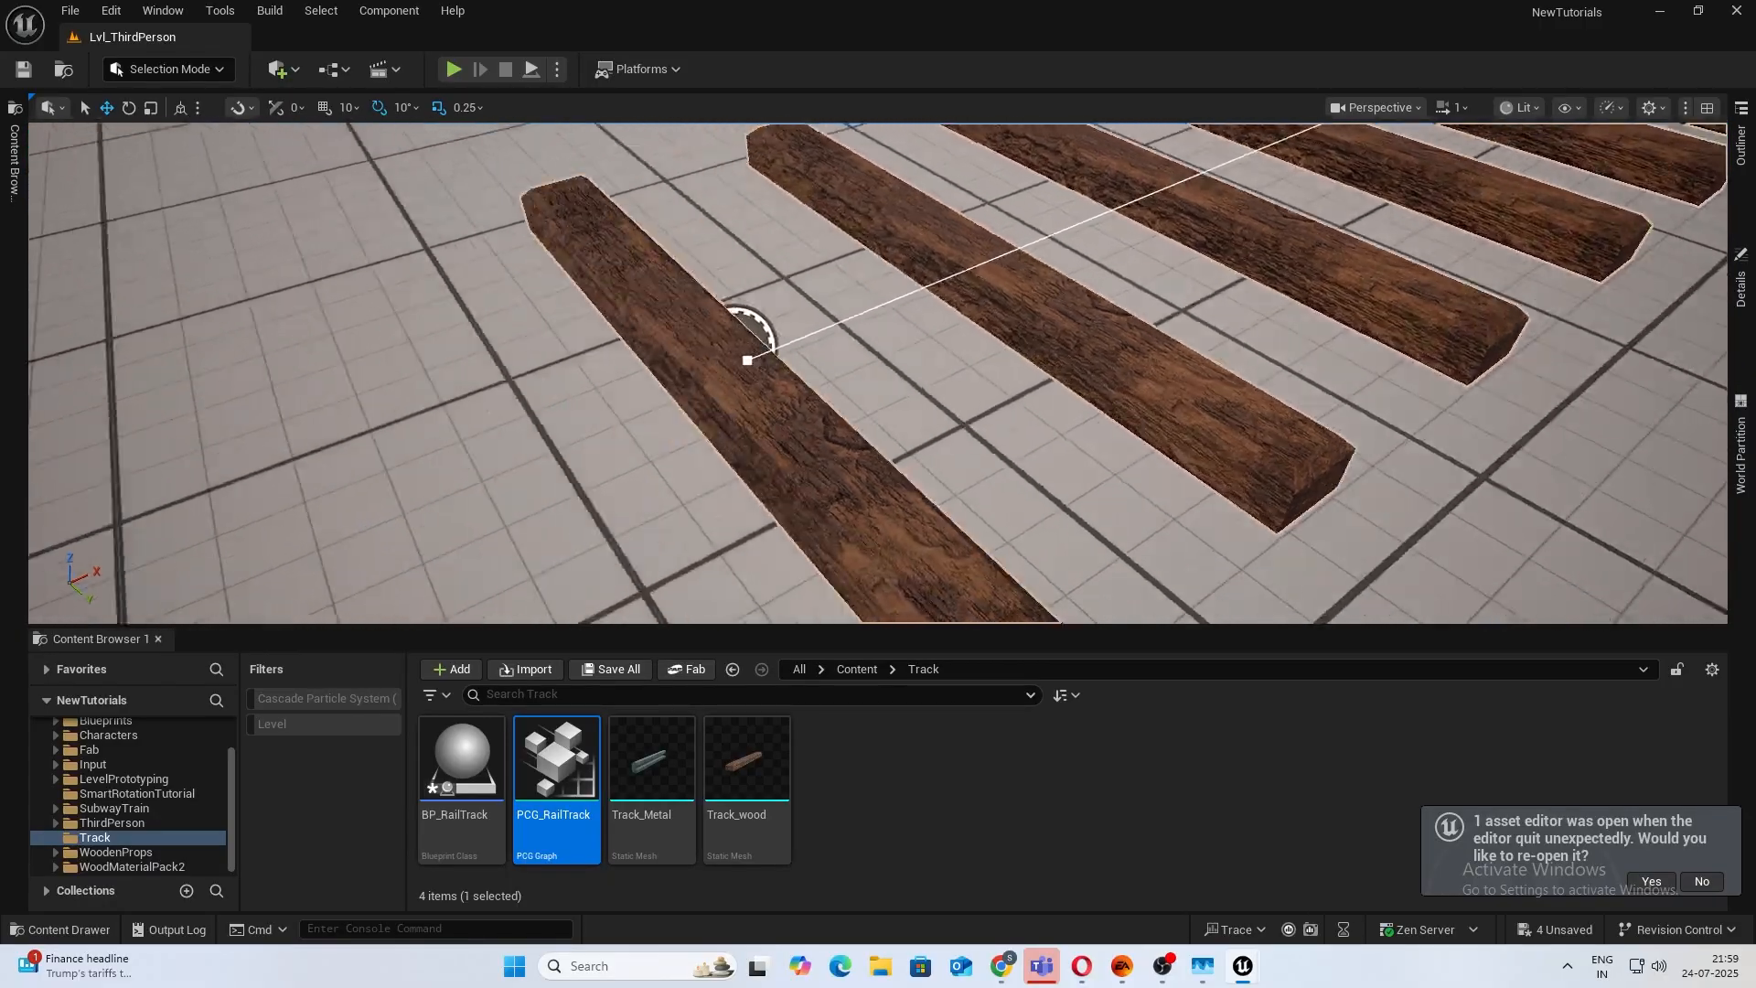
pyautogui.moveTo(631, 315); pyautogui.dragTo(814, 263, button='right')
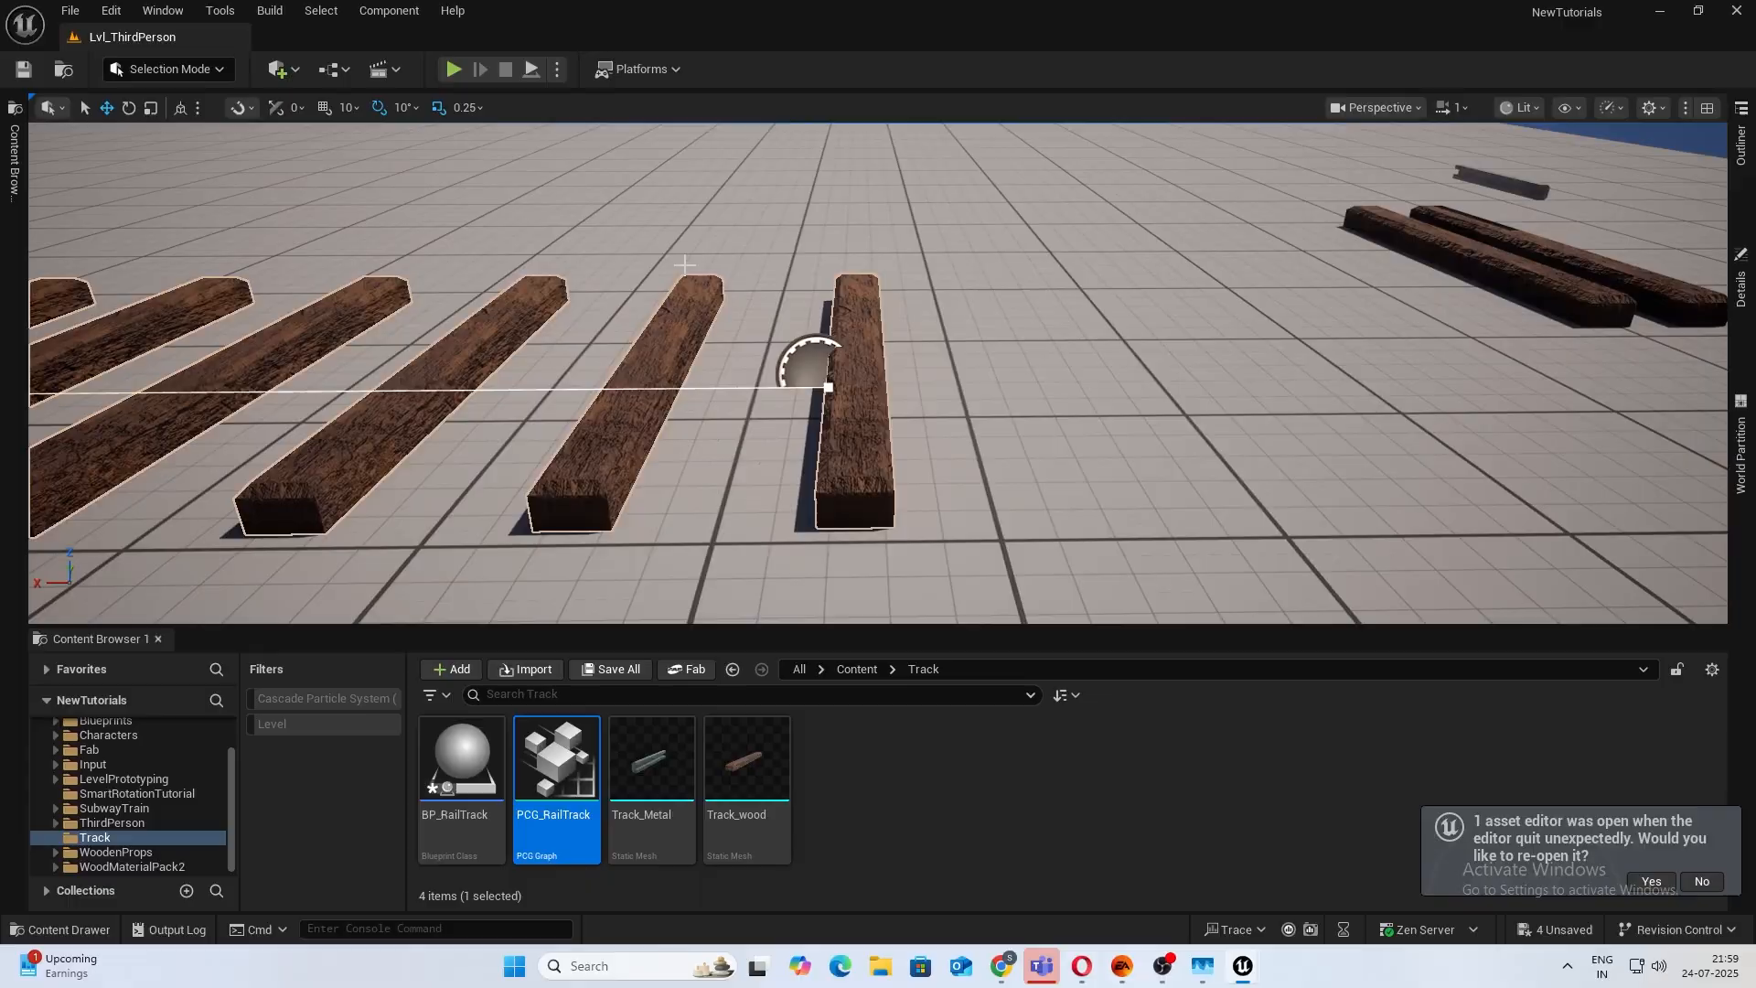
pyautogui.moveTo(686, 267); pyautogui.dragTo(96, 289, button='right')
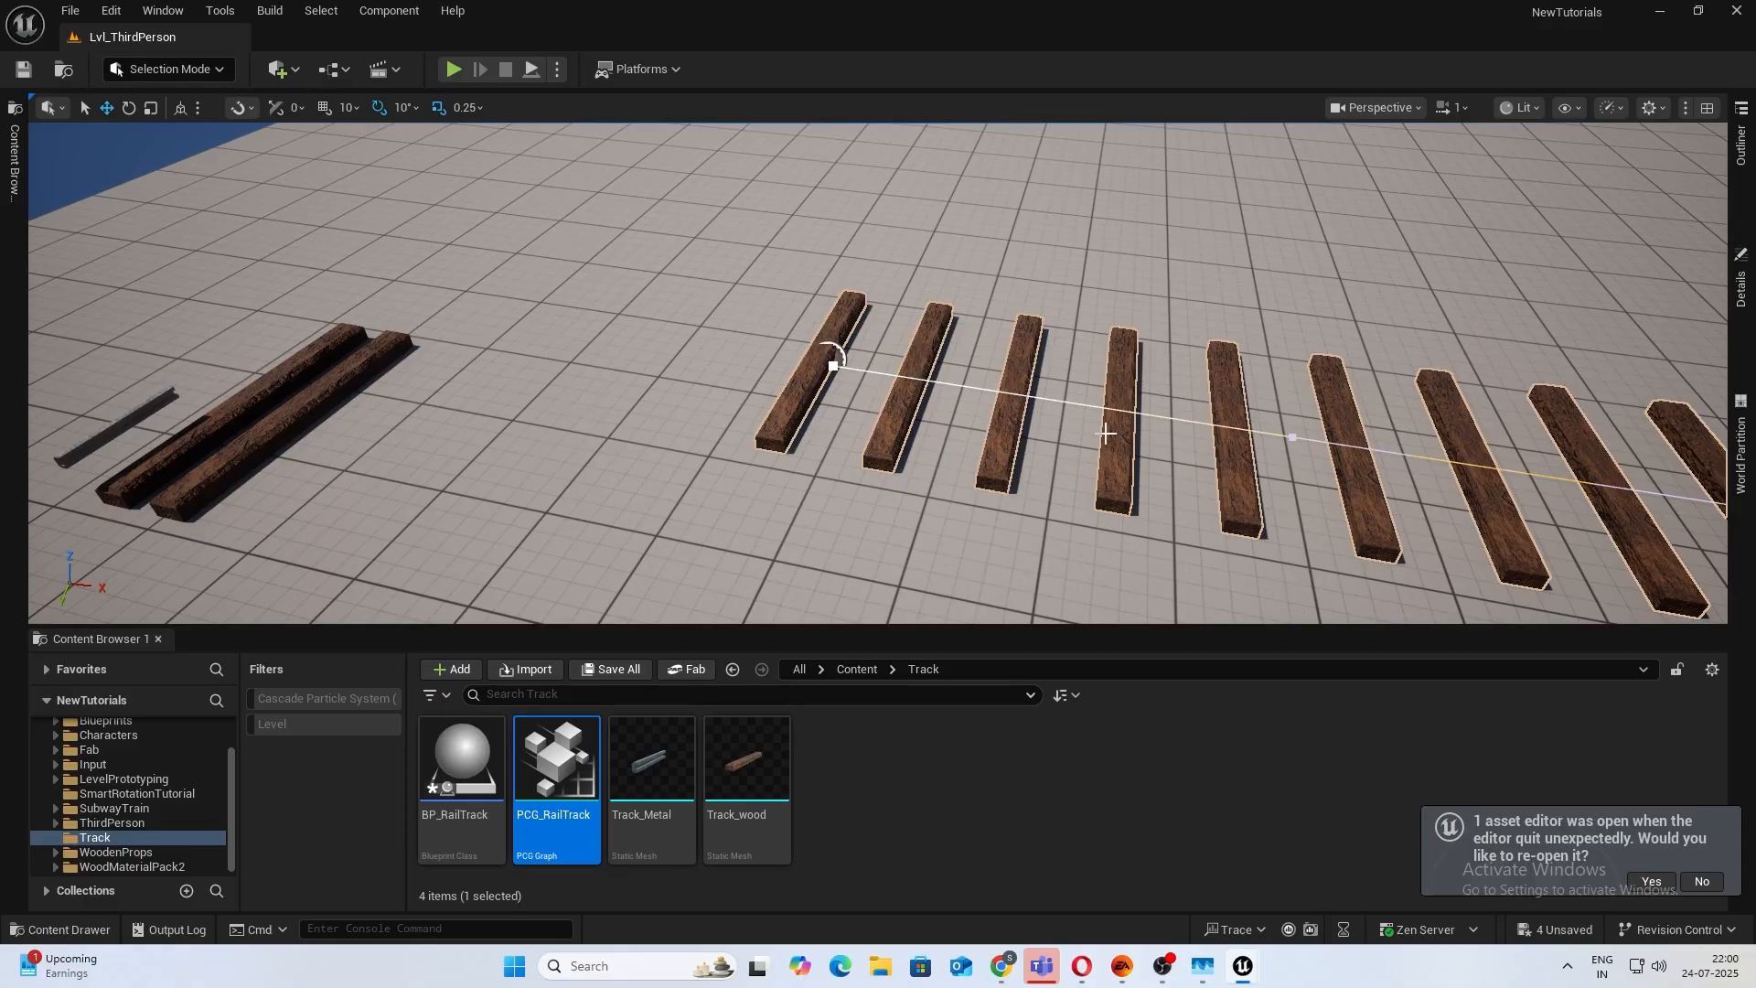
pyautogui.moveTo(1184, 448)
pyautogui.mouseDown(button='right')
pyautogui.moveTo(1235, 448)
pyautogui.moveTo(1097, 439)
pyautogui.moveTo(1317, 430)
pyautogui.moveTo(1510, 371)
pyautogui.moveTo(1281, 403)
pyautogui.moveTo(1326, 448)
pyautogui.moveTo(1340, 503)
pyautogui.moveTo(1180, 444)
pyautogui.mouseUp(button='right')
pyautogui.moveTo(1100, 494); pyautogui.dragTo(1153, 514, button='right')
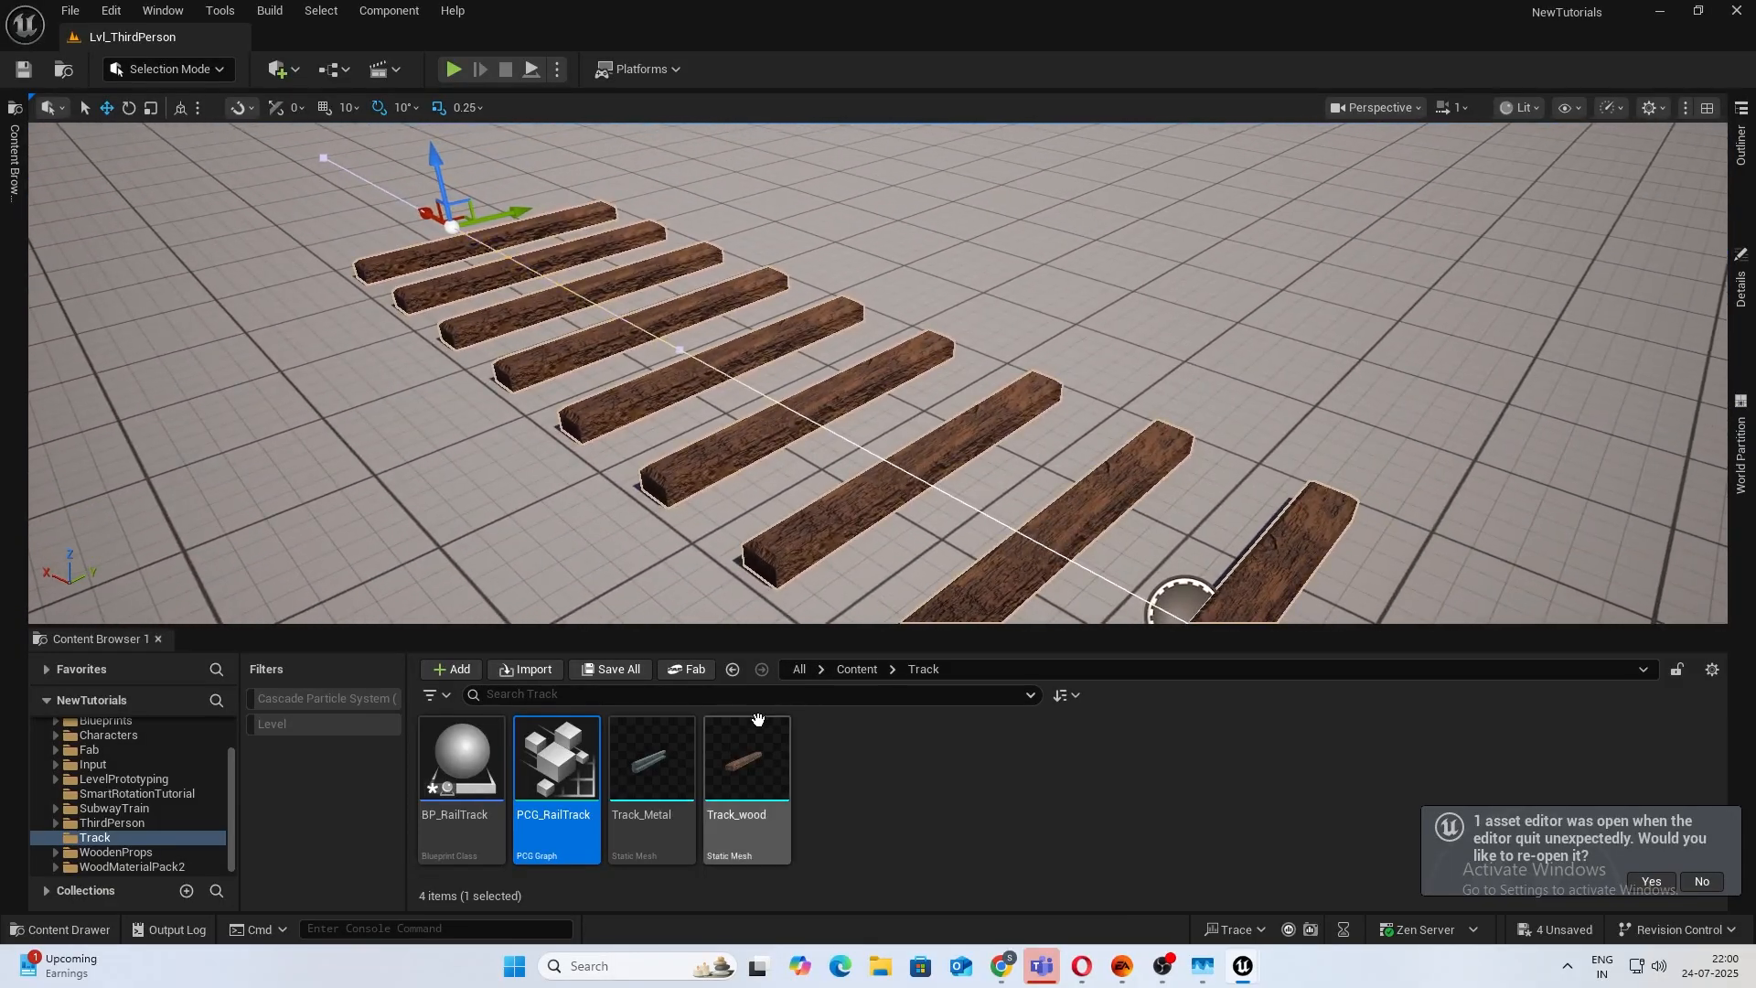
pyautogui.moveTo(773, 568); pyautogui.dragTo(969, 627, button='right')
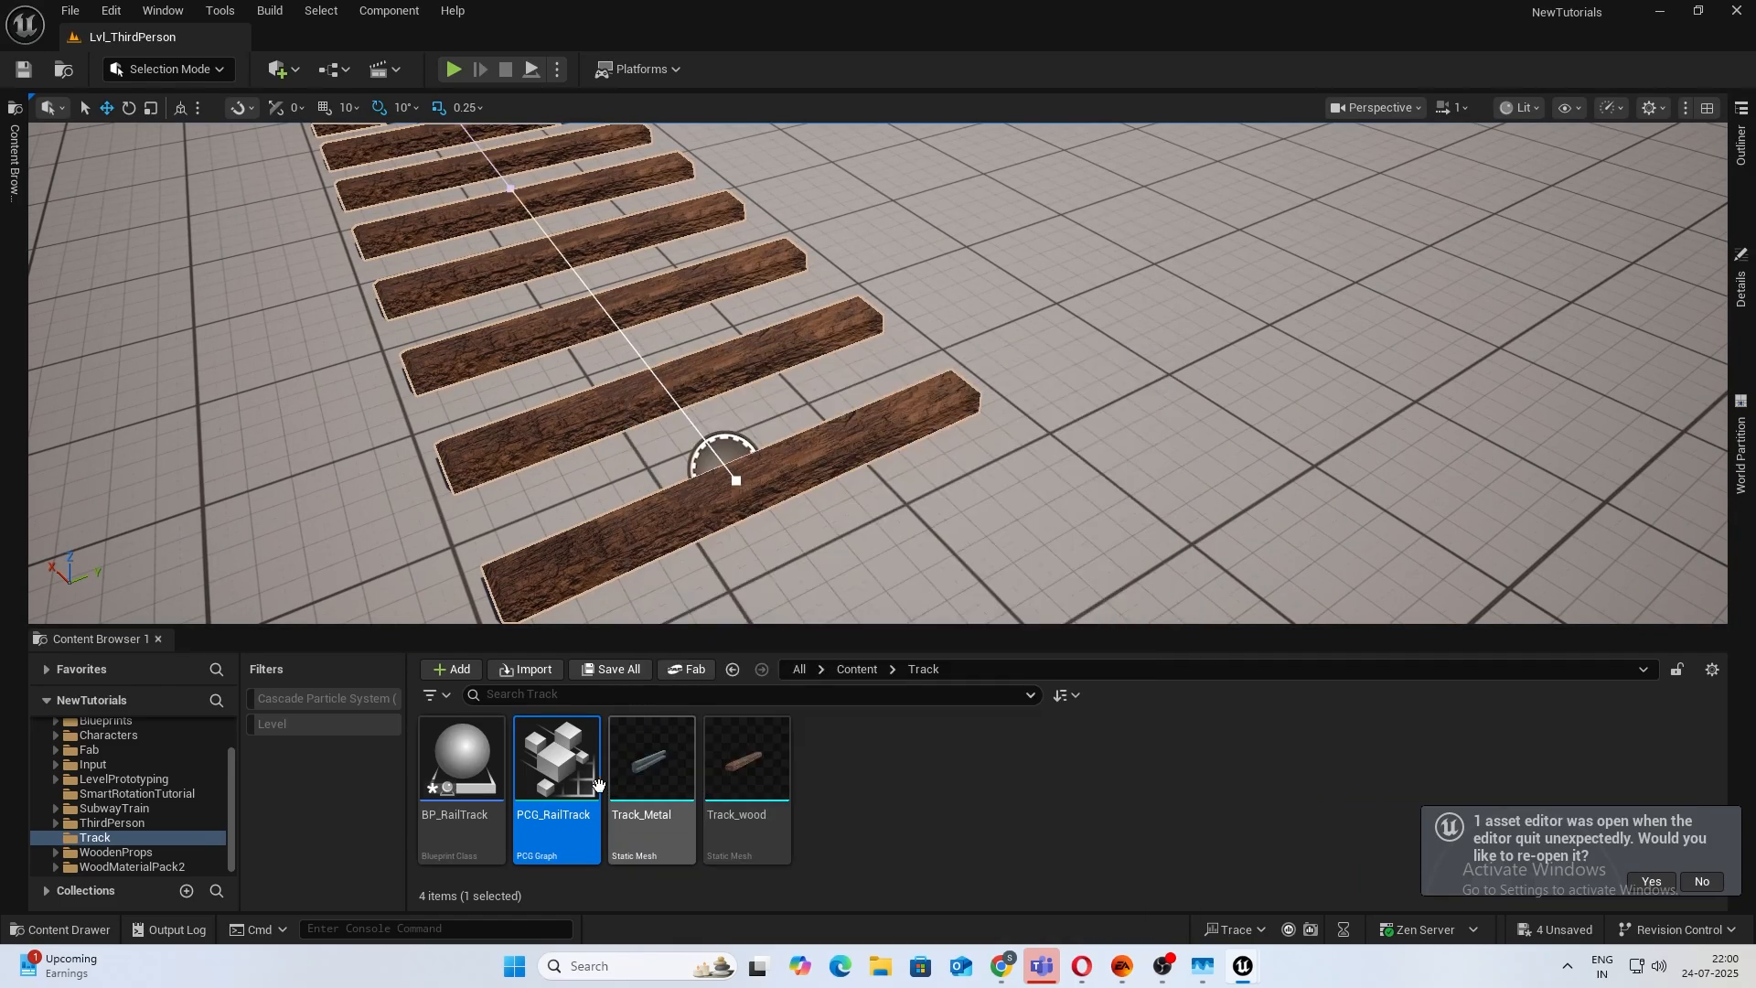
pyautogui.doubleClick(556, 759)
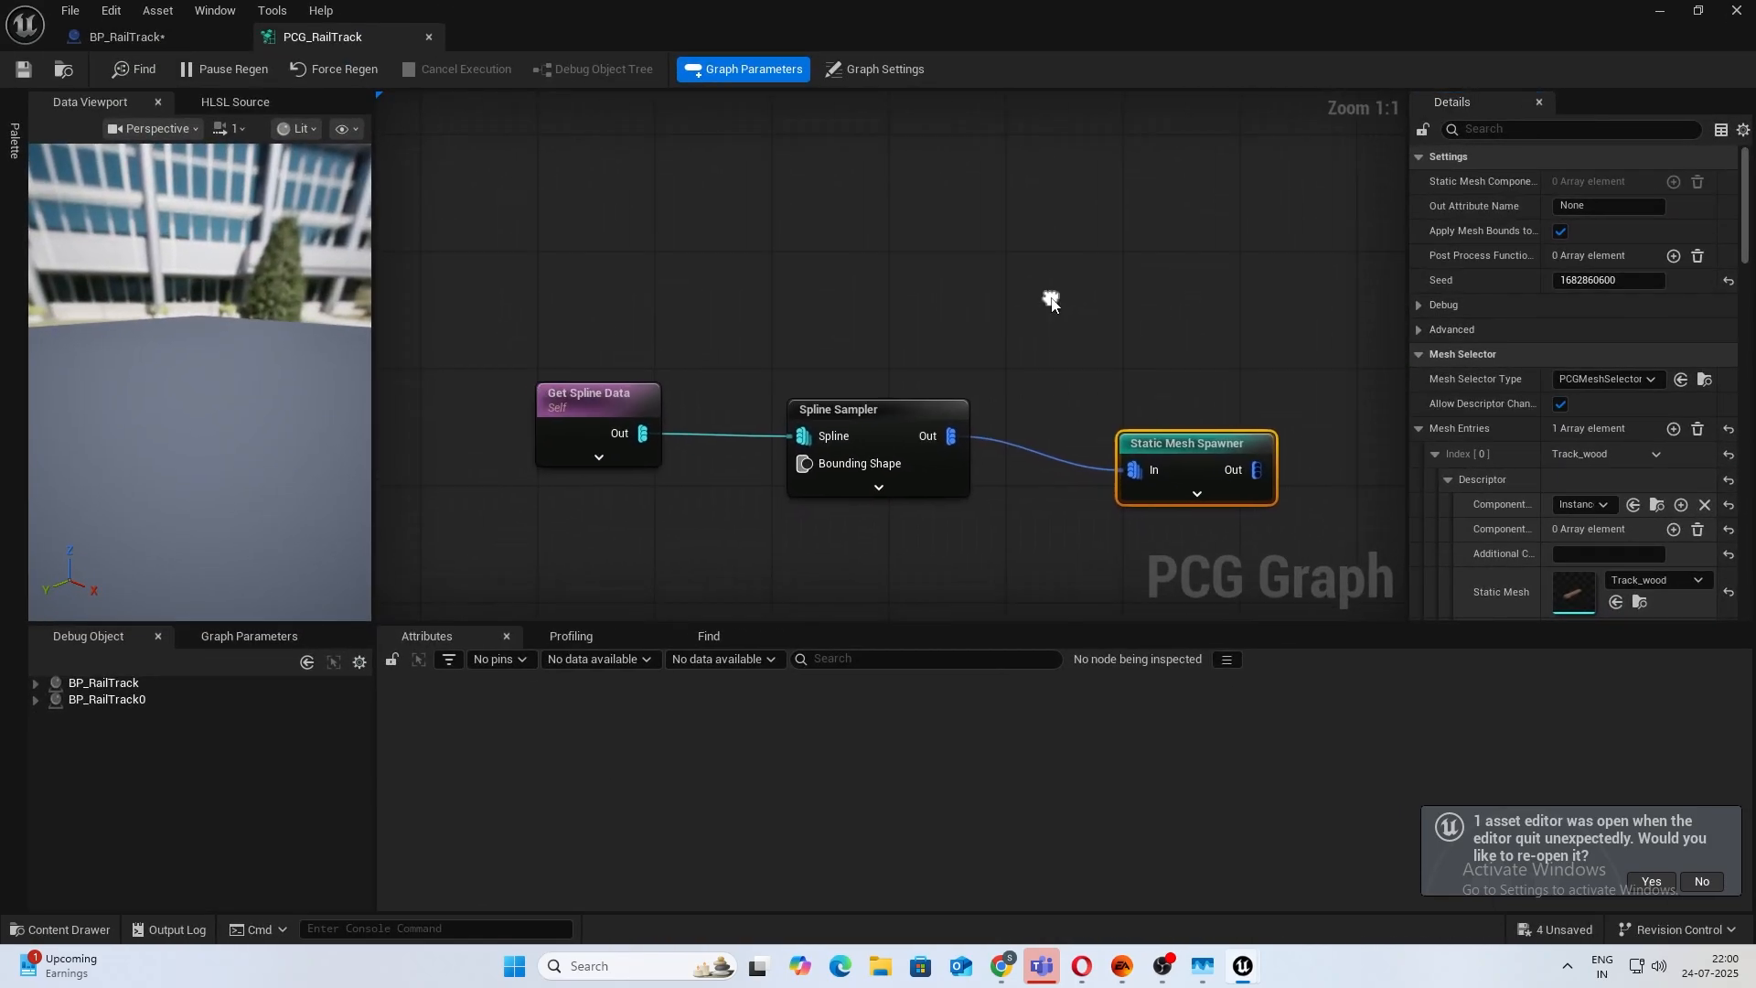
pyautogui.click(849, 494)
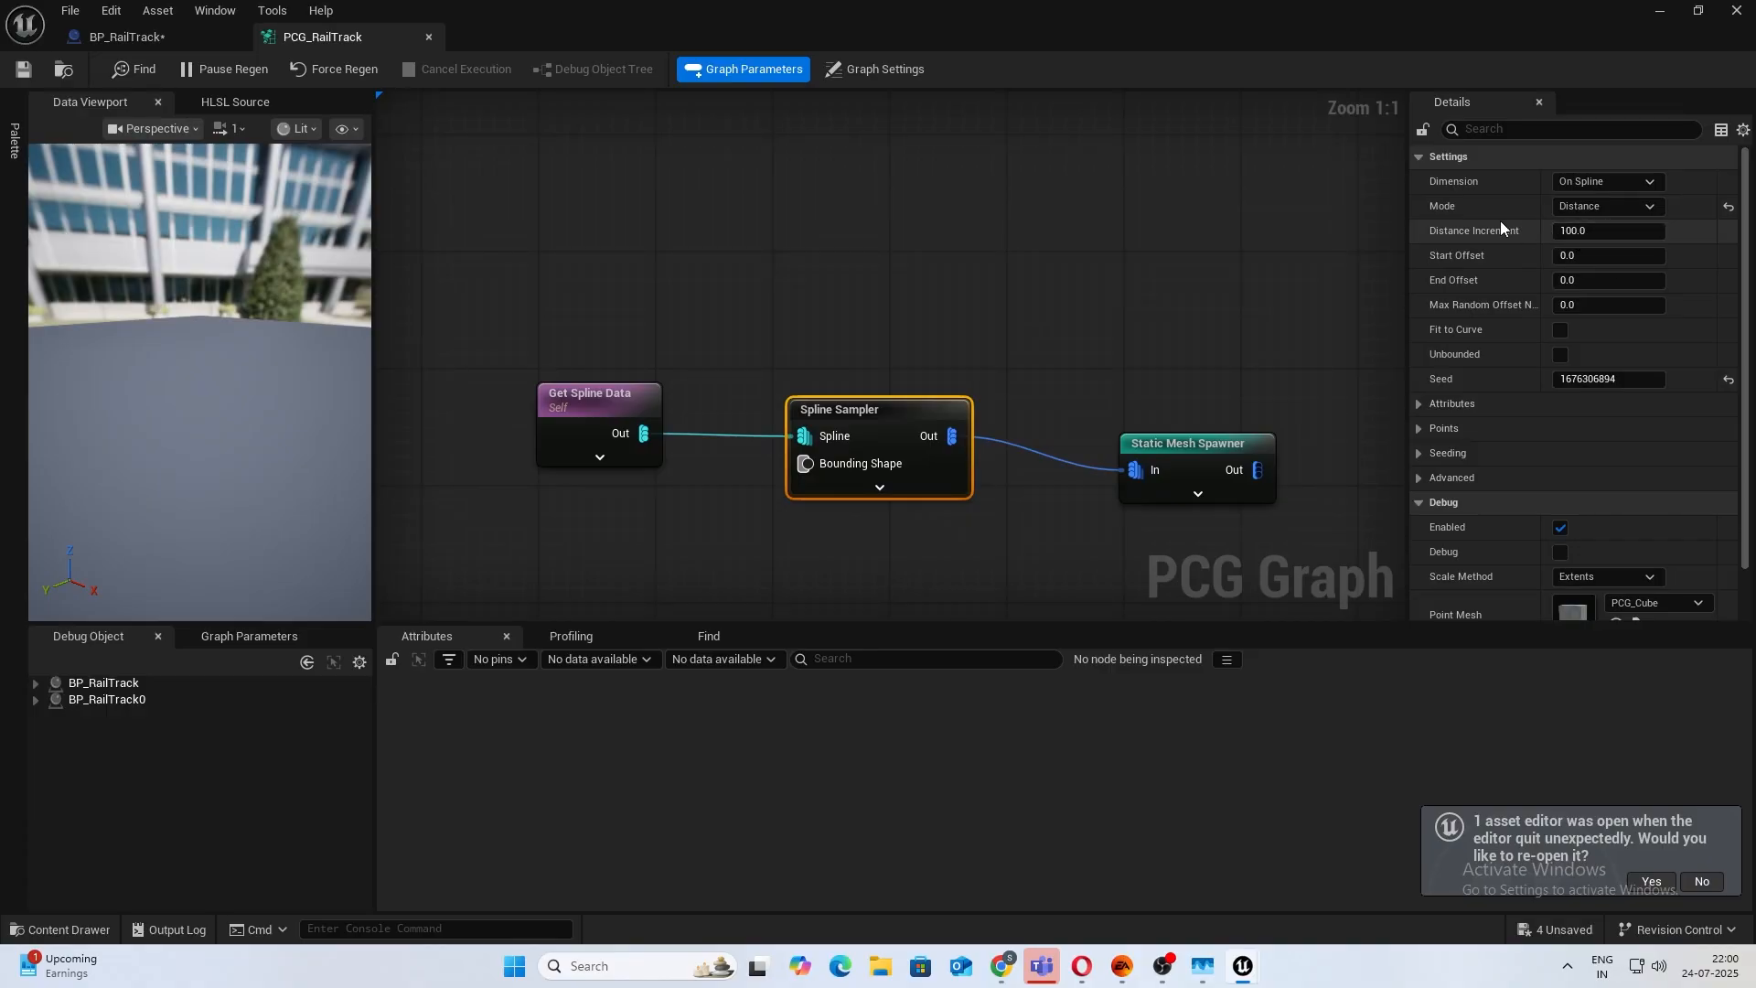
# Add an instance-editable Float variable named TrackDistance to the BP_RailTrack blueprint.
pyautogui.click(135, 36)
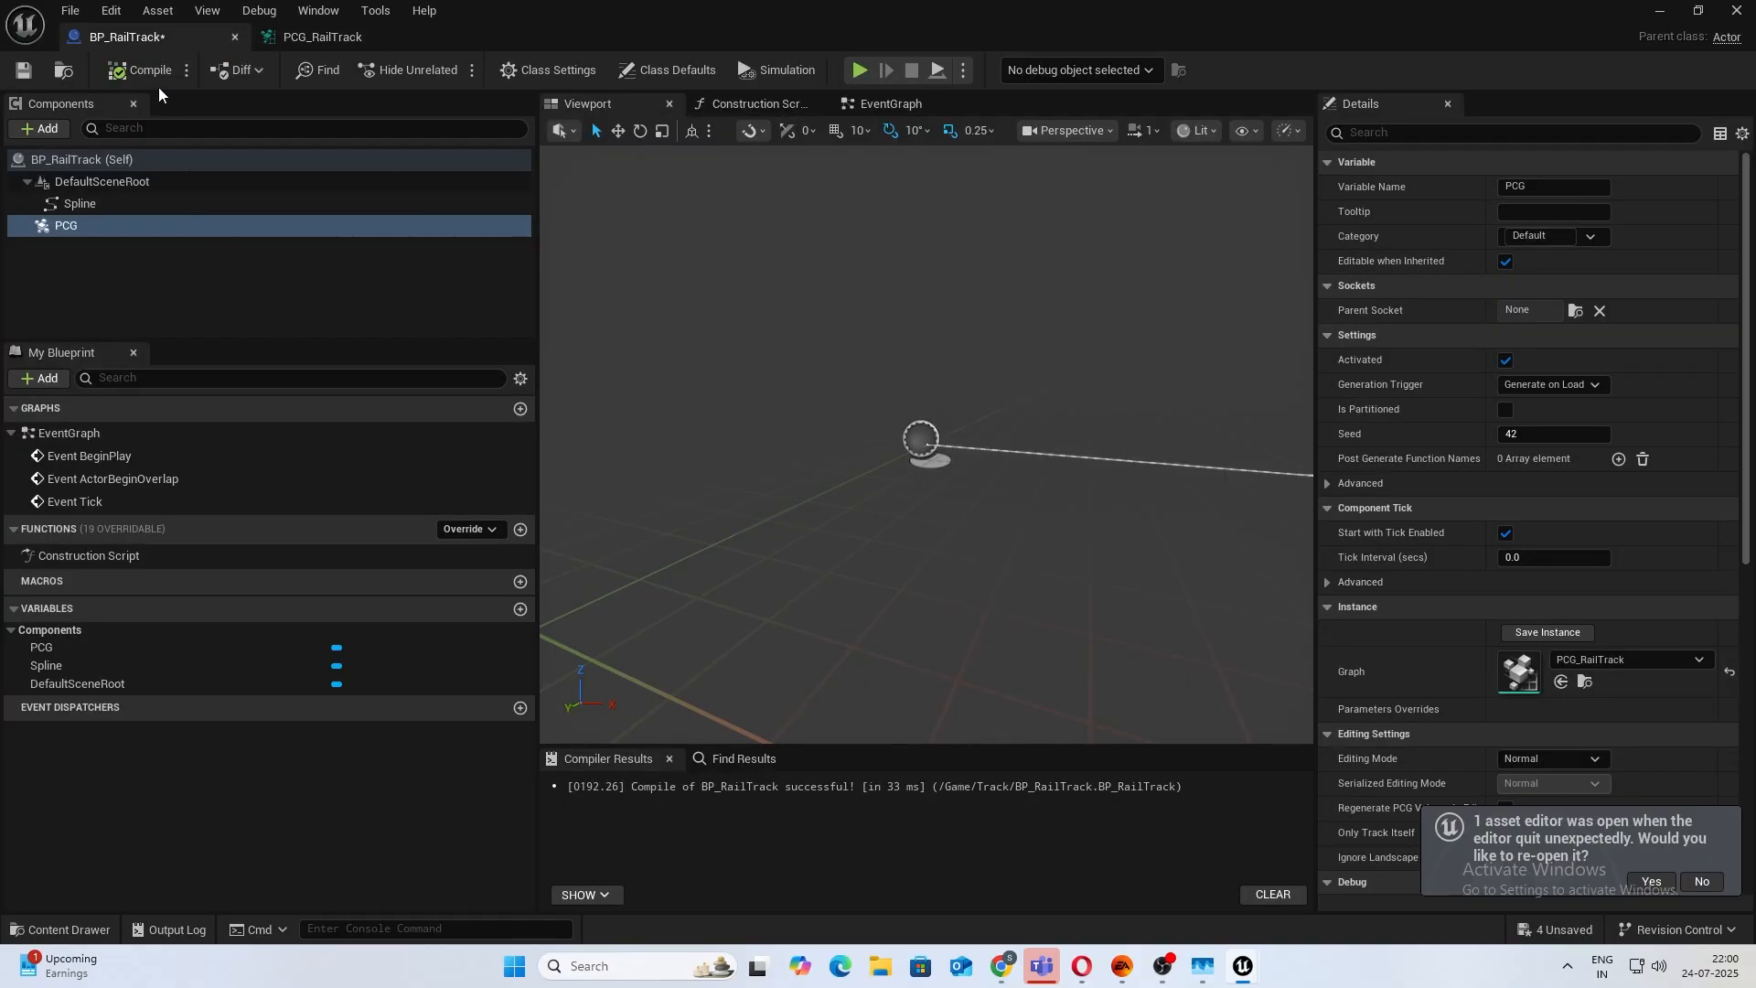
pyautogui.click(521, 608)
pyautogui.write('Tra')
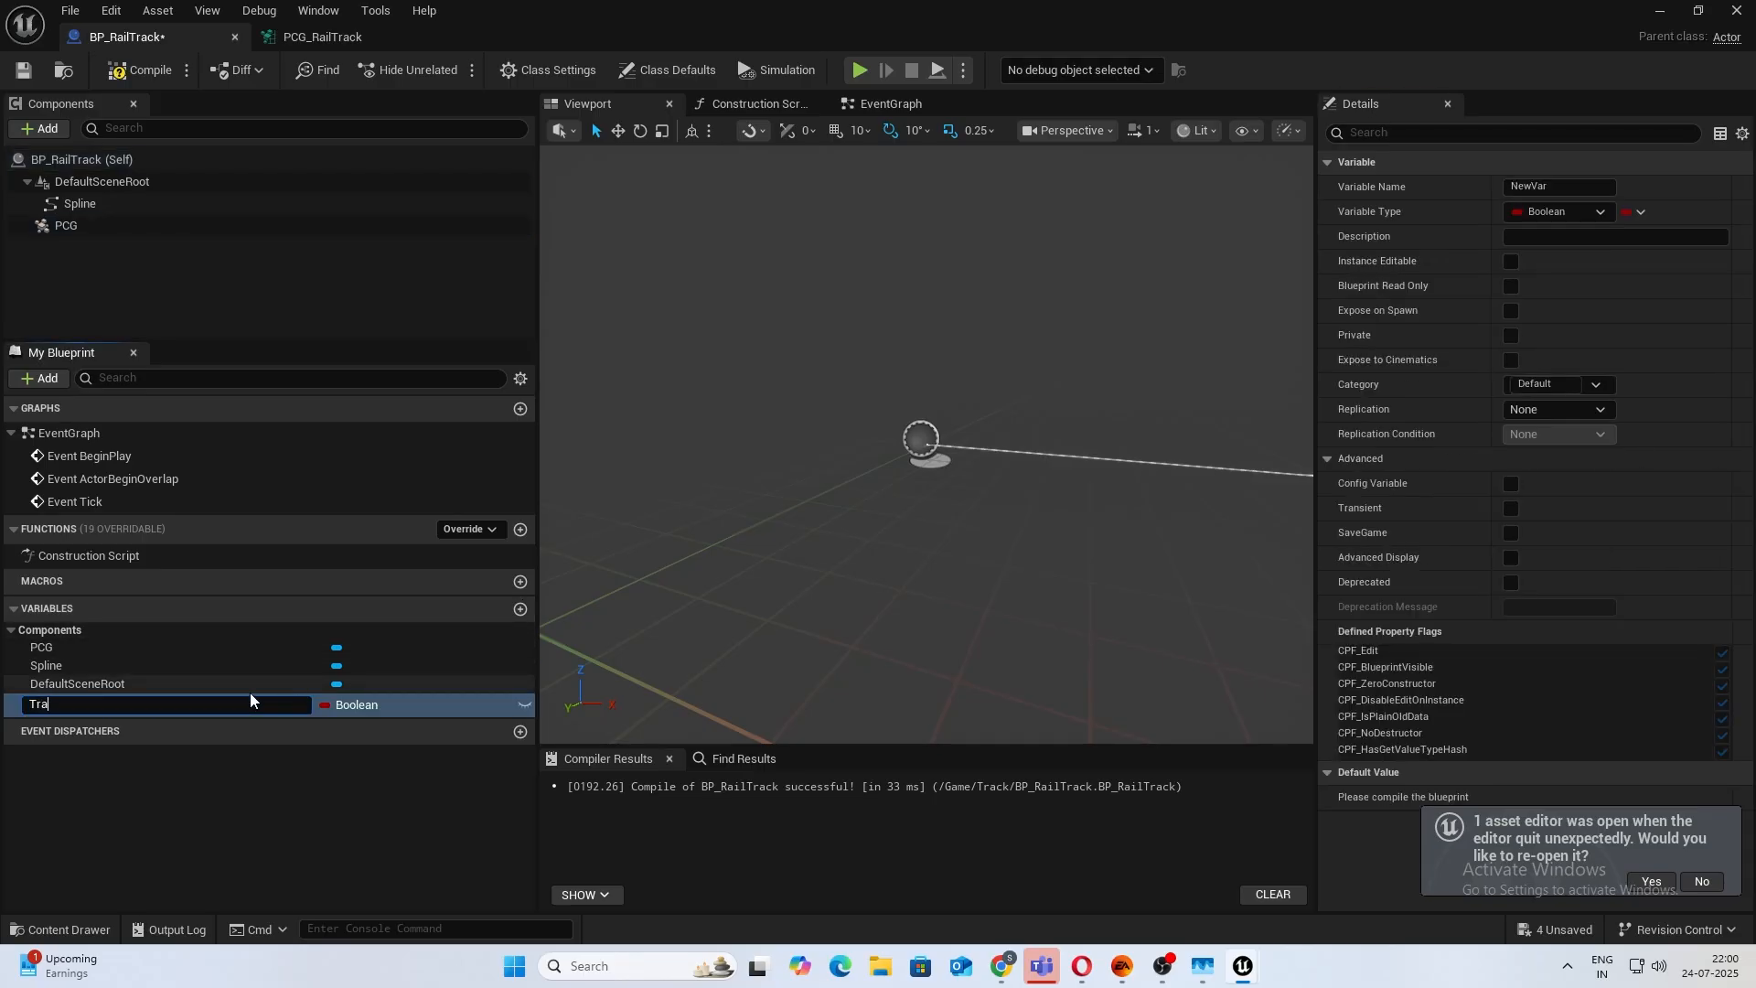
pyautogui.write('ckDistance')
pyautogui.press('Return')
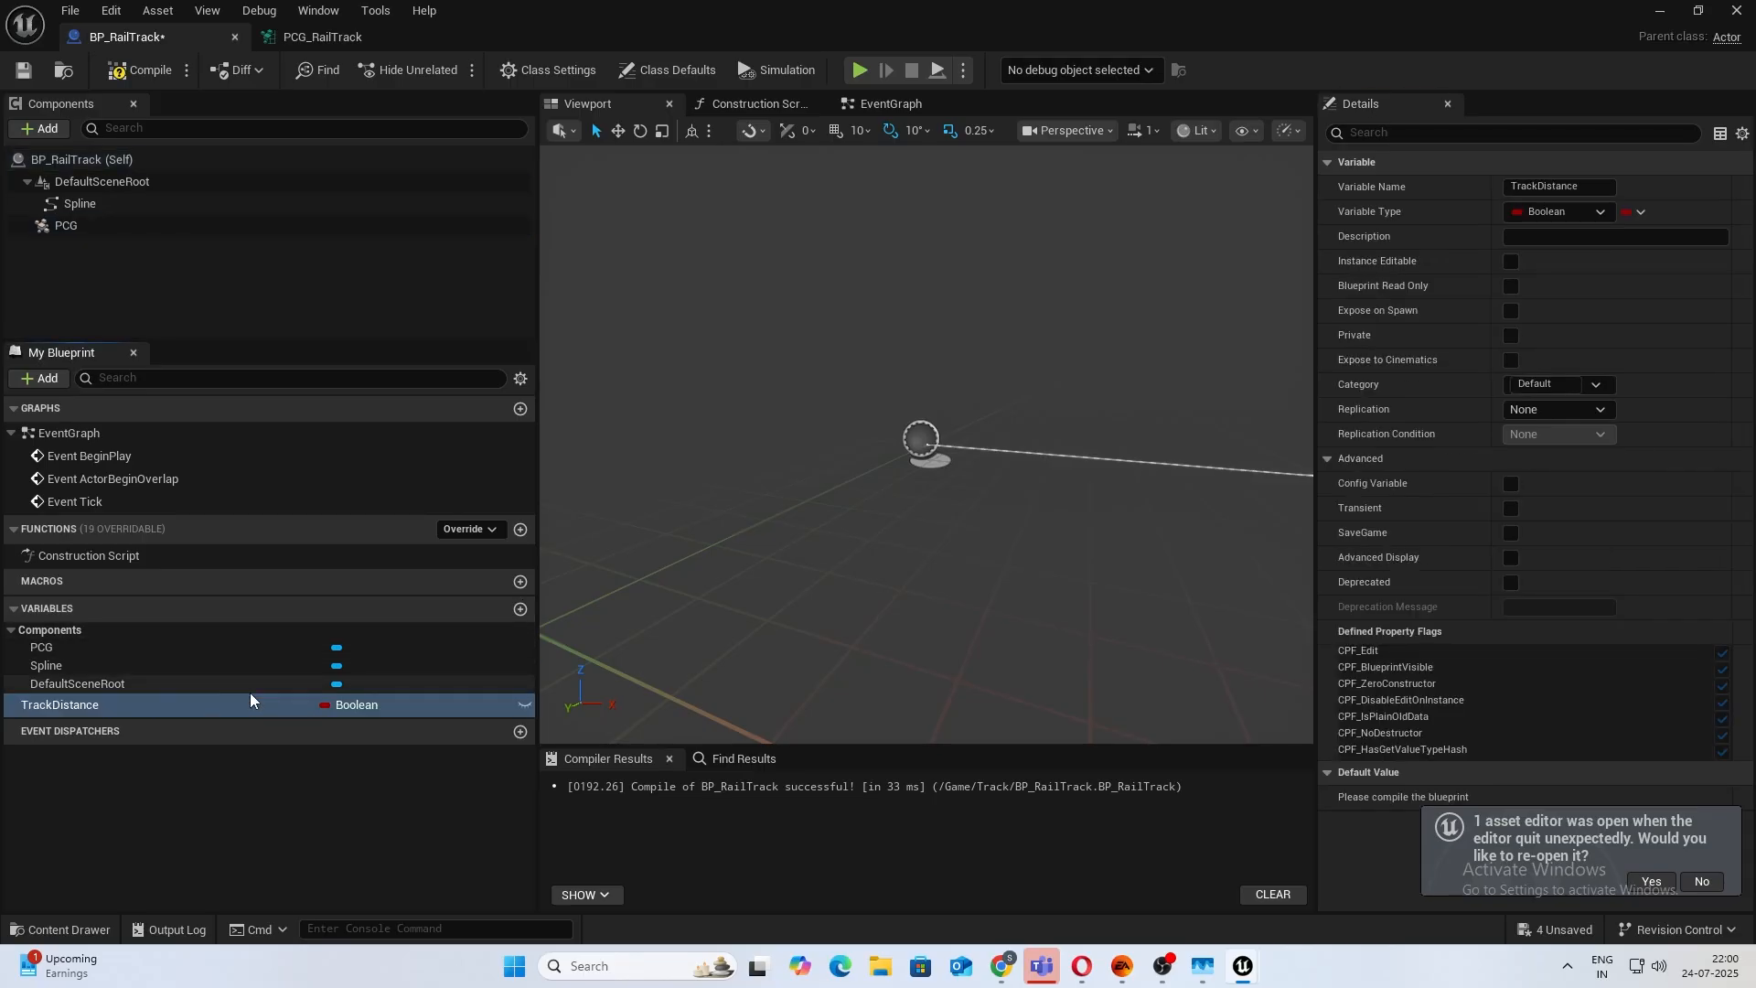
pyautogui.click(370, 705)
pyautogui.click(370, 434)
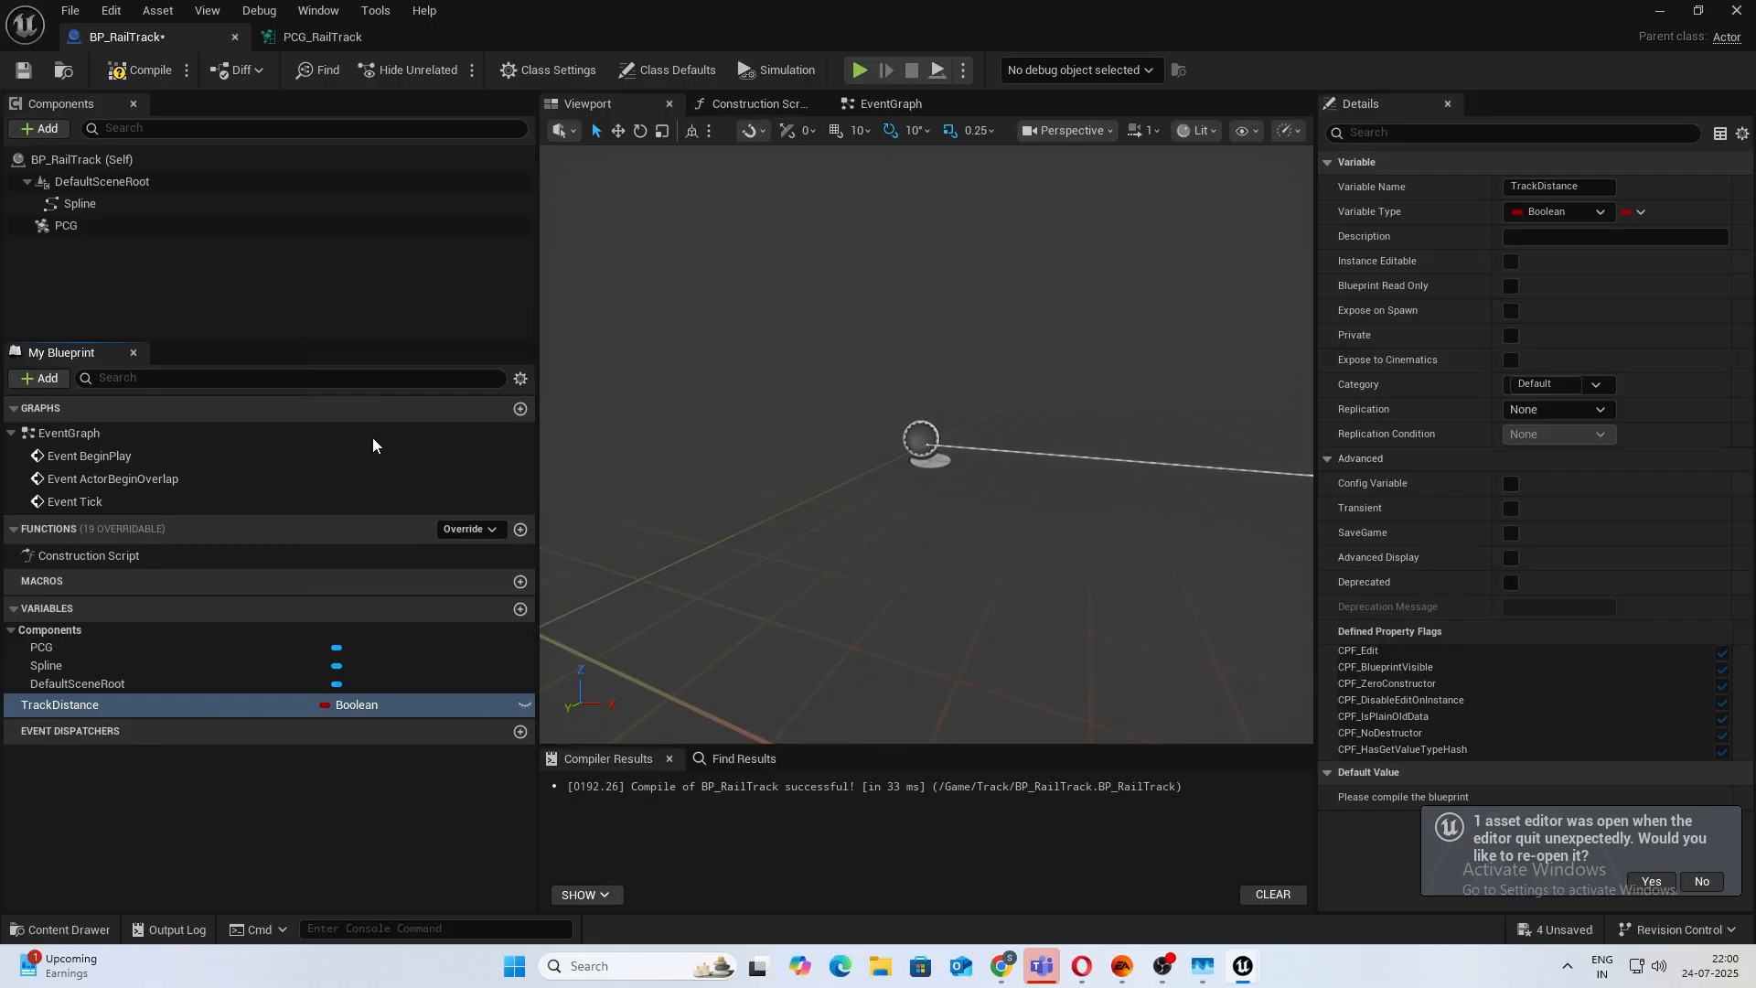
pyautogui.click(524, 706)
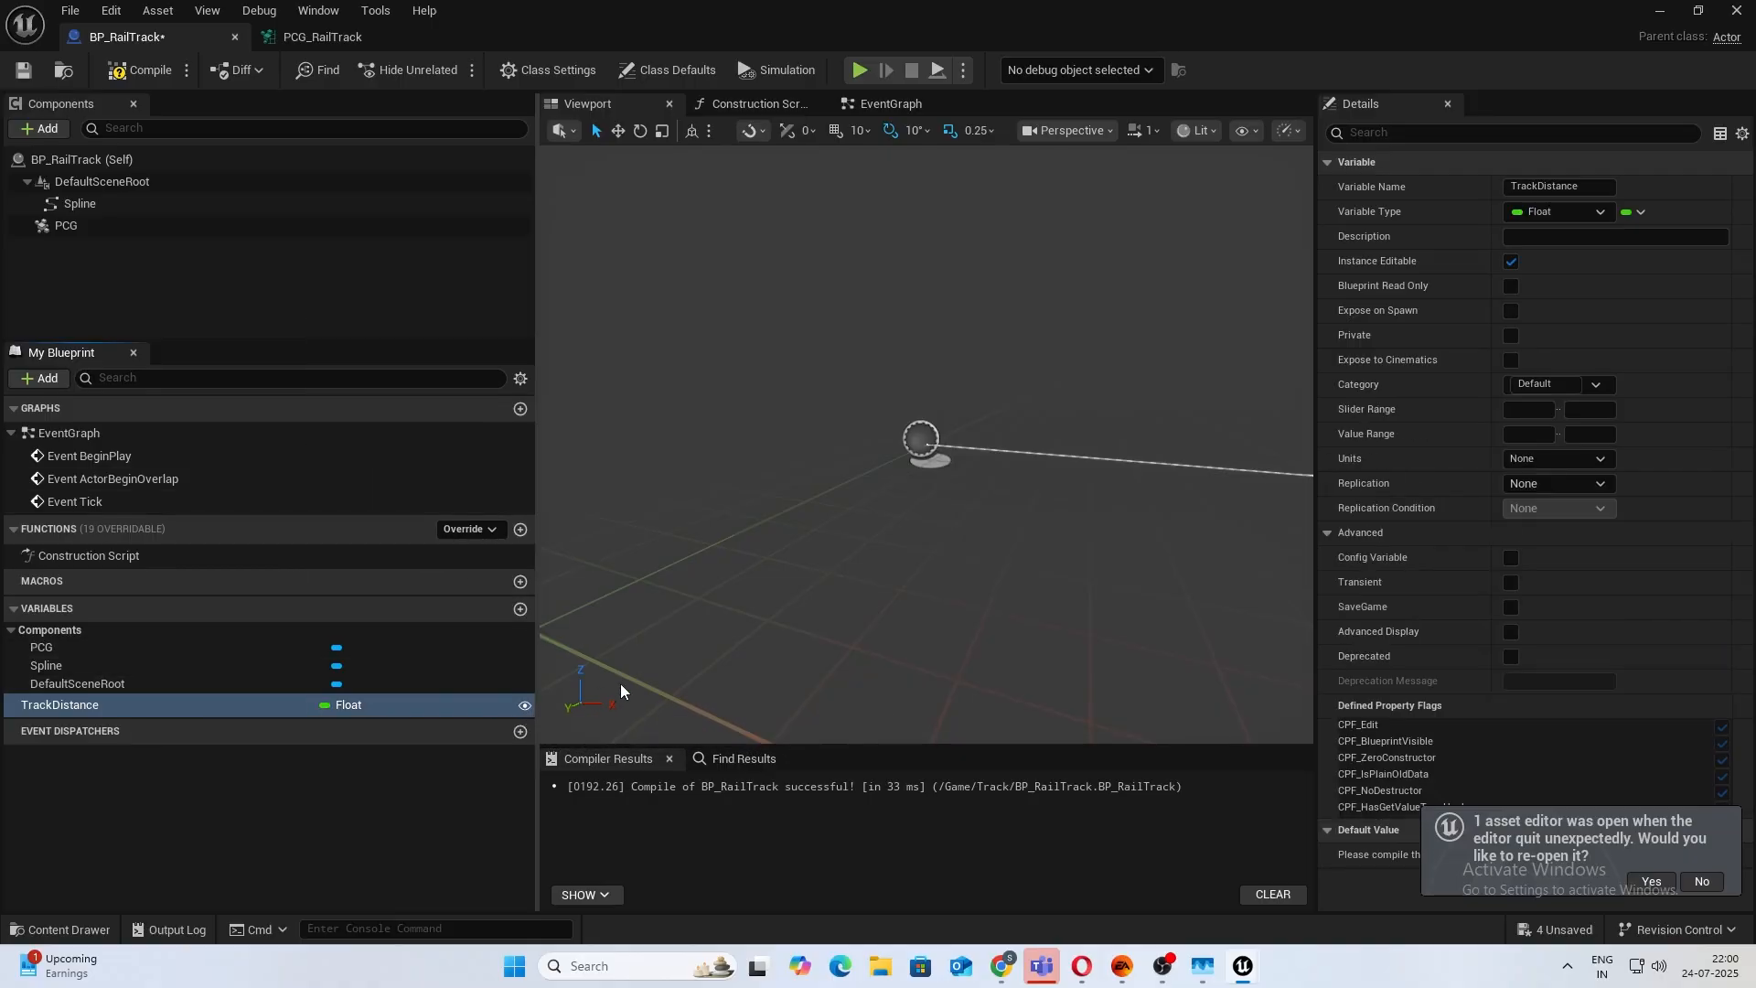
# Put the TrackDistance variable in a new category named Track Controls and compile the blueprint.
pyautogui.click(1535, 382)
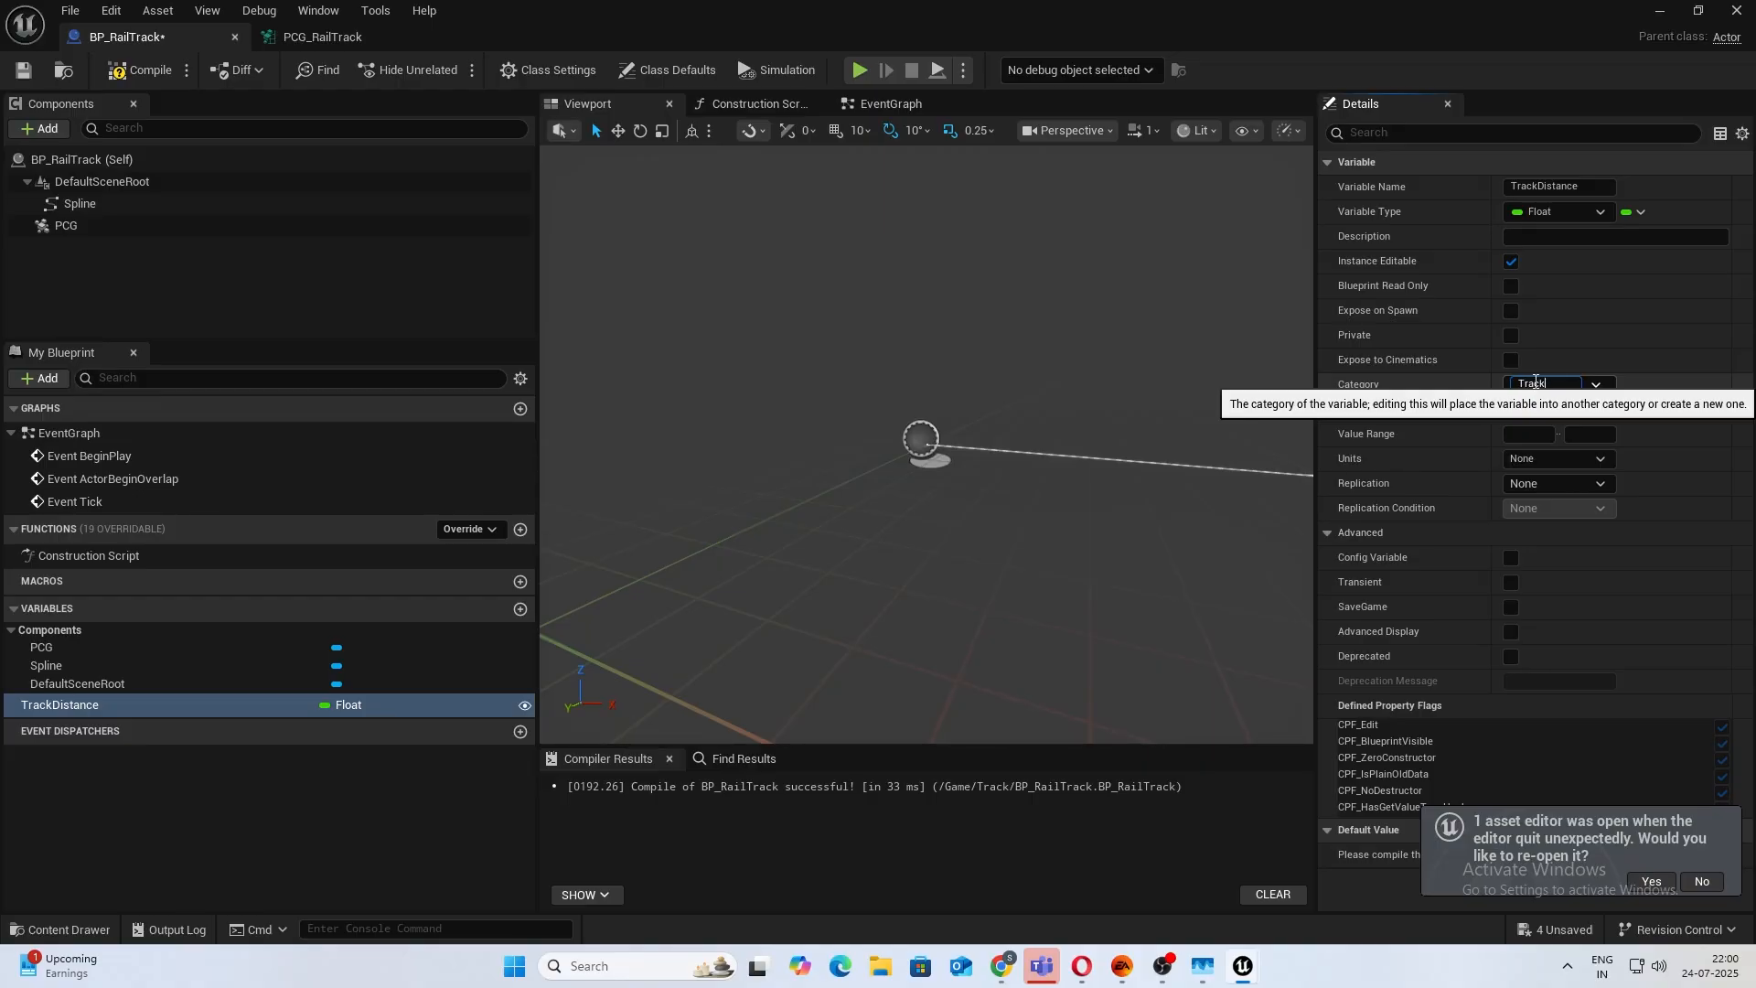
pyautogui.write('Track Controls')
pyautogui.press('Return')
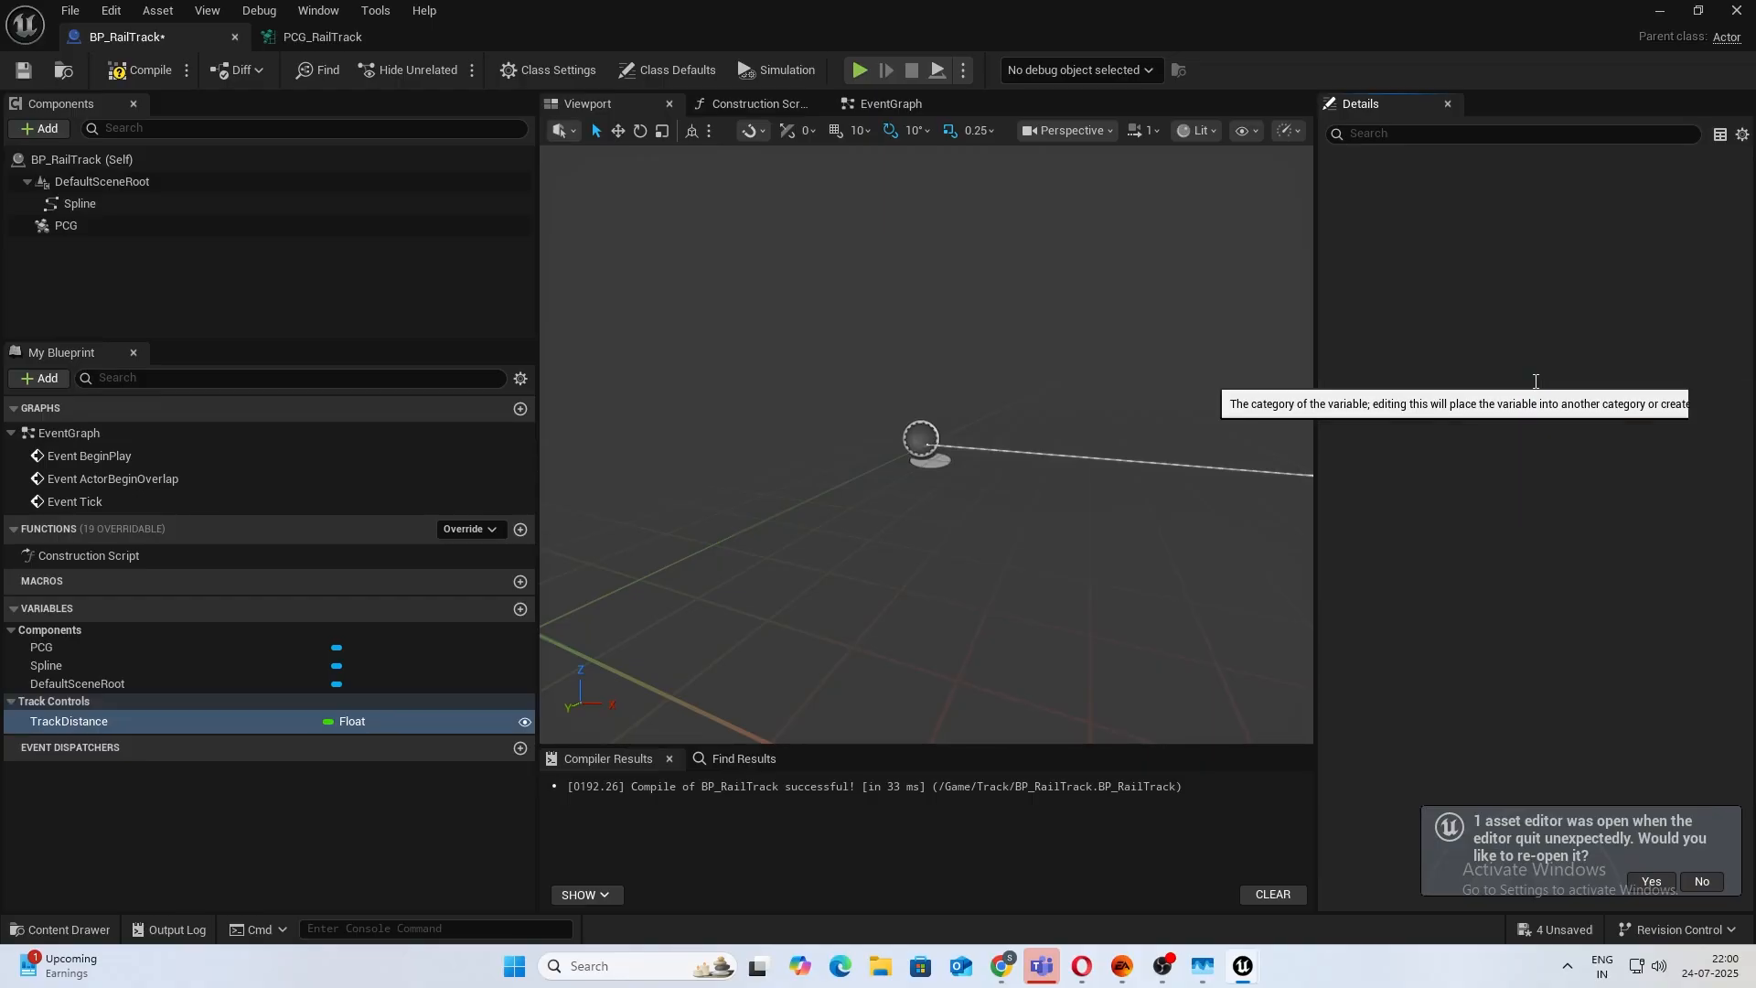
pyautogui.click(148, 69)
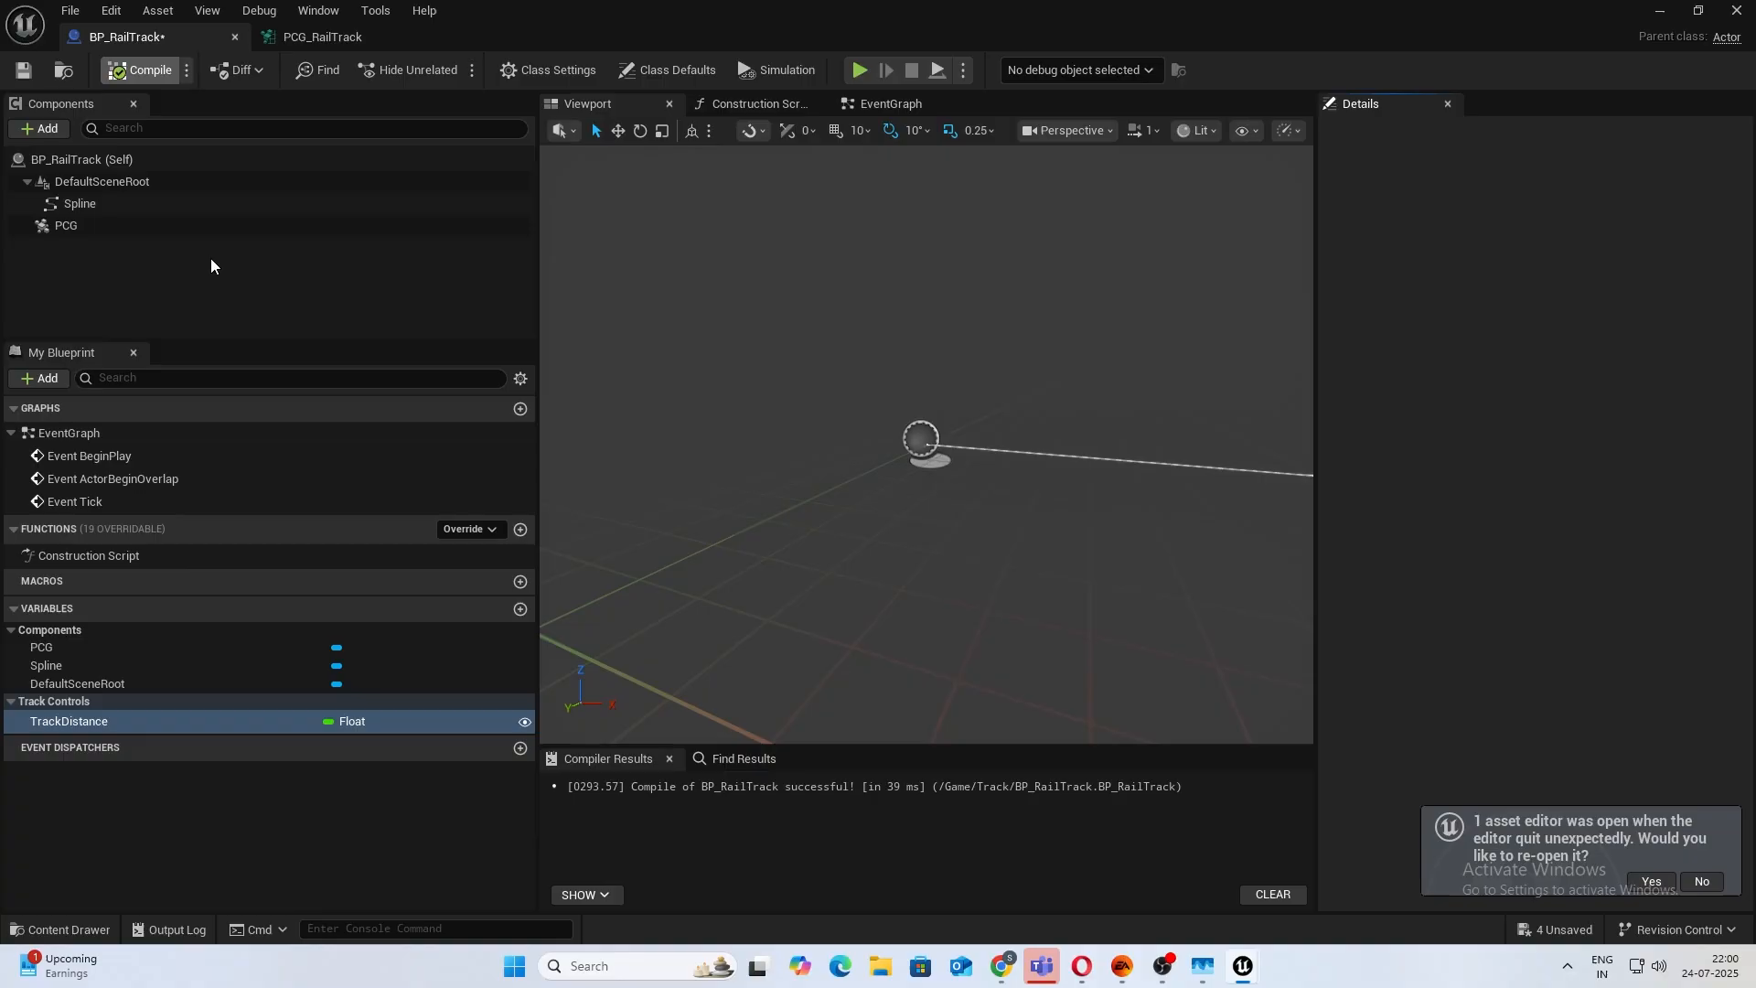
# Copy the name of the TrackDistance variable and expand the Spline Sampler's parameter pins in the PCG_RailTrack graph.
pyautogui.click(157, 721)
pyautogui.click(138, 722)
pyautogui.hotkey('ctrl', 'c')
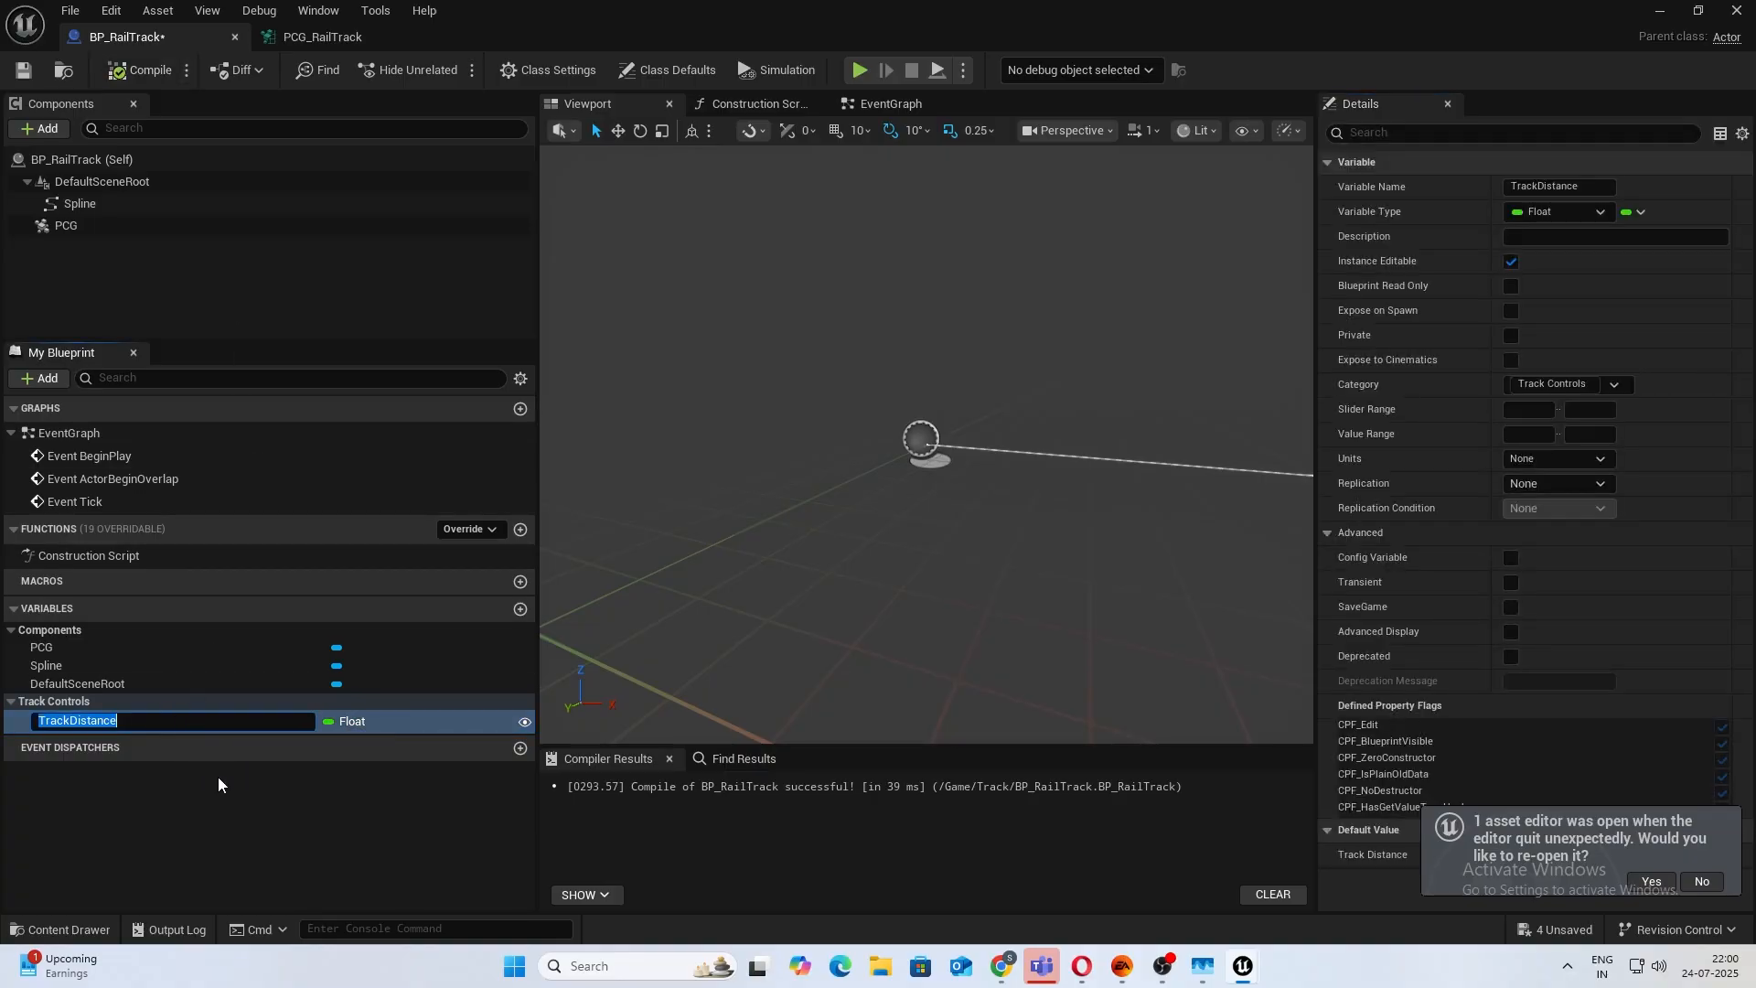
pyautogui.click(320, 36)
pyautogui.moveTo(737, 373); pyautogui.dragTo(749, 151, button='right')
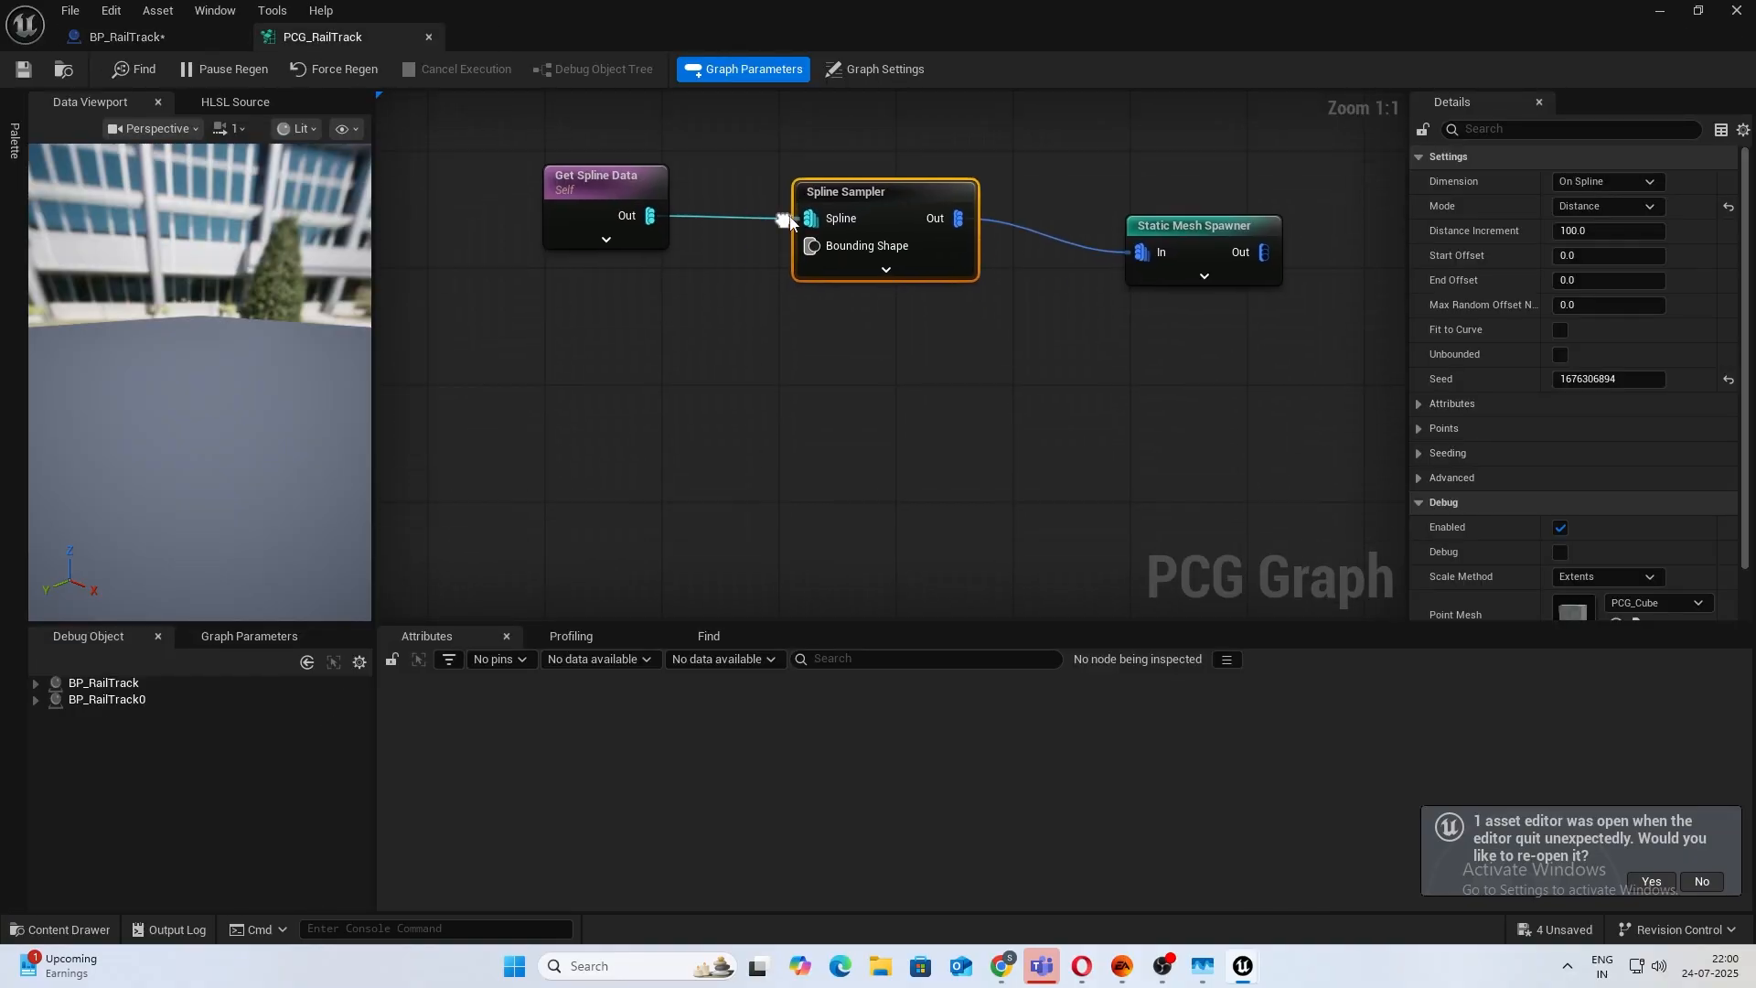
pyautogui.click(890, 266)
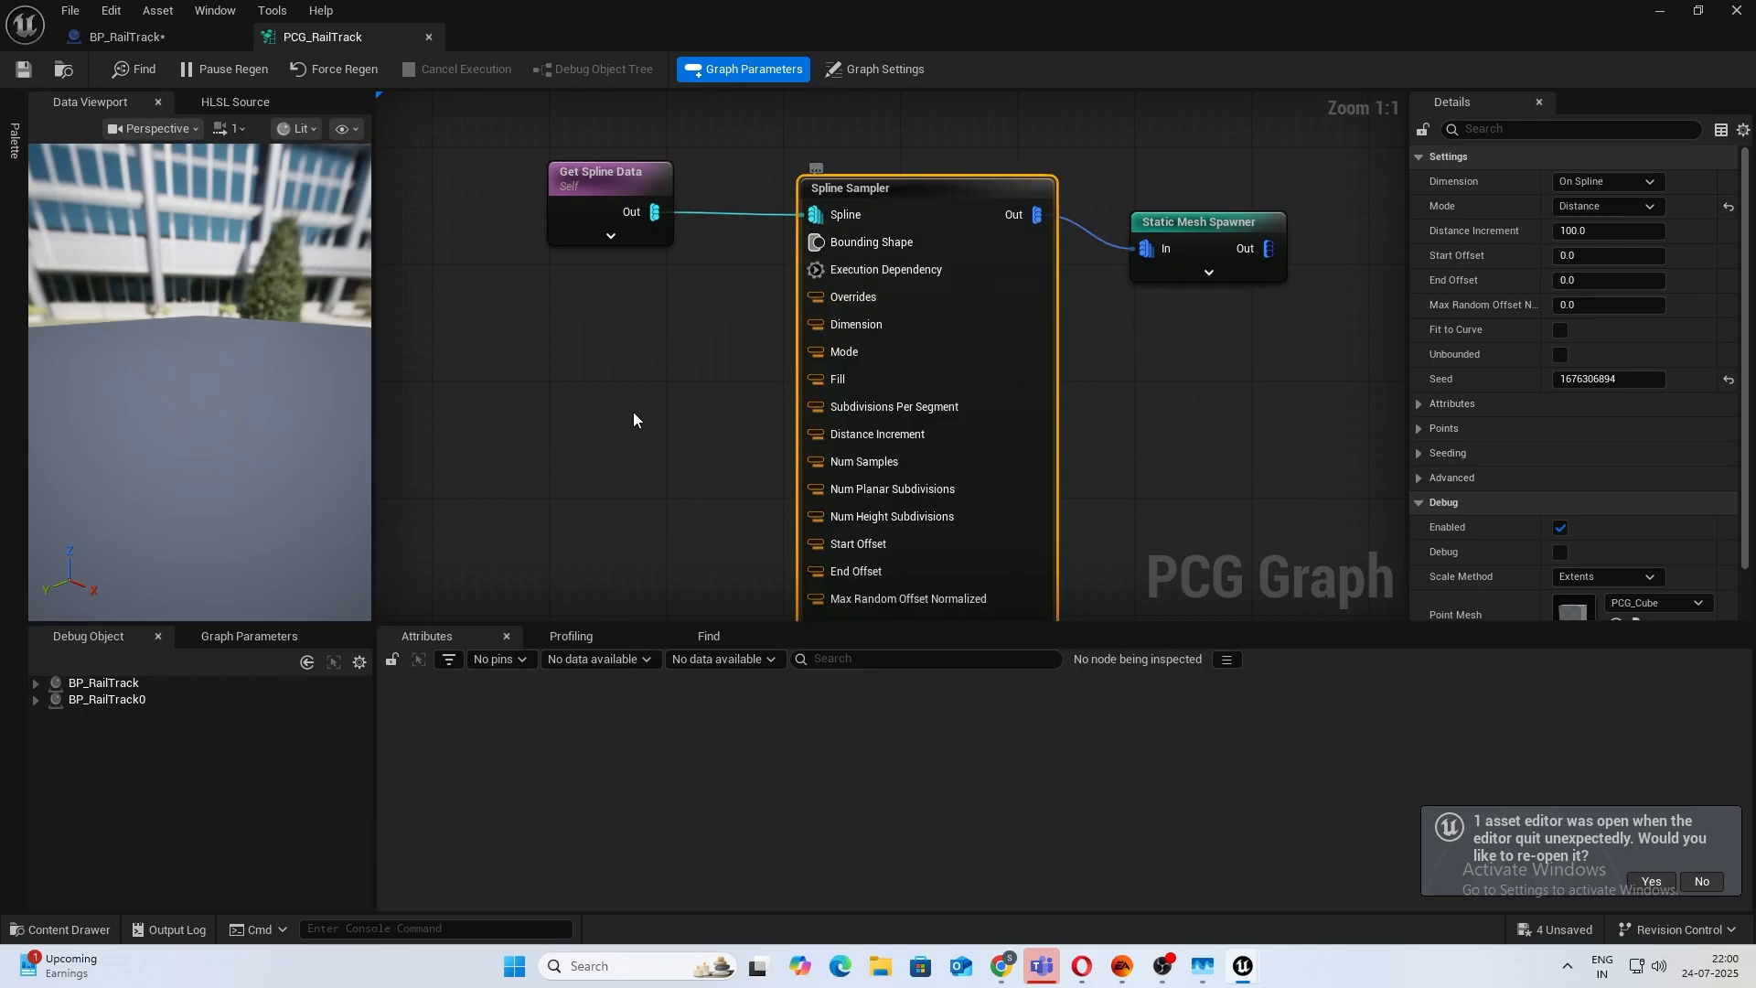
# Add a Get Actor Property node beside the Spline Sampler and set its Property Name to TrackDistance.
pyautogui.moveTo(632, 414); pyautogui.dragTo(855, 380, button='right')
pyautogui.rightClick(525, 391)
pyautogui.write('get actor')
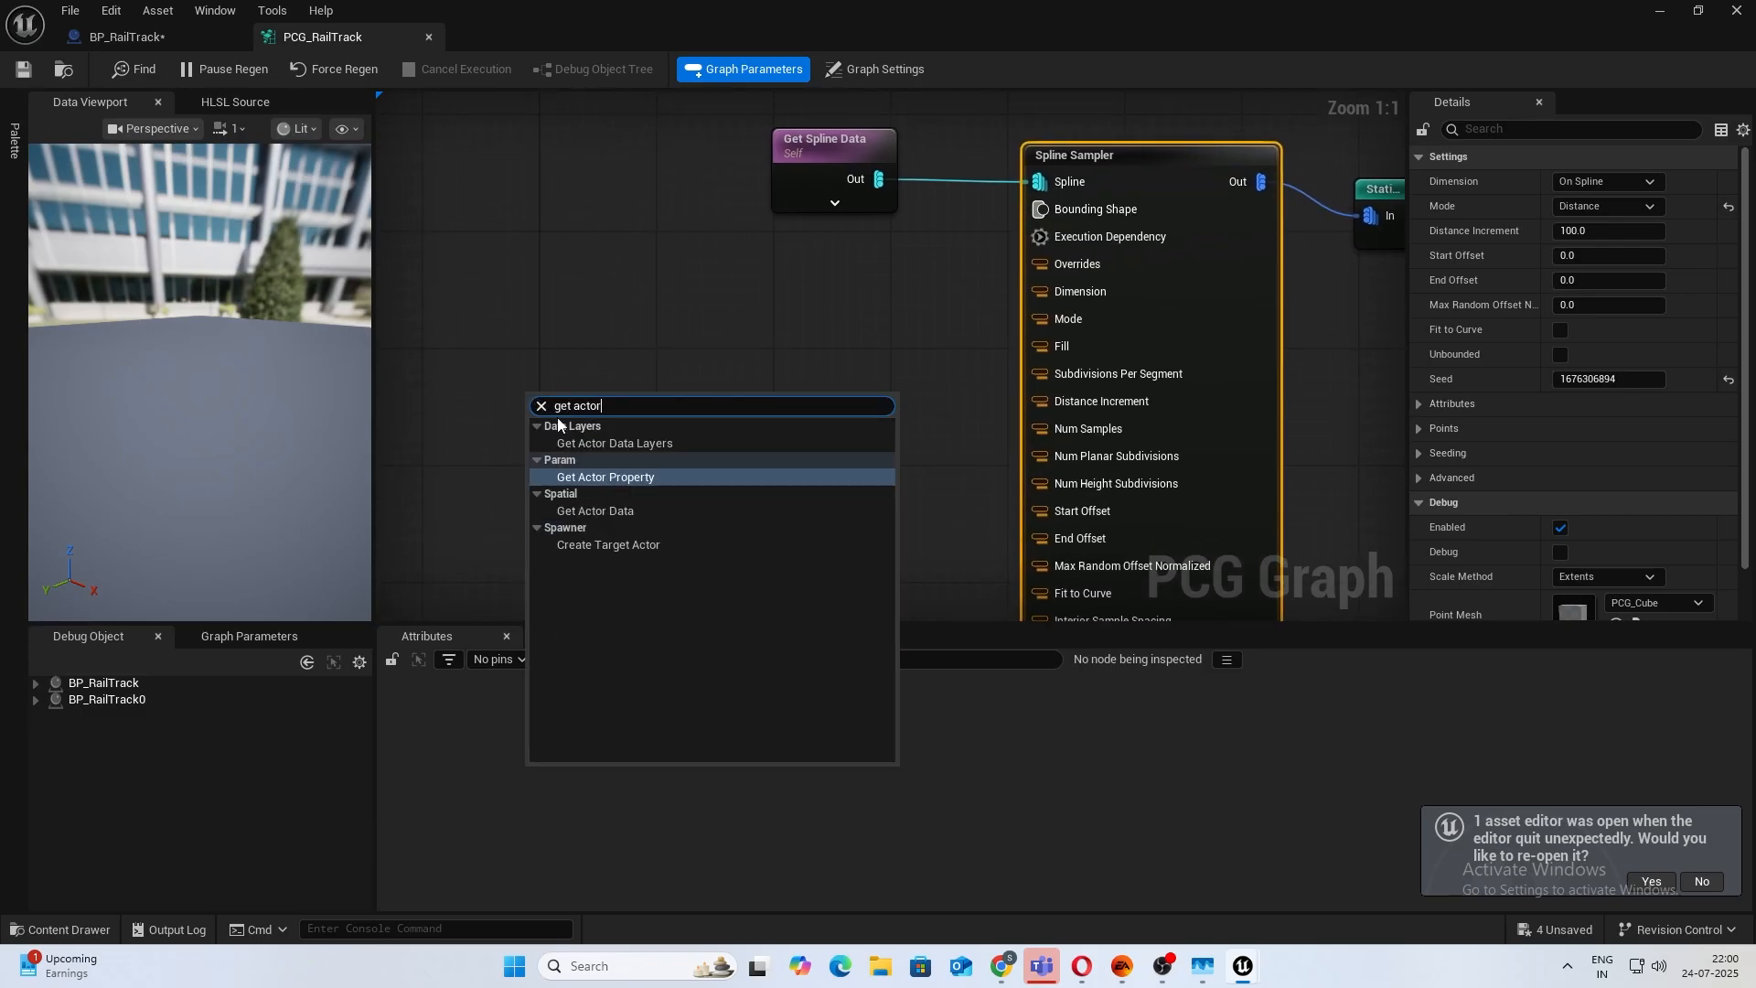
pyautogui.click(639, 476)
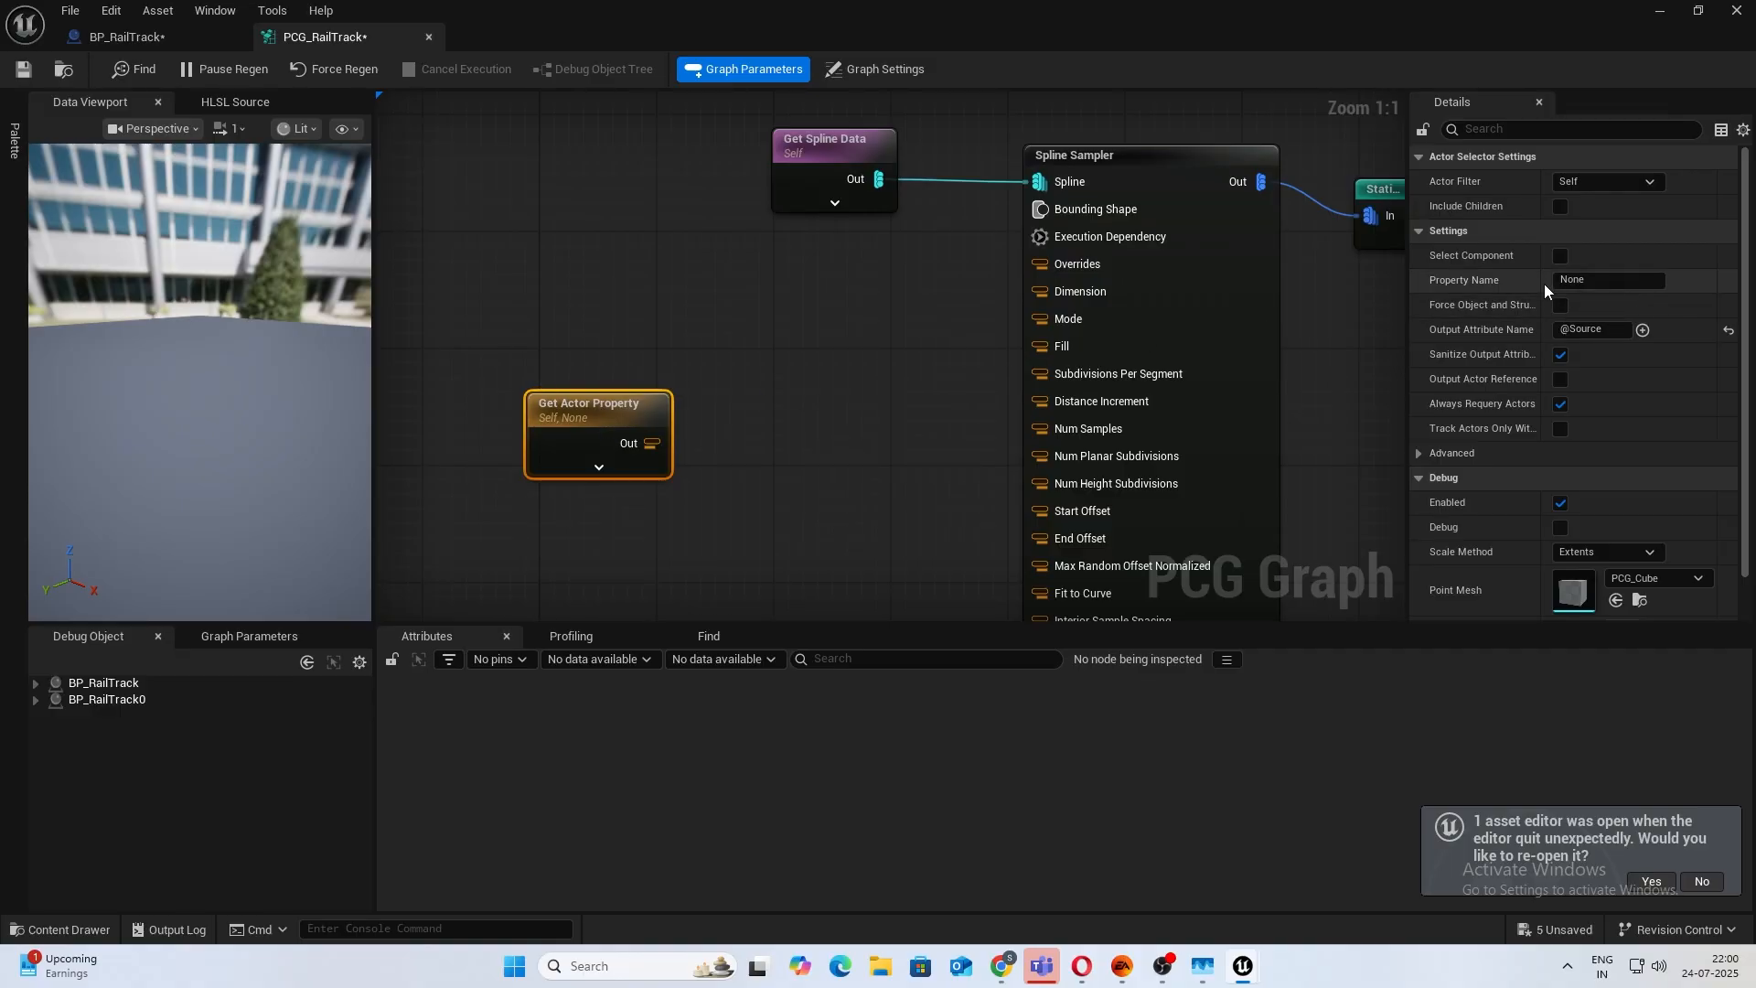
pyautogui.click(1574, 280)
pyautogui.hotkey('ctrl', 'v')
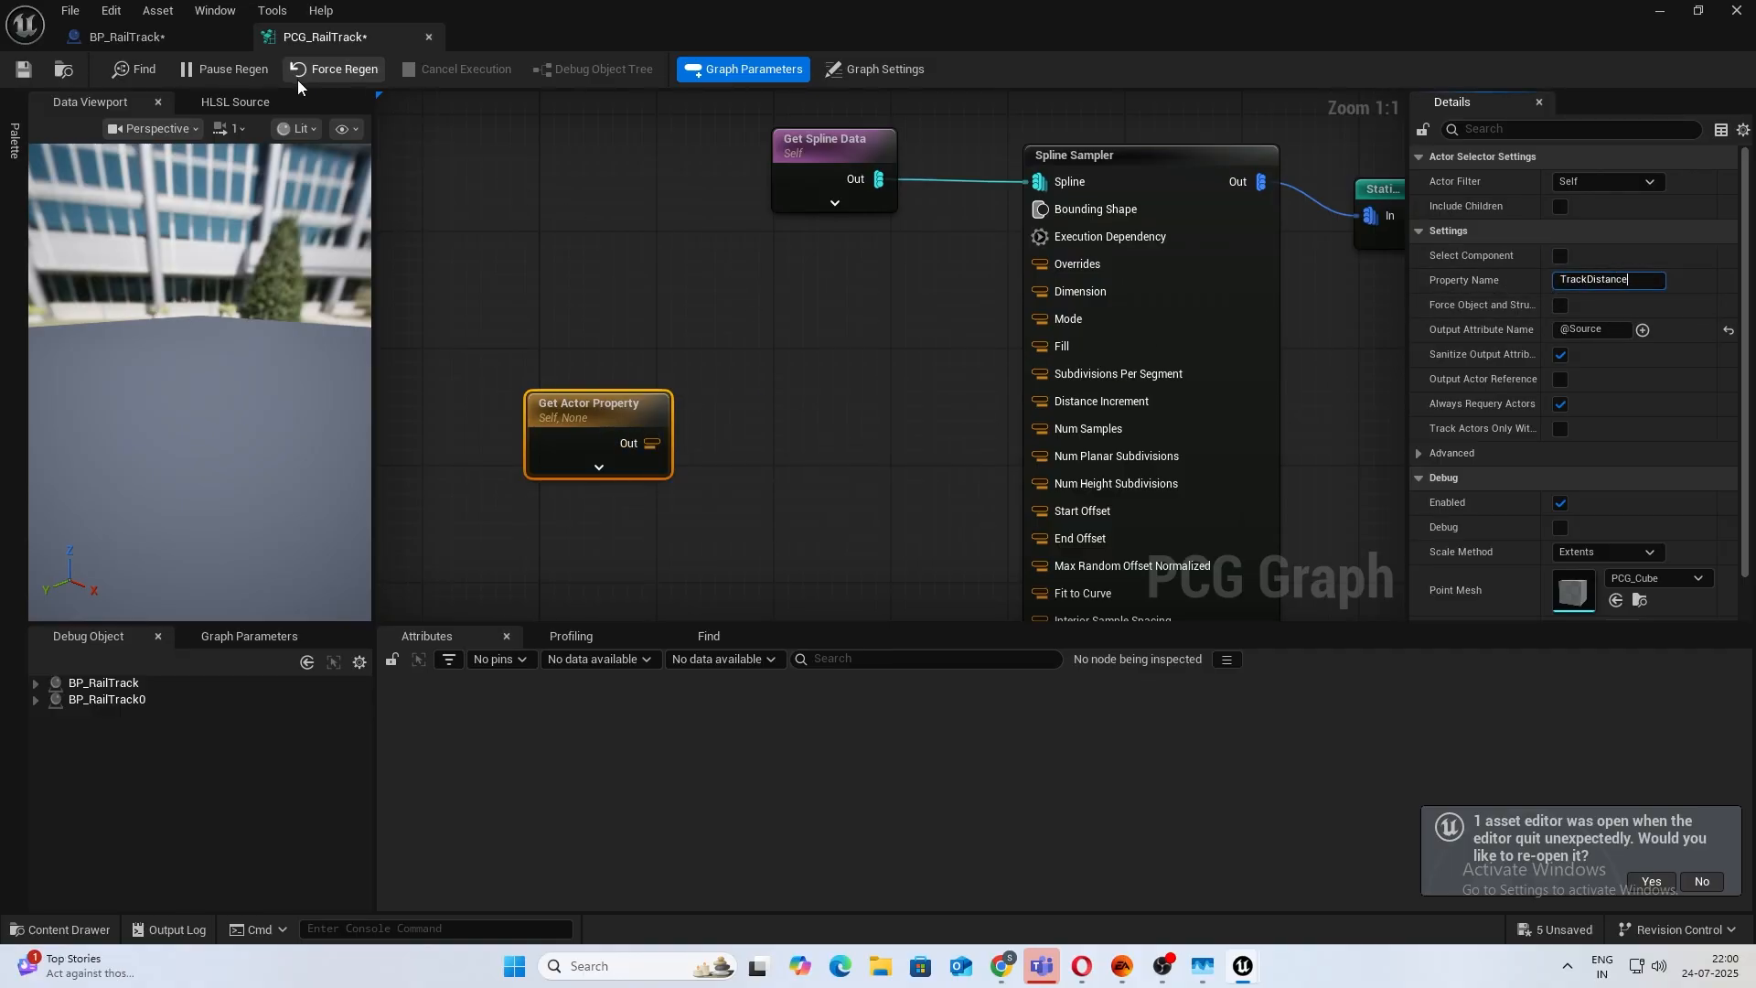
# In BP_RailTrack, dismiss the prompt to reopen the asset editor, edit the default value of TrackDistance and compile.
pyautogui.click(147, 48)
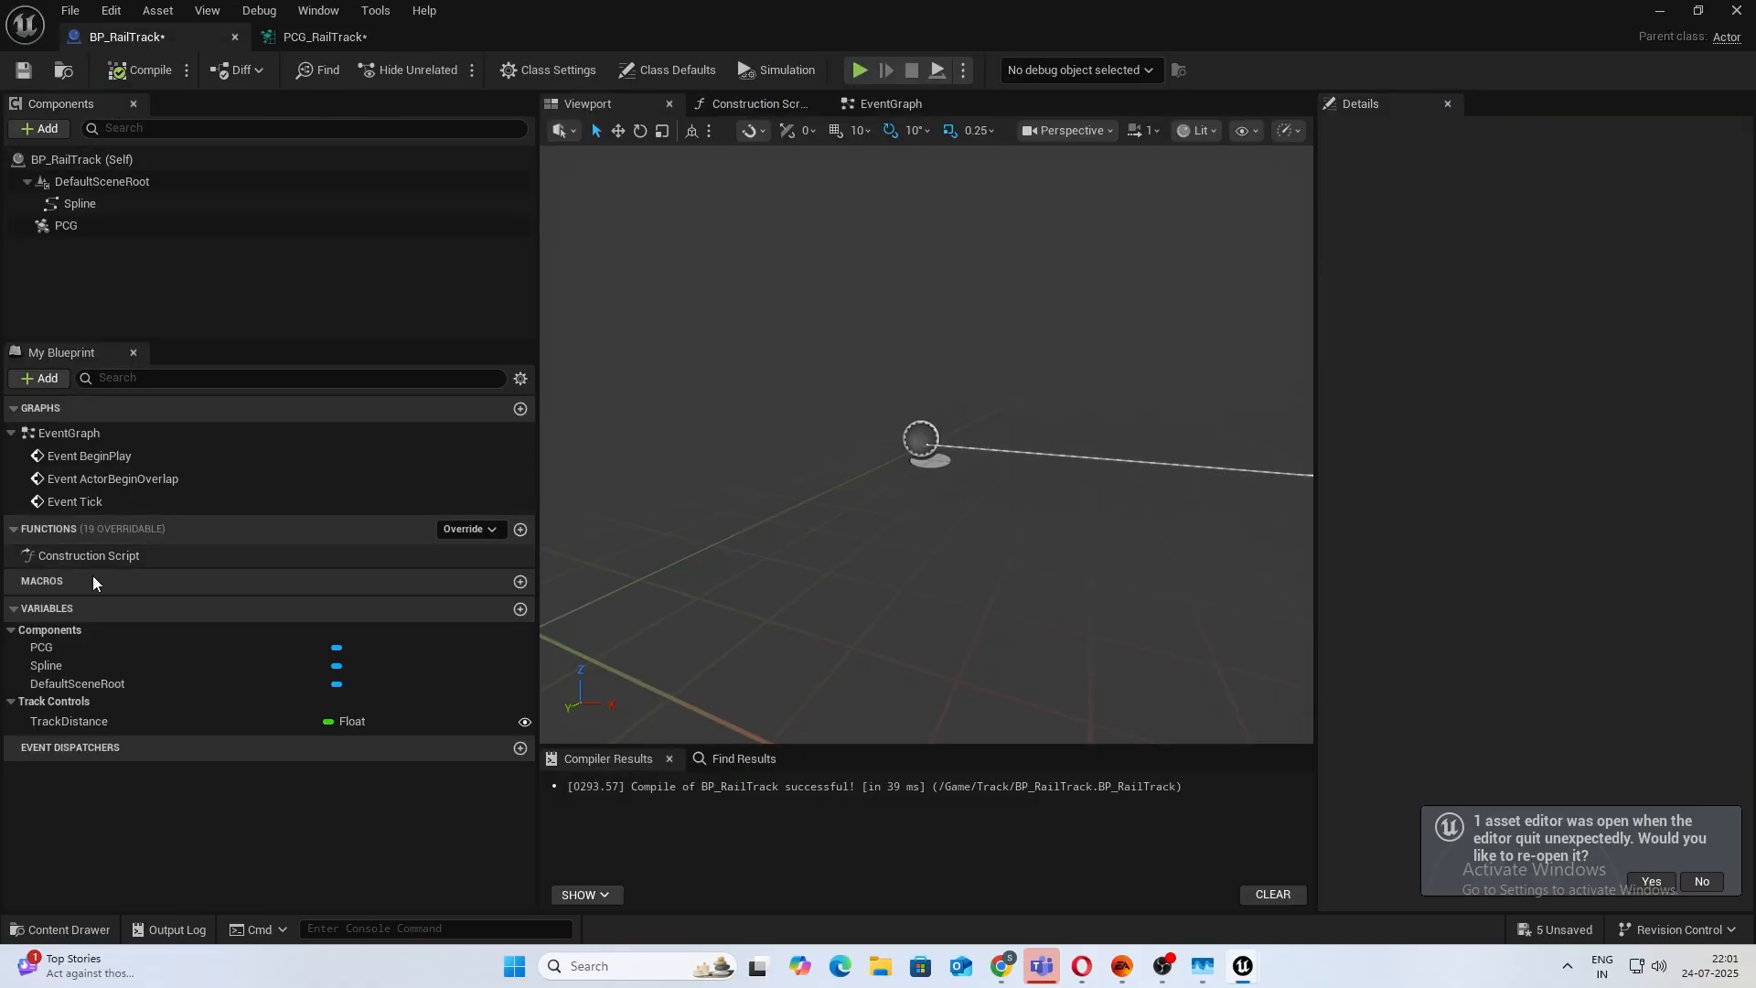
pyautogui.click(119, 723)
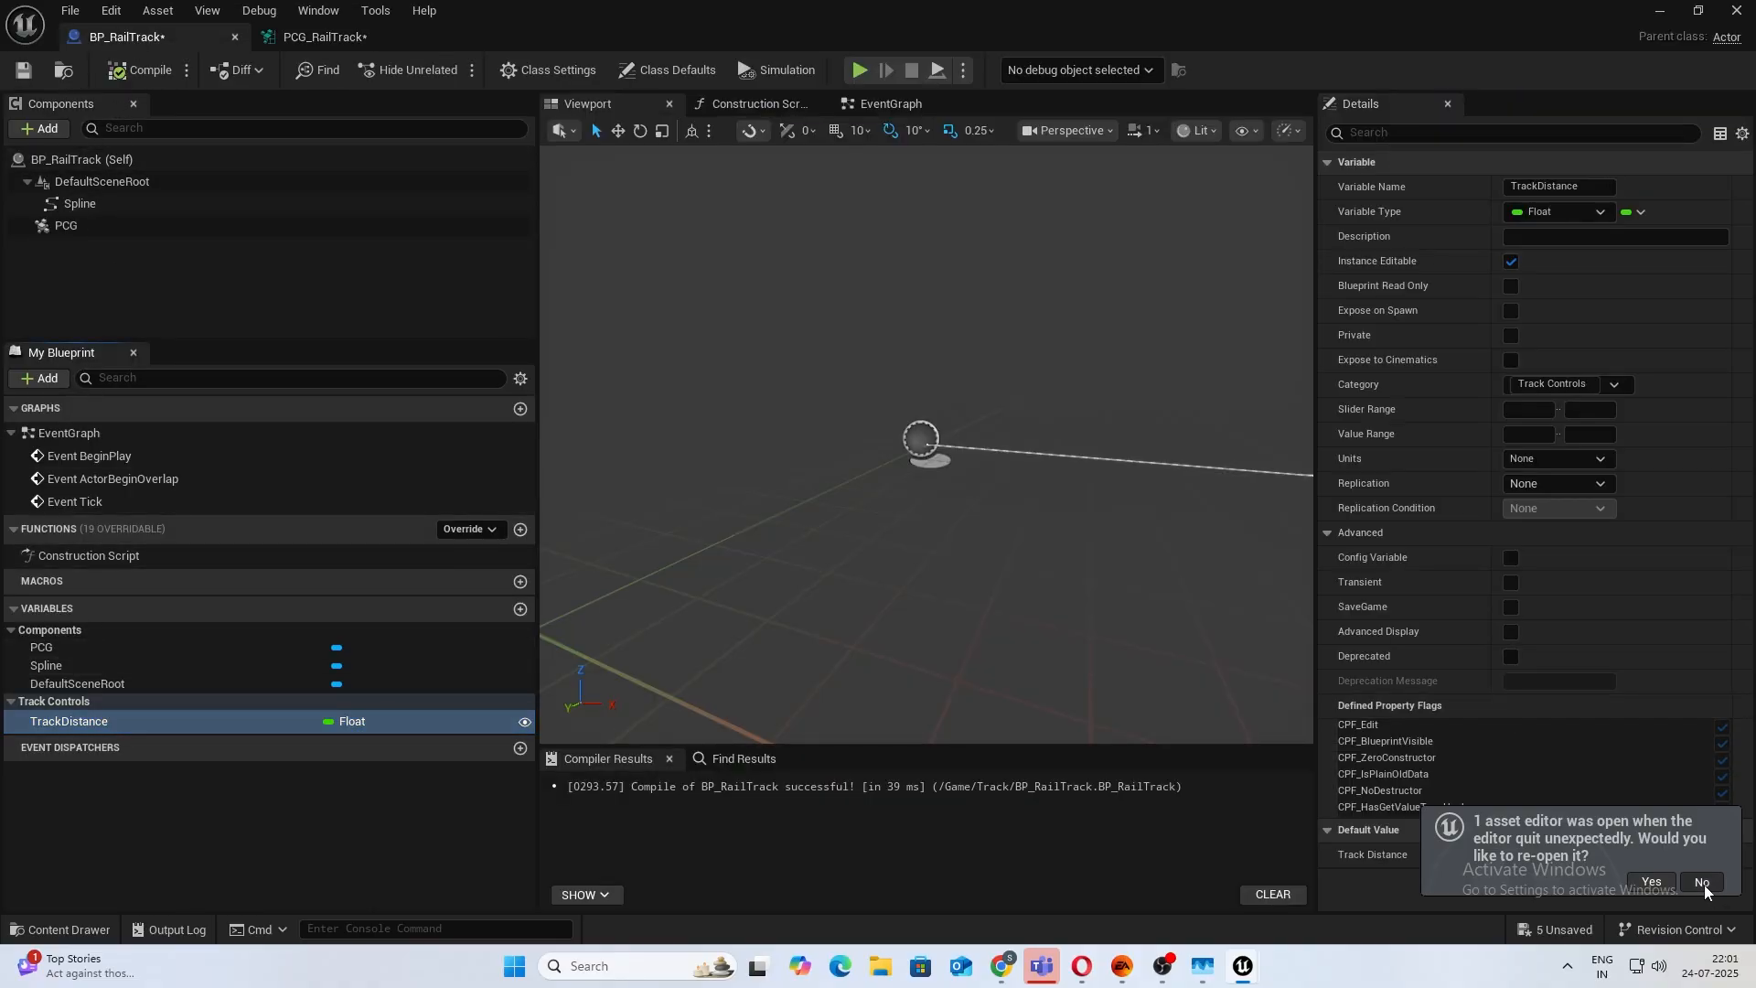
pyautogui.click(1651, 881)
pyautogui.click(1575, 855)
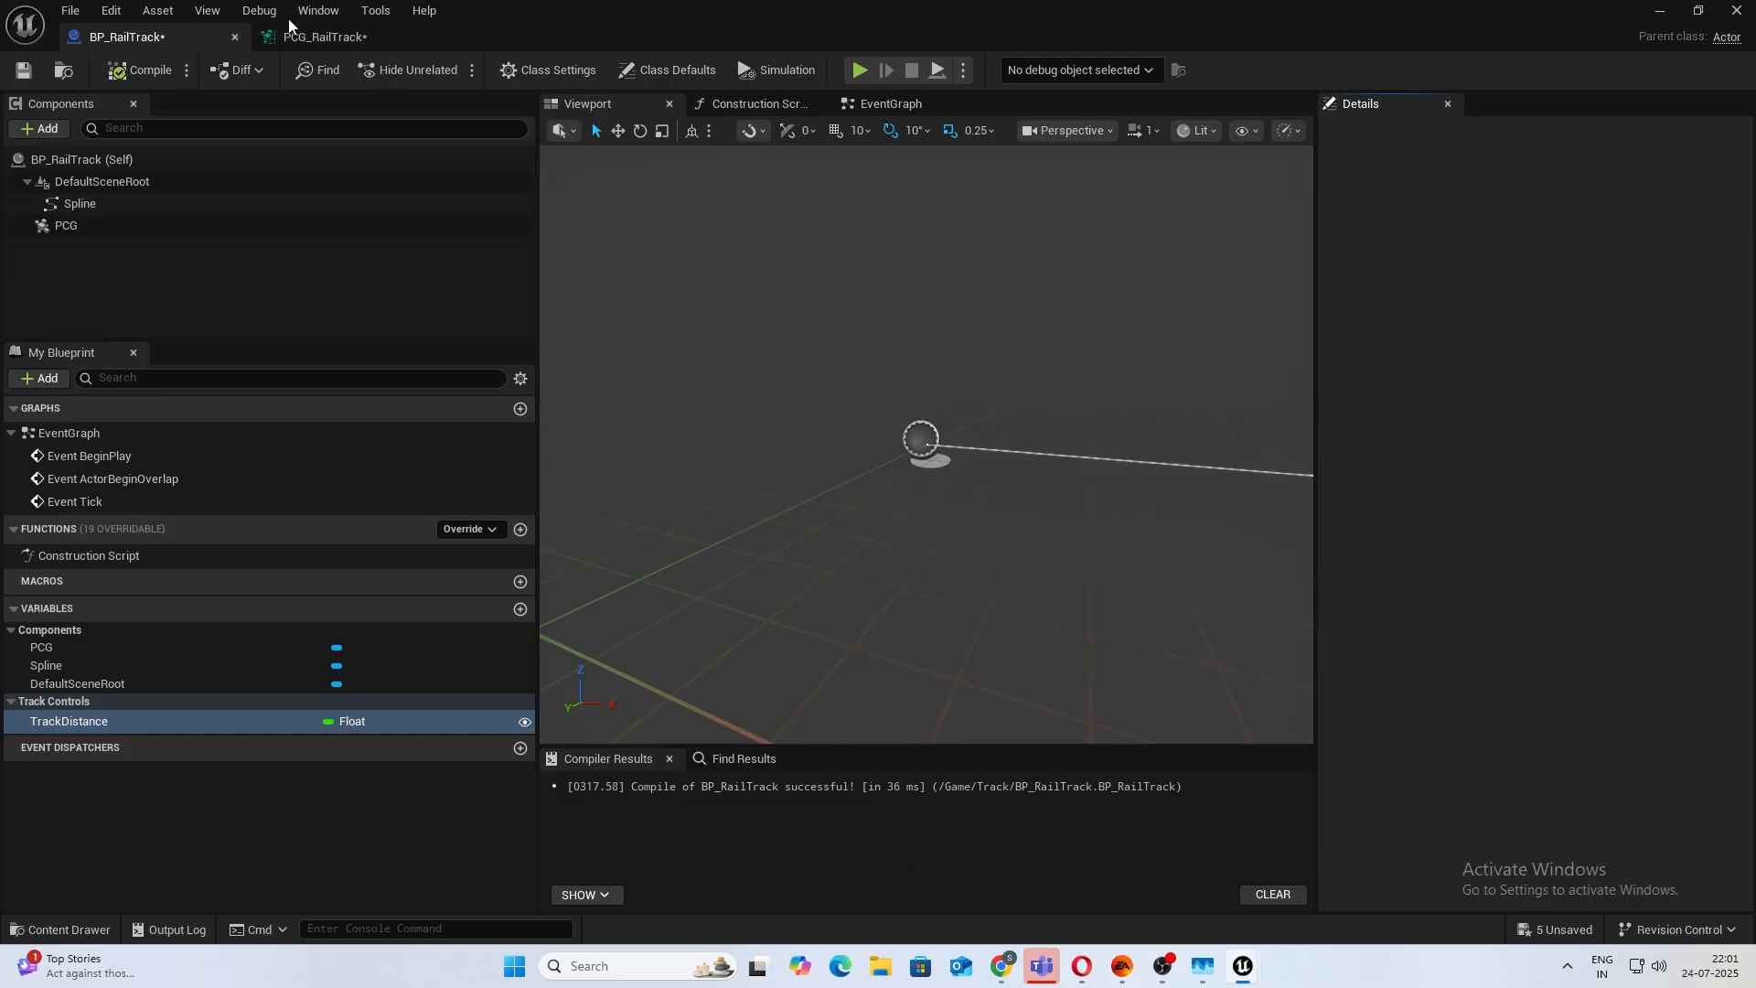
# In PCG_RailTrack, connect the Get Actor Property output to the Spline Sampler's Distance Increment and collapse the sampler's unused pins.
pyautogui.click(353, 44)
pyautogui.moveTo(652, 443); pyautogui.dragTo(1040, 400)
pyautogui.moveTo(958, 397); pyautogui.dragTo(776, 113, button='right')
pyautogui.scroll(-2, 1006, 441)
pyautogui.moveTo(1031, 495); pyautogui.dragTo(1045, 130, button='right')
pyautogui.moveTo(987, 464); pyautogui.dragTo(1032, 209, button='right')
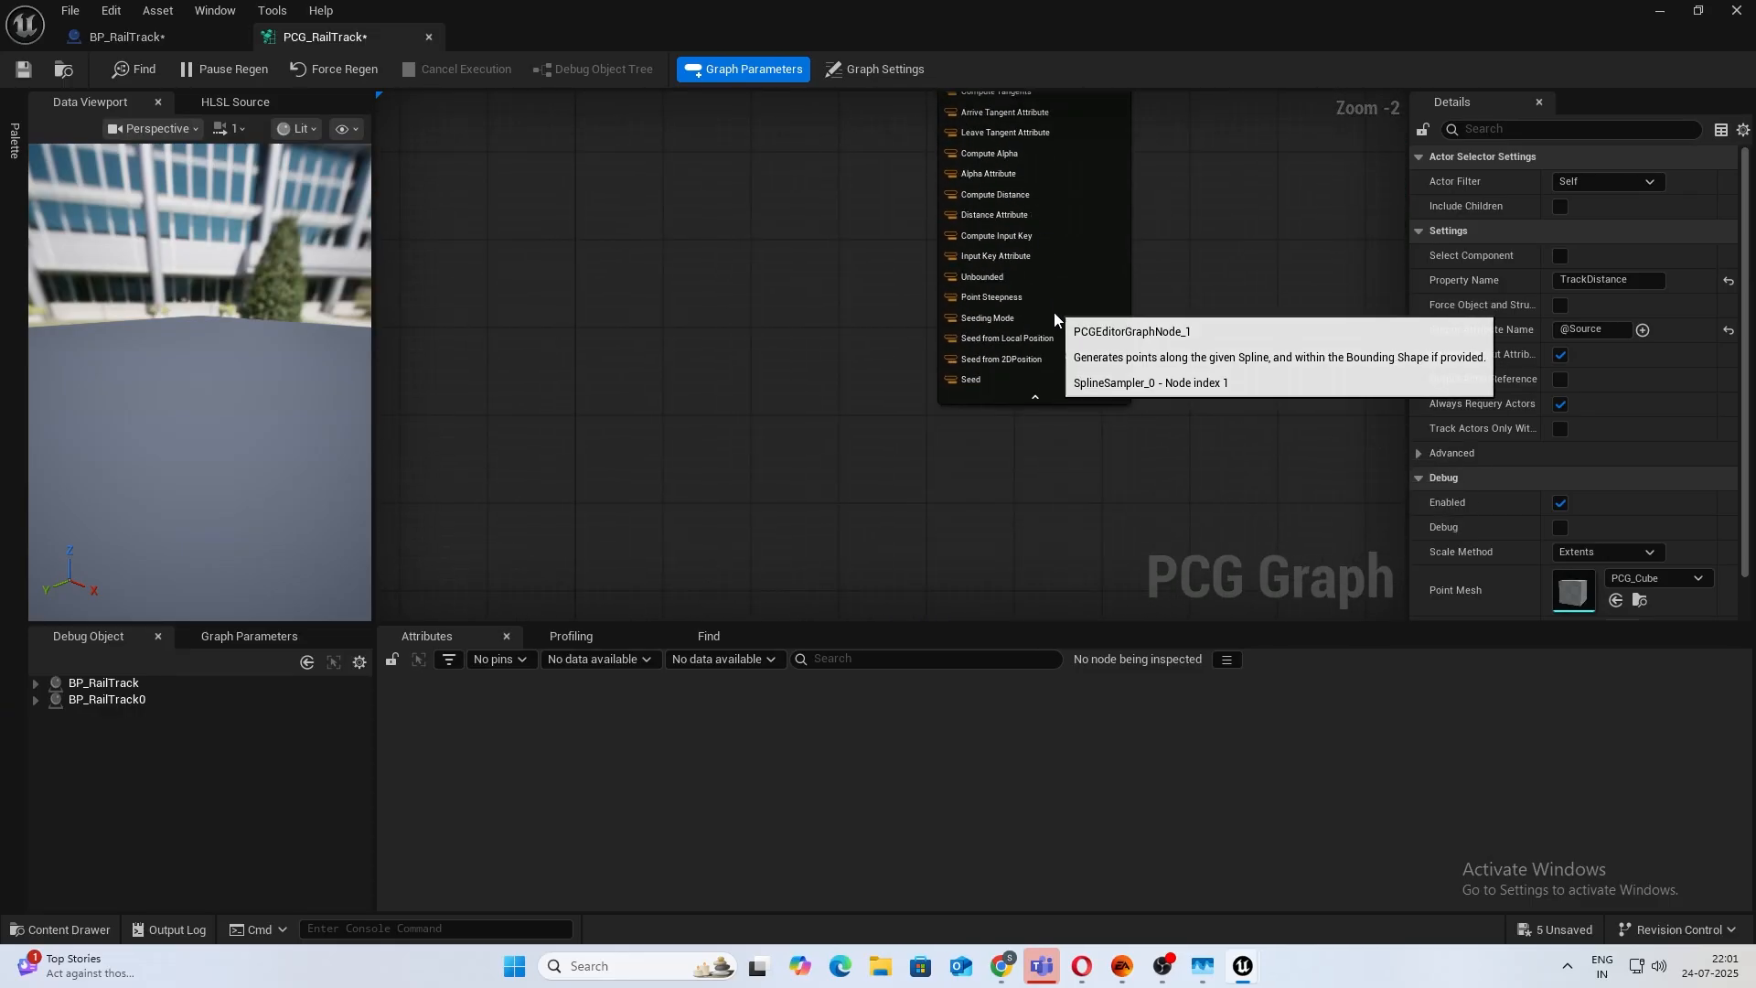
pyautogui.click(1036, 396)
# Place the Get Actor Property node directly below Get Spline Data and save the graph.
pyautogui.moveTo(950, 272); pyautogui.dragTo(1018, 641, button='right')
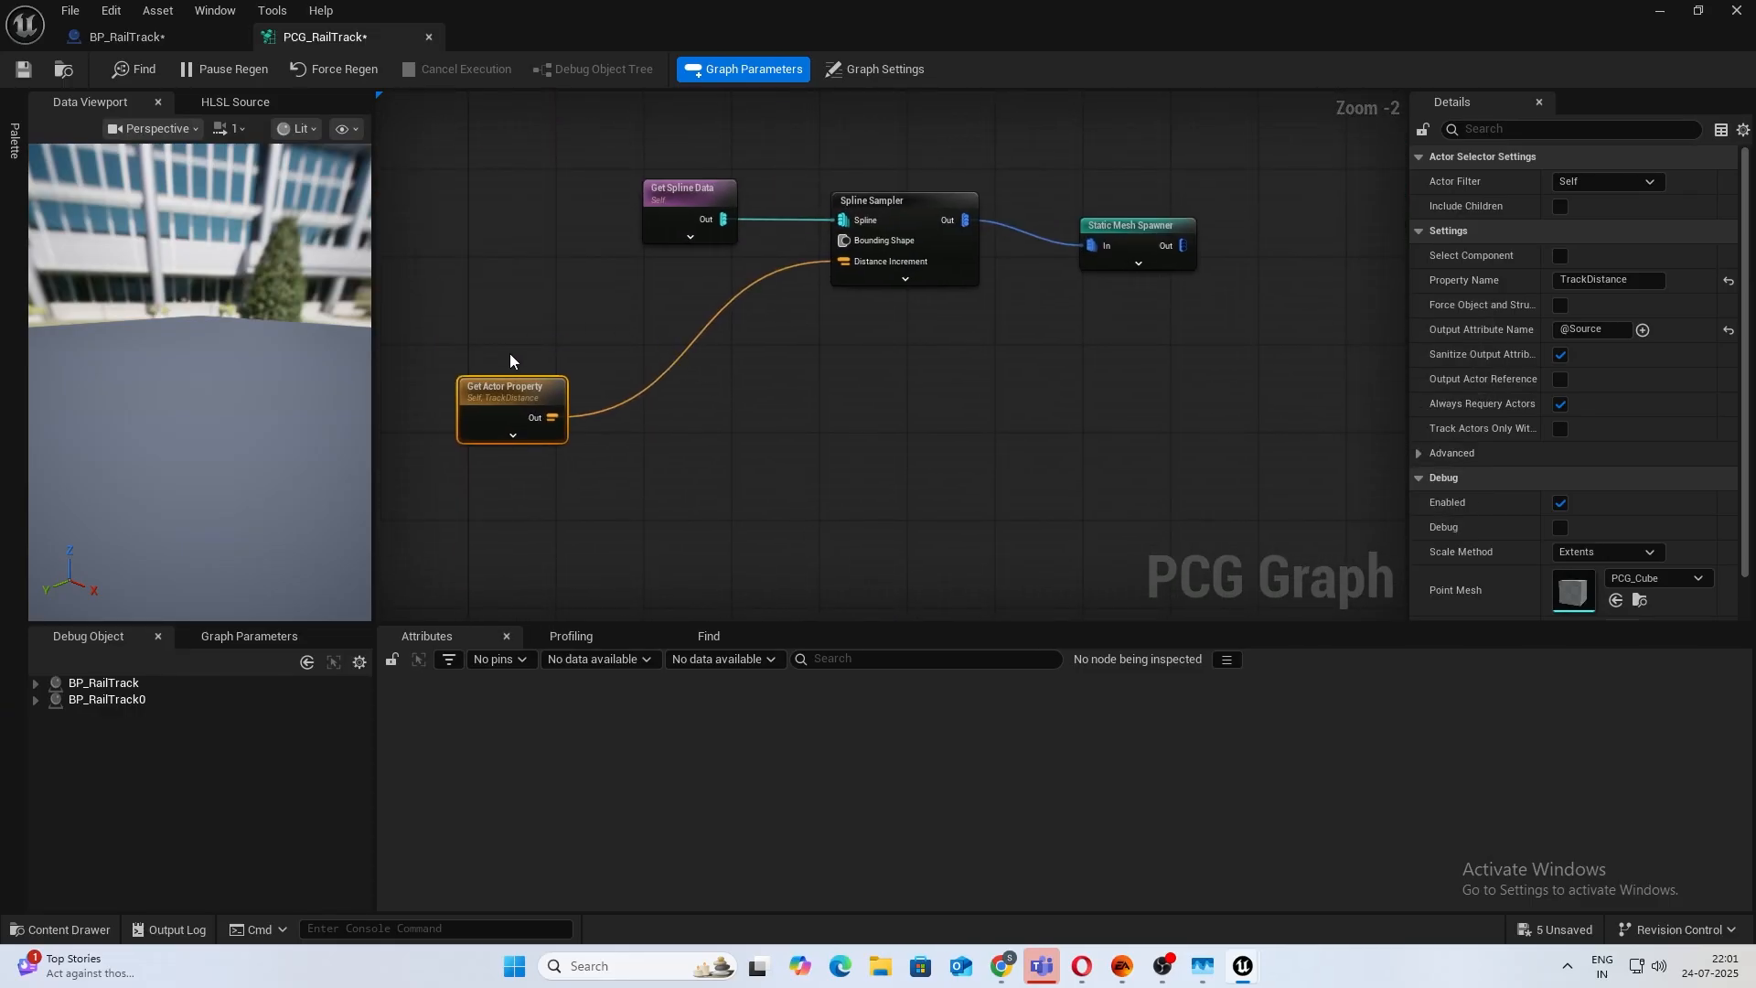
pyautogui.moveTo(542, 381); pyautogui.dragTo(731, 315)
pyautogui.click(23, 70)
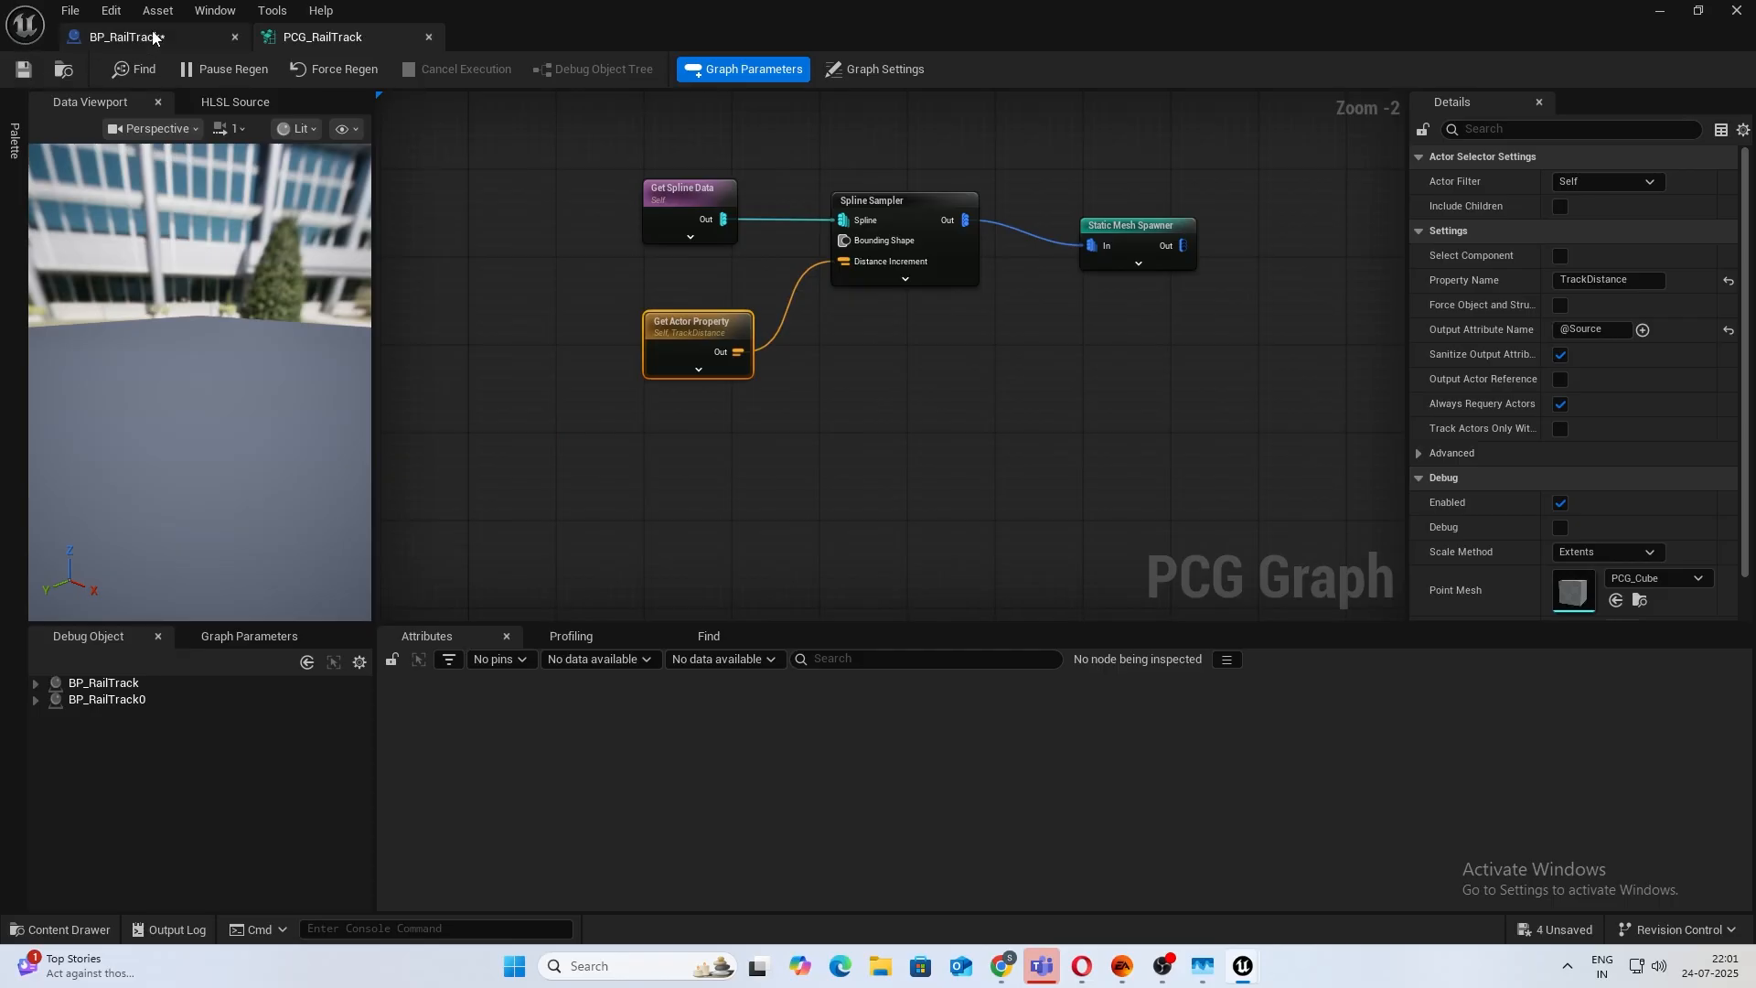
# Return to the level and show the details of the placed BP_RailTrack actor.
pyautogui.click(170, 39)
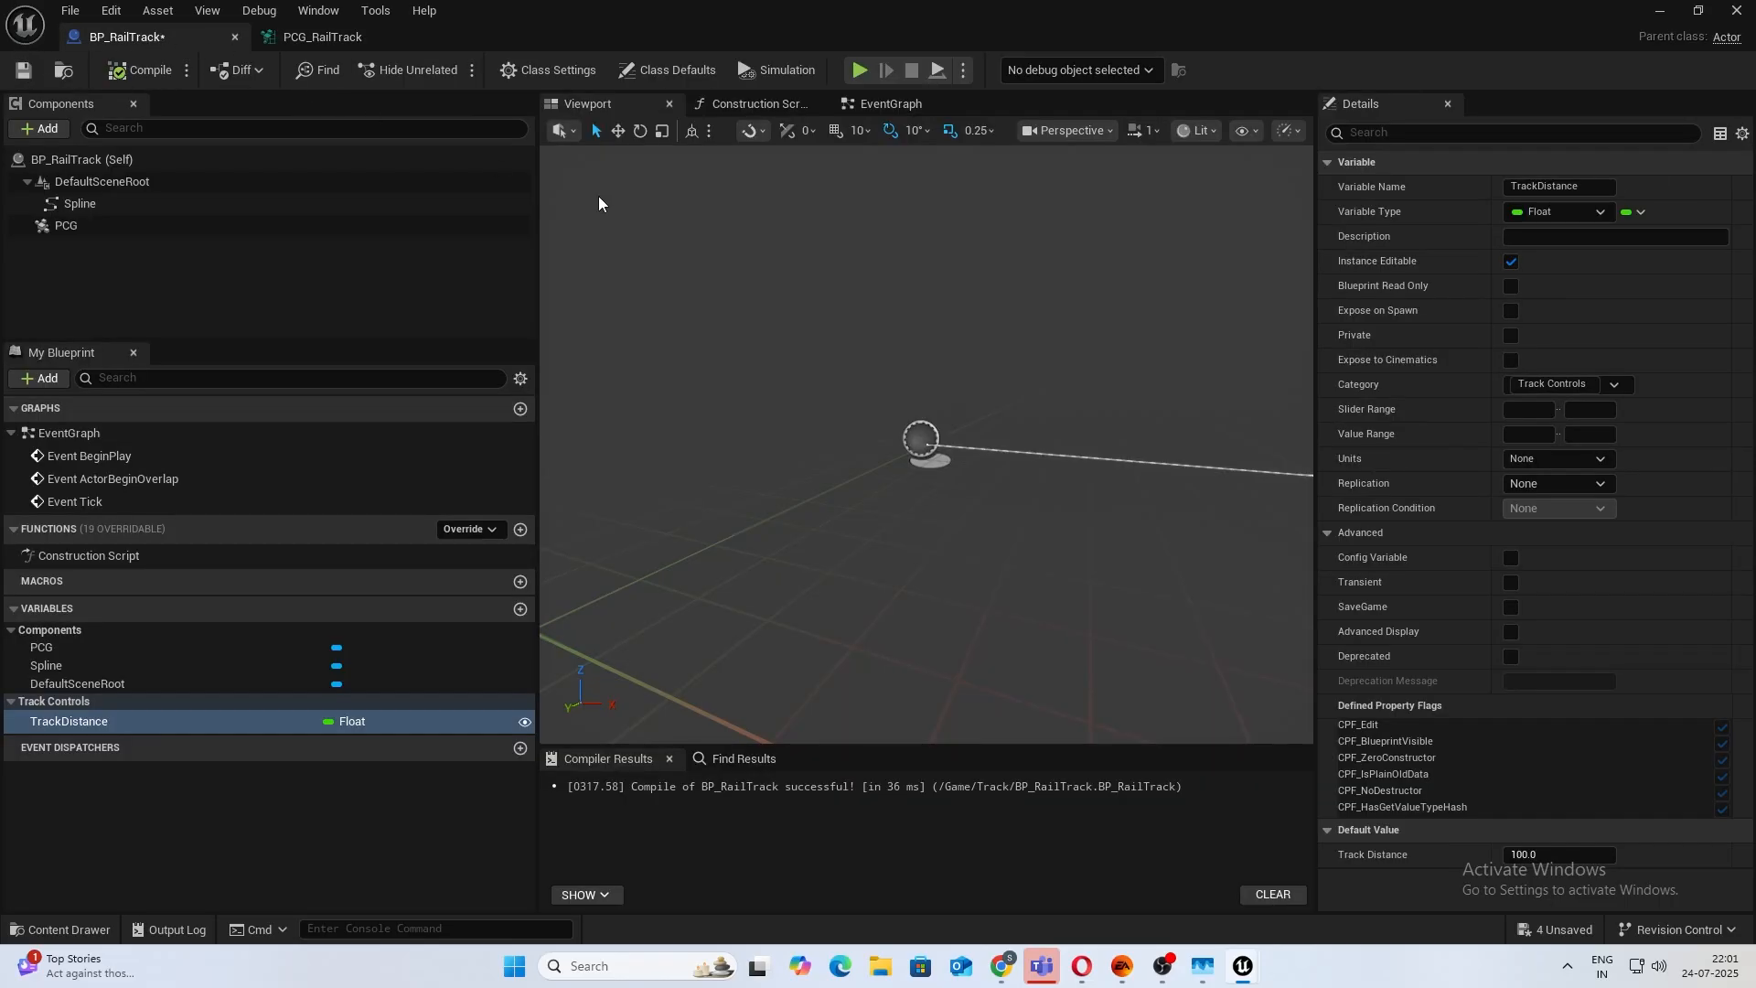
pyautogui.click(1659, 11)
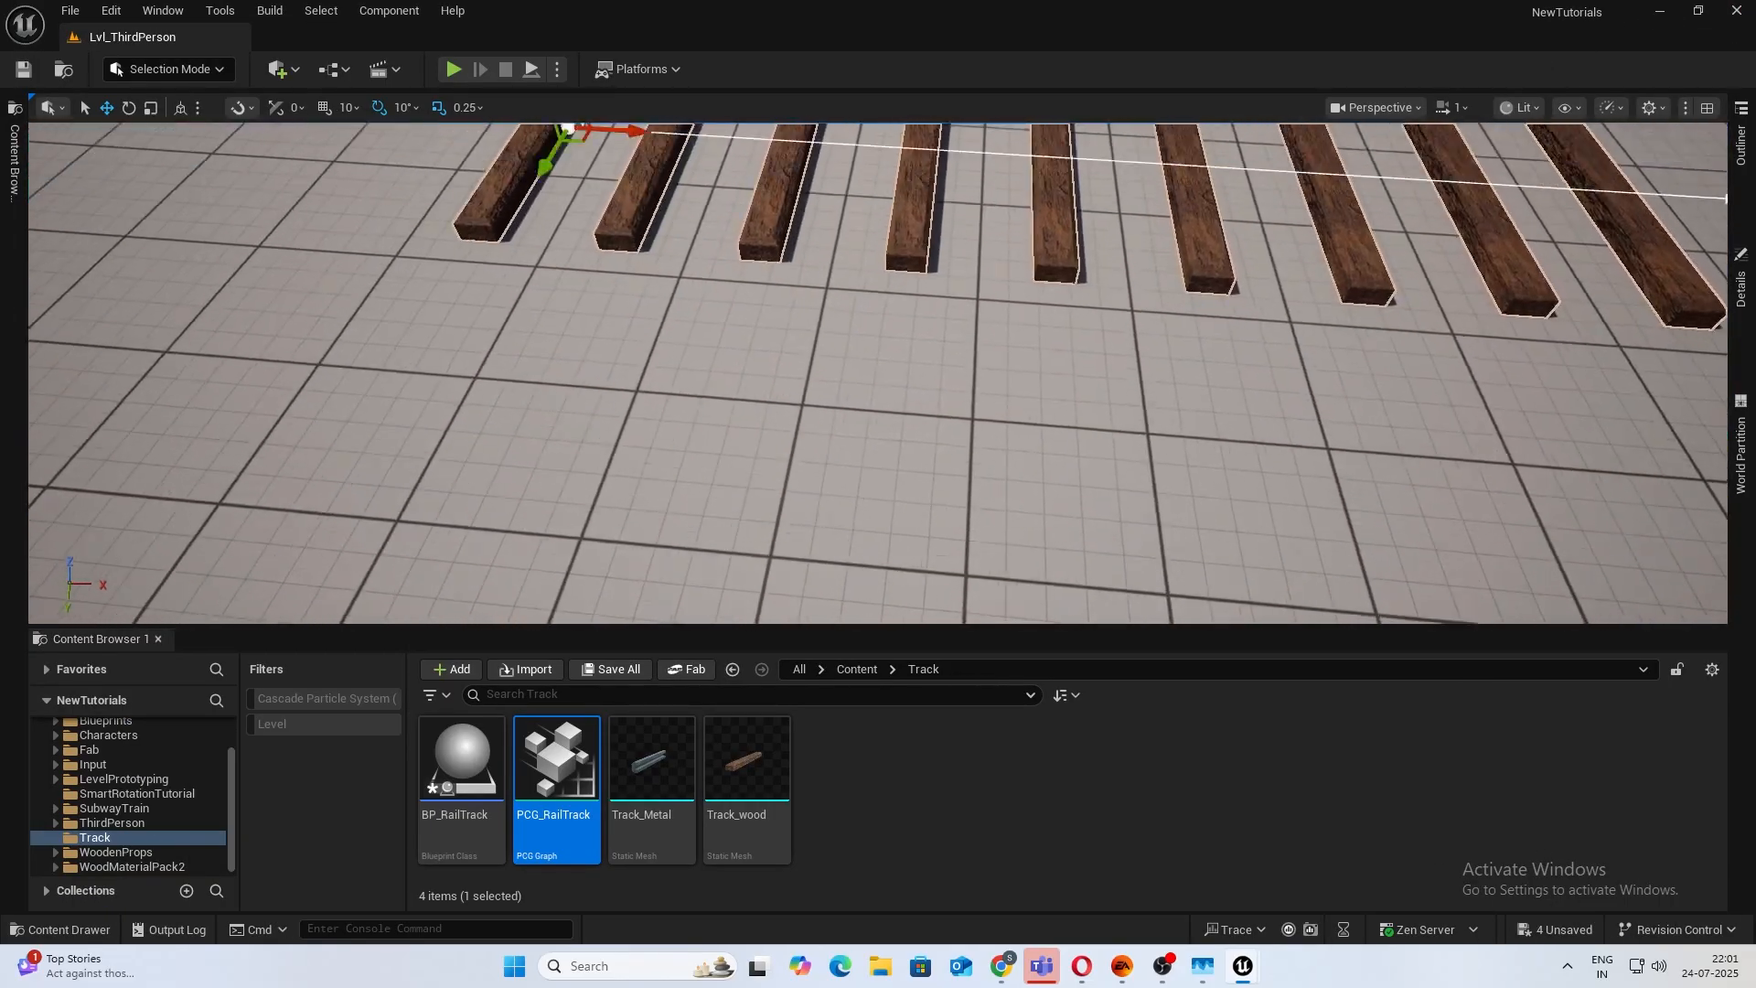
pyautogui.moveTo(1698, 402); pyautogui.dragTo(1697, 305, button='right')
pyautogui.click(1732, 309)
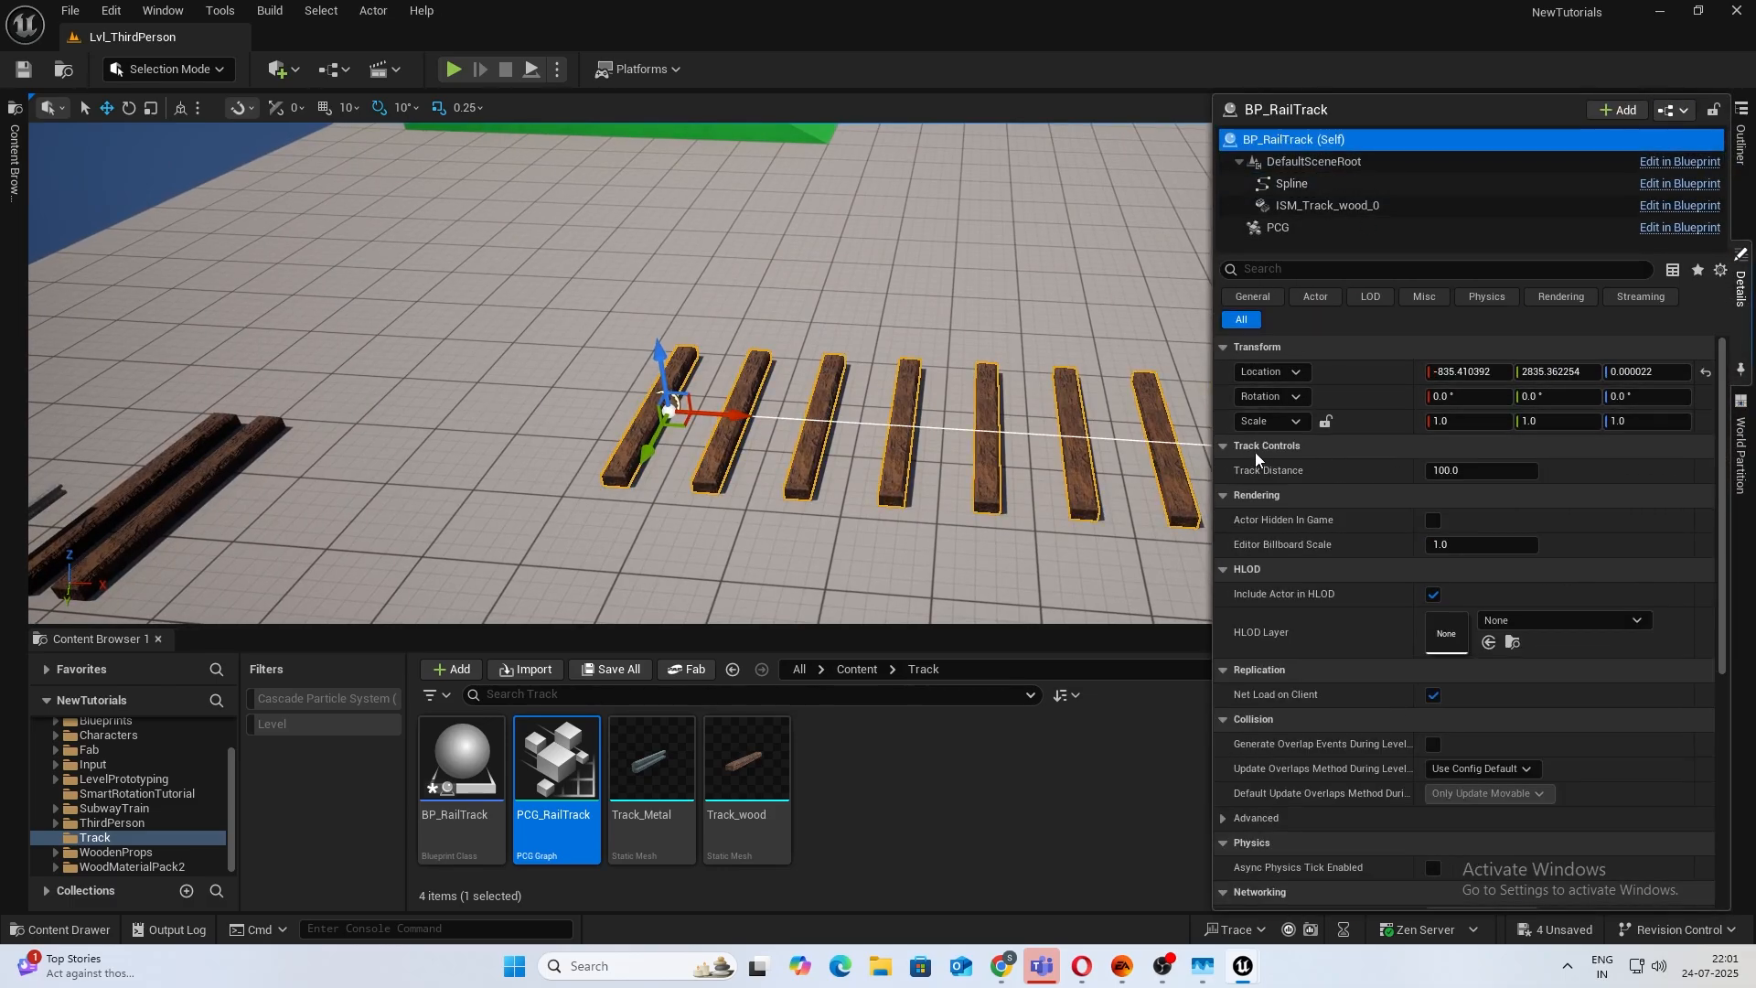
# Try Track Distance values of 150, 200 and 80 on the placed BP_RailTrack actor.
pyautogui.click(1466, 474)
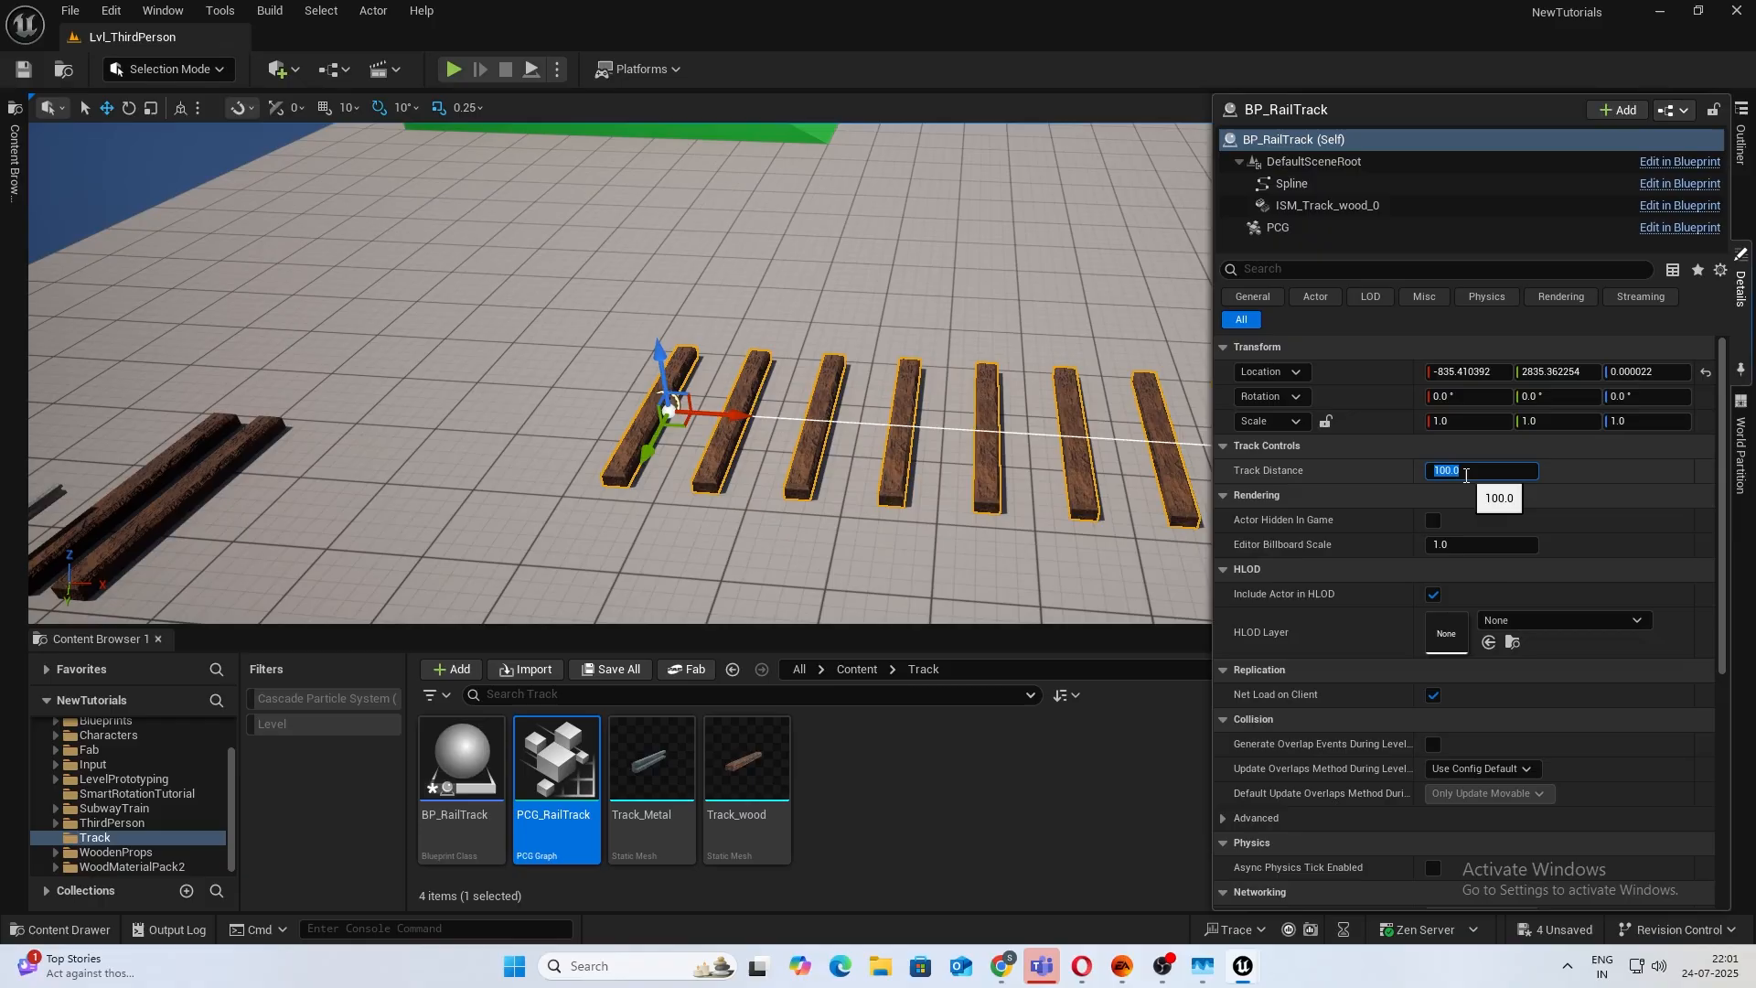
pyautogui.write('150')
pyautogui.press('Return')
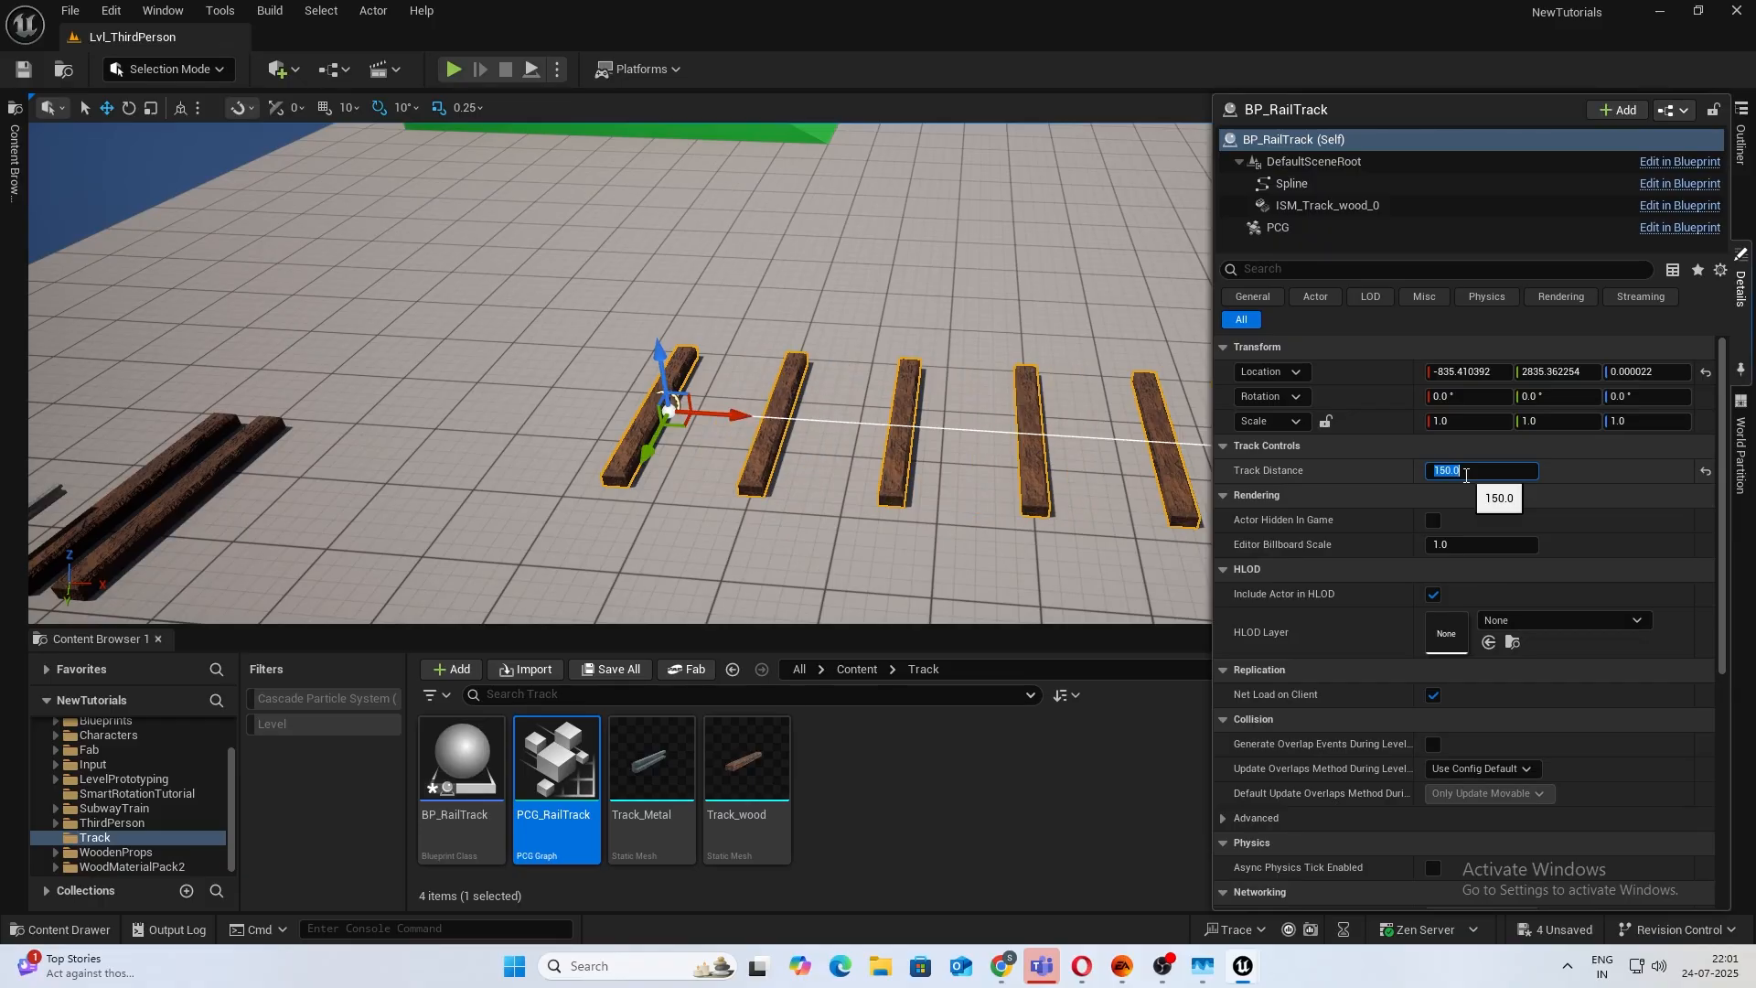
pyautogui.write('200')
pyautogui.press('Return')
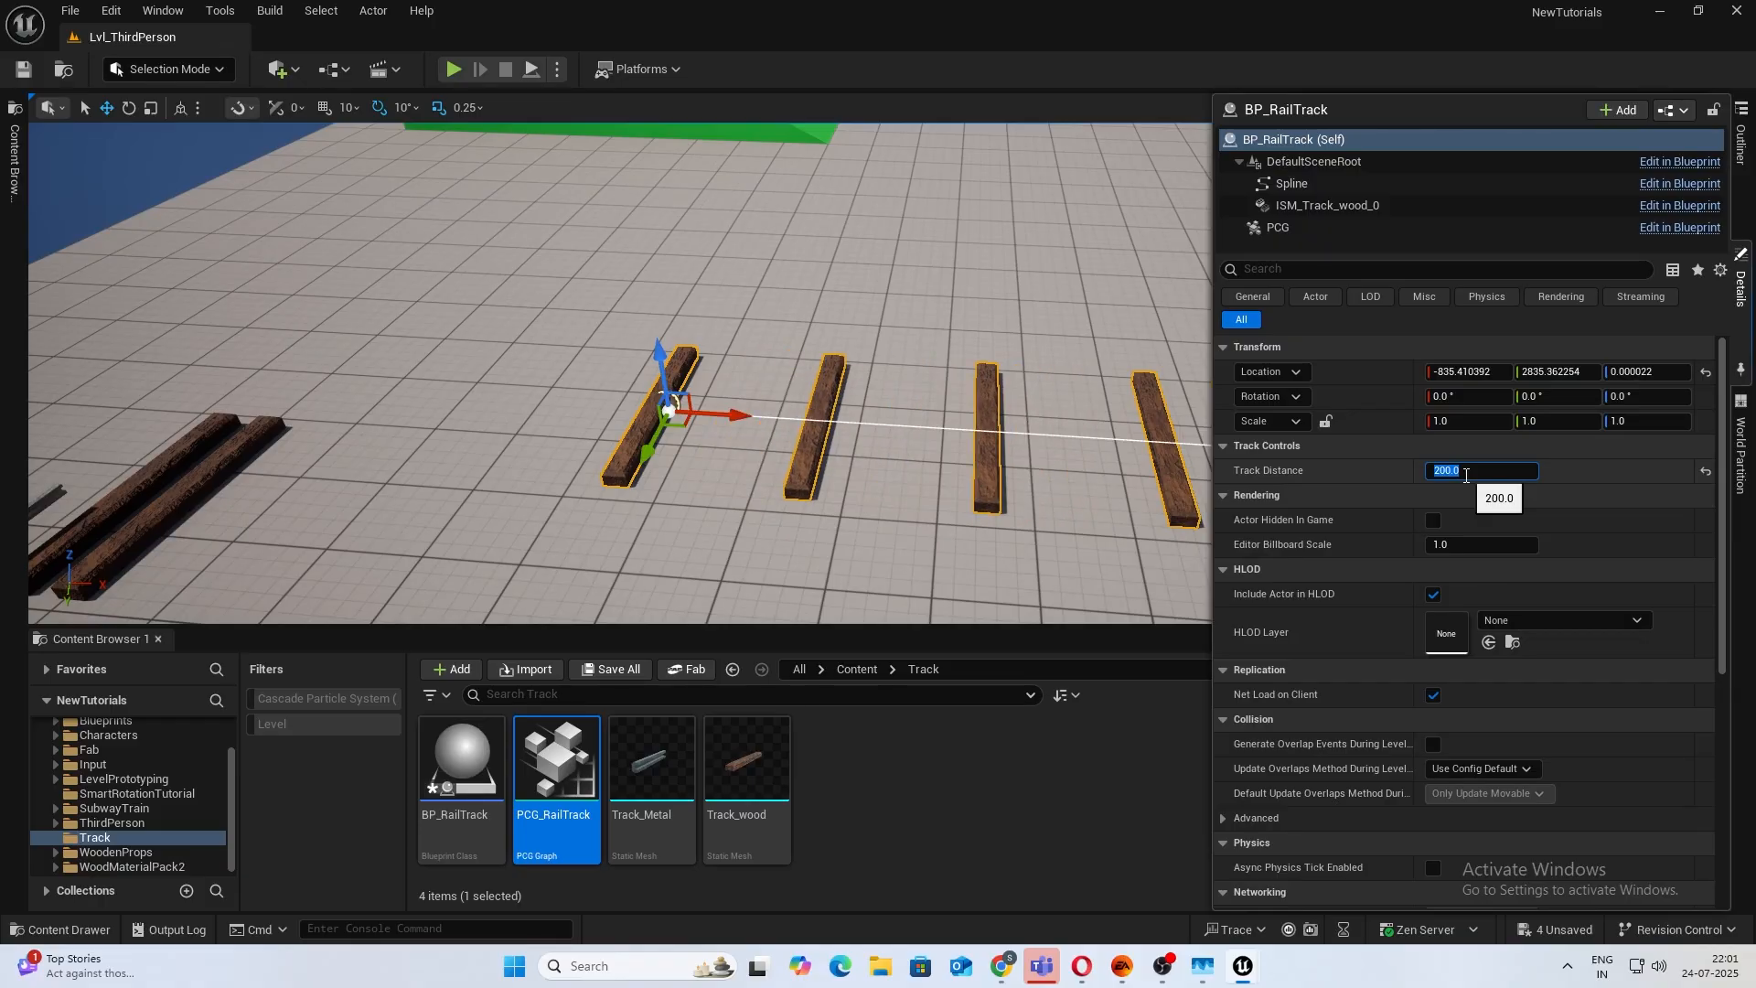
pyautogui.press('Return')
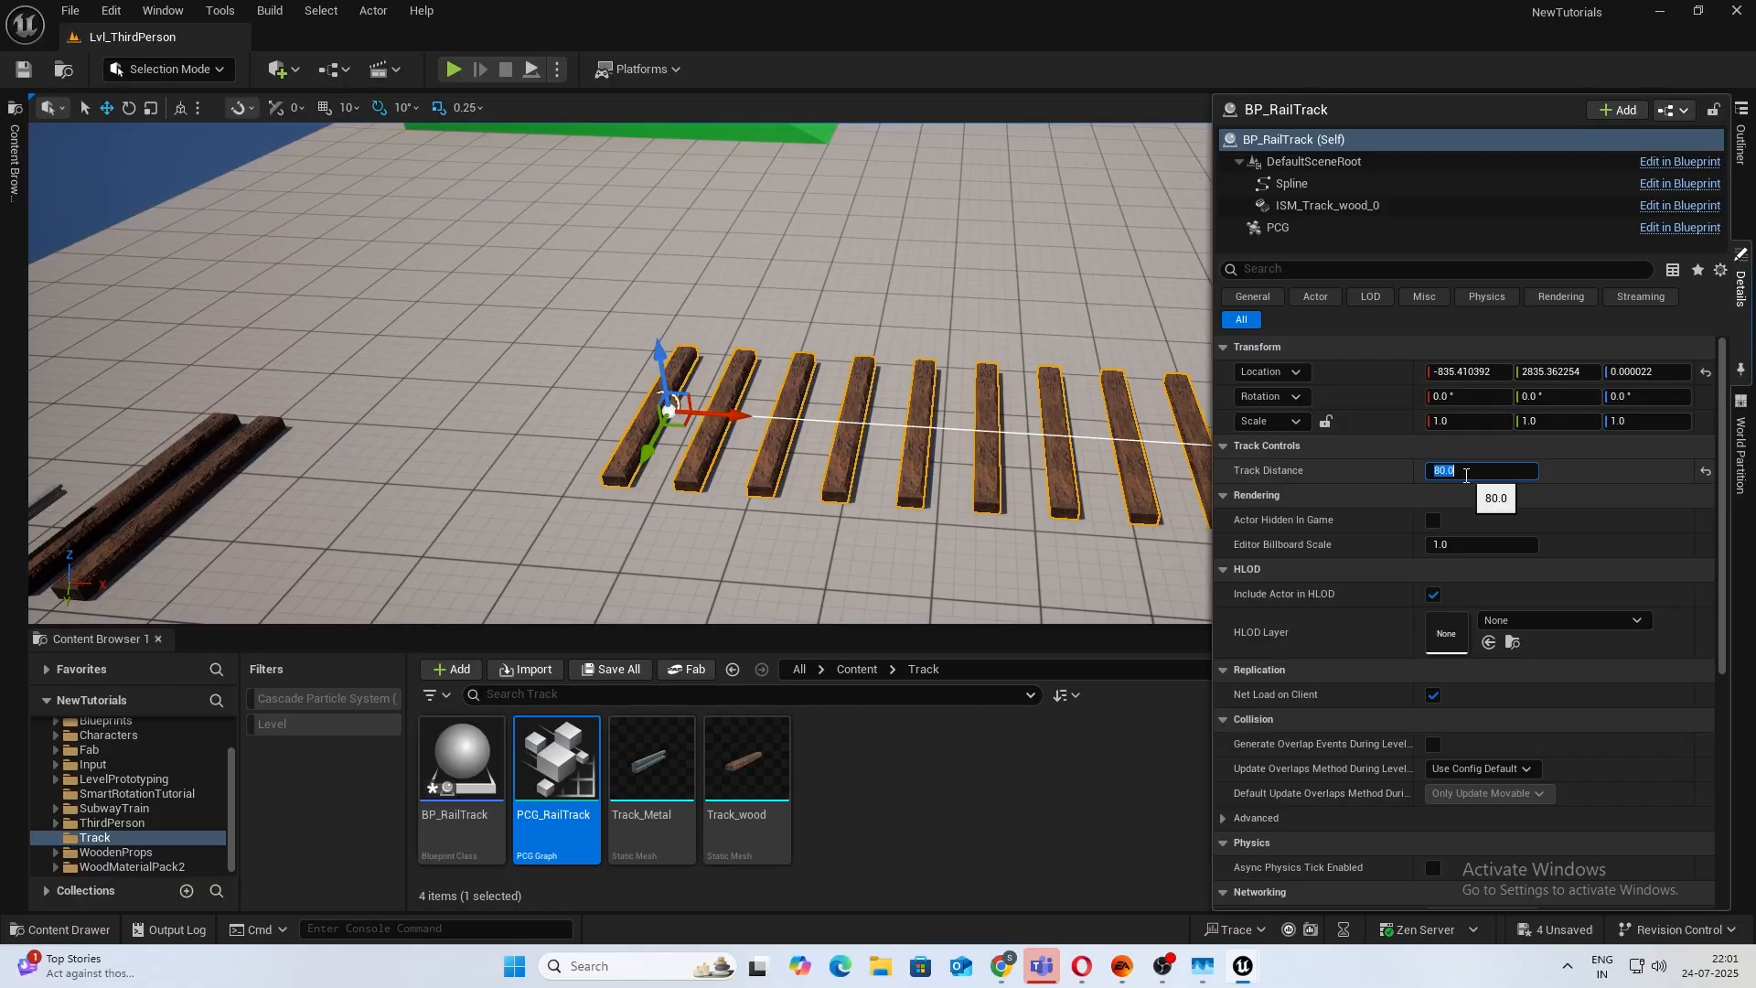
# Set the placed actor's Track Distance to 110 and view the sleepers along the spline.
pyautogui.write('110')
pyautogui.press('Return')
pyautogui.moveTo(1024, 439); pyautogui.dragTo(811, 395, button='right')
pyautogui.scroll(-1, 812, 395)
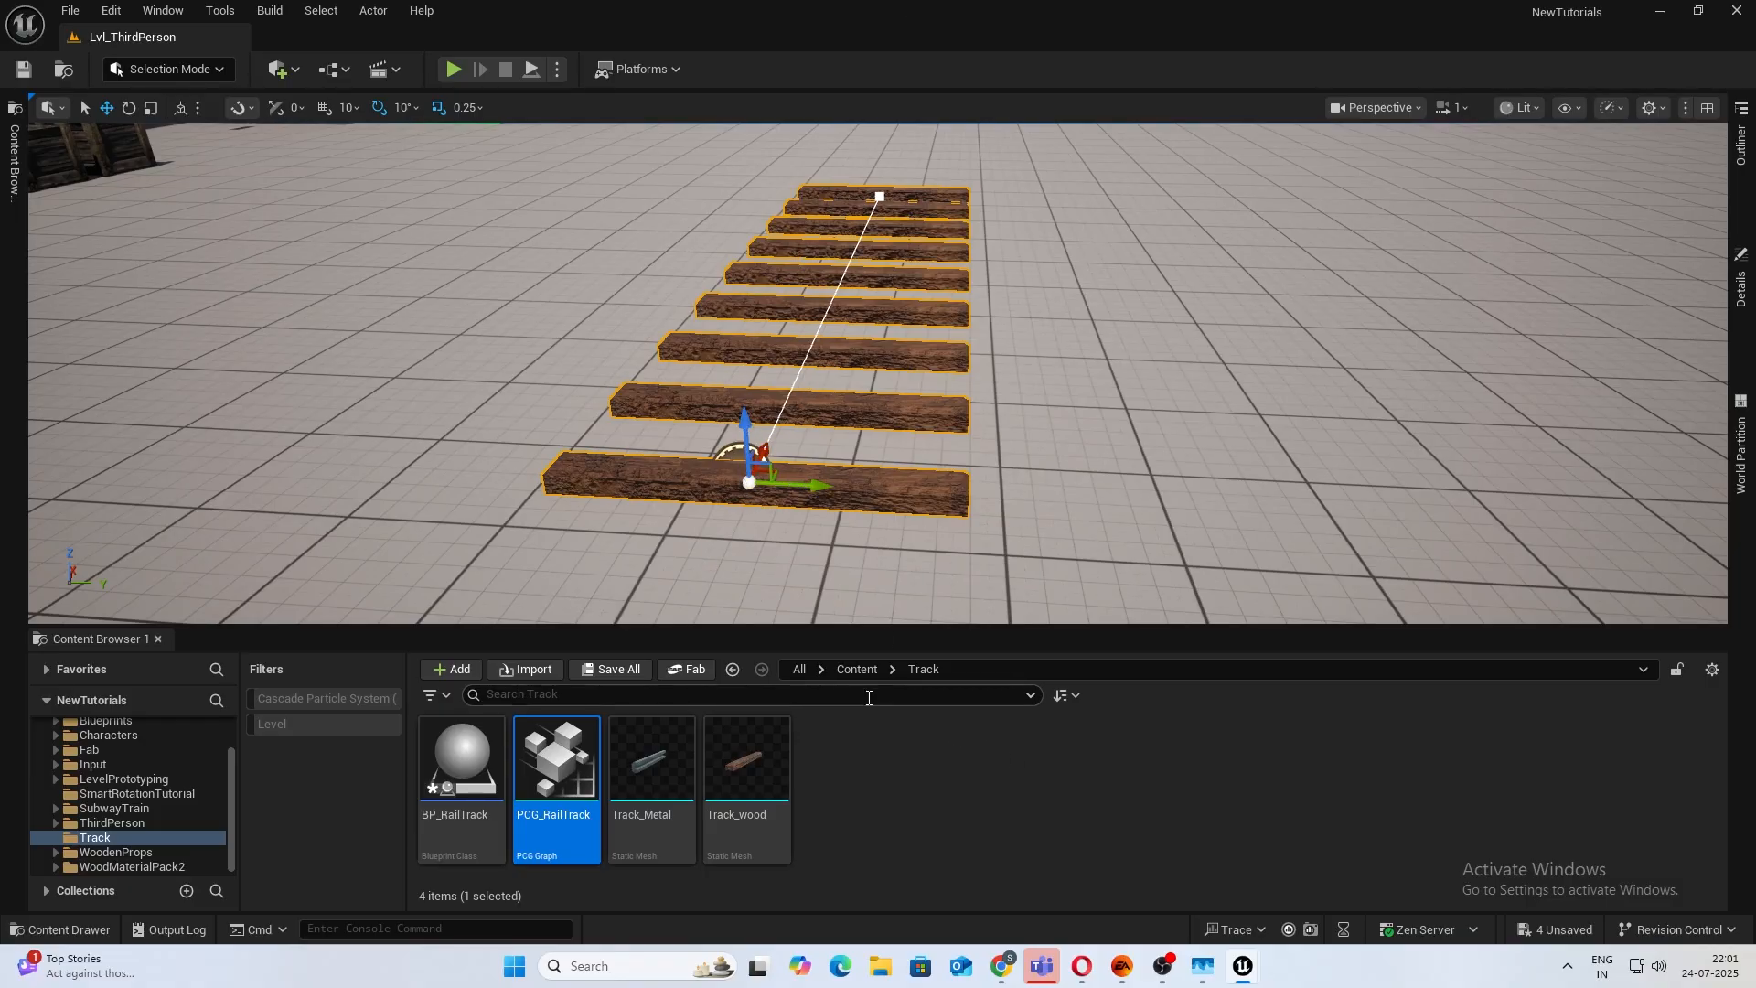
# In PCG_RailTrack, move the Static Mesh Spawner farther away and add a Transform Points node fed by the Spline Sampler's output.
pyautogui.doubleClick(562, 767)
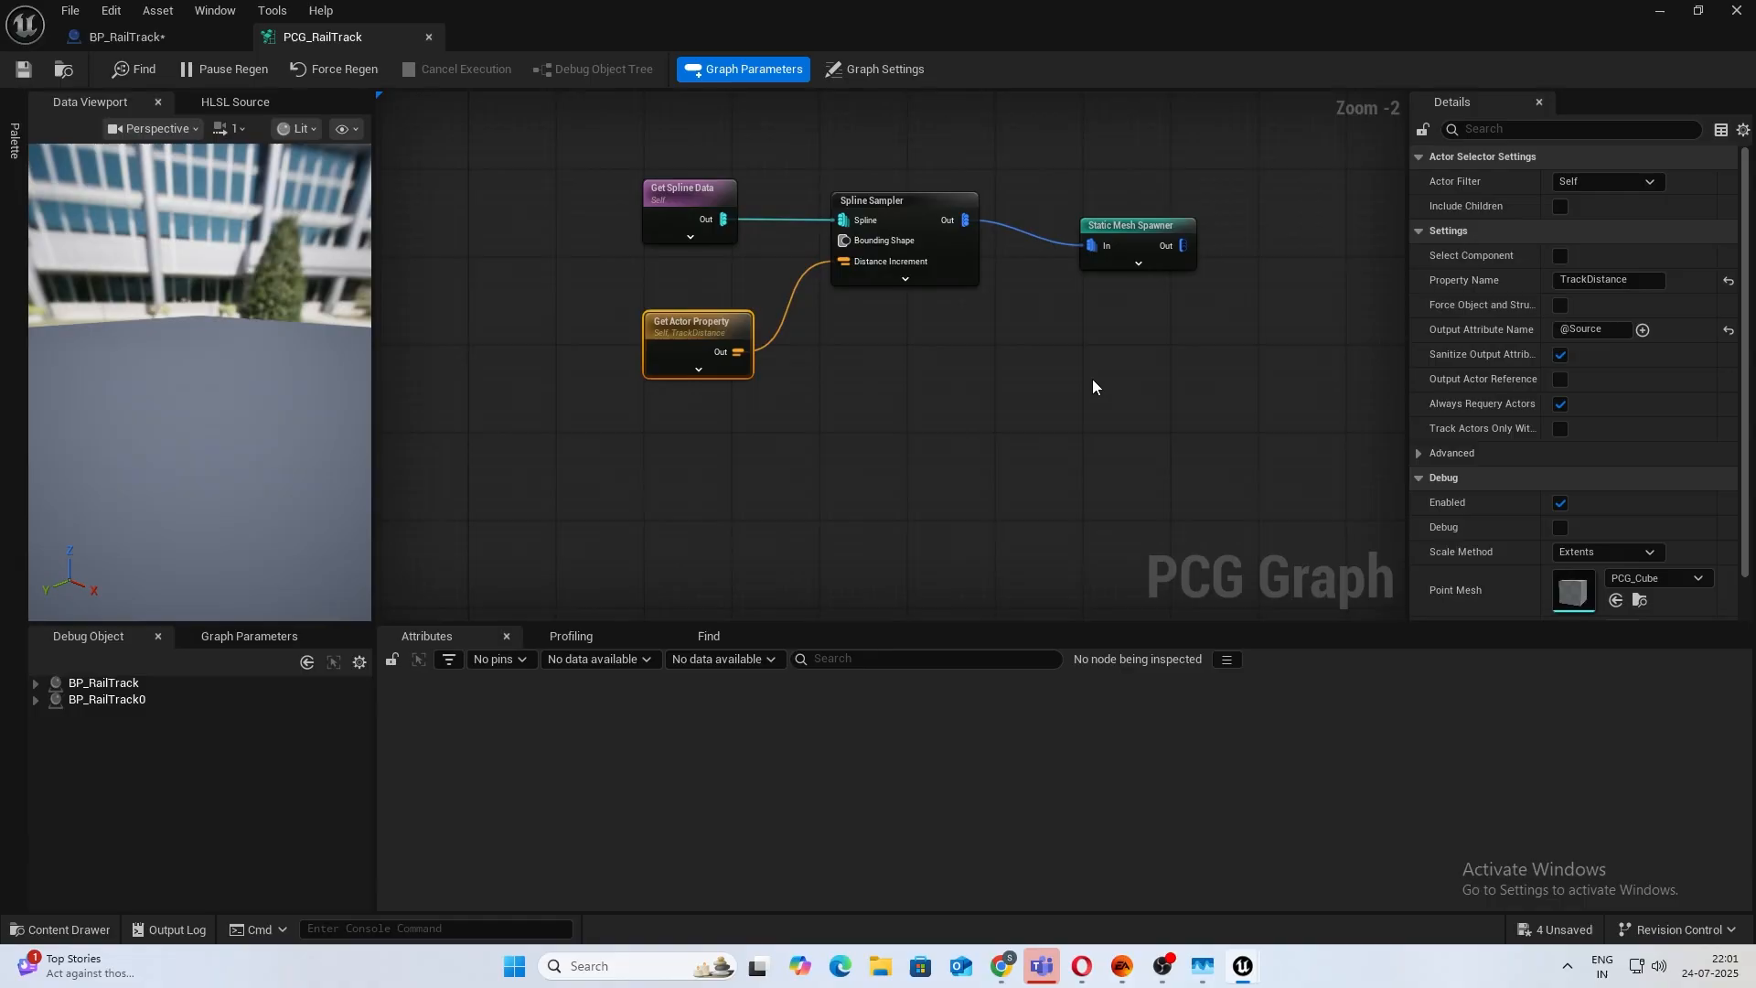
pyautogui.moveTo(1092, 378); pyautogui.dragTo(820, 414, button='right')
pyautogui.click(922, 350)
pyautogui.moveTo(922, 349); pyautogui.dragTo(1207, 328)
pyautogui.moveTo(662, 358); pyautogui.dragTo(805, 436)
pyautogui.write('transform poi')
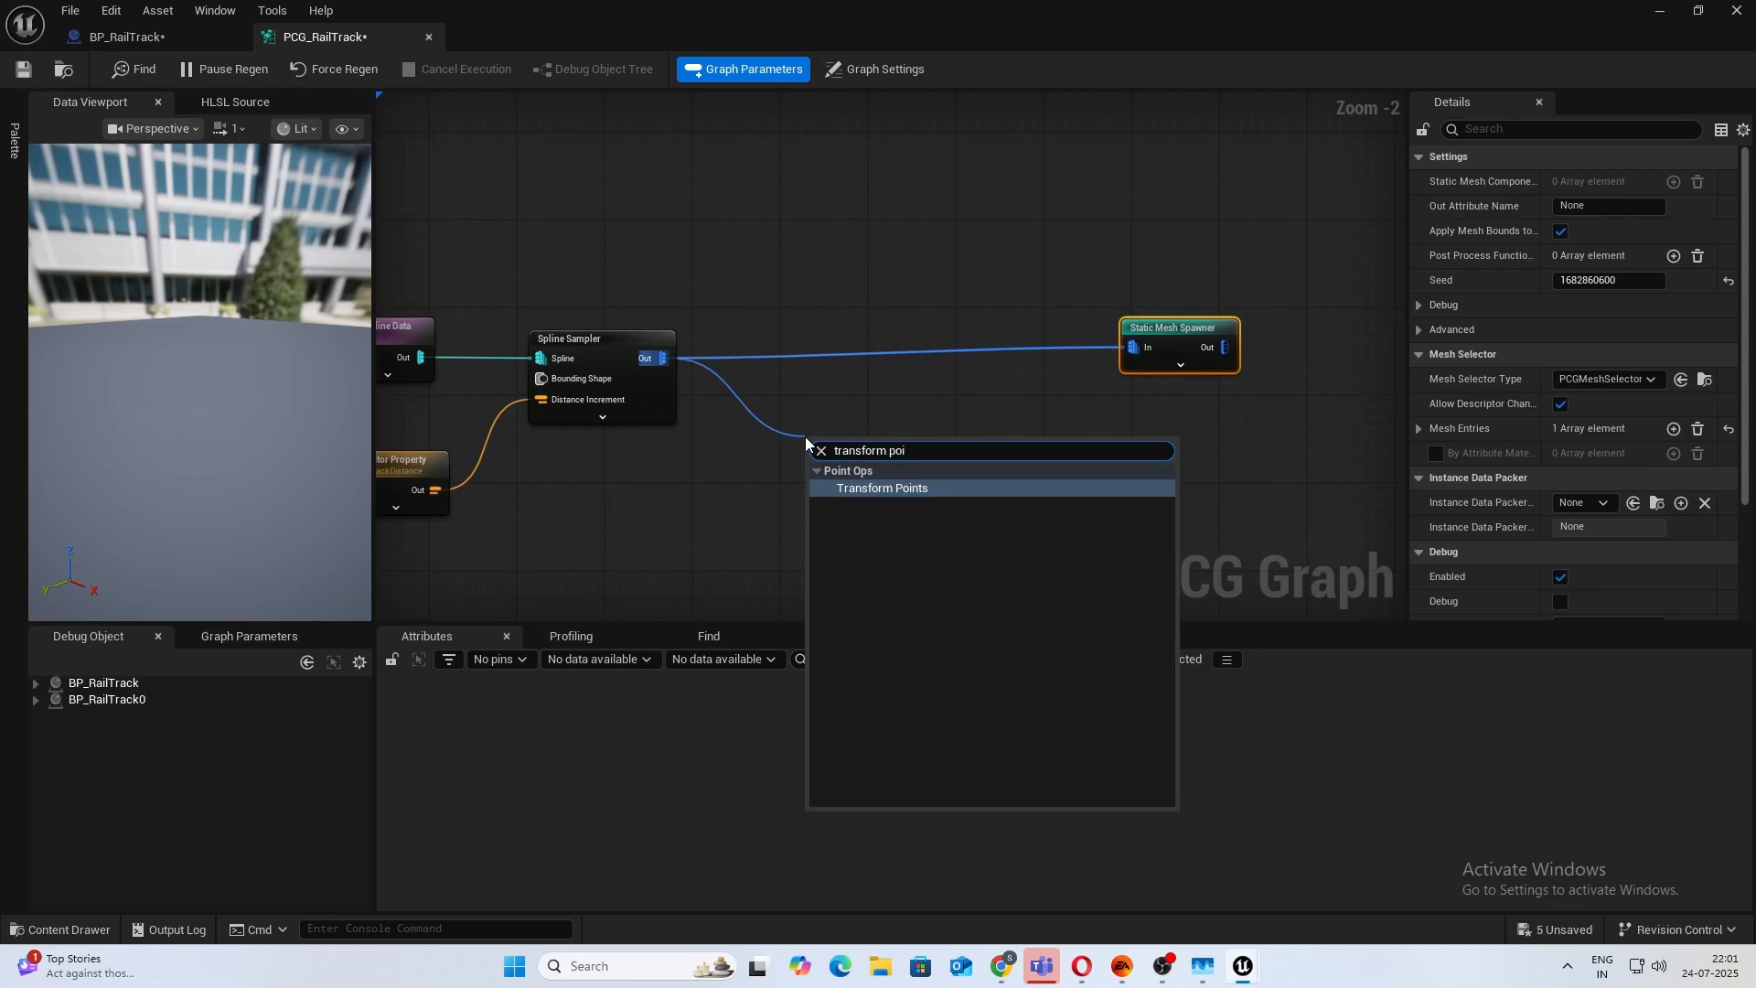
pyautogui.press('Return')
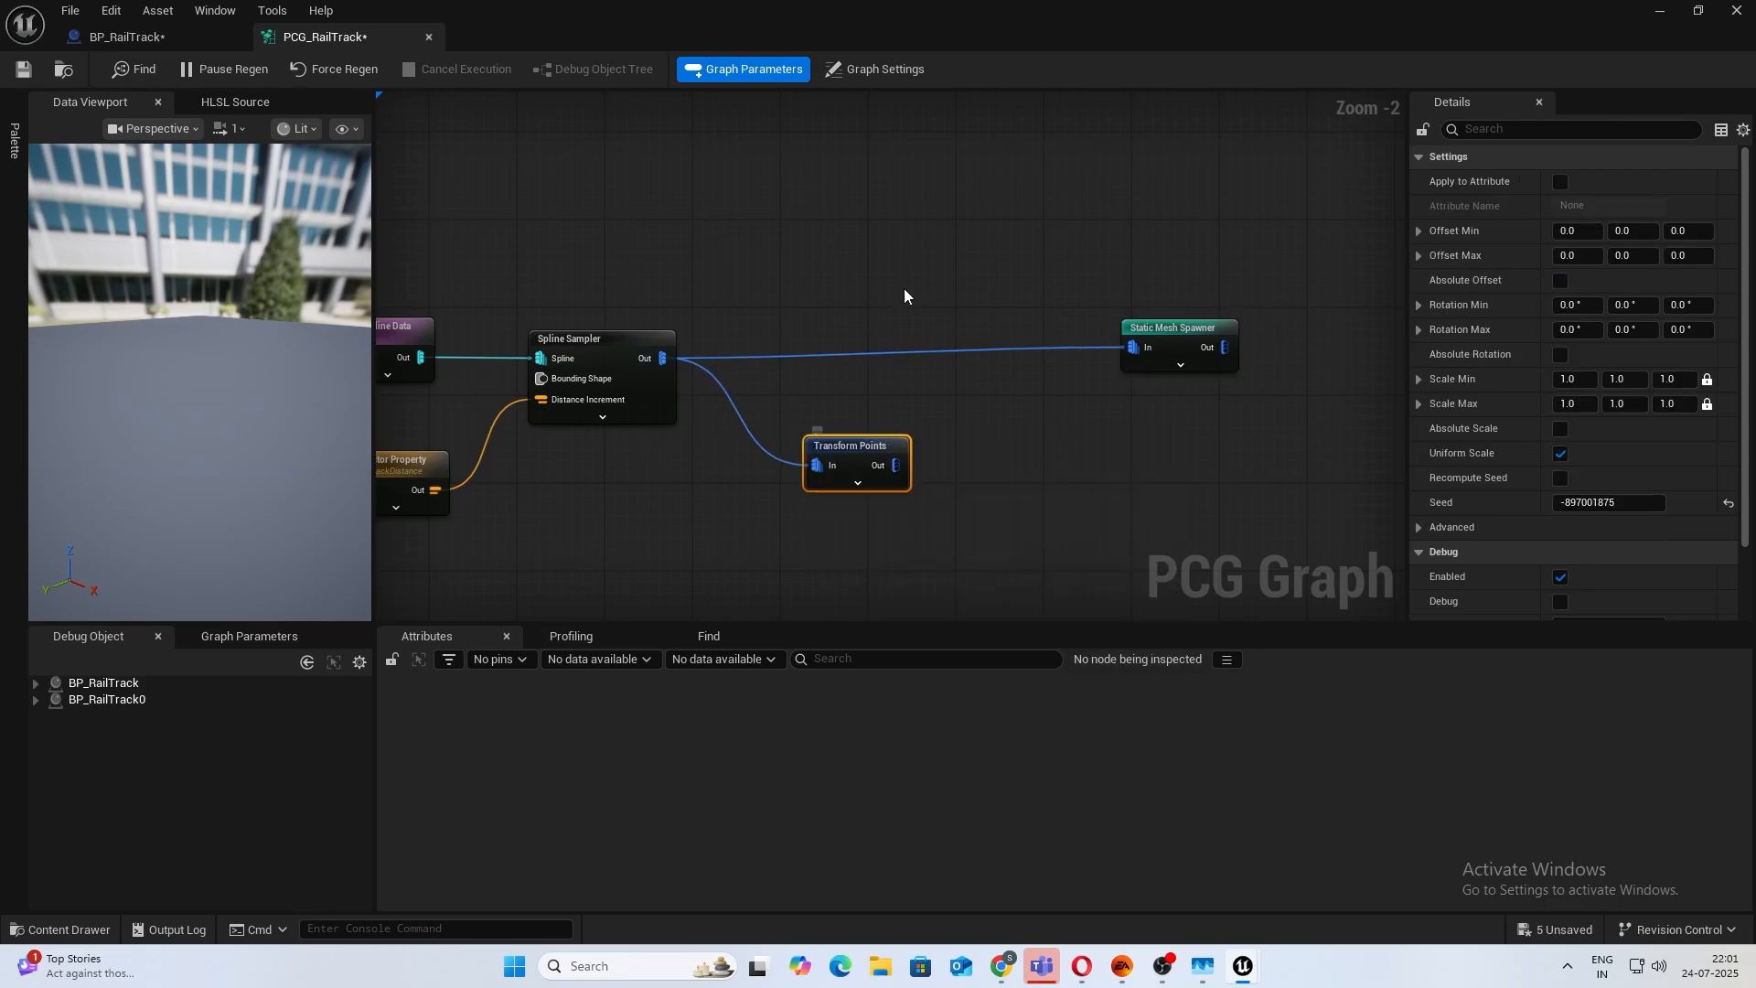
# Remove the direct link from Spline Sampler to Static Mesh Spawner and route it through the Transform Points node, aligned between them.
pyautogui.scroll(2, 896, 316)
pyautogui.keyDown('alt'); pyautogui.click(909, 360); pyautogui.keyUp('alt')
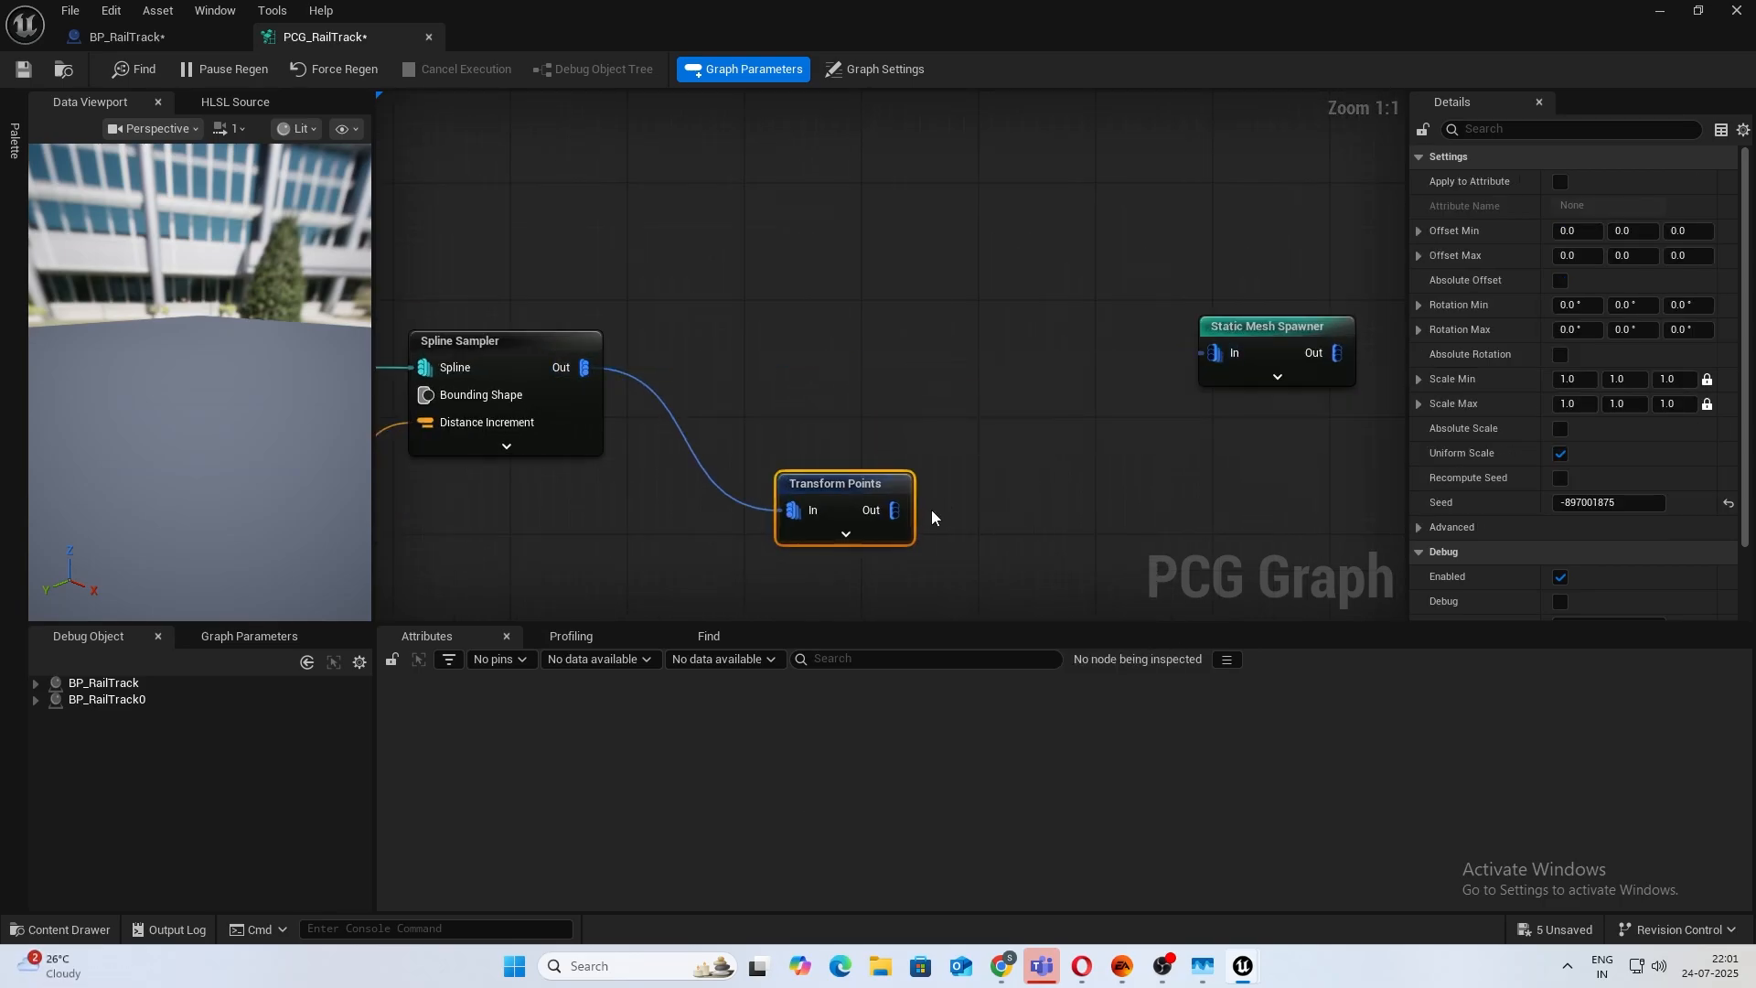
pyautogui.moveTo(894, 510); pyautogui.dragTo(1127, 364)
pyautogui.moveTo(840, 496); pyautogui.dragTo(844, 371)
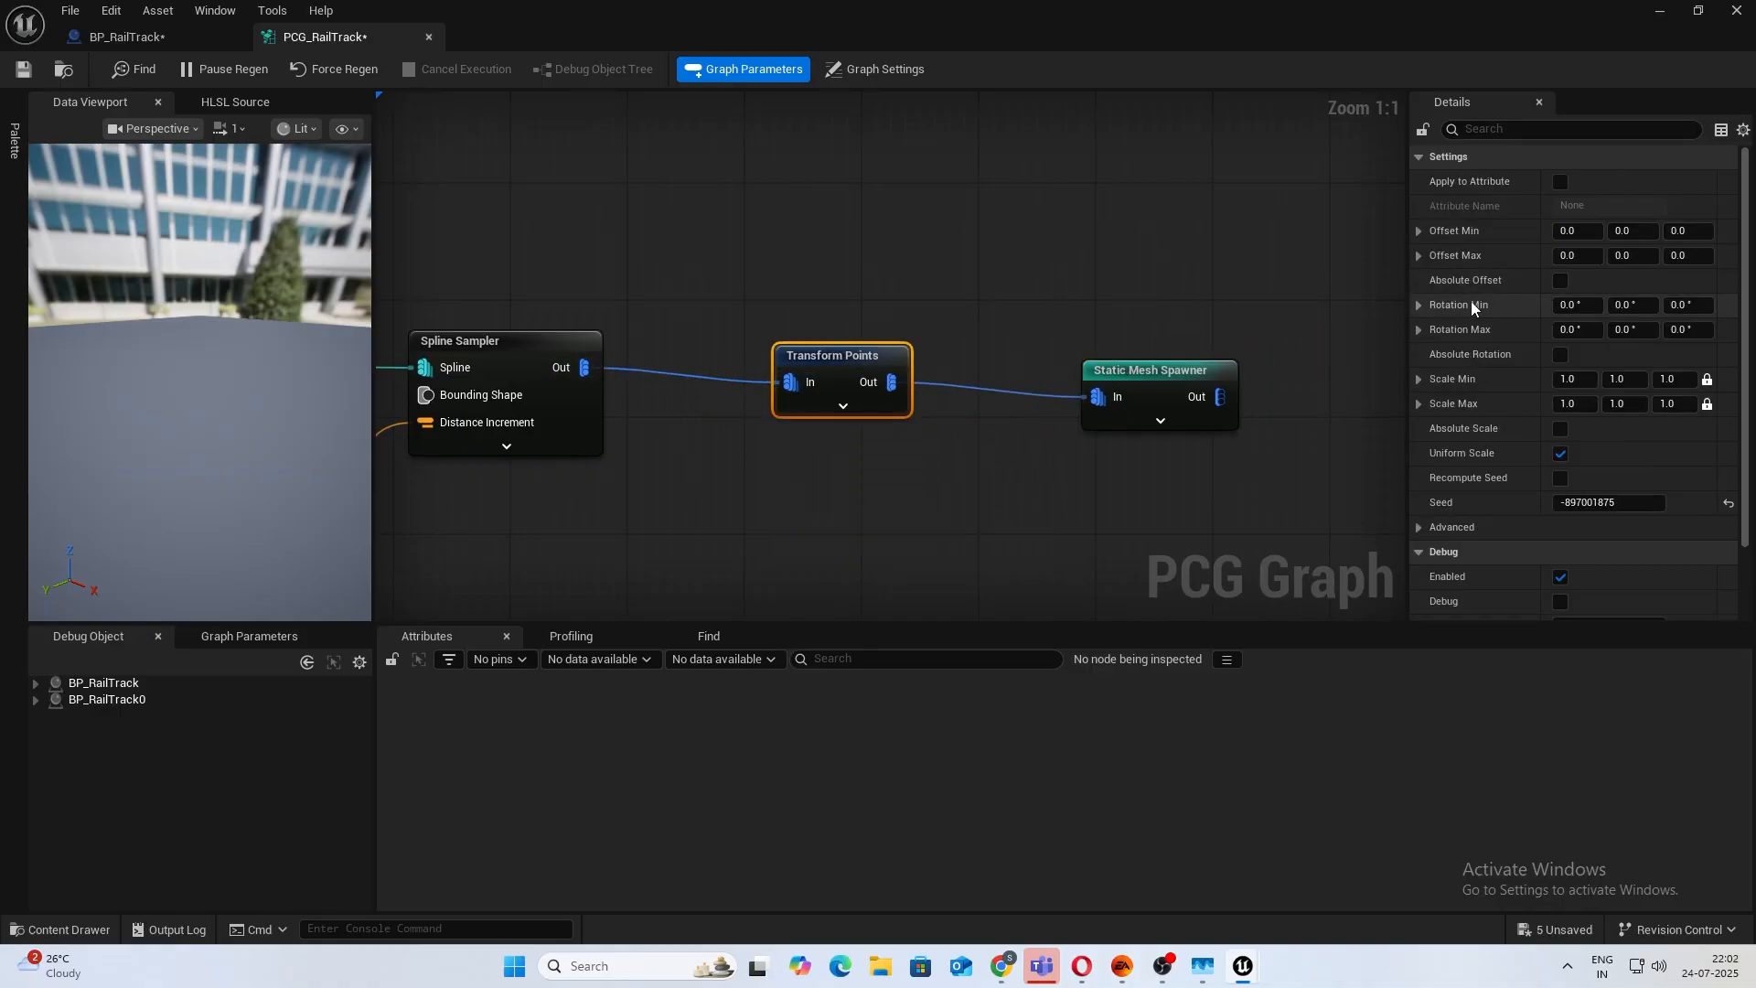
# Set the Z value of Rotation Min and Rotation Max to 90° on Transform Points, save, and check the sleepers in the level.
pyautogui.click(1694, 309)
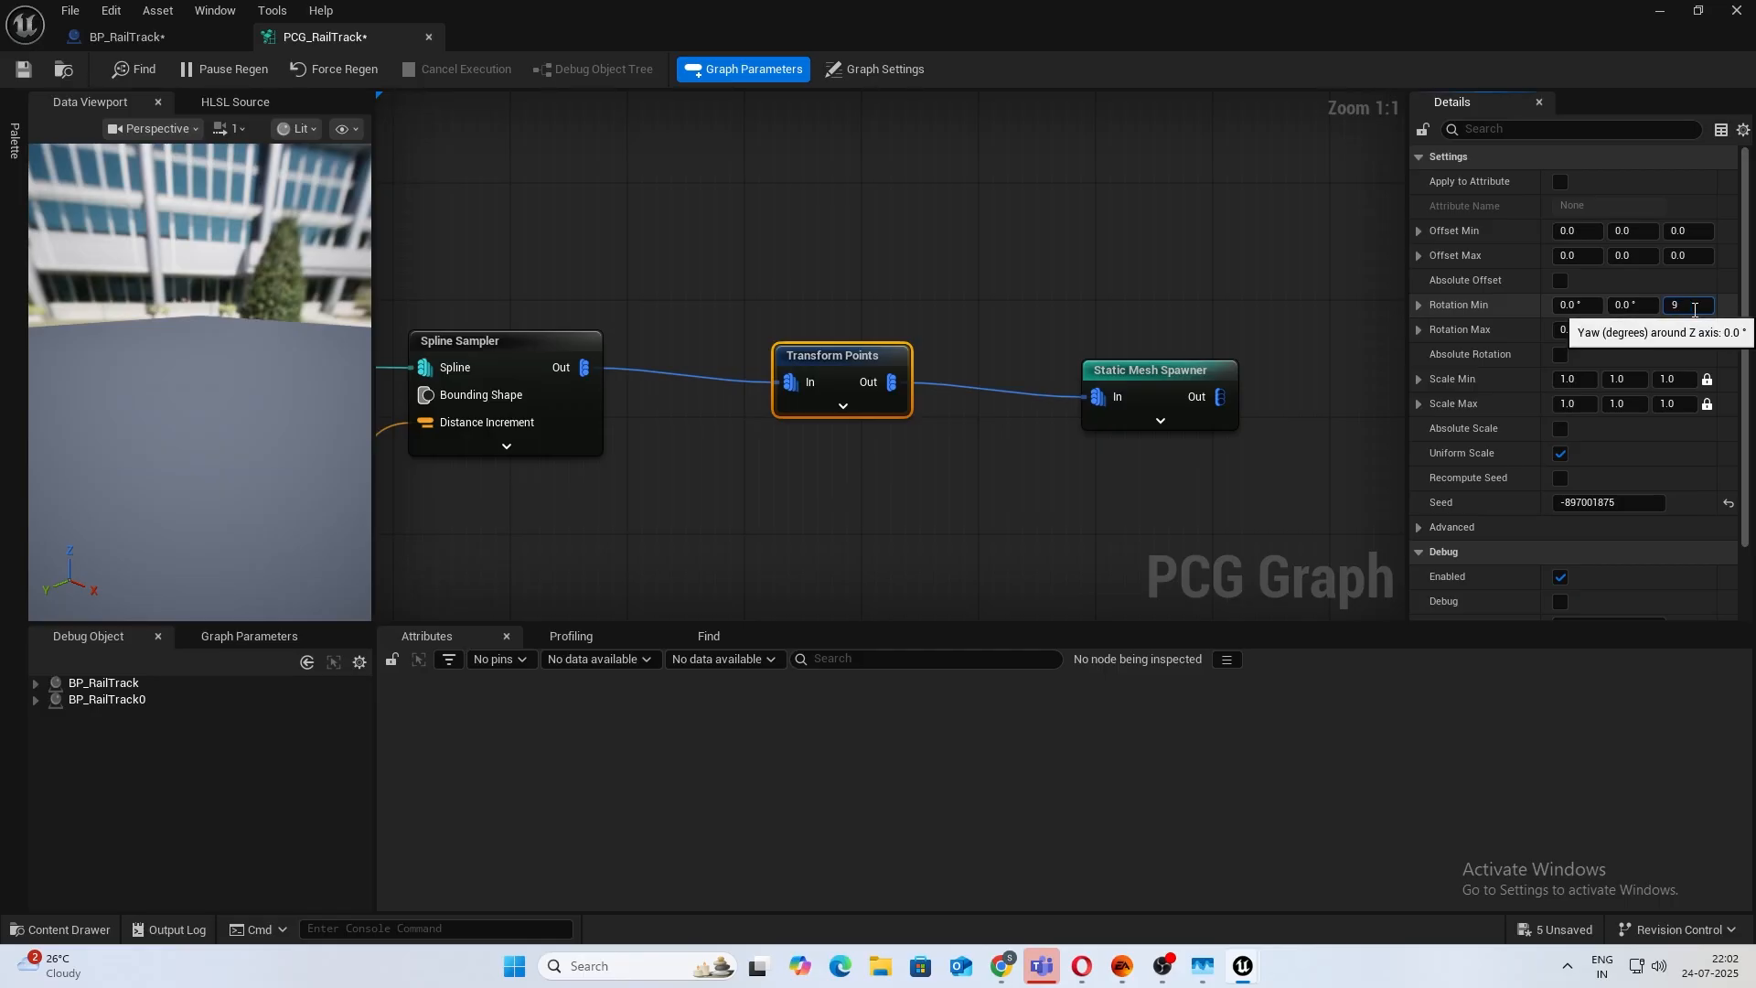
pyautogui.write('90')
pyautogui.press('Return')
pyautogui.click(1695, 330)
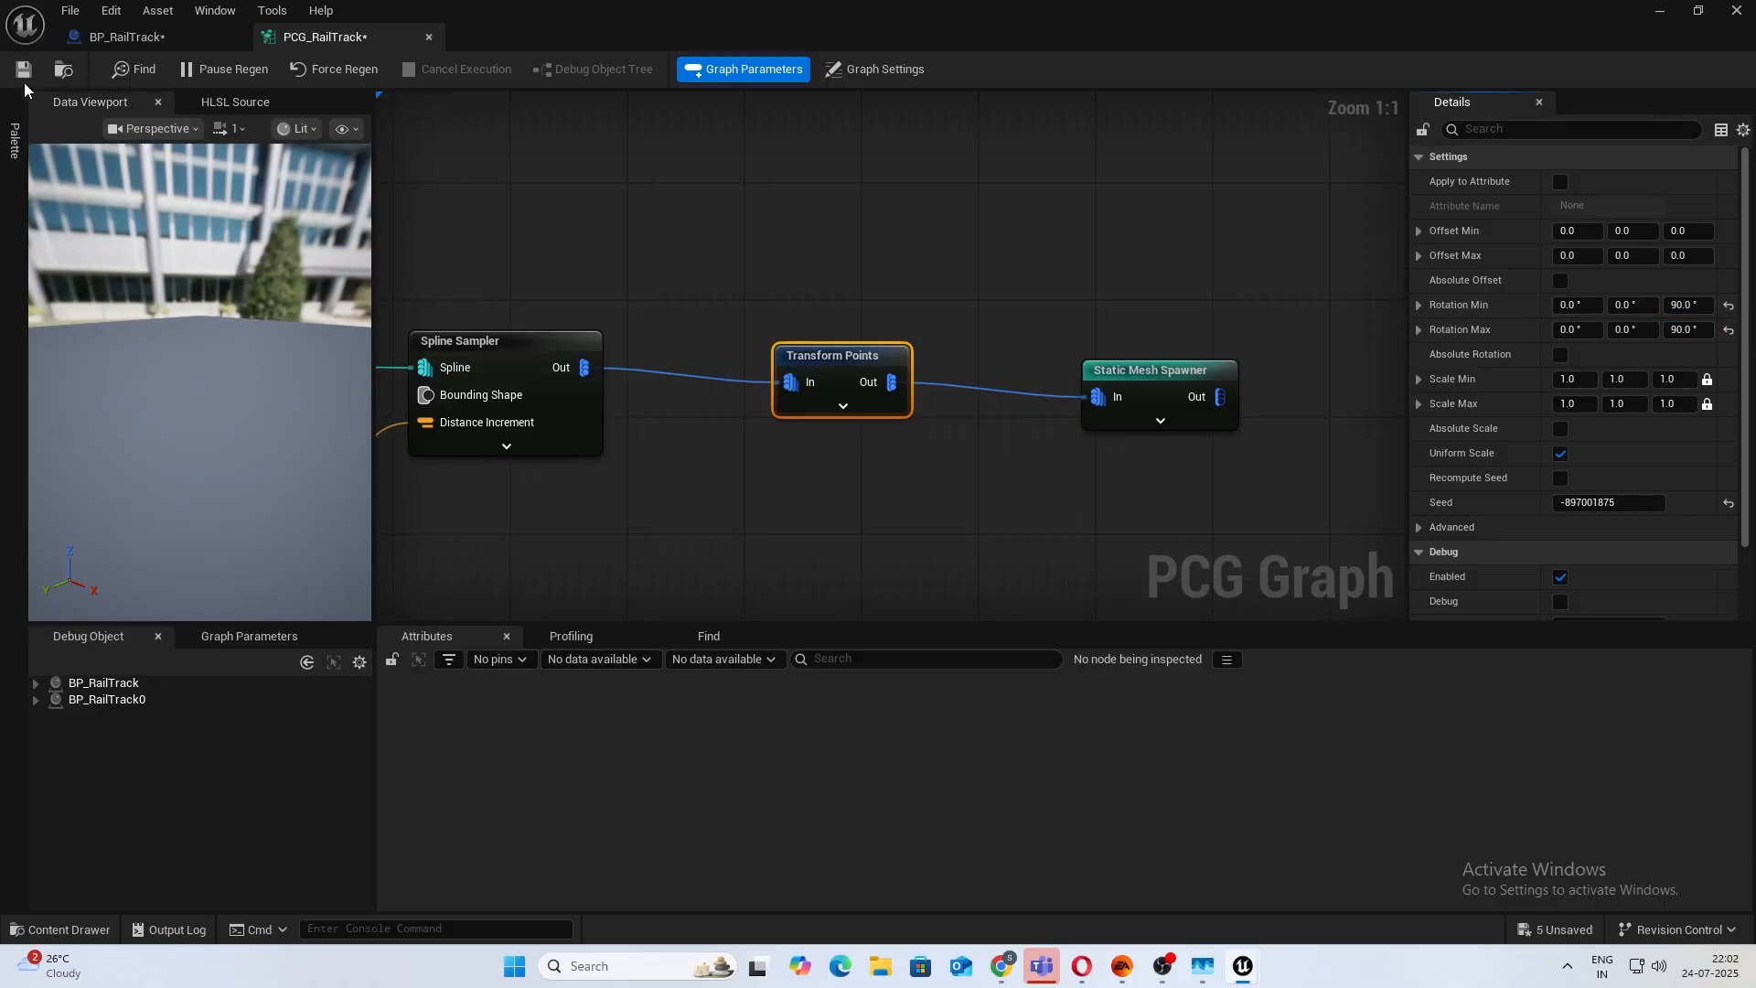
pyautogui.click(1660, 10)
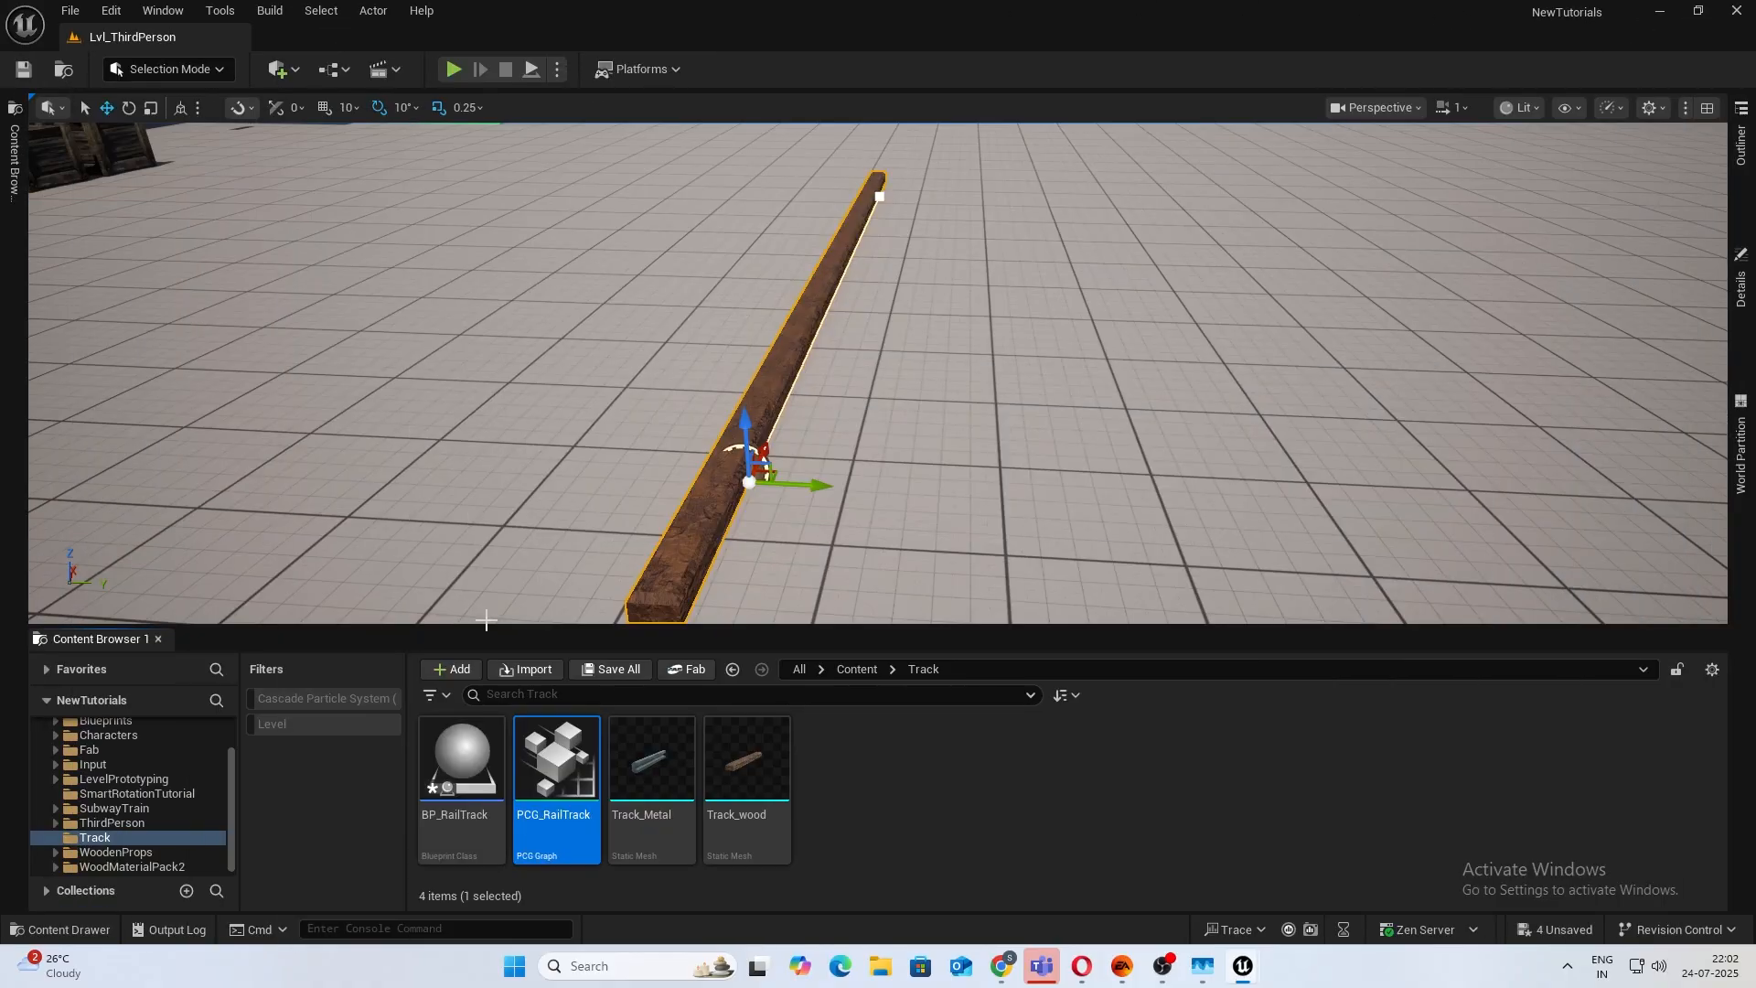
pyautogui.press('d')
pyautogui.moveTo(878, 373); pyautogui.dragTo(866, 233, button='right')
pyautogui.press('a')
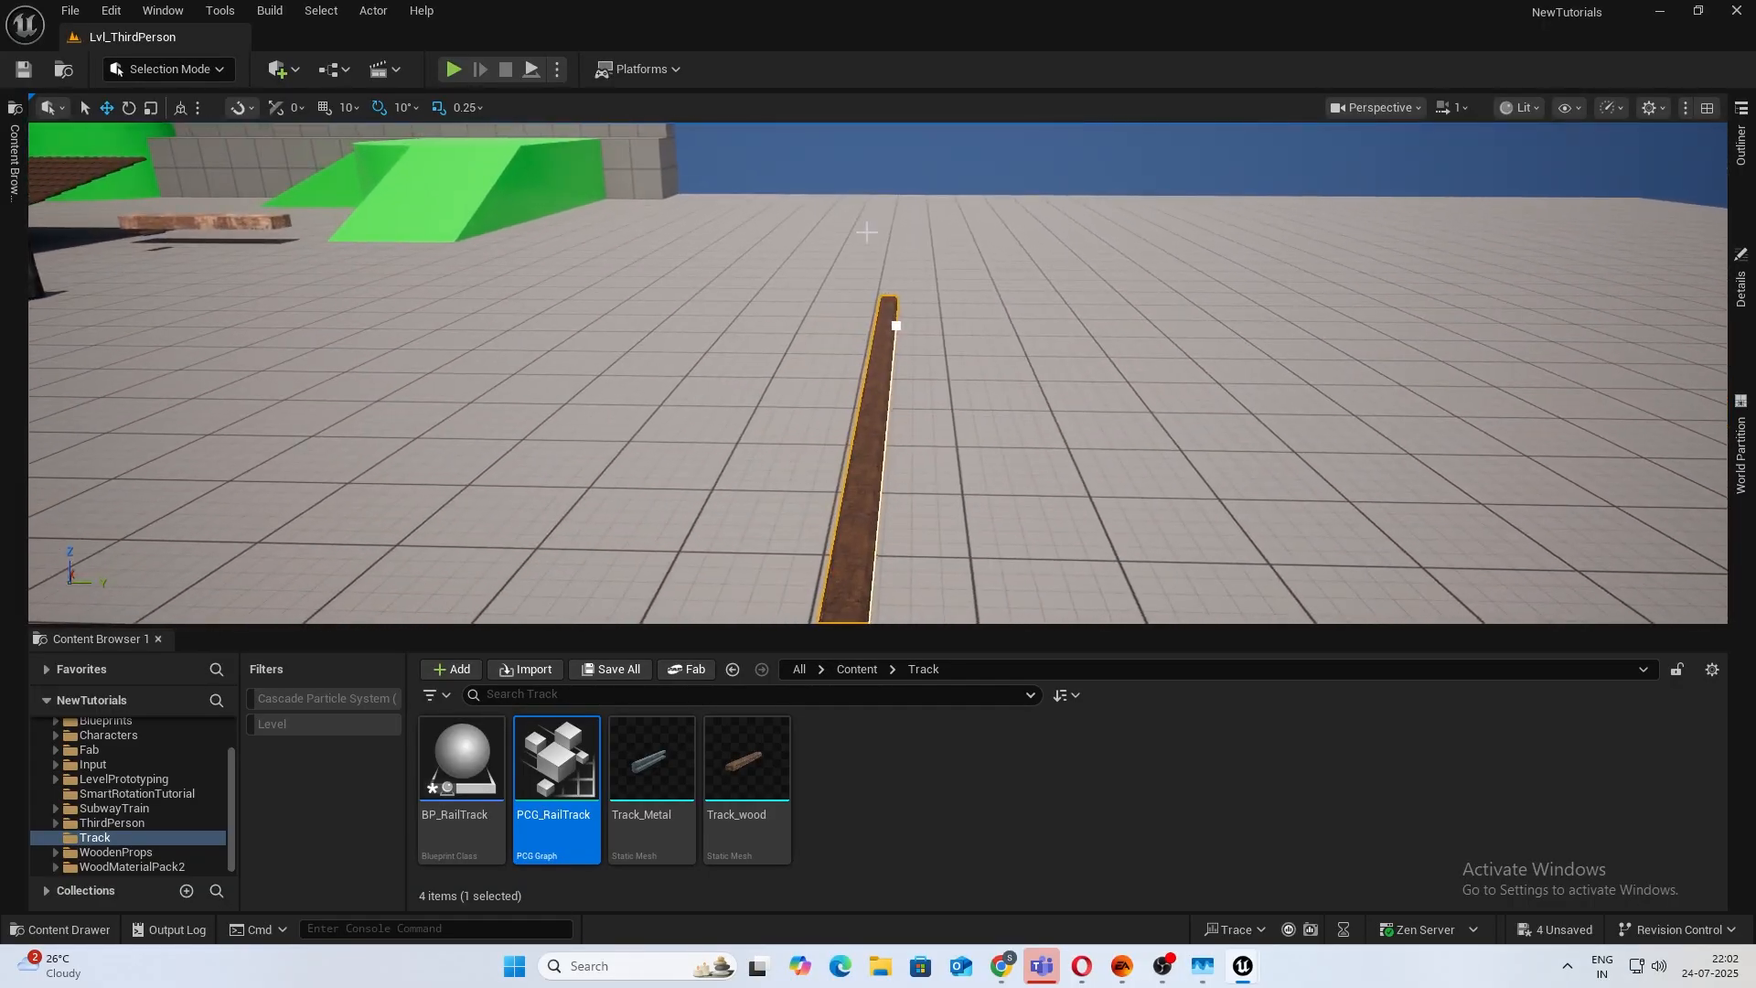
# Reset Rotation Min and Rotation Max of the Transform Points node to their defaults.
pyautogui.hotkey('alt', 'Tab')
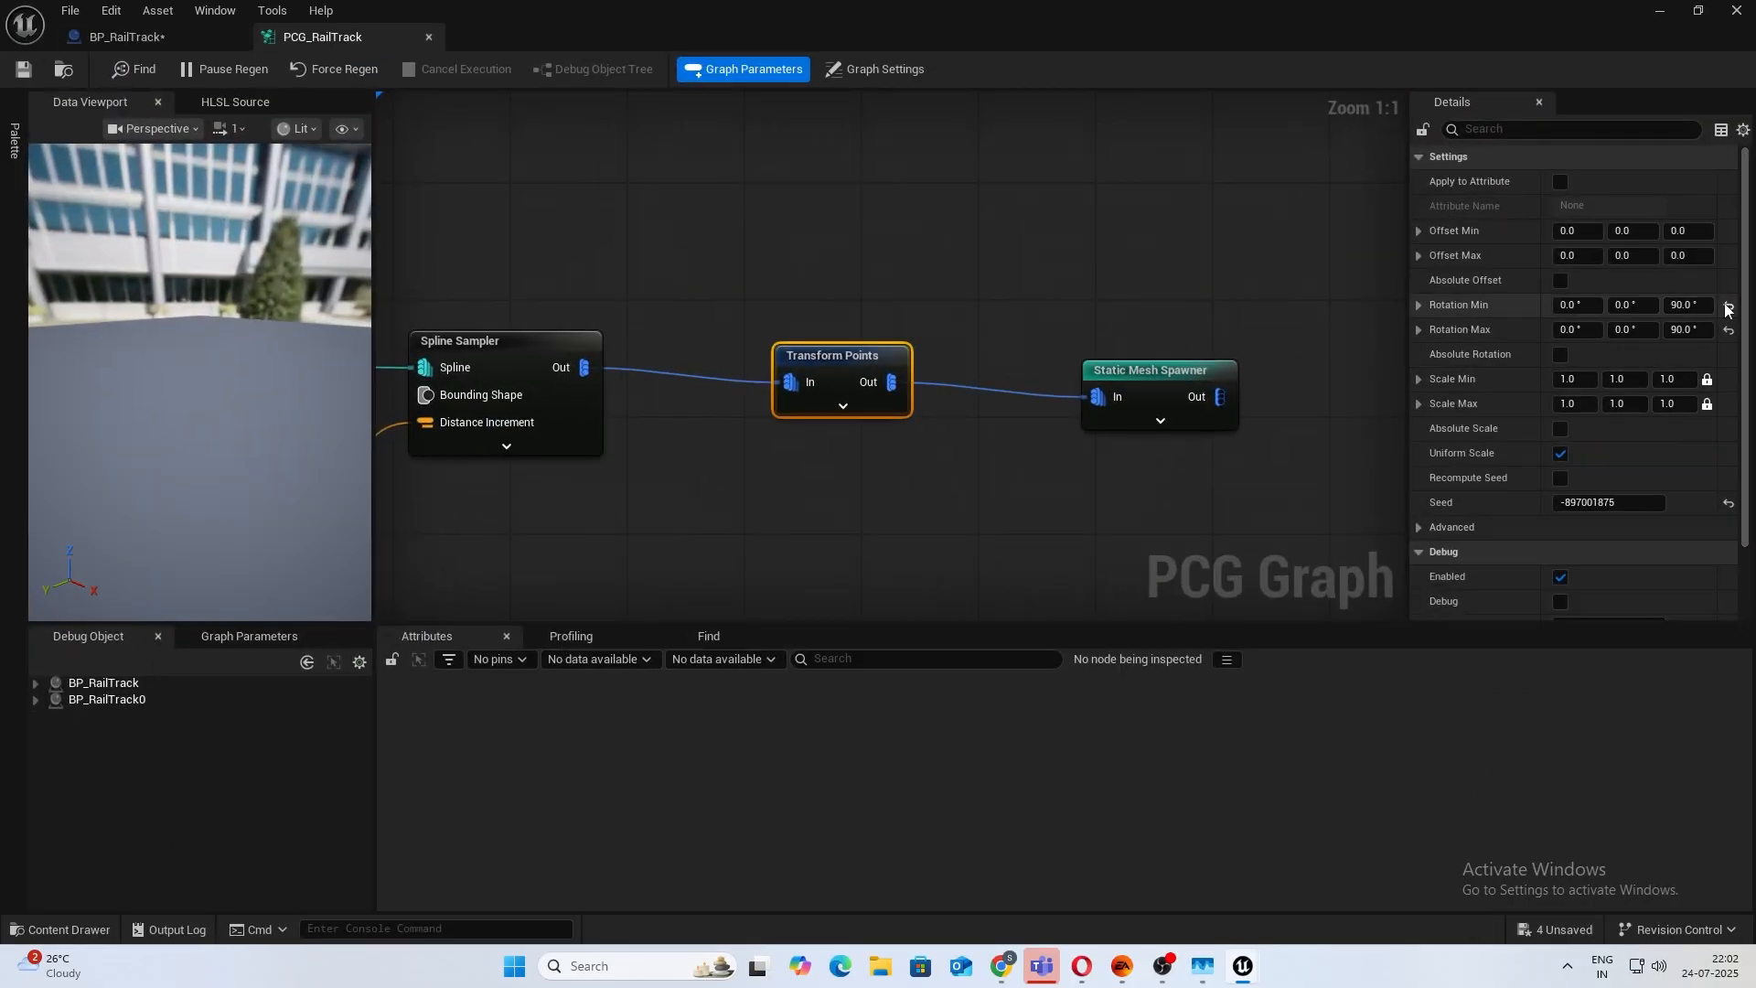
pyautogui.click(1730, 329)
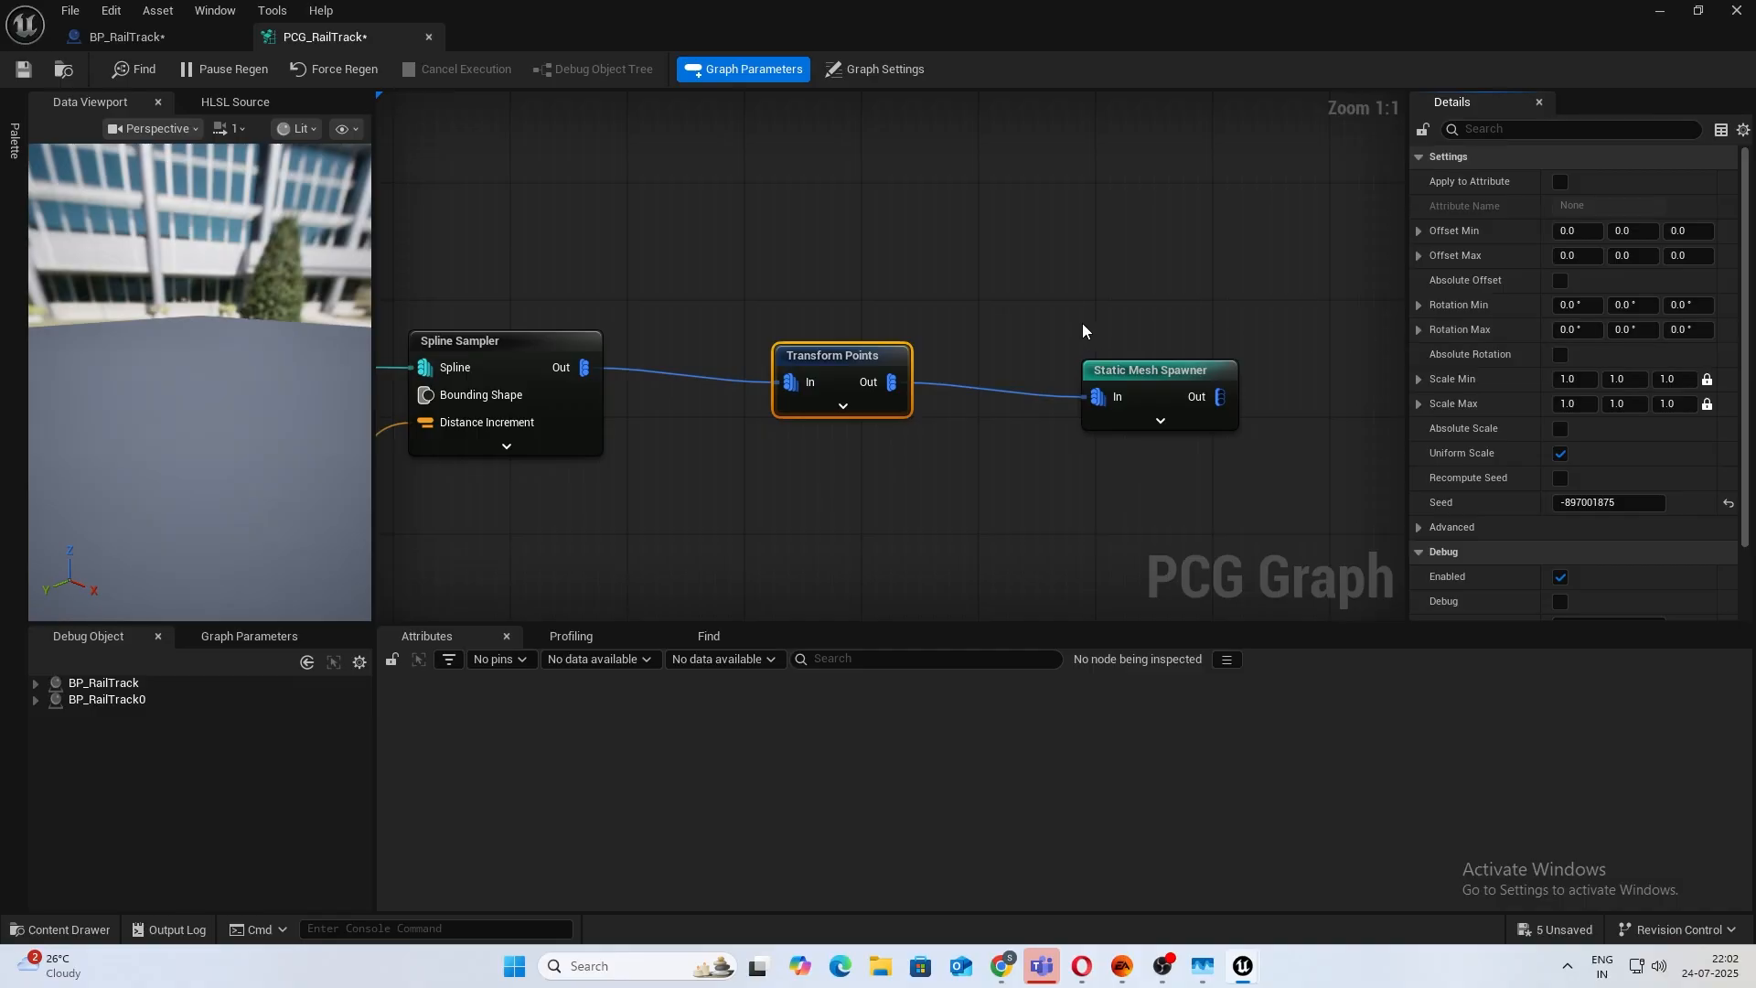
pyautogui.moveTo(1083, 322); pyautogui.dragTo(1007, 316, button='right')
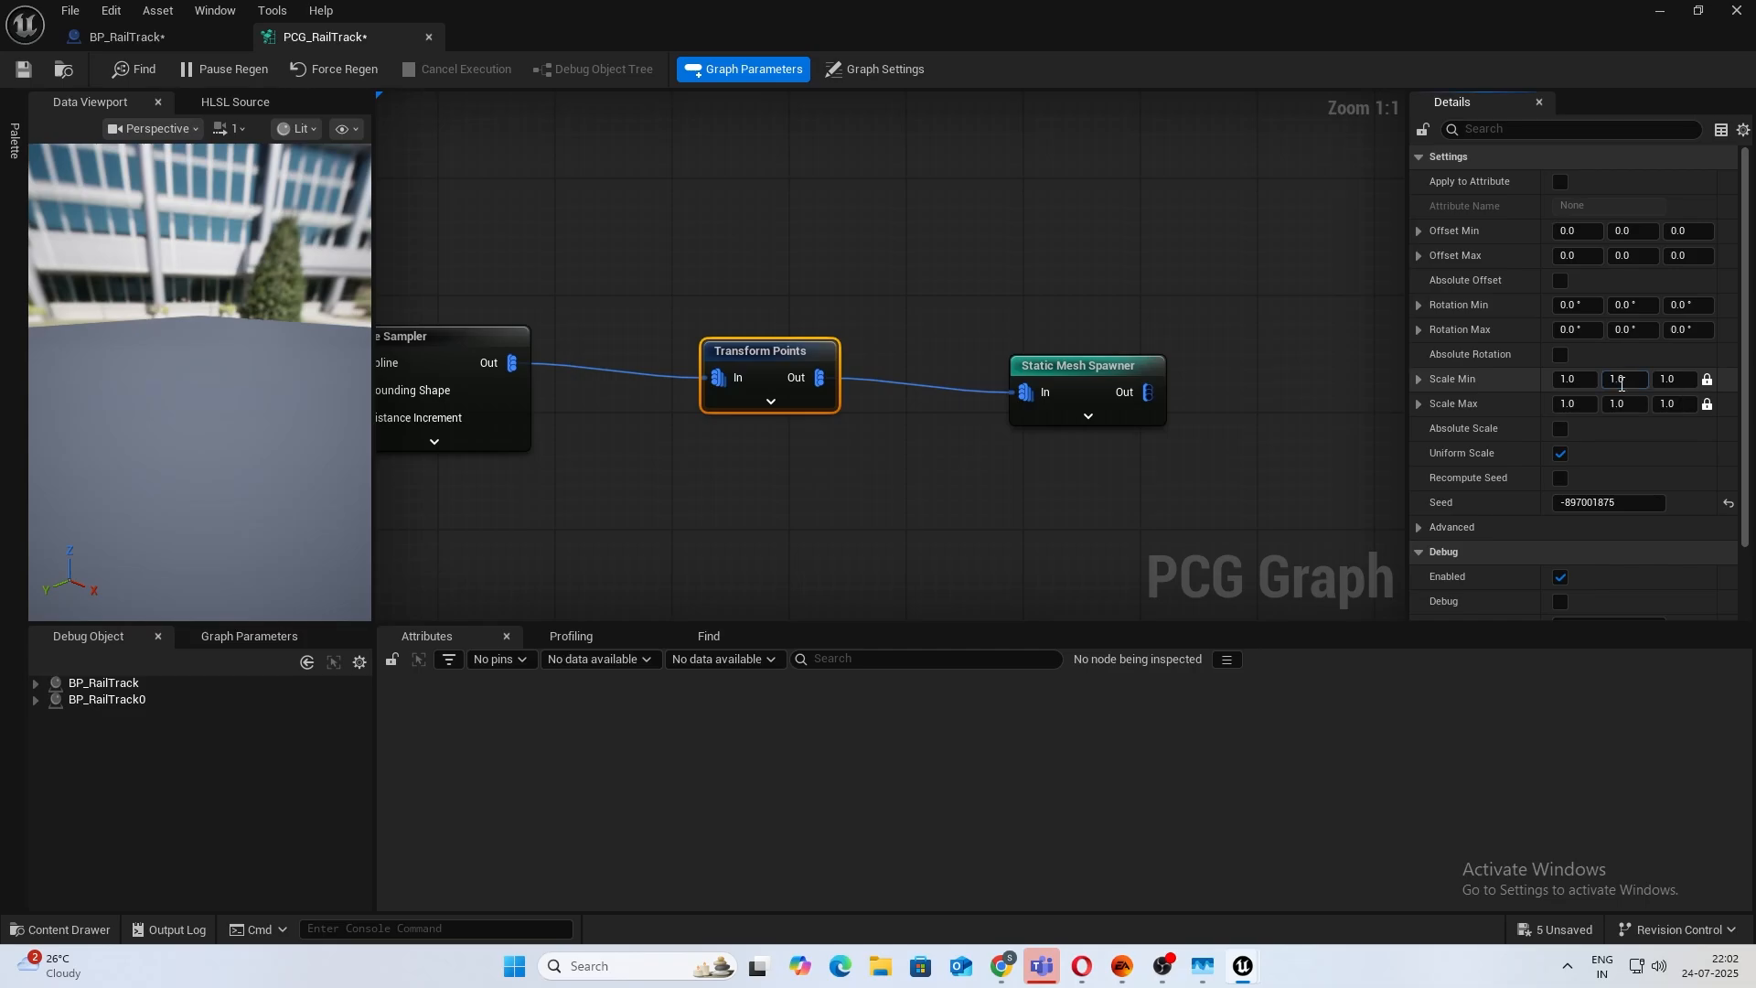
pyautogui.click(1618, 380)
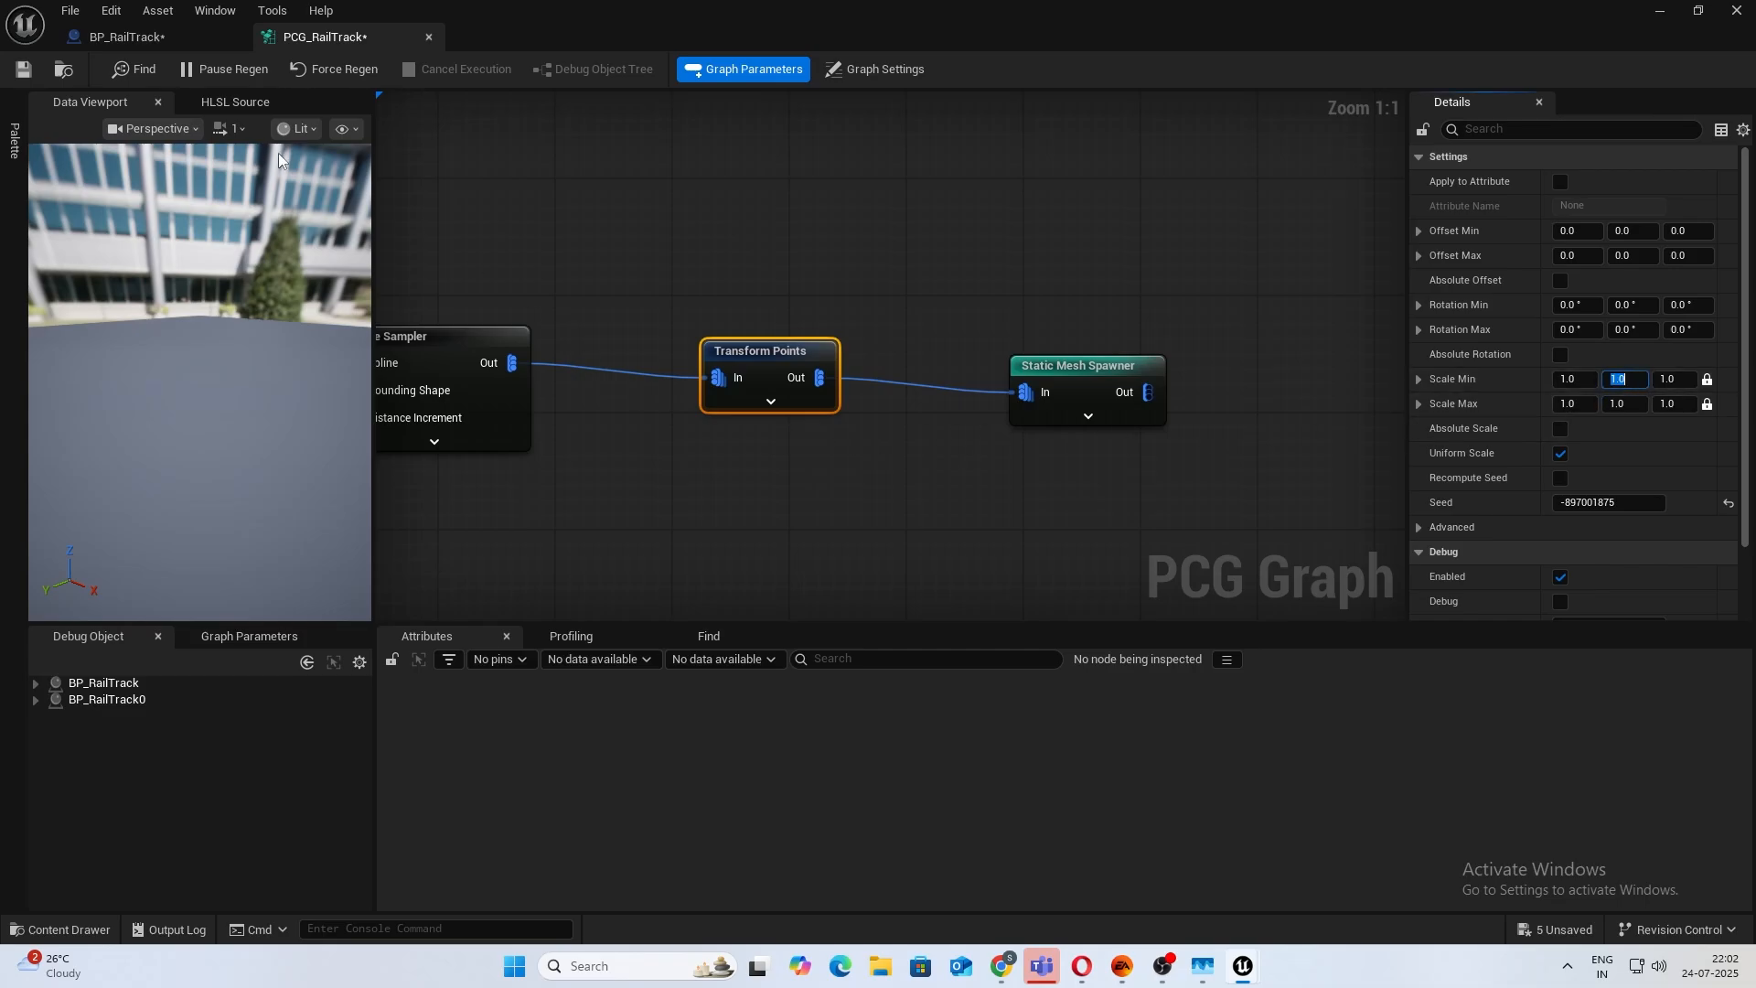
# Add a new variable named PCGScaleVector to BP_RailTrack.
pyautogui.click(135, 40)
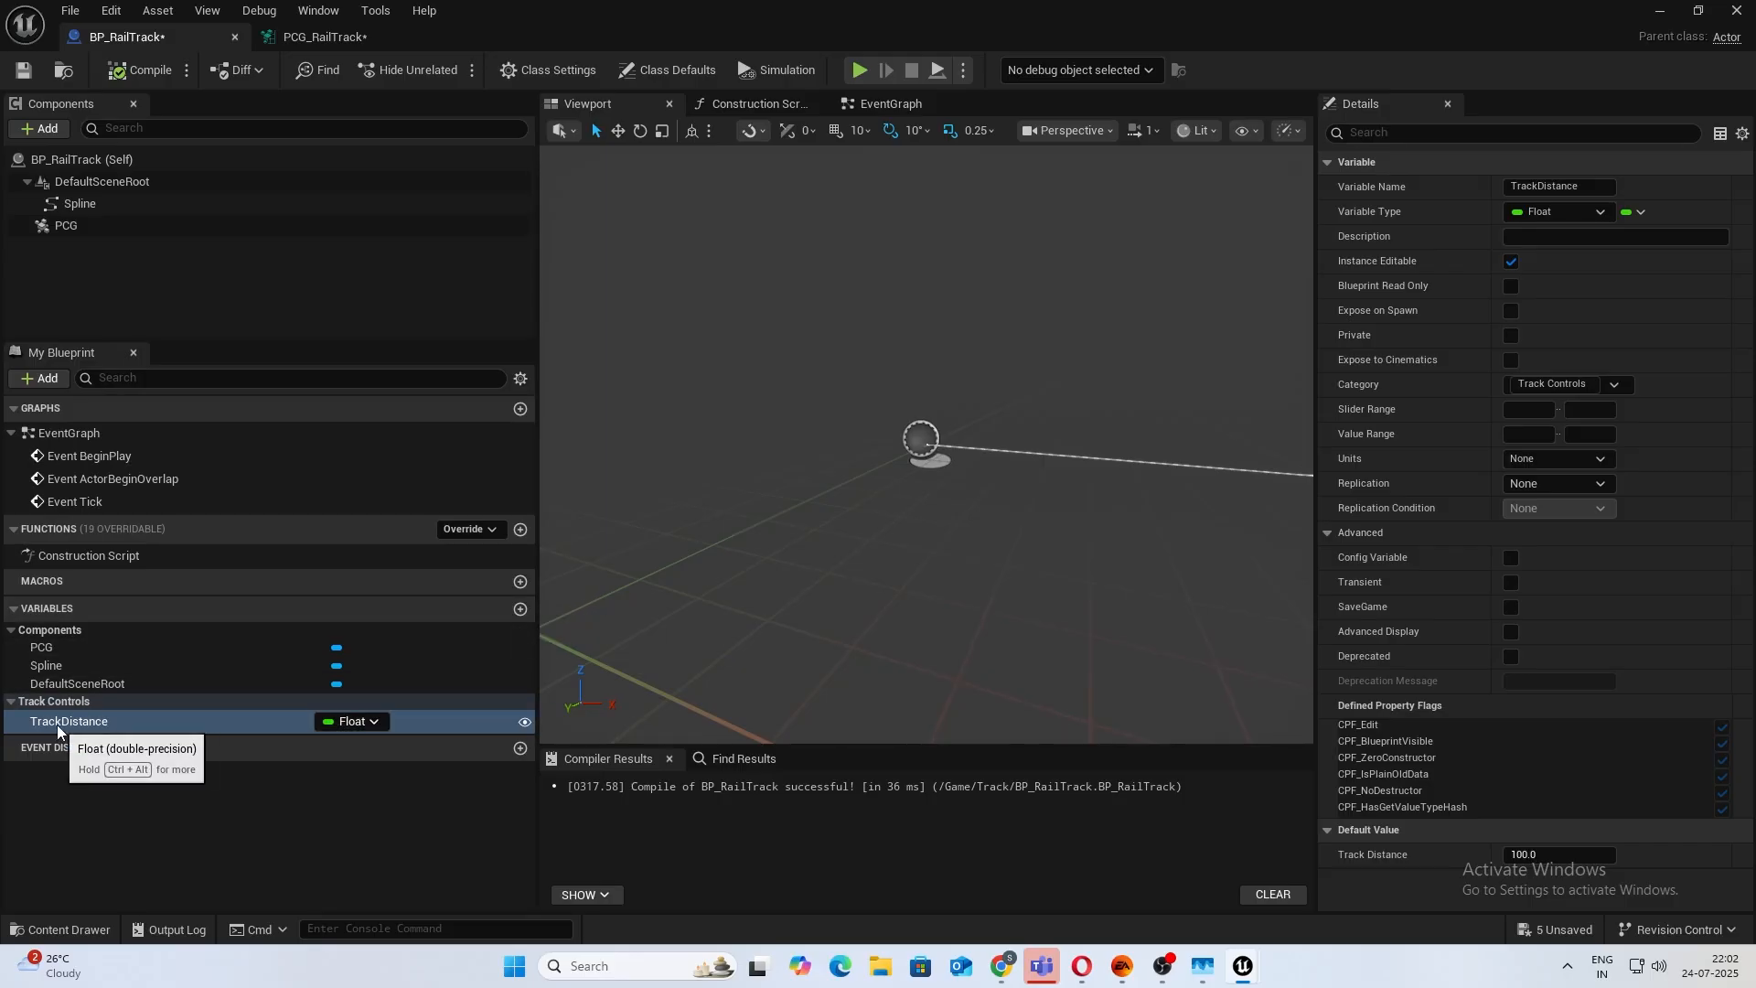
pyautogui.click(520, 609)
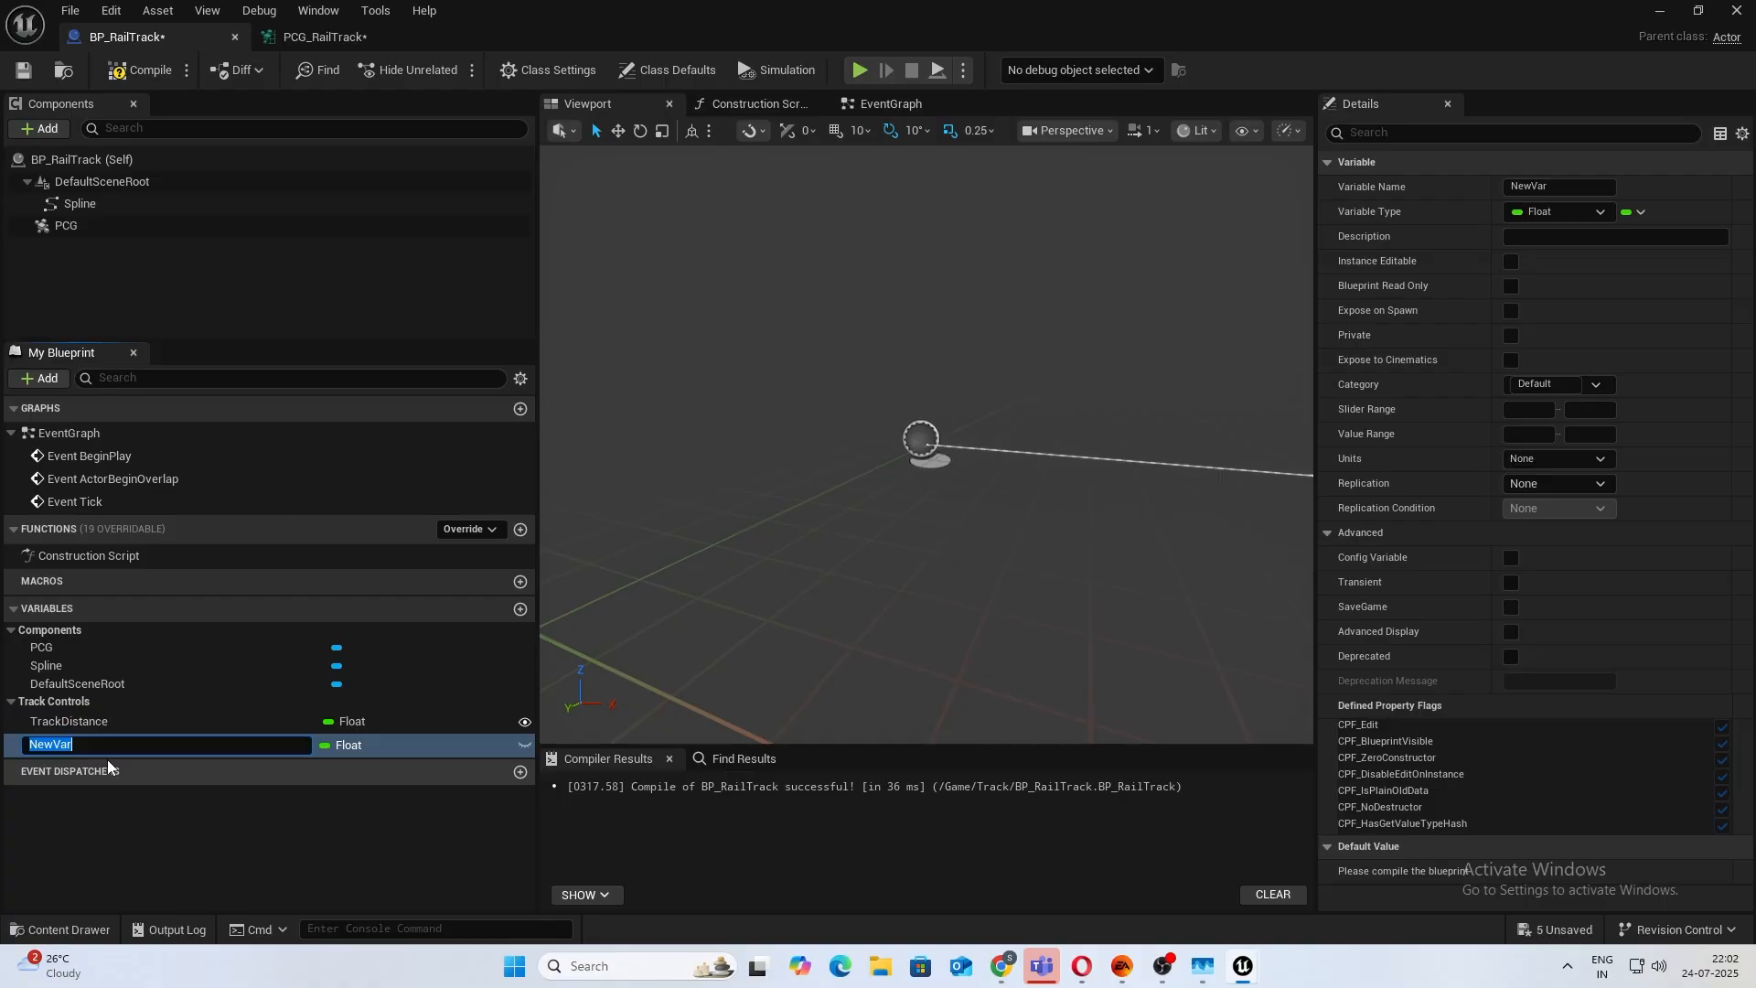
pyautogui.write('PCG')
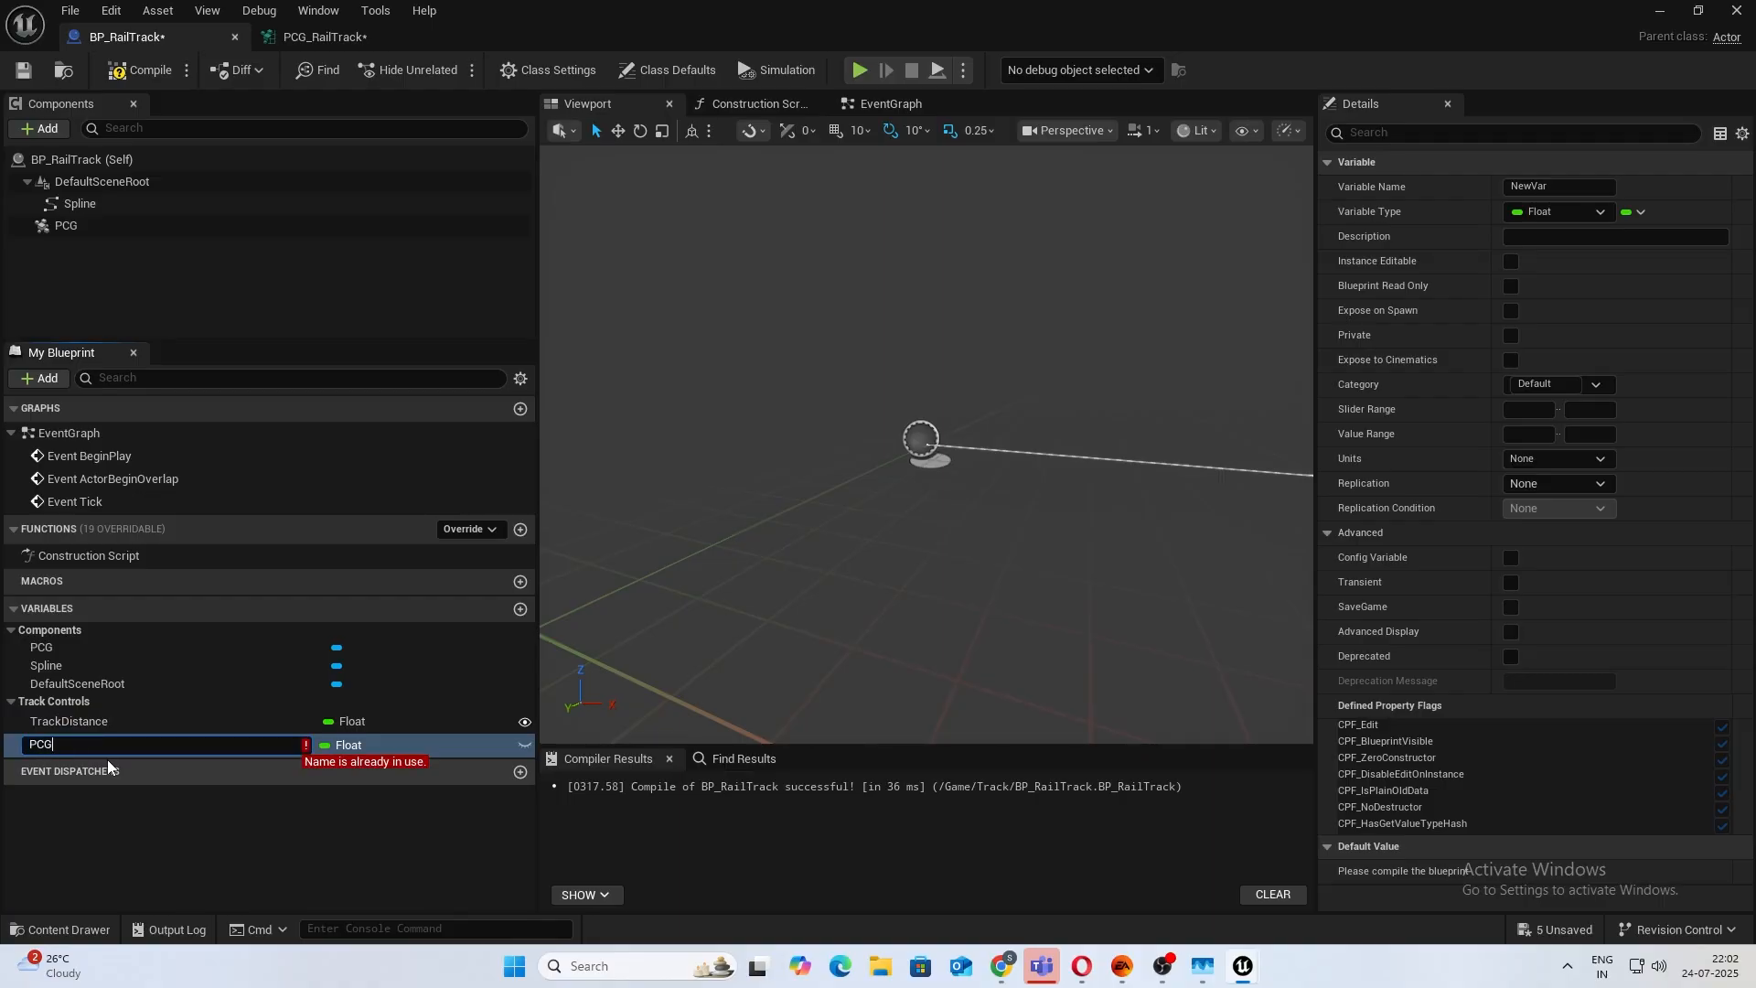
pyautogui.write('Scale')
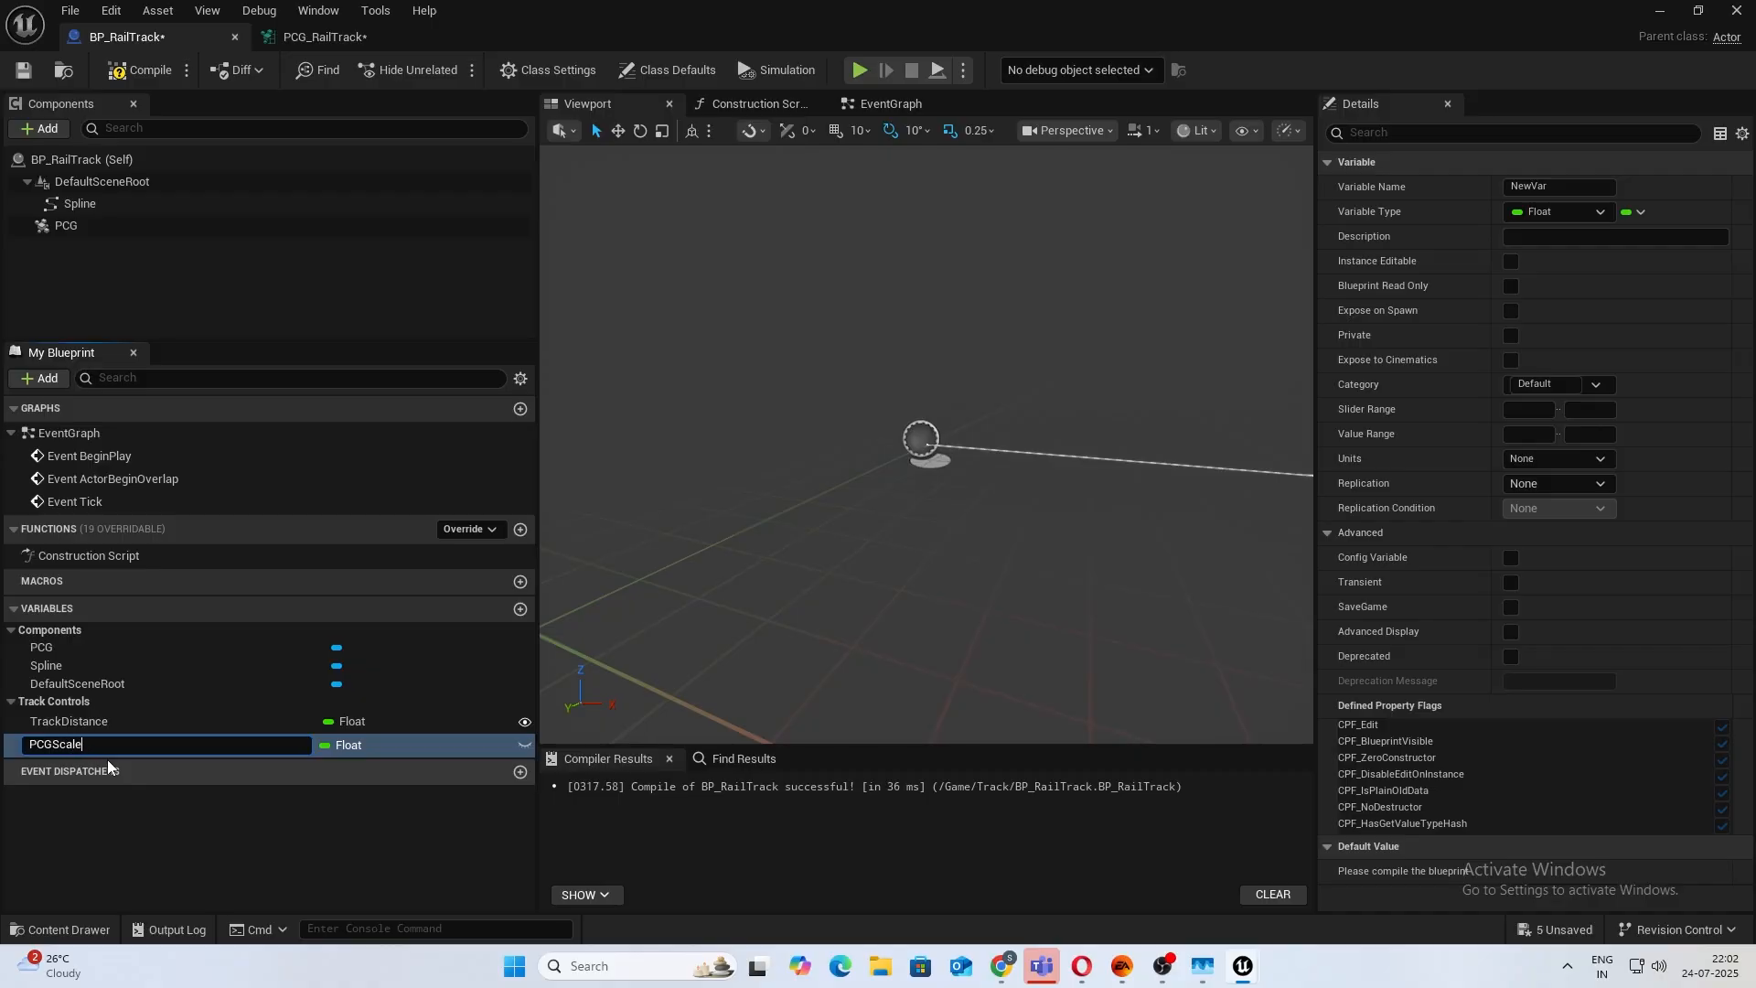
pyautogui.write('Vector')
pyautogui.press('Return')
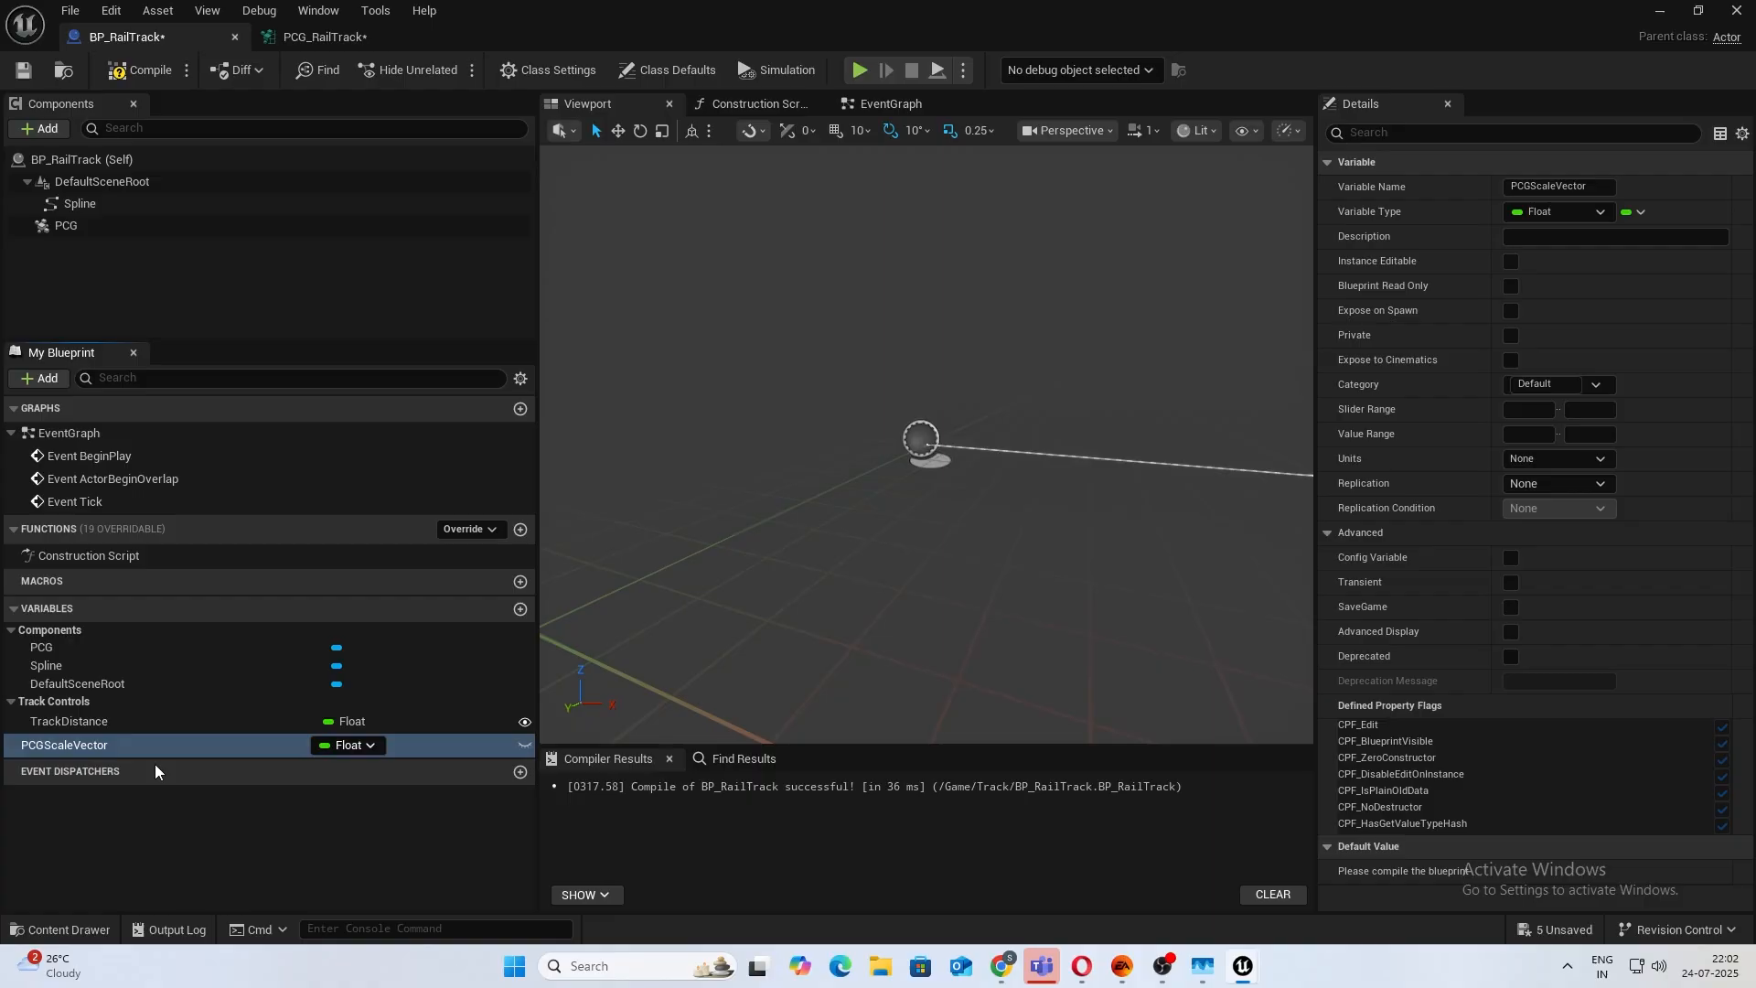
# Change the PCGScaleVector variable's type to Vector and make it instance editable.
pyautogui.click(370, 745)
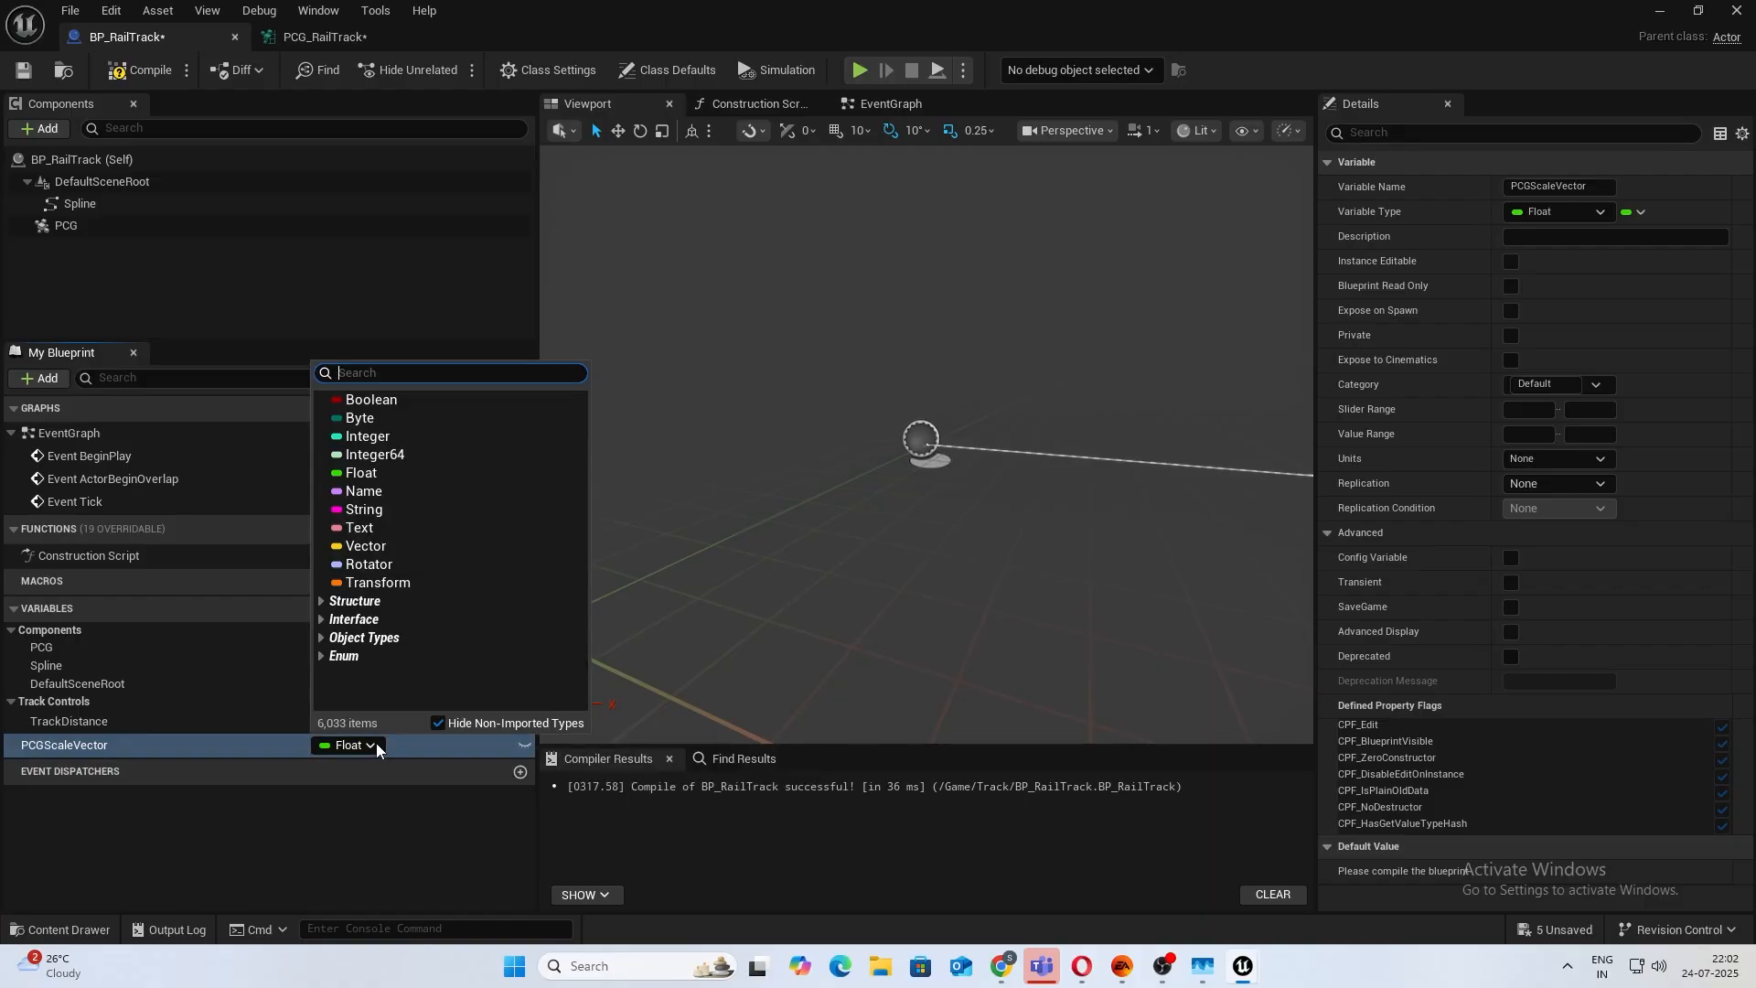
pyautogui.click(367, 546)
pyautogui.click(519, 750)
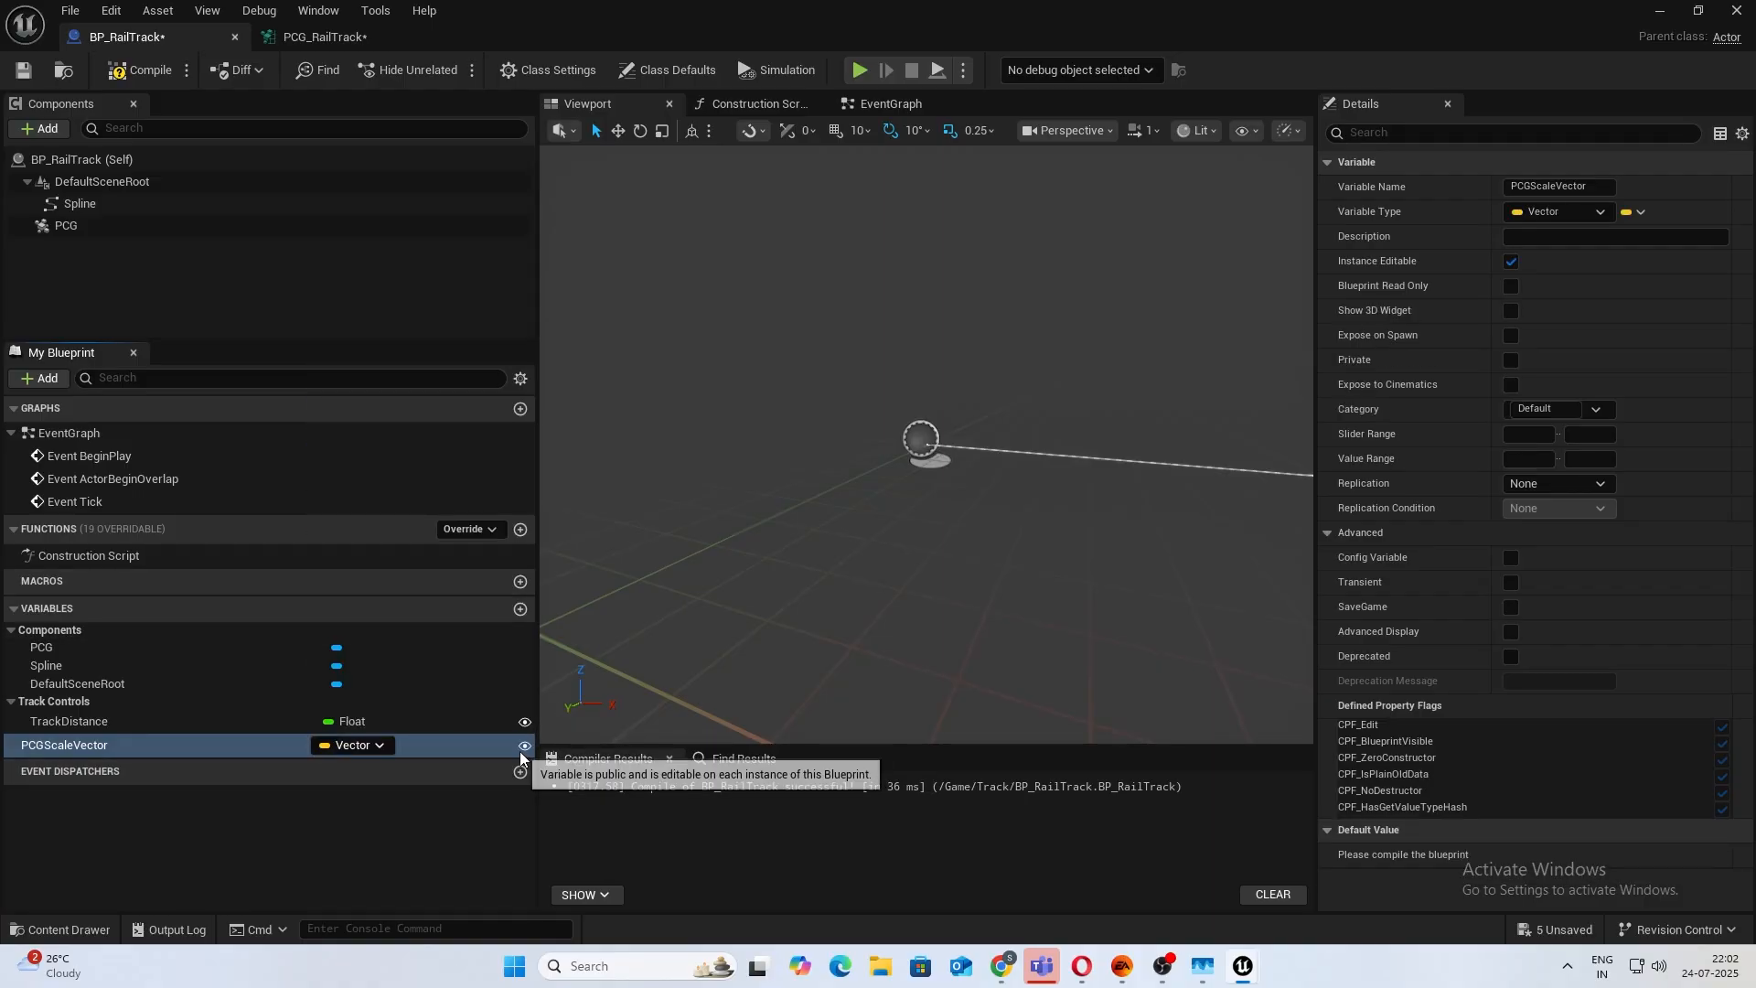
# Put PCGScaleVector in the Track Controls category, give it the description "DO NOT EDIT INSIDE EDITOR" and compile the blueprint.
pyautogui.click(1512, 413)
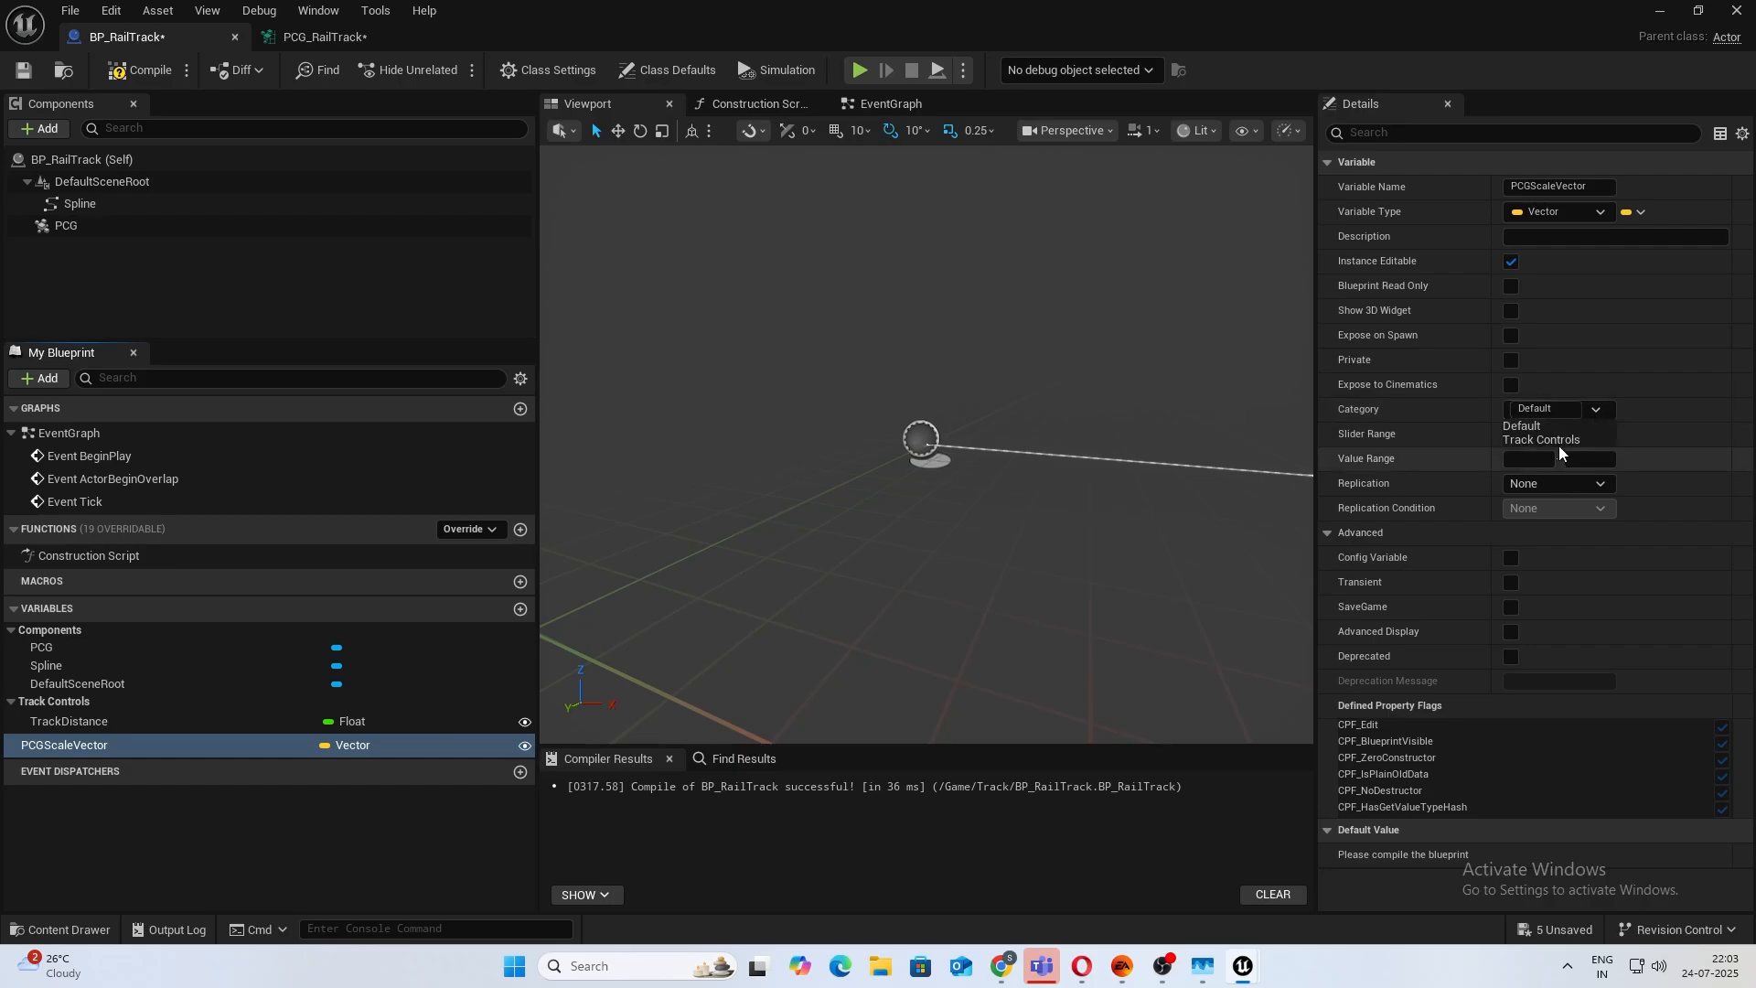
pyautogui.click(1546, 441)
pyautogui.click(1544, 239)
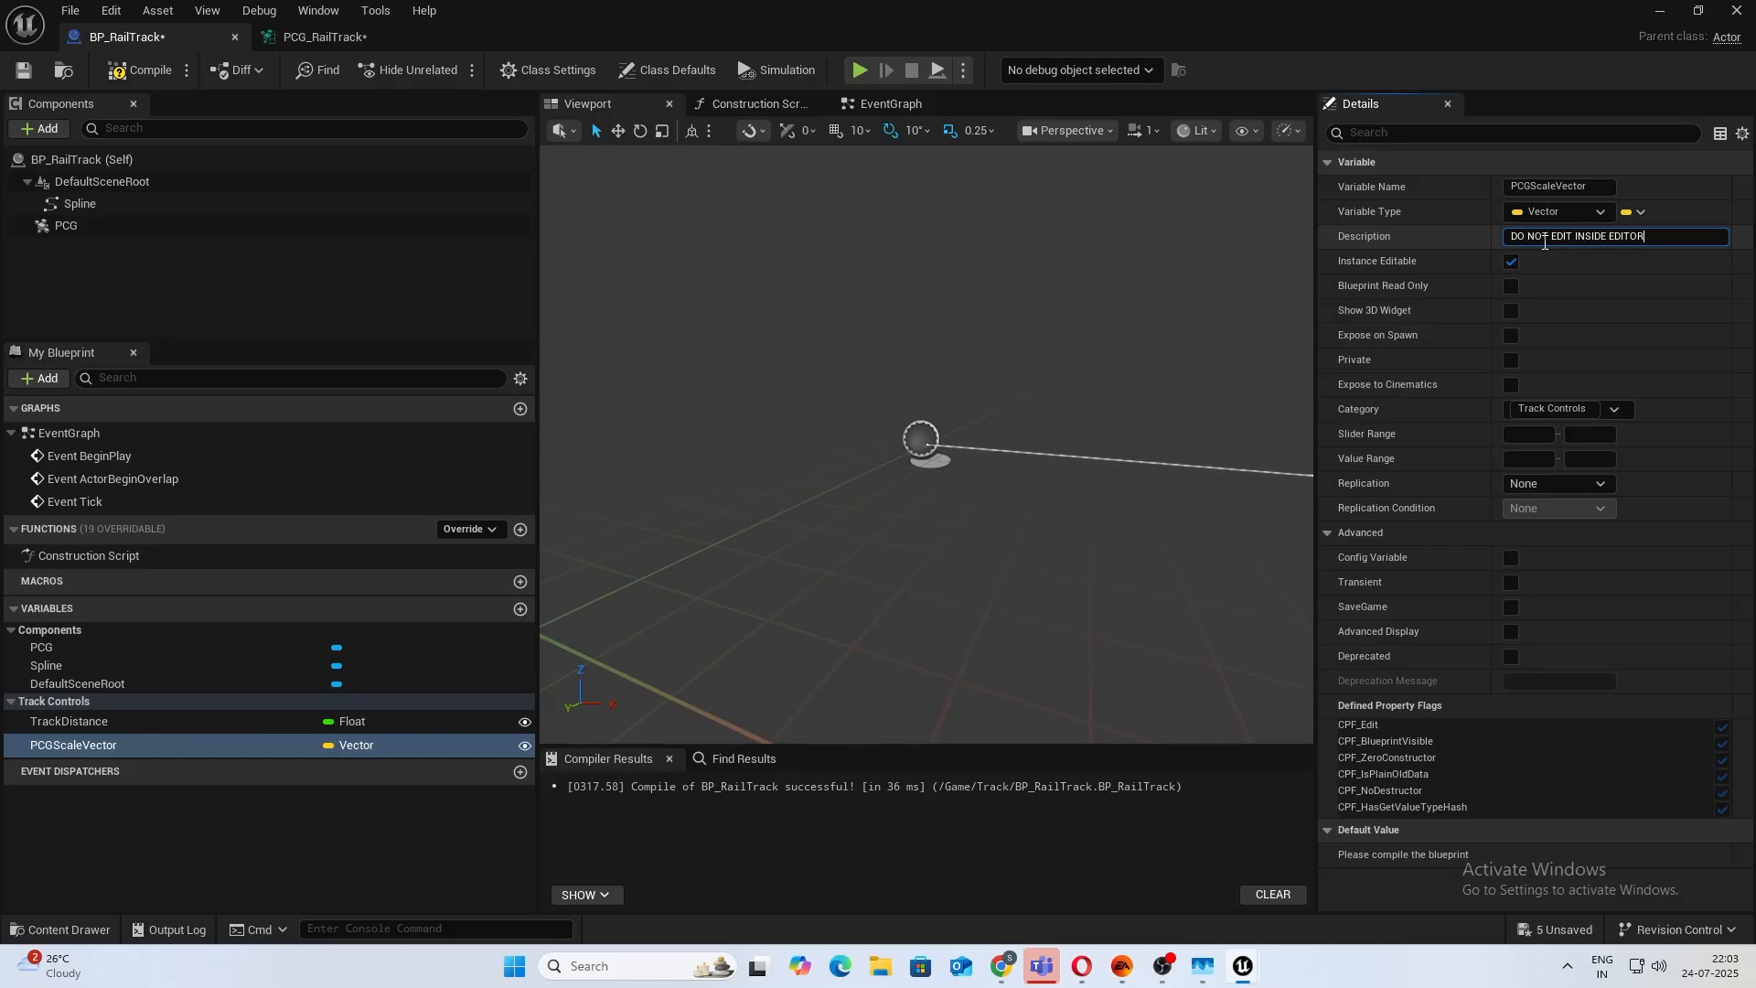
pyautogui.click(142, 71)
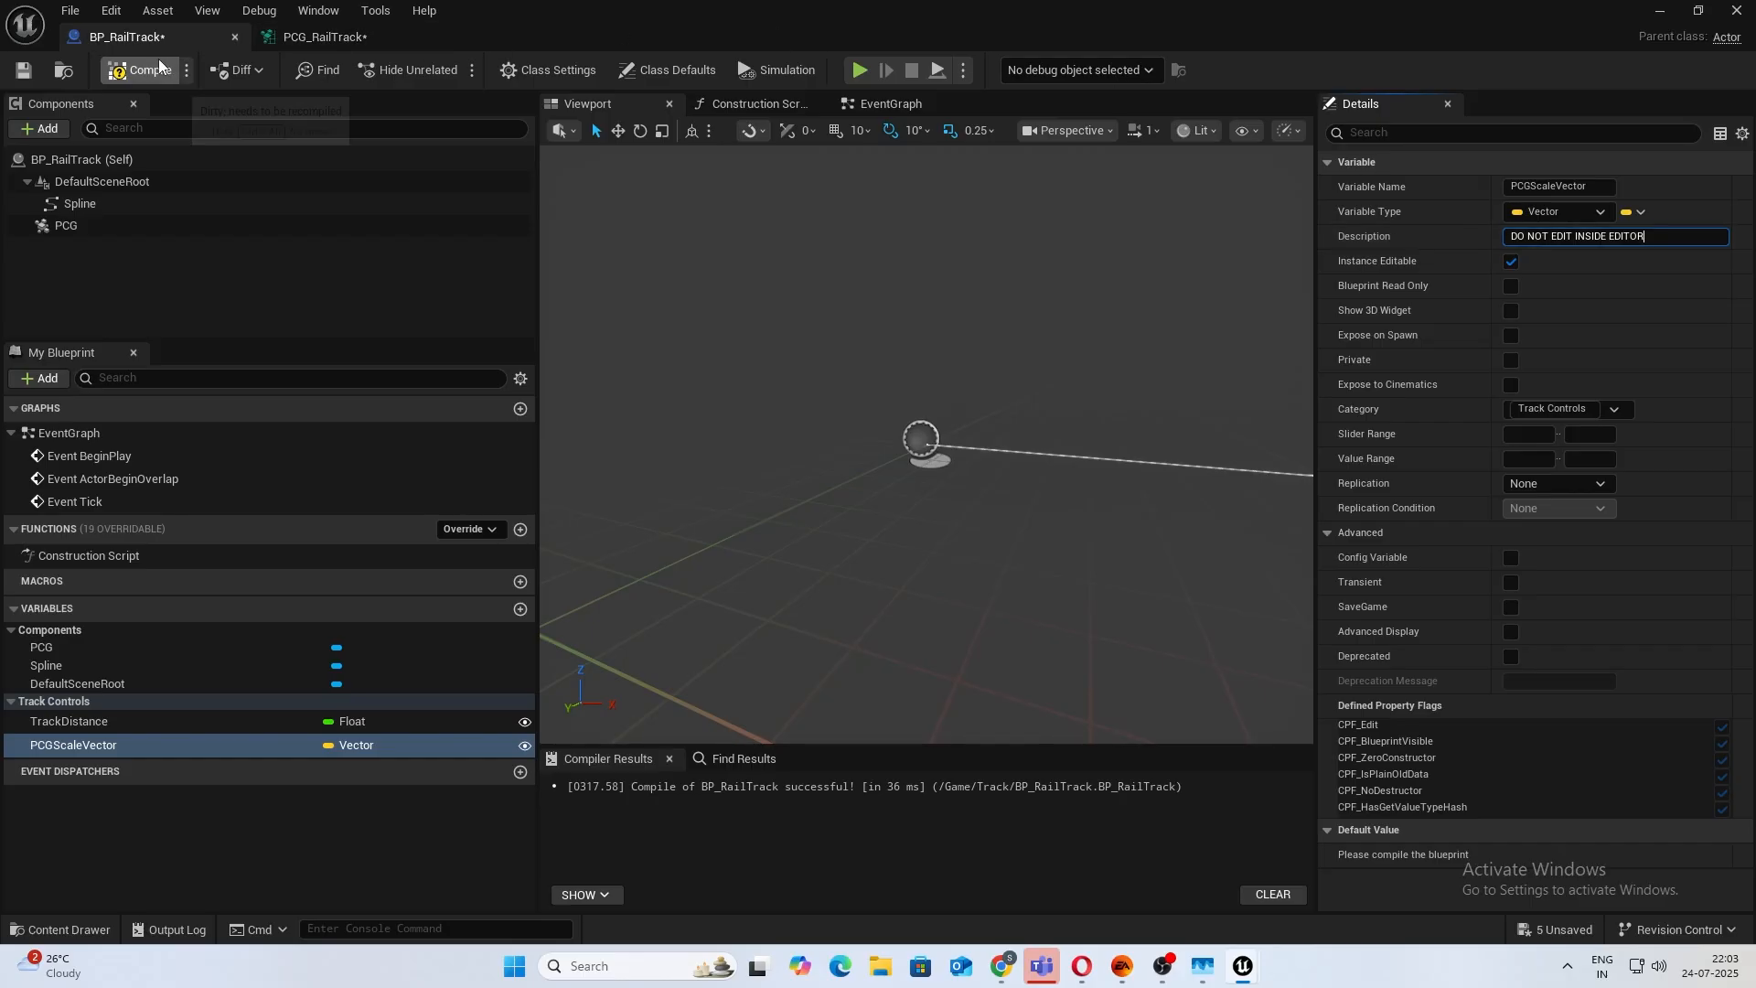
pyautogui.click(130, 722)
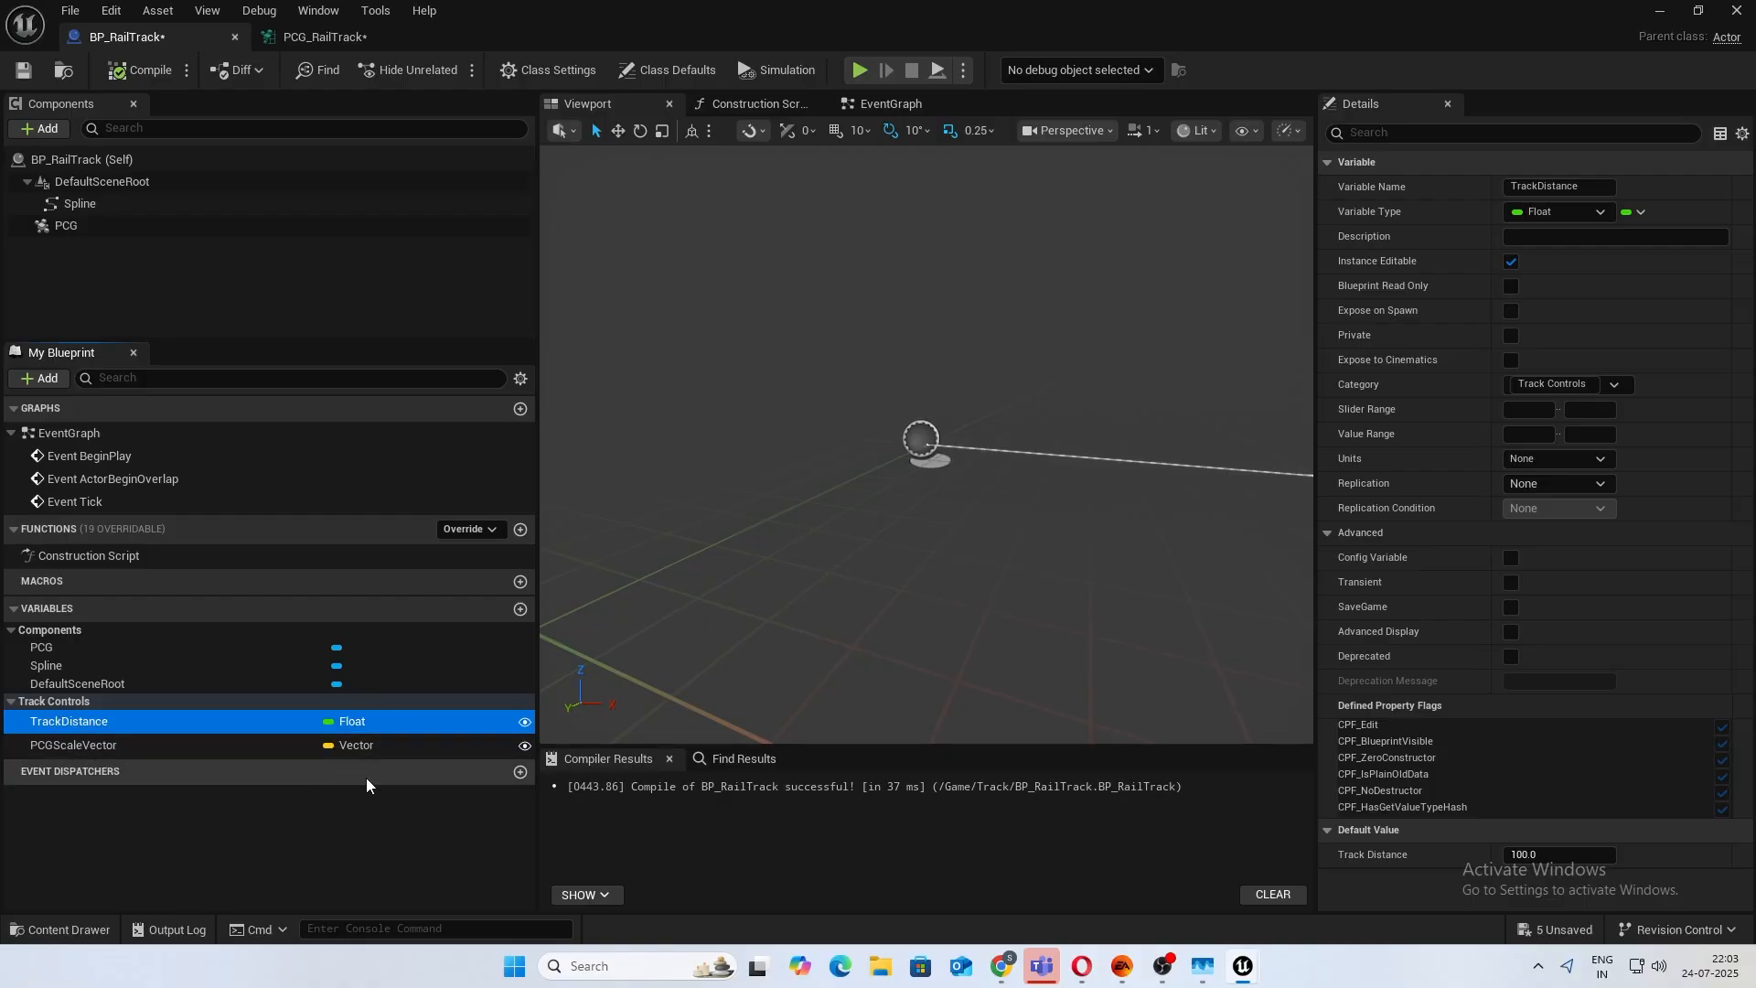
# Duplicate the TrackDistance variable, name the copy TrackWidth and compile the blueprint.
pyautogui.hotkey('ctrl', 'w')
pyautogui.write('Trac')
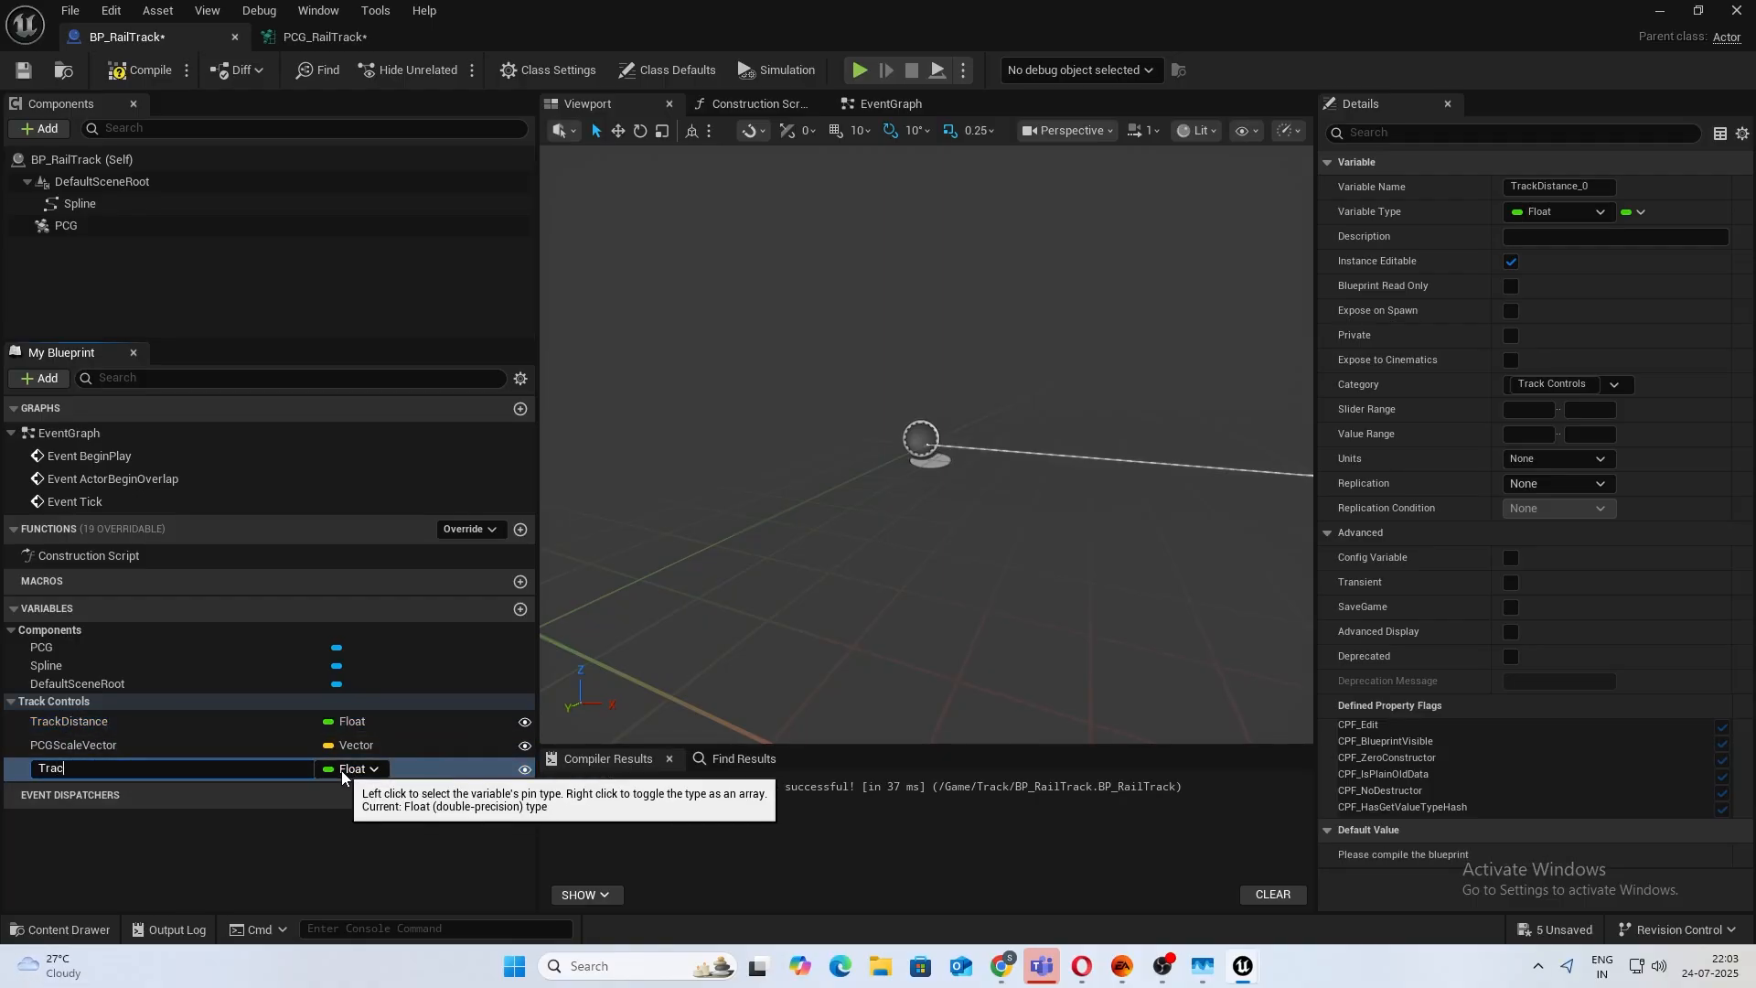
pyautogui.write('kWidth')
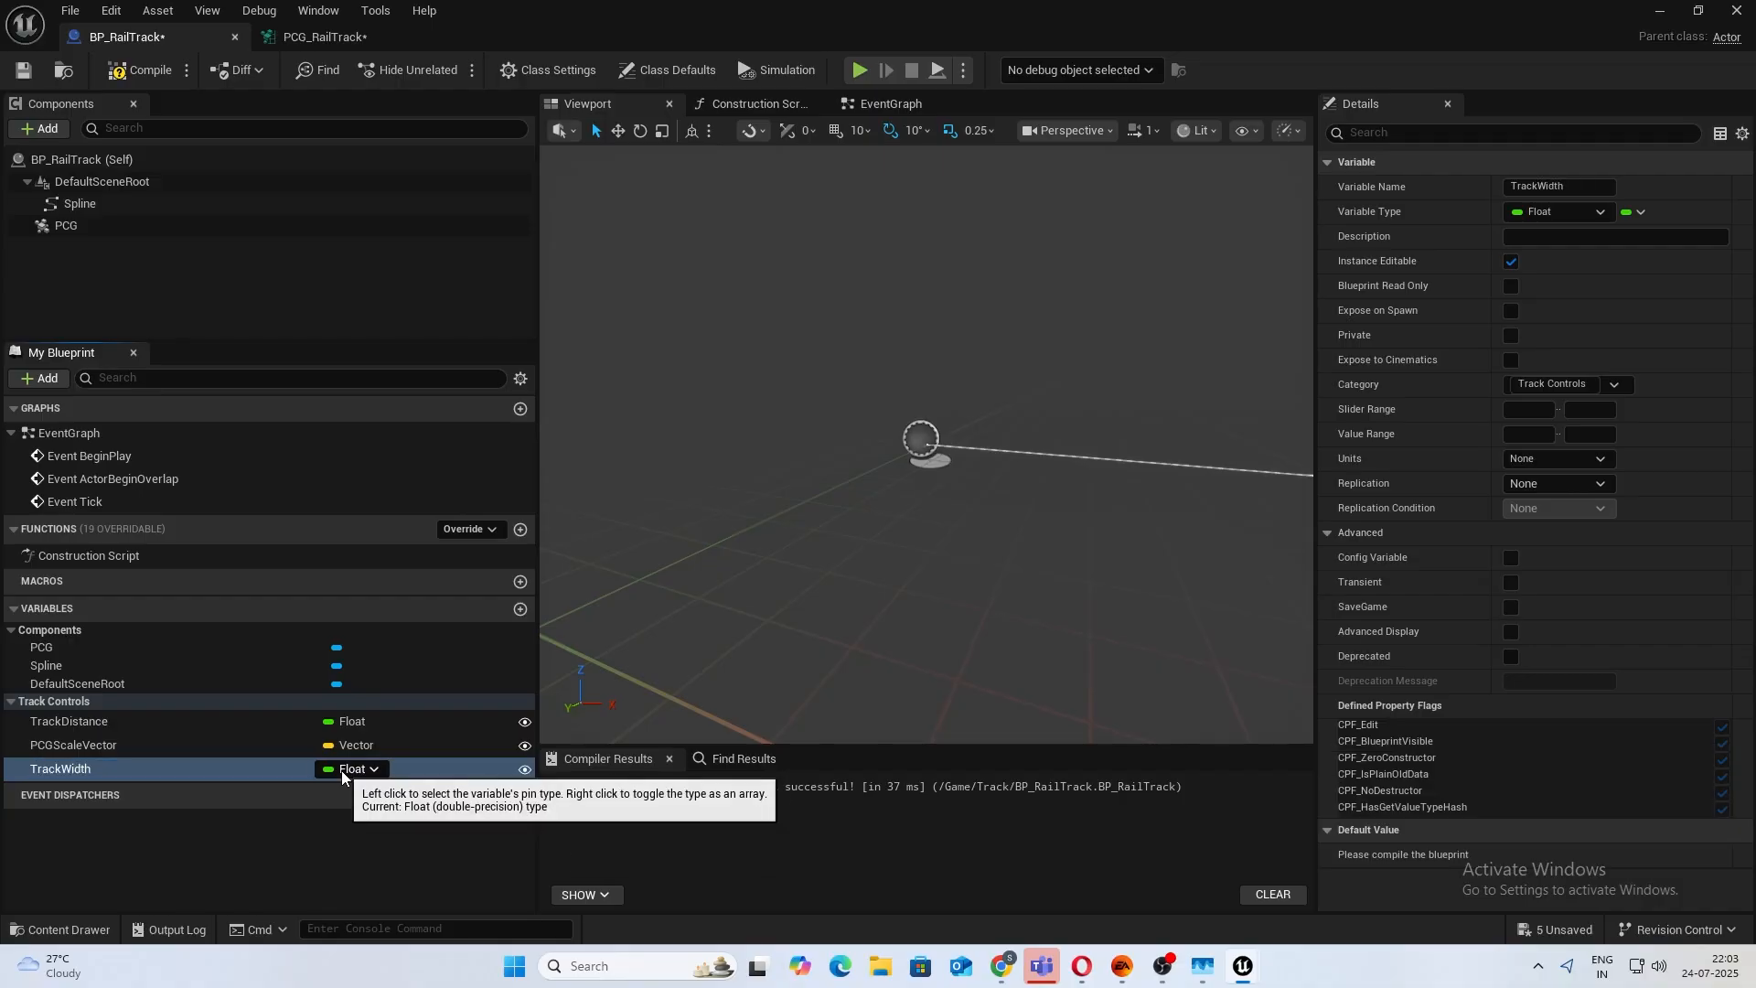
pyautogui.press('Return')
pyautogui.click(142, 70)
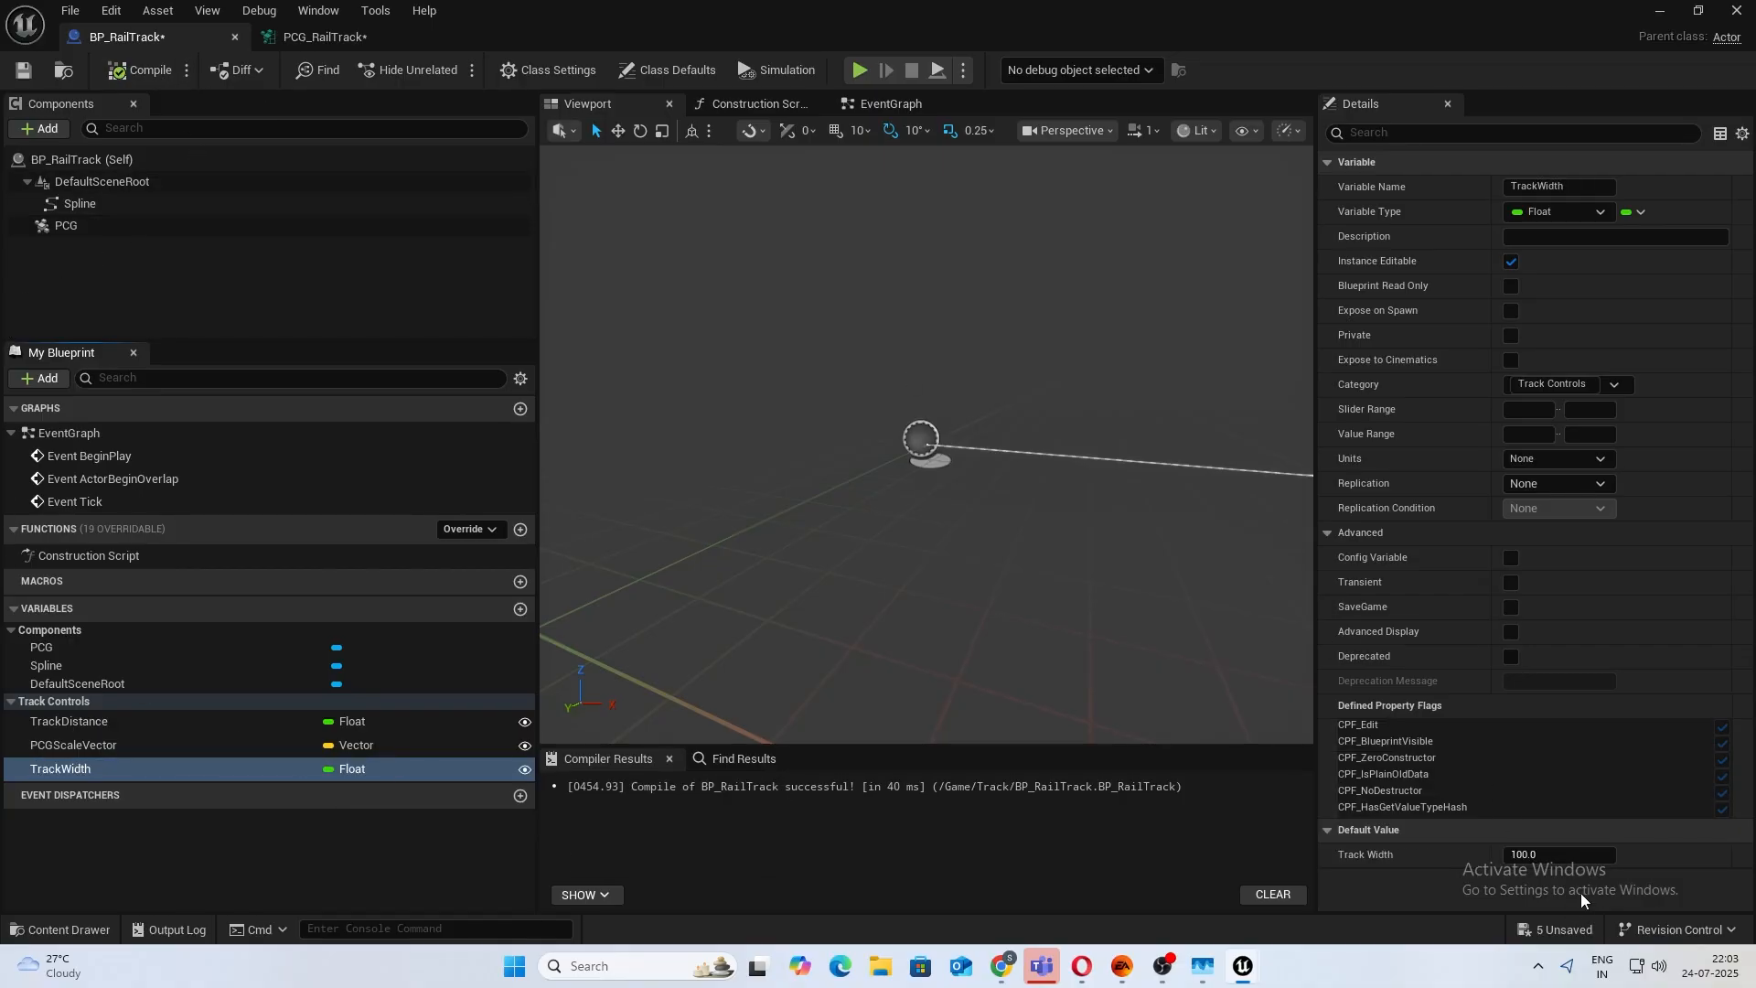
# Set TrackWidth's default value to 1.0 and recompile the blueprint.
pyautogui.click(1524, 856)
pyautogui.write('1')
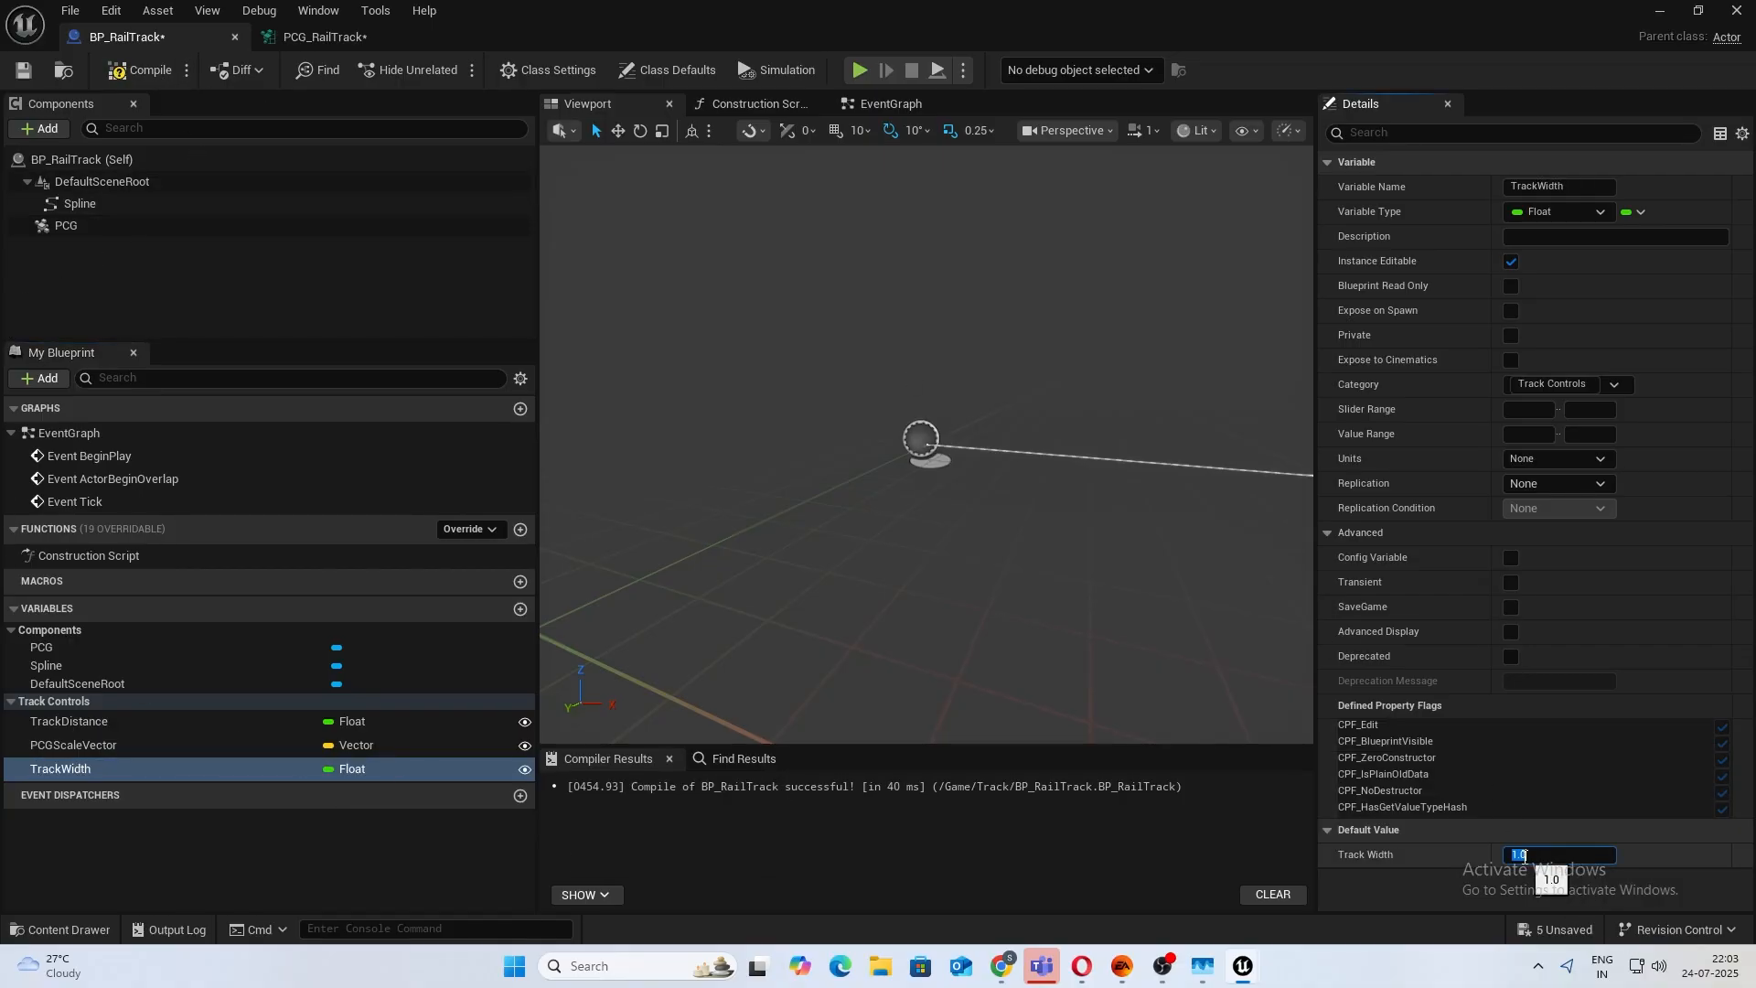
pyautogui.click(142, 69)
# Duplicate the TrackWidth variable as TrackHeight and compile the blueprint.
pyautogui.click(53, 774)
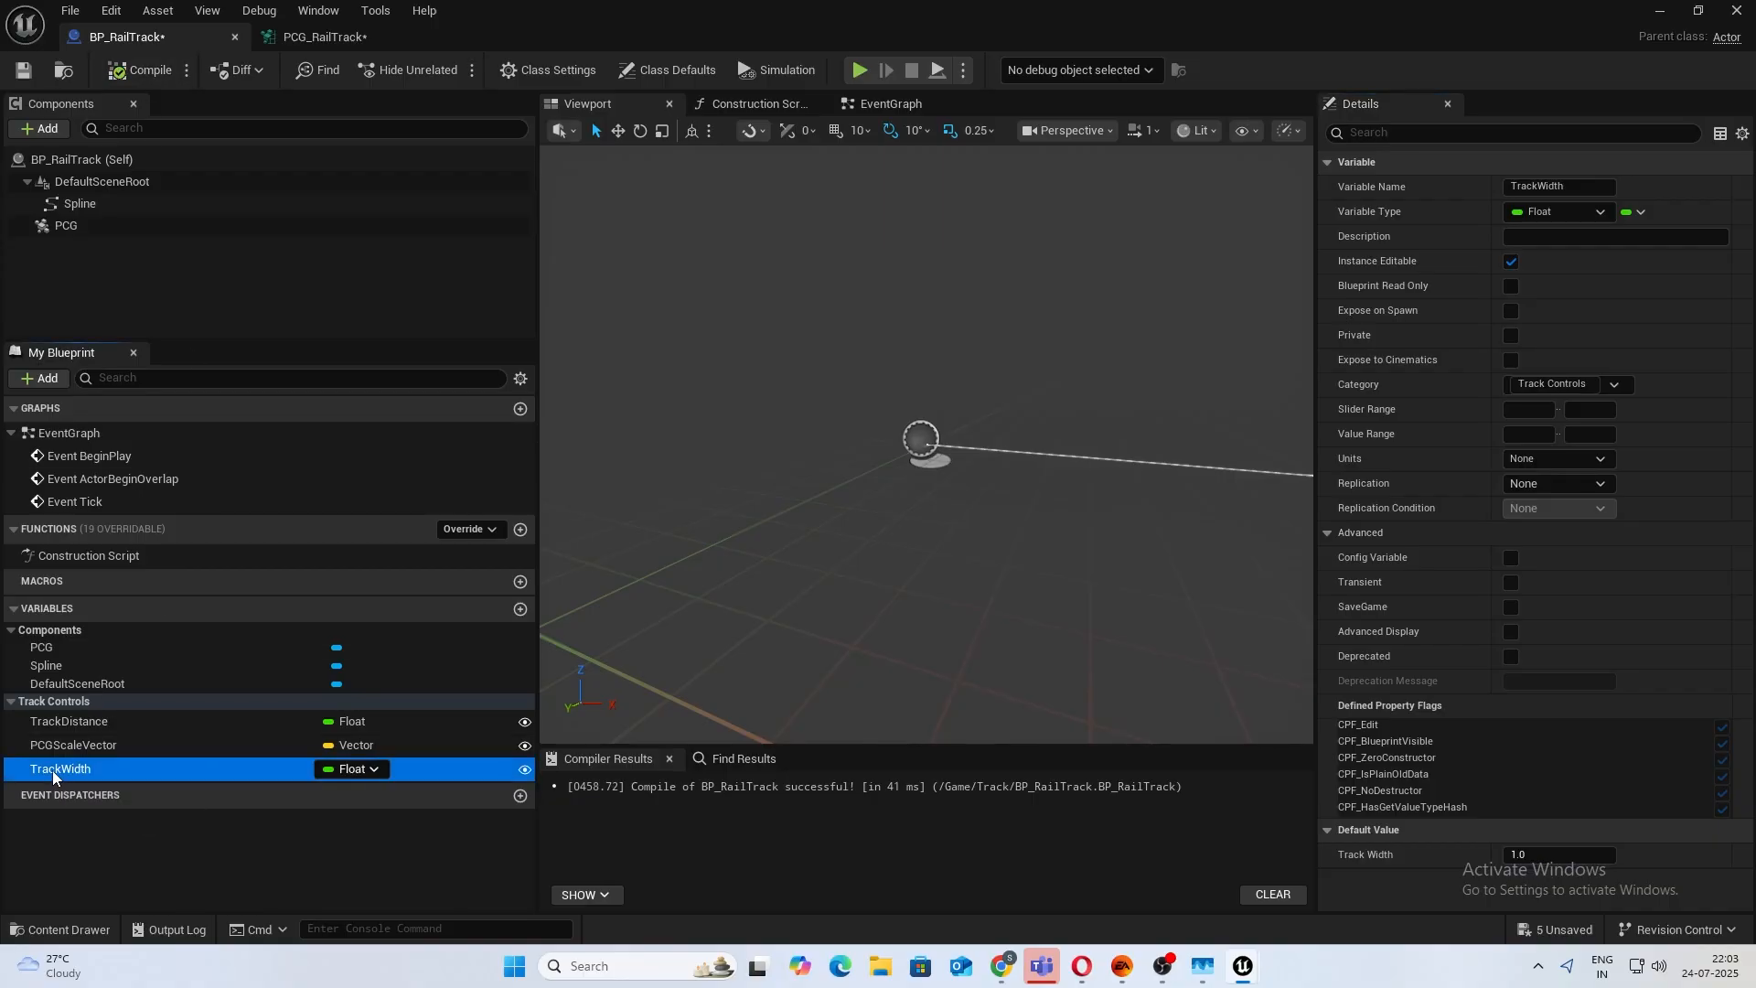
pyautogui.click(277, 858)
pyautogui.click(62, 771)
pyautogui.hotkey('ctrl', 'd')
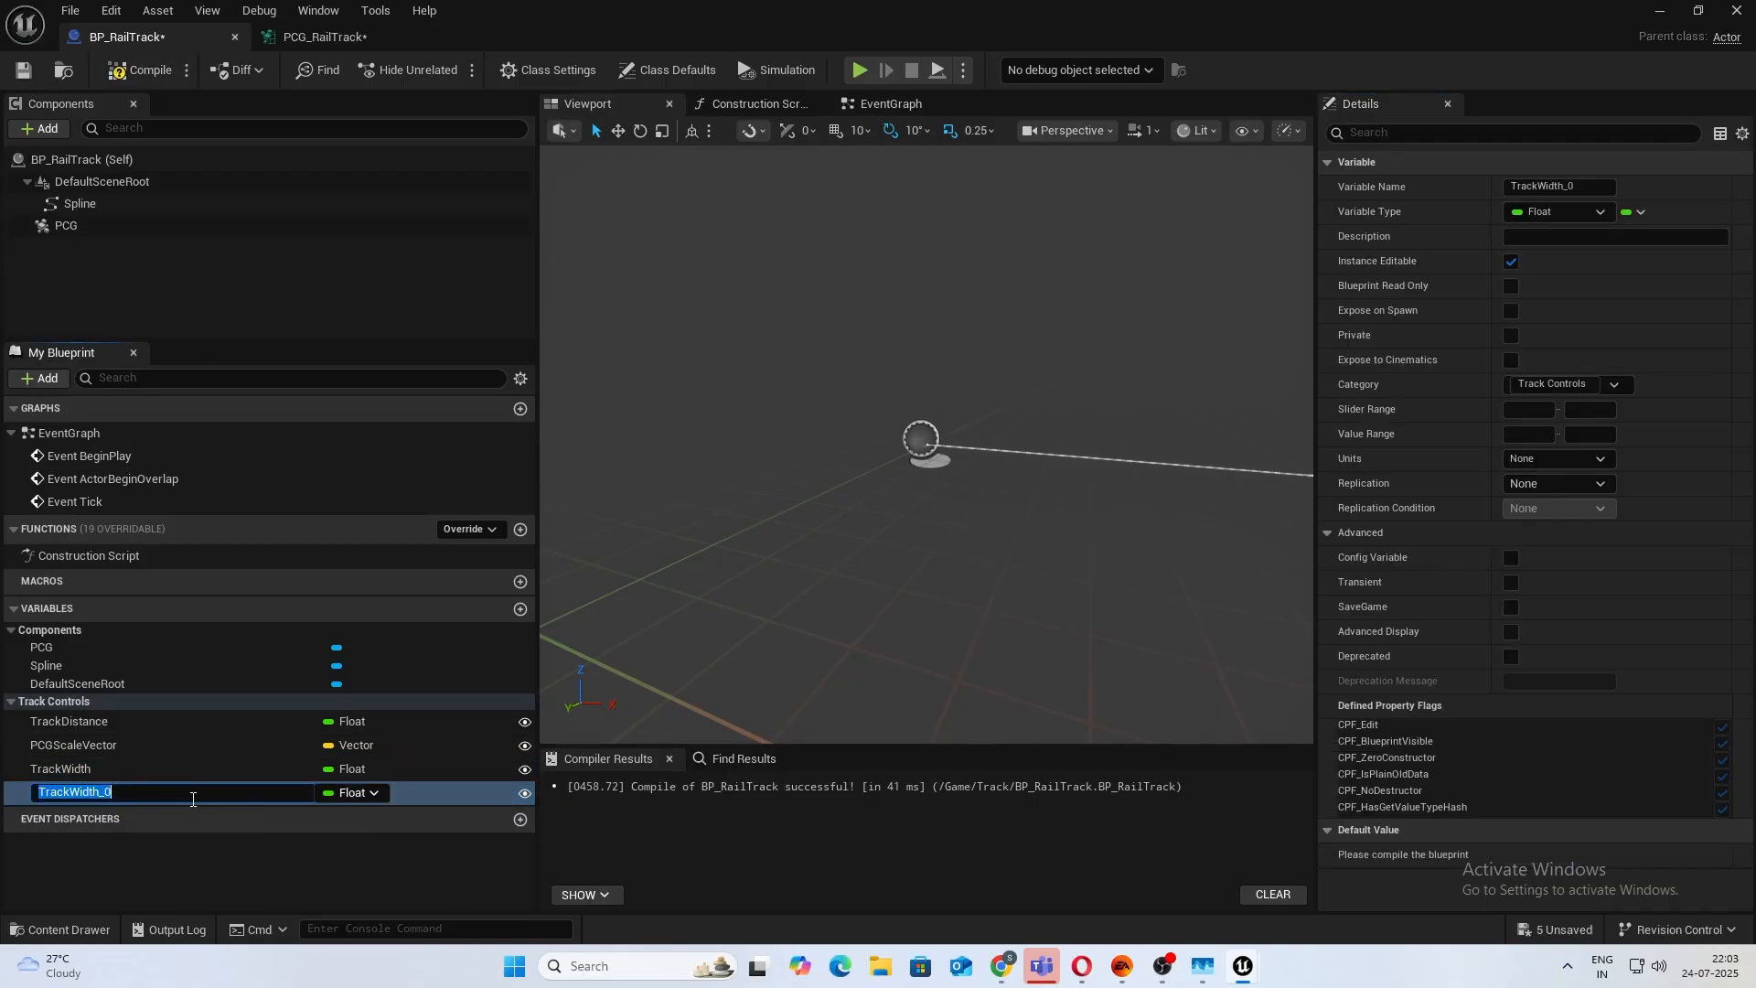
pyautogui.write('Track')
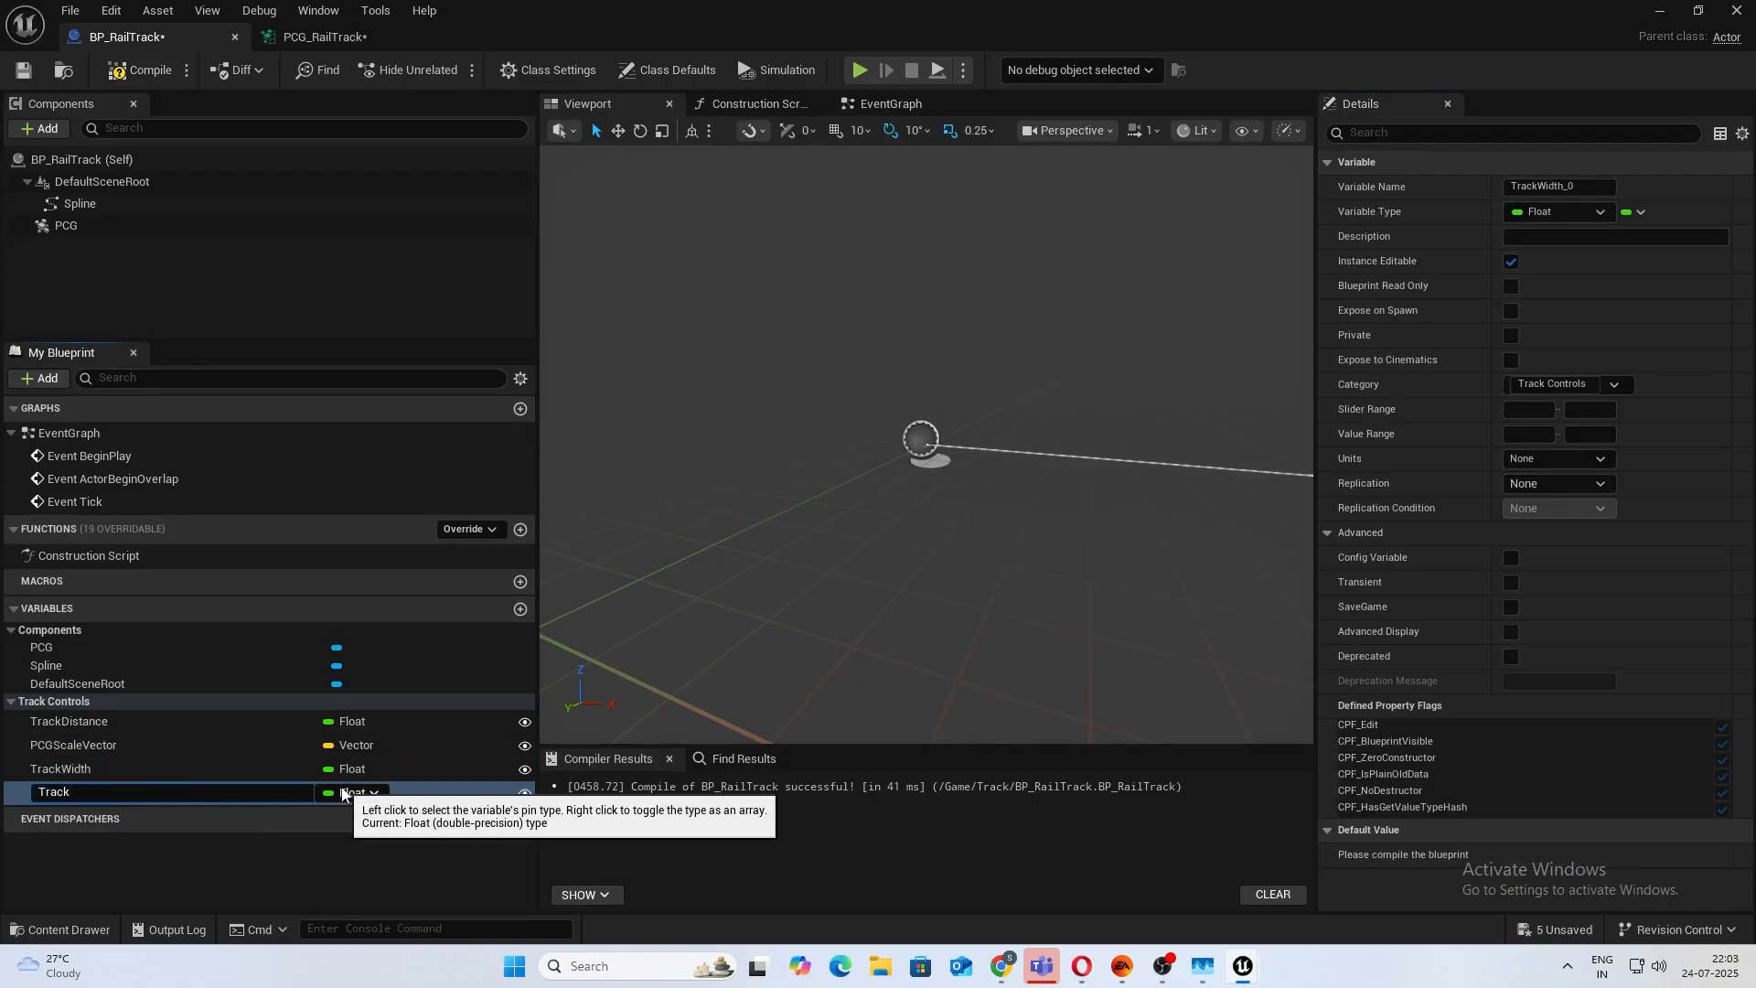
pyautogui.press('Return')
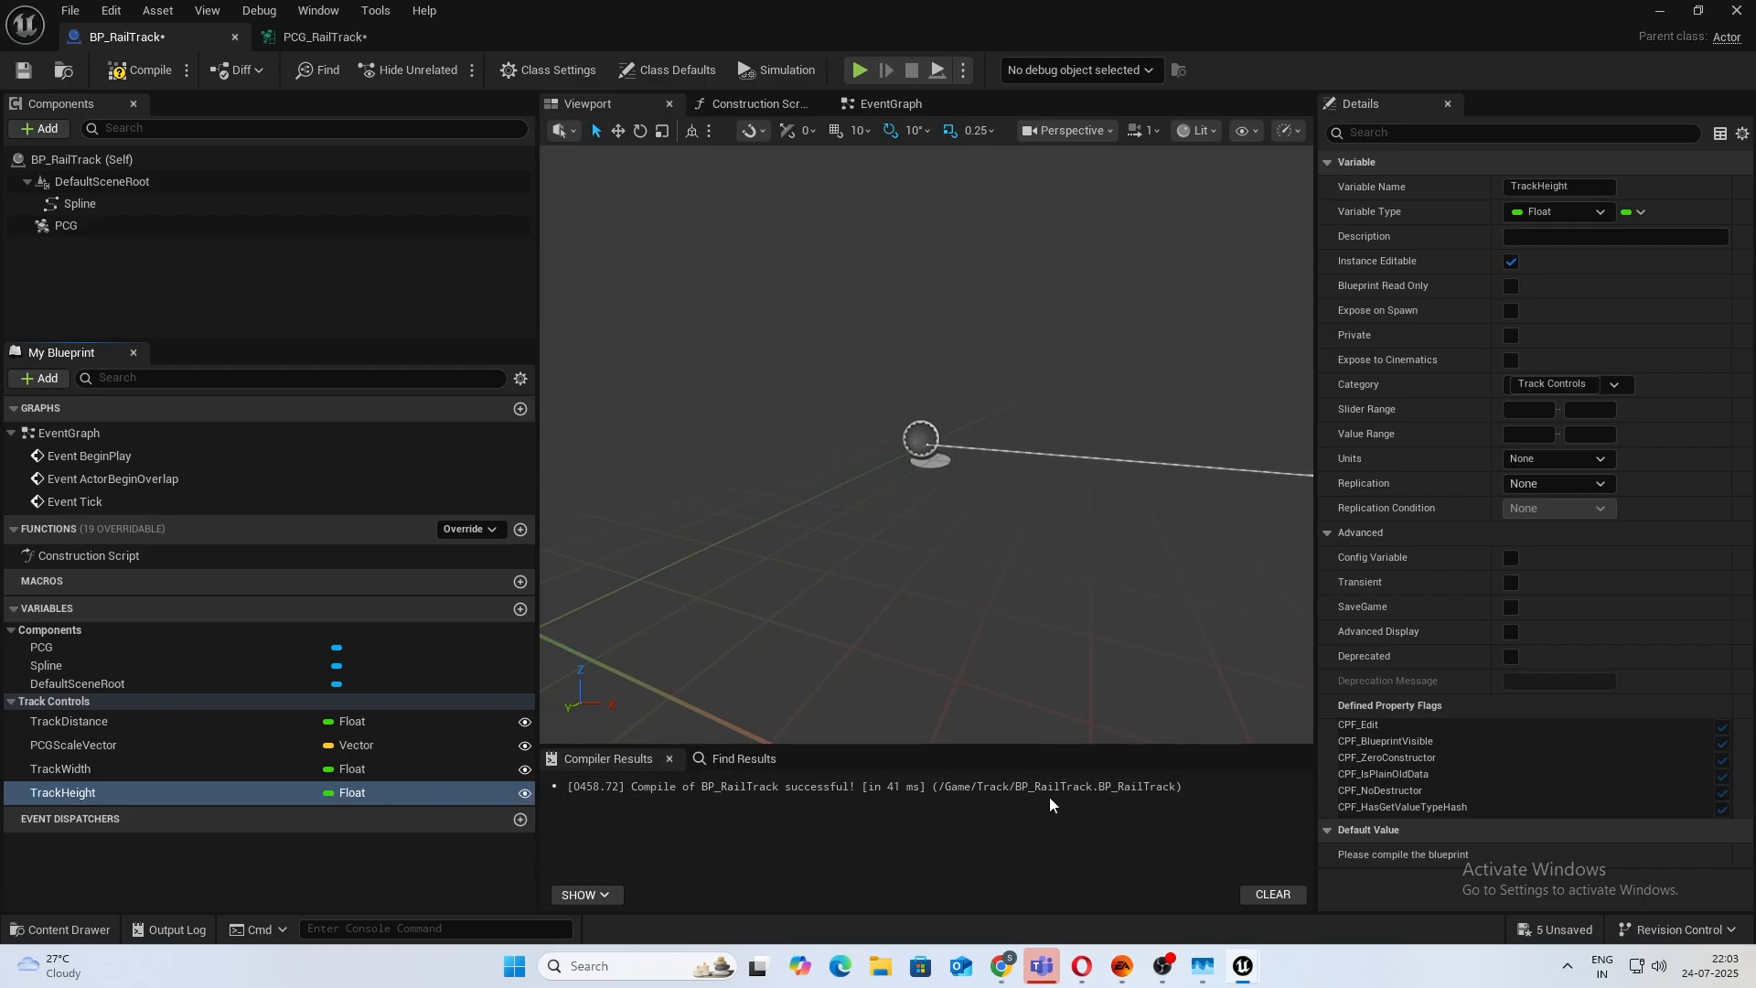
pyautogui.click(137, 64)
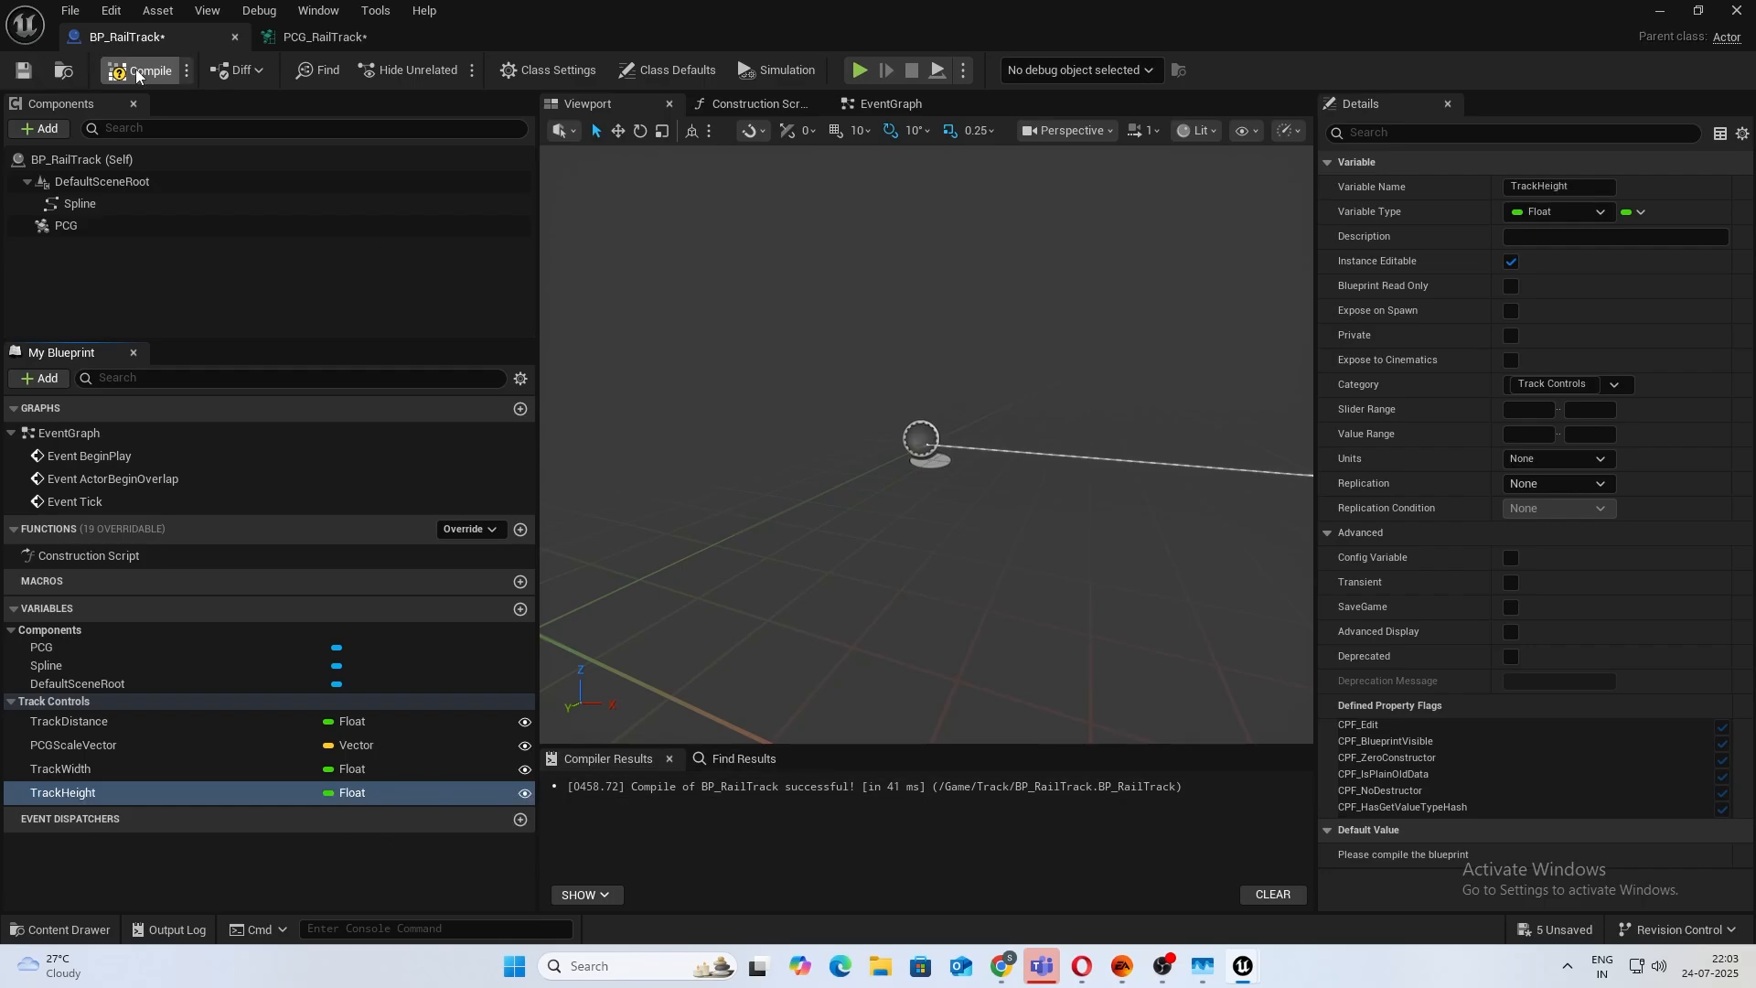
# Duplicate the TrackHeight variable as TrackThickness and compile the blueprint.
pyautogui.click(85, 798)
pyautogui.hotkey('ctrl', 'd')
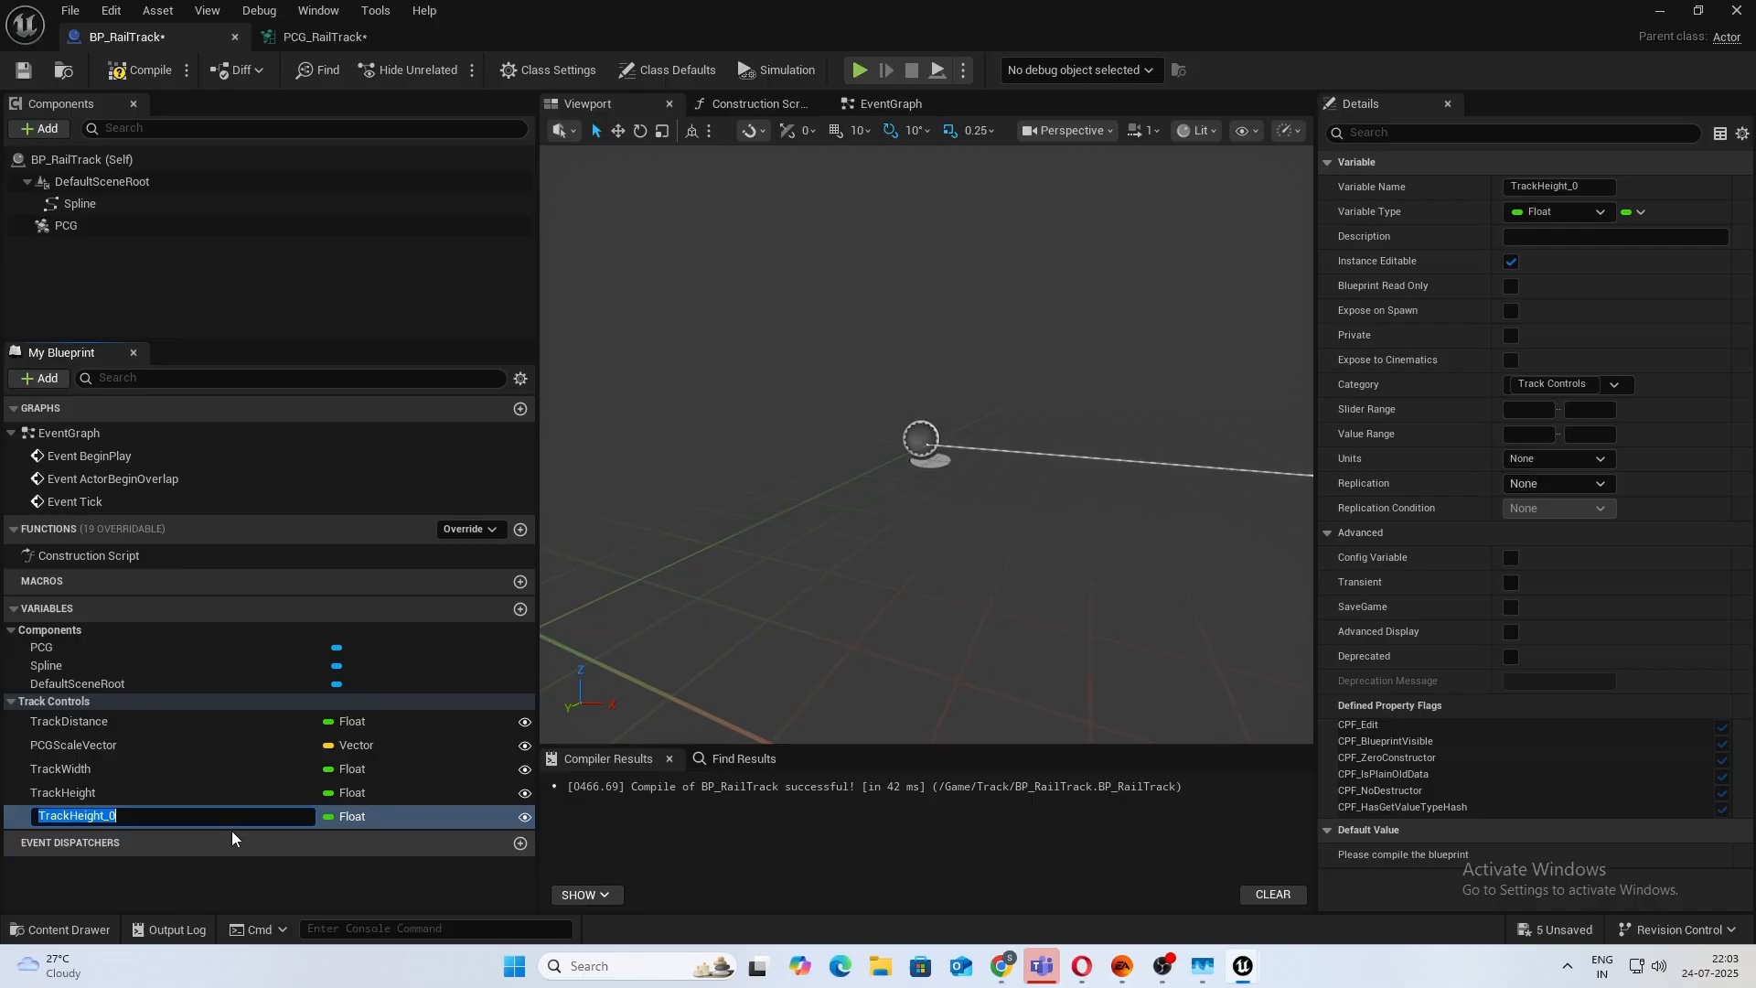
pyautogui.write('TrackThickness')
pyautogui.press('Return')
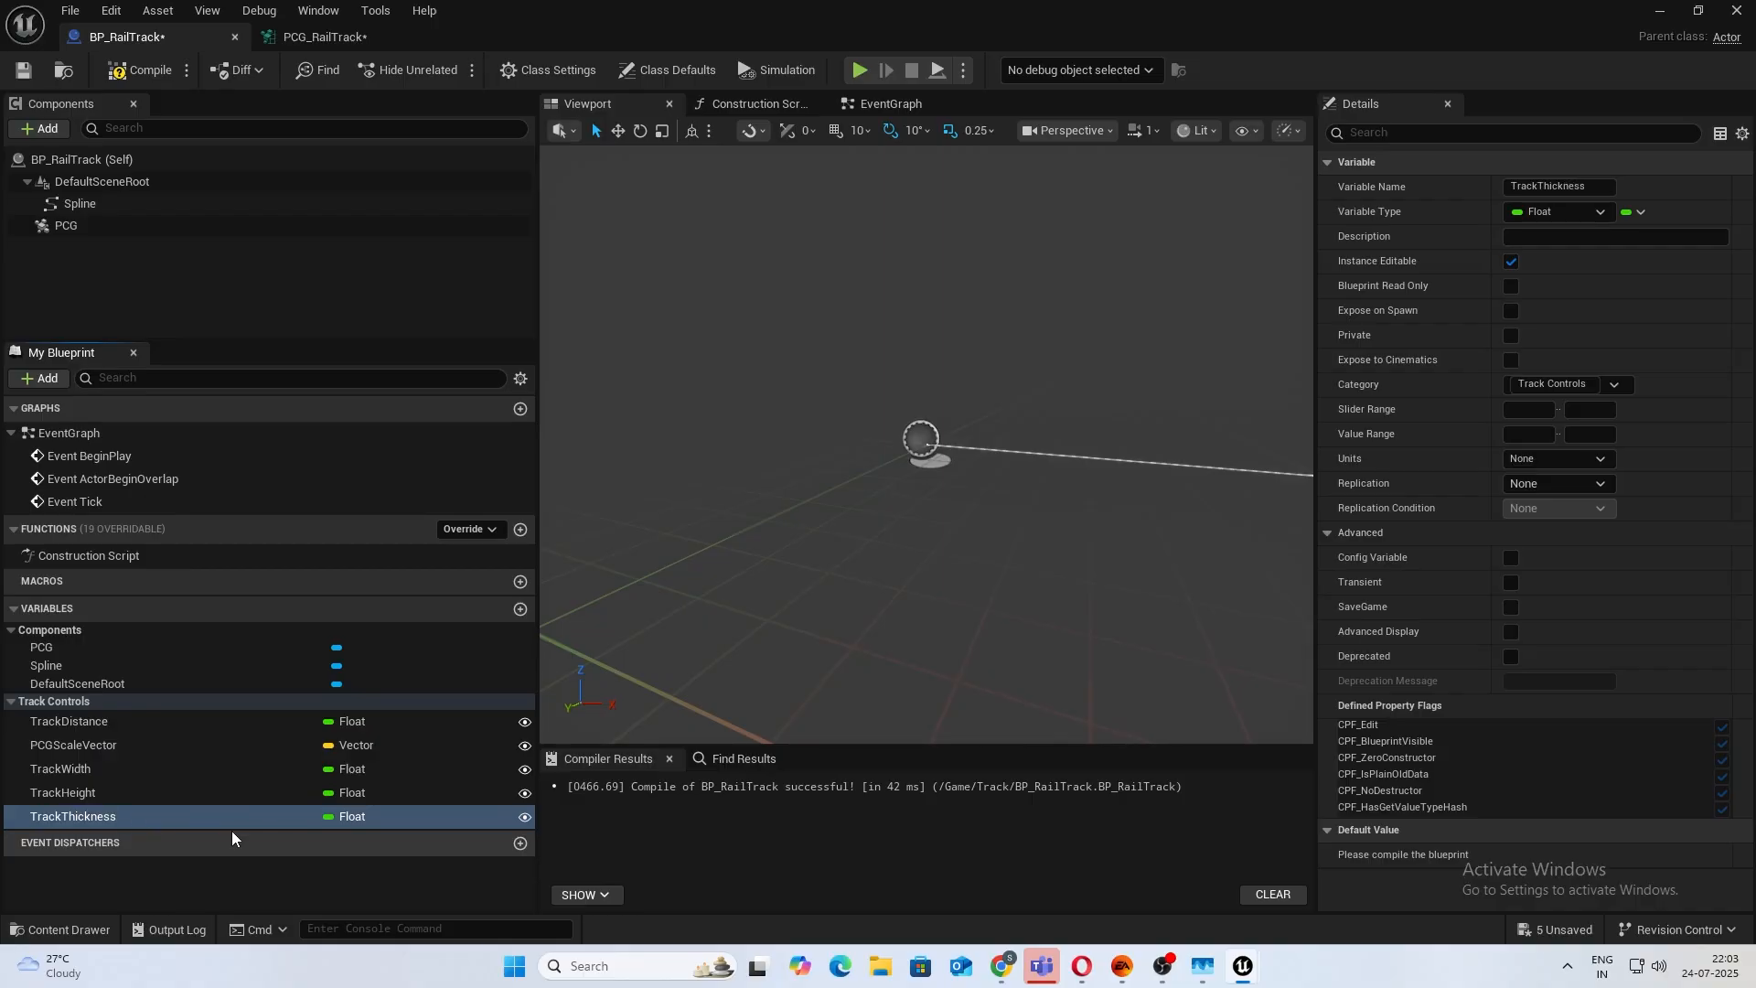
pyautogui.click(139, 71)
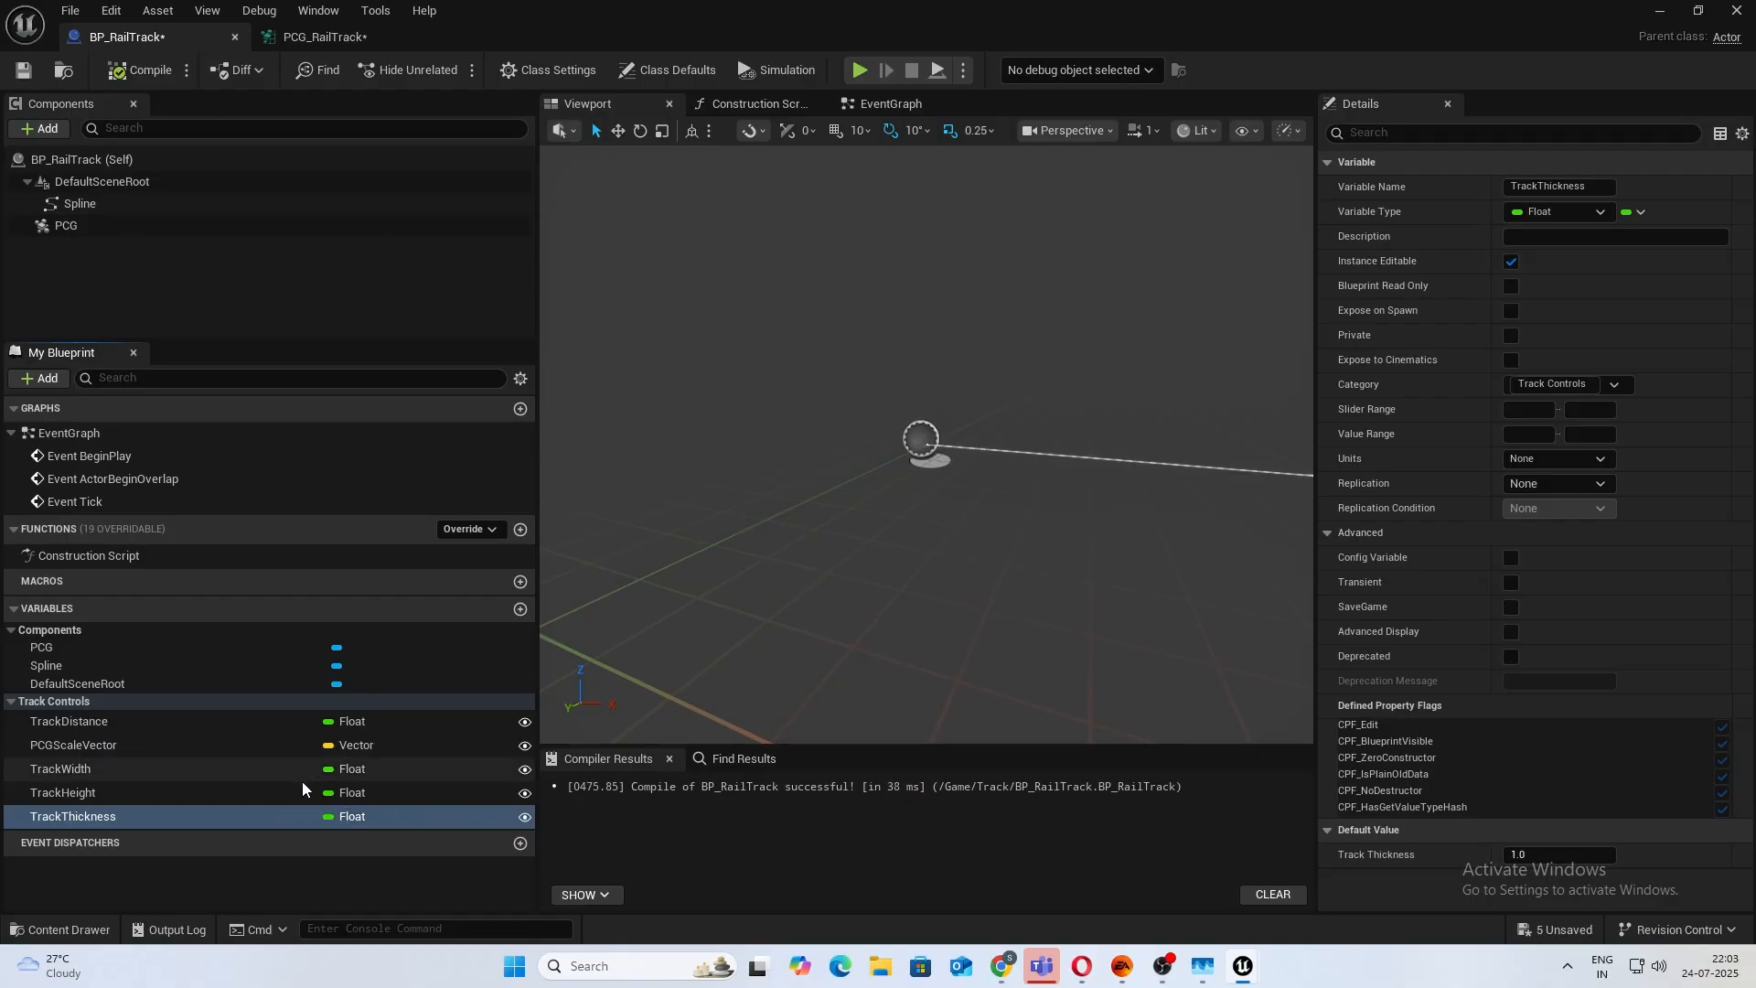
# In the Construction Script, add a Set node for PCGScaleVector and connect the entry node's execution output to it.
pyautogui.doubleClick(128, 556)
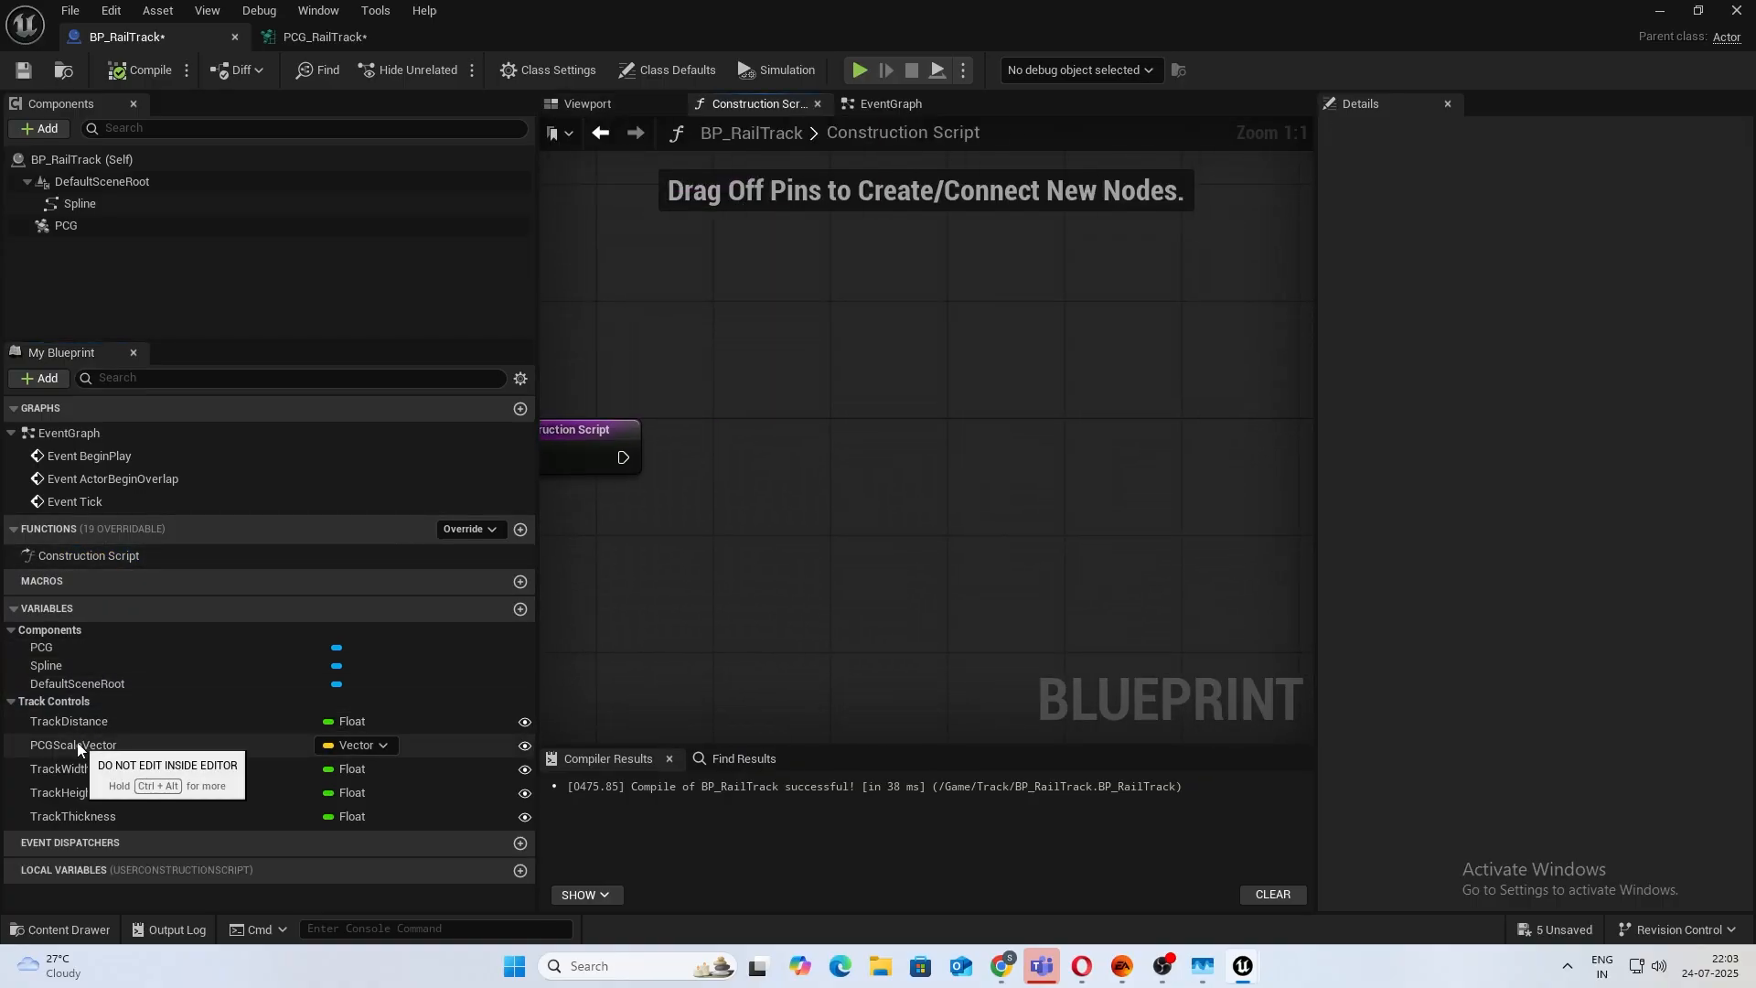
pyautogui.keyDown('alt'); pyautogui.moveTo(76, 746); pyautogui.dragTo(935, 457); pyautogui.keyUp('alt')
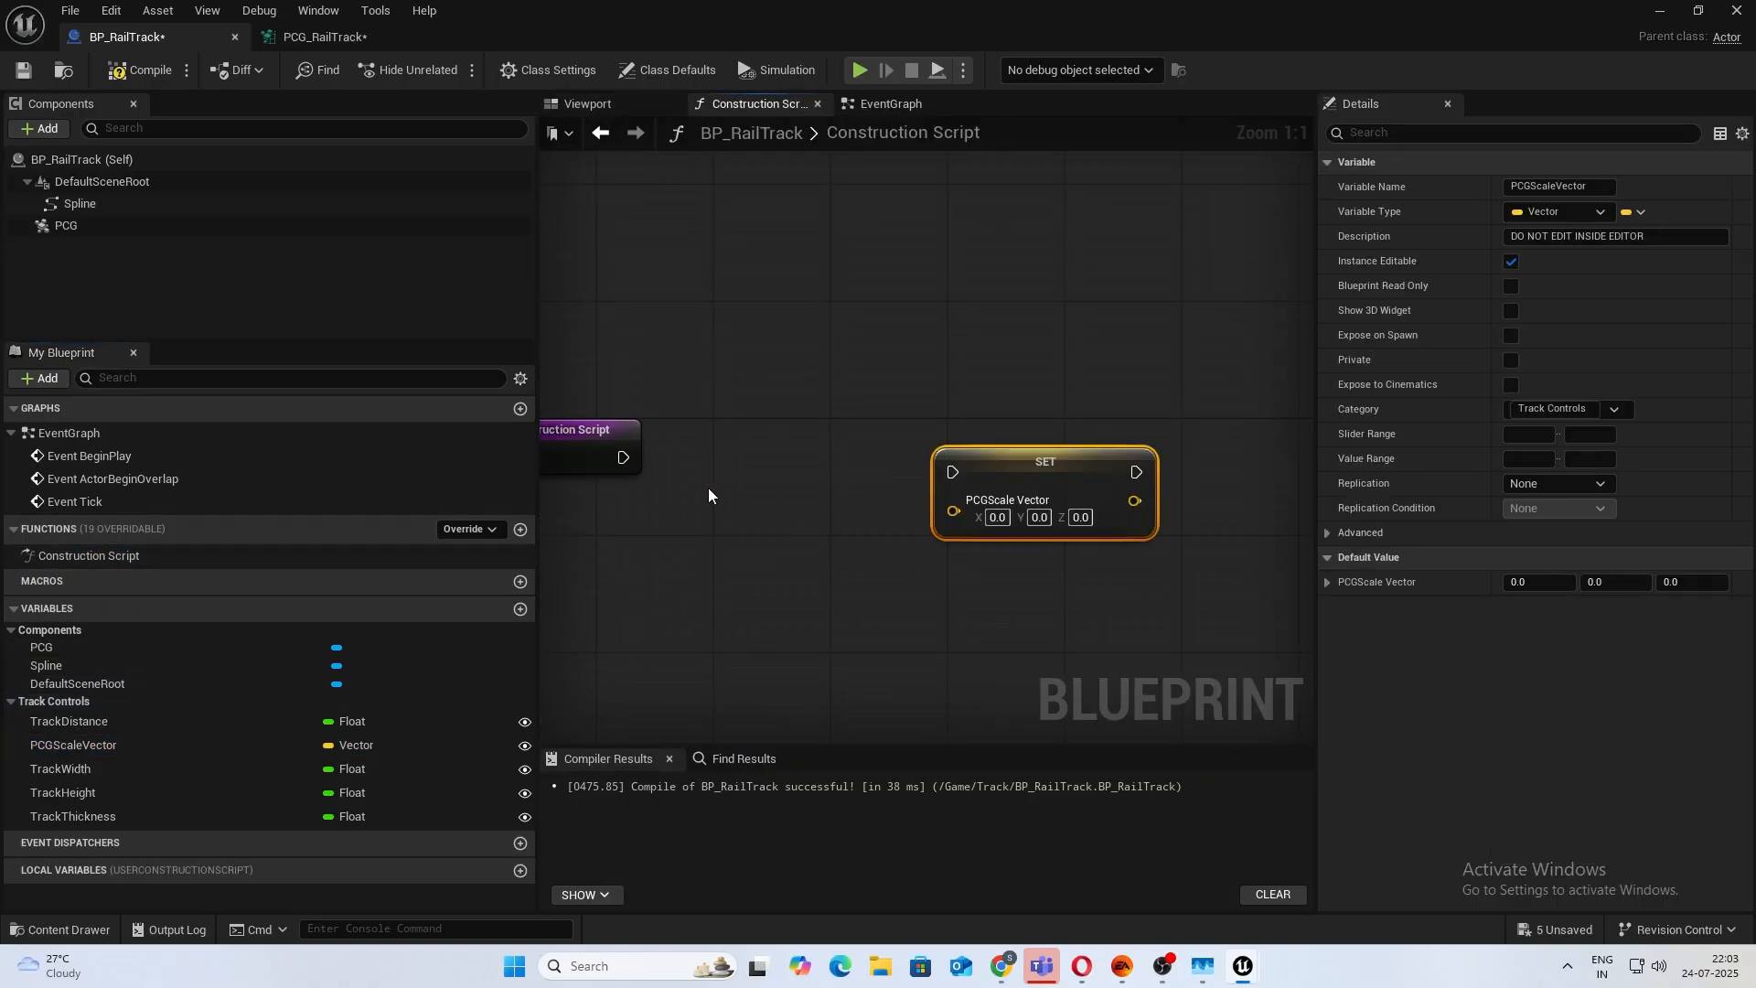
pyautogui.moveTo(623, 457); pyautogui.dragTo(938, 548)
# Add a Make Vector node feeding the Set node's PCGScale Vector input and place it between the entry and Set nodes.
pyautogui.write('make vec')
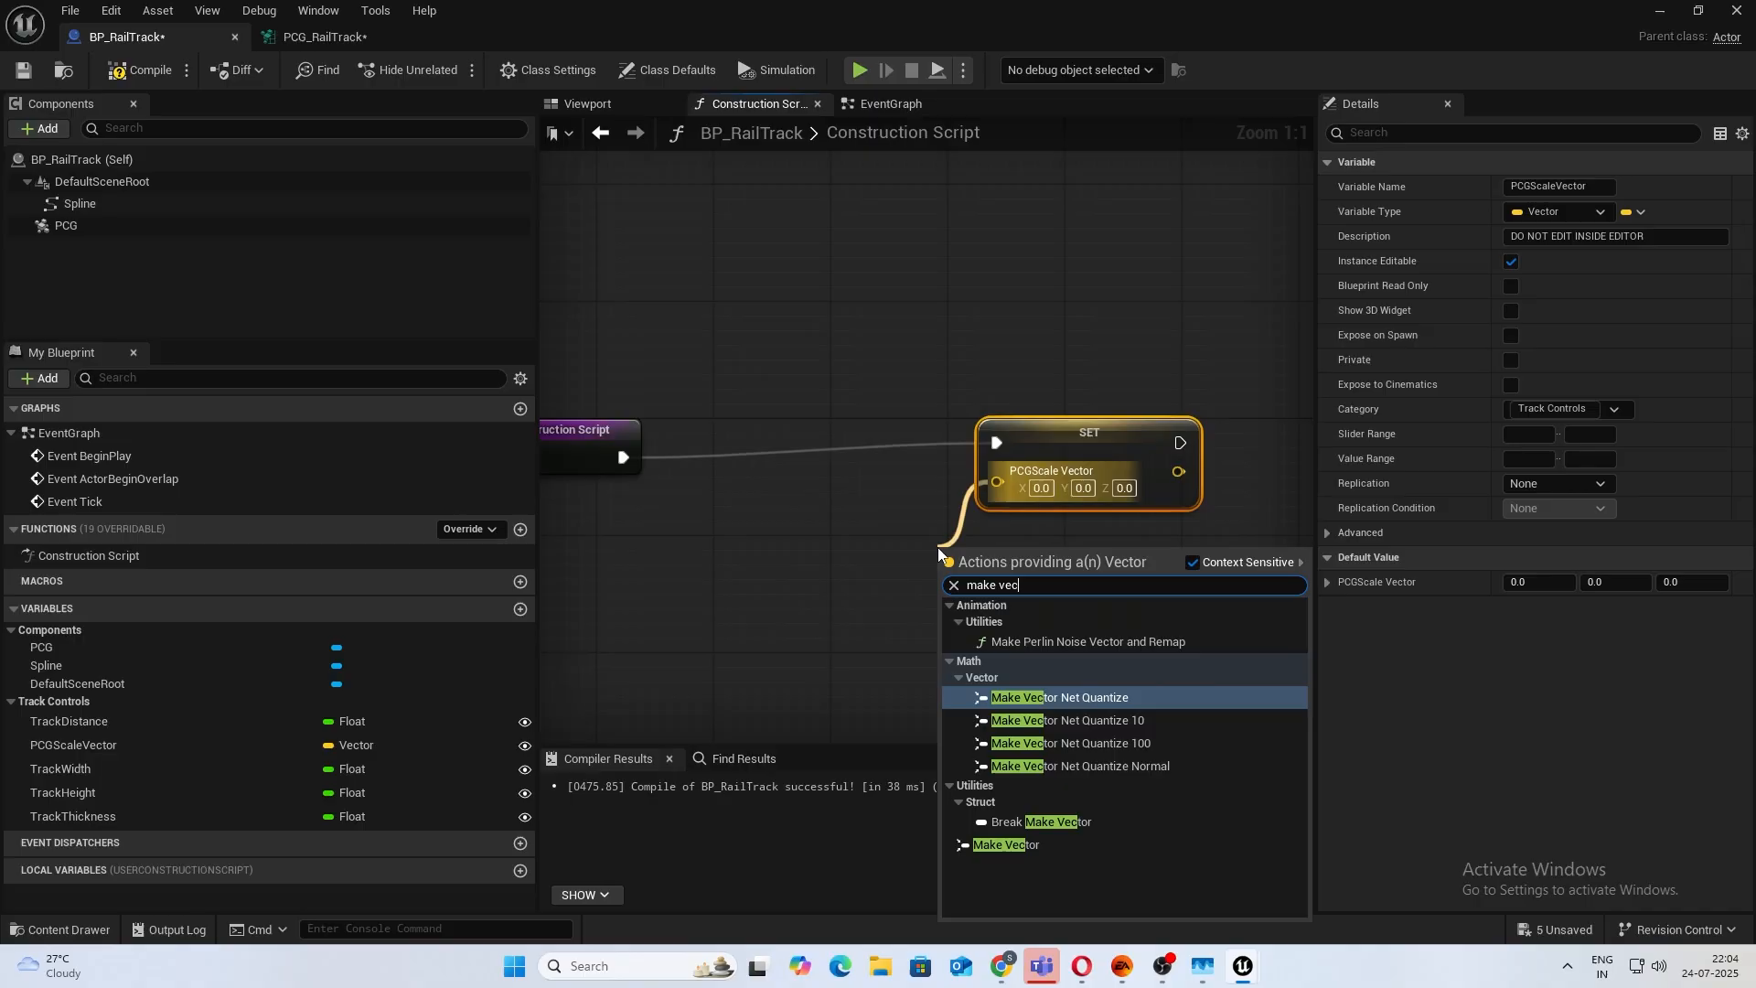
pyautogui.click(1006, 845)
pyautogui.moveTo(786, 629); pyautogui.dragTo(984, 576, button='right')
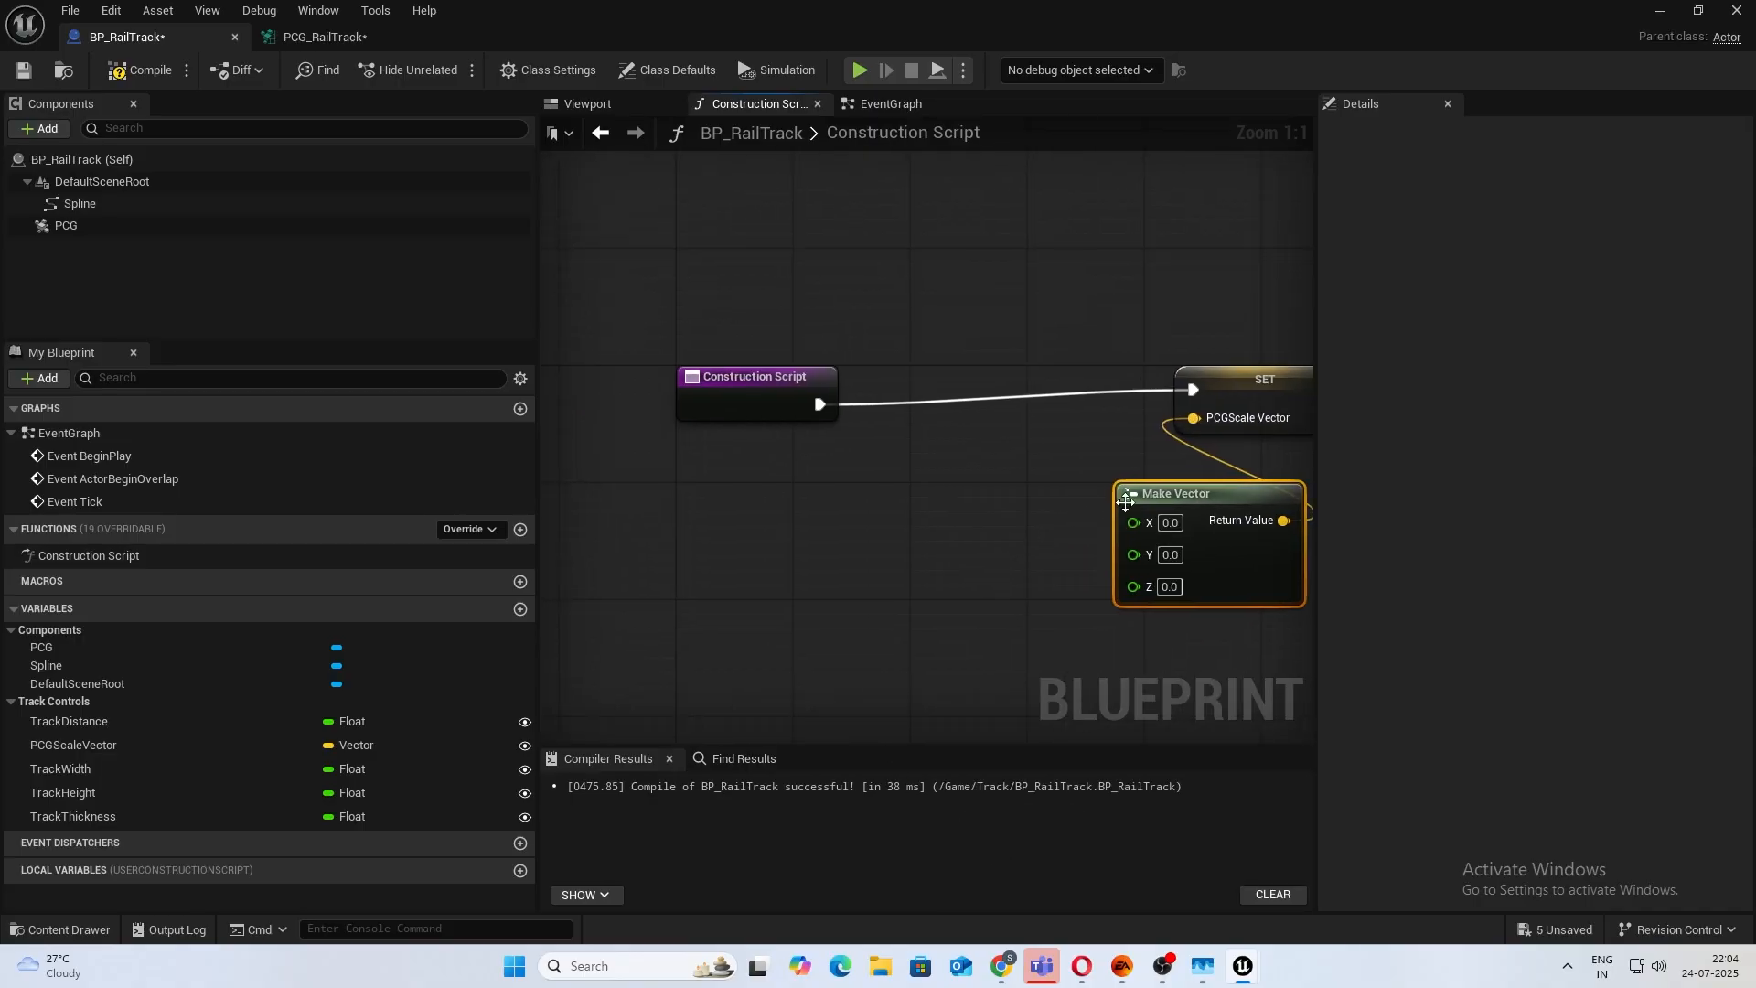
pyautogui.moveTo(1153, 504); pyautogui.dragTo(1007, 518)
pyautogui.moveTo(736, 587); pyautogui.dragTo(730, 523, button='right')
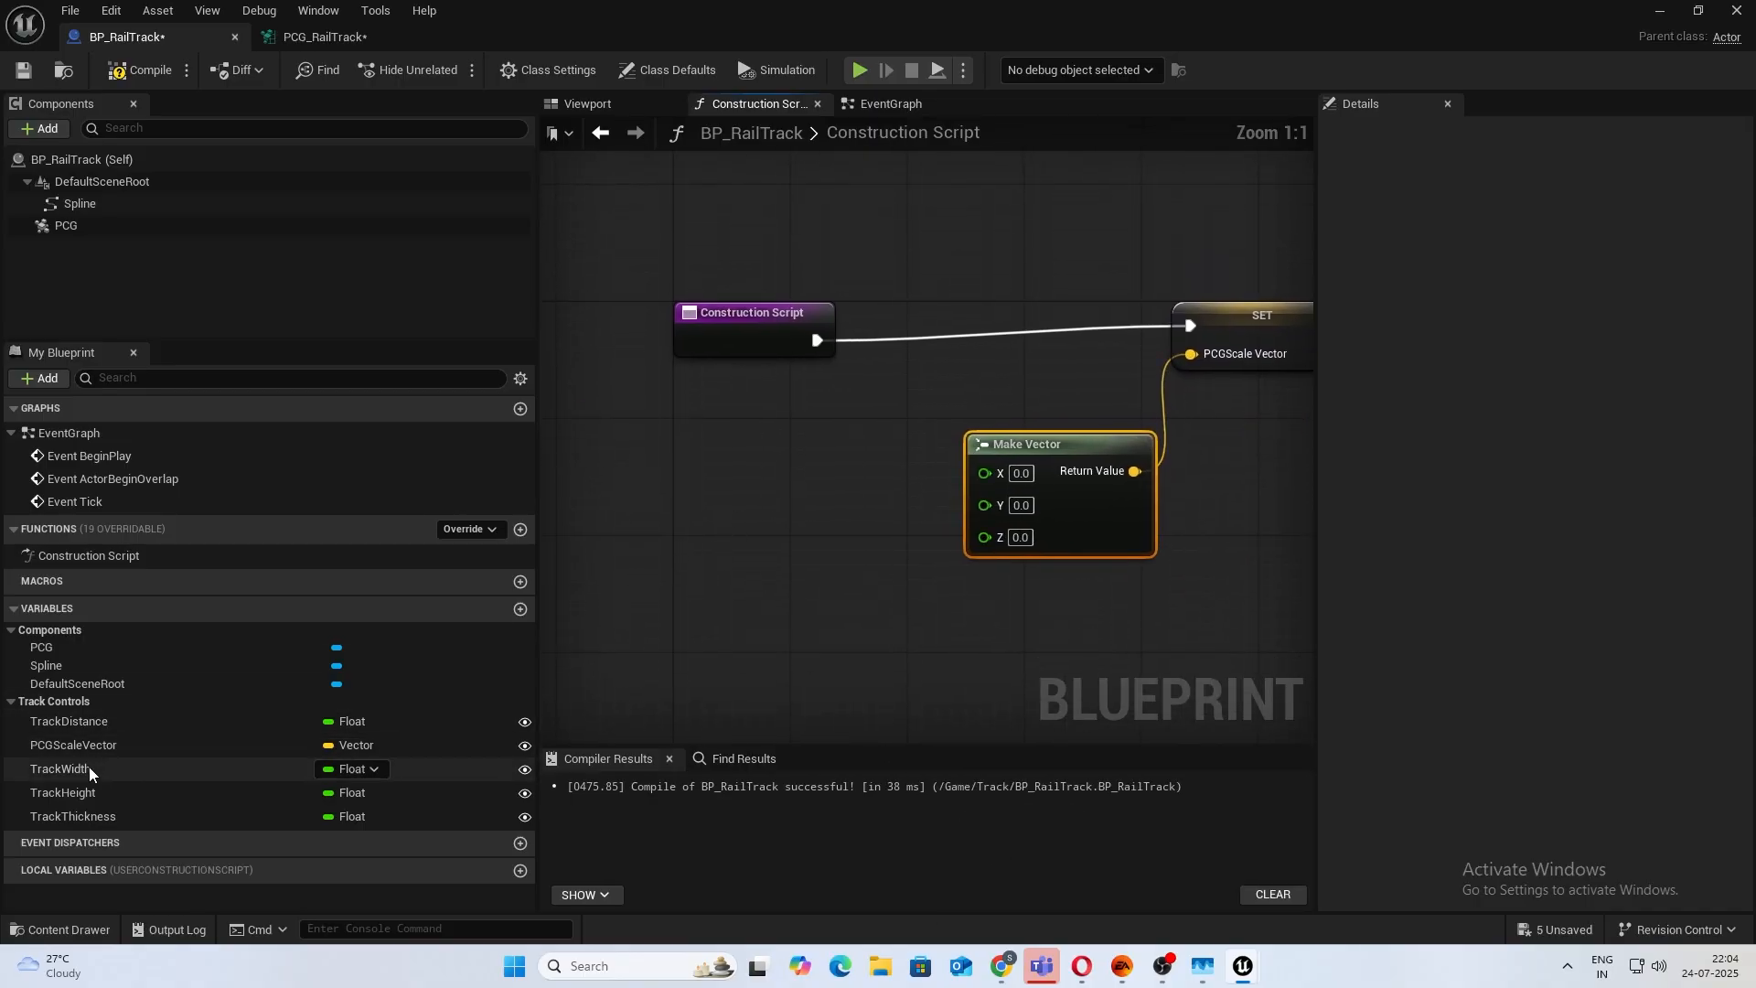
# Connect TrackThickness to X, TrackWidth to Y and TrackHeight to Z of the Make Vector node, and compile.
pyautogui.moveTo(64, 769); pyautogui.dragTo(991, 508)
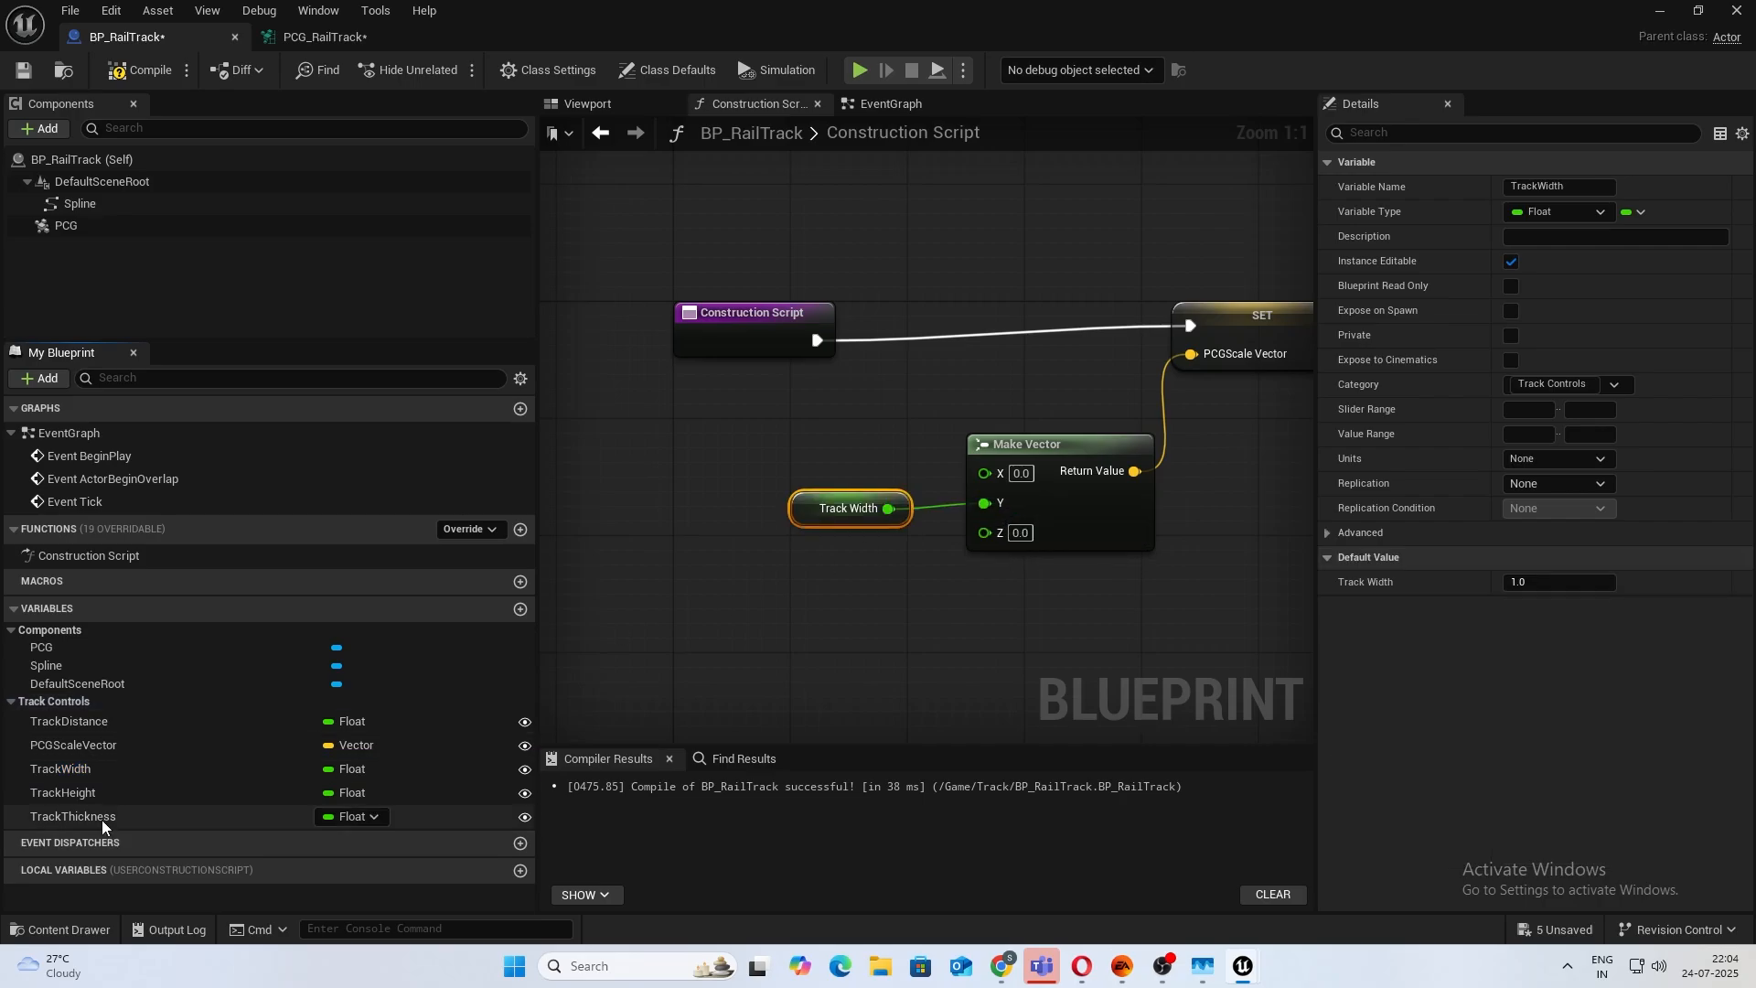
pyautogui.moveTo(101, 817); pyautogui.dragTo(988, 473)
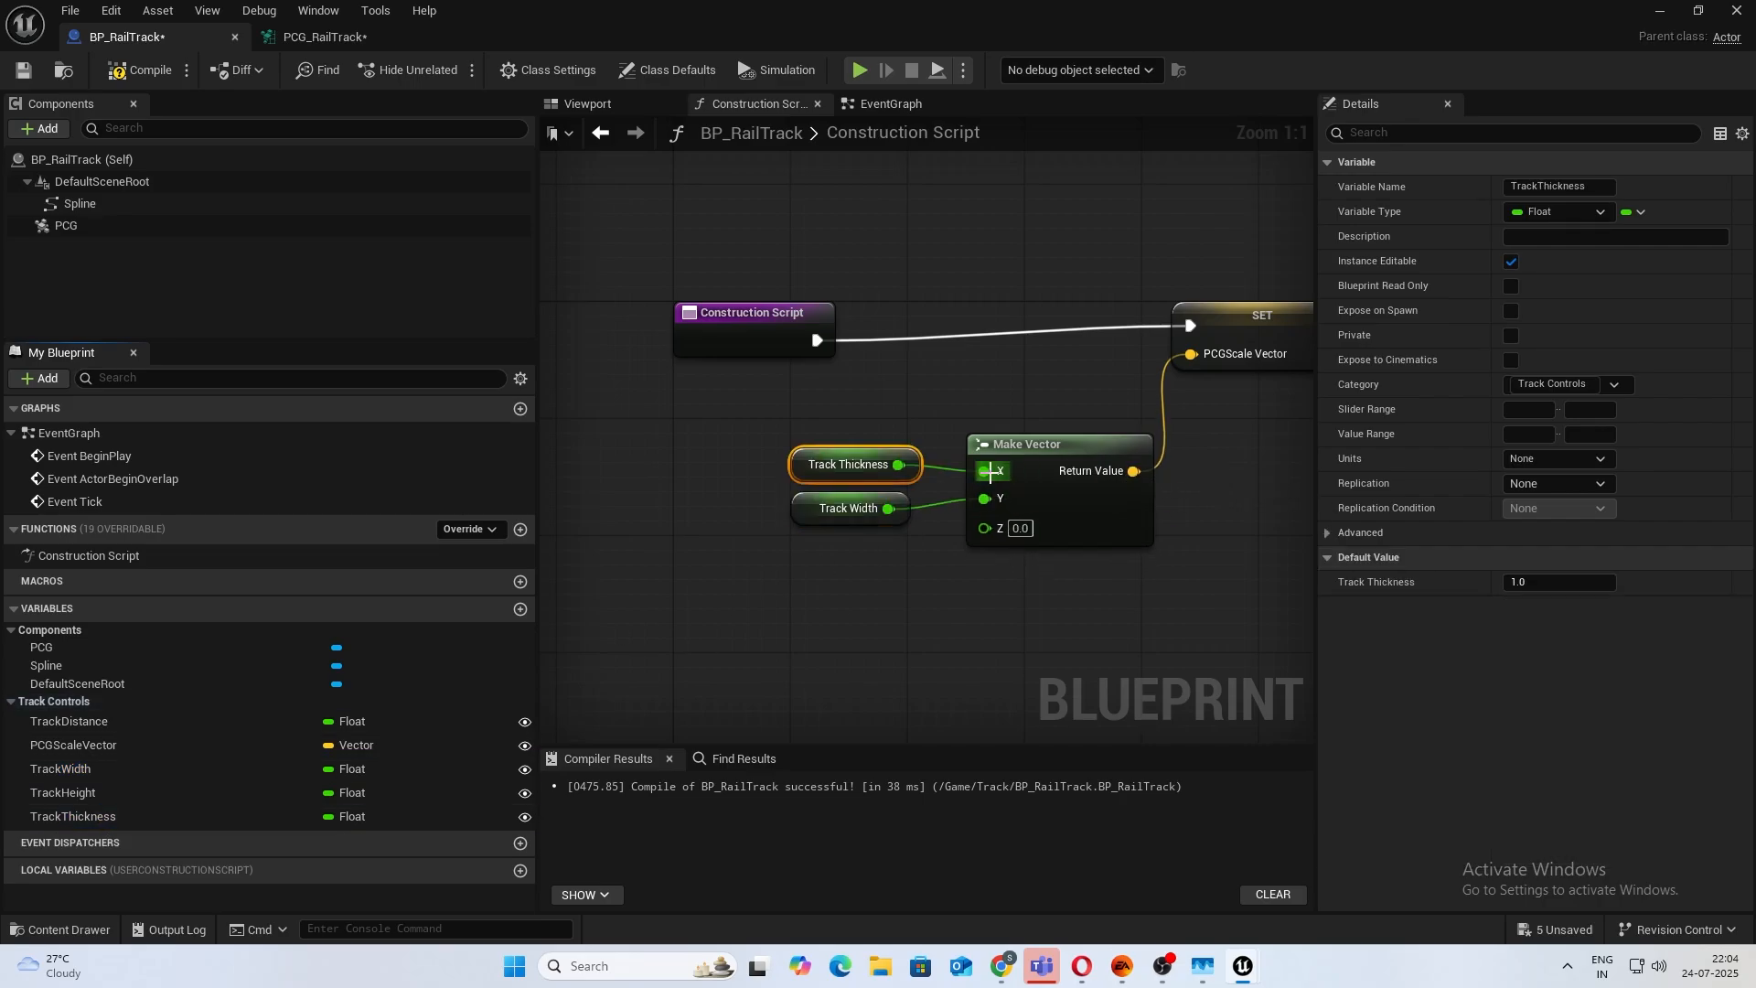
pyautogui.moveTo(83, 794); pyautogui.dragTo(1013, 533)
pyautogui.click(139, 70)
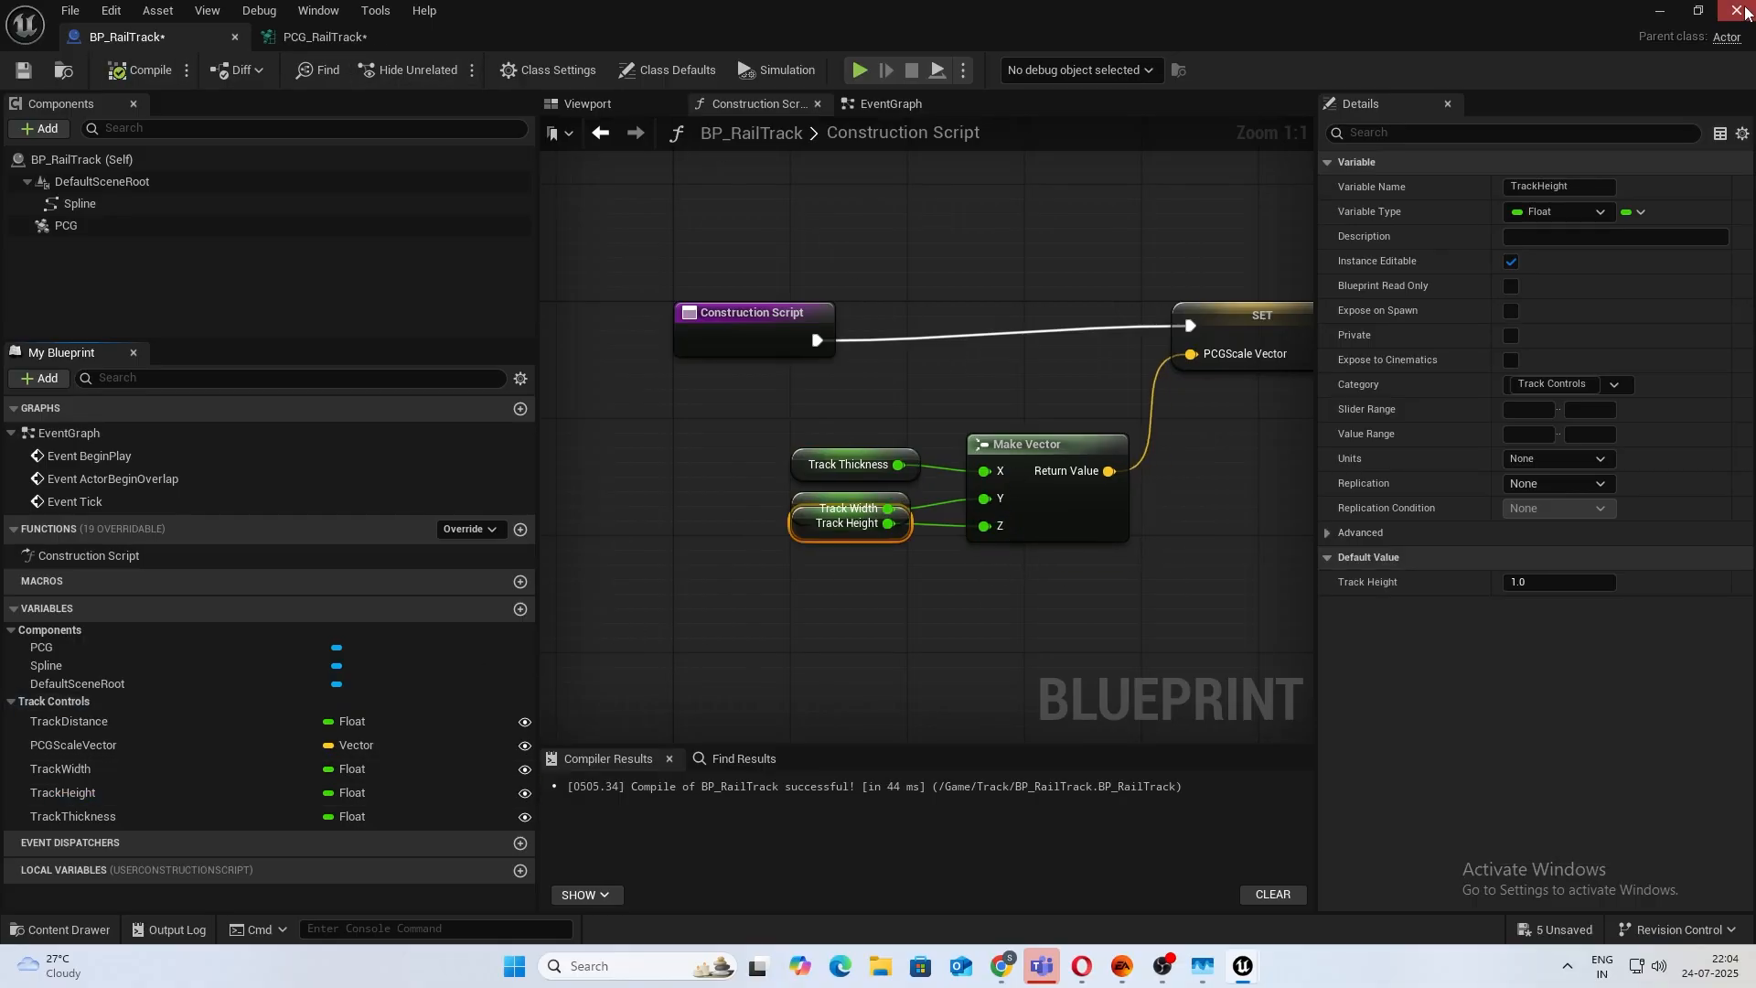
# Place a temporary Track_wood mesh in the level, test its scaling along the separate axes, undo the scaling and delete the mesh.
pyautogui.click(1661, 11)
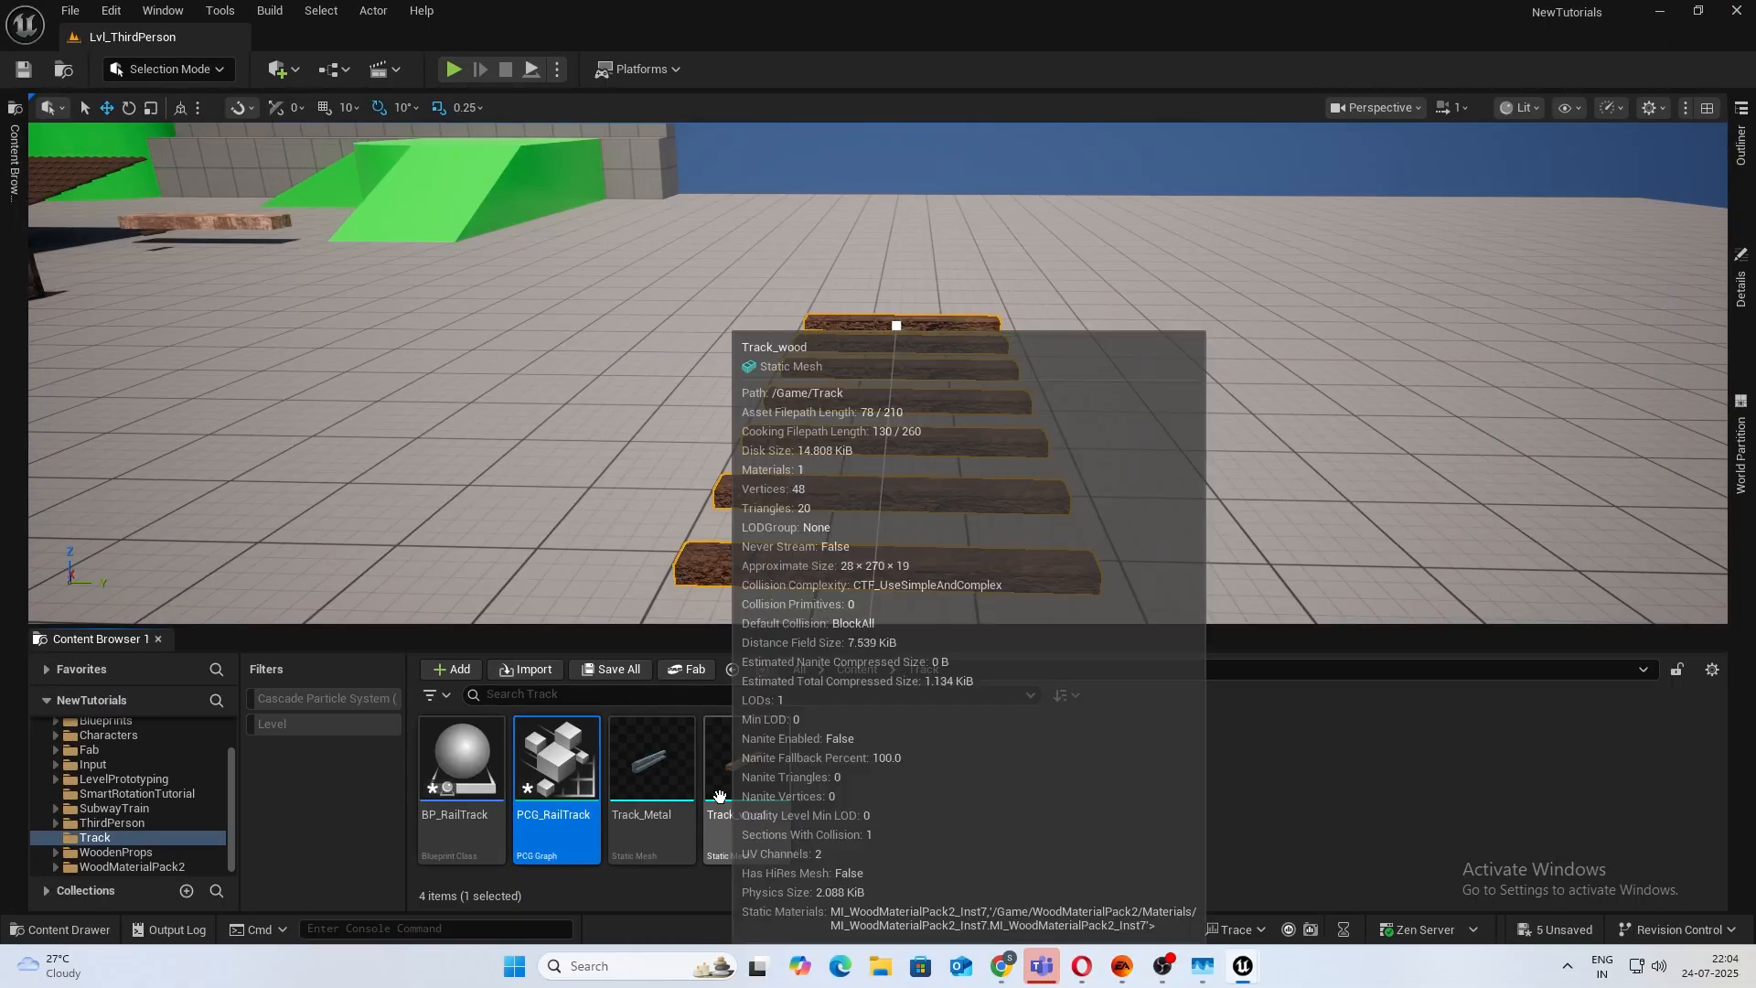
pyautogui.moveTo(745, 768); pyautogui.dragTo(1453, 537)
pyautogui.moveTo(1453, 537); pyautogui.dragTo(1079, 731, button='right')
pyautogui.moveTo(1385, 630); pyautogui.dragTo(1385, 629, button='right')
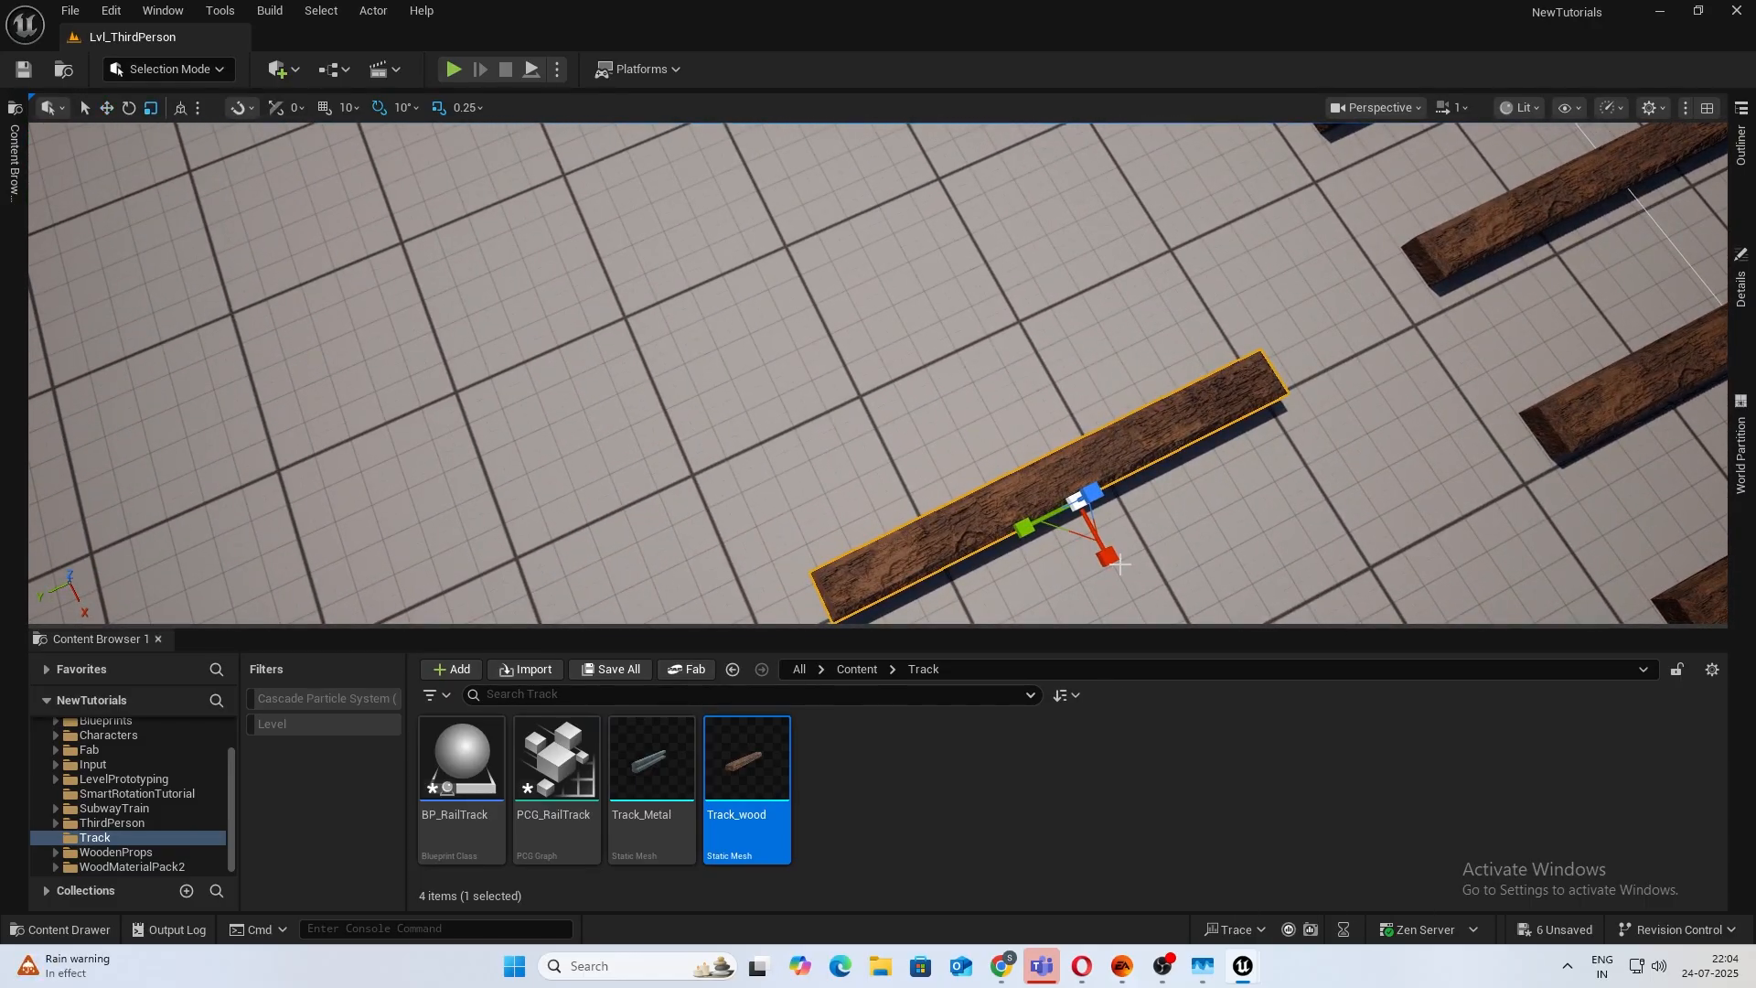
pyautogui.press('r')
pyautogui.hotkey('ctrl', 'z')
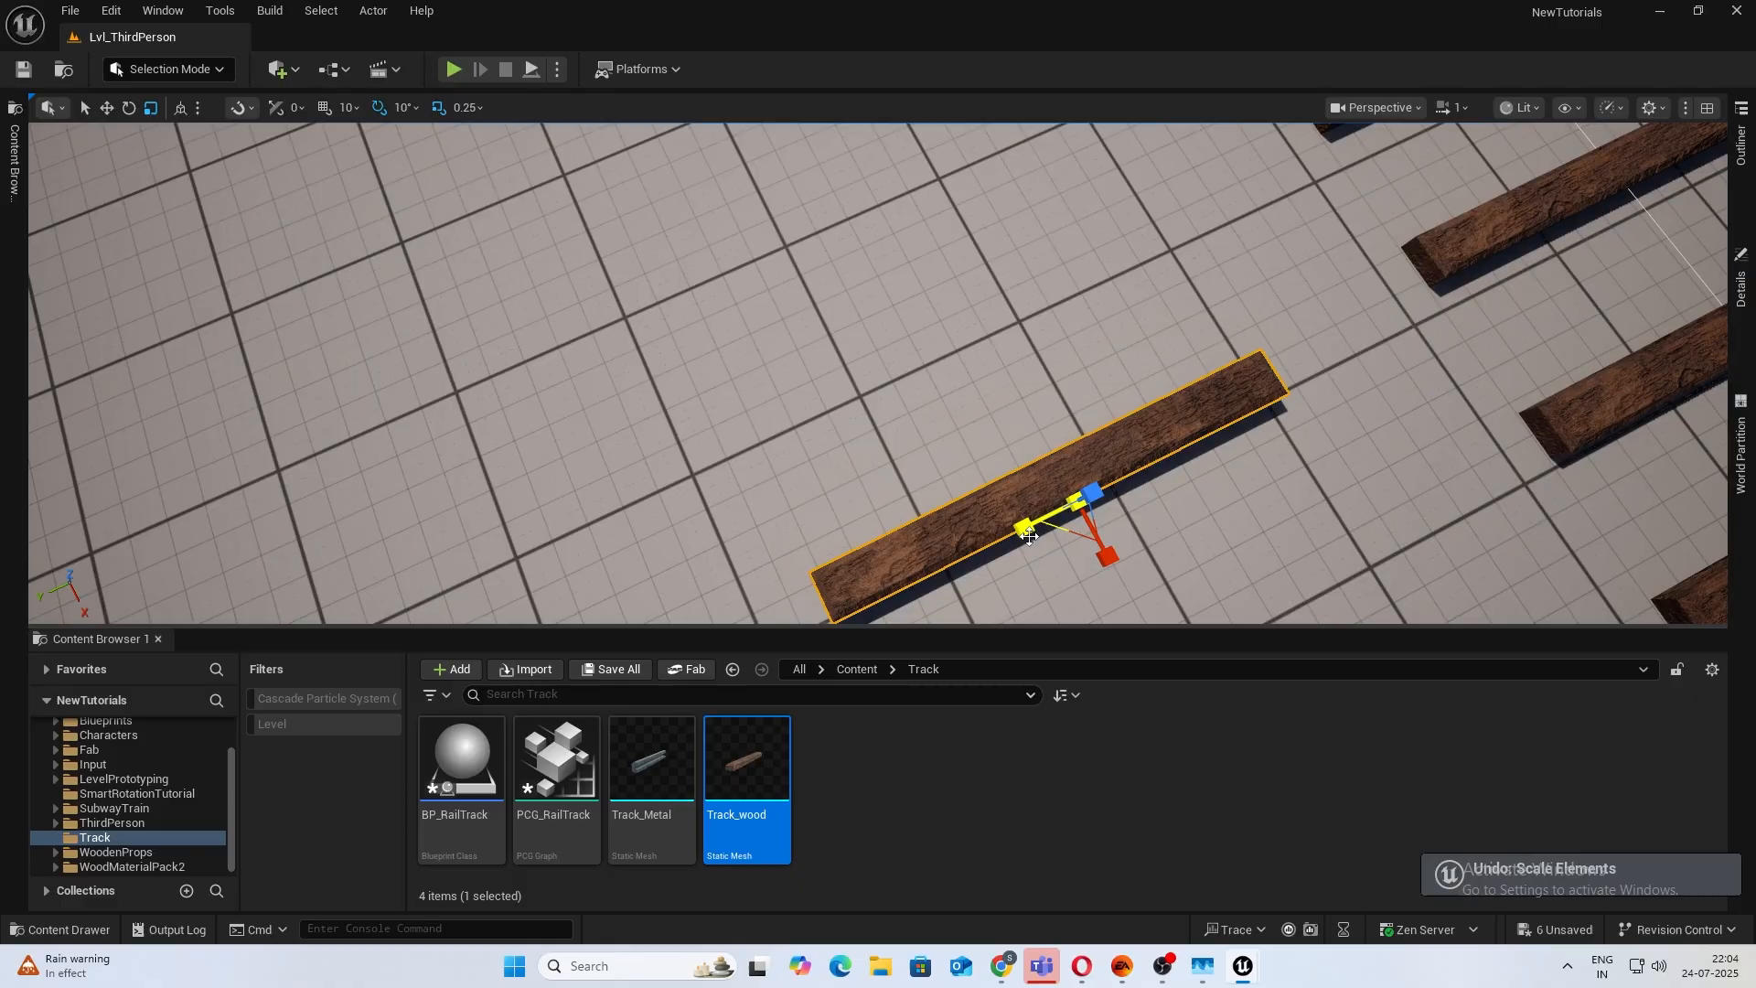
pyautogui.moveTo(1026, 535); pyautogui.dragTo(1120, 477)
pyautogui.hotkey('ctrl', 'z')
pyautogui.hotkey('ctrl', 'z')
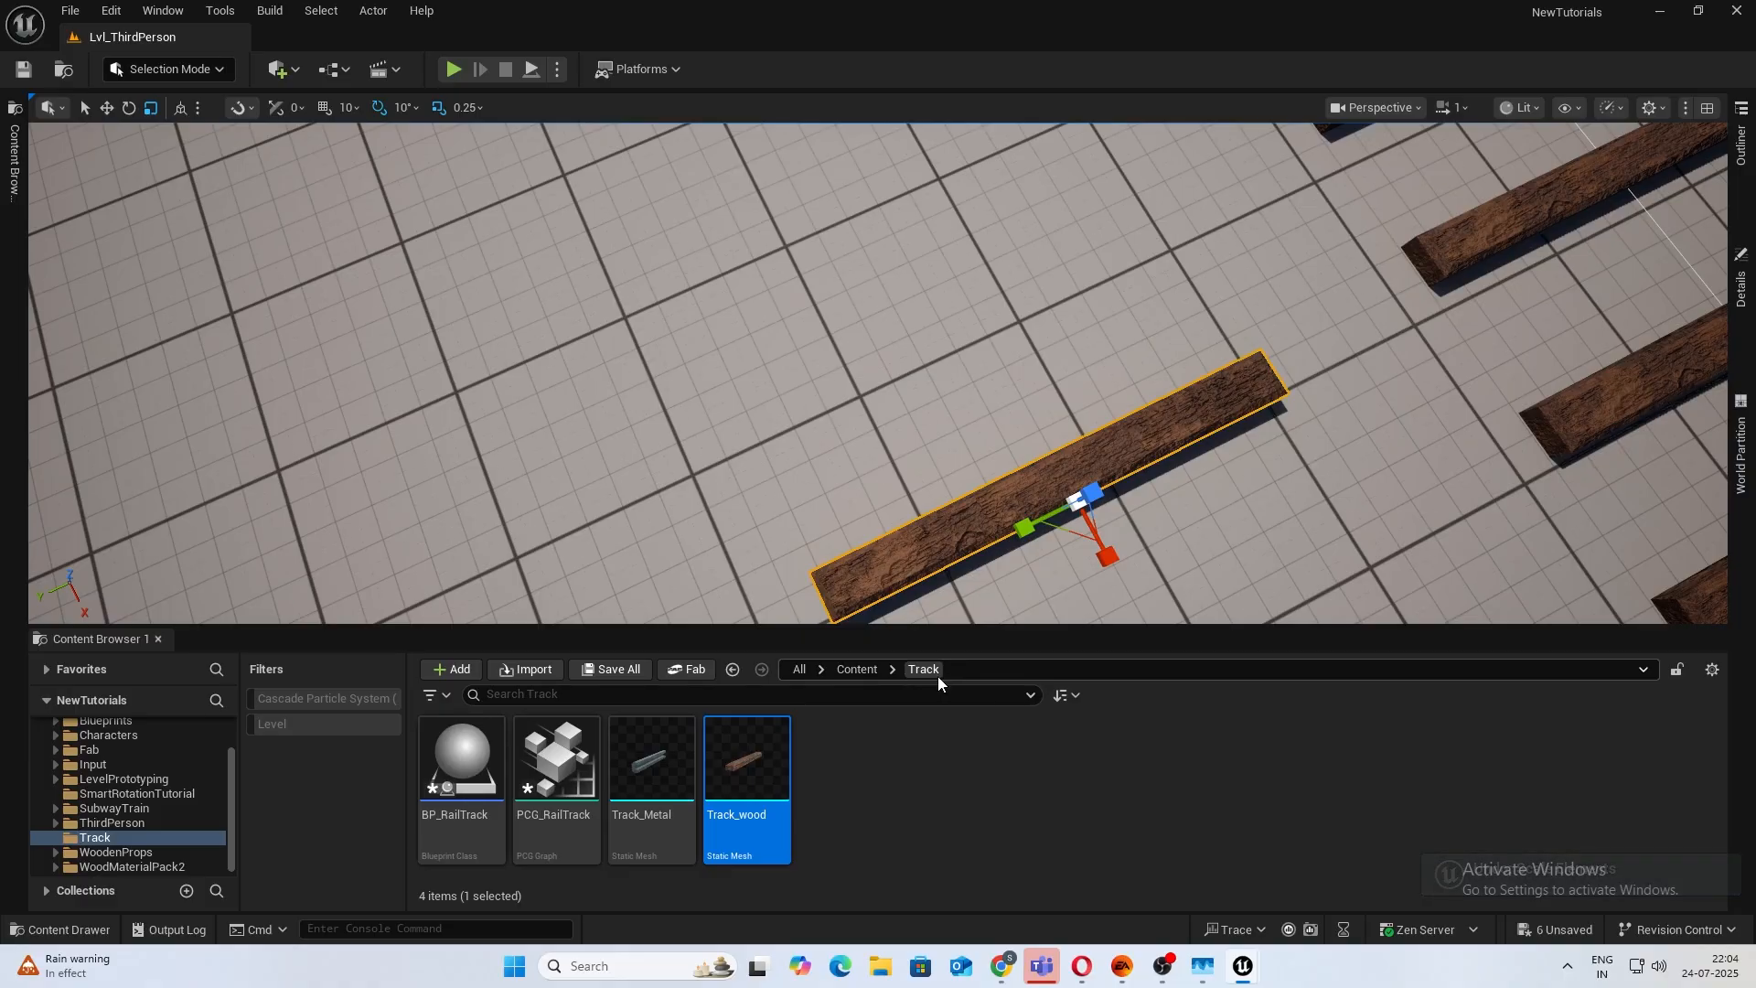
pyautogui.press('Delete')
# Back in the Construction Script, move the Track Height node below Track Width so the two no longer overlap.
pyautogui.hotkey('alt', 'Tab')
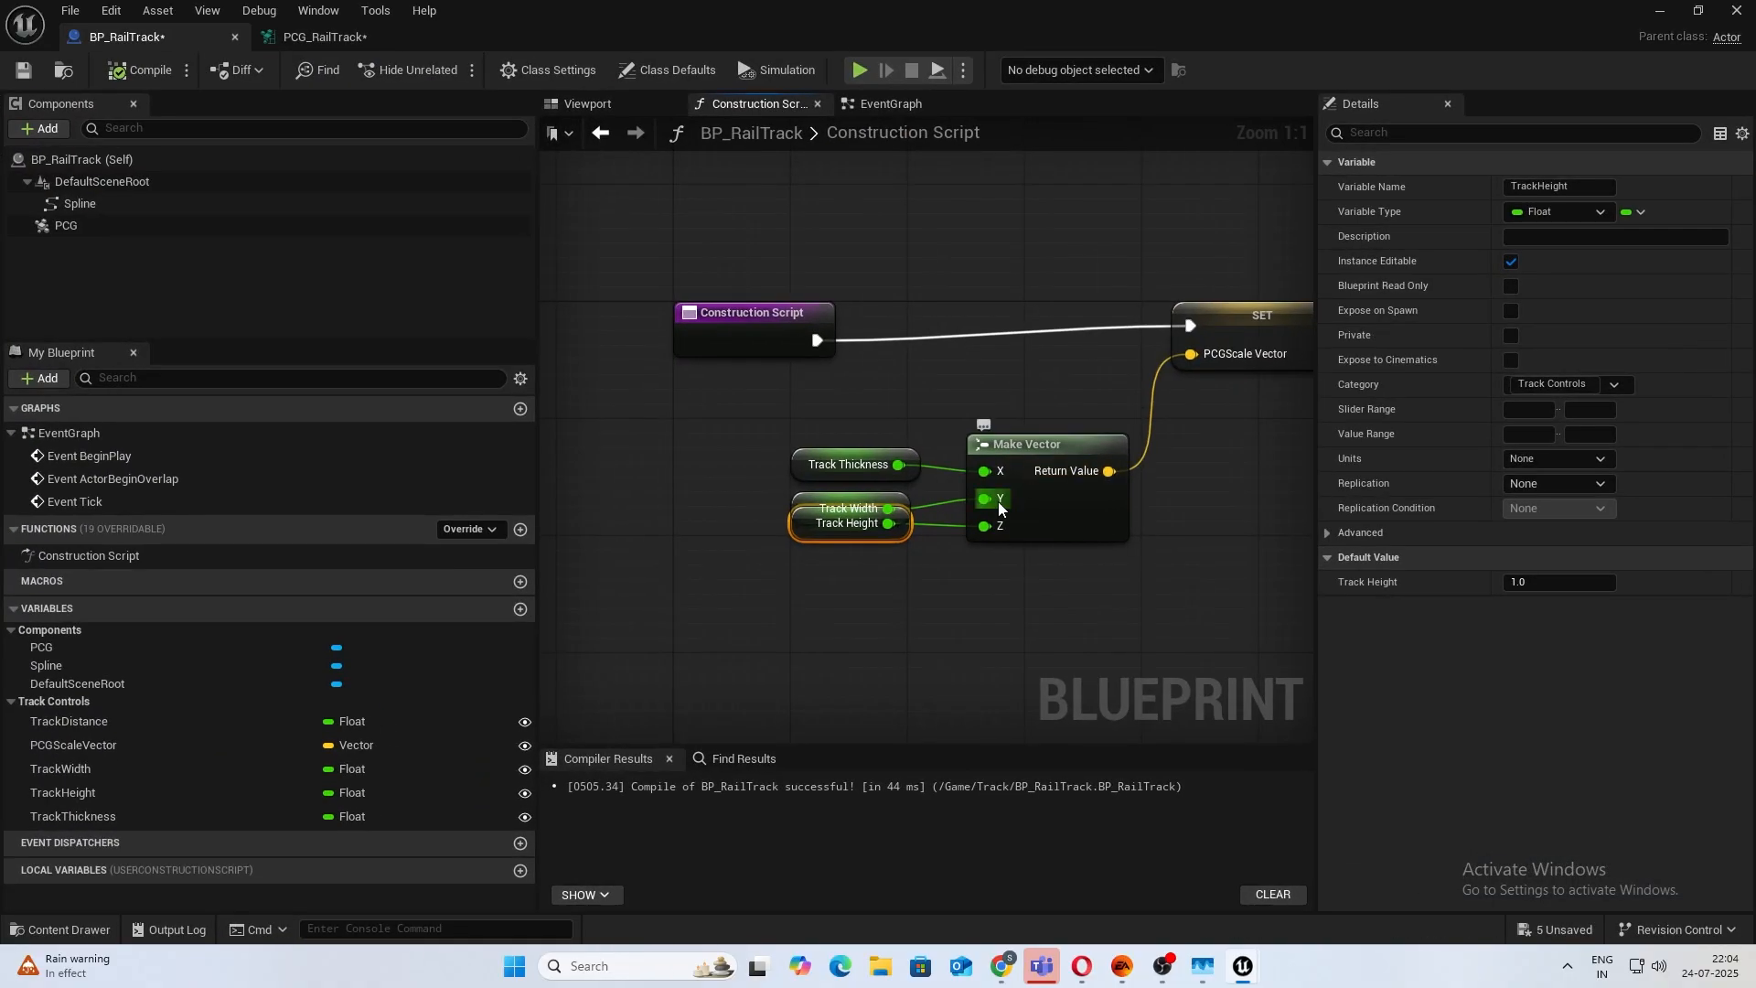
pyautogui.moveTo(885, 536); pyautogui.dragTo(886, 580)
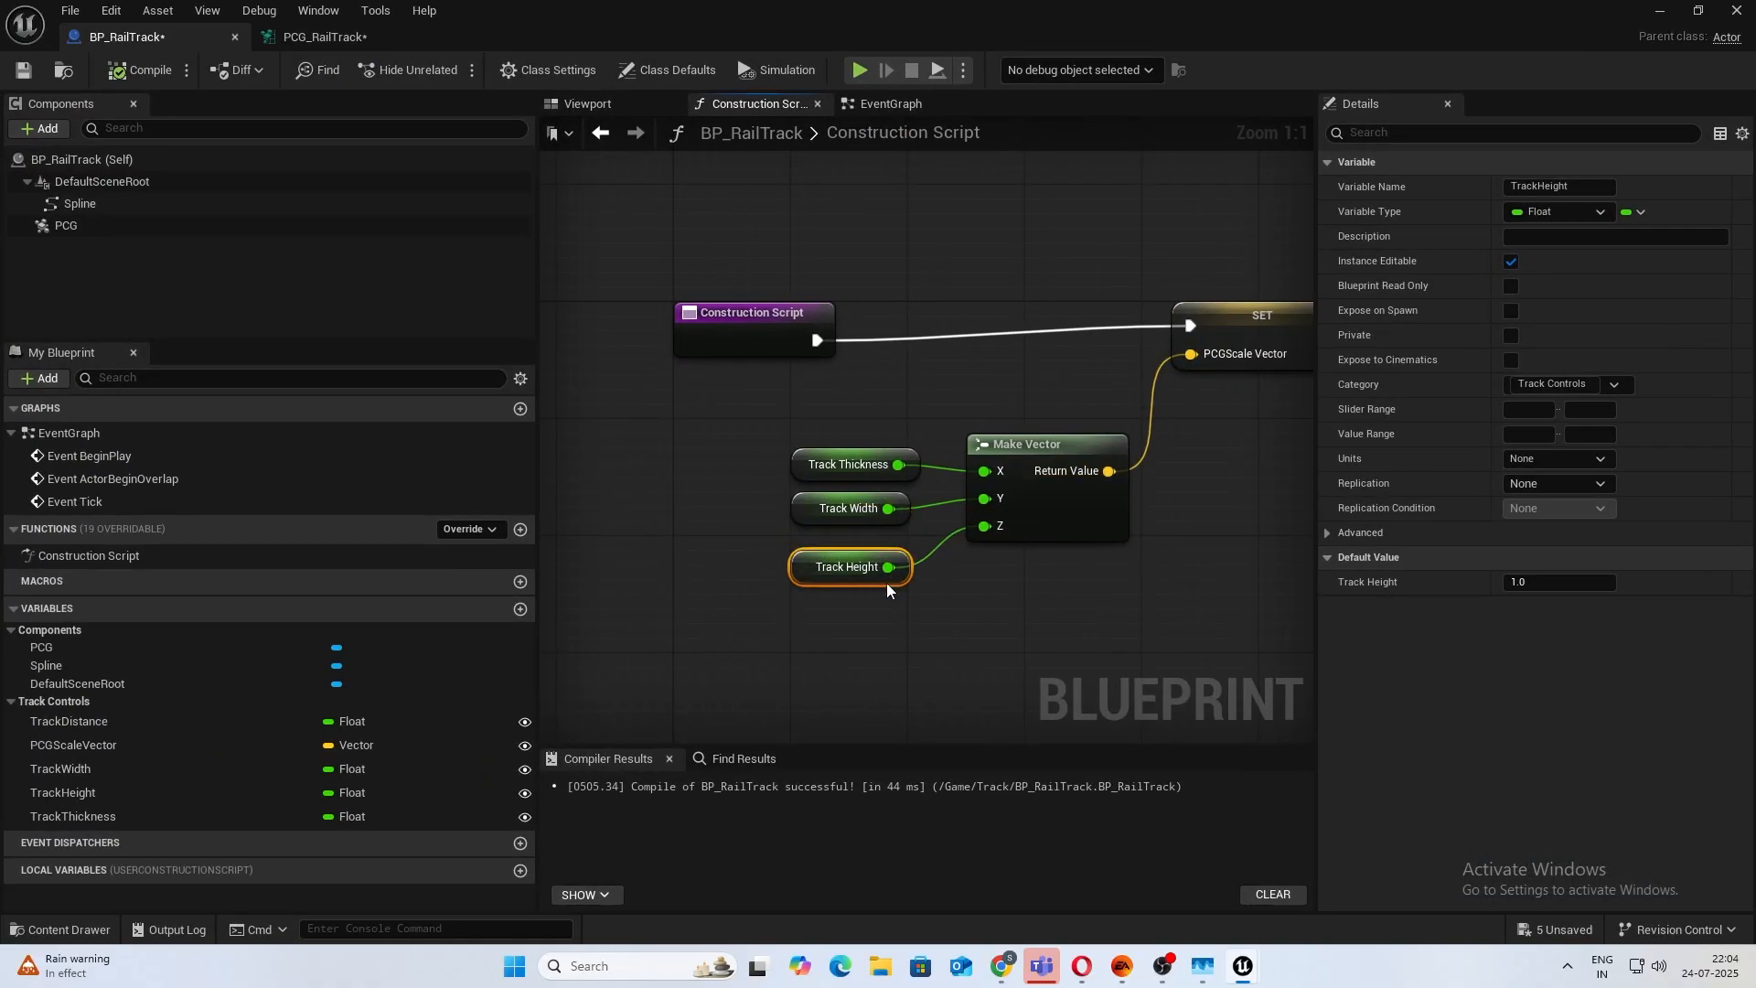
pyautogui.moveTo(838, 270); pyautogui.dragTo(680, 269, button='right')
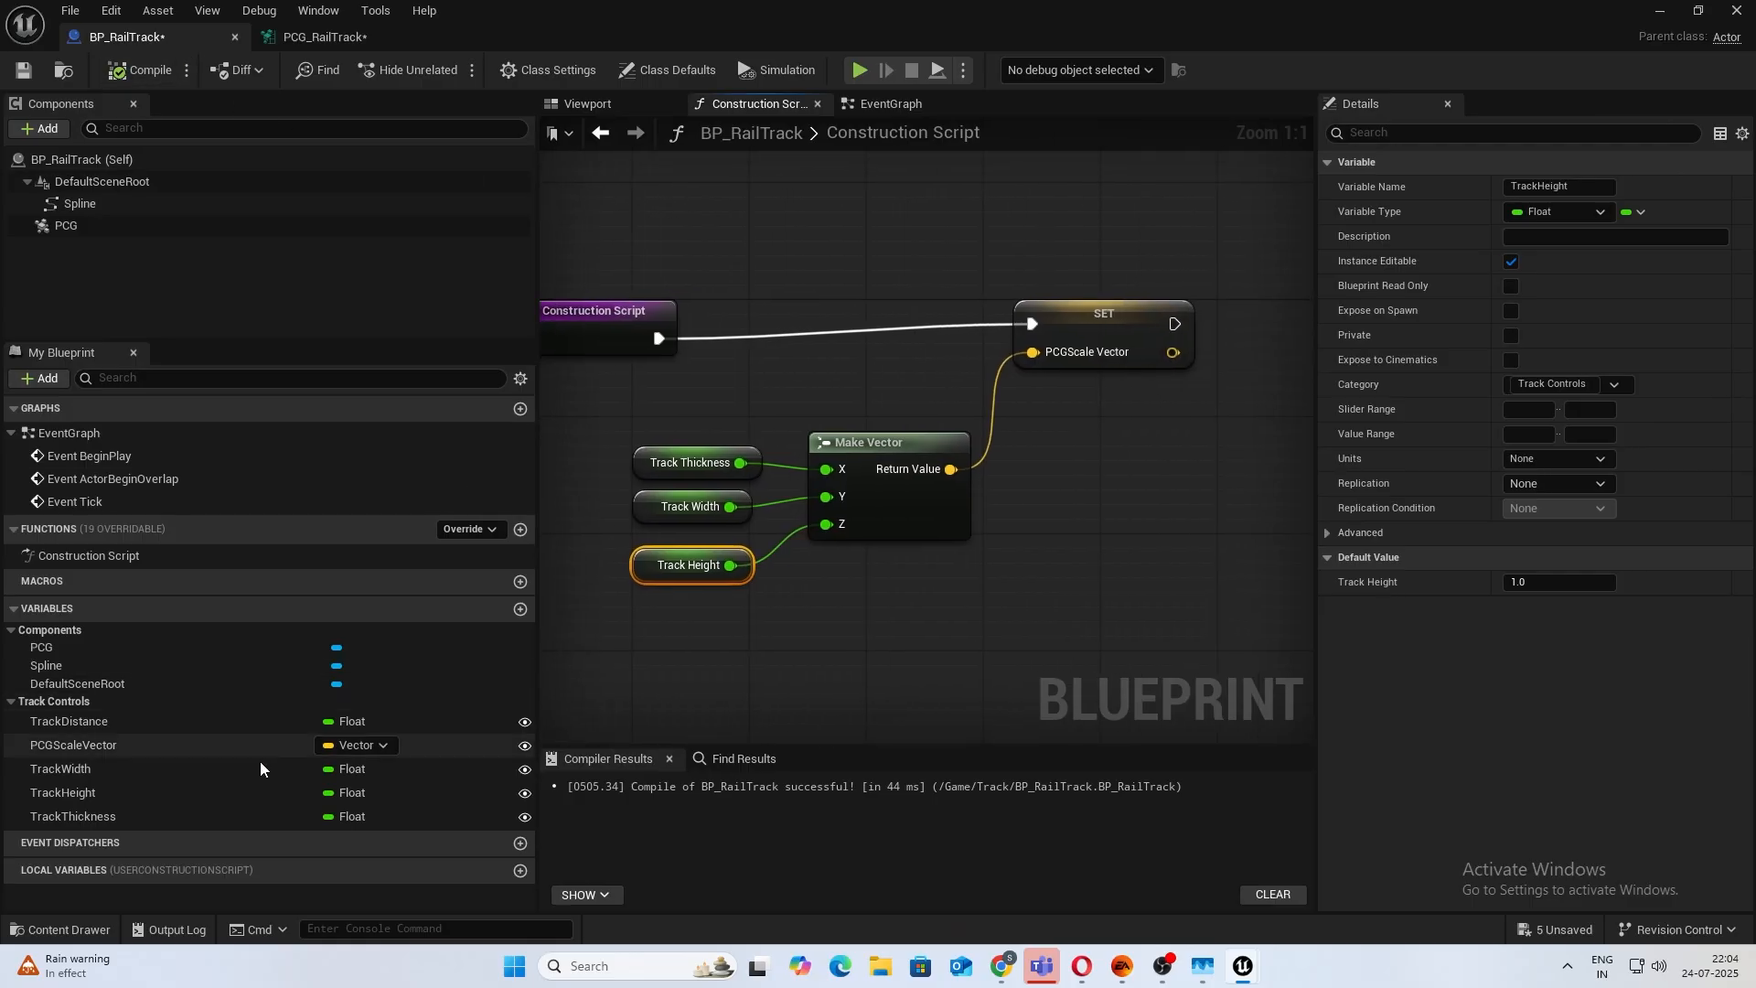
# Copy the name of the PCGScaleVector variable without changing it.
pyautogui.click(108, 747)
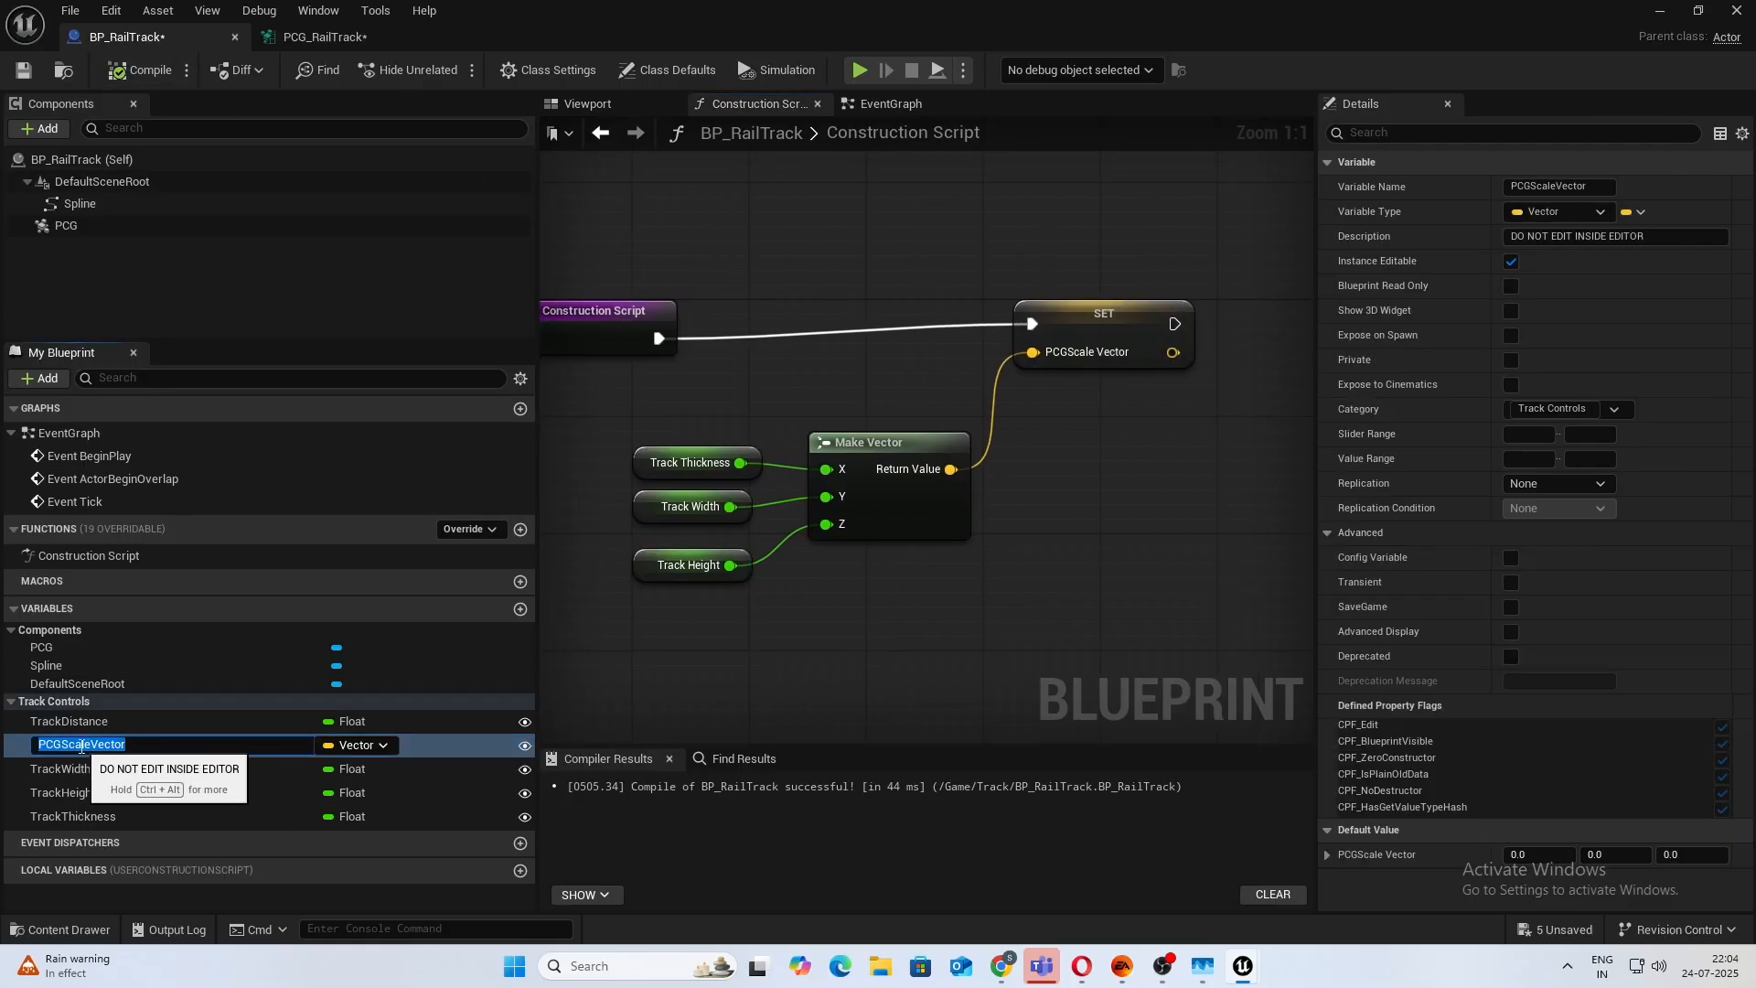
pyautogui.click(82, 744)
pyautogui.hotkey('ctrl', 'c')
pyautogui.click(157, 769)
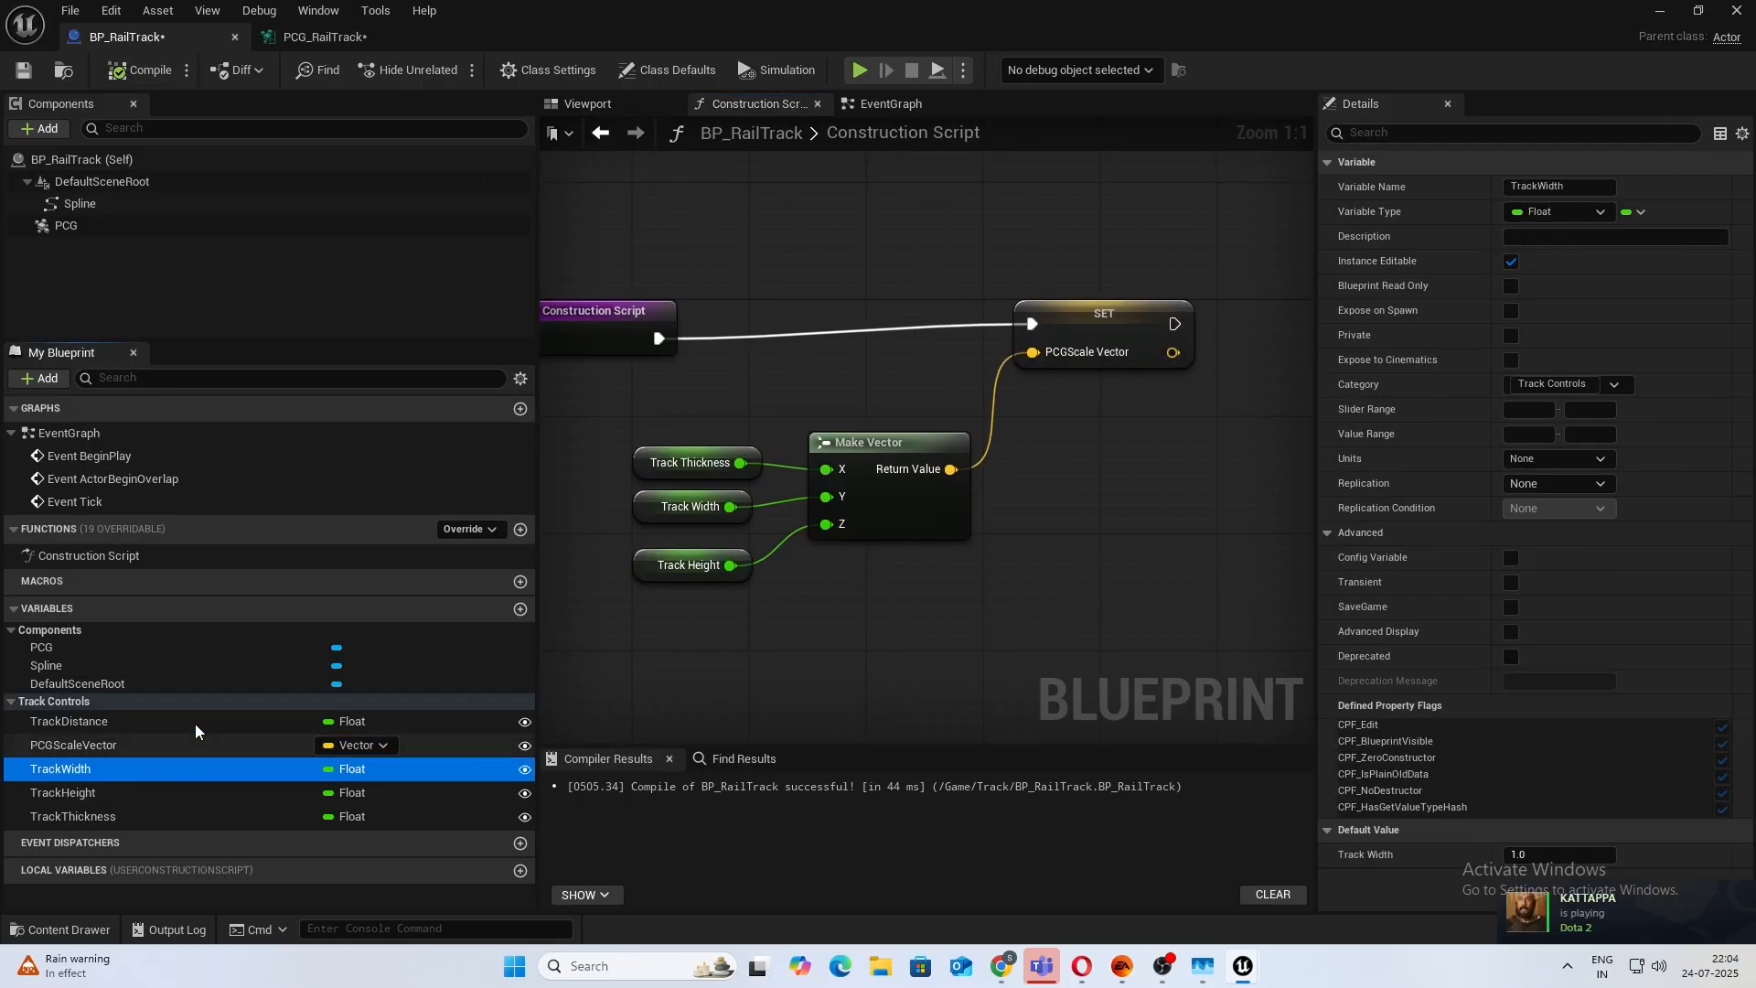
# Switch to the PCG_RailTrack graph and expand the Transform Points node to show all its input pins.
pyautogui.click(320, 42)
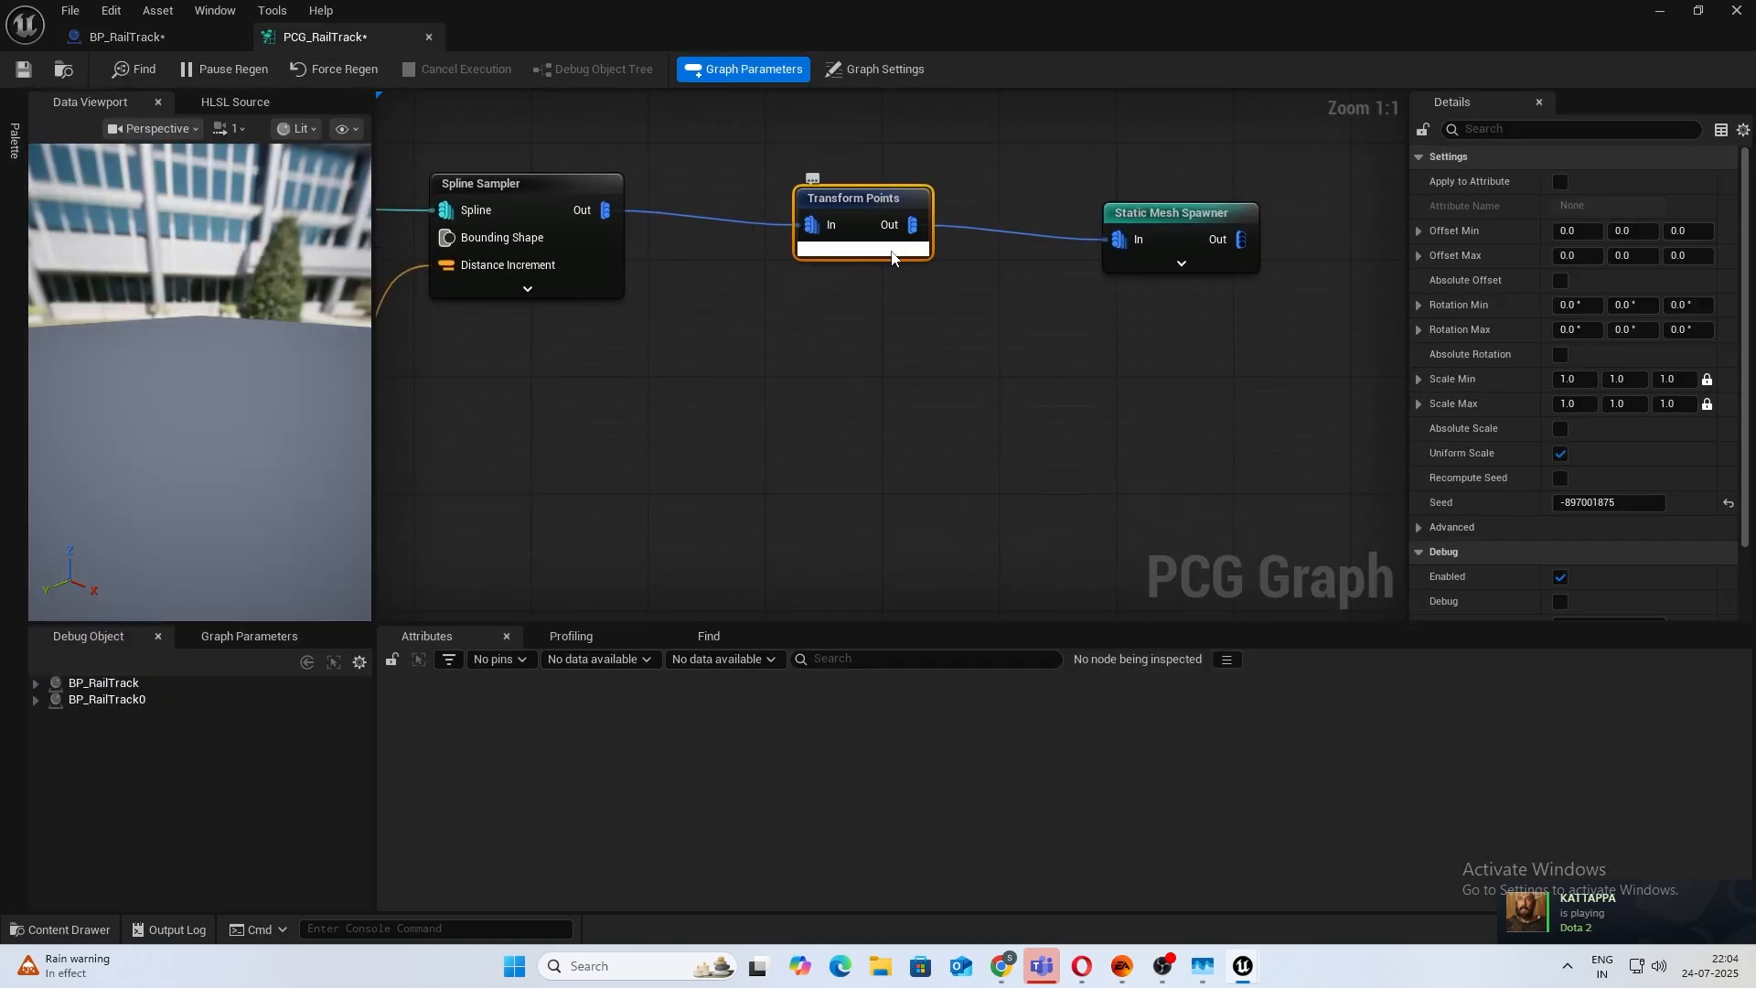
pyautogui.click(892, 253)
pyautogui.moveTo(752, 432); pyautogui.dragTo(1251, 390, button='right')
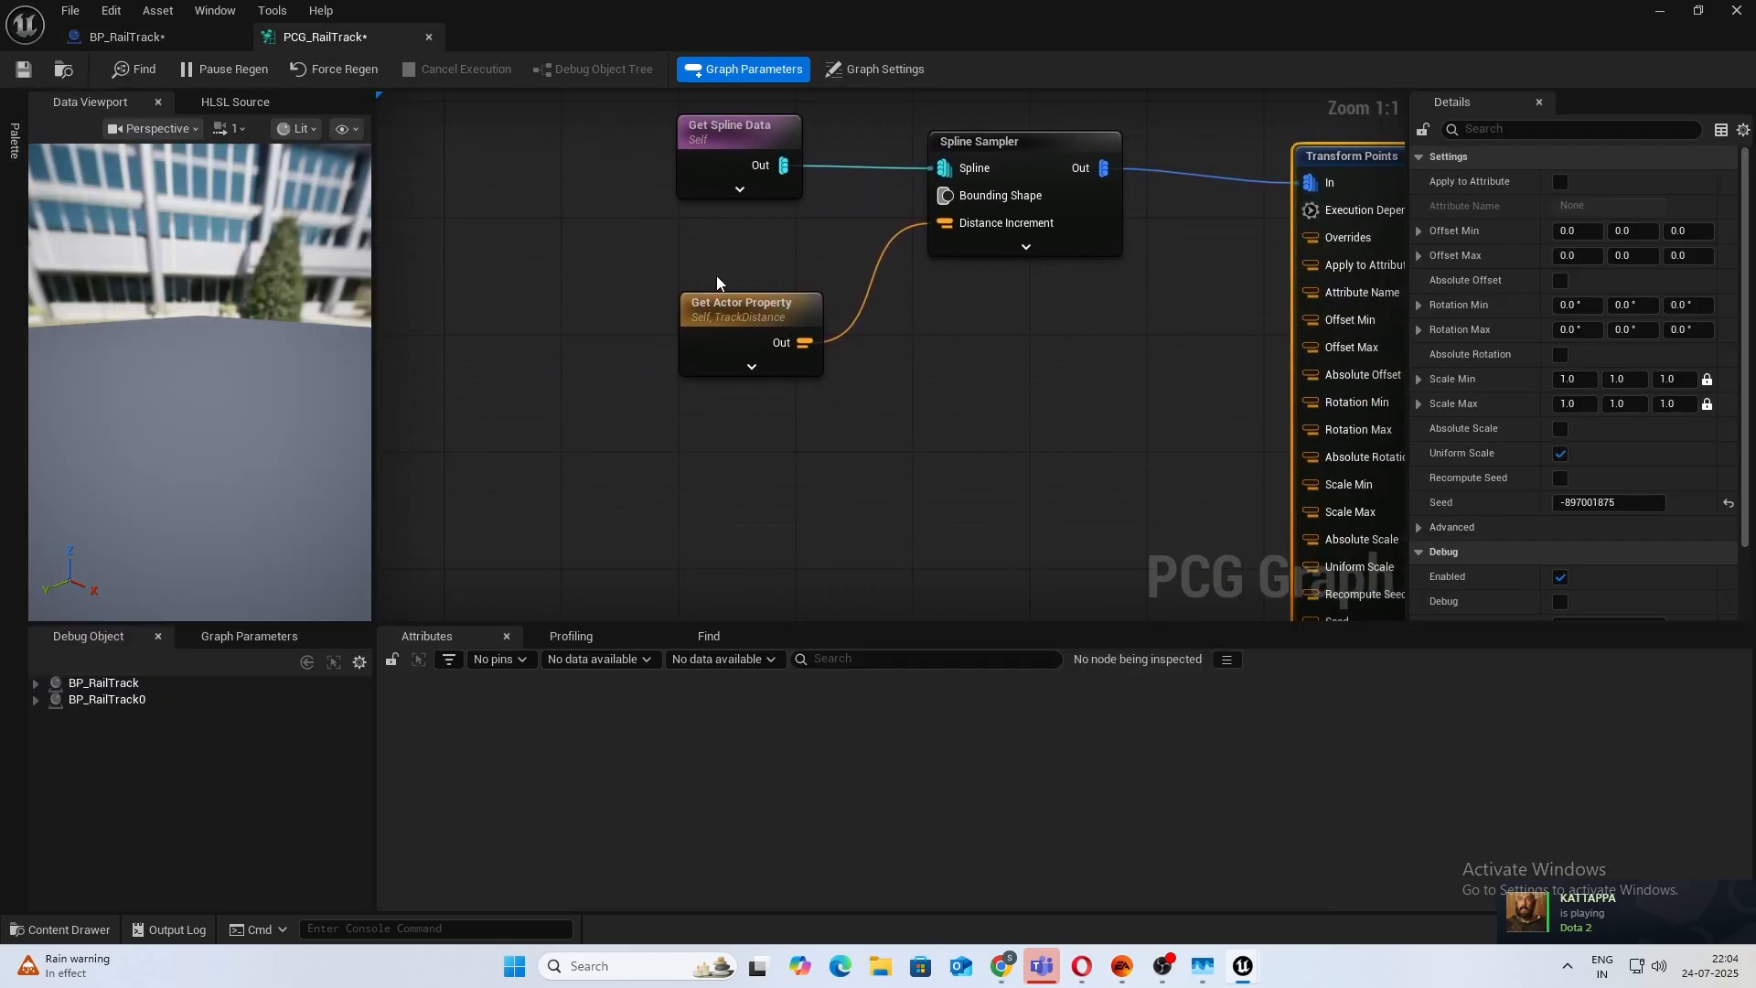
# Add a second Get Actor Property node to the graph and set its Property Name to PCGScaleVector.
pyautogui.rightClick(984, 426)
pyautogui.write('get ac')
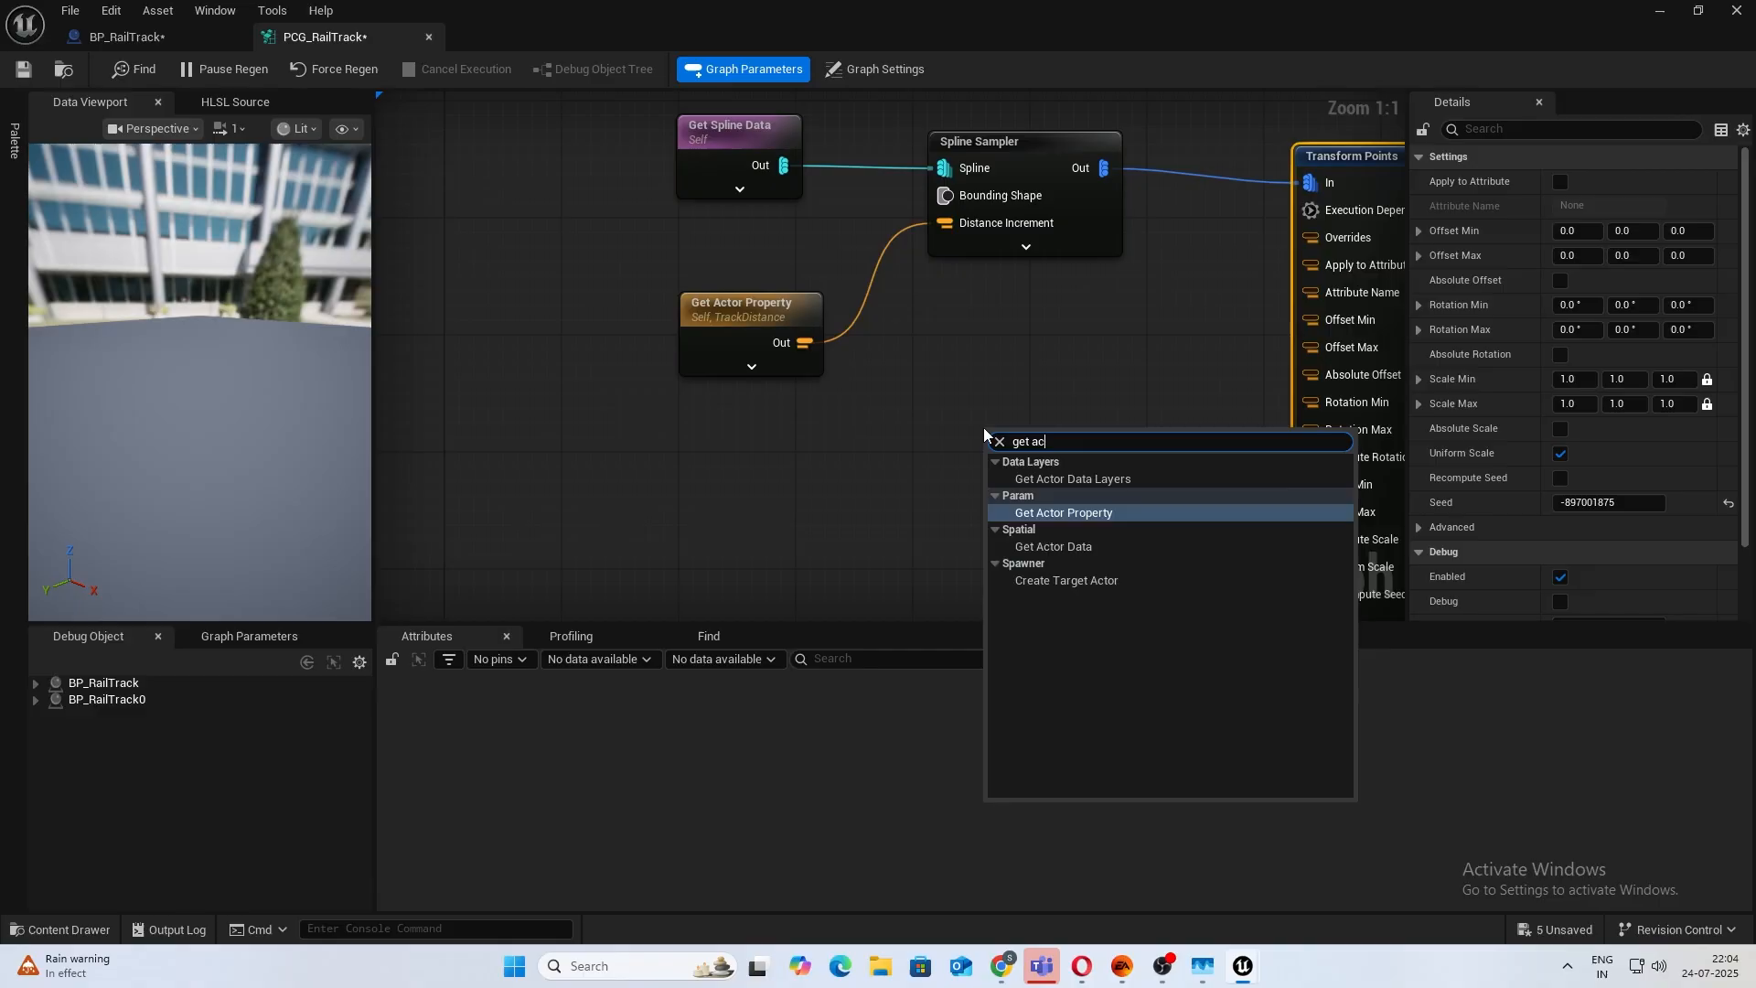
pyautogui.write('tor')
pyautogui.press('Return')
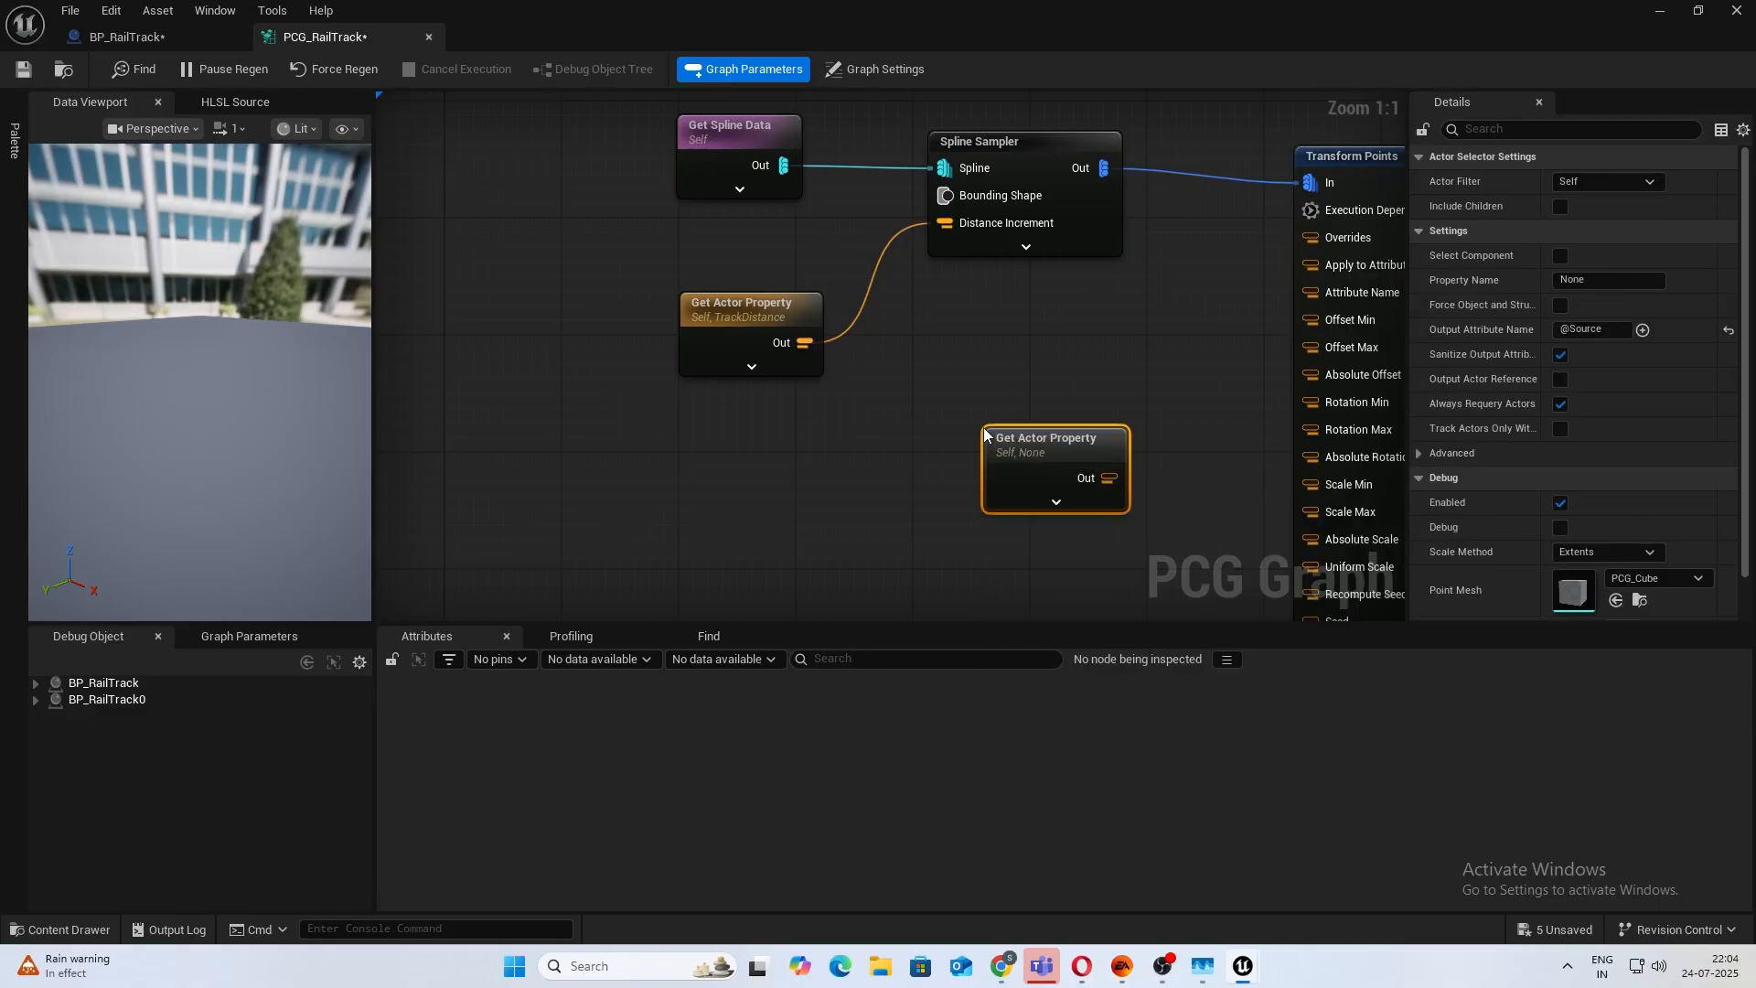
pyautogui.click(1575, 281)
pyautogui.hotkey('ctrl', 'v')
# Connect the PCGScaleVector property node's output to both Scale Min and Scale Max of Transform Points.
pyautogui.moveTo(1126, 371); pyautogui.dragTo(854, 381, button='right')
pyautogui.moveTo(805, 440); pyautogui.dragTo(984, 451)
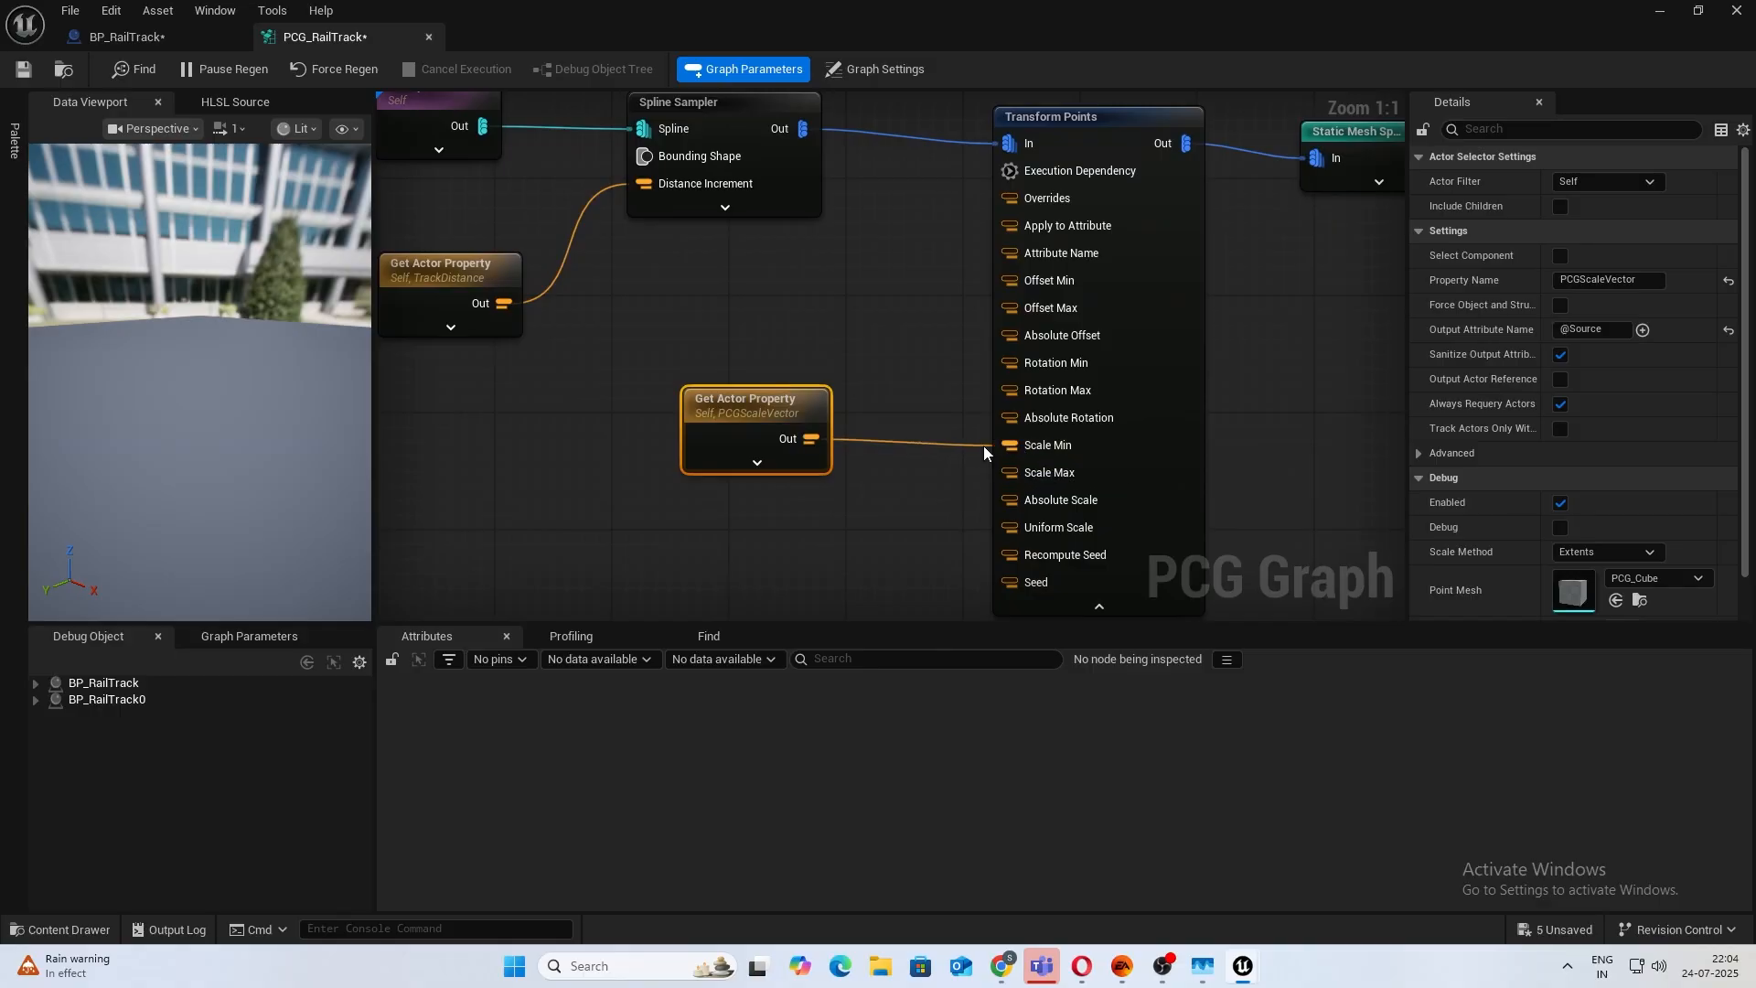
pyautogui.moveTo(808, 440); pyautogui.dragTo(1007, 474)
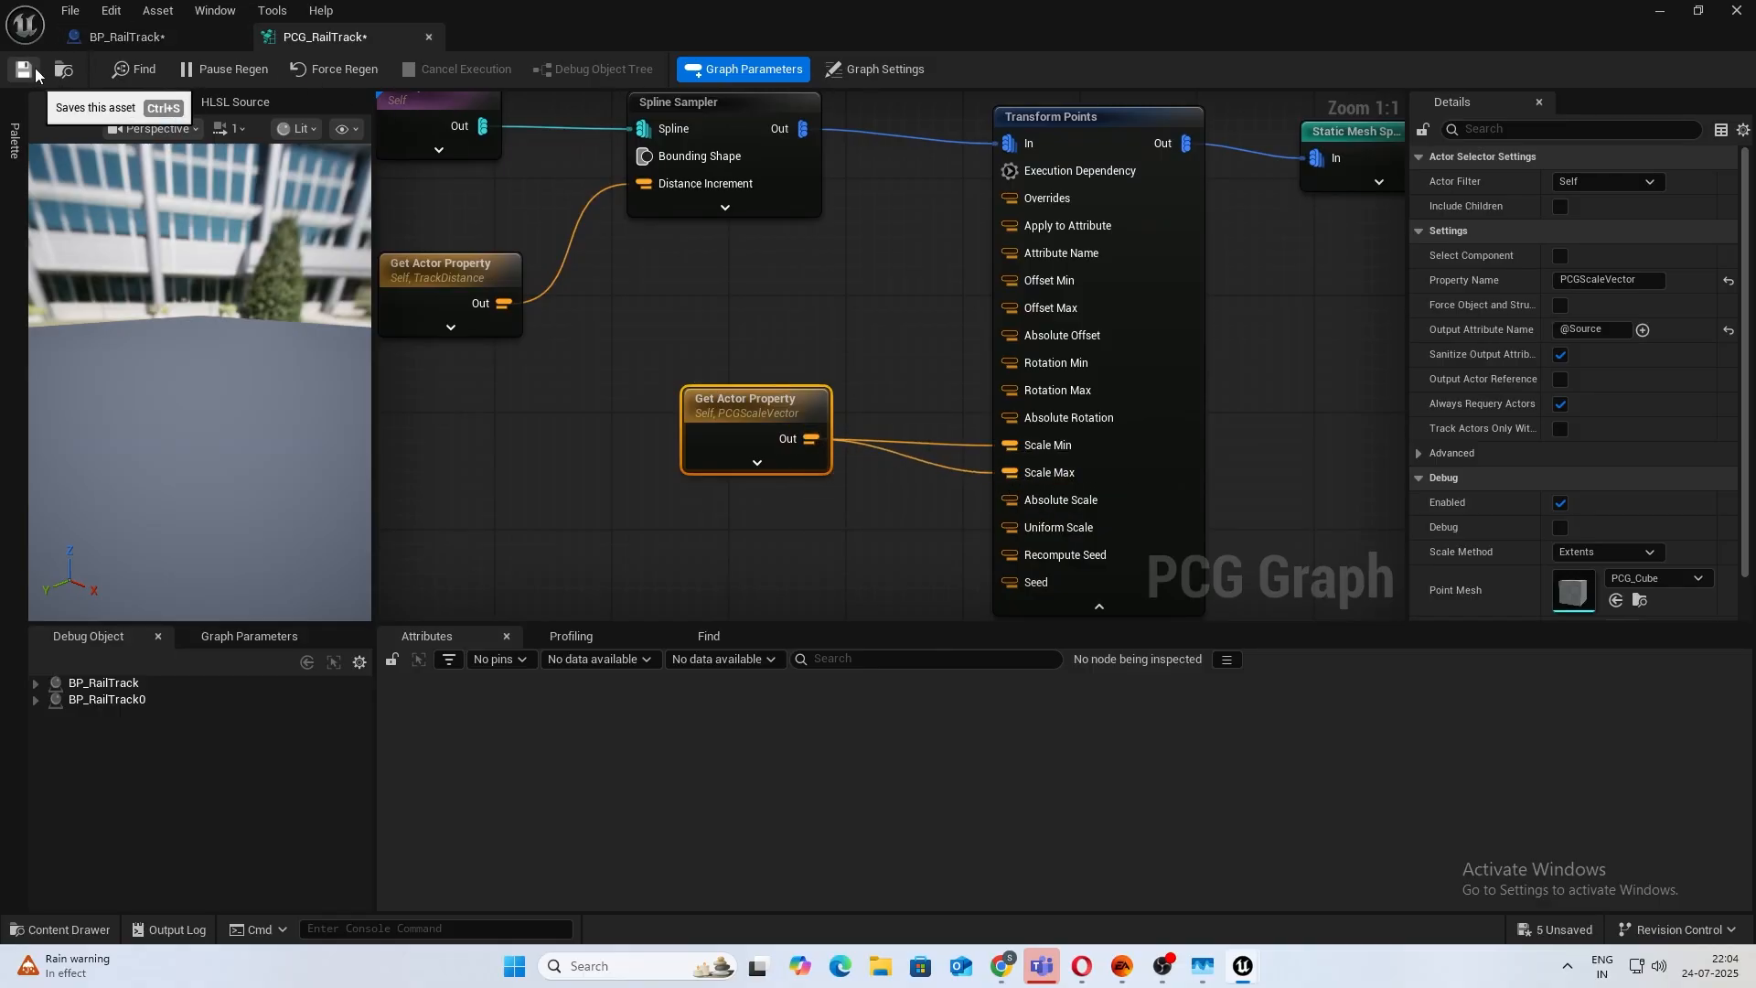
# Test Track Distance on the placed BP_RailTrack actor with 120 and return it to 110.
pyautogui.click(1660, 11)
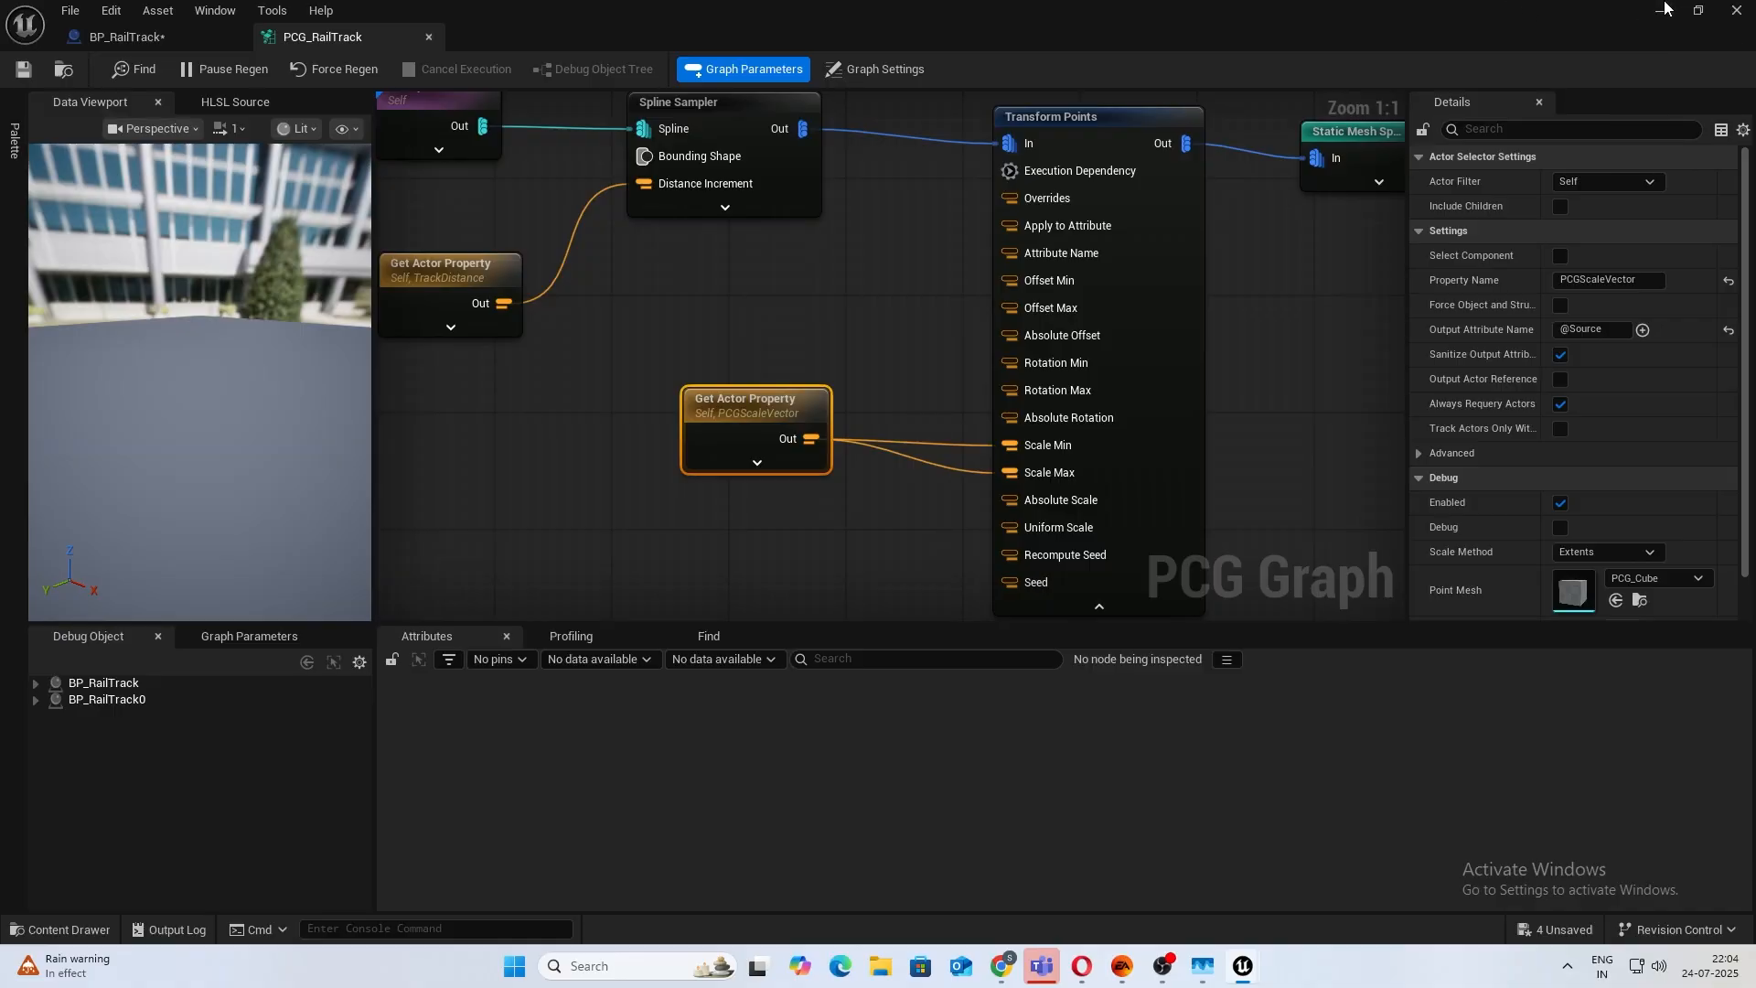
pyautogui.click(1498, 249)
pyautogui.click(1736, 294)
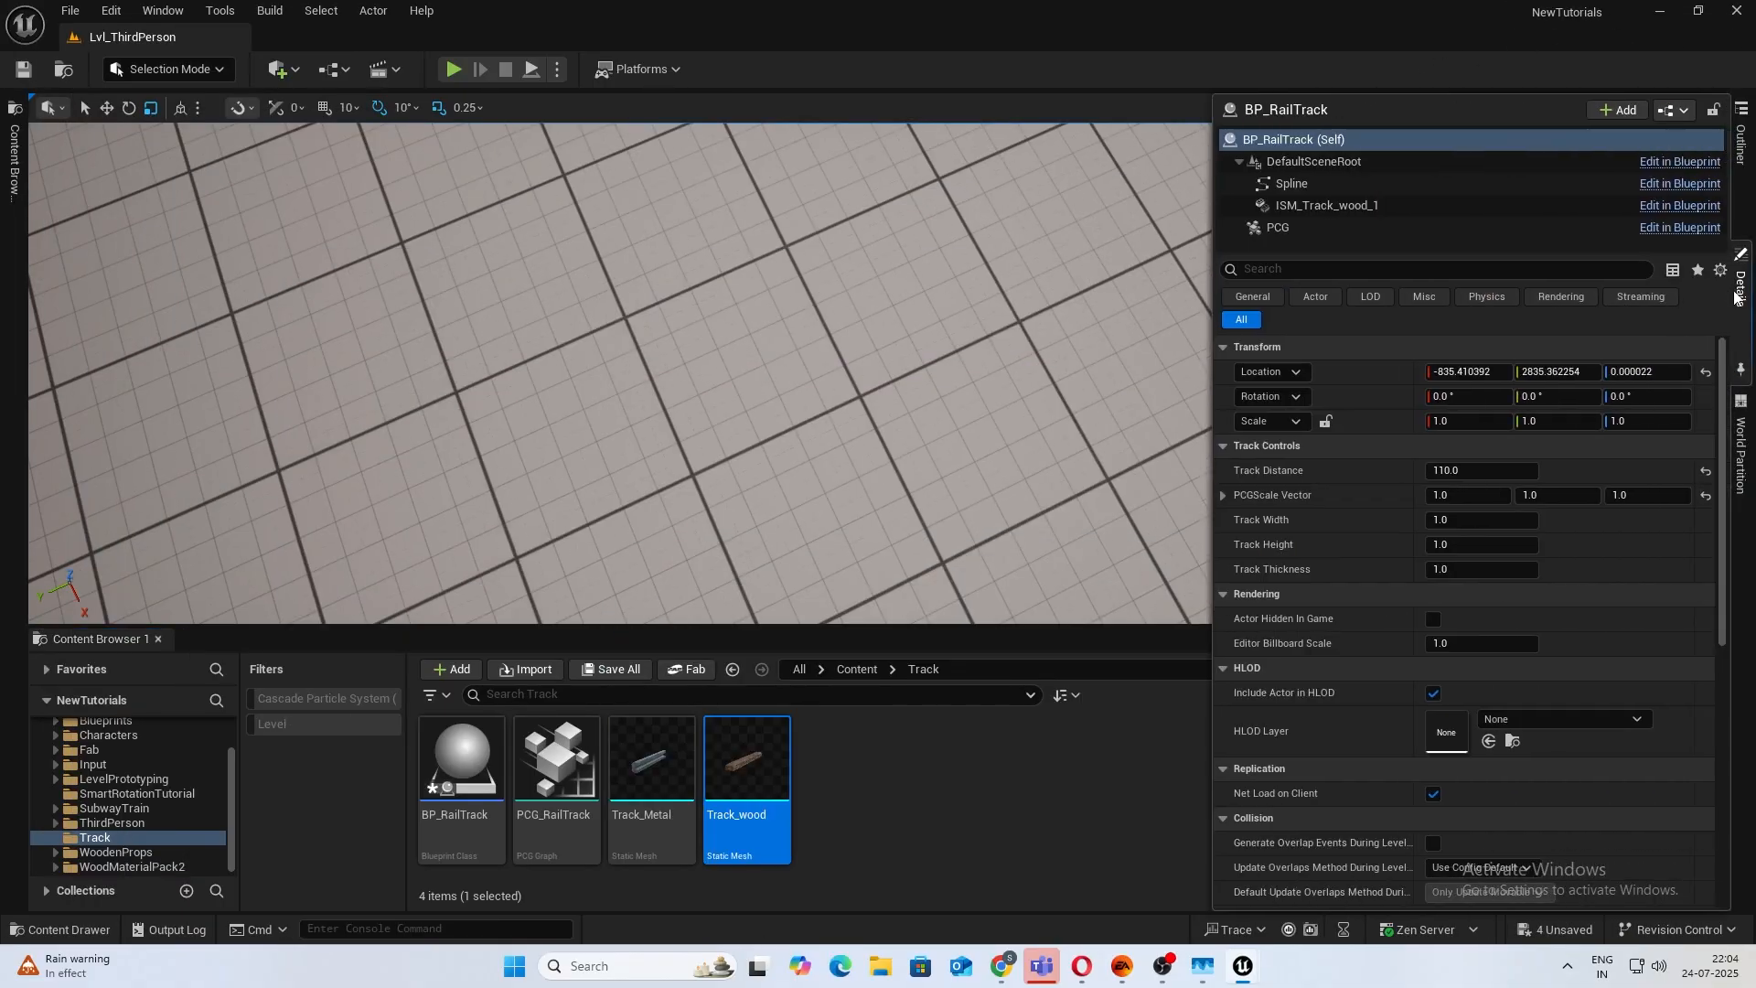
pyautogui.moveTo(1082, 332); pyautogui.dragTo(1446, 293, button='right')
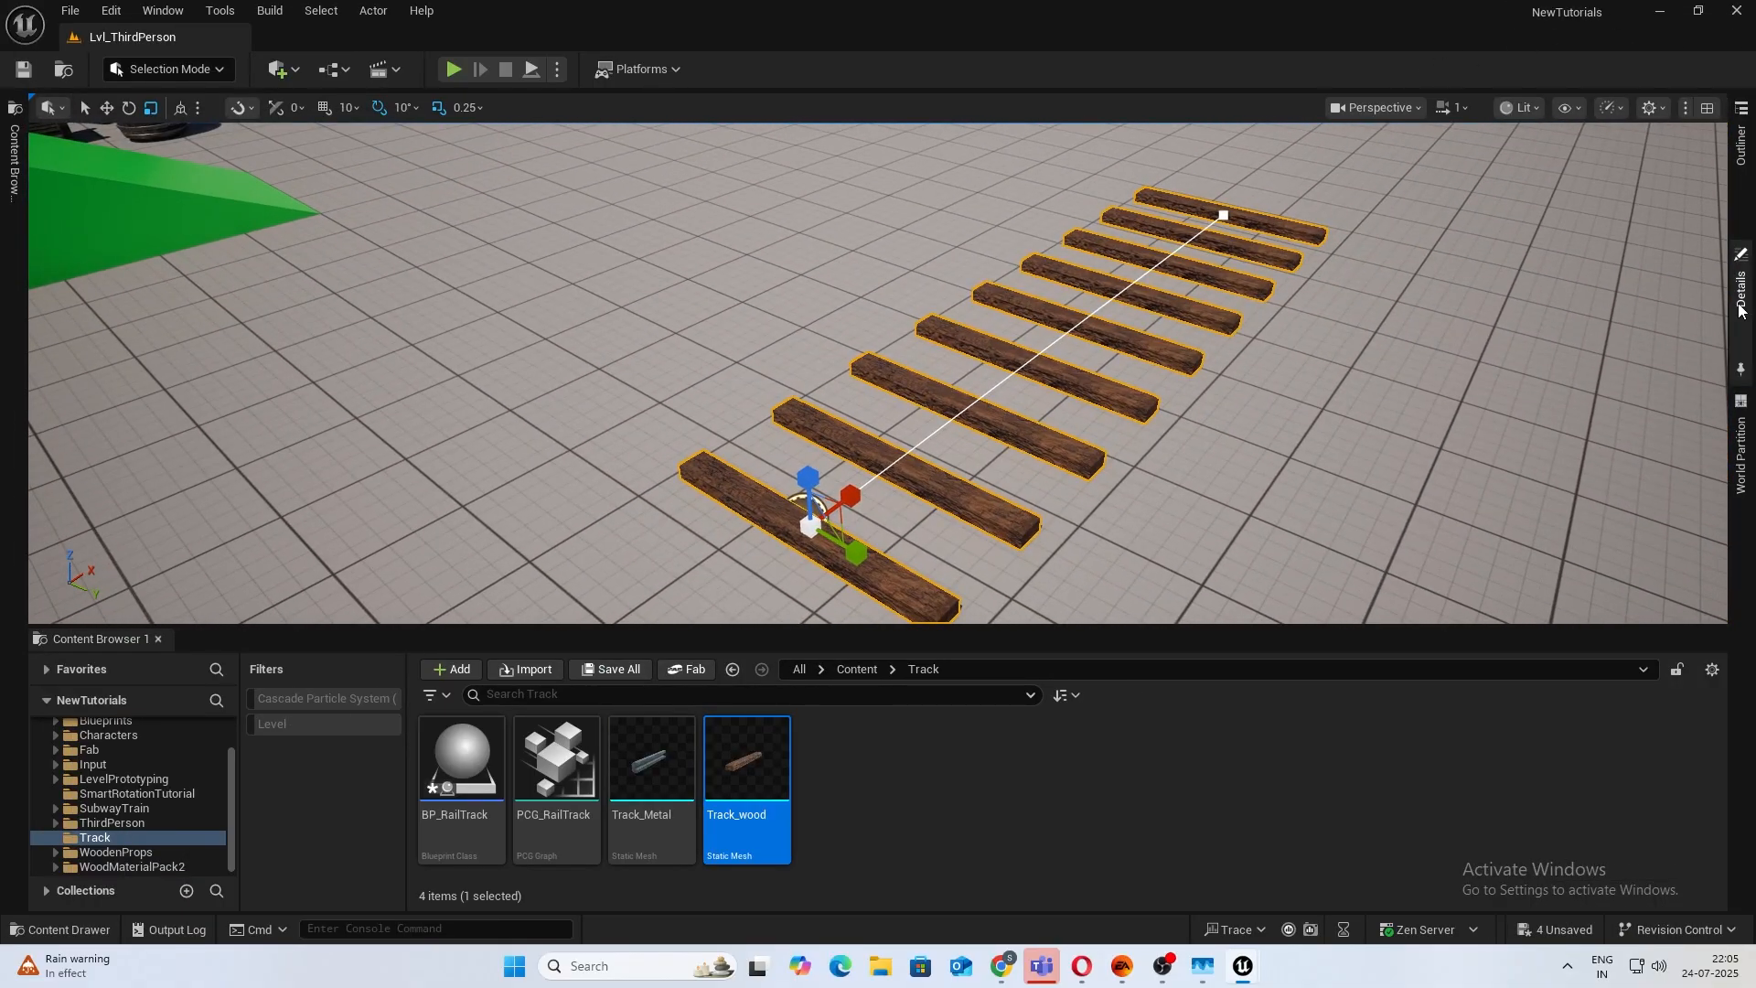
pyautogui.click(1740, 300)
pyautogui.click(1443, 474)
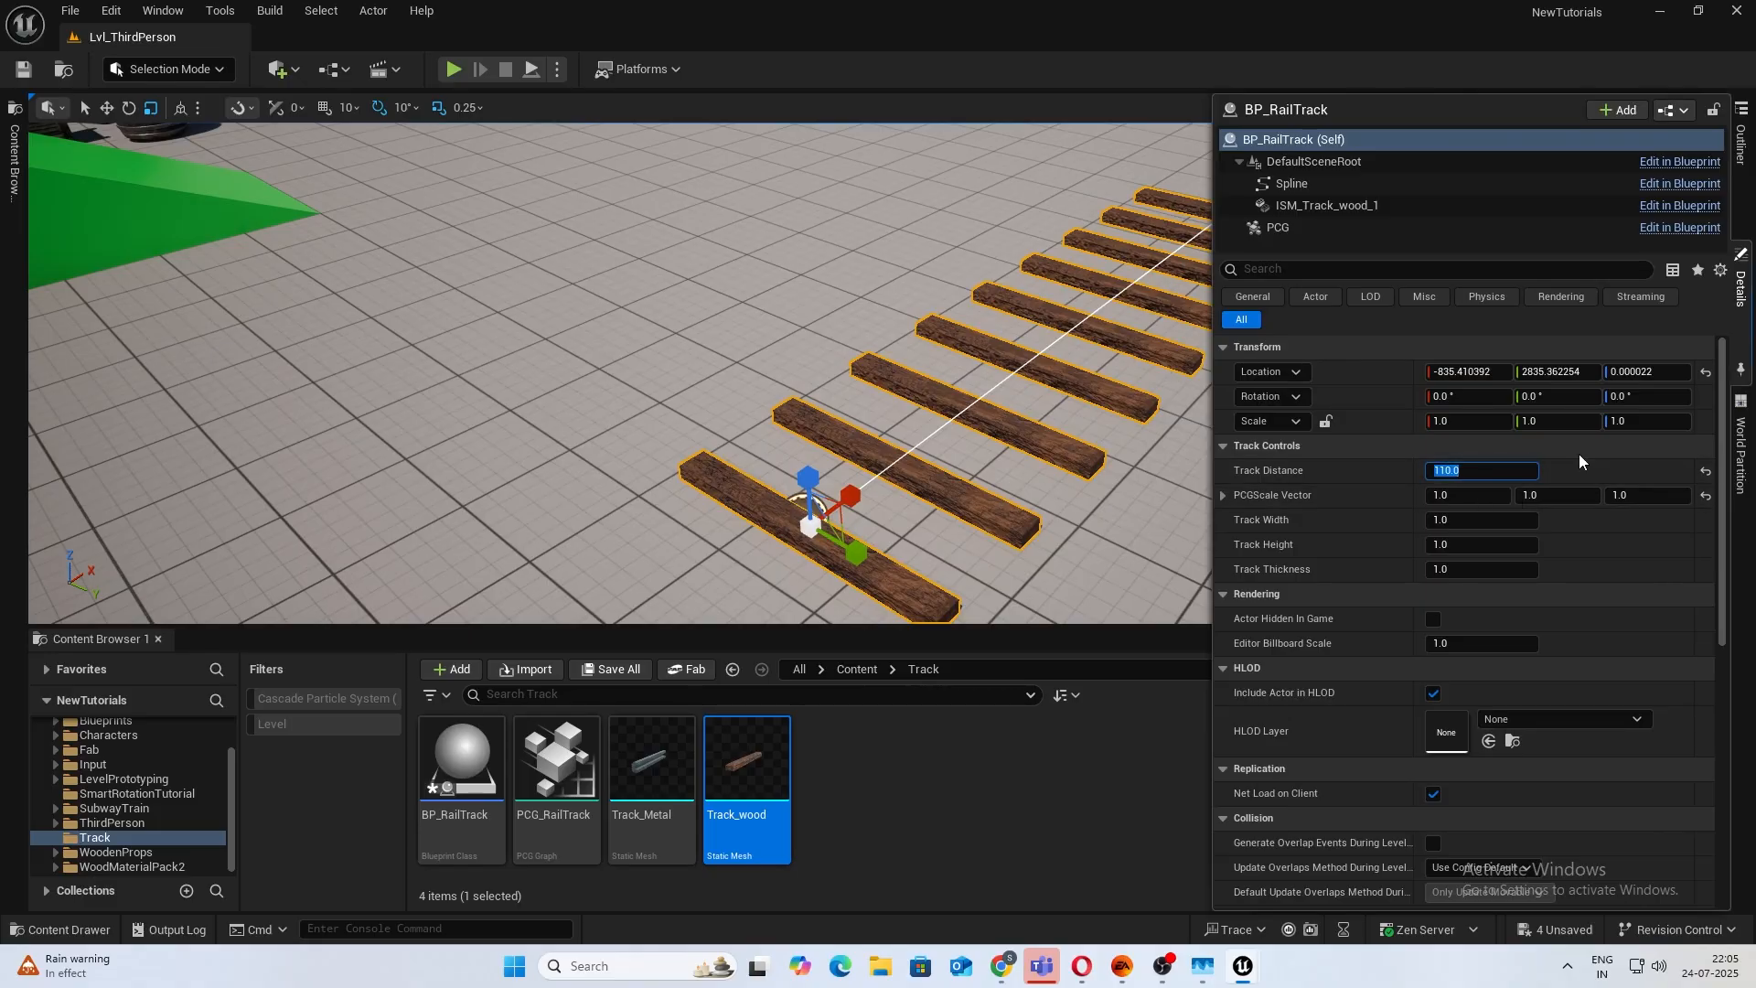
pyautogui.write('120')
pyautogui.press('Return')
pyautogui.write('110')
pyautogui.press('Return')
# Test Track Width on the placed rail track with 1.5 and 2.0 and reset it to its default.
pyautogui.click(1494, 522)
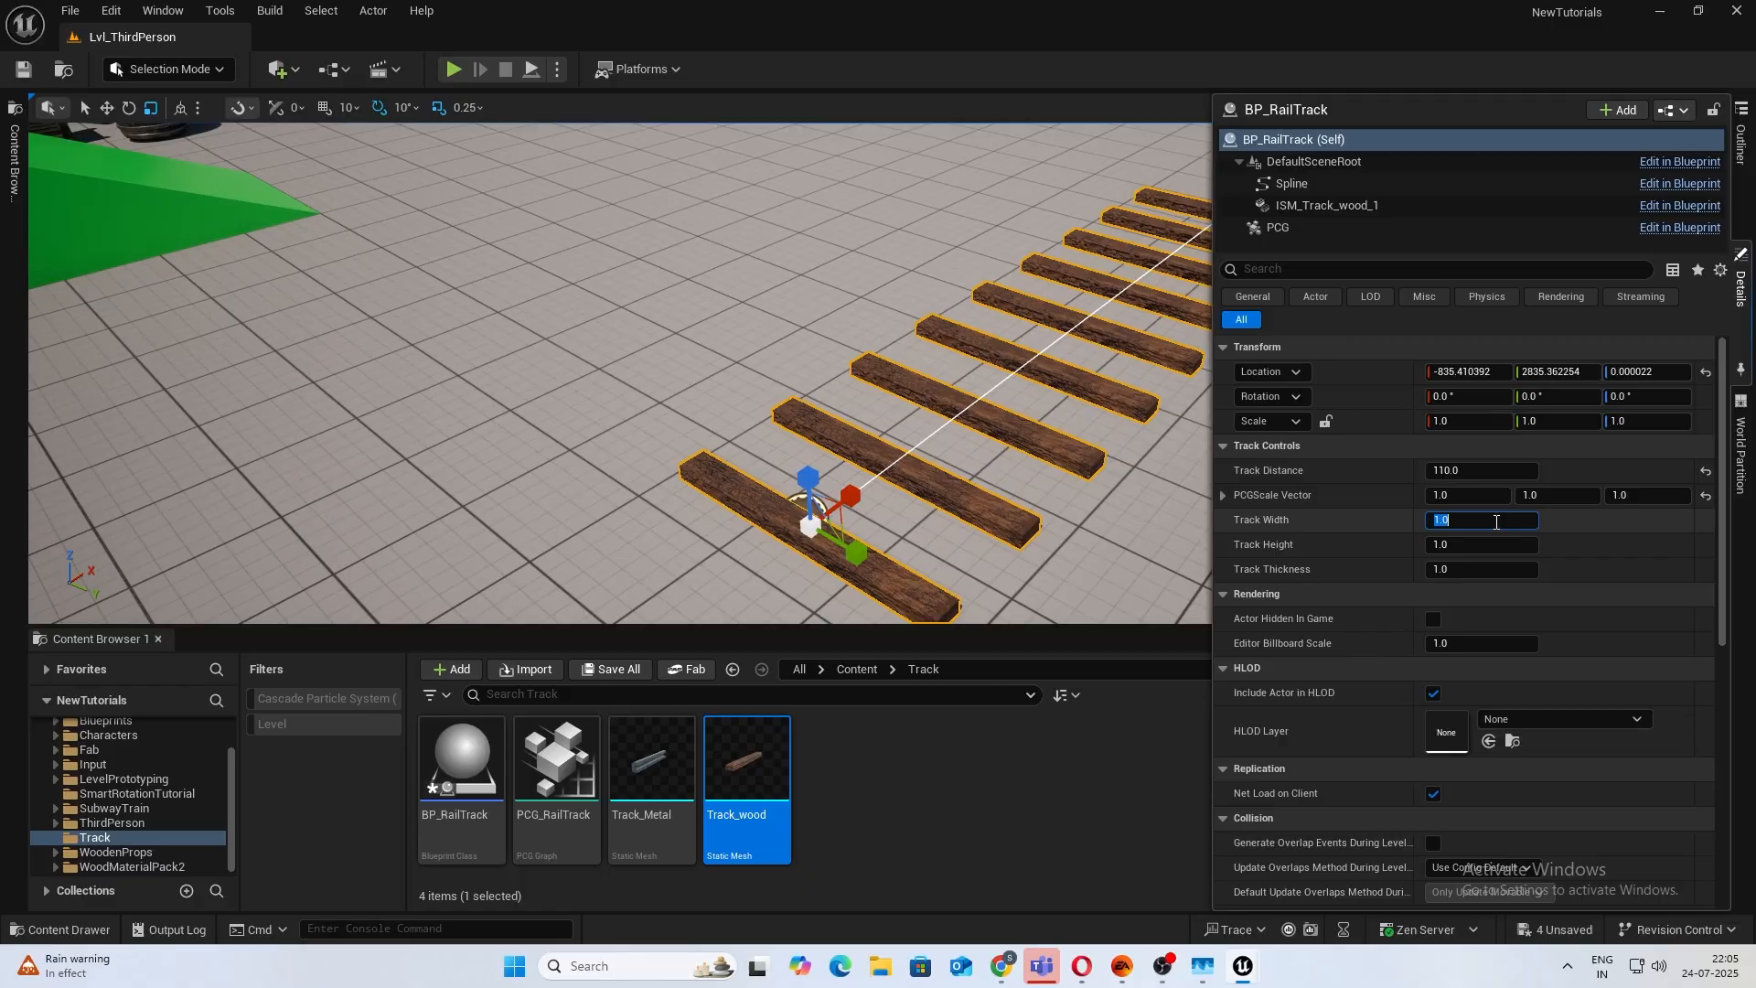
pyautogui.write('1.5')
pyautogui.press('Return')
pyautogui.write('1')
pyautogui.press('BackSpace')
pyautogui.write('2.0')
pyautogui.press('Return')
pyautogui.click(1706, 521)
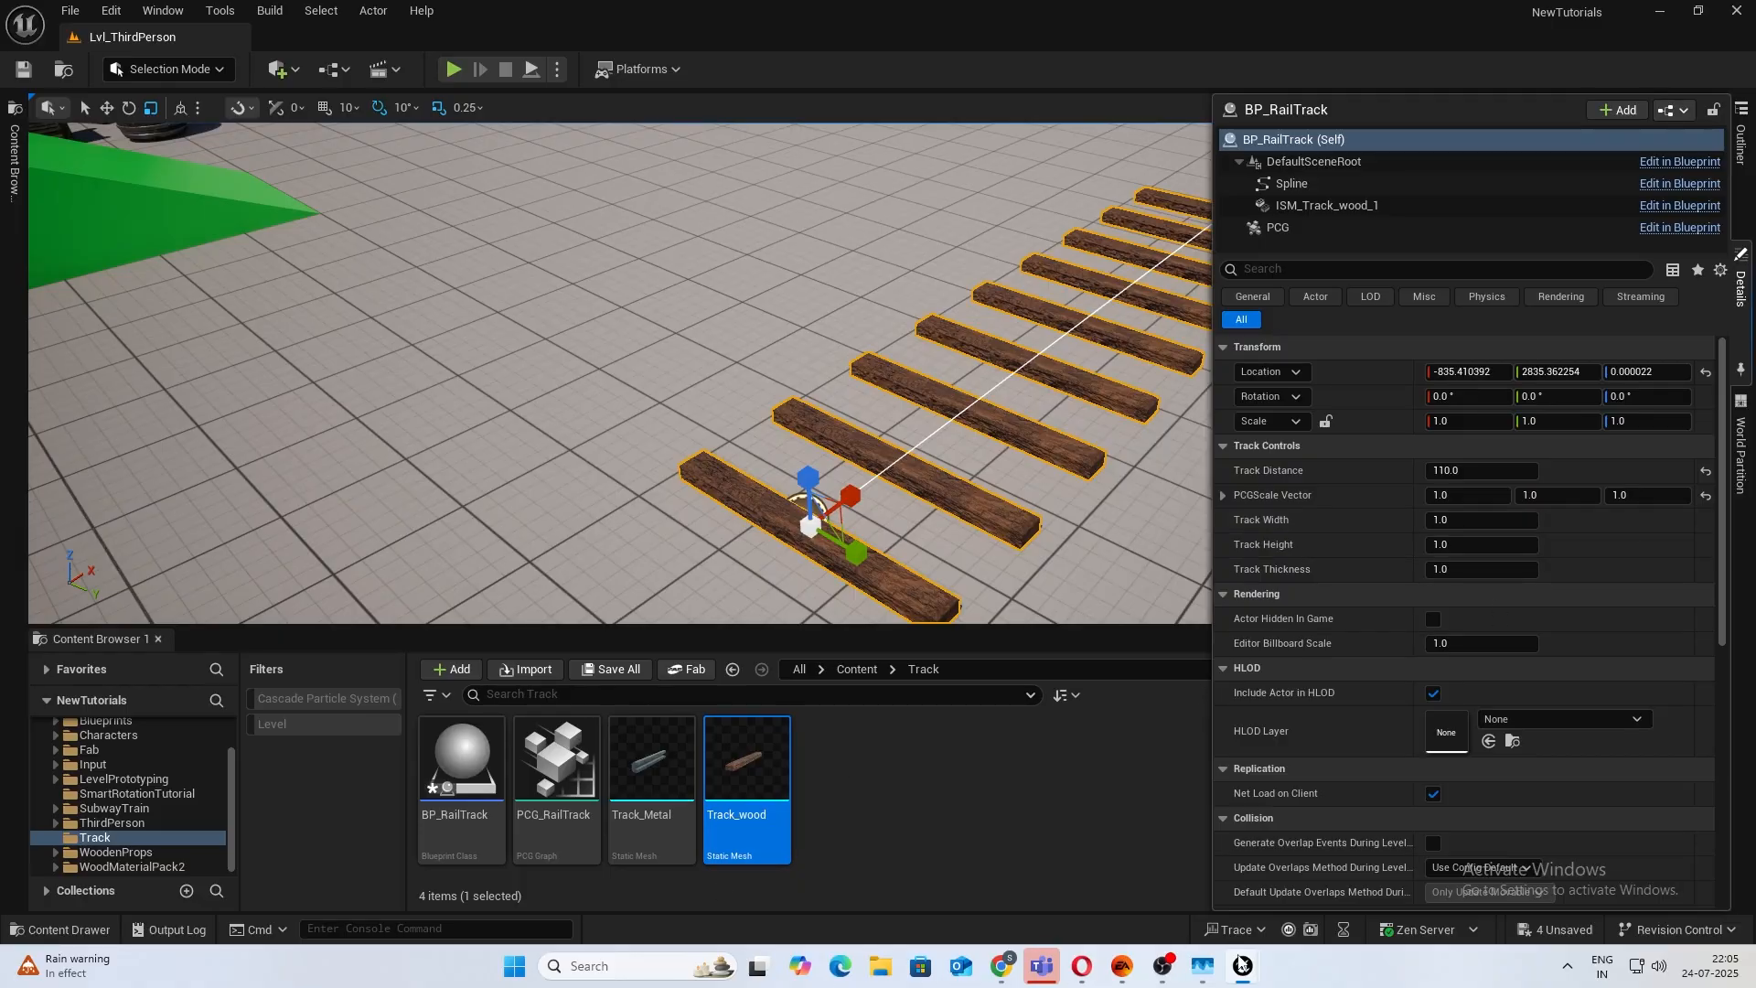
# In the PCG_RailTrack graph, disable Uniform Scale and enable Absolute Scale on the Transform Points node, and save the graph.
pyautogui.moveTo(1241, 963)
pyautogui.click(1337, 867)
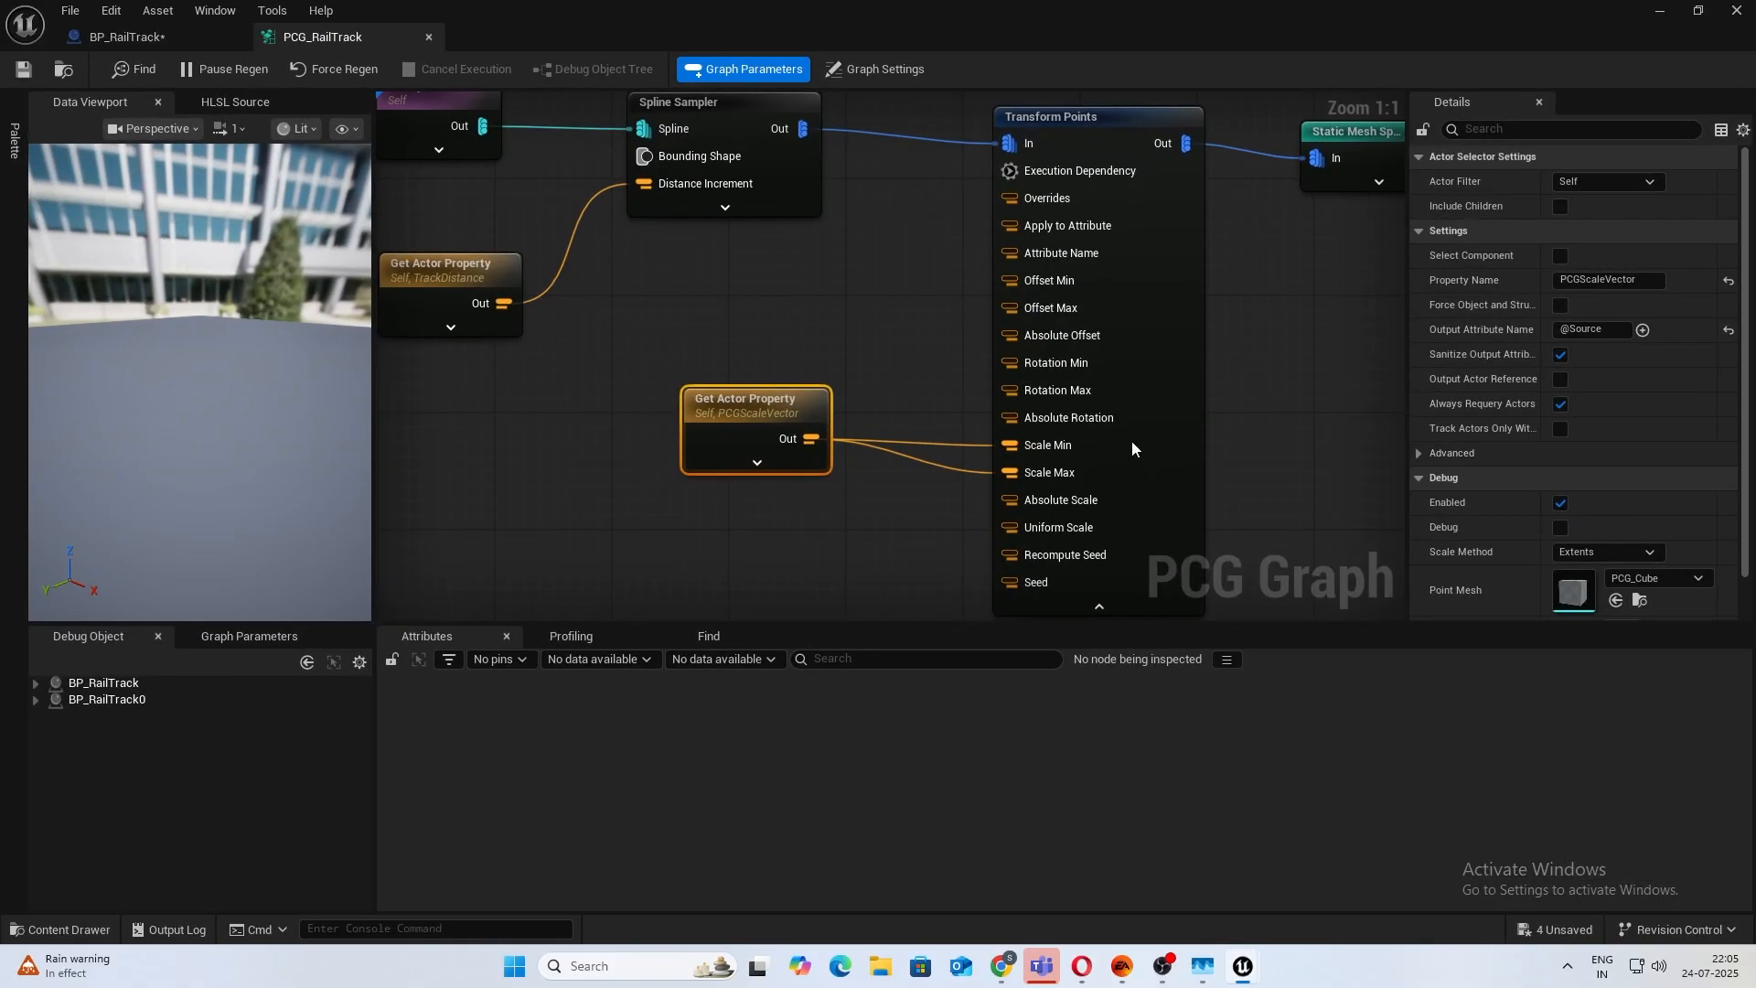
pyautogui.moveTo(1117, 405); pyautogui.dragTo(893, 490, button='right')
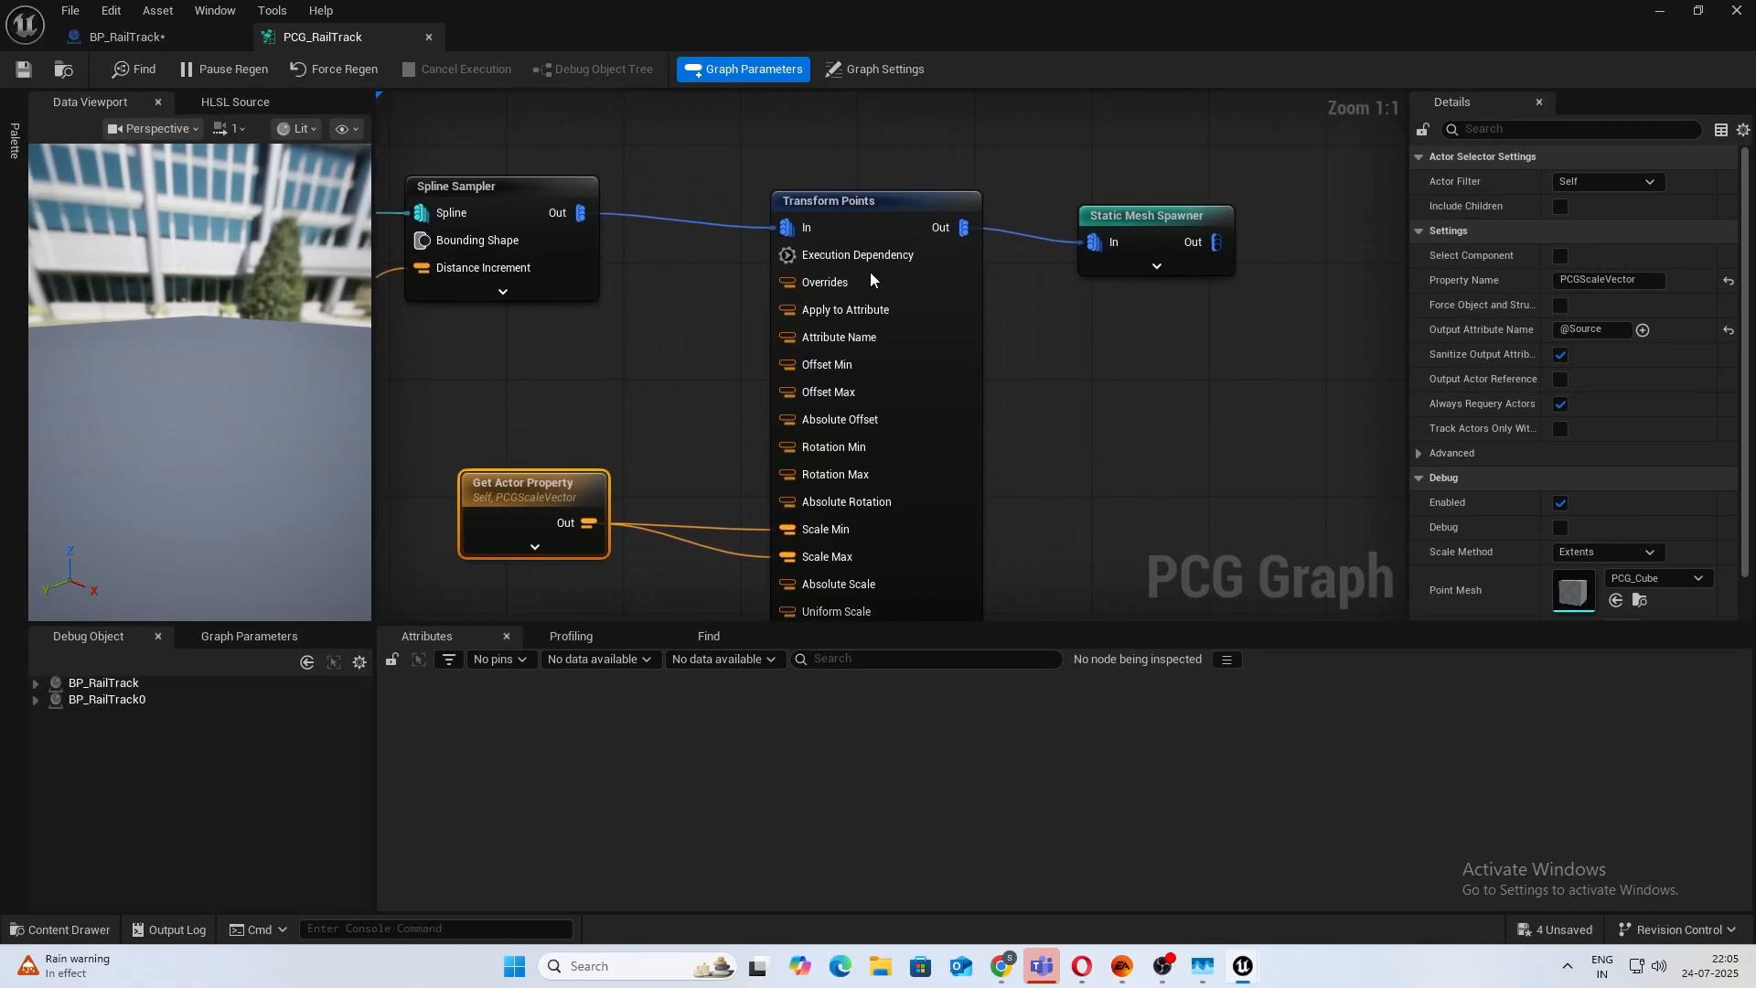
pyautogui.click(883, 201)
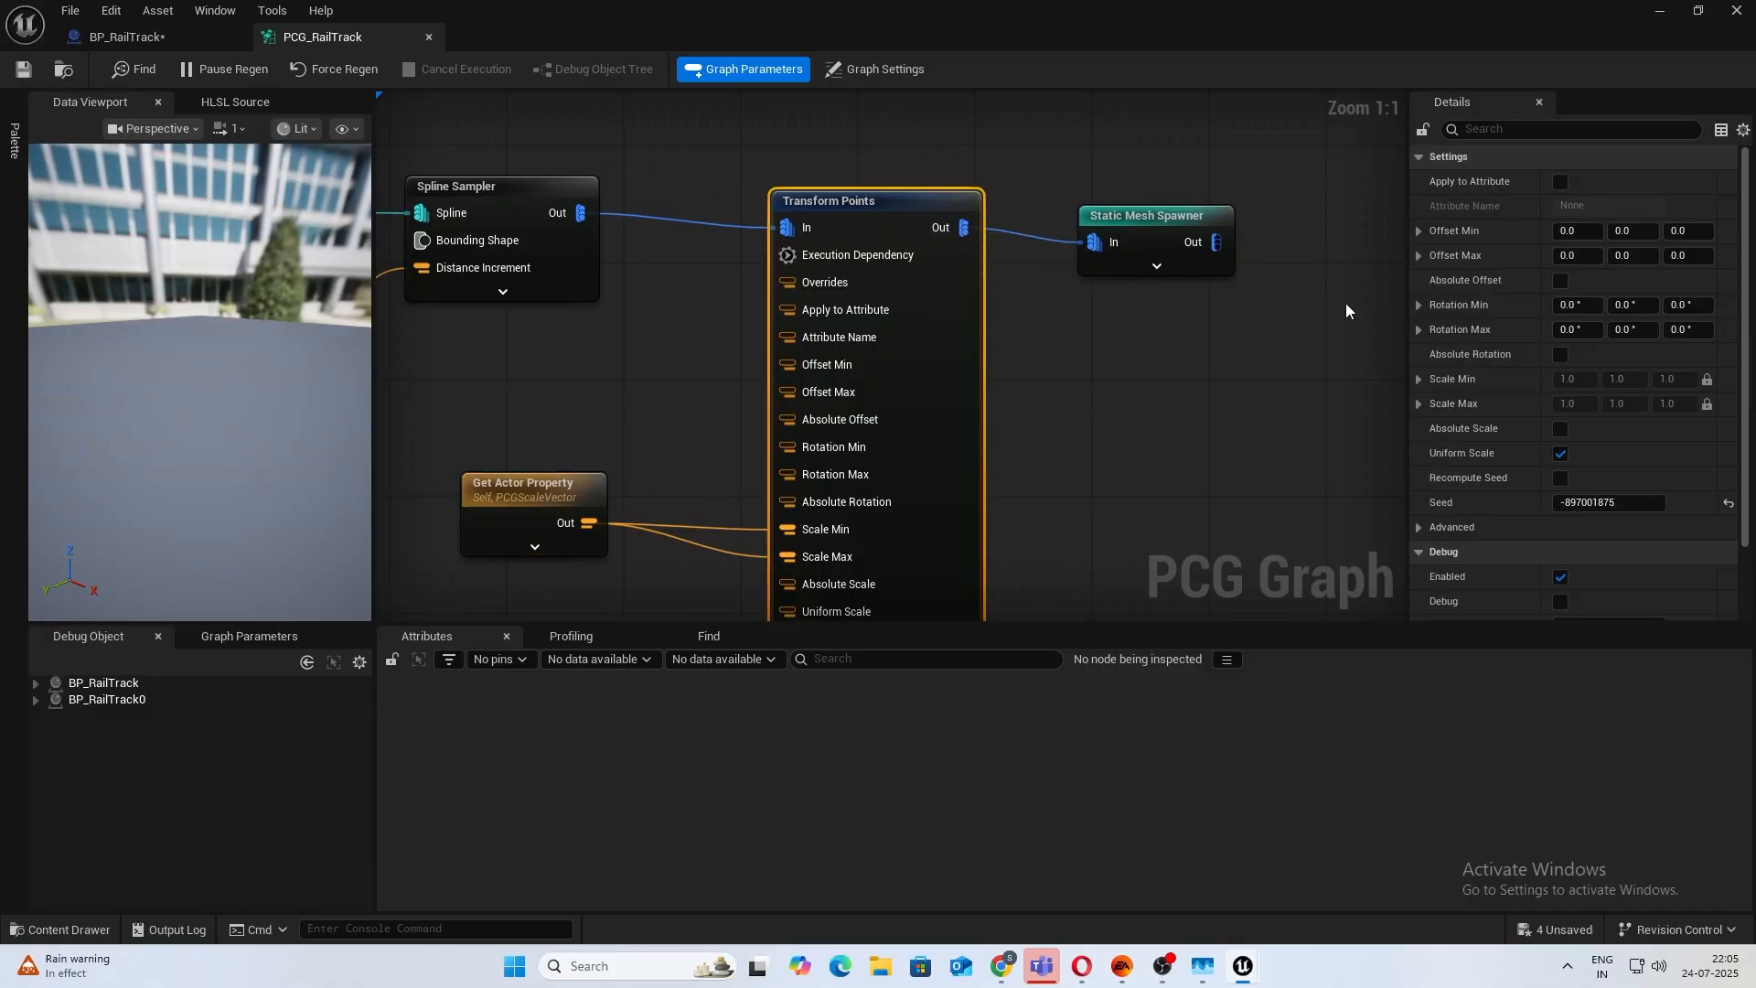
pyautogui.click(1560, 454)
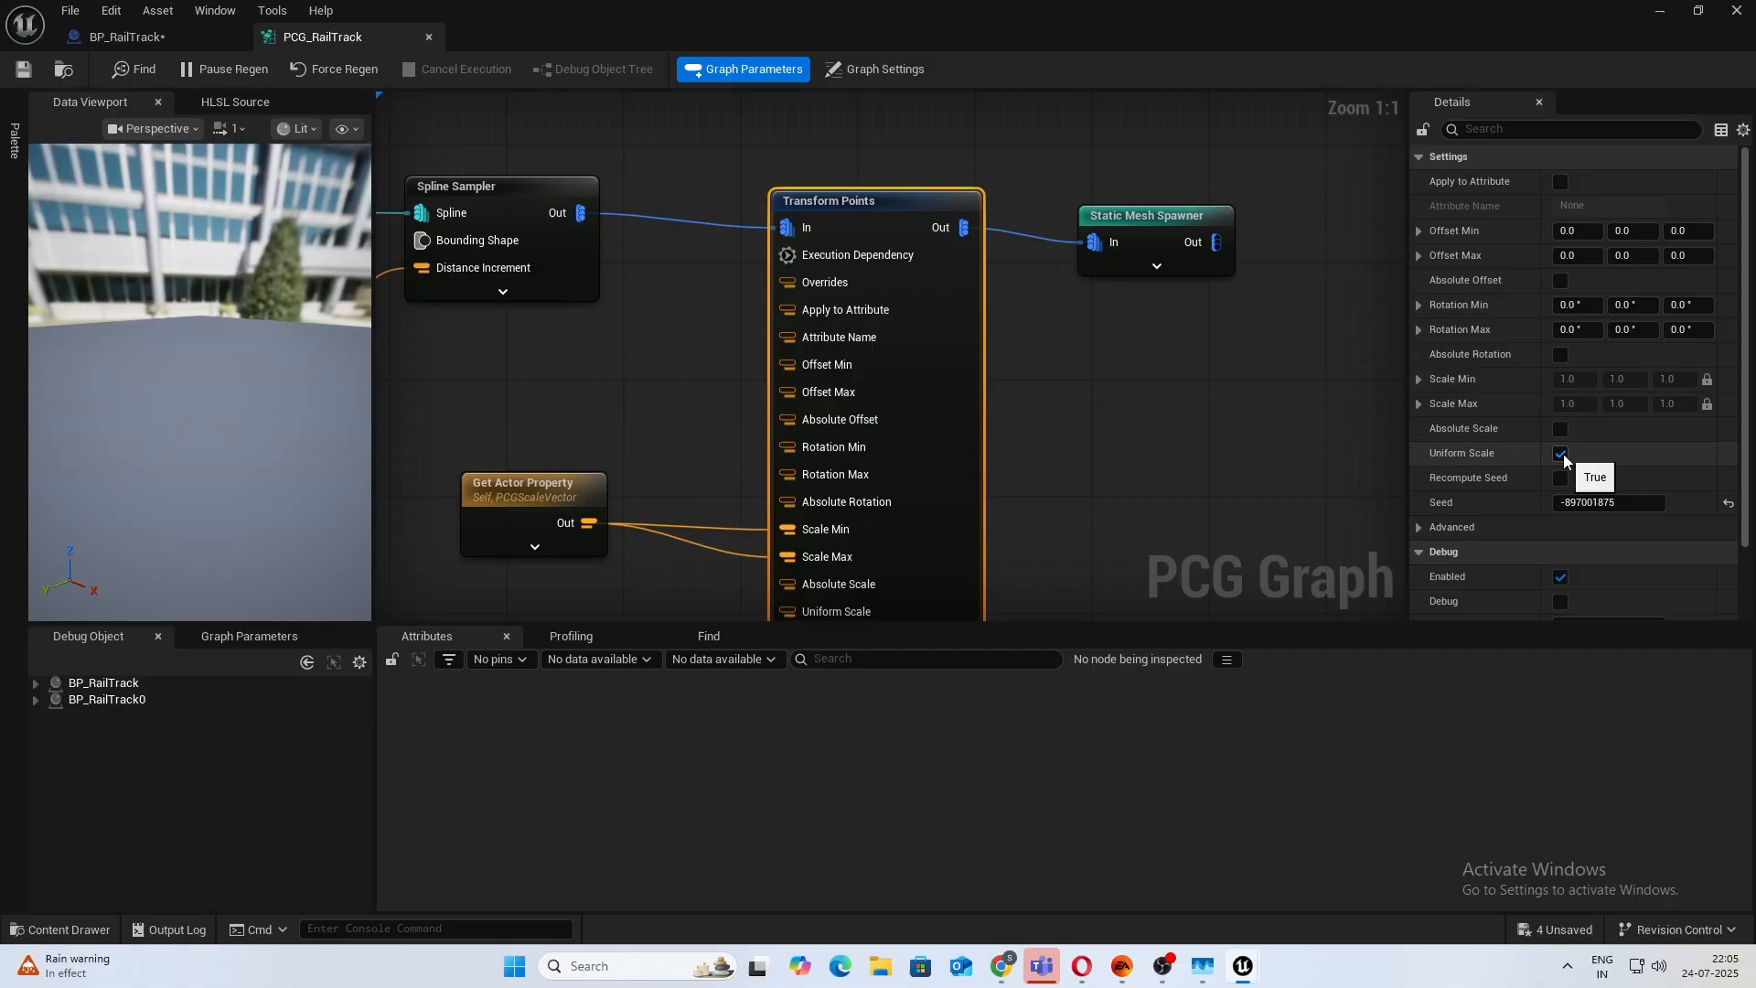
pyautogui.click(1563, 431)
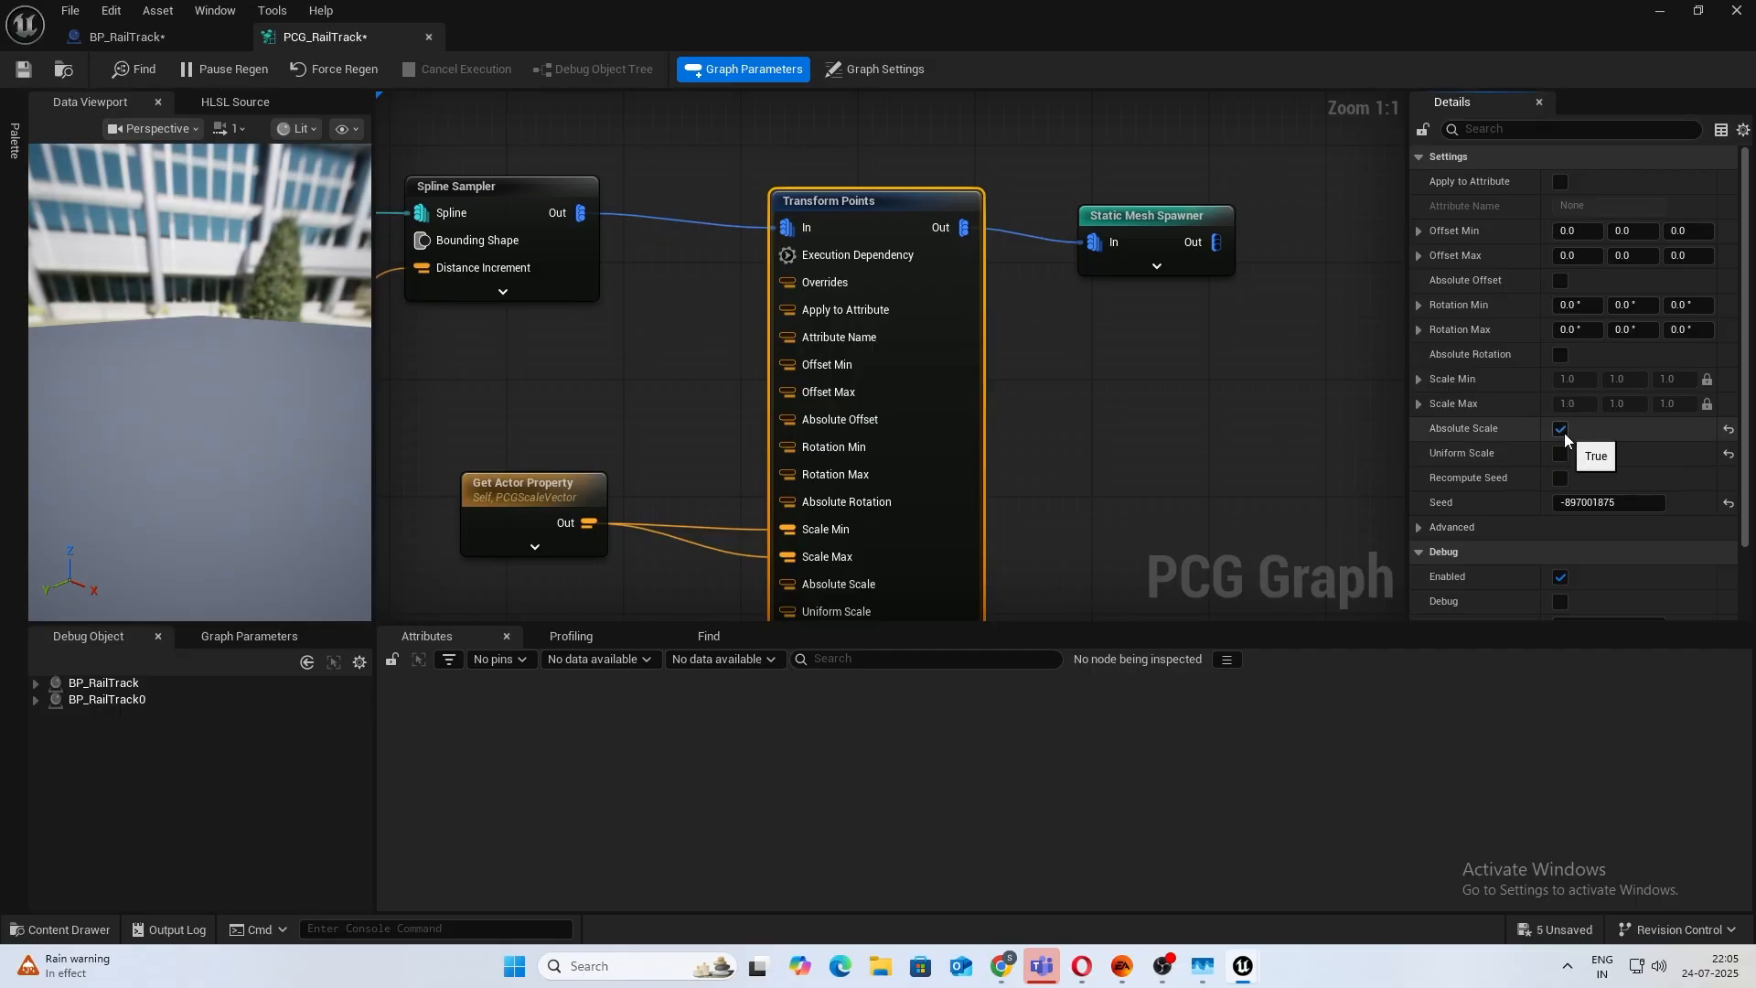
pyautogui.click(20, 71)
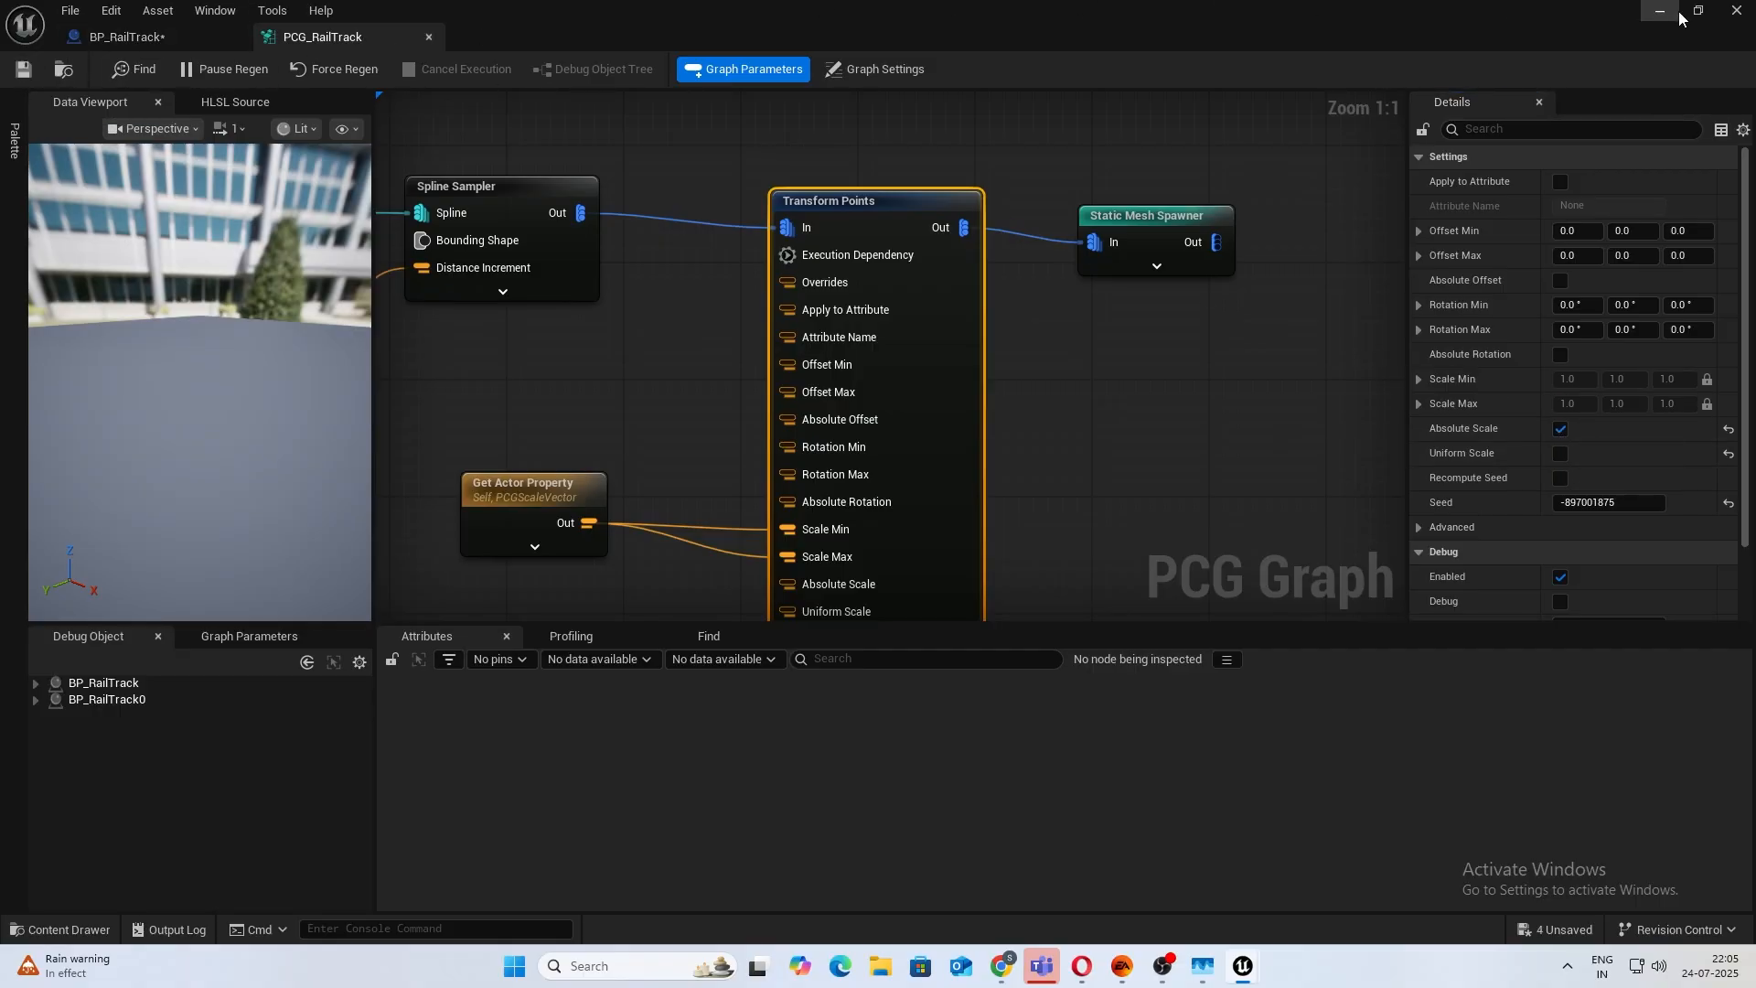
# Test Track Width on the rail track actor in the level with 2 and 1.3 and restore it to 1.
pyautogui.click(1660, 11)
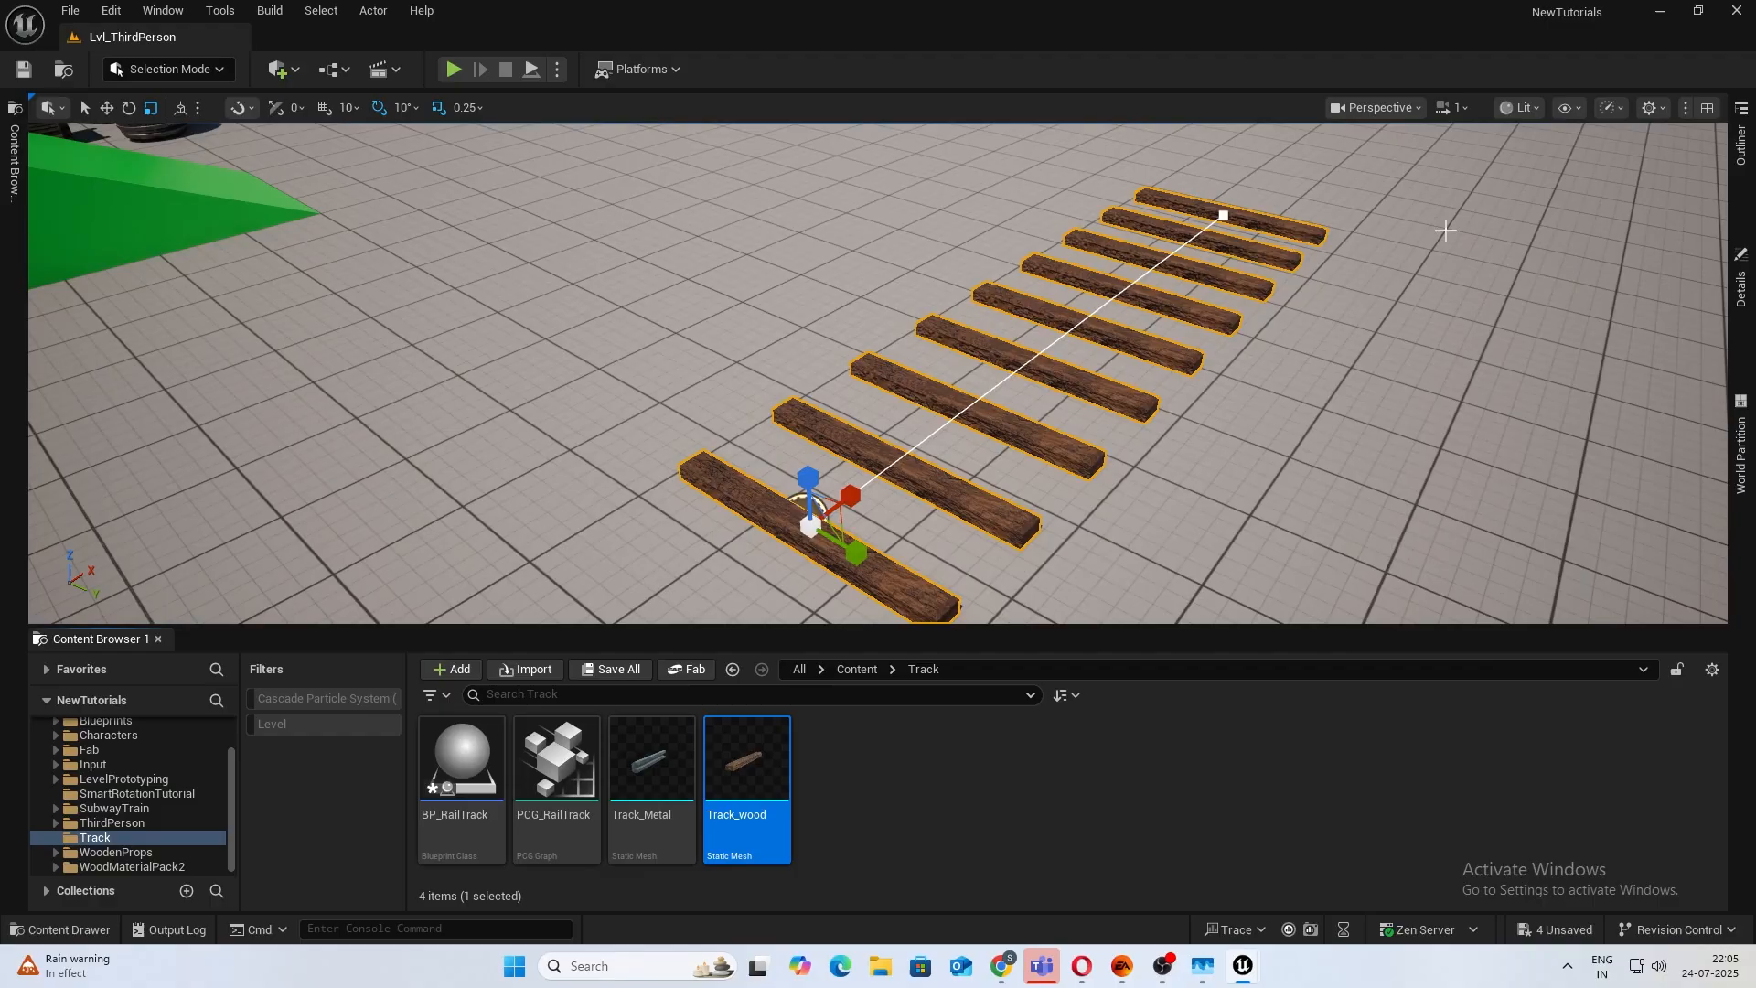
pyautogui.click(1748, 302)
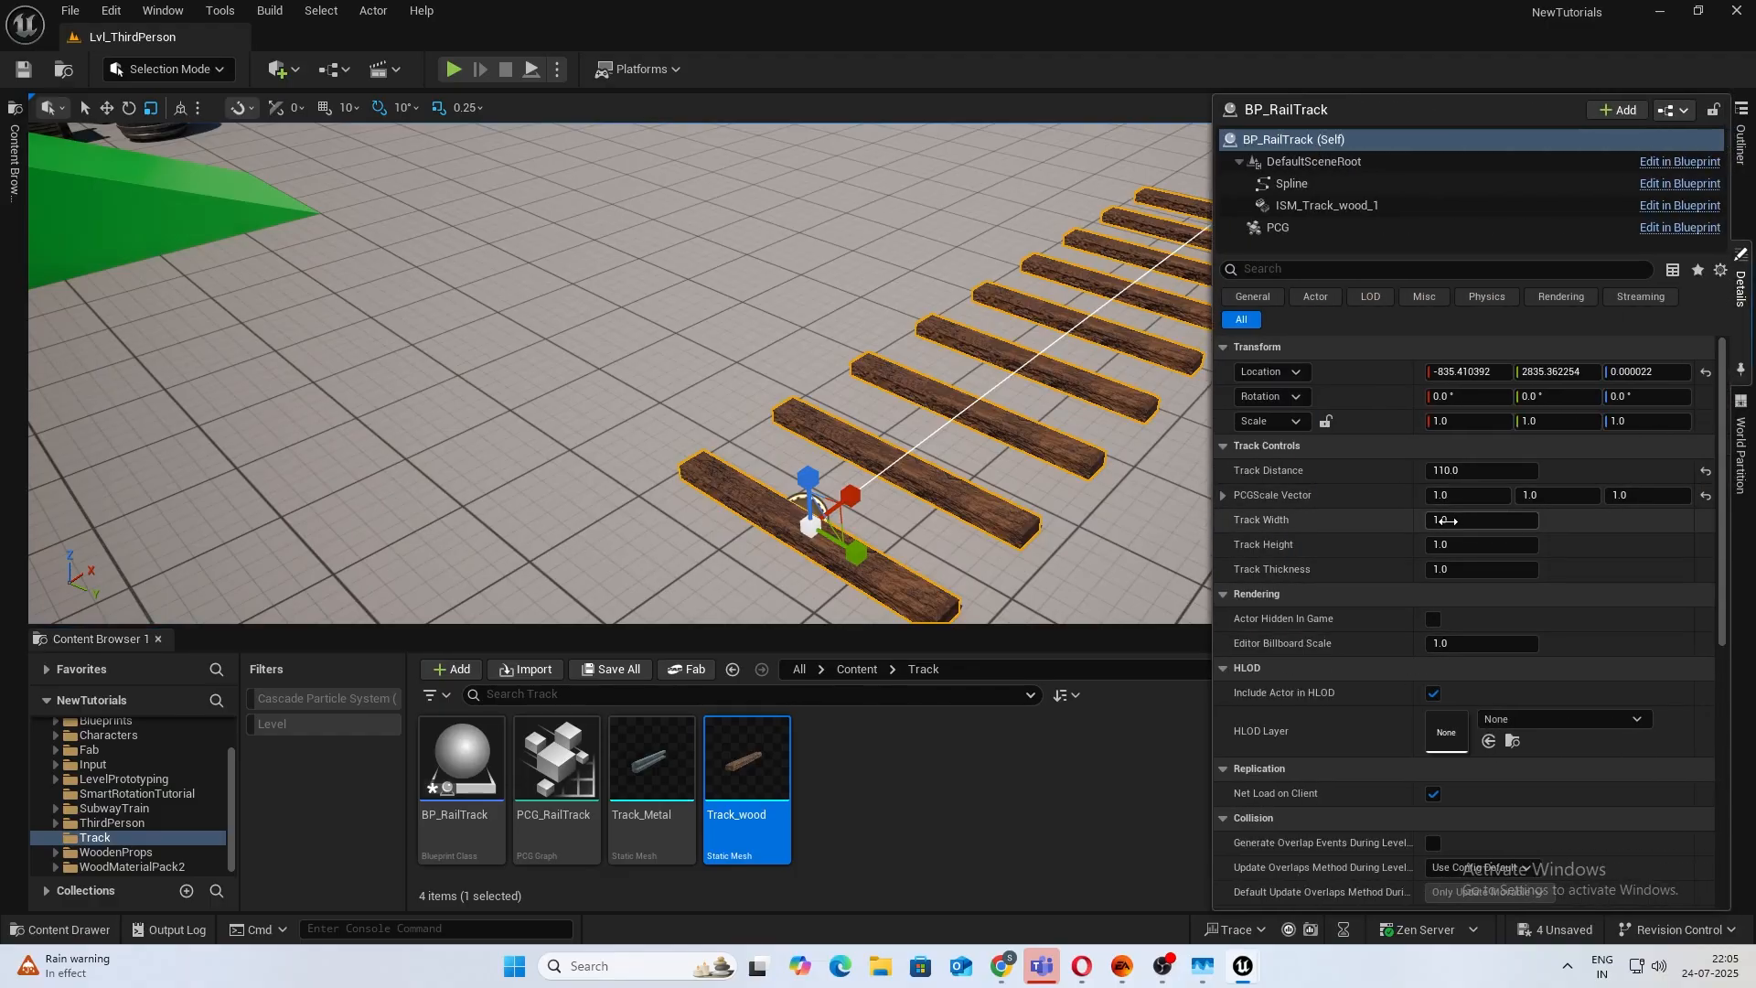
pyautogui.click(1446, 520)
pyautogui.write('2')
pyautogui.press('Return')
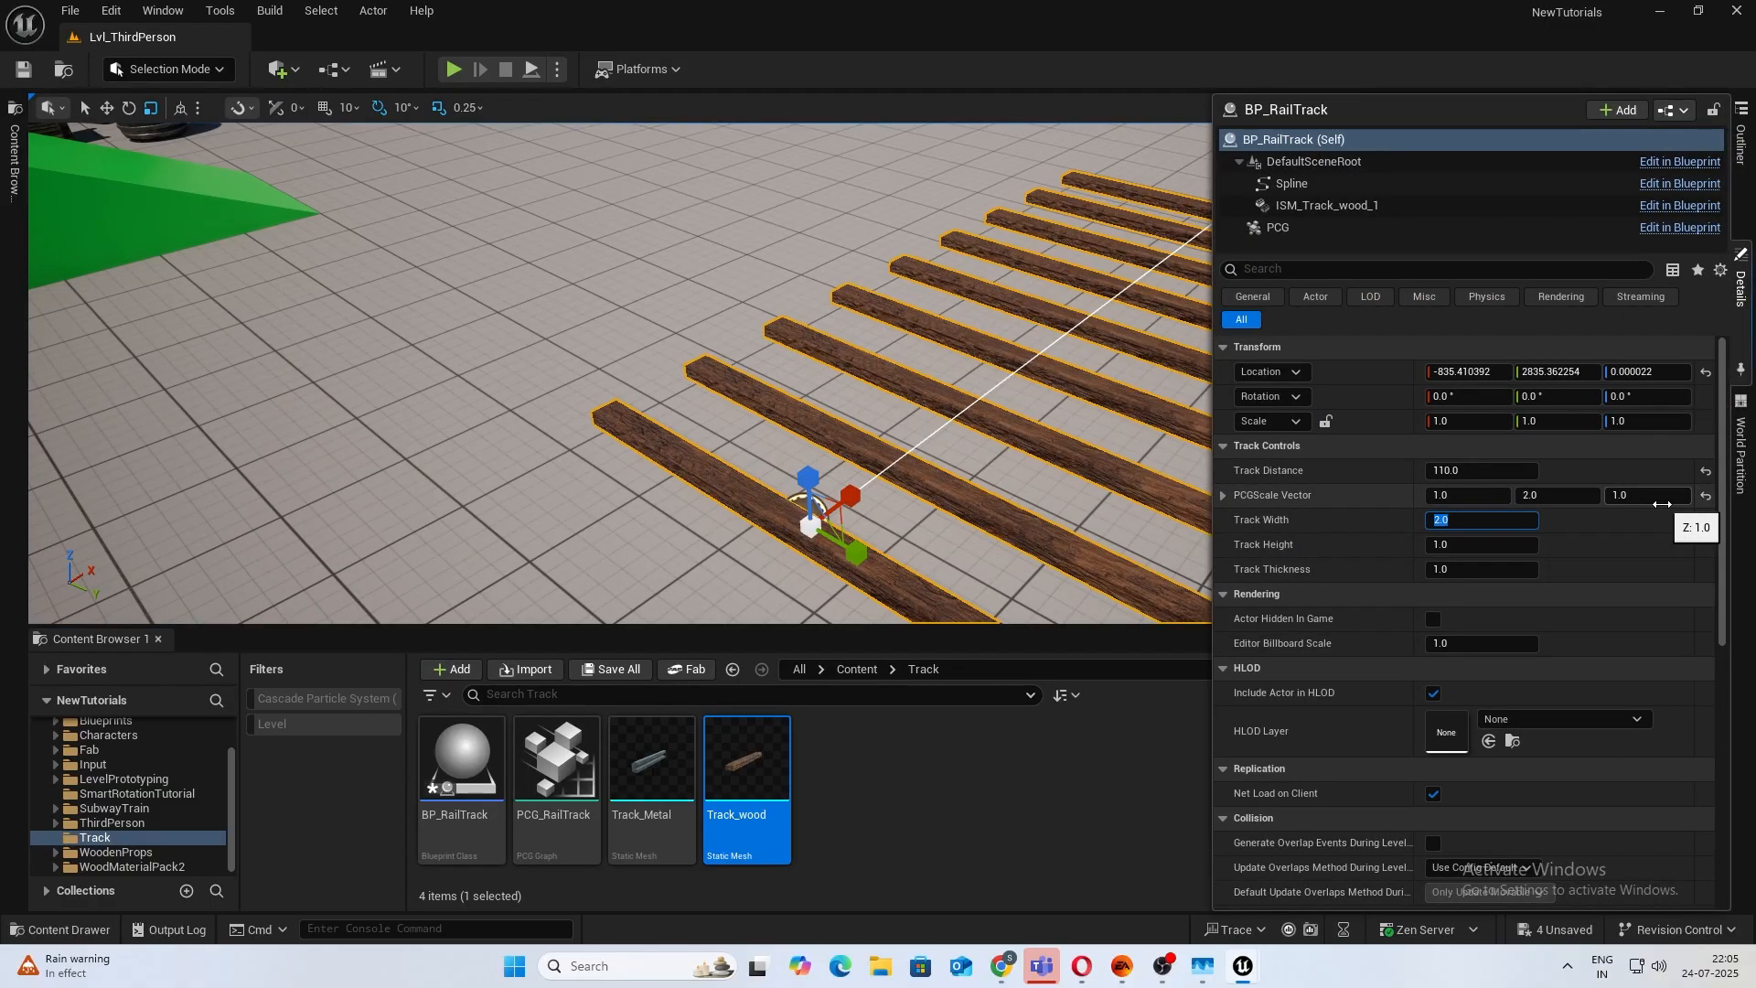
pyautogui.press('Return')
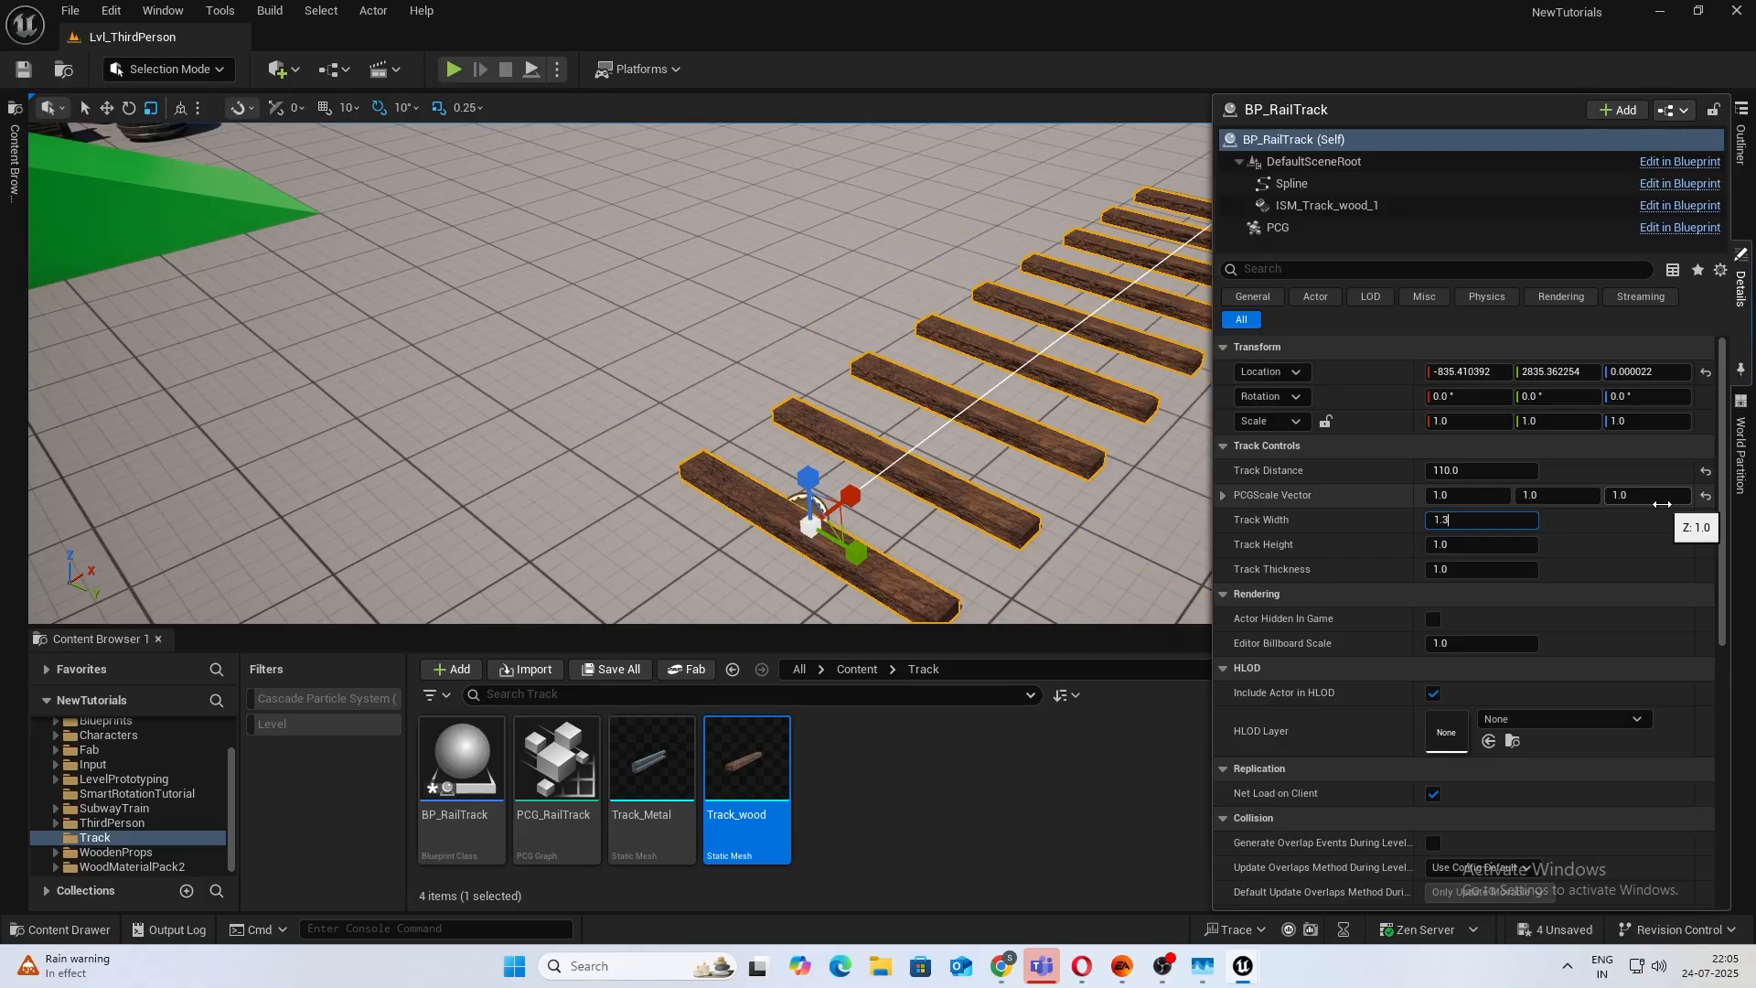
pyautogui.press('Return')
pyautogui.write('1')
pyautogui.press('Return')
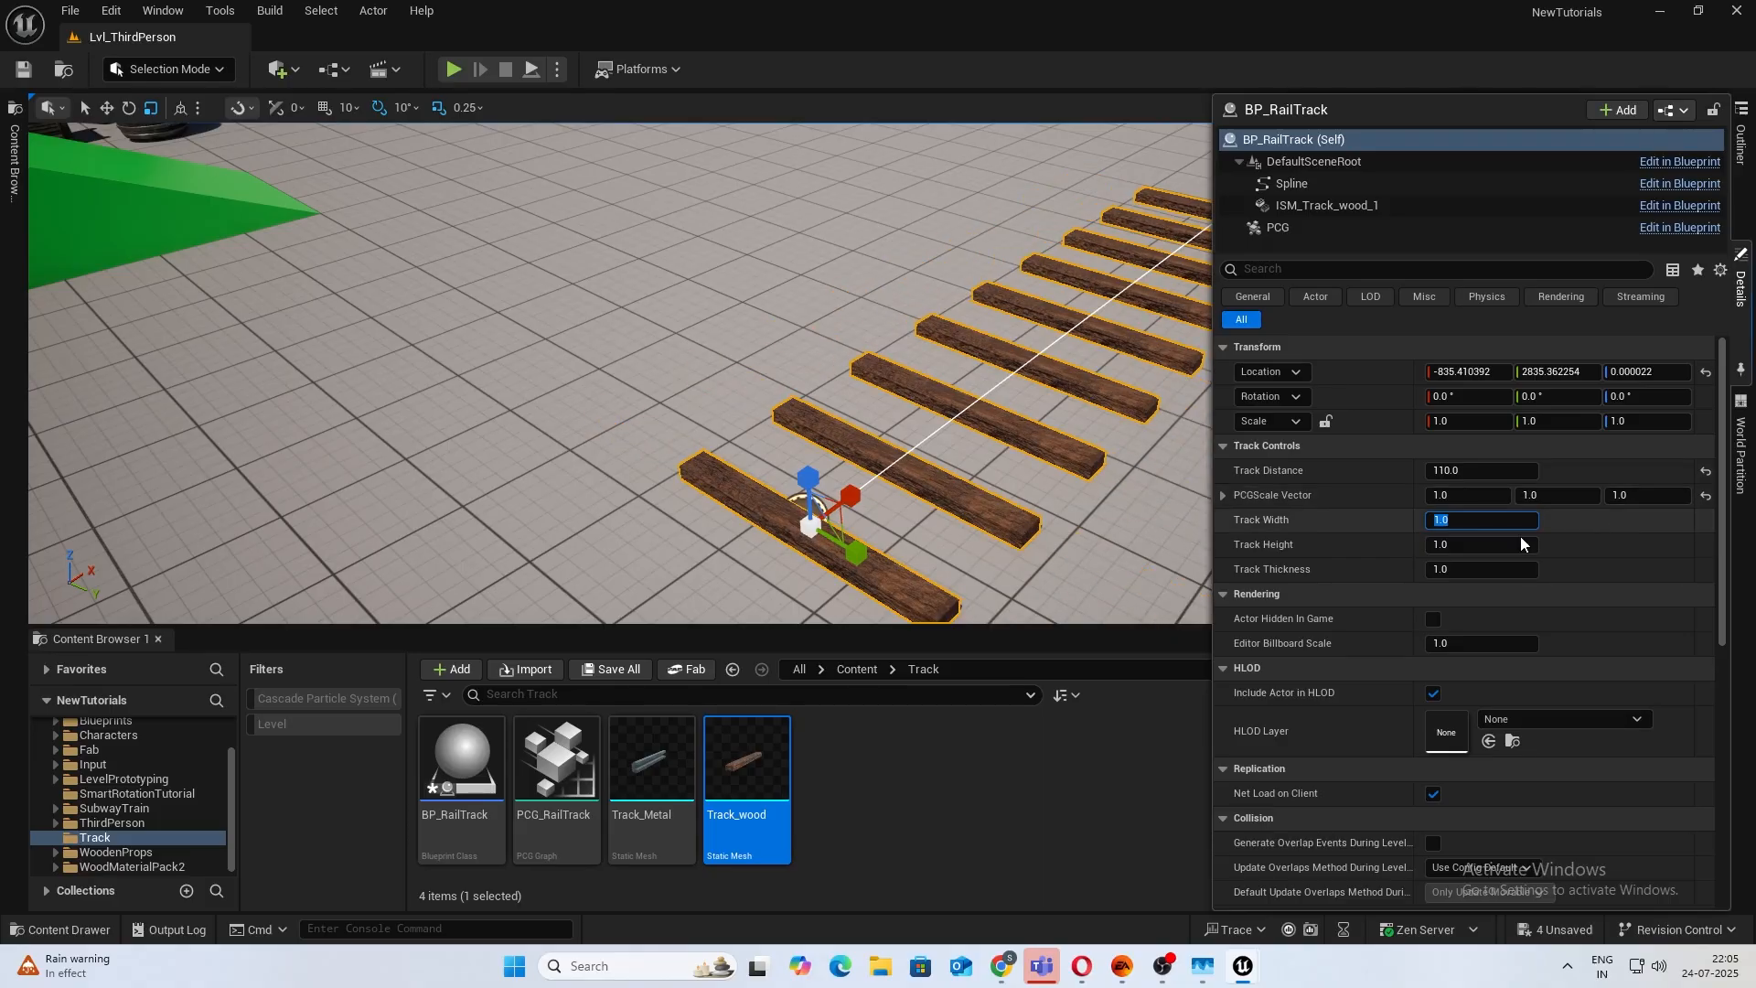
# Test Track Height on the rail track actor with 1.5 and restore it to 1.
pyautogui.click(1453, 544)
pyautogui.write('1.')
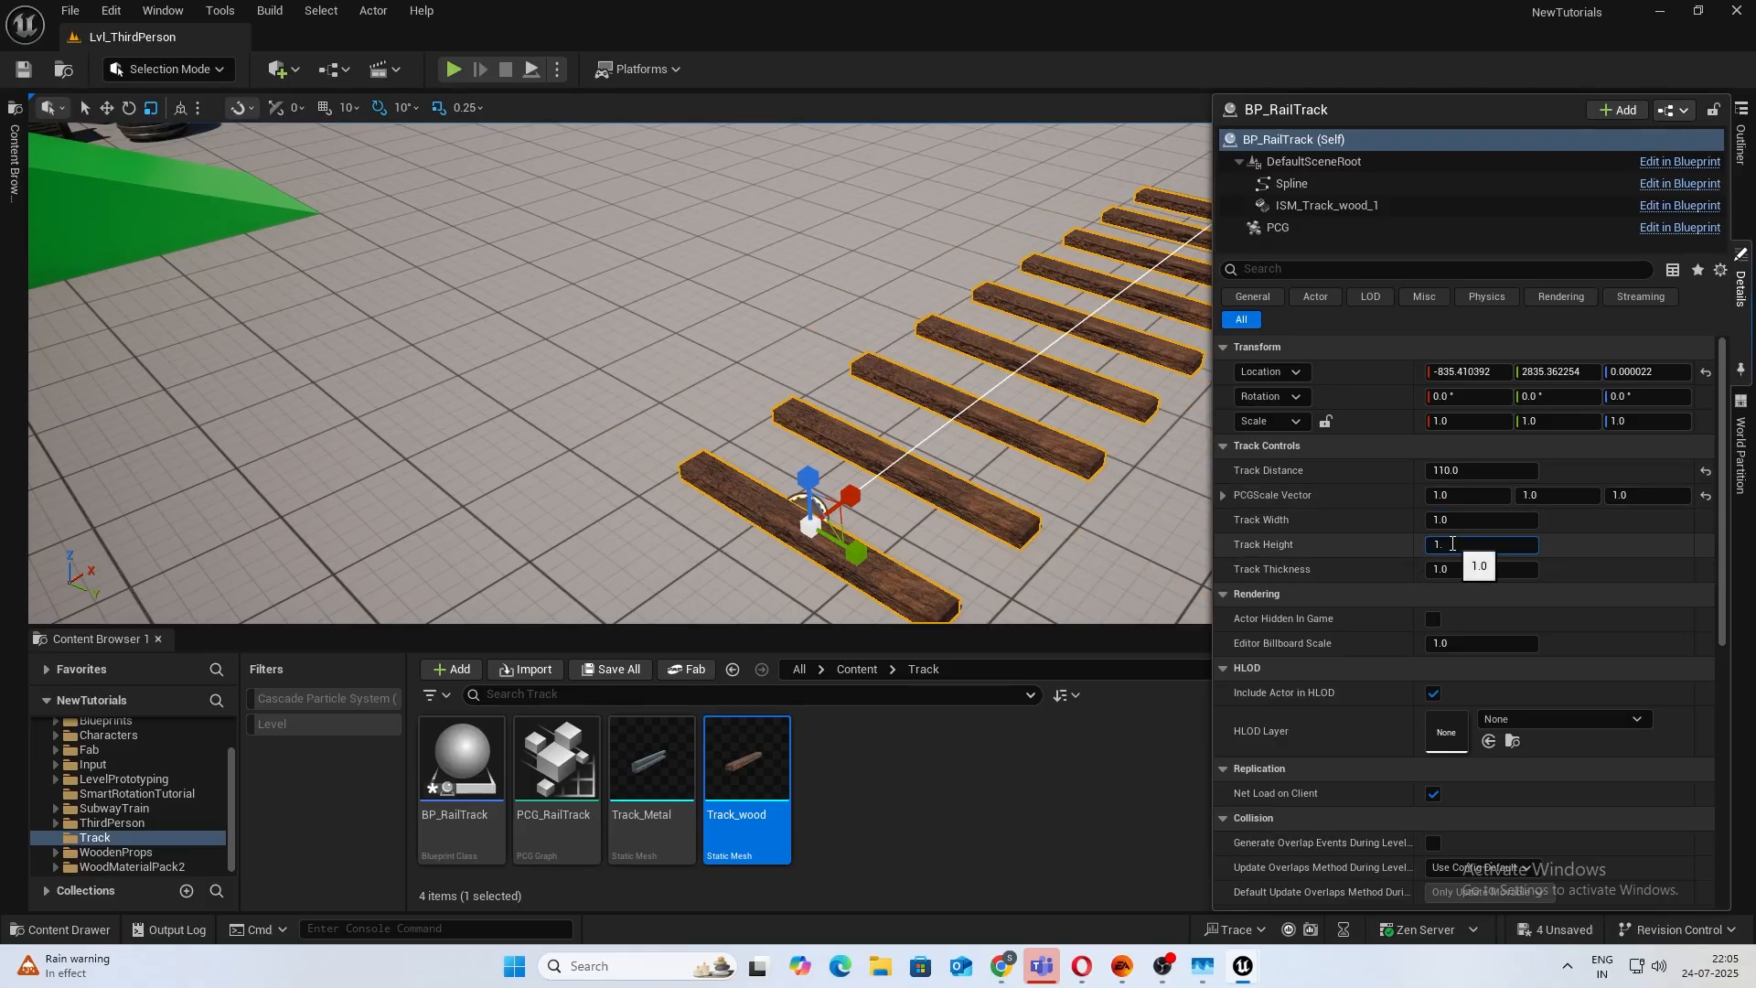
pyautogui.write('5')
pyautogui.press('Return')
pyautogui.write('1')
pyautogui.press('Return')
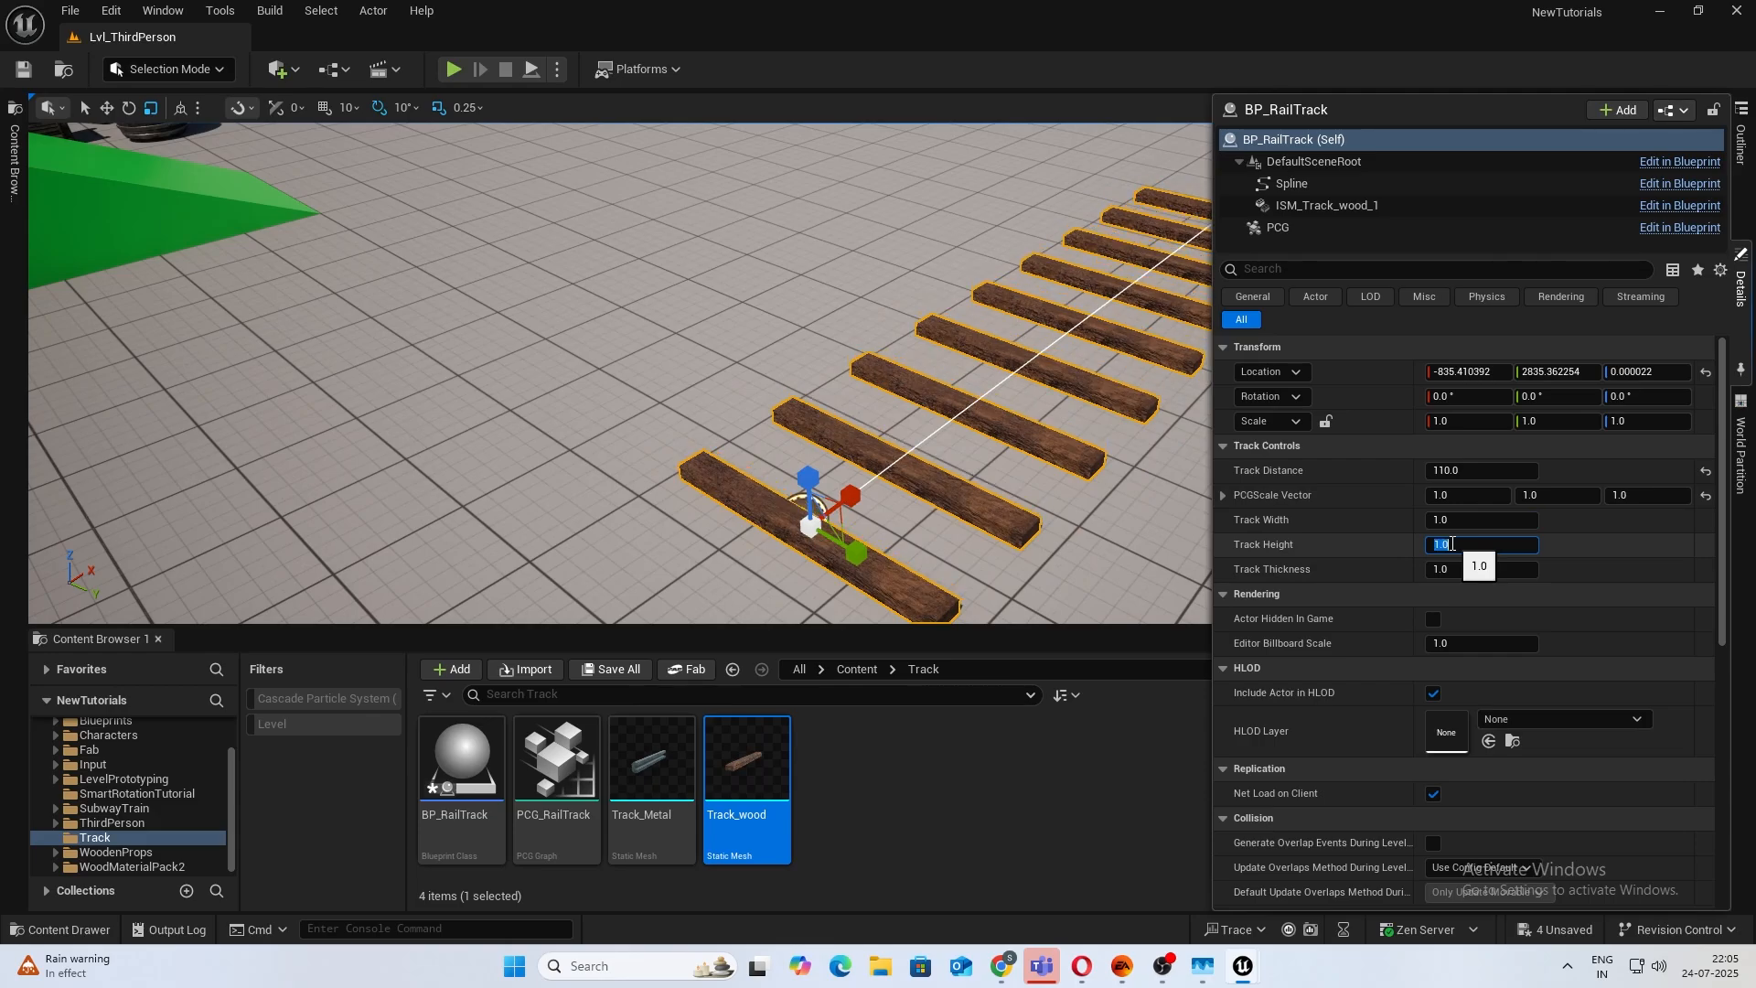
# Try a Track Thickness of 1.6, settle on 1.1, and set Track Width to 1.4.
pyautogui.click(1527, 569)
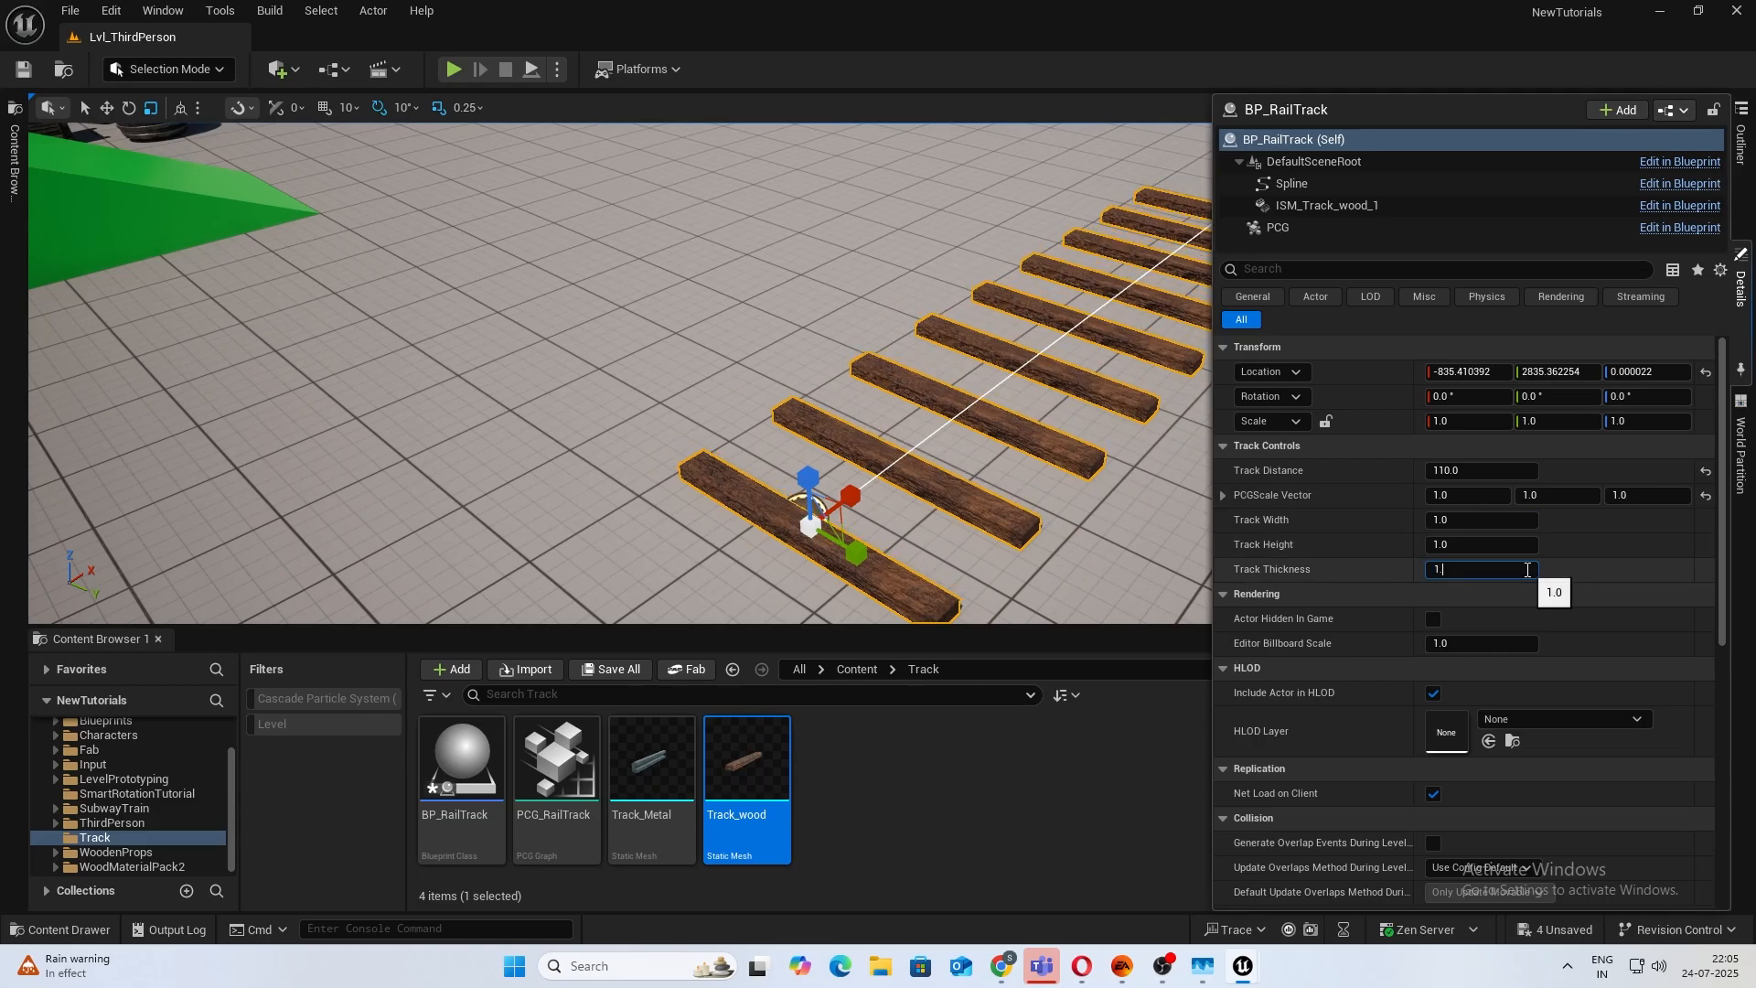
pyautogui.press('Return')
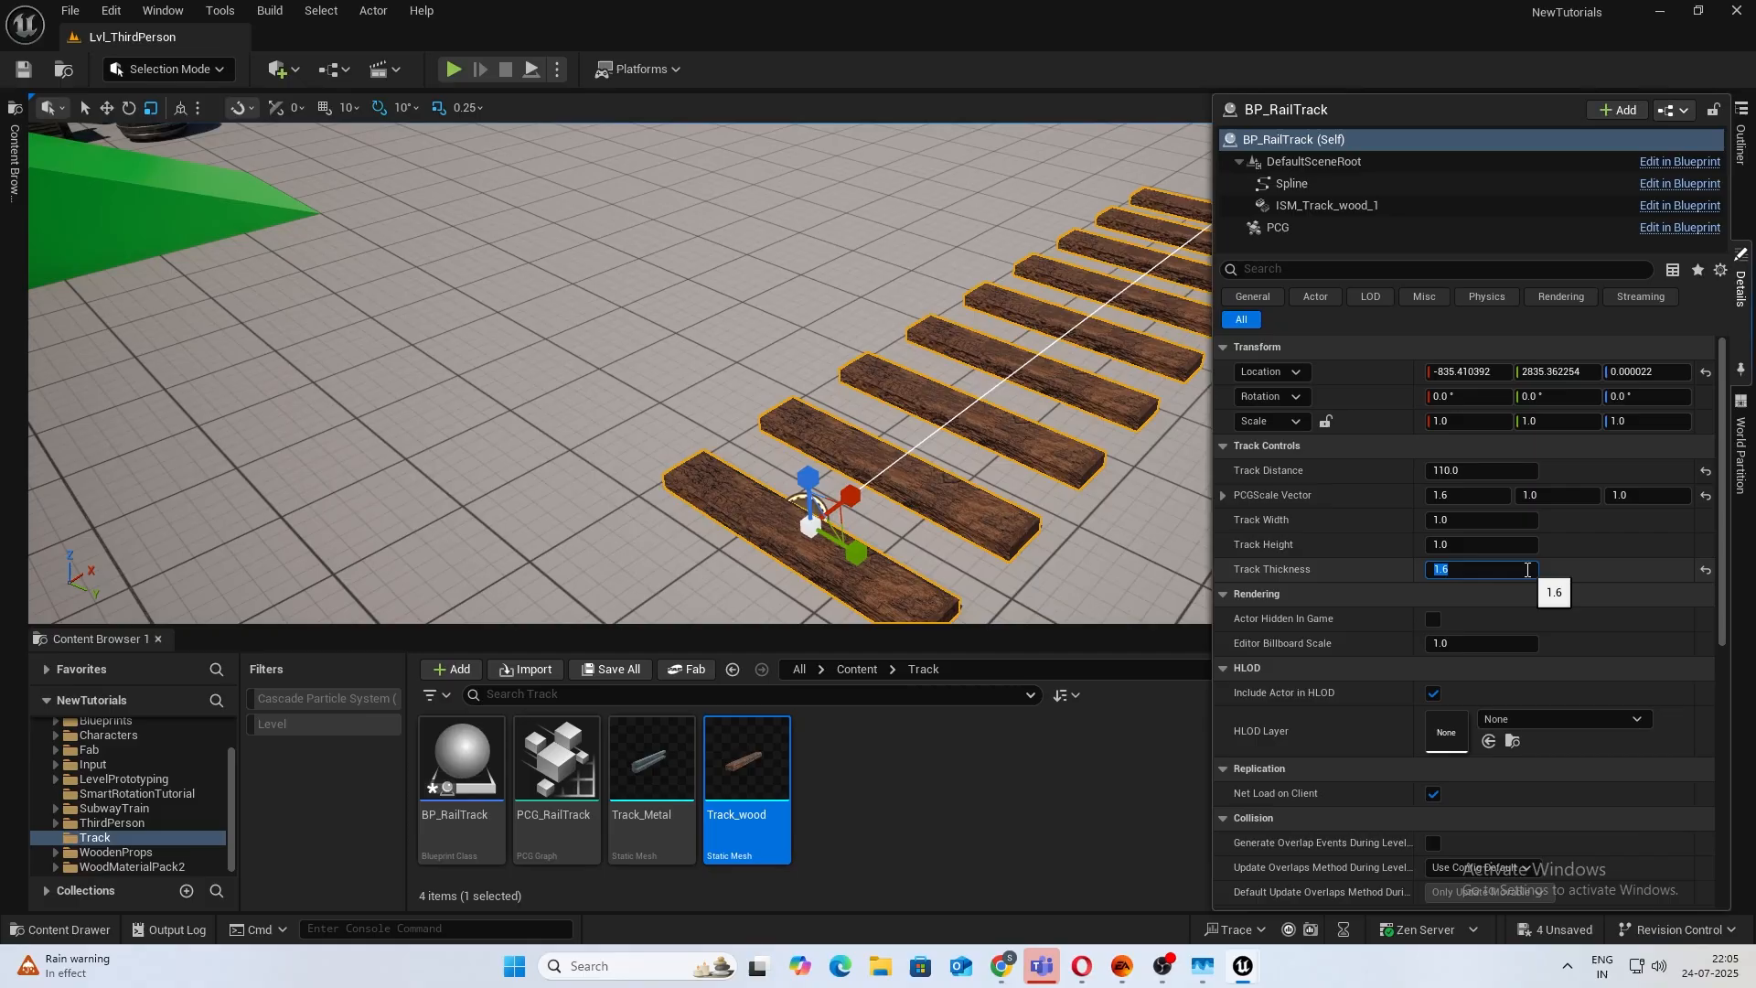
pyautogui.write('1.1')
pyautogui.press('Return')
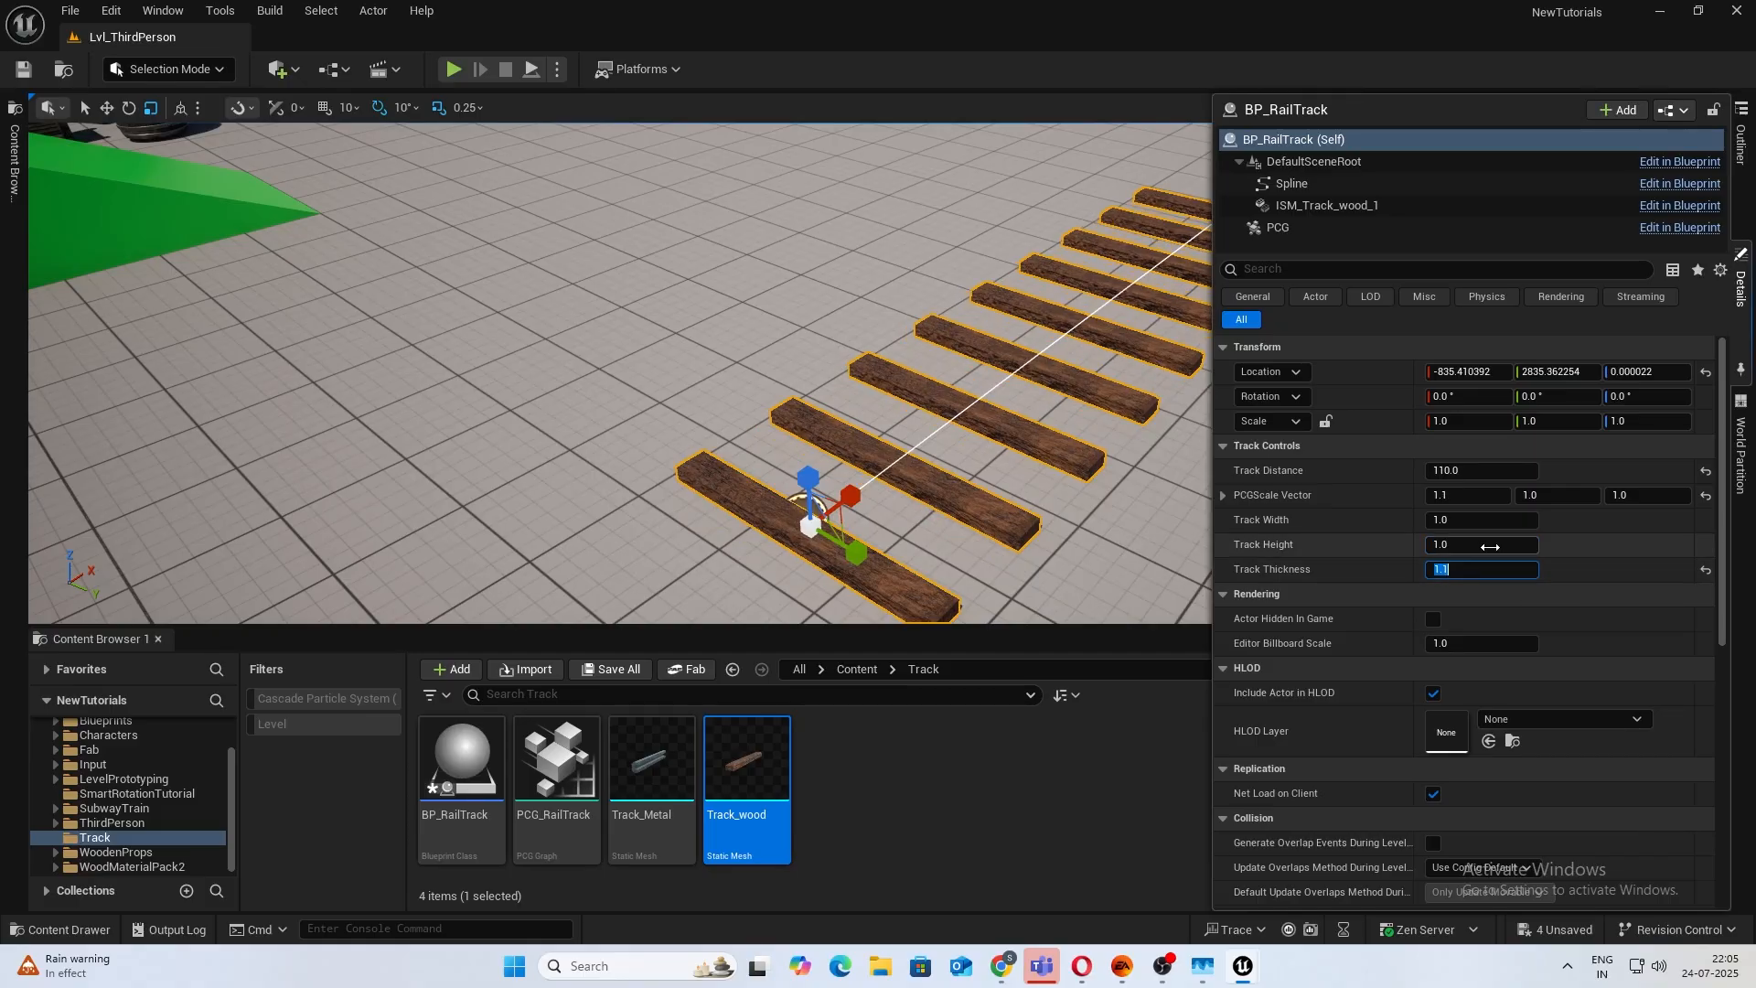
pyautogui.click(1473, 521)
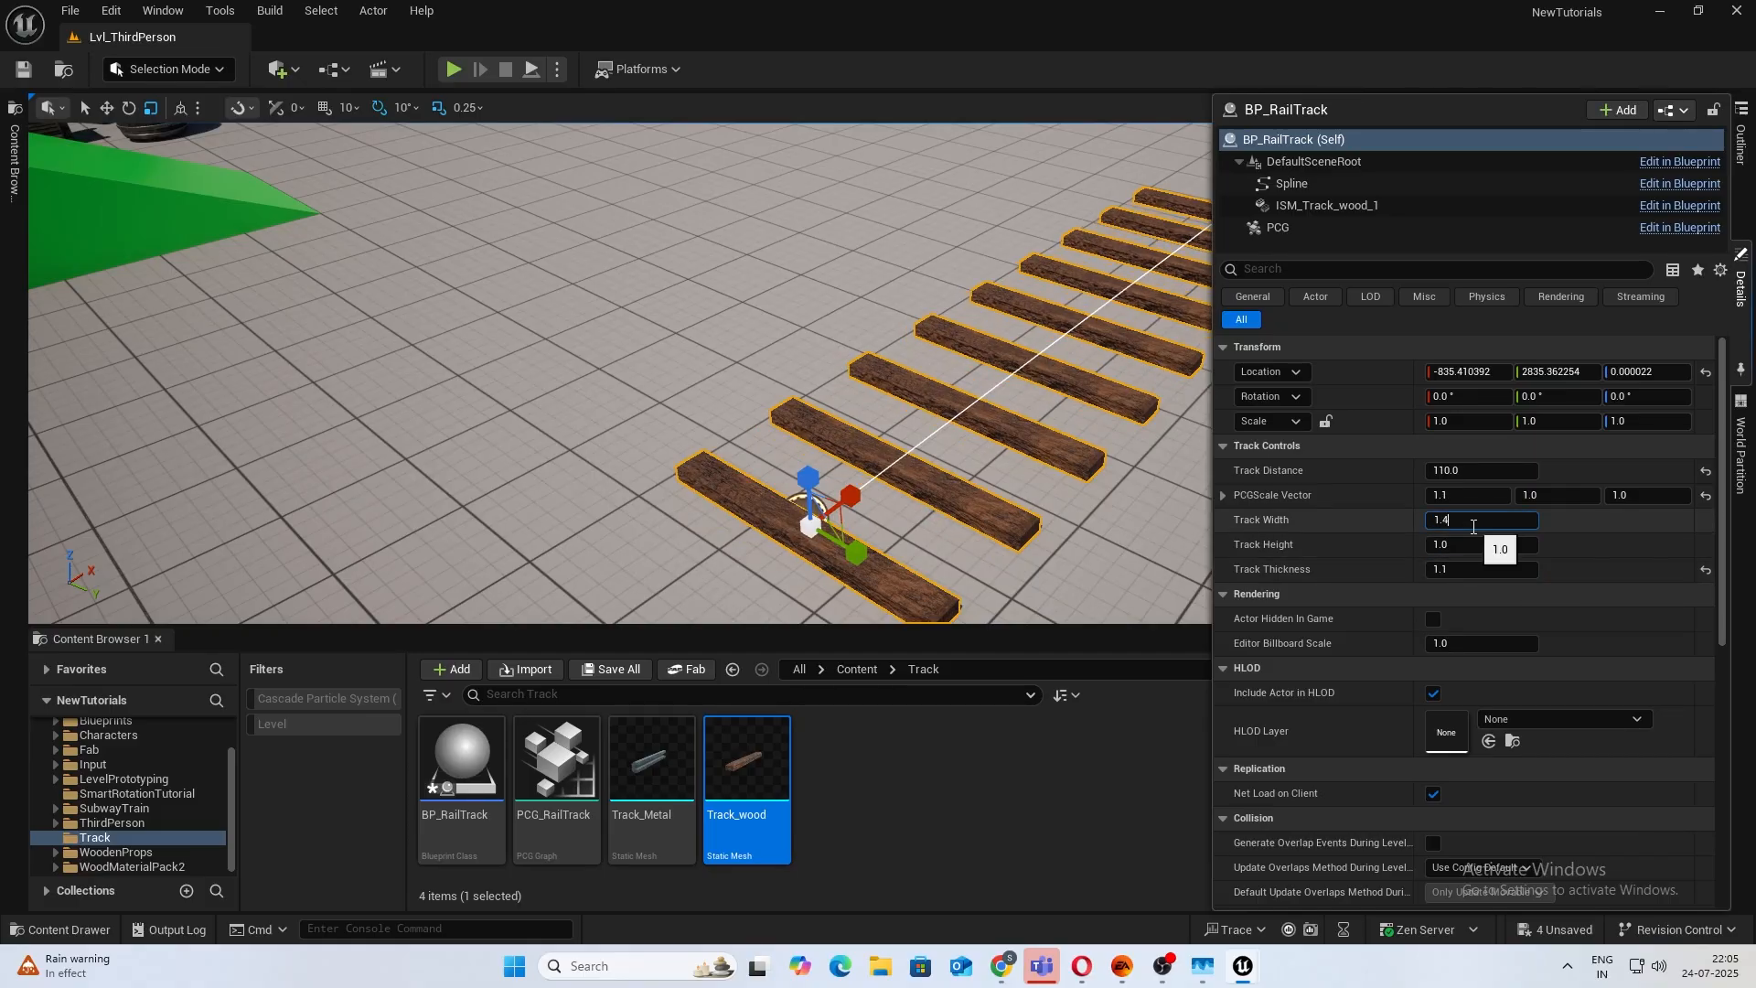
pyautogui.press('Return')
# Lengthen the rail track by moving the spline's end point outward along X to about 1777.
pyautogui.moveTo(1033, 513); pyautogui.dragTo(1354, 494, button='right')
pyautogui.press('a')
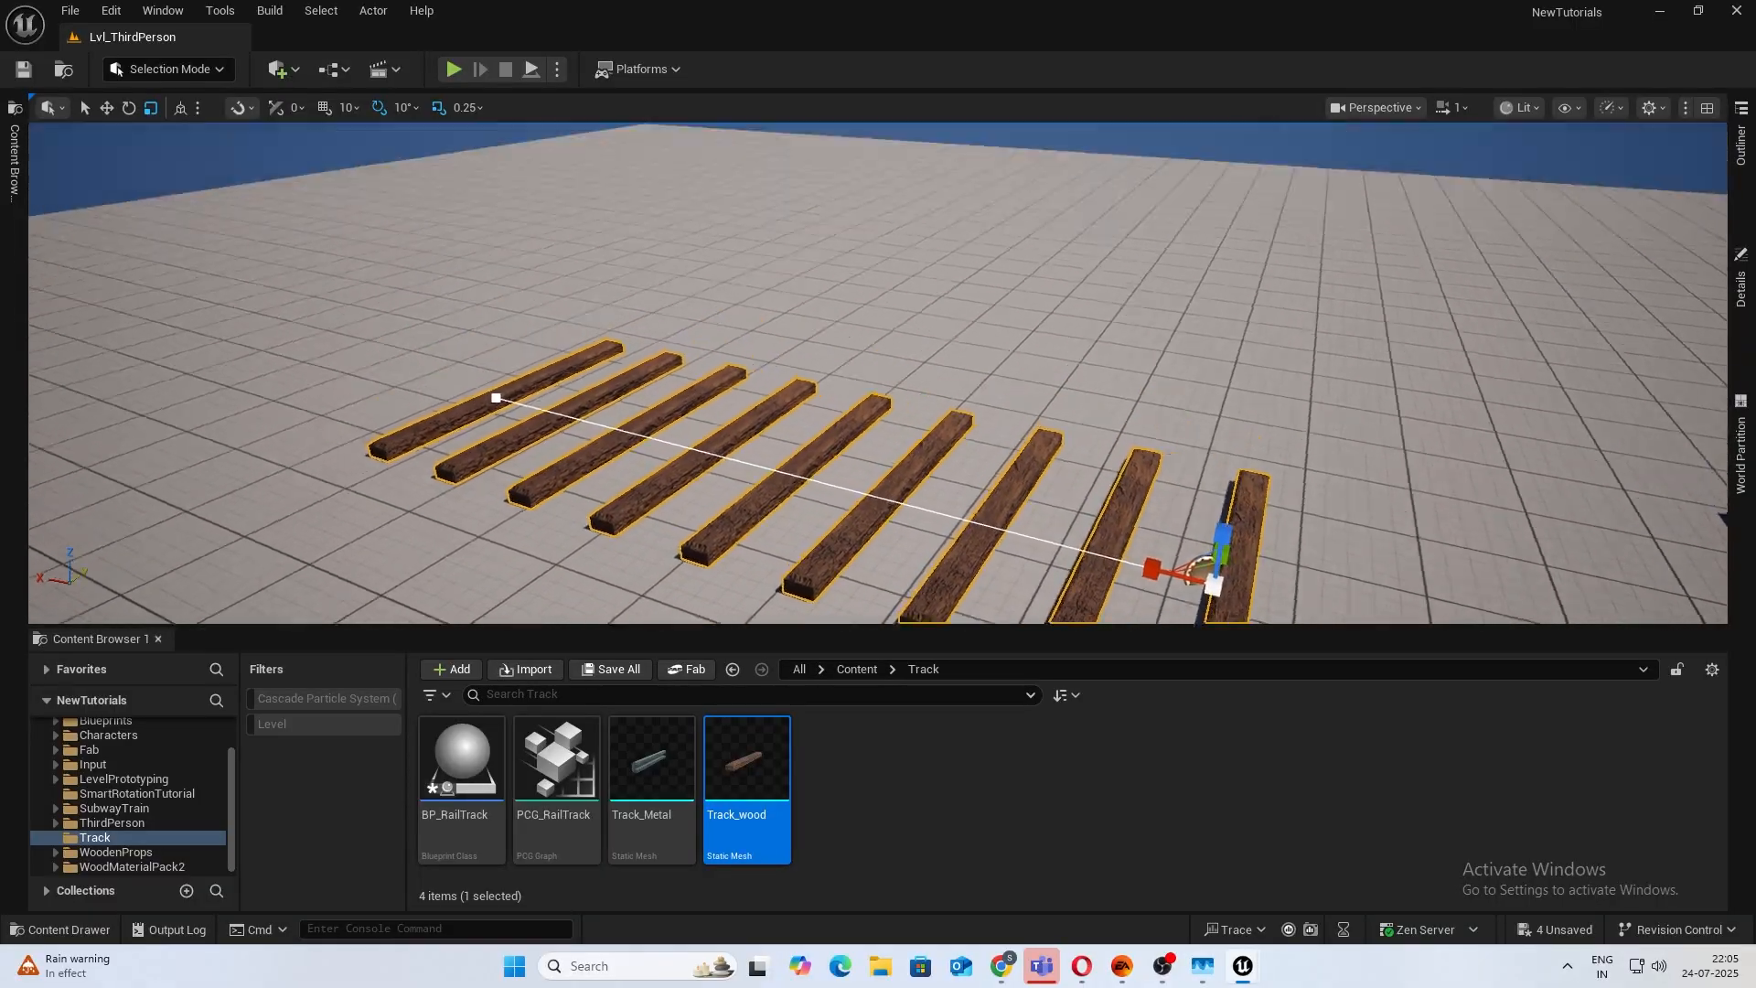
pyautogui.moveTo(981, 518); pyautogui.dragTo(1217, 594, button='right')
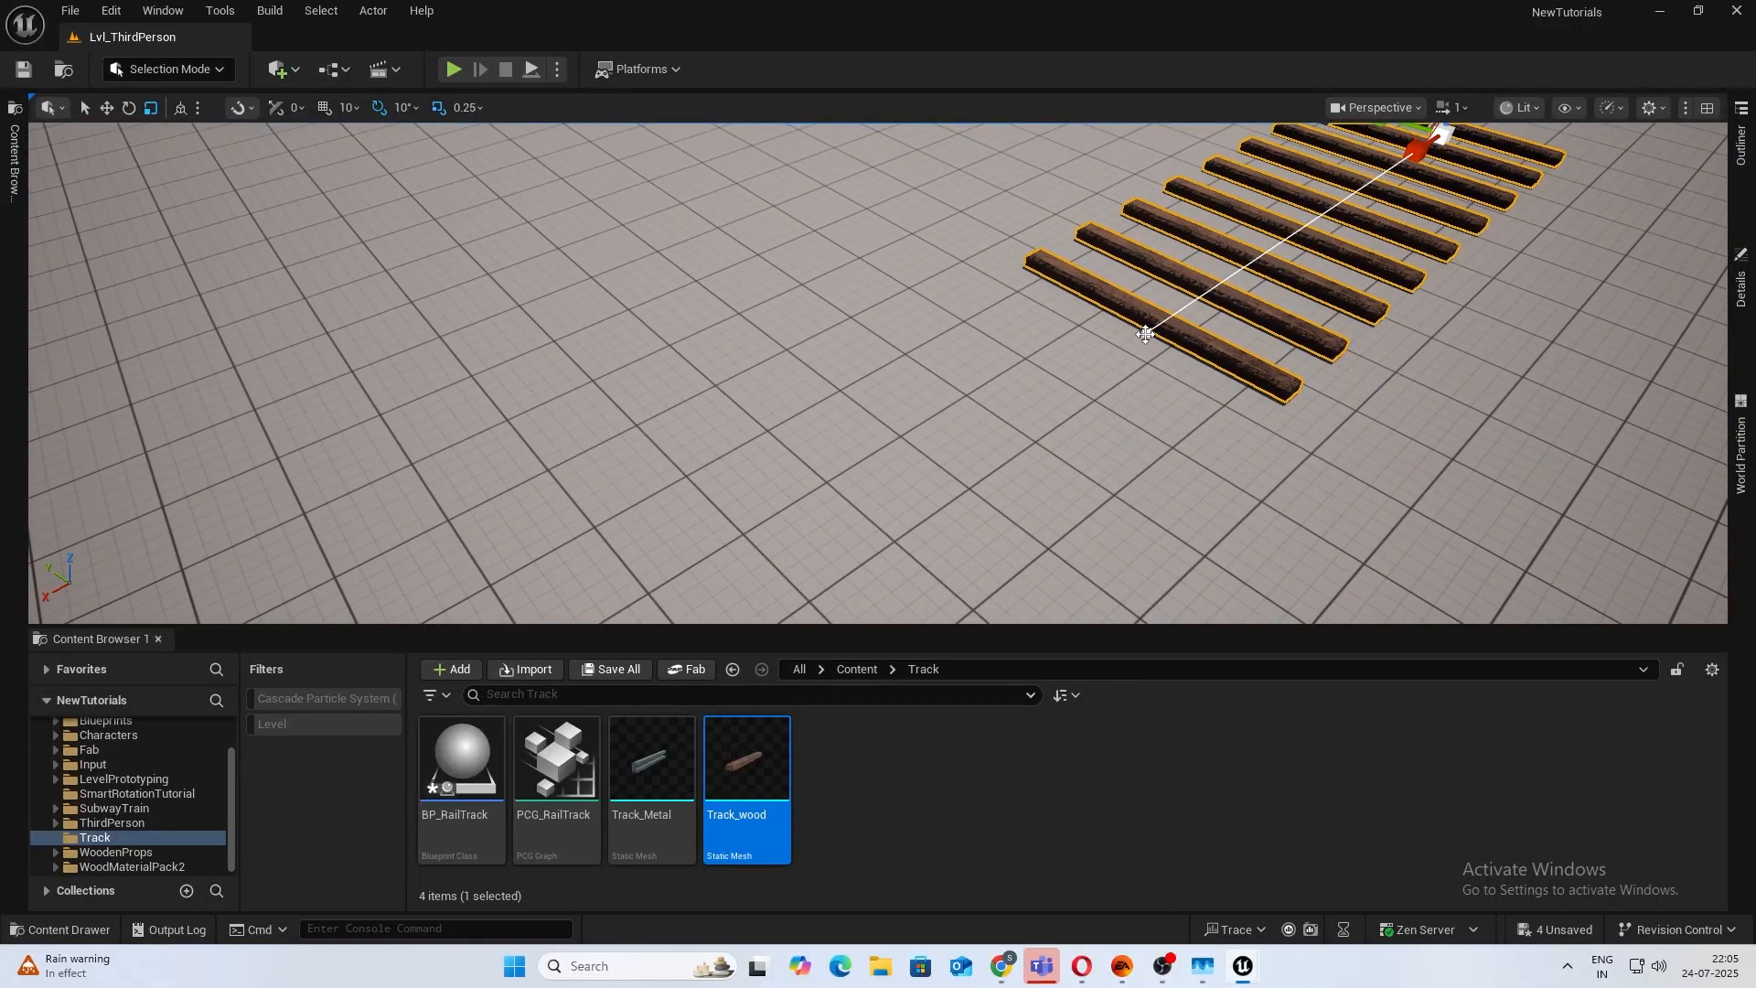
pyautogui.click(1146, 335)
pyautogui.moveTo(1145, 347); pyautogui.dragTo(1116, 311, button='right')
pyautogui.press('w')
pyautogui.moveTo(1164, 416); pyautogui.dragTo(644, 592)
pyautogui.moveTo(876, 505); pyautogui.dragTo(695, 509, button='right')
pyautogui.press('d')
pyautogui.moveTo(878, 373); pyautogui.dragTo(631, 352, button='right')
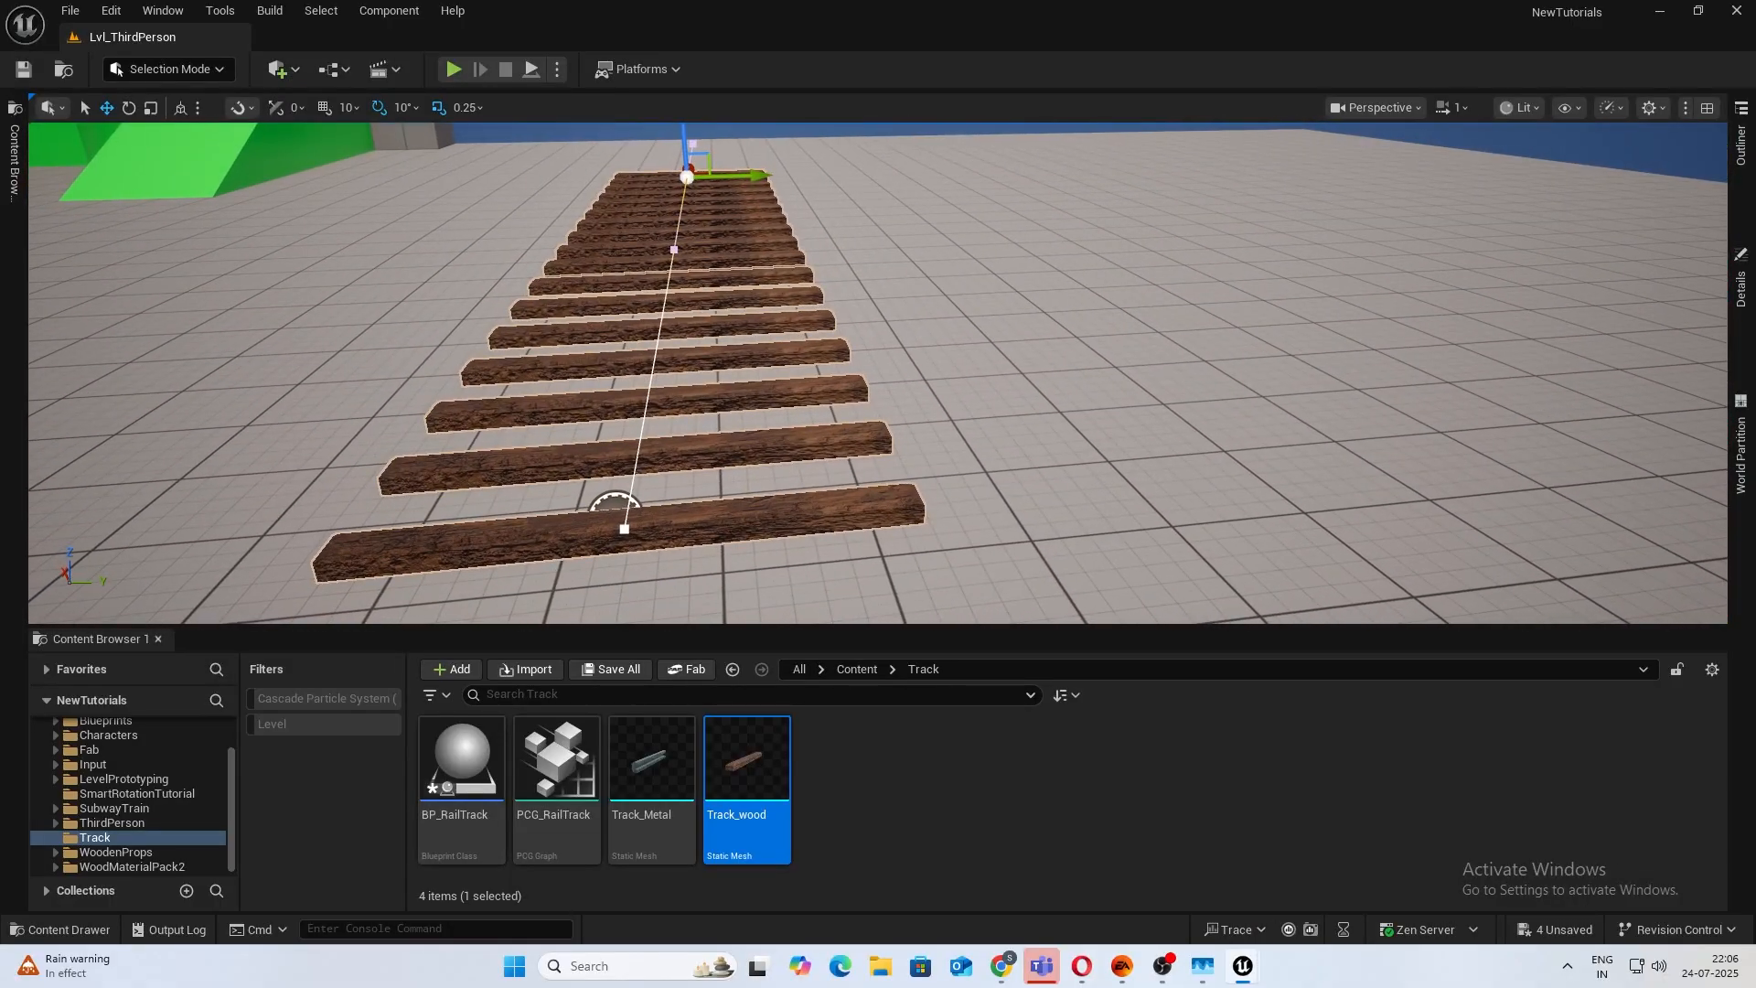
# Select the BP_RailTrack root in the actor's details, try a Track Width of 0.8, and set it to 0.9.
pyautogui.click(1740, 283)
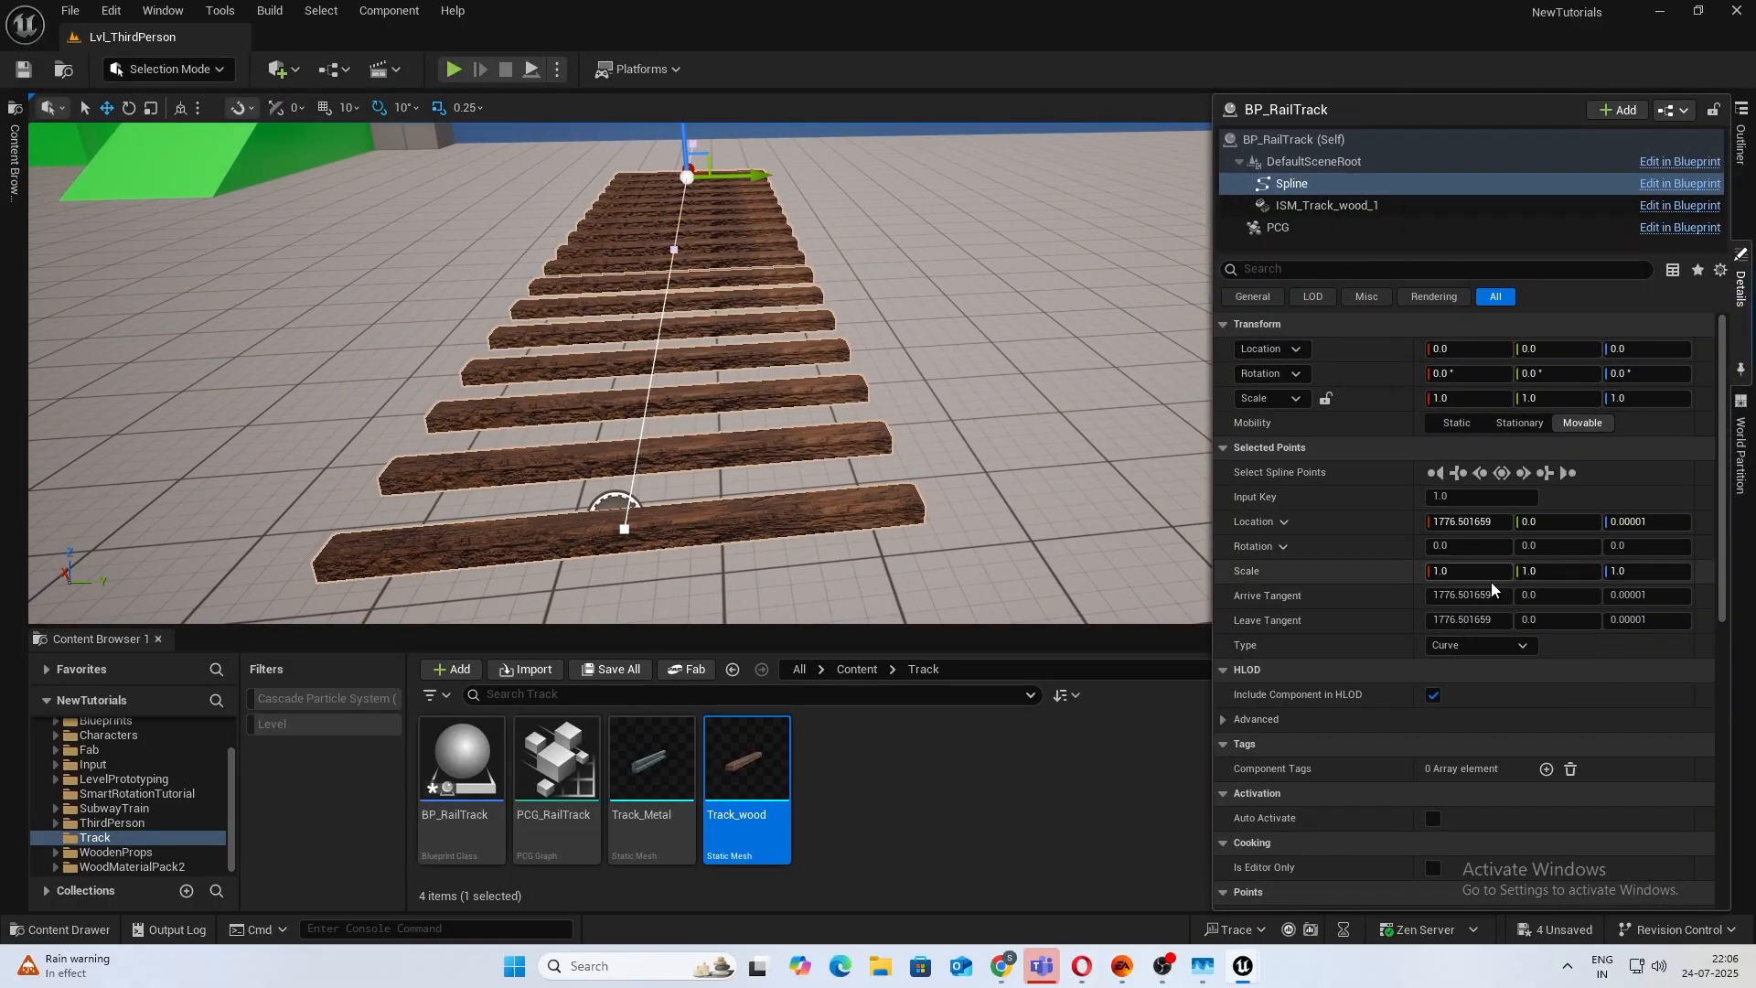
pyautogui.click(1293, 139)
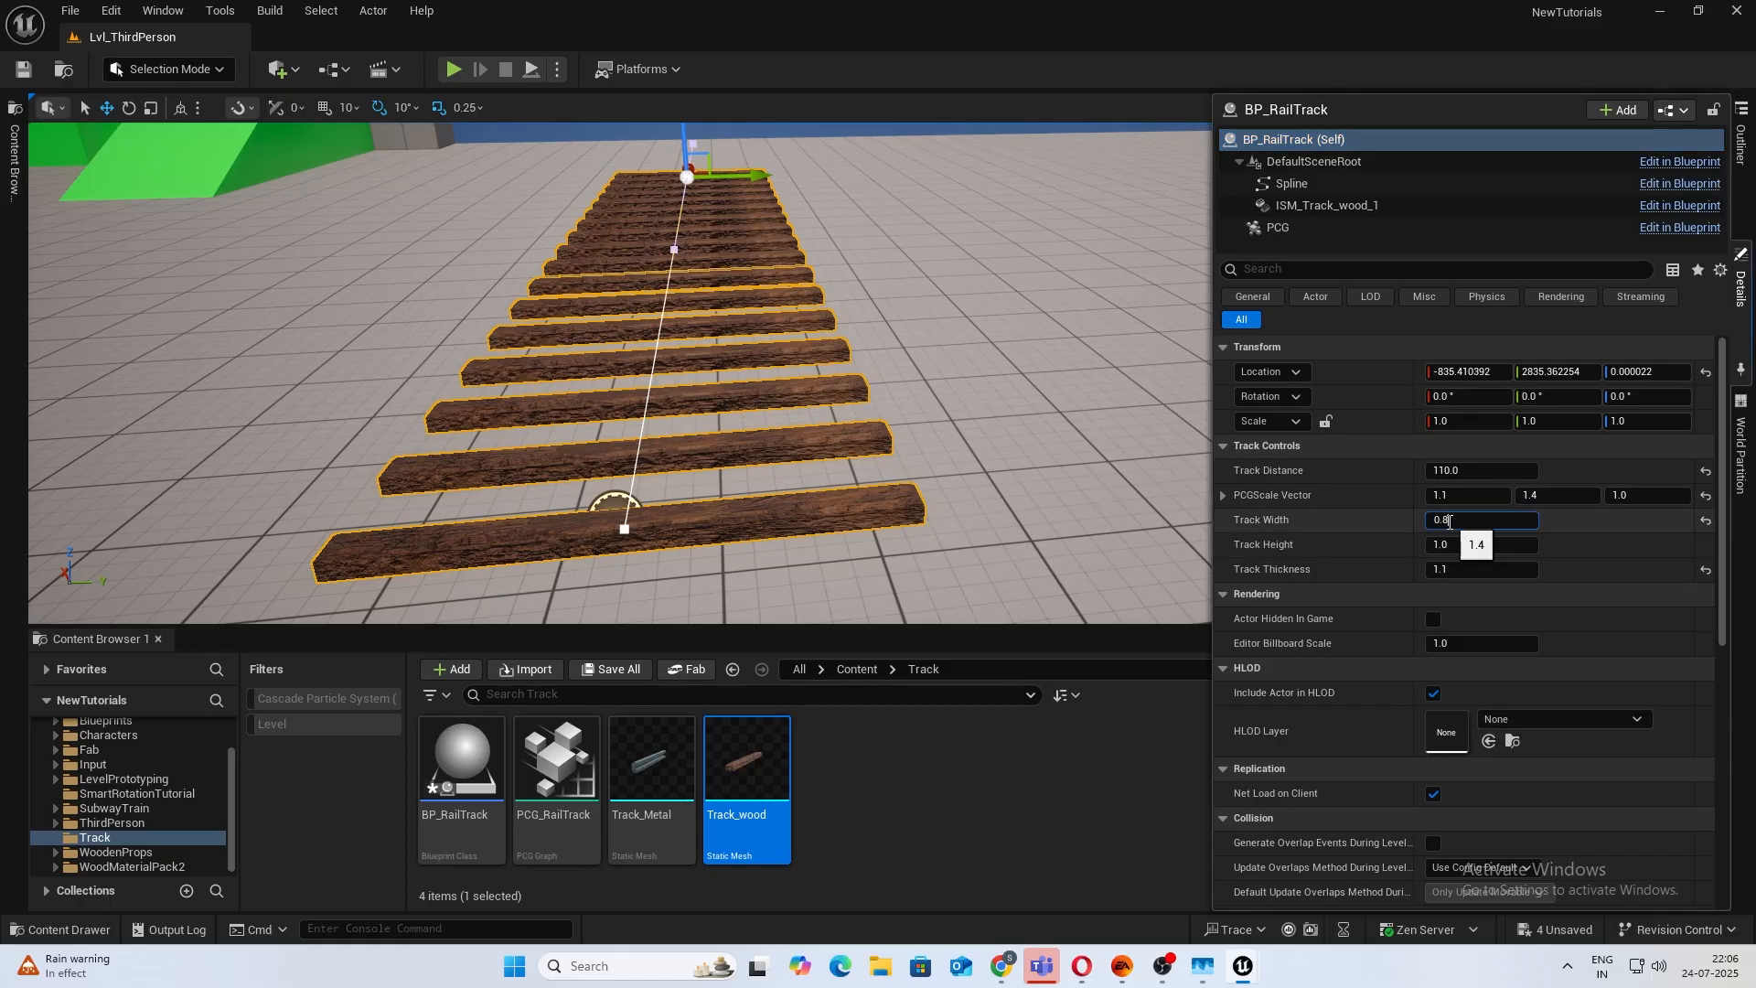
pyautogui.press('Return')
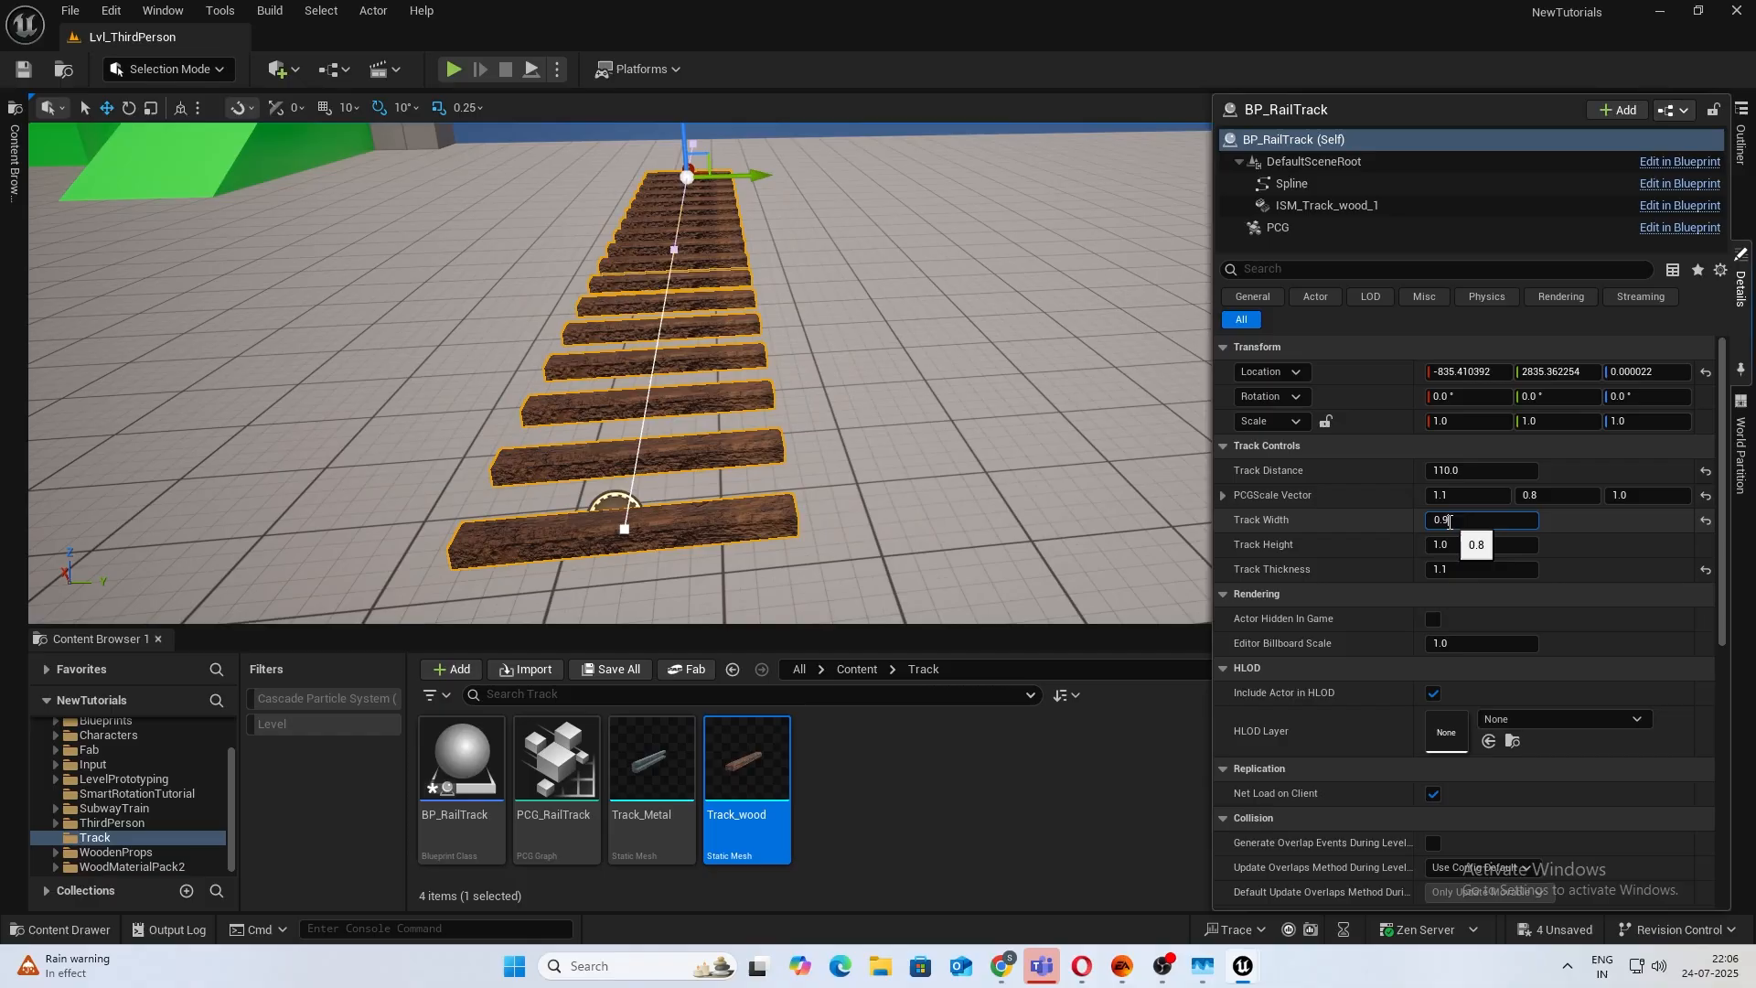
pyautogui.press('Return')
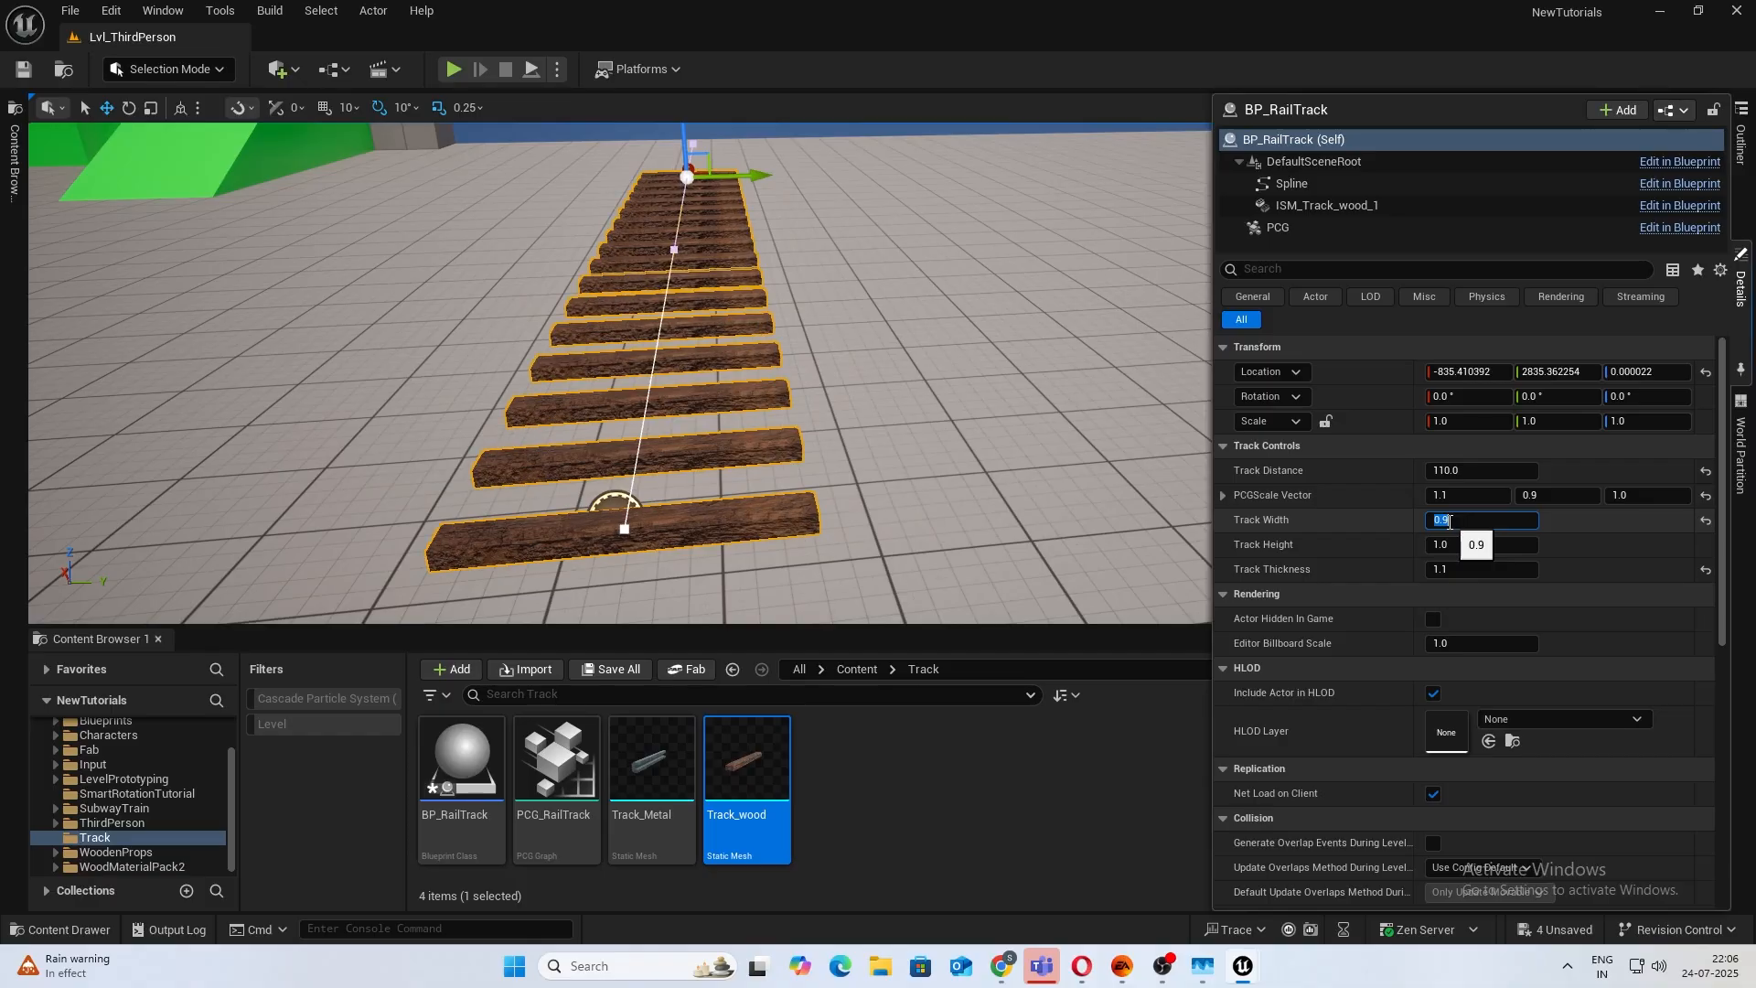
# Examine the size and spacing of the wooden sleepers up close and along the track.
pyautogui.moveTo(835, 401); pyautogui.dragTo(771, 494, button='right')
pyautogui.press('w')
pyautogui.moveTo(1098, 547); pyautogui.dragTo(1070, 549, button='right')
pyautogui.press('s')
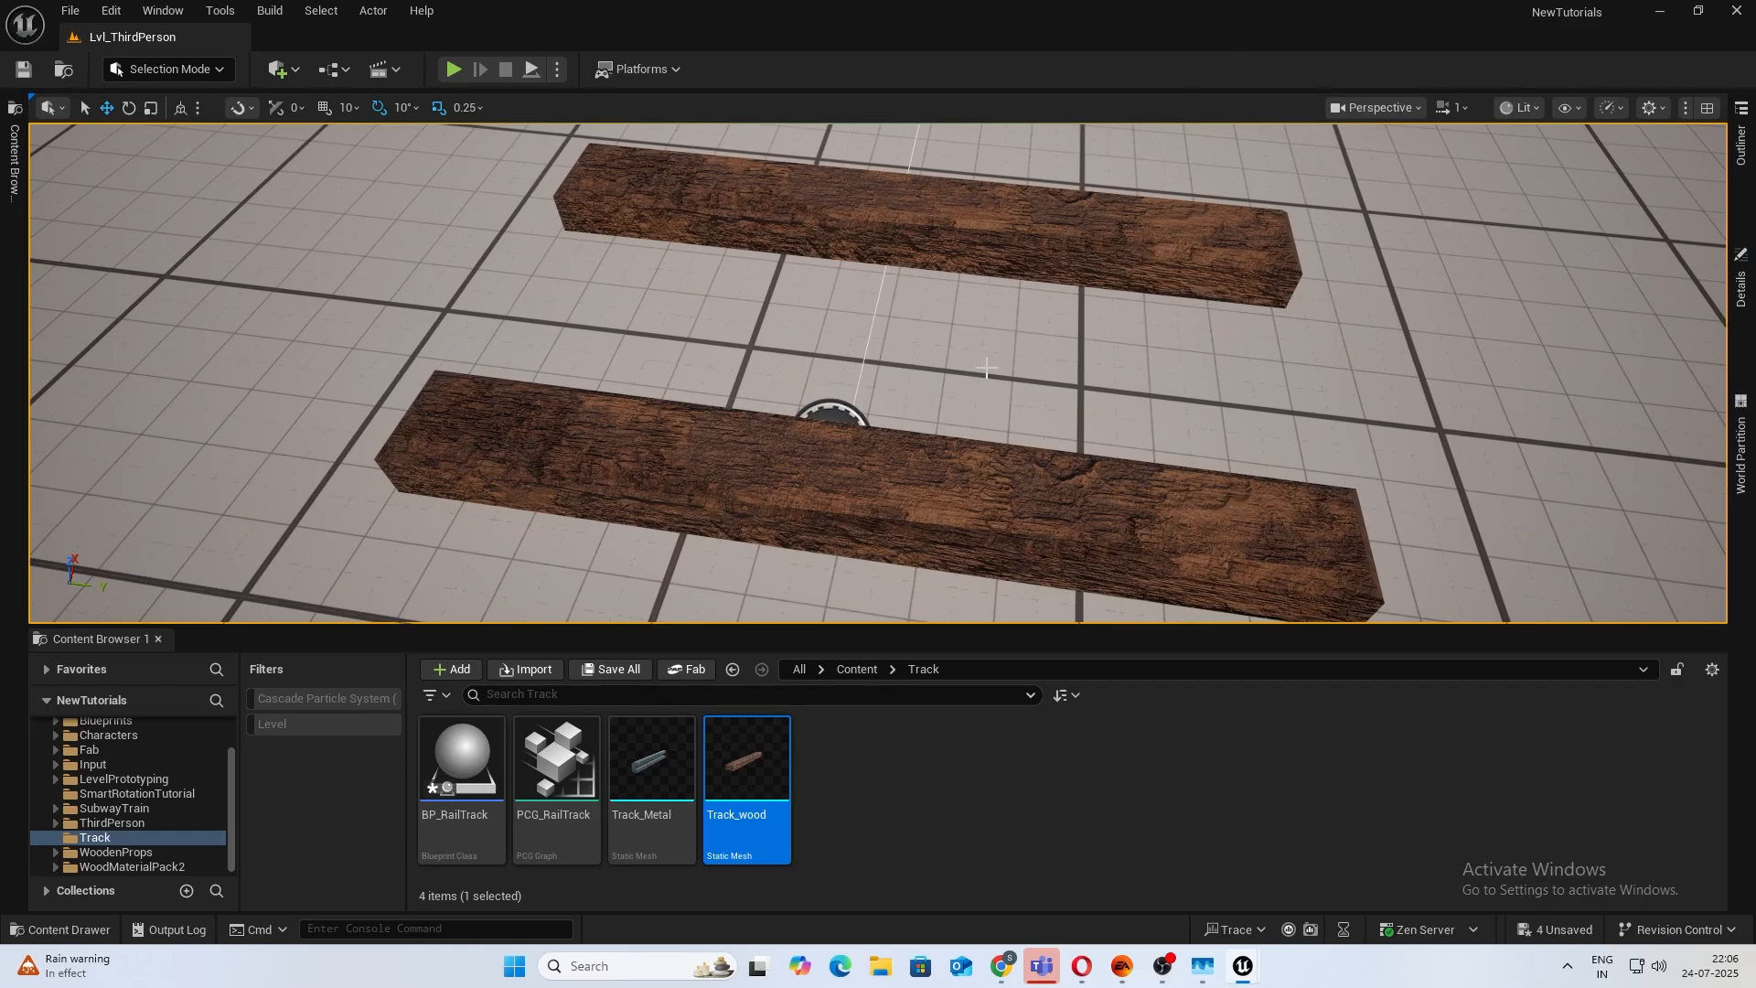
pyautogui.press('s')
pyautogui.moveTo(741, 240); pyautogui.dragTo(645, 247, button='right')
pyautogui.press('w')
pyautogui.moveTo(723, 424); pyautogui.dragTo(874, 416, button='right')
pyautogui.press('d')
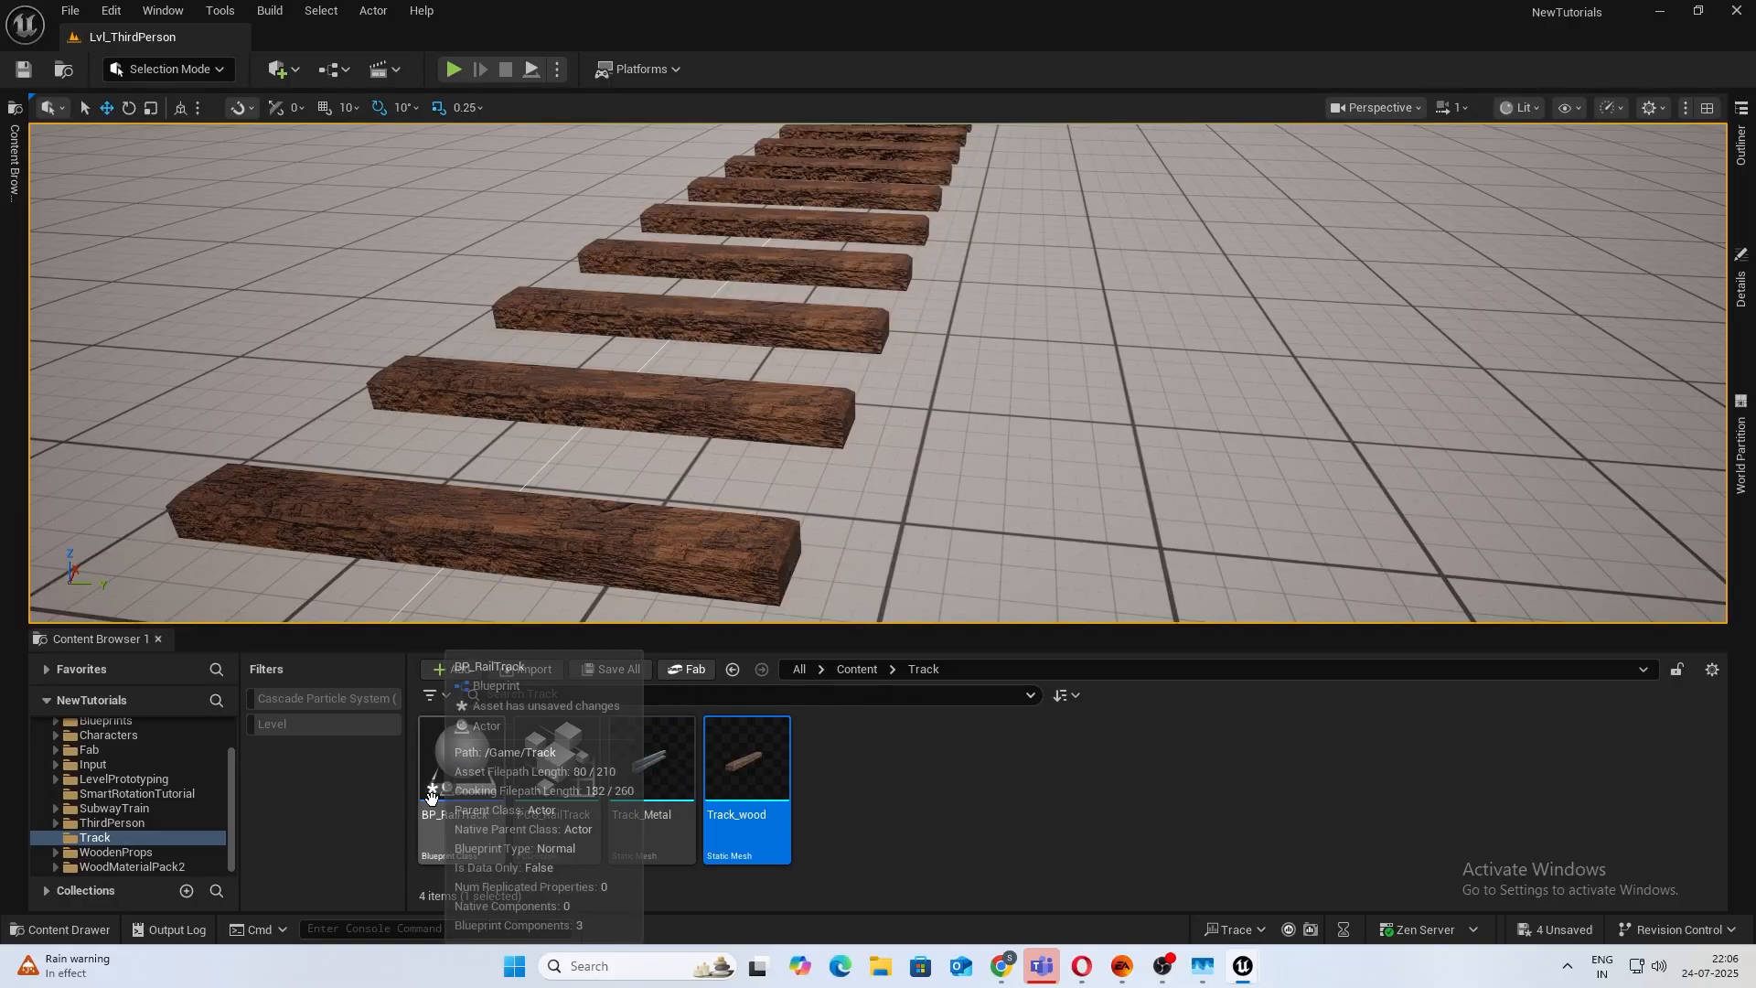
# In the PCG_RailTrack graph, duplicate the Spline Sampler, both Get Actor Property nodes, Transform Points and Static Mesh Spawner below the existing chain.
pyautogui.doubleClick(555, 765)
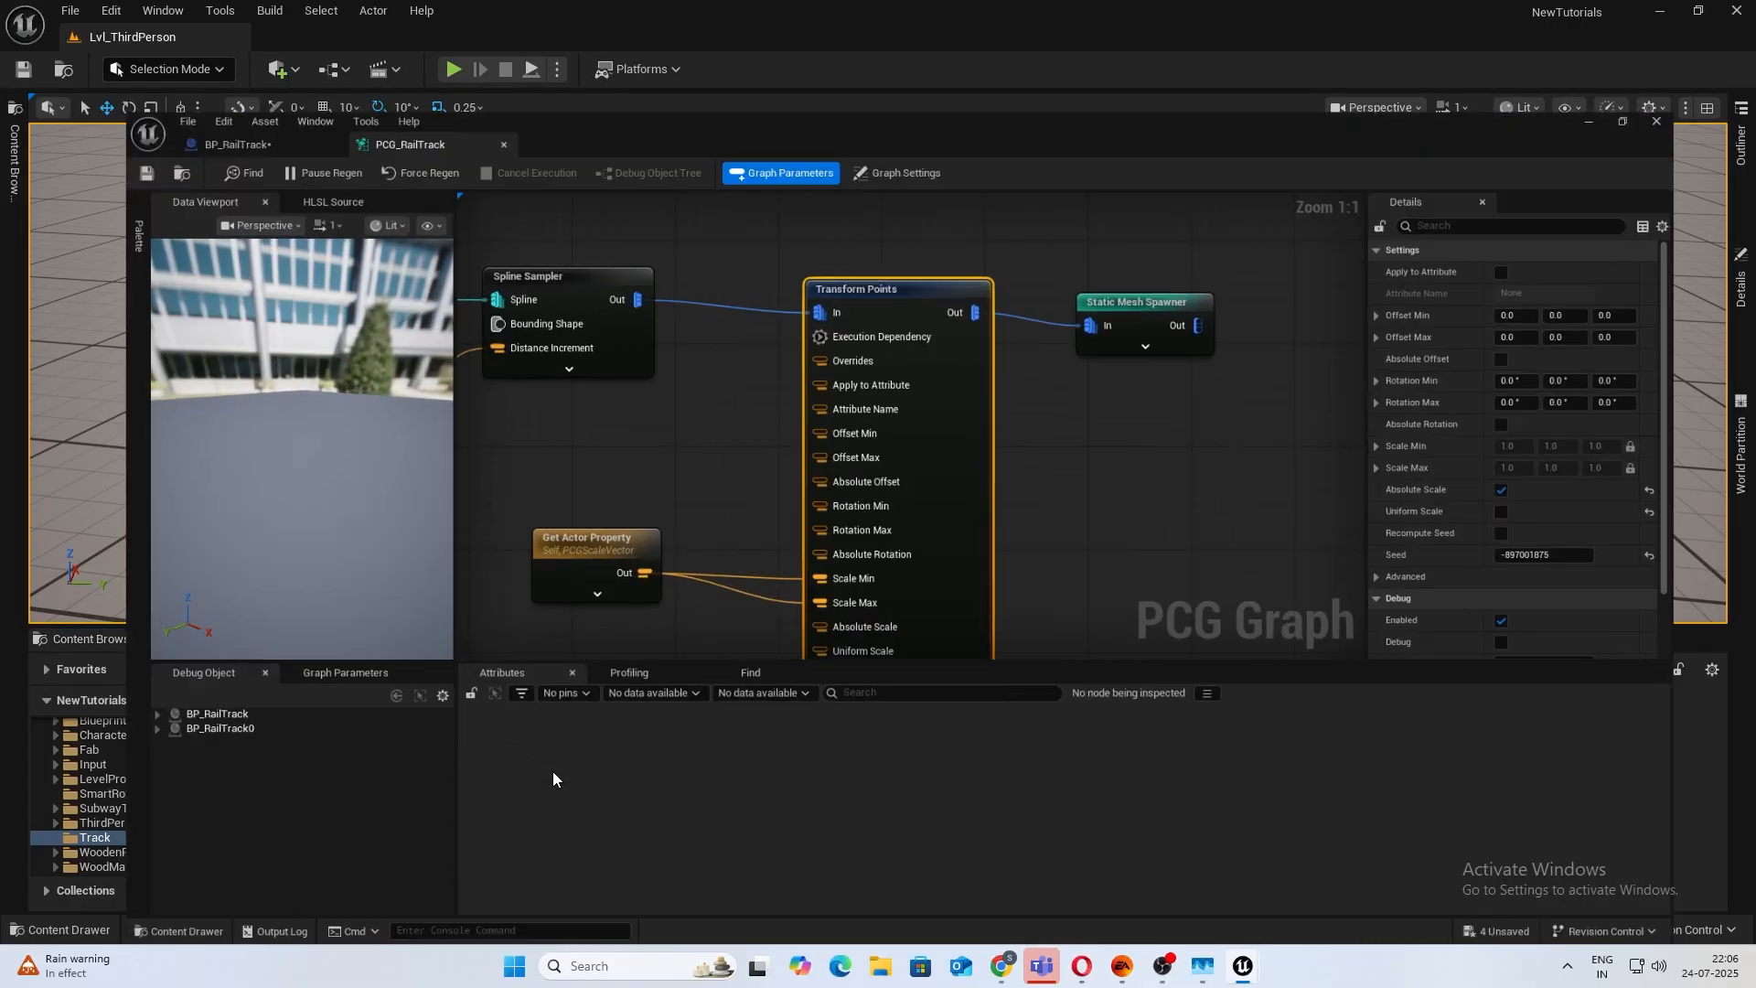
pyautogui.scroll(-2, 787, 457)
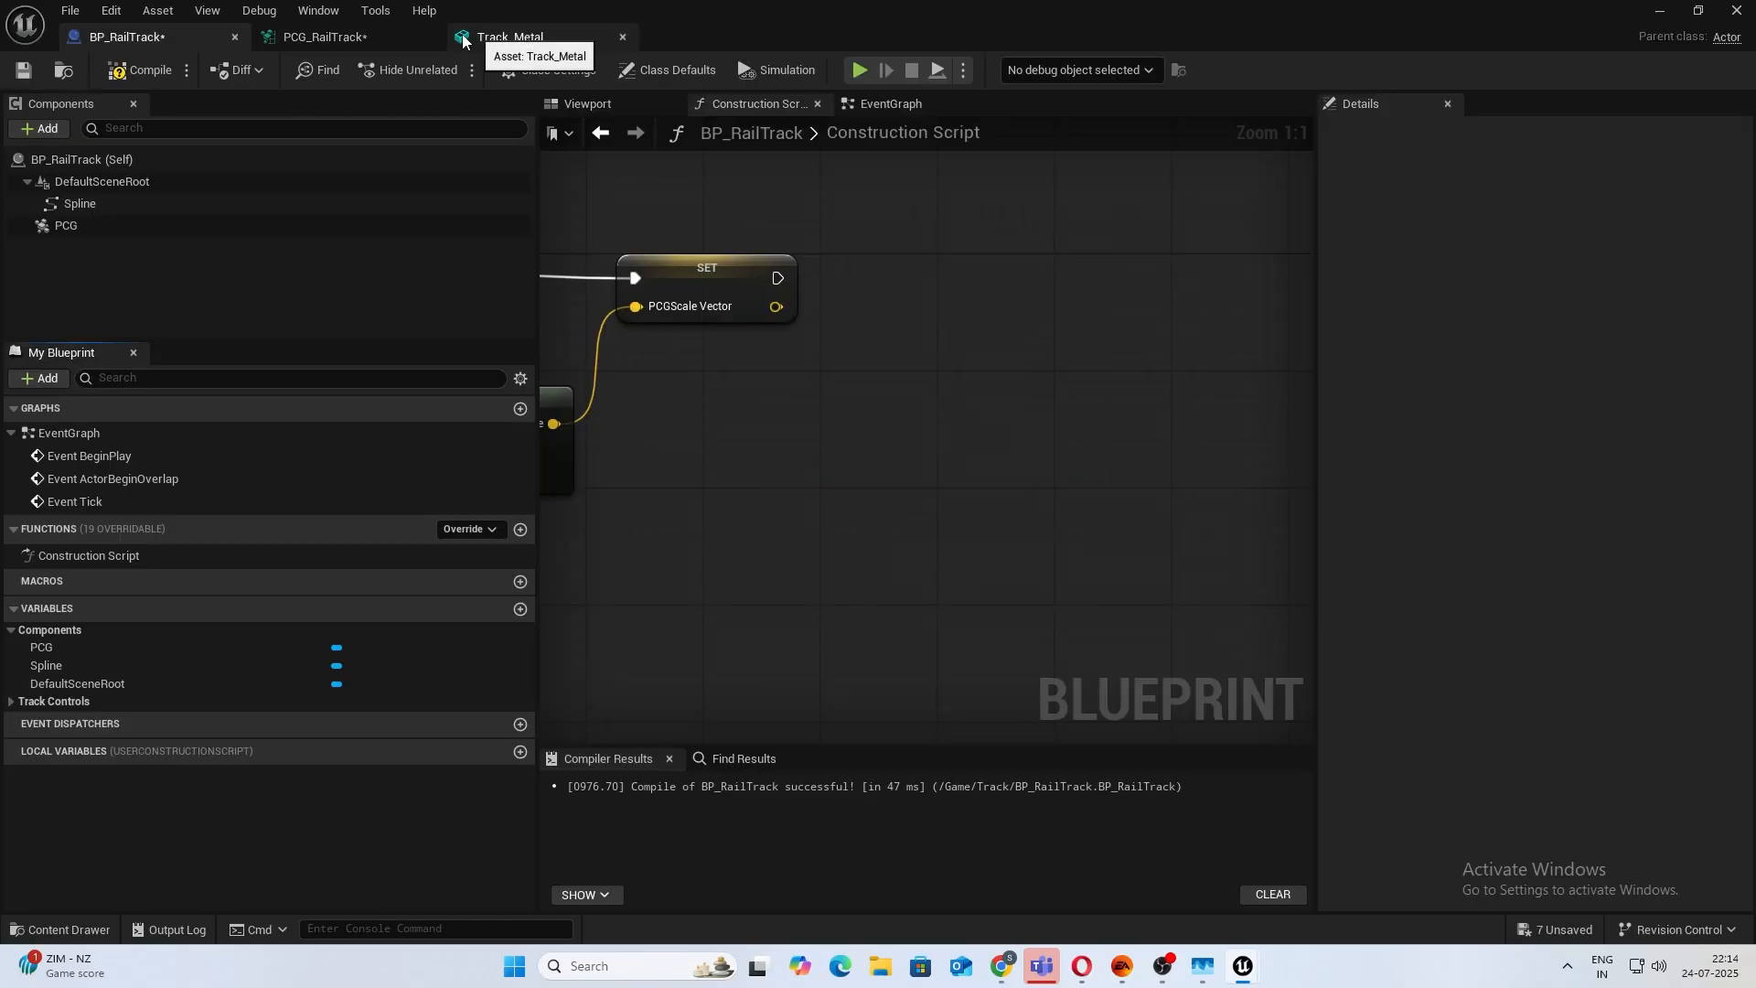
pyautogui.click(340, 40)
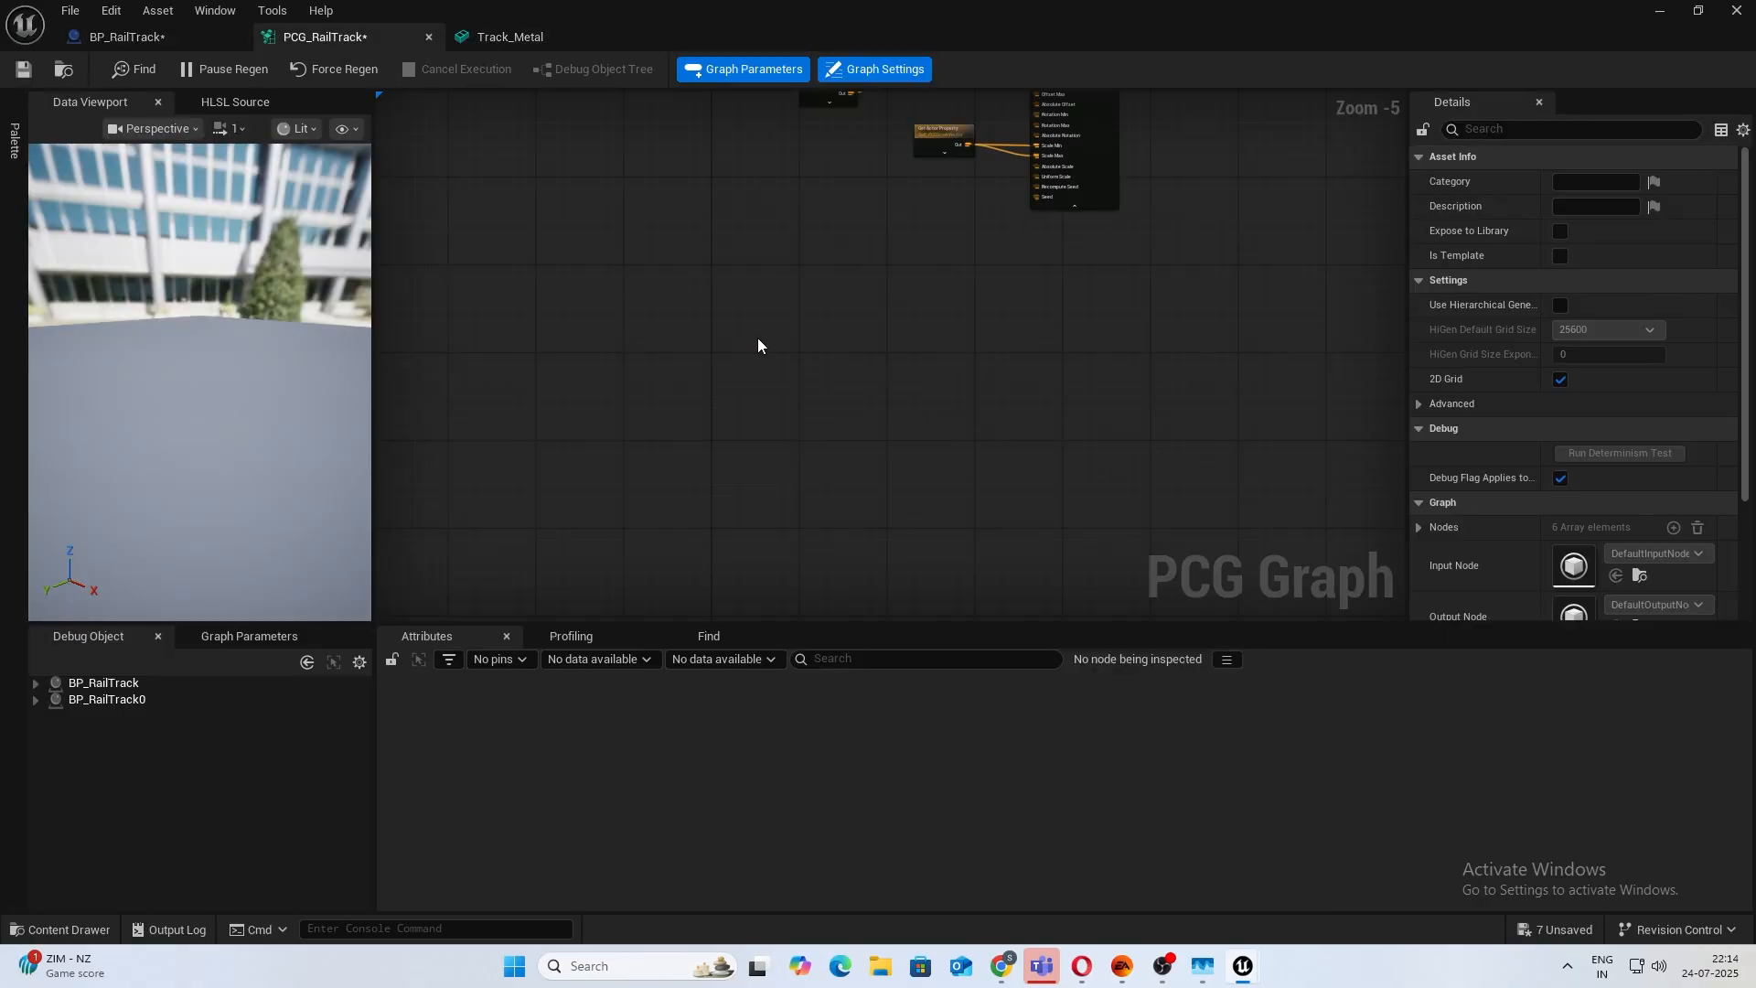
pyautogui.scroll(-3, 758, 345)
pyautogui.scroll(4, 810, 108)
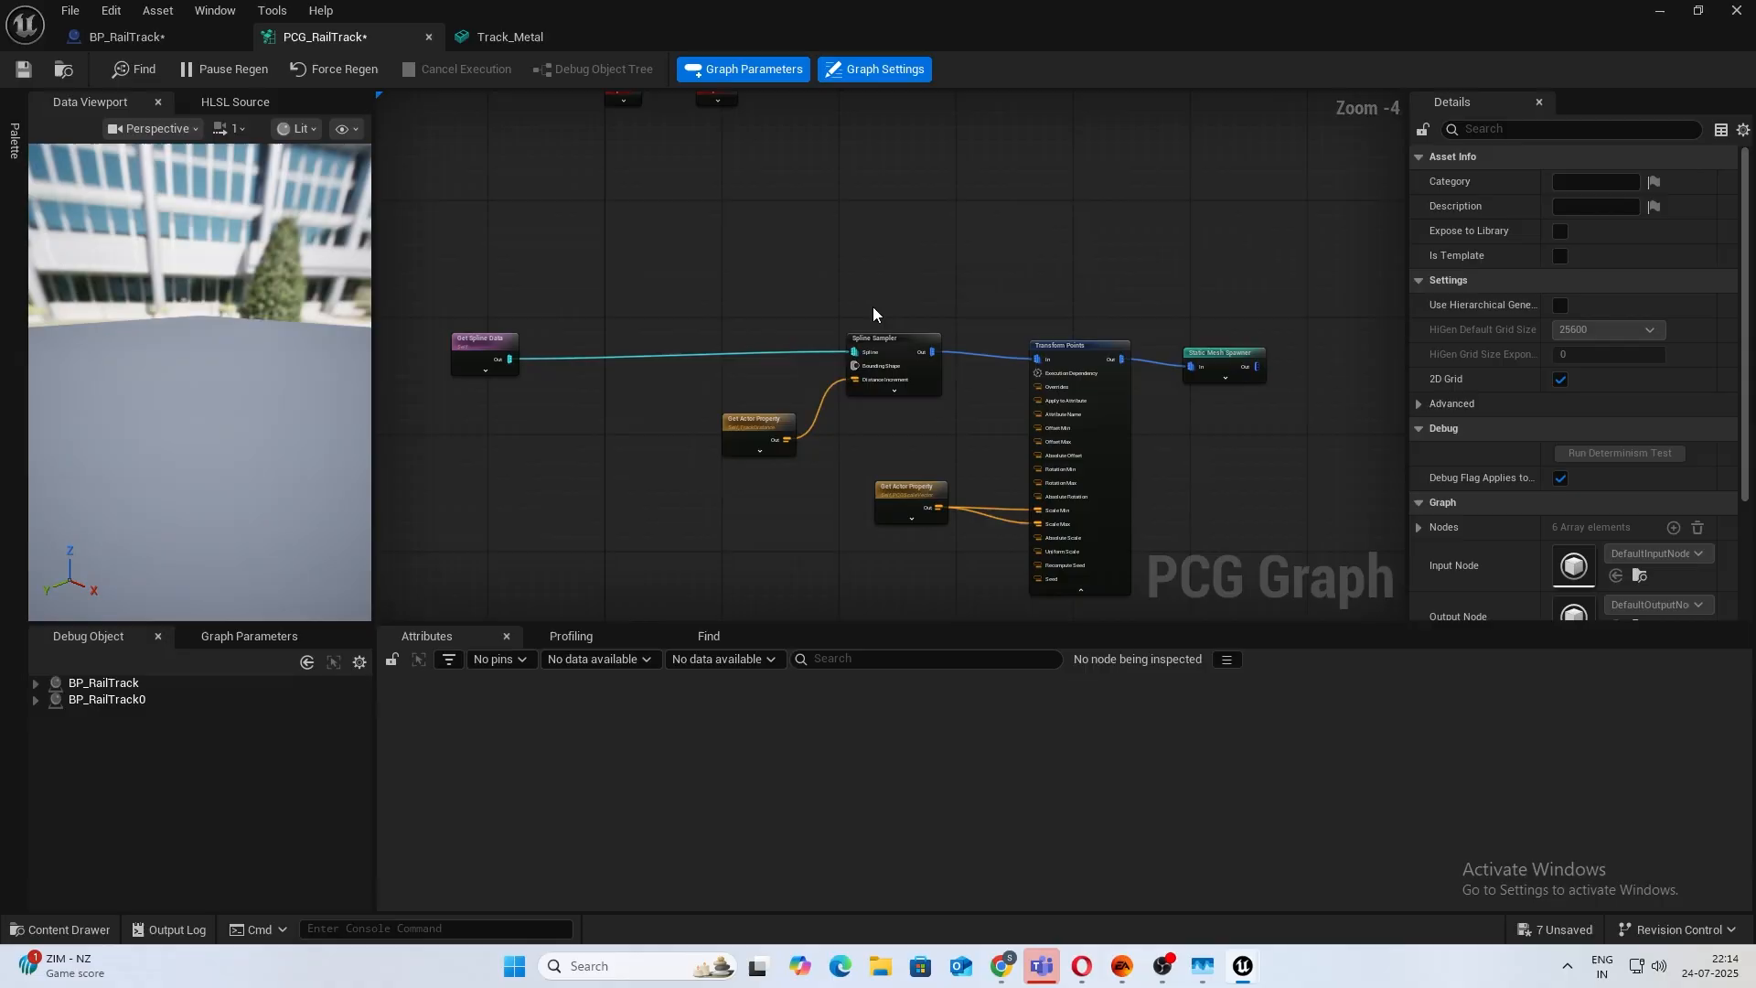
pyautogui.scroll(4, 952, 442)
pyautogui.scroll(-5, 952, 443)
pyautogui.moveTo(944, 342); pyautogui.dragTo(958, 192, button='right')
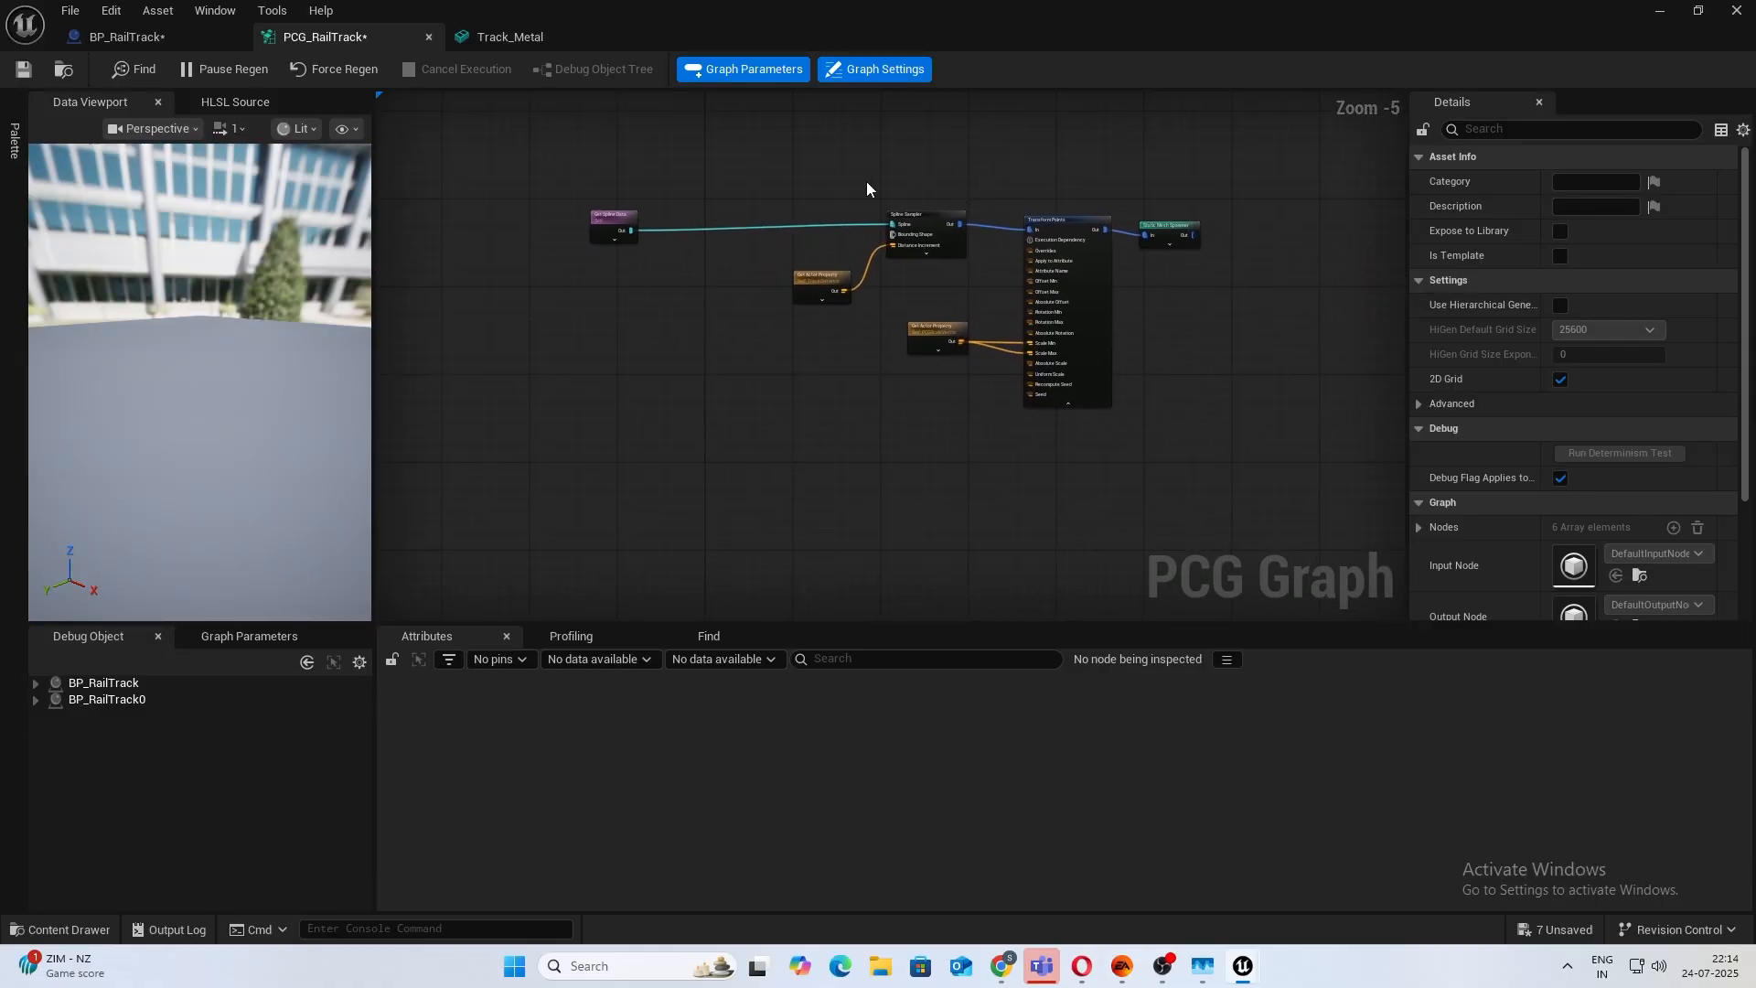
pyautogui.moveTo(805, 178); pyautogui.dragTo(1199, 385)
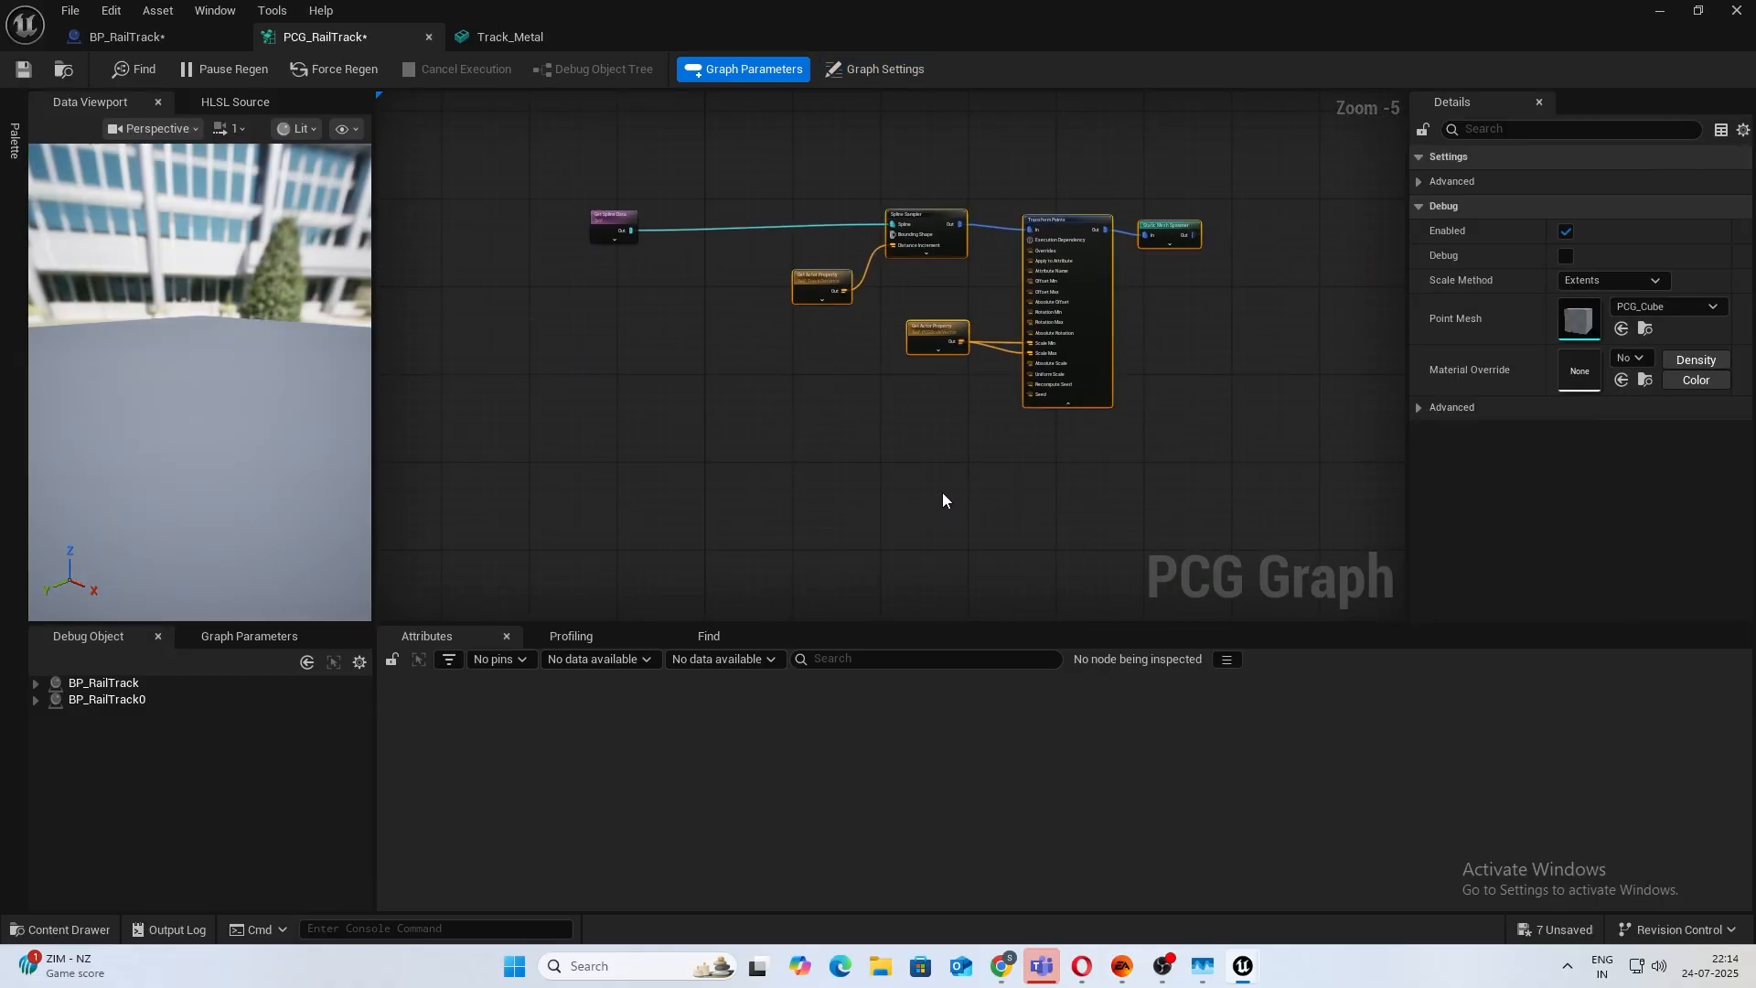
pyautogui.hotkey('ctrl', 'c')
pyautogui.hotkey('ctrl', 'v')
pyautogui.scroll(4, 915, 466)
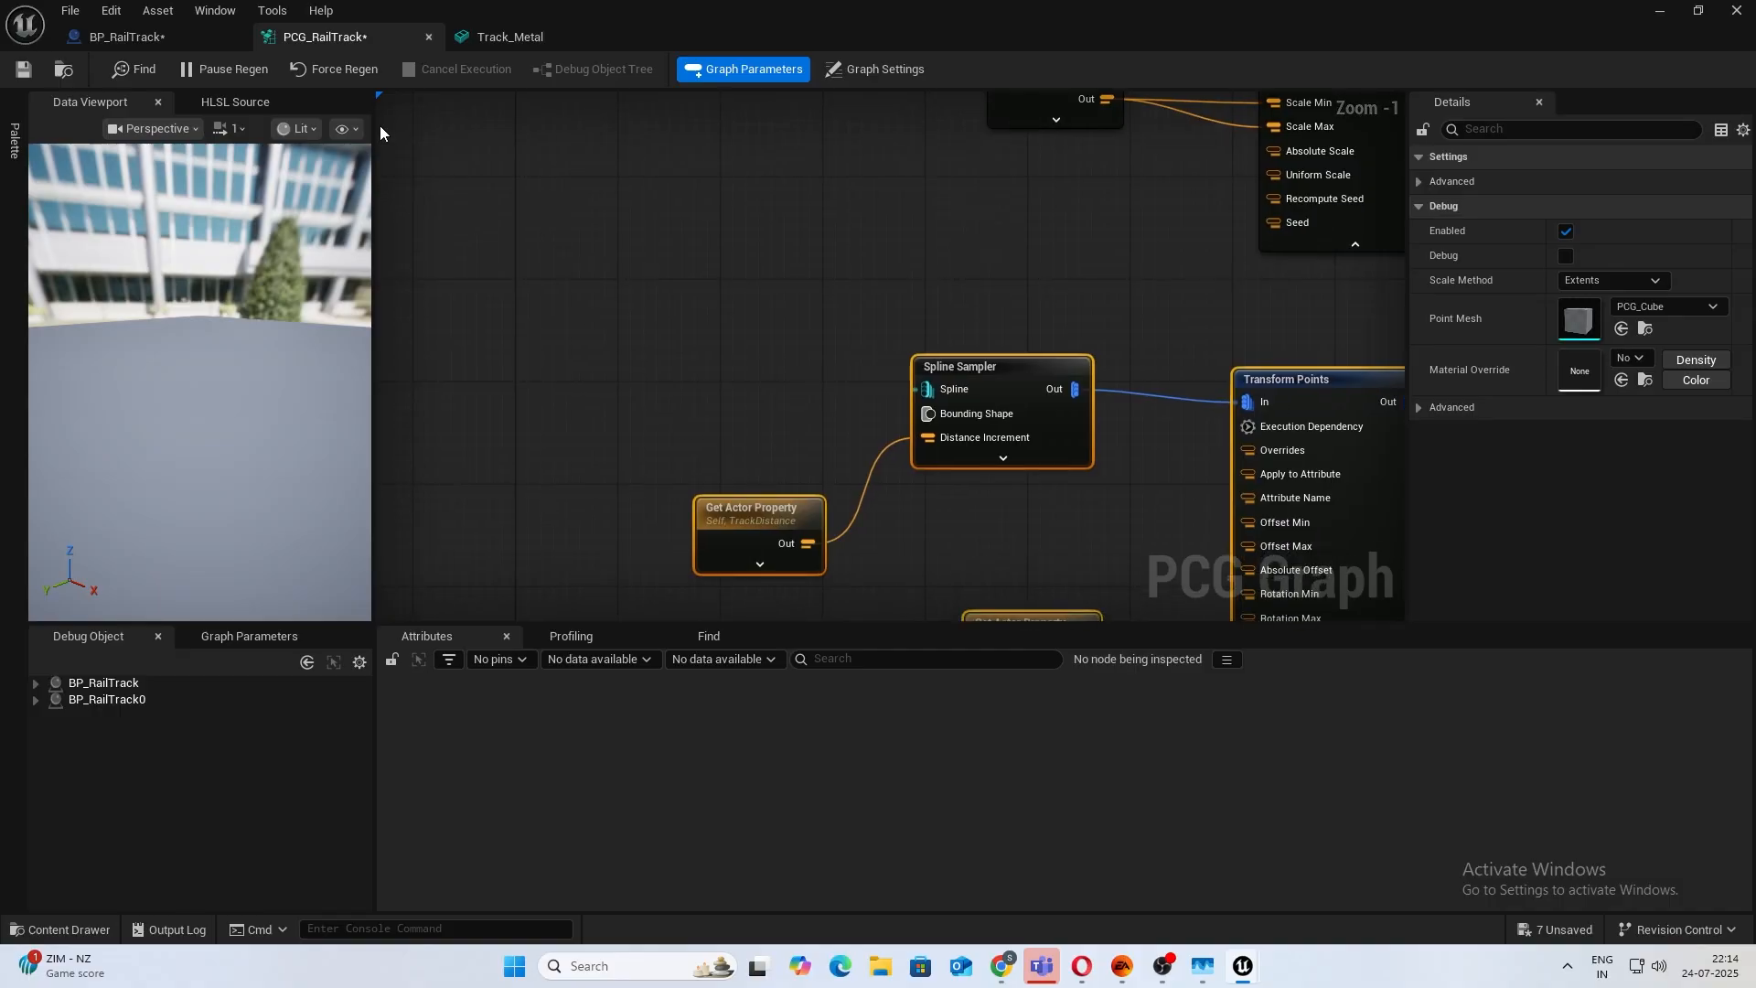
# Add an instance-editable float variable named RailingDistance to BP_RailTrack.
pyautogui.click(126, 36)
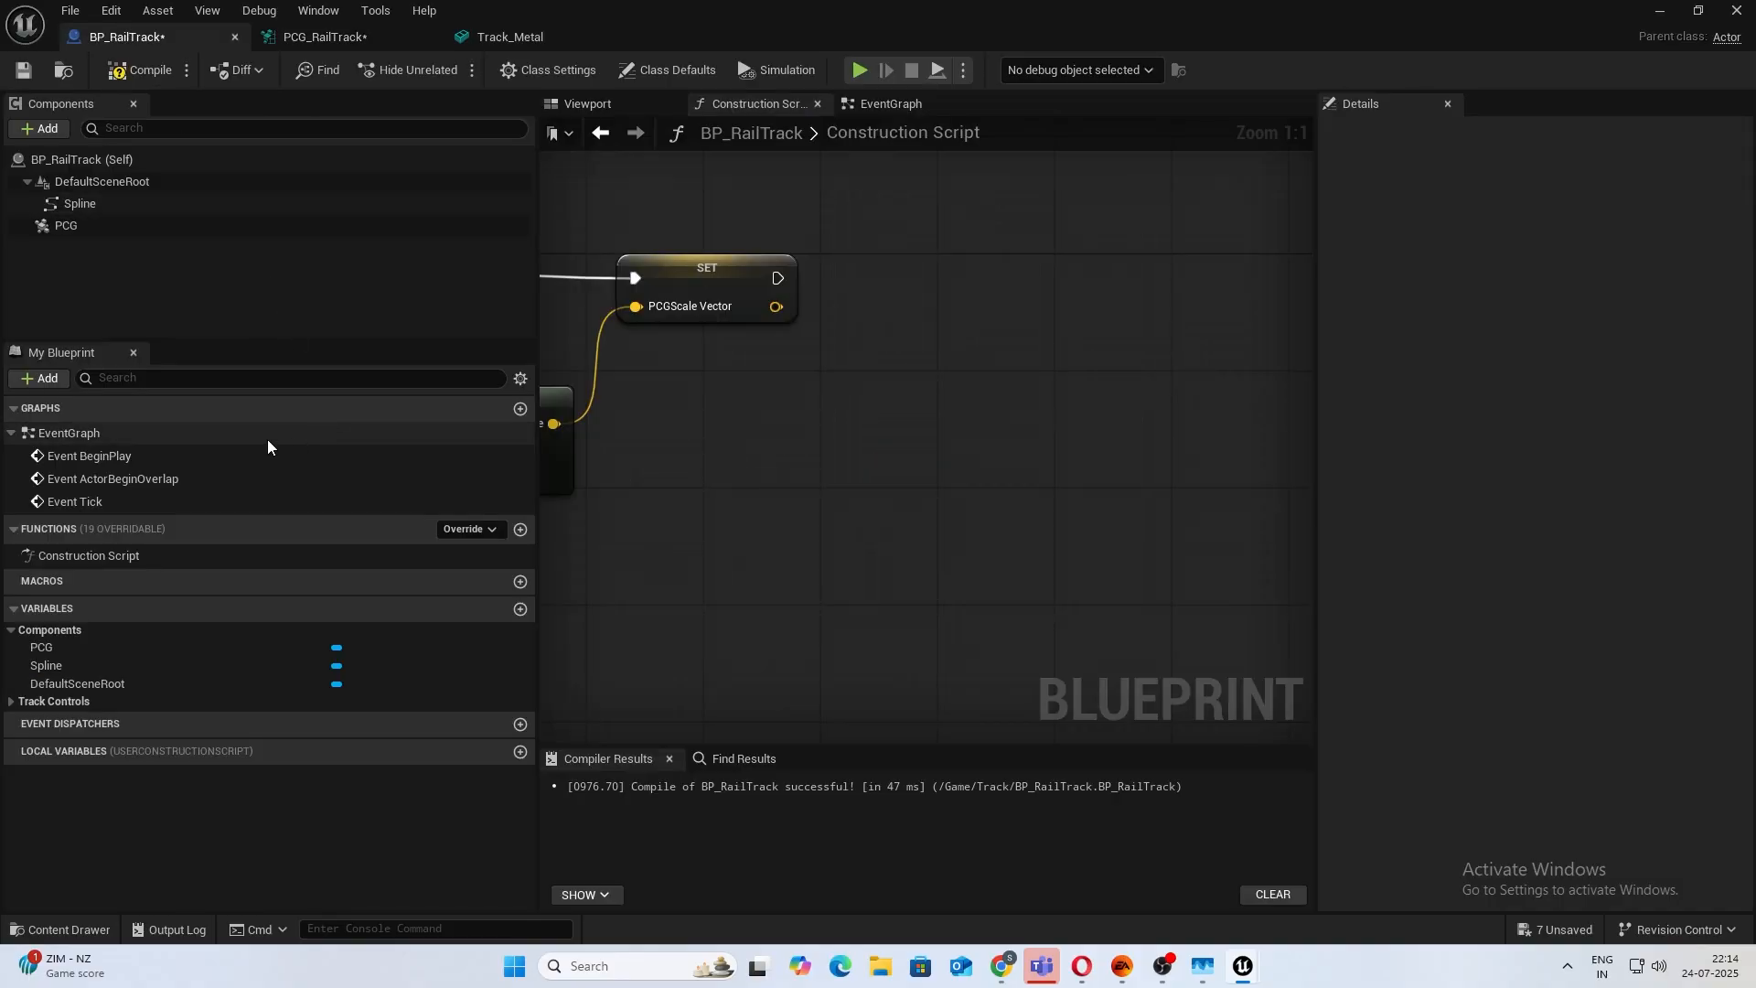
pyautogui.click(64, 702)
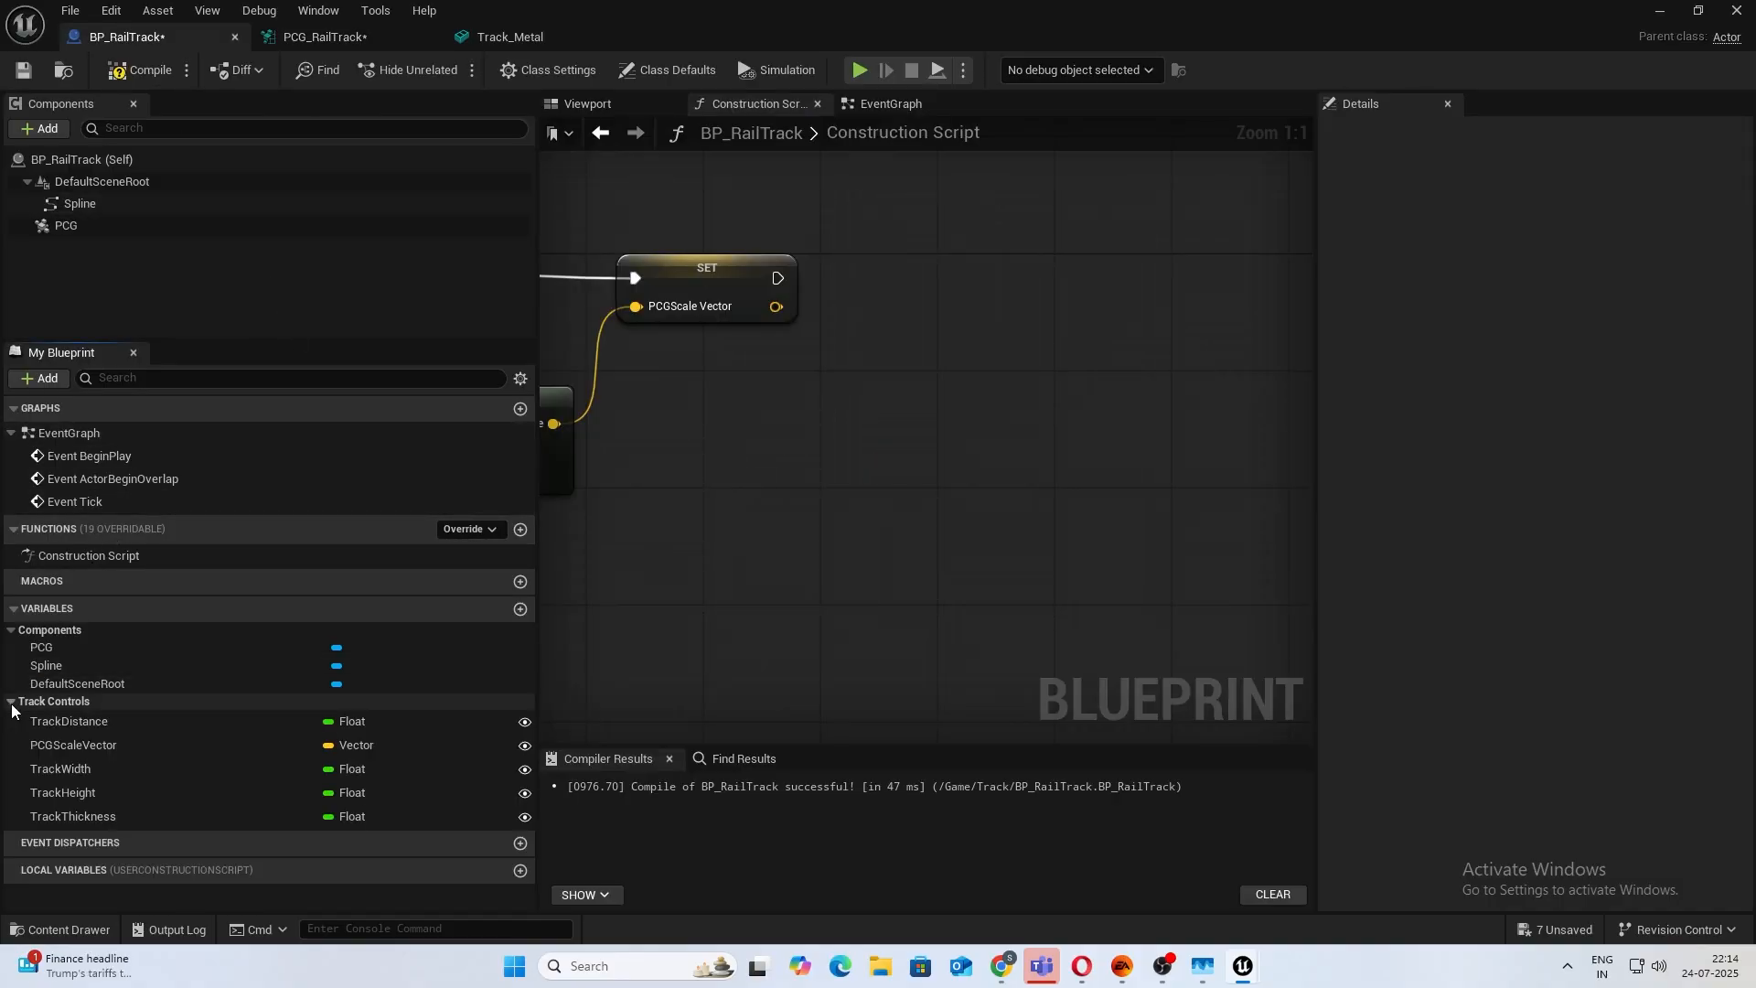
pyautogui.click(70, 702)
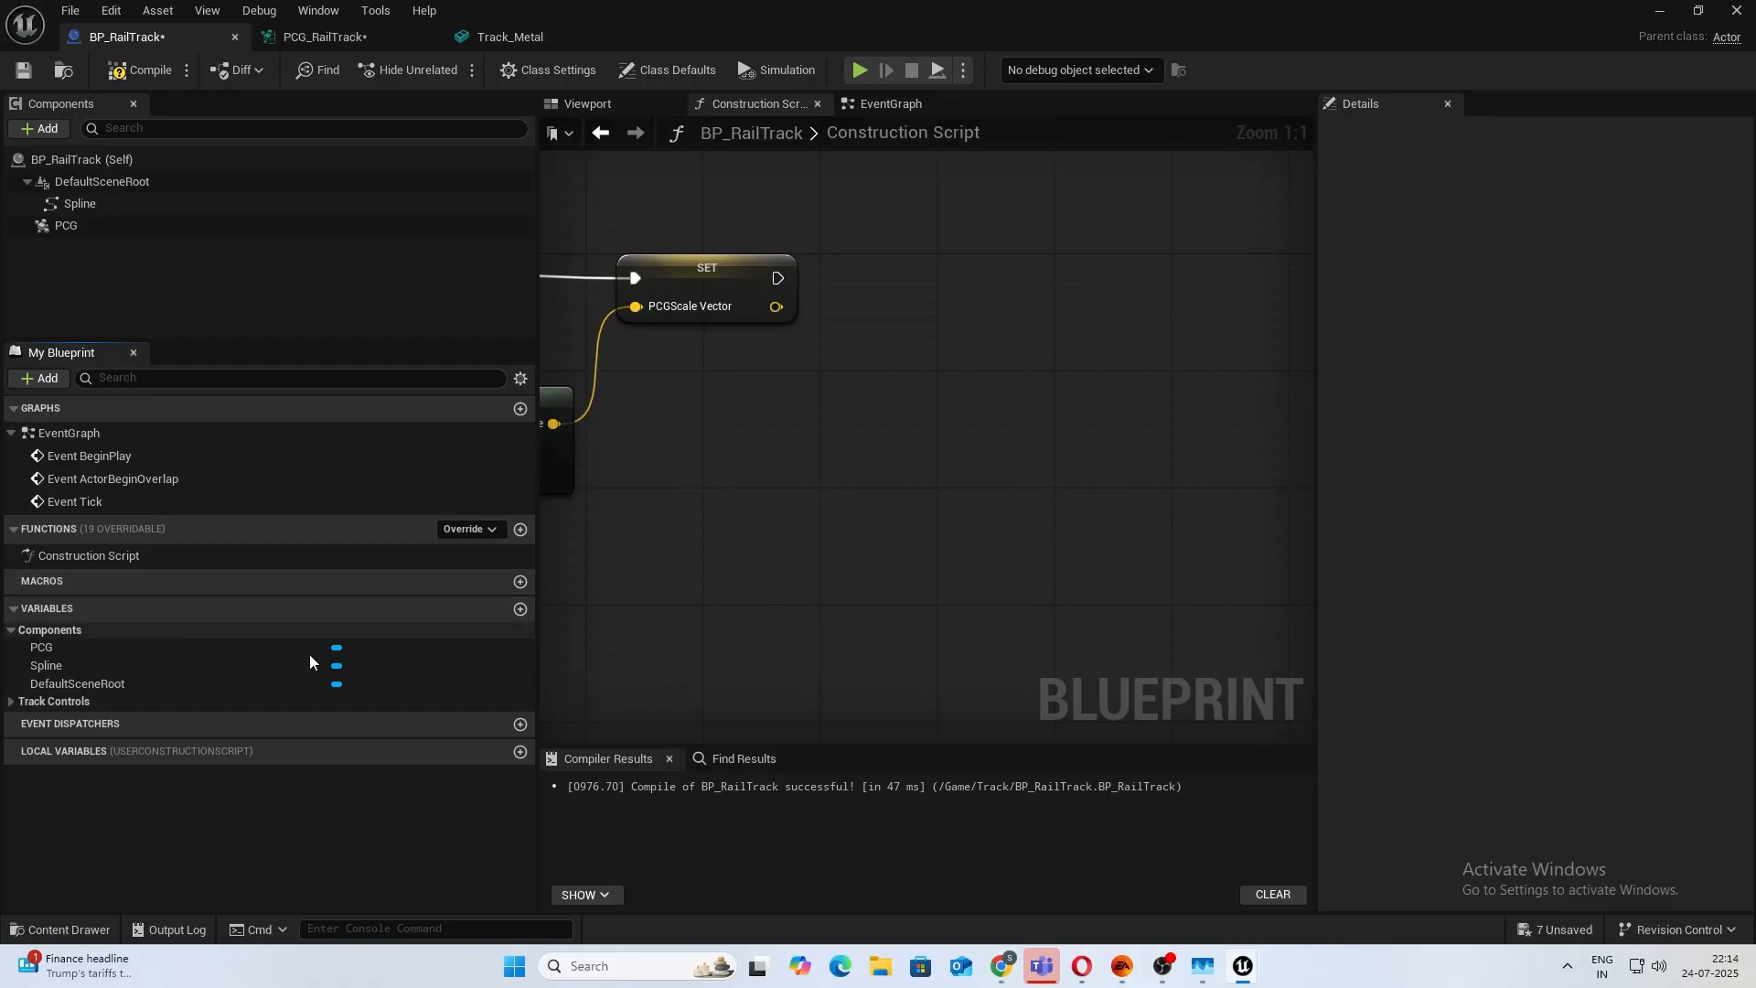
pyautogui.click(514, 619)
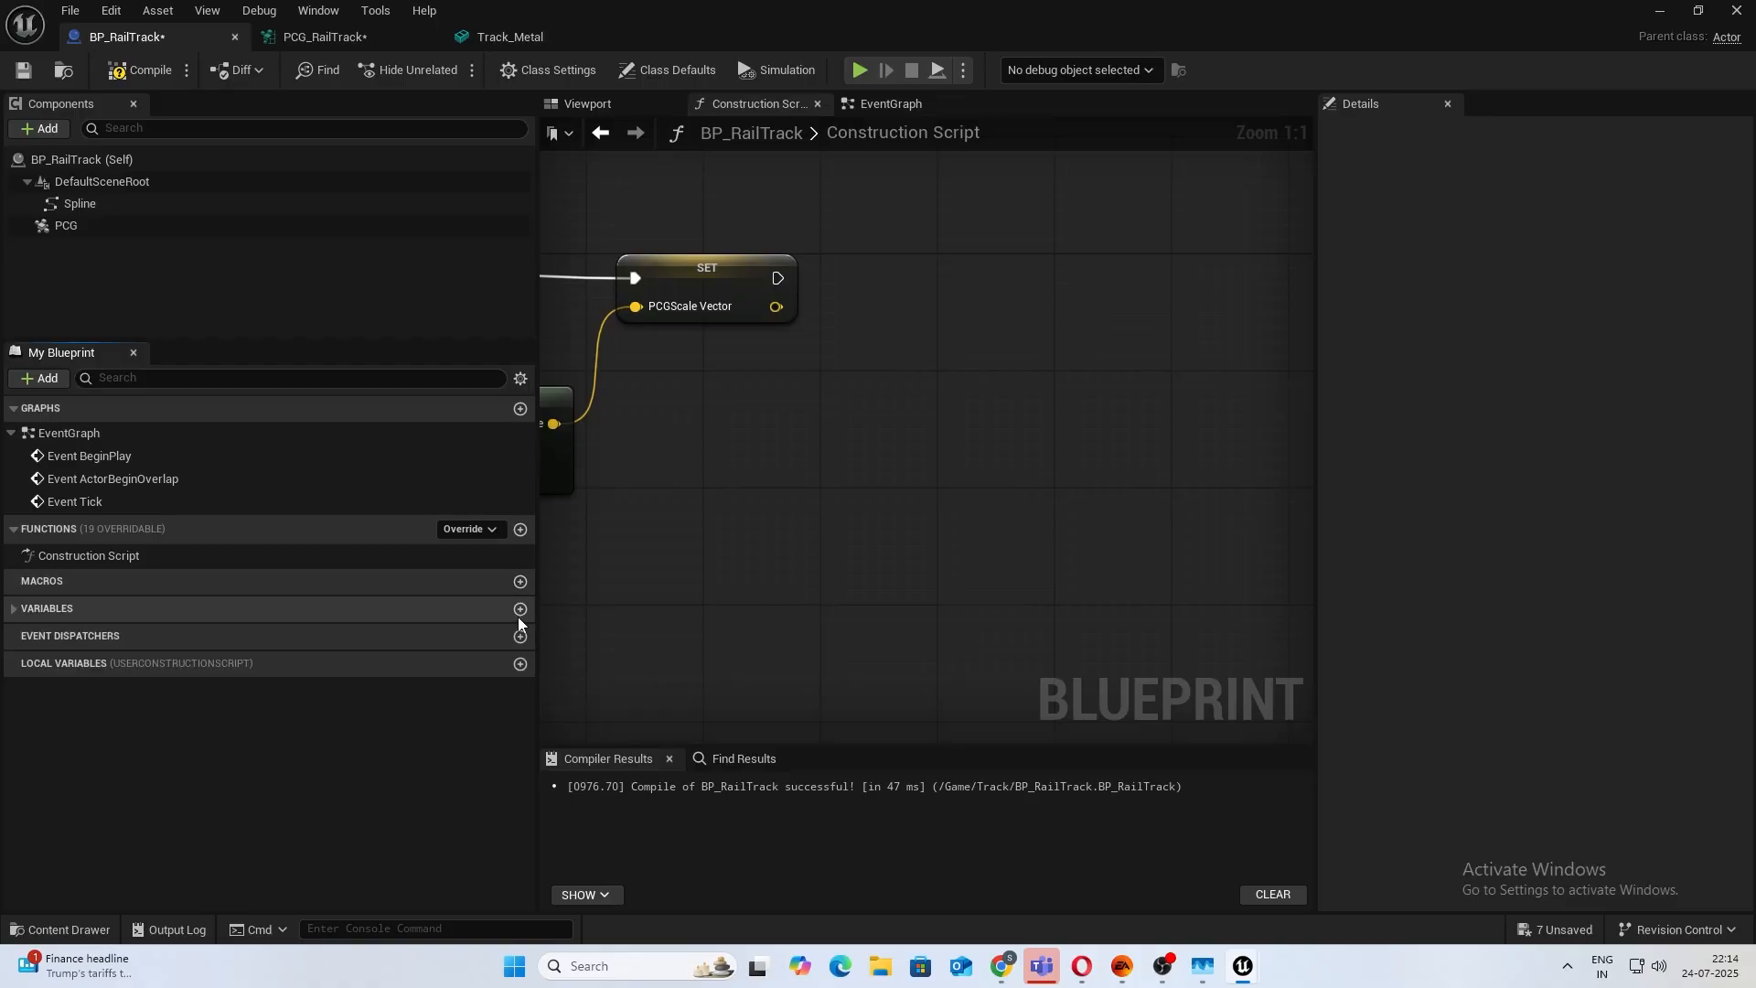
pyautogui.click(13, 609)
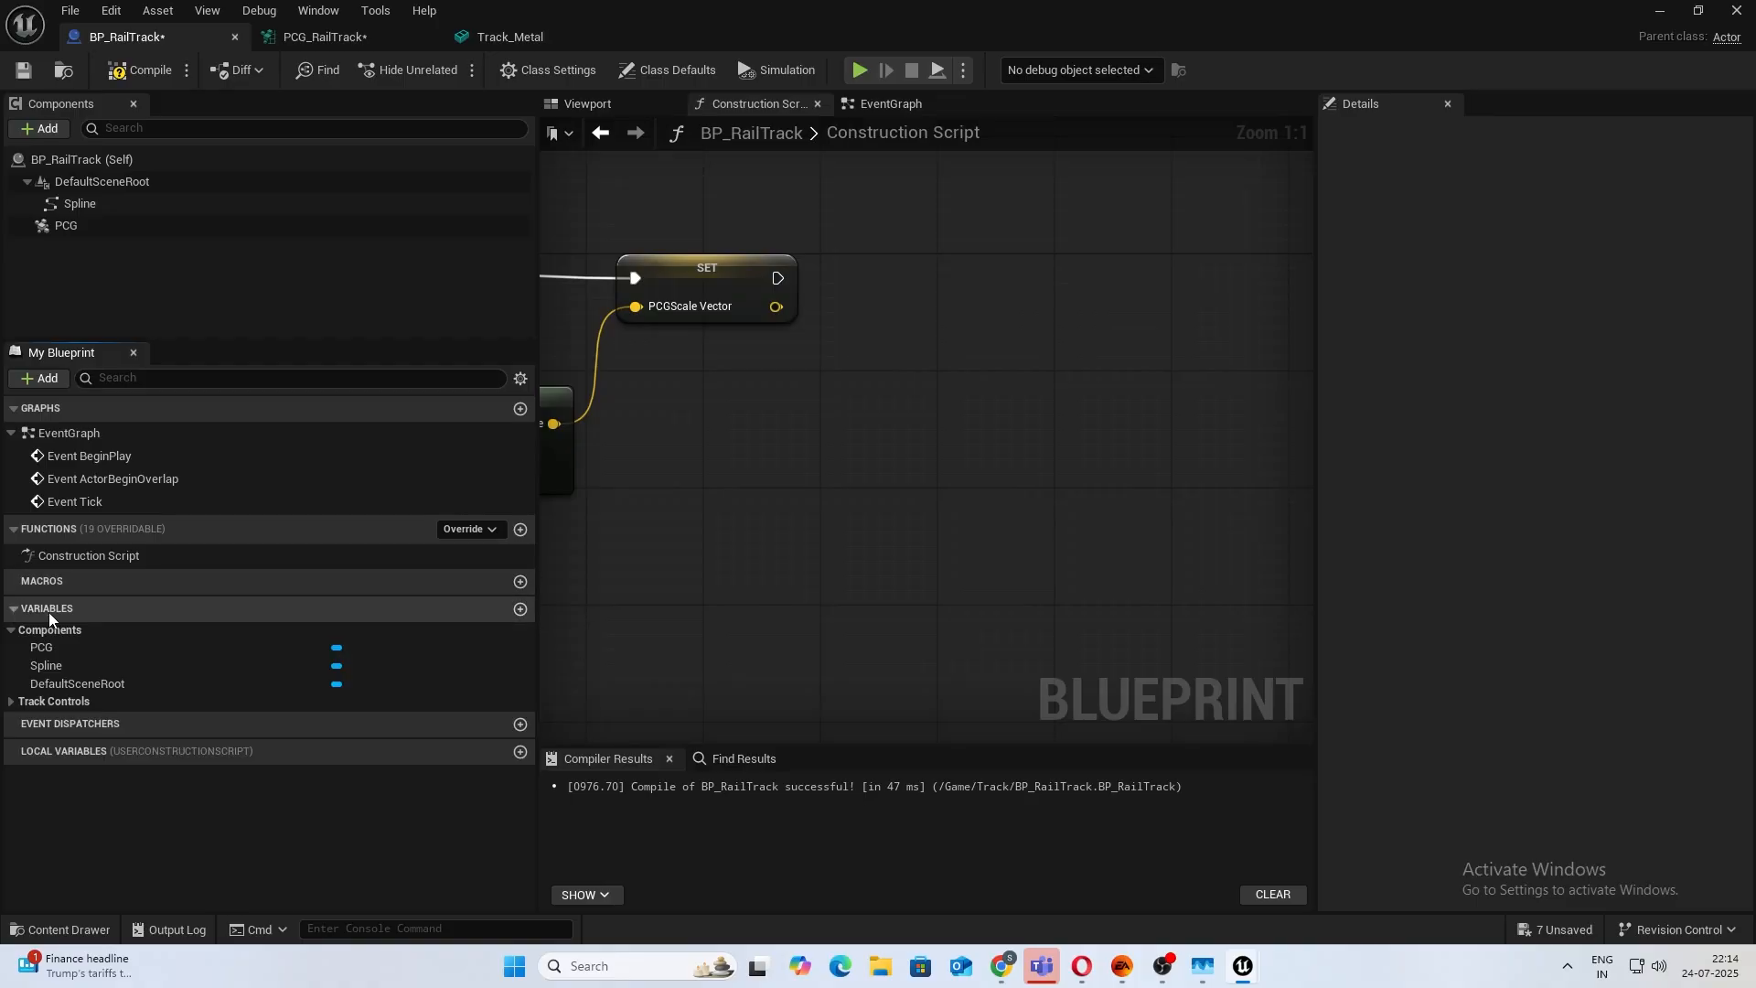
pyautogui.click(519, 610)
pyautogui.write('Rai')
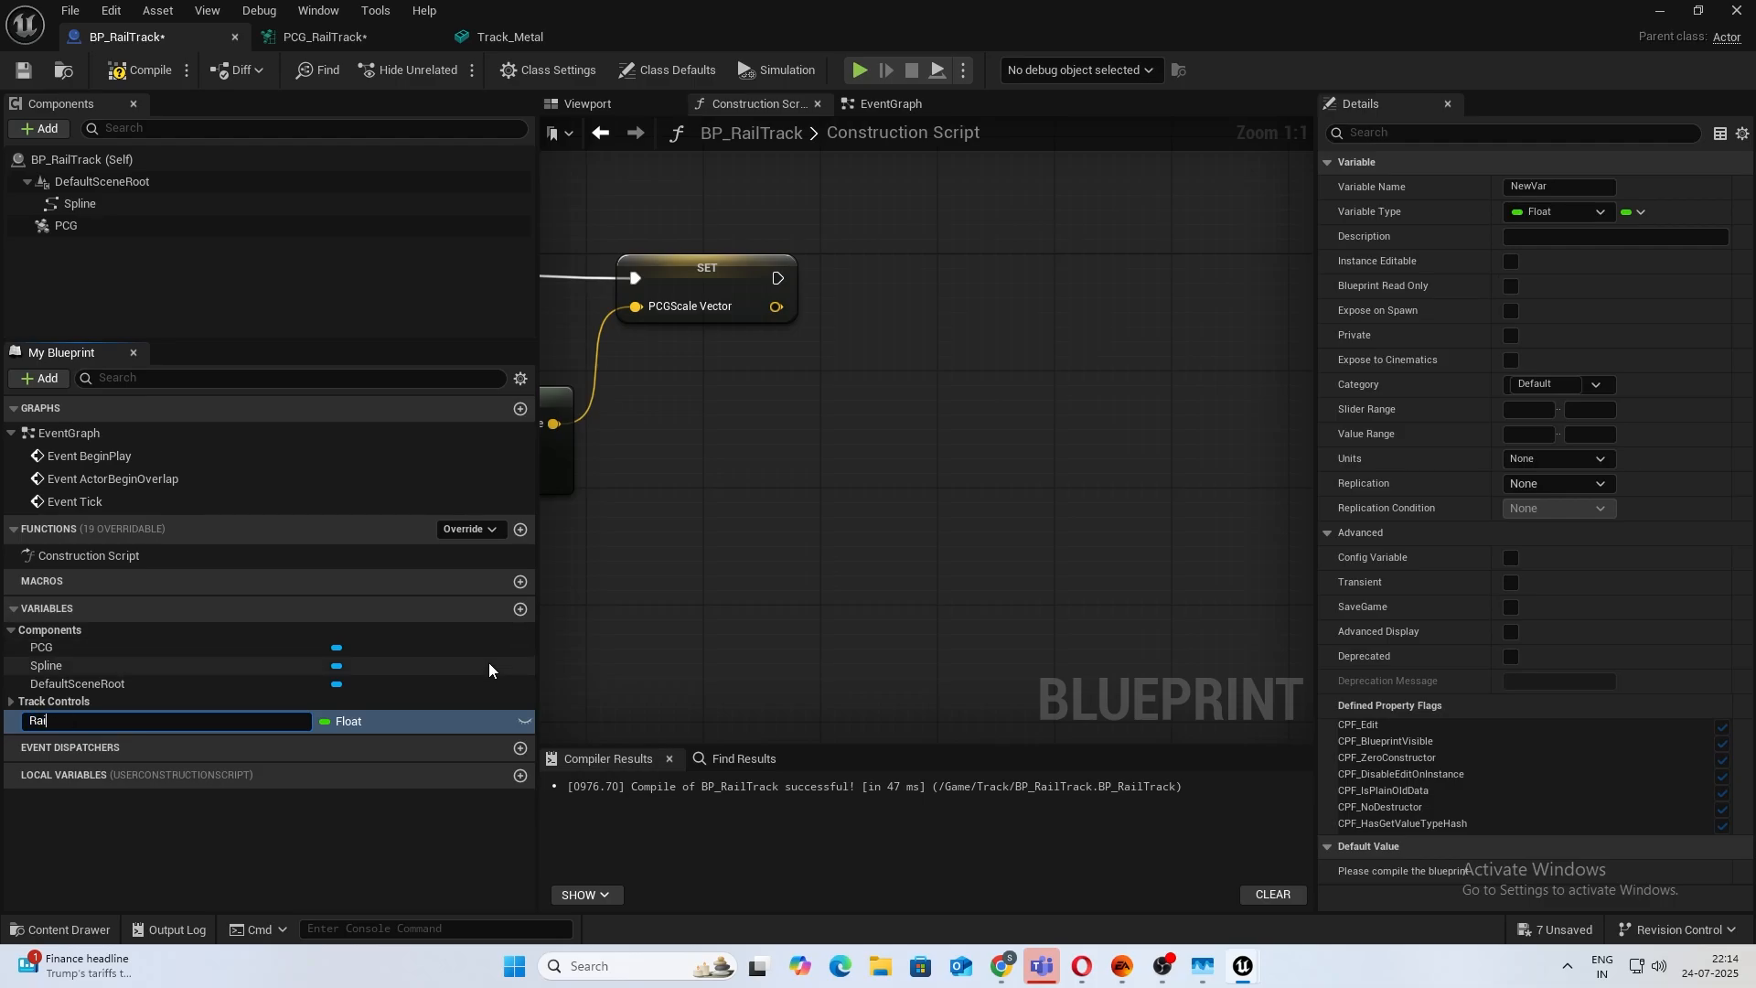
pyautogui.write('lingDistance')
pyautogui.press('Return')
pyautogui.click(524, 720)
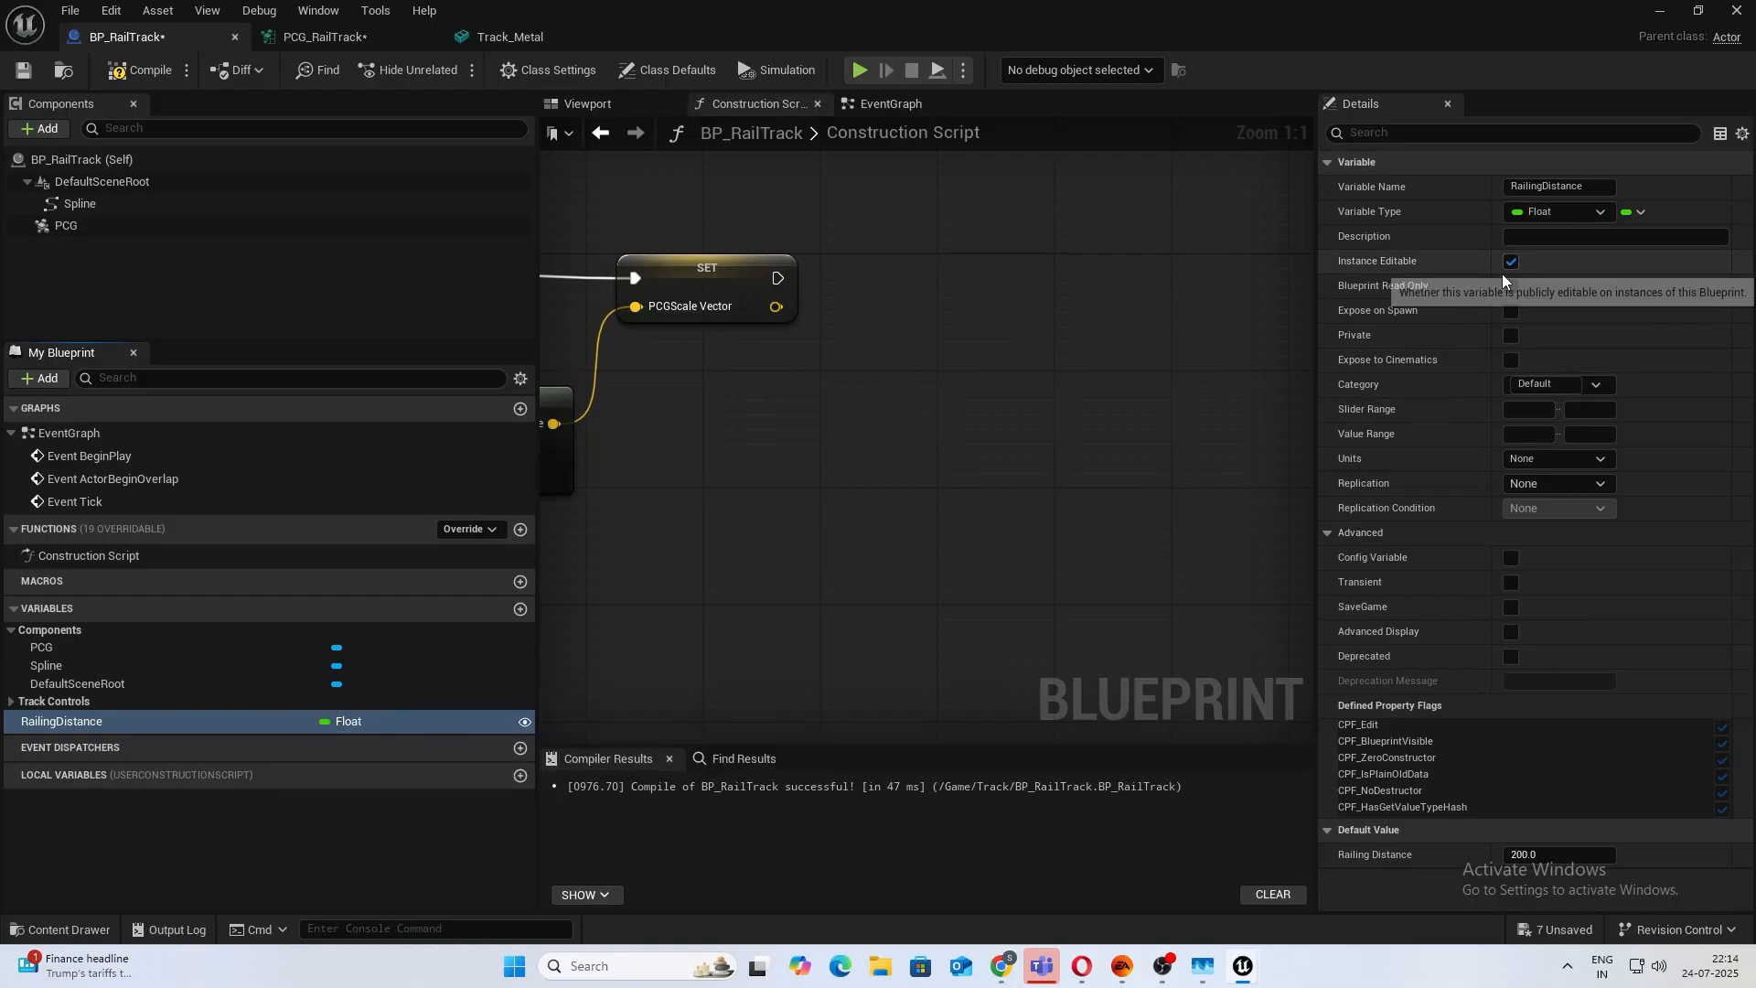
# Put the RailingDistance variable in a new category named RailingControls and compile the blueprint.
pyautogui.click(1545, 383)
pyautogui.write('R')
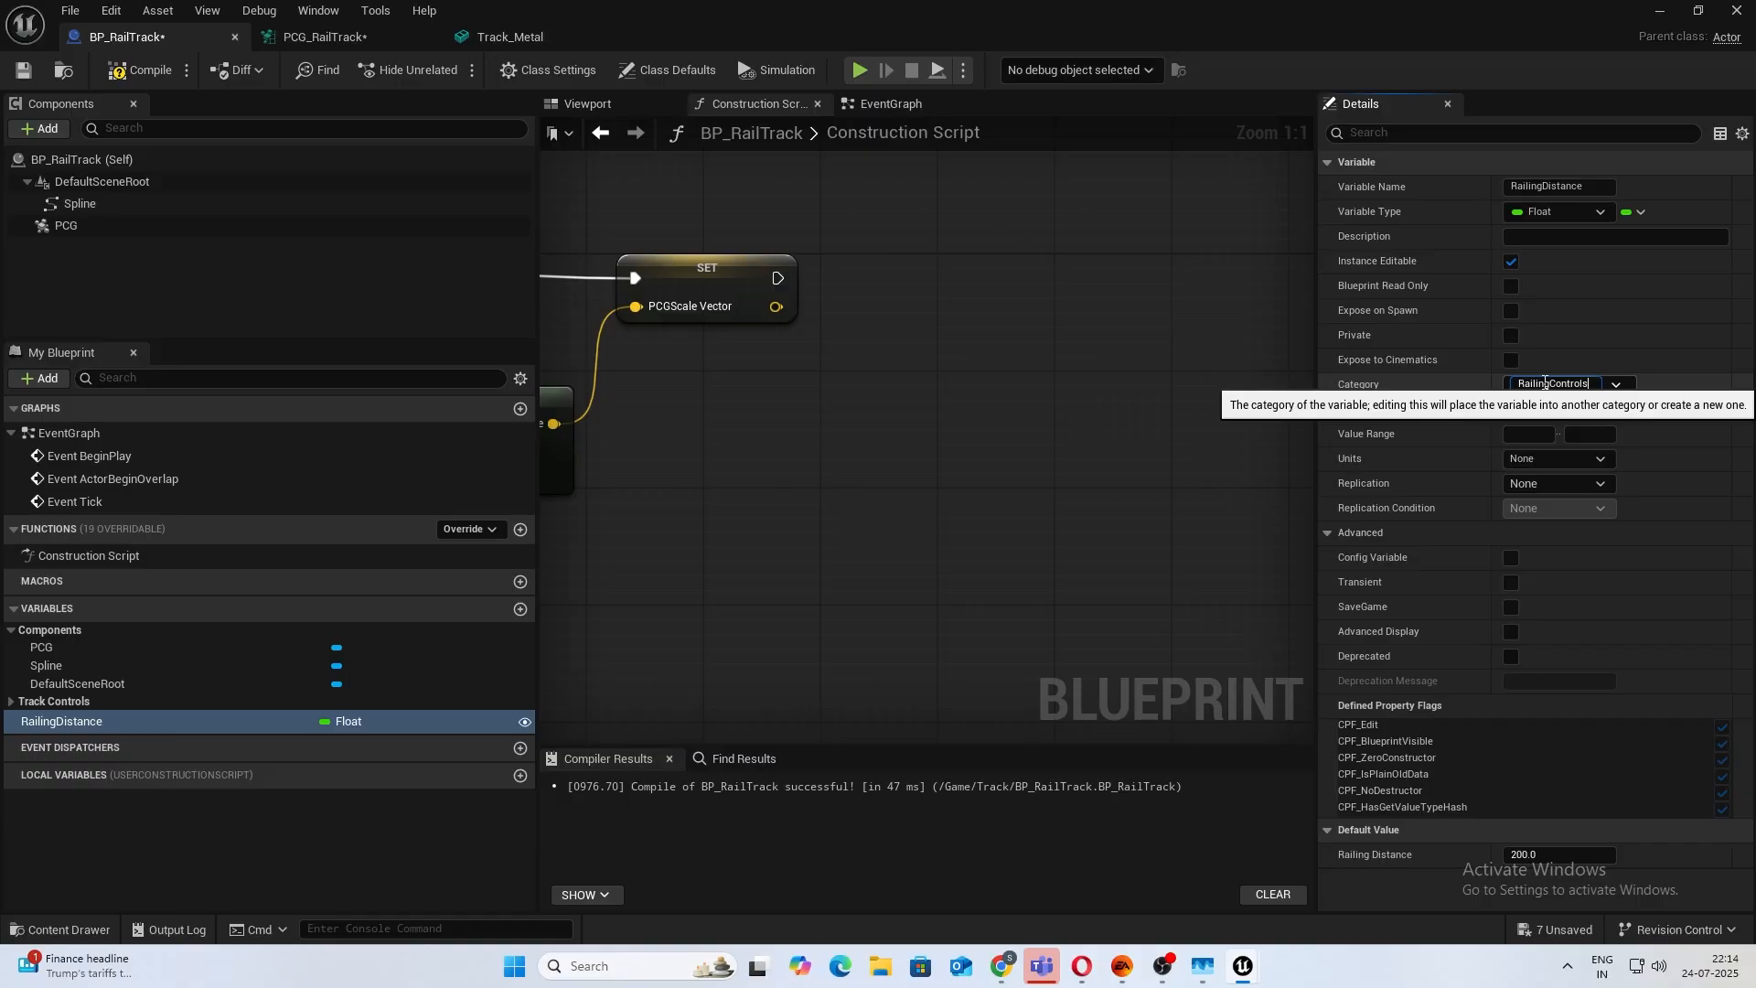
pyautogui.write('ailingControls')
pyautogui.press('Return')
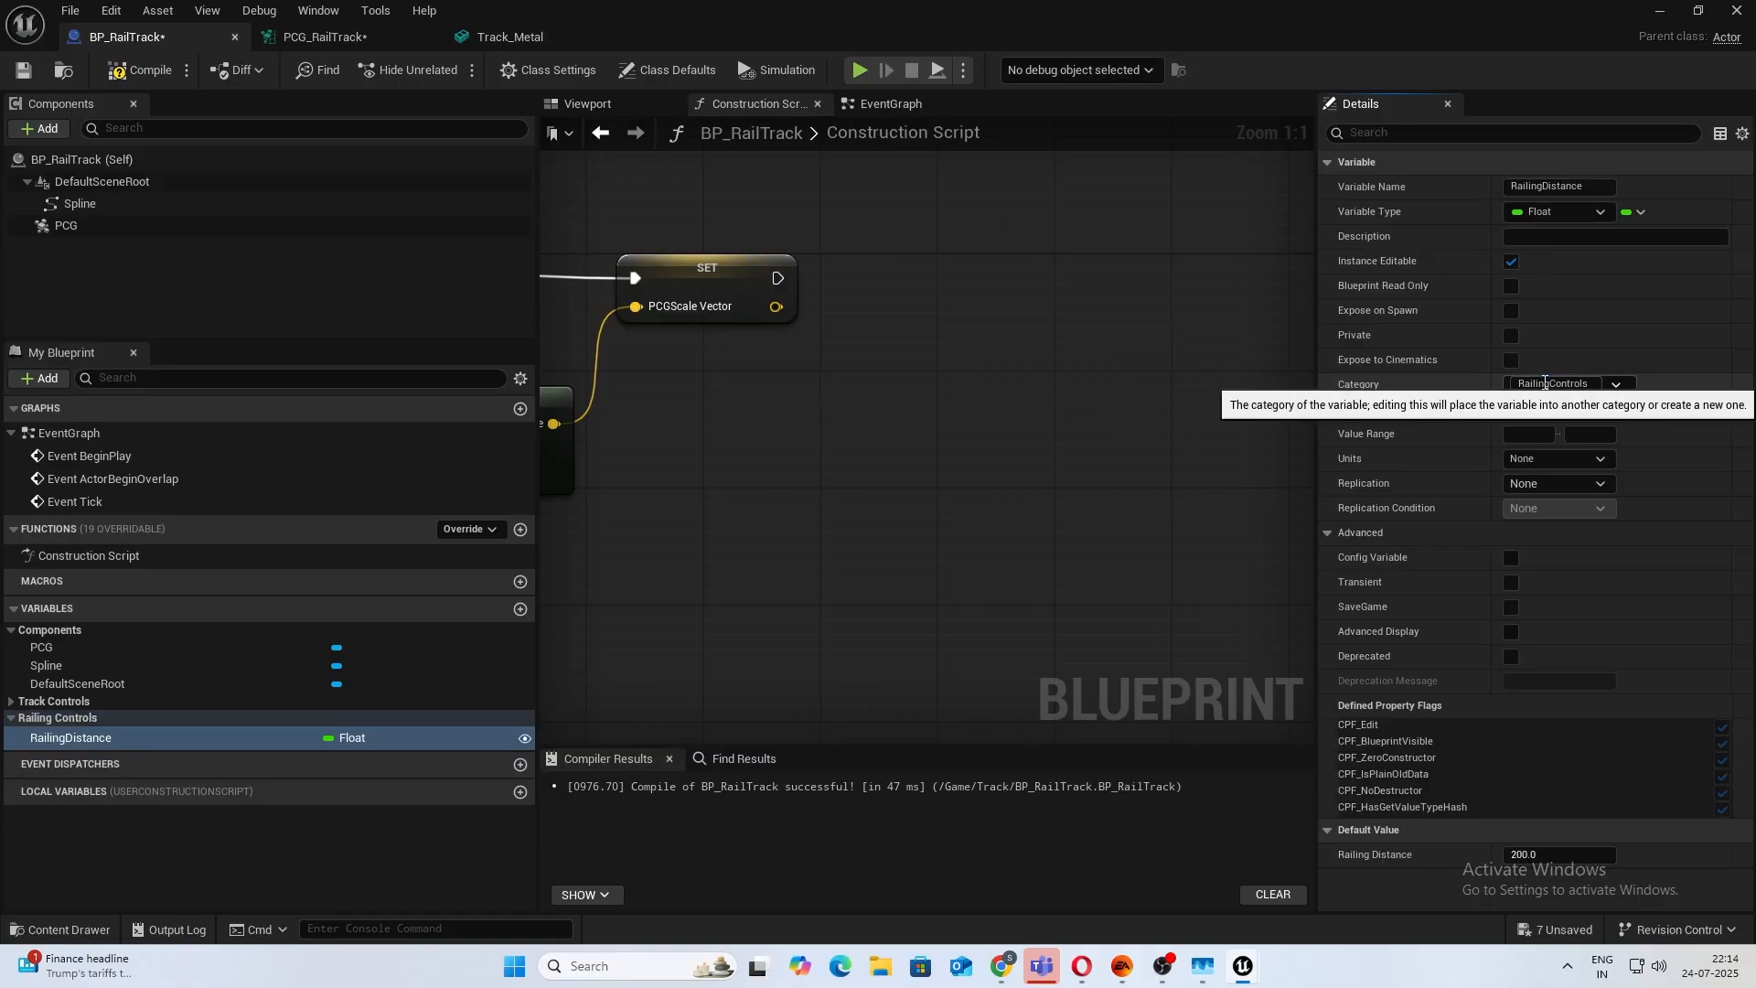
pyautogui.click(134, 71)
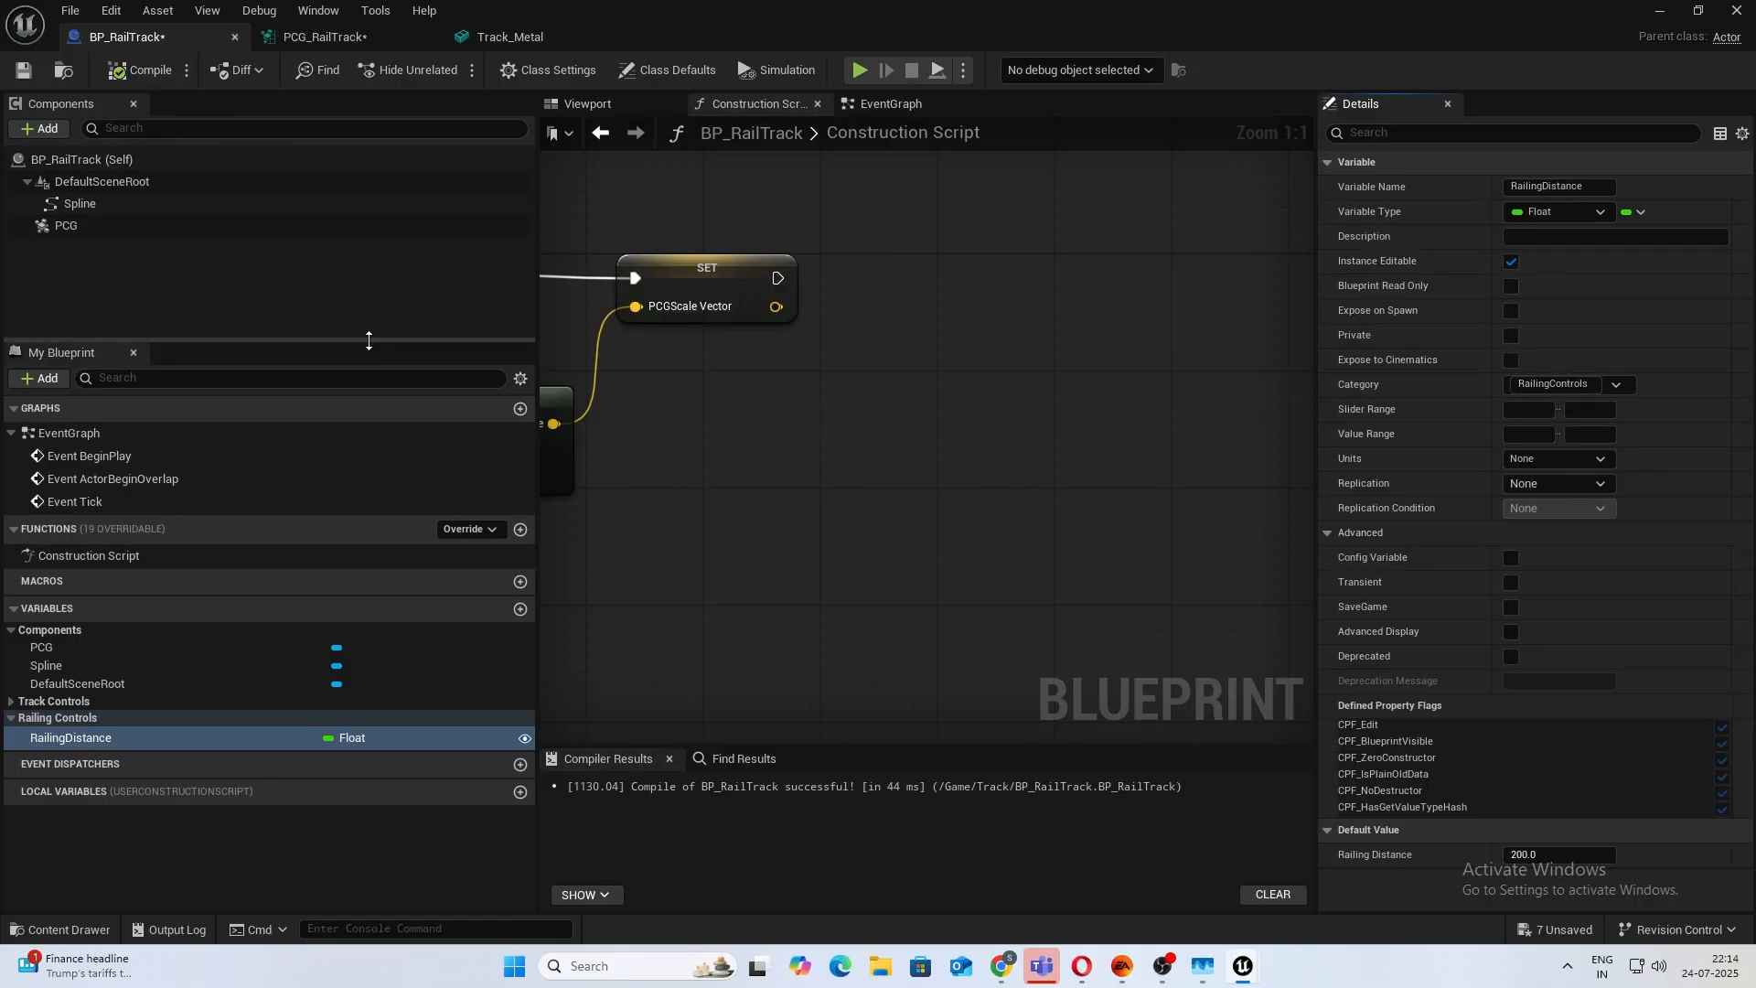
# In PCG_RailTrack, set the property name of the copied Get Actor Property node feeding Distance Increment to RailingDistance.
pyautogui.click(377, 36)
pyautogui.moveTo(860, 441); pyautogui.dragTo(745, 336, button='right')
pyautogui.click(615, 385)
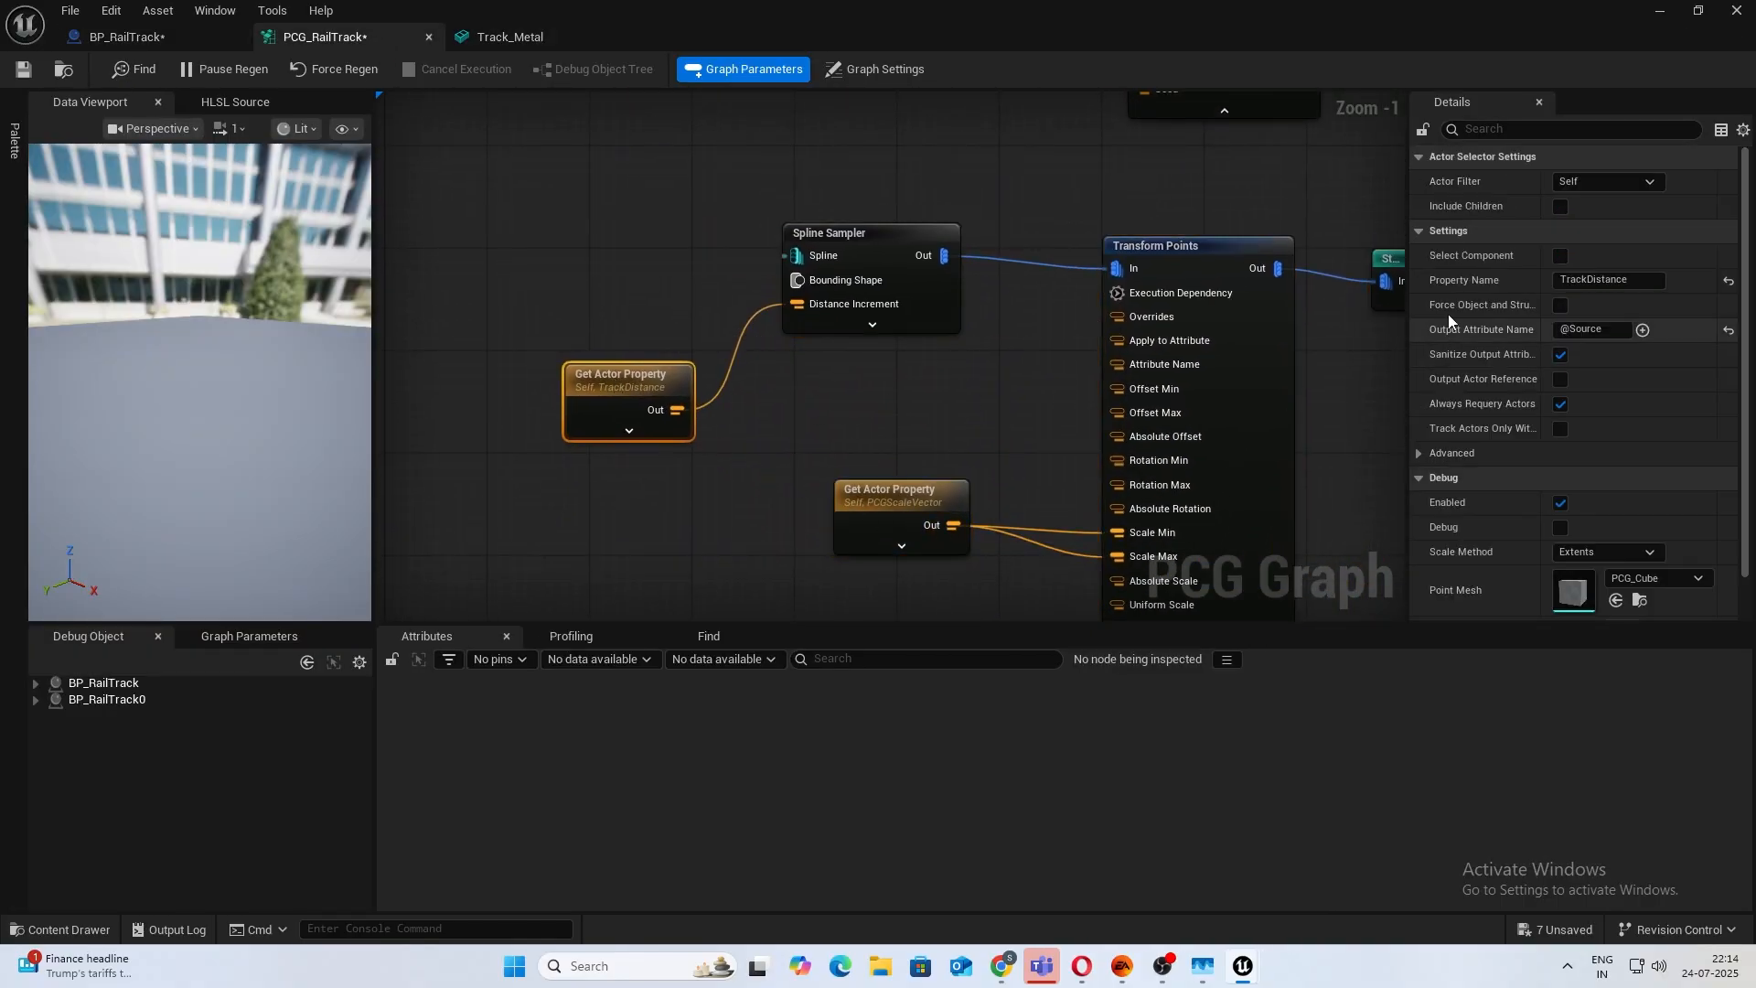
pyautogui.click(1608, 279)
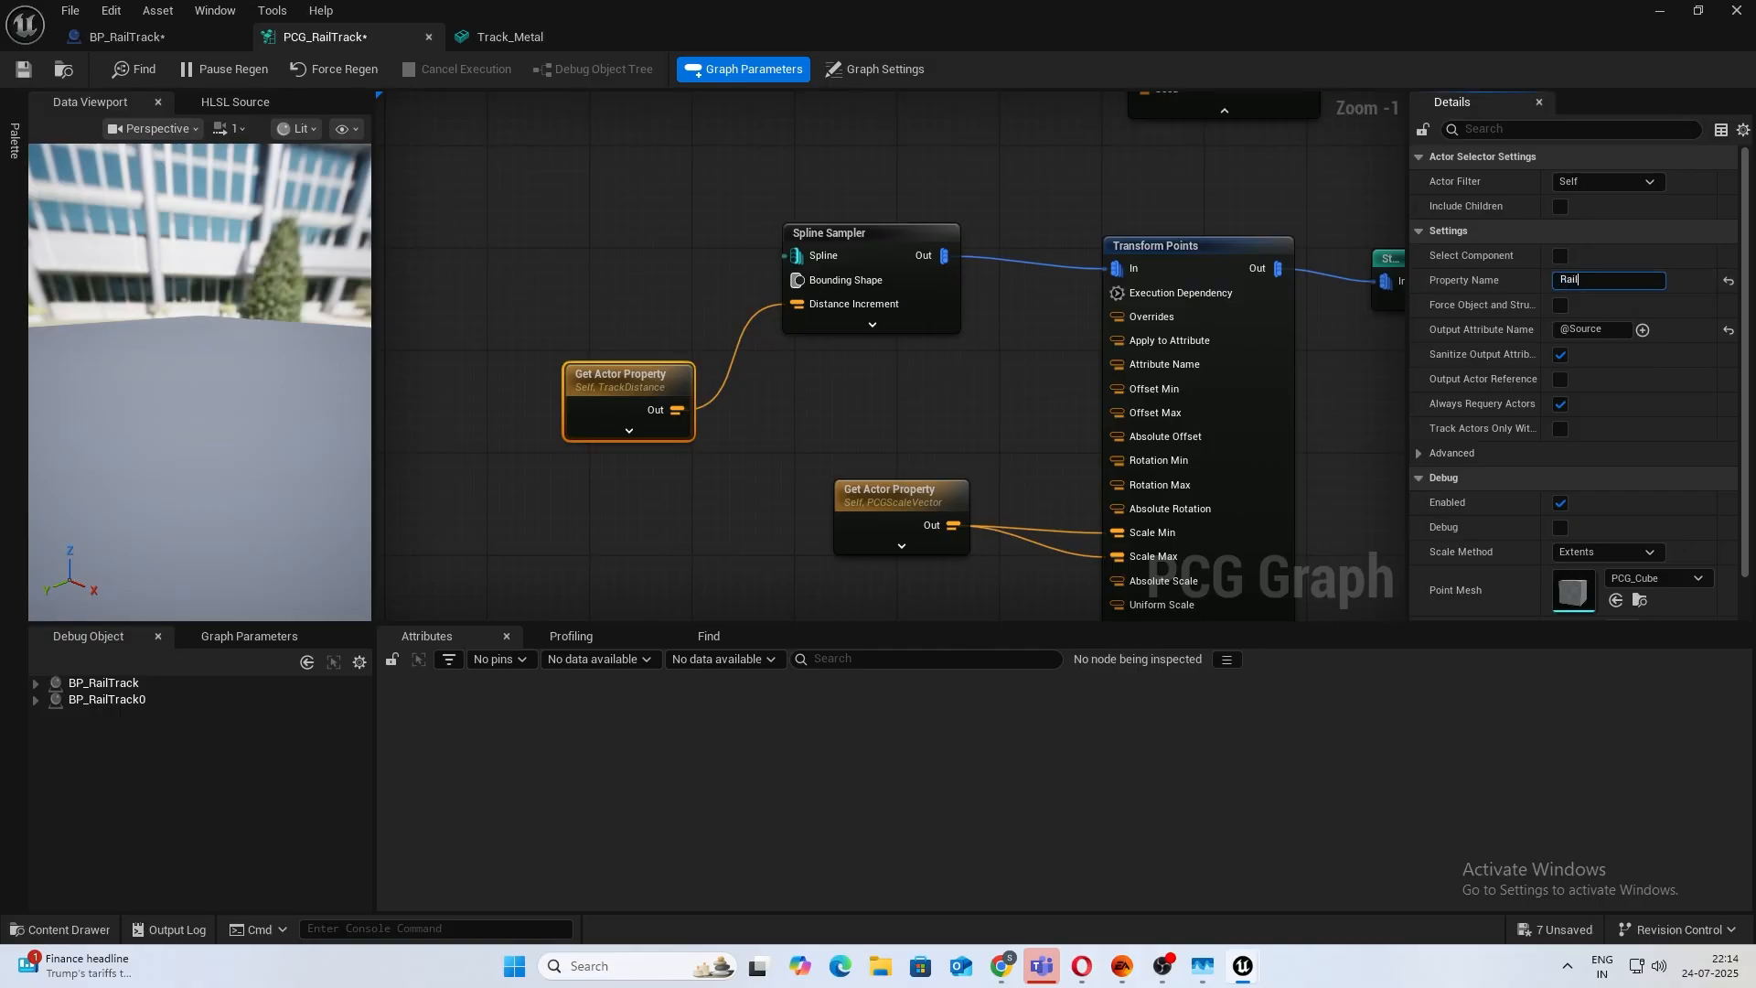
pyautogui.write('RailingDistance')
pyautogui.press('Return')
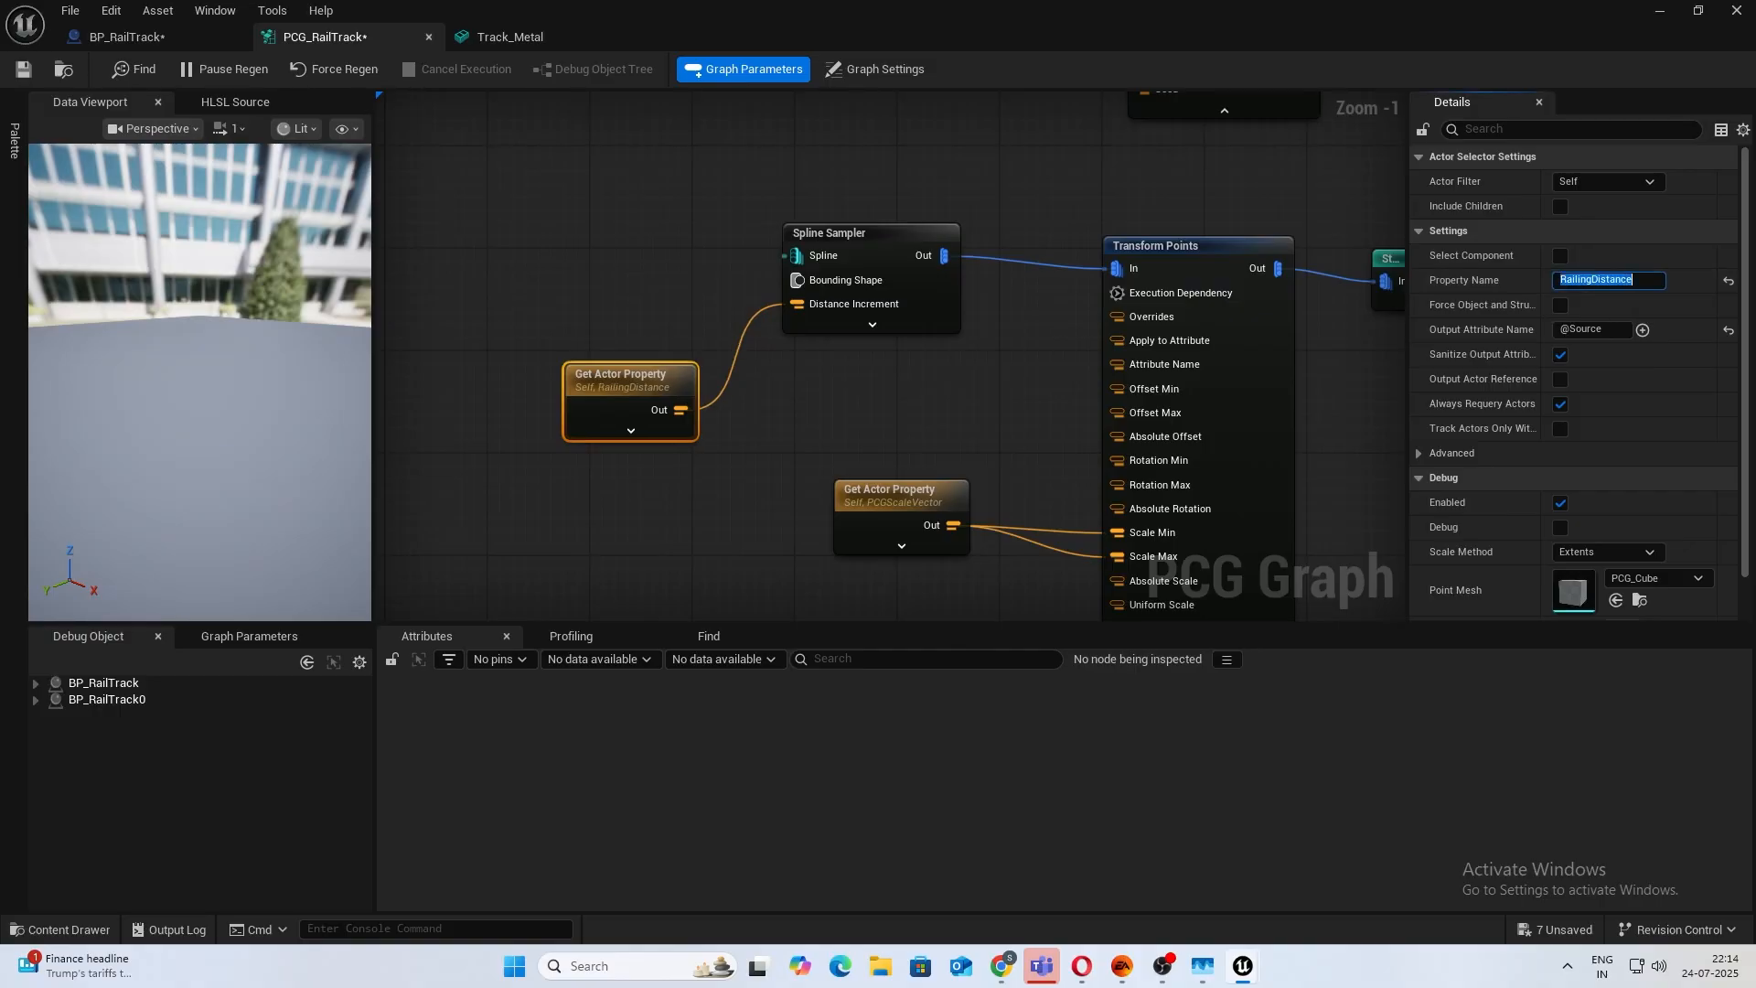
# Disconnect the PCGScaleVector property from Scale Min and Scale Max on the copied Transform Points node.
pyautogui.click(1083, 529)
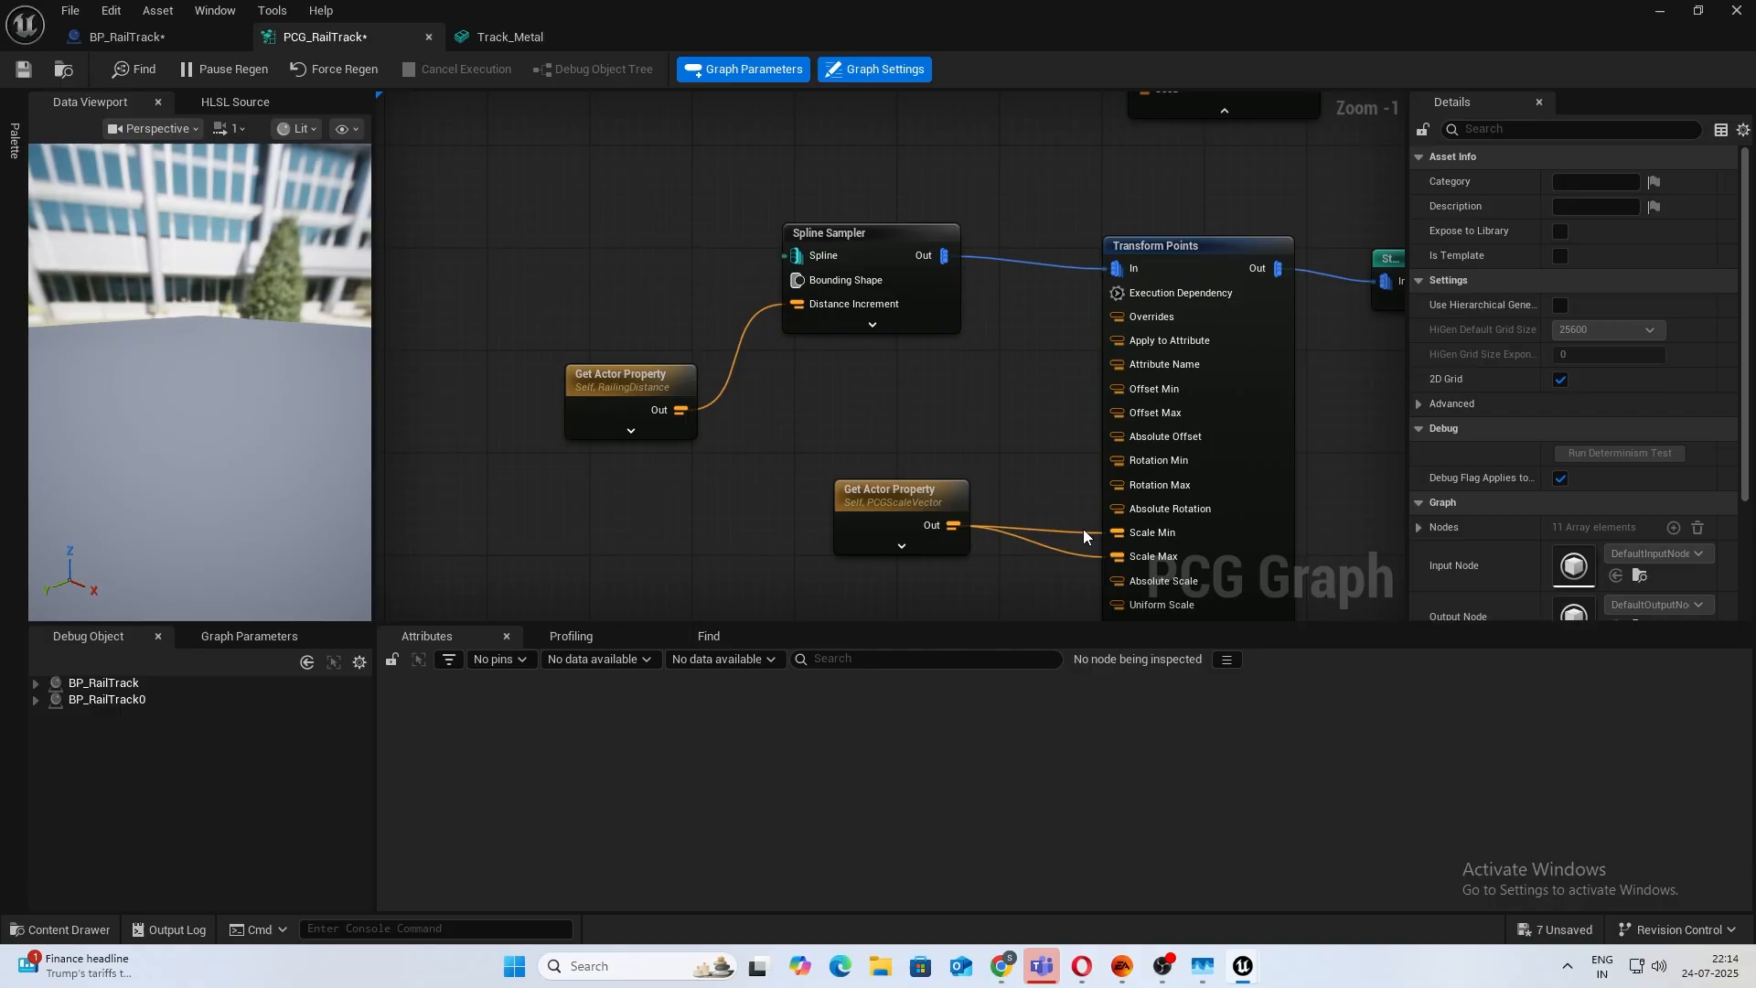
pyautogui.keyDown('alt'); pyautogui.click(1083, 532); pyautogui.keyUp('alt')
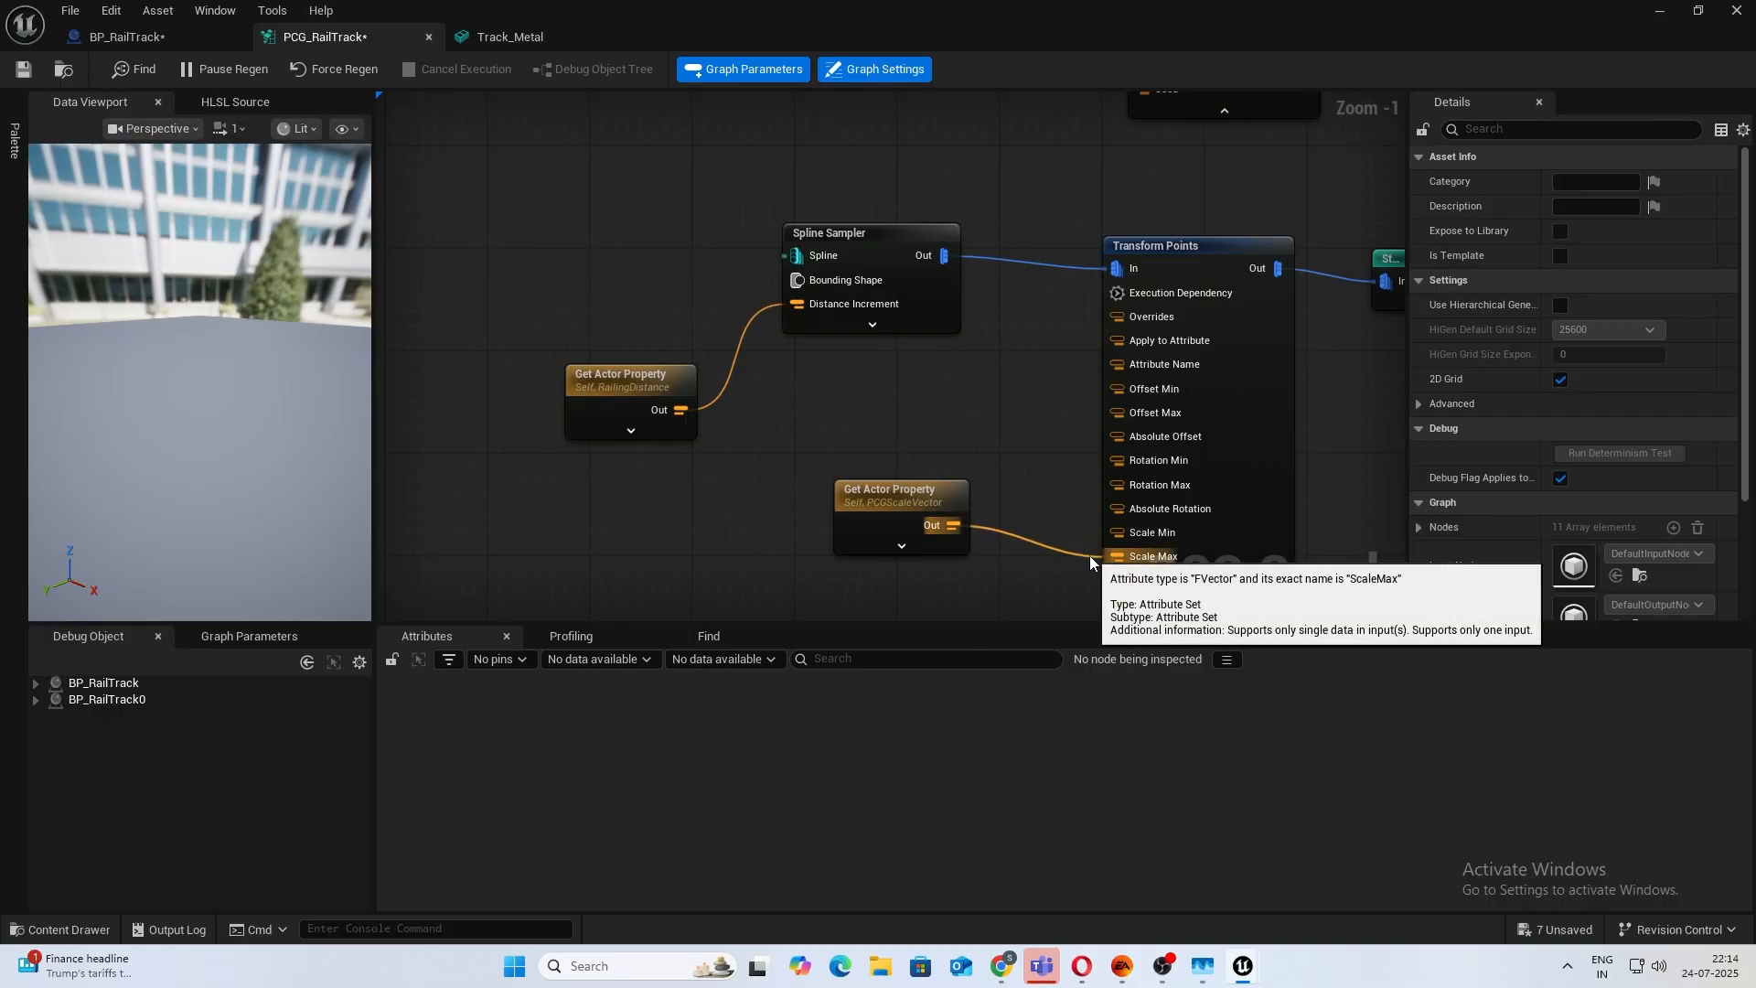
pyautogui.keyDown('alt'); pyautogui.click(1089, 556); pyautogui.keyUp('alt')
# Connect the Get Spline Data output to the copied Spline Sampler's Spline input and check the track in the level.
pyautogui.moveTo(806, 109); pyautogui.dragTo(913, 460, button='right')
pyautogui.moveTo(810, 197); pyautogui.dragTo(896, 228)
pyautogui.moveTo(851, 236); pyautogui.dragTo(576, 618, button='right')
pyautogui.scroll(-2, 599, 481)
pyautogui.moveTo(774, 466); pyautogui.dragTo(1094, 279, button='right')
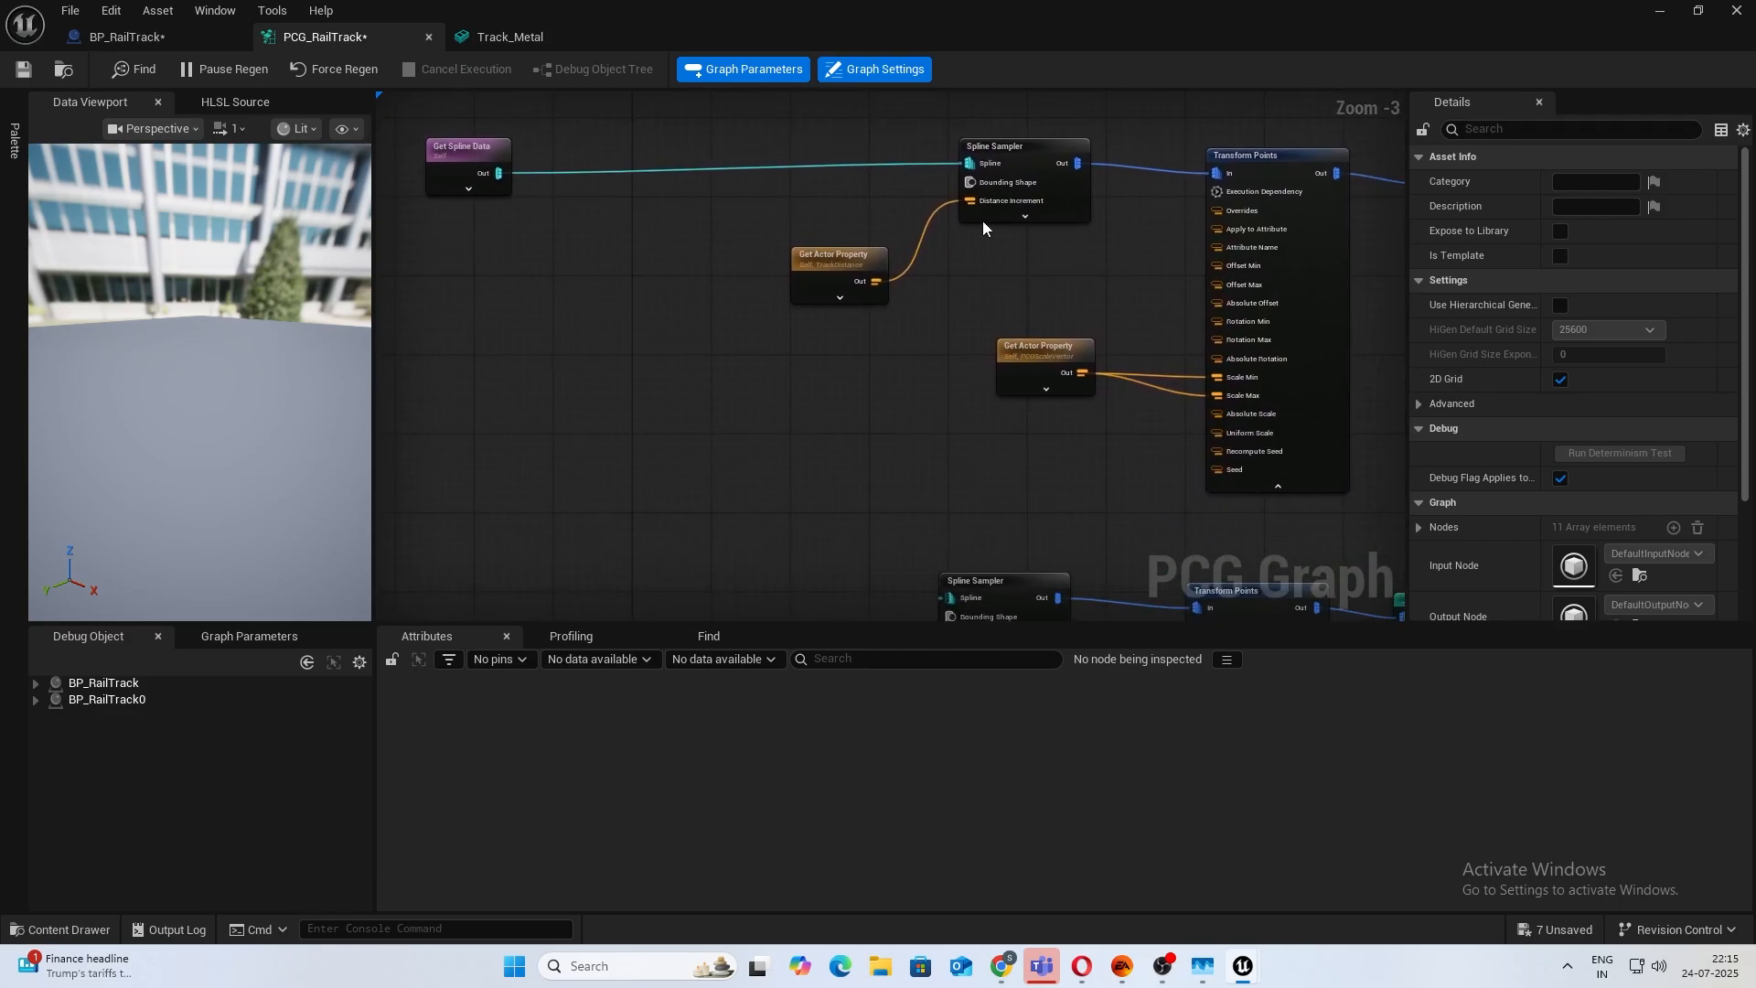
pyautogui.moveTo(494, 173); pyautogui.dragTo(950, 471)
pyautogui.moveTo(889, 259); pyautogui.dragTo(916, 317, button='right')
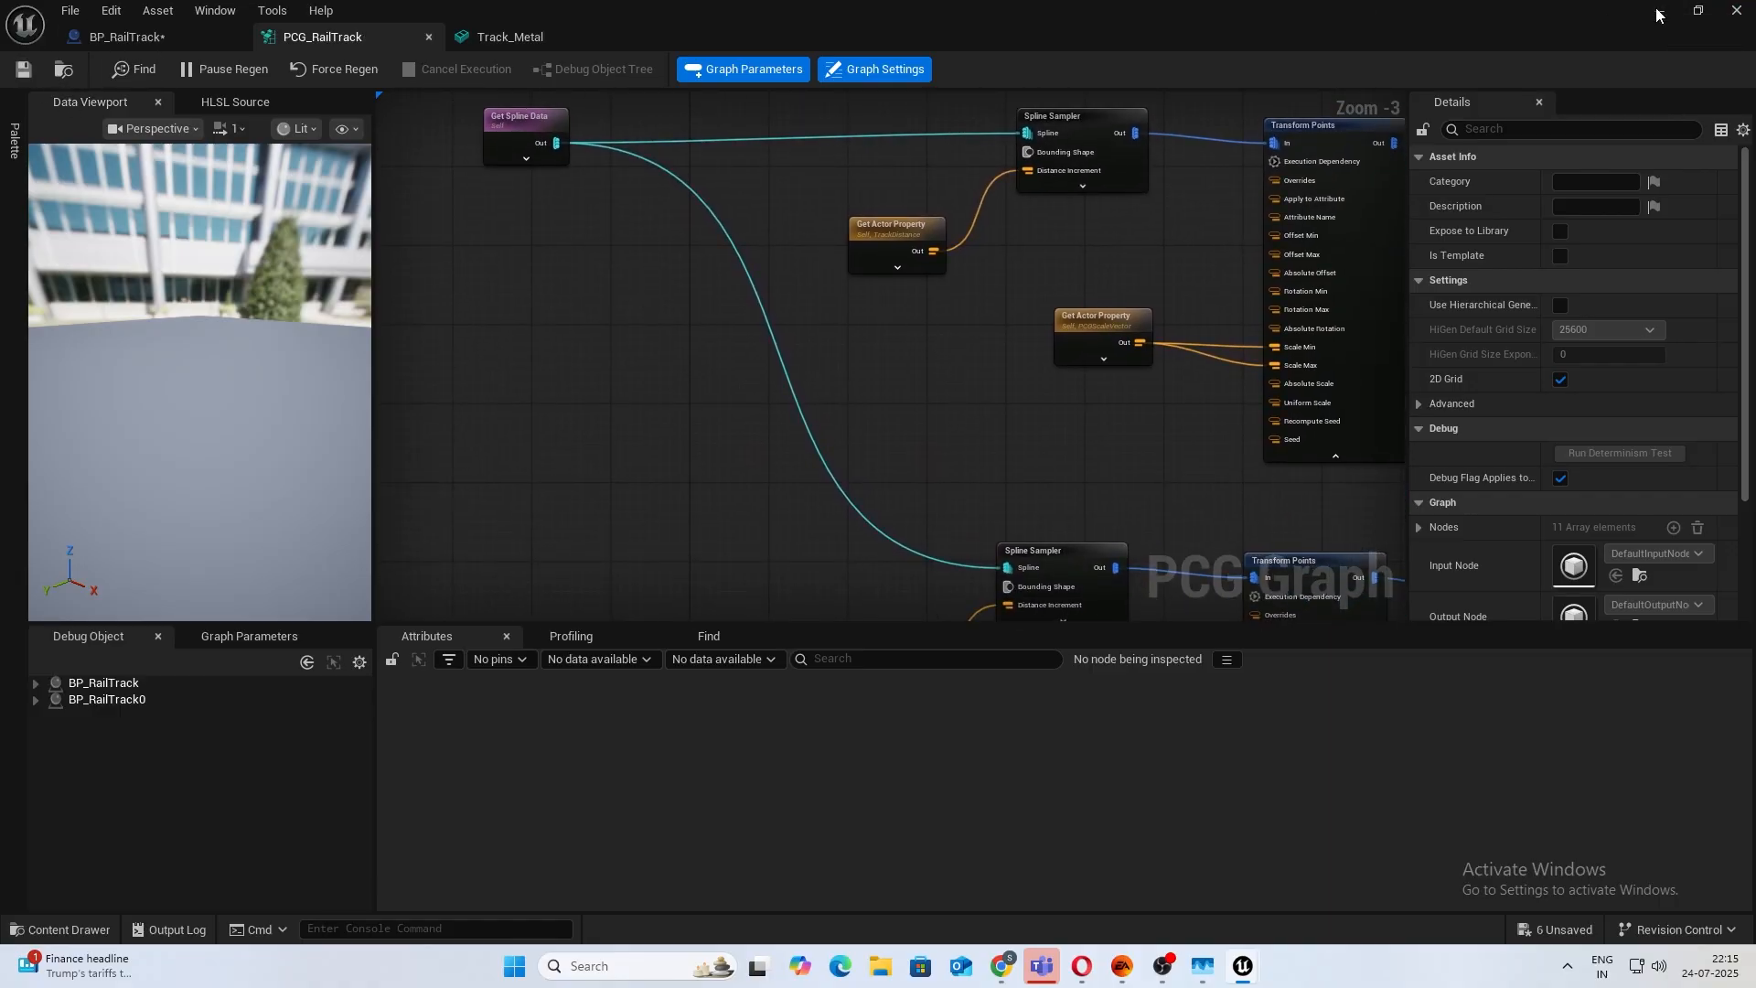
pyautogui.click(1733, 10)
pyautogui.moveTo(878, 374); pyautogui.dragTo(695, 311, button='right')
pyautogui.moveTo(905, 400); pyautogui.dragTo(659, 530, button='right')
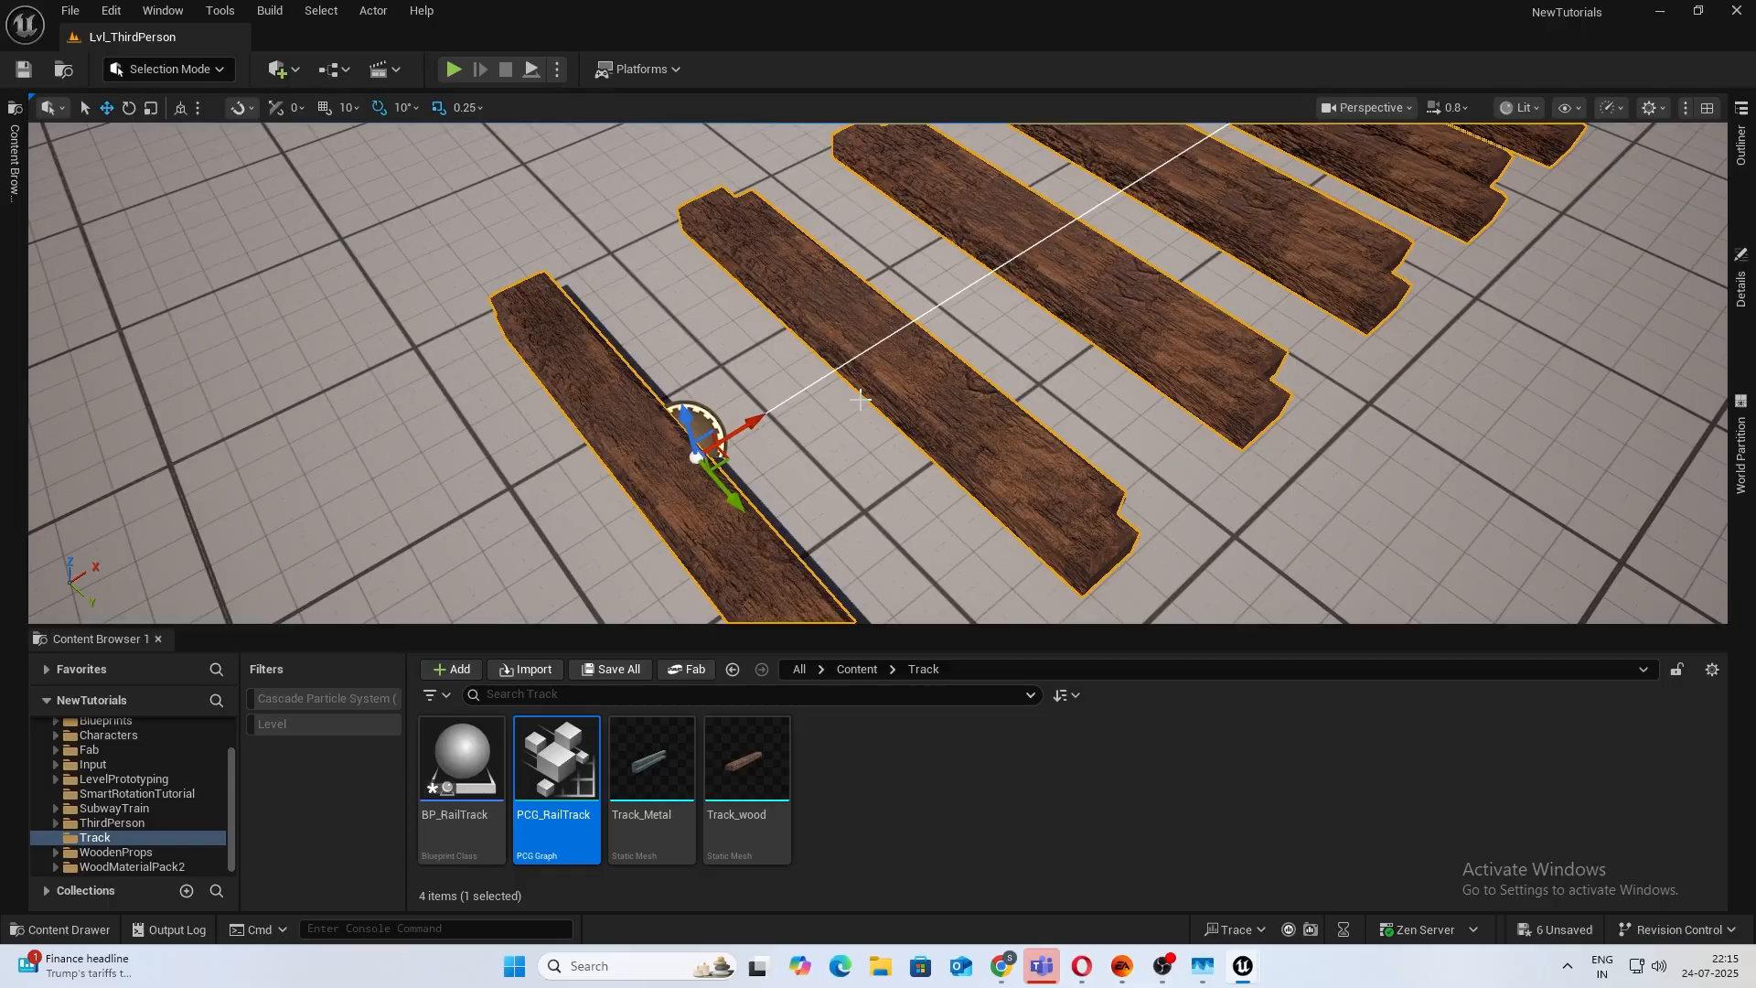
# Change the static mesh in the copied Static Mesh Spawner's mesh entry to Track_Metal.
pyautogui.hotkey('alt', 'Tab')
pyautogui.scroll(3, 939, 254)
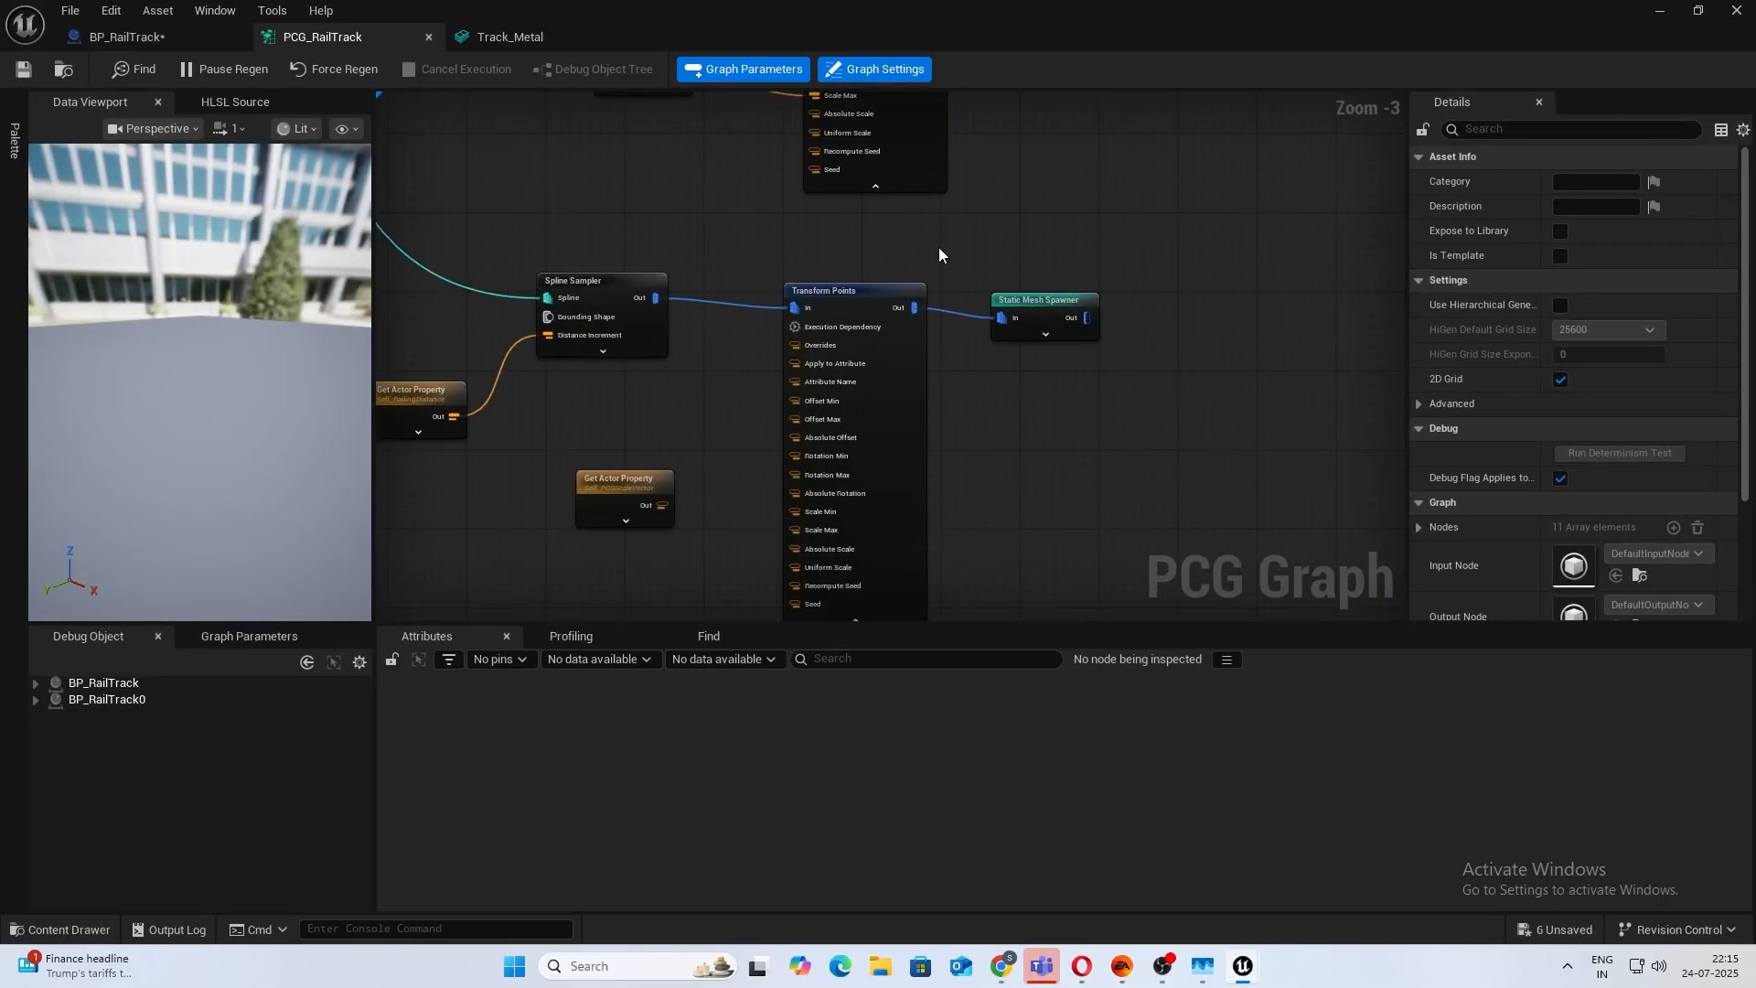
pyautogui.click(1051, 328)
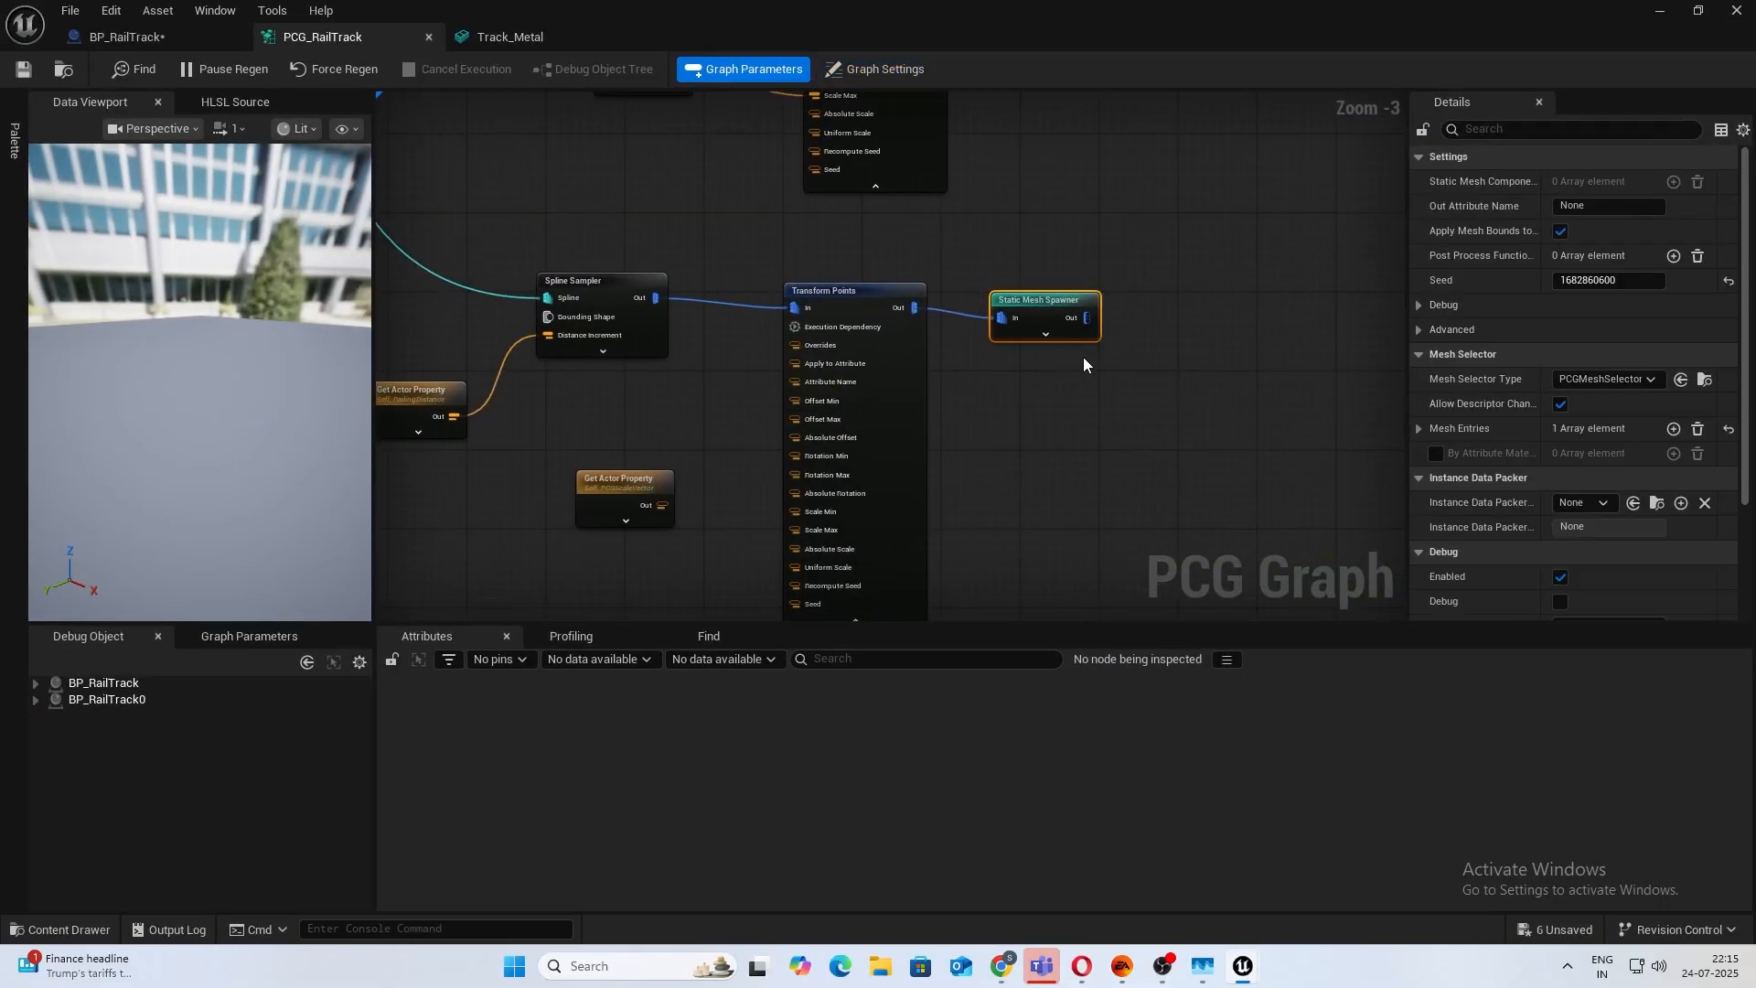
pyautogui.click(1420, 428)
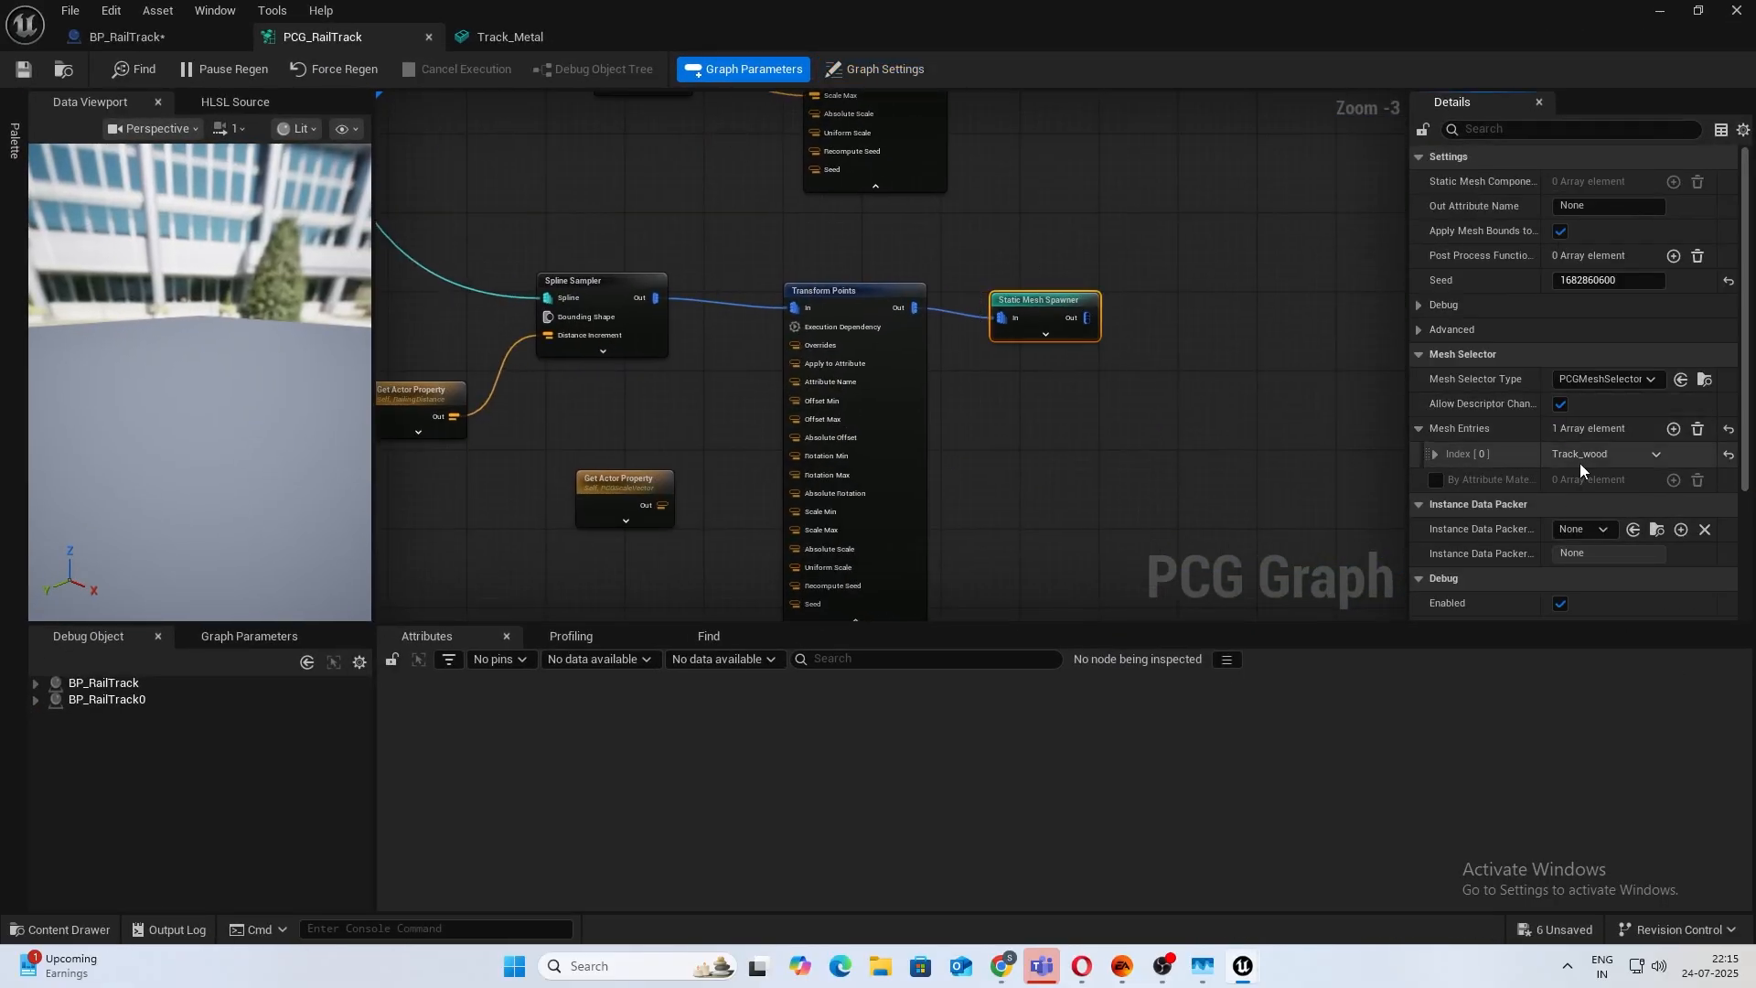
pyautogui.click(1441, 454)
pyautogui.click(1448, 479)
pyautogui.click(1644, 579)
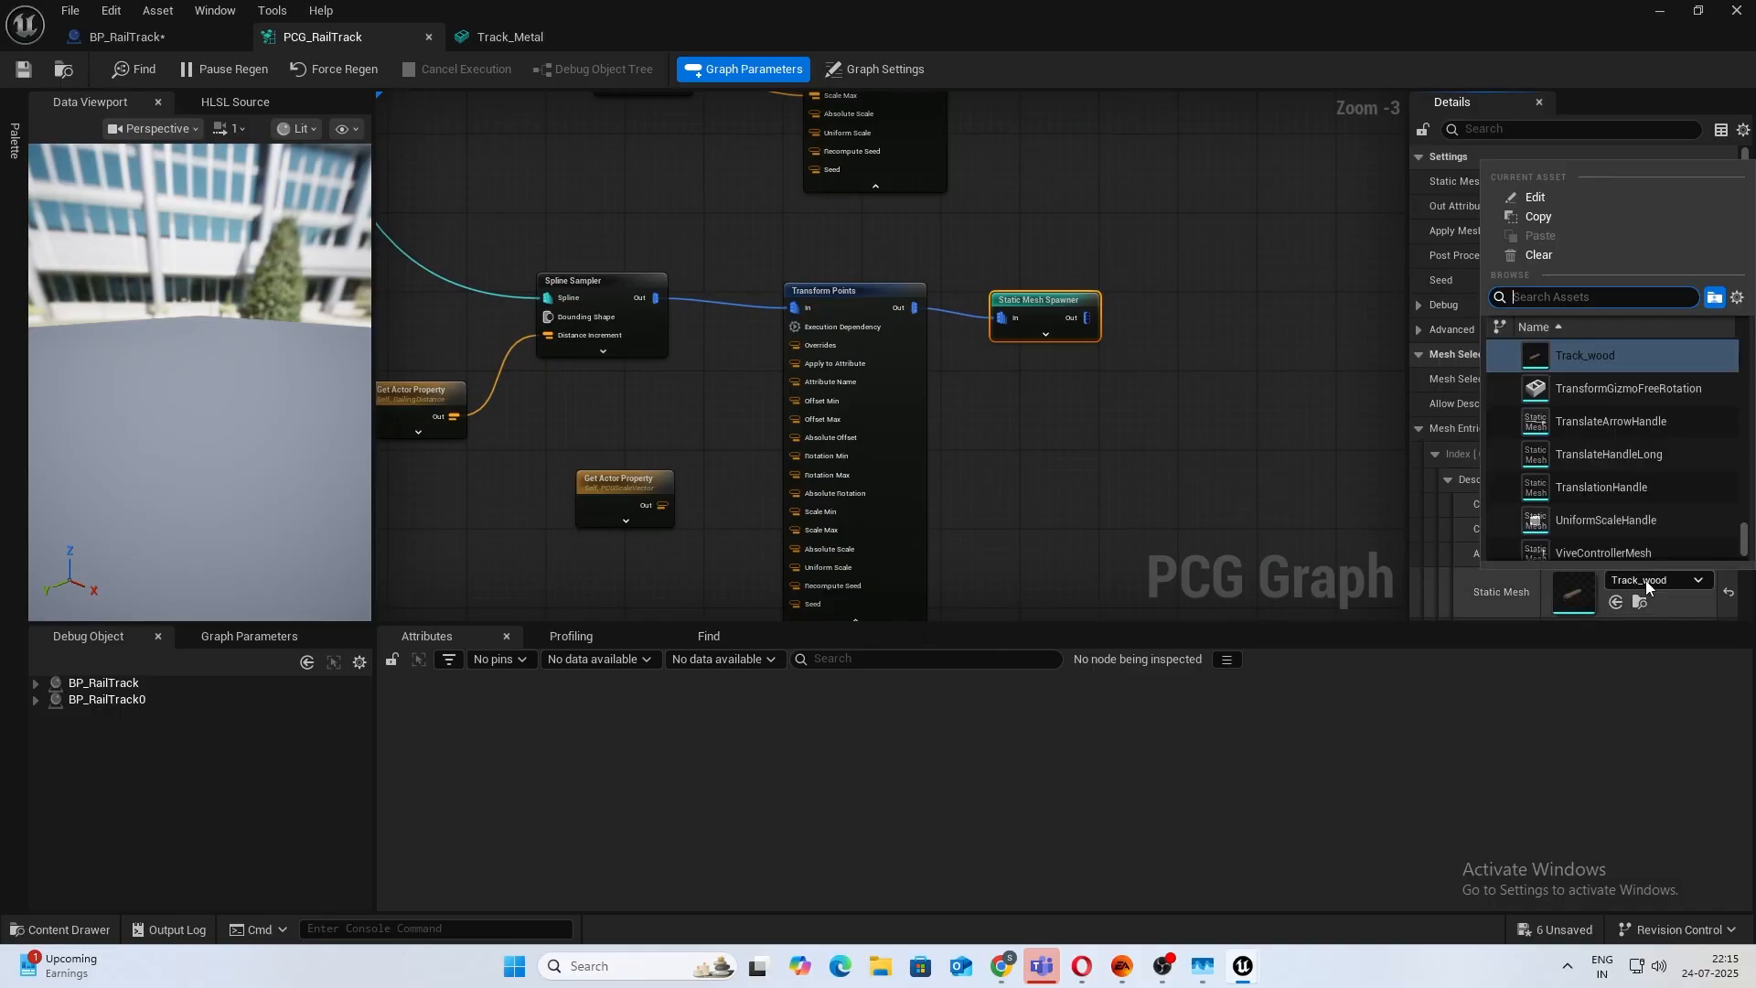
pyautogui.write('track')
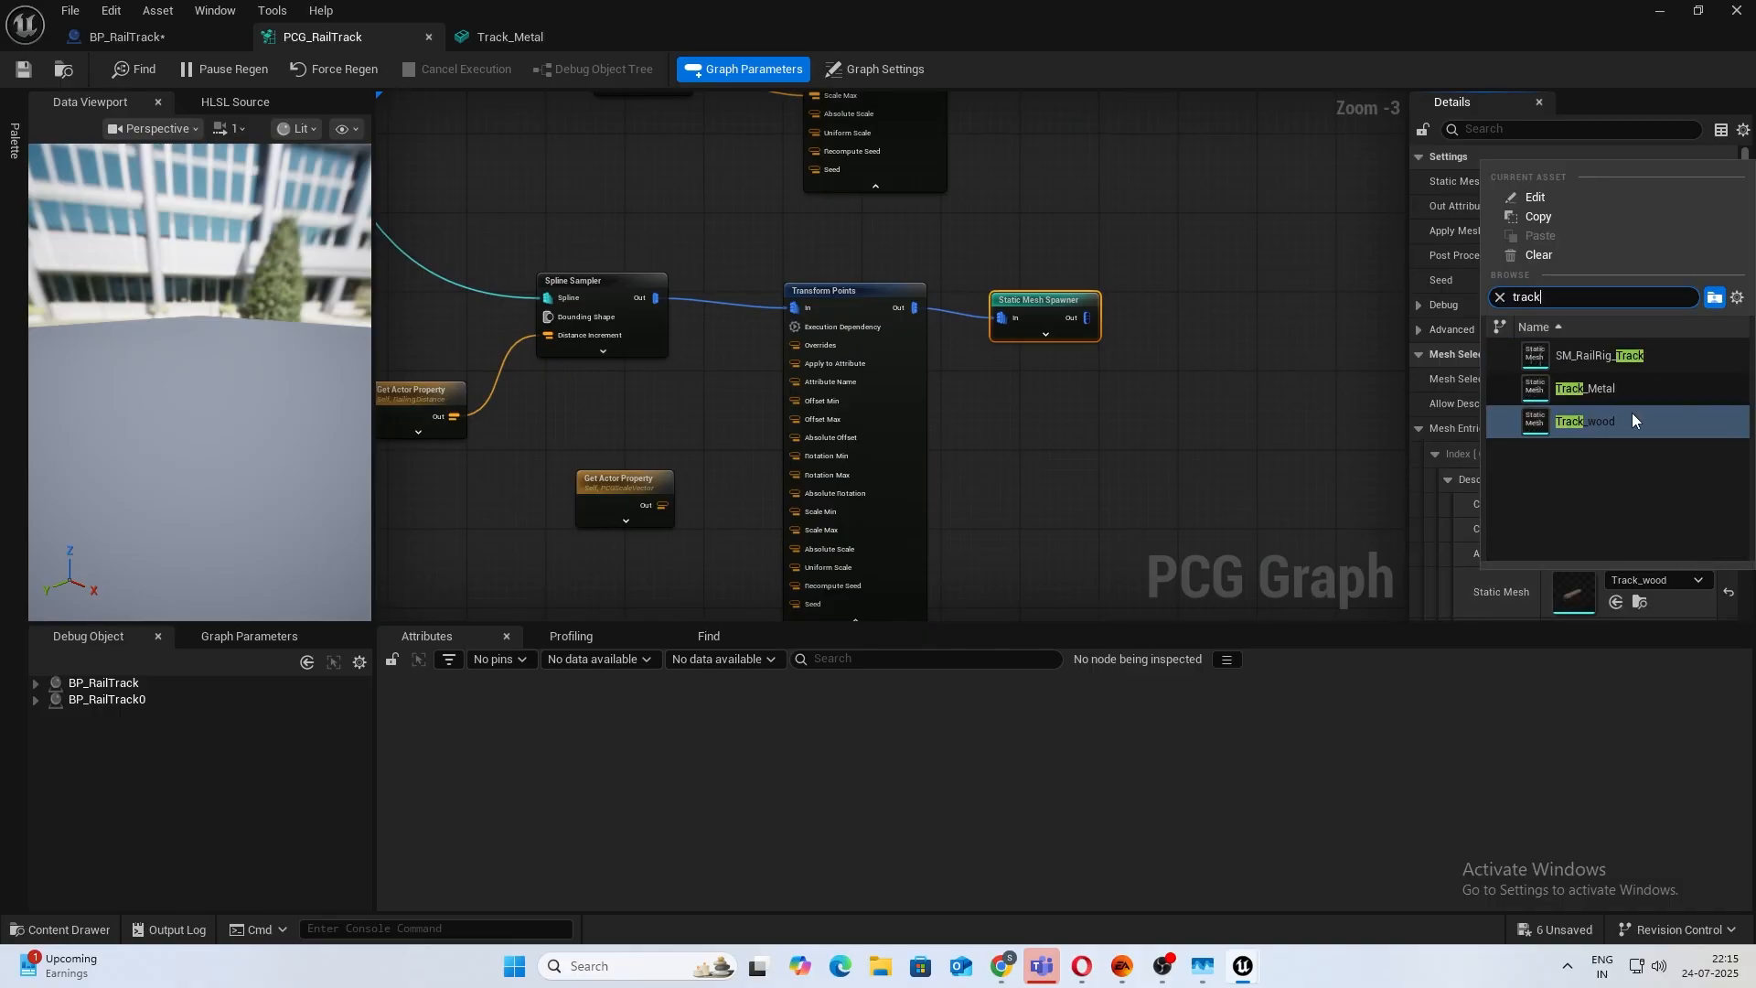
pyautogui.click(1619, 392)
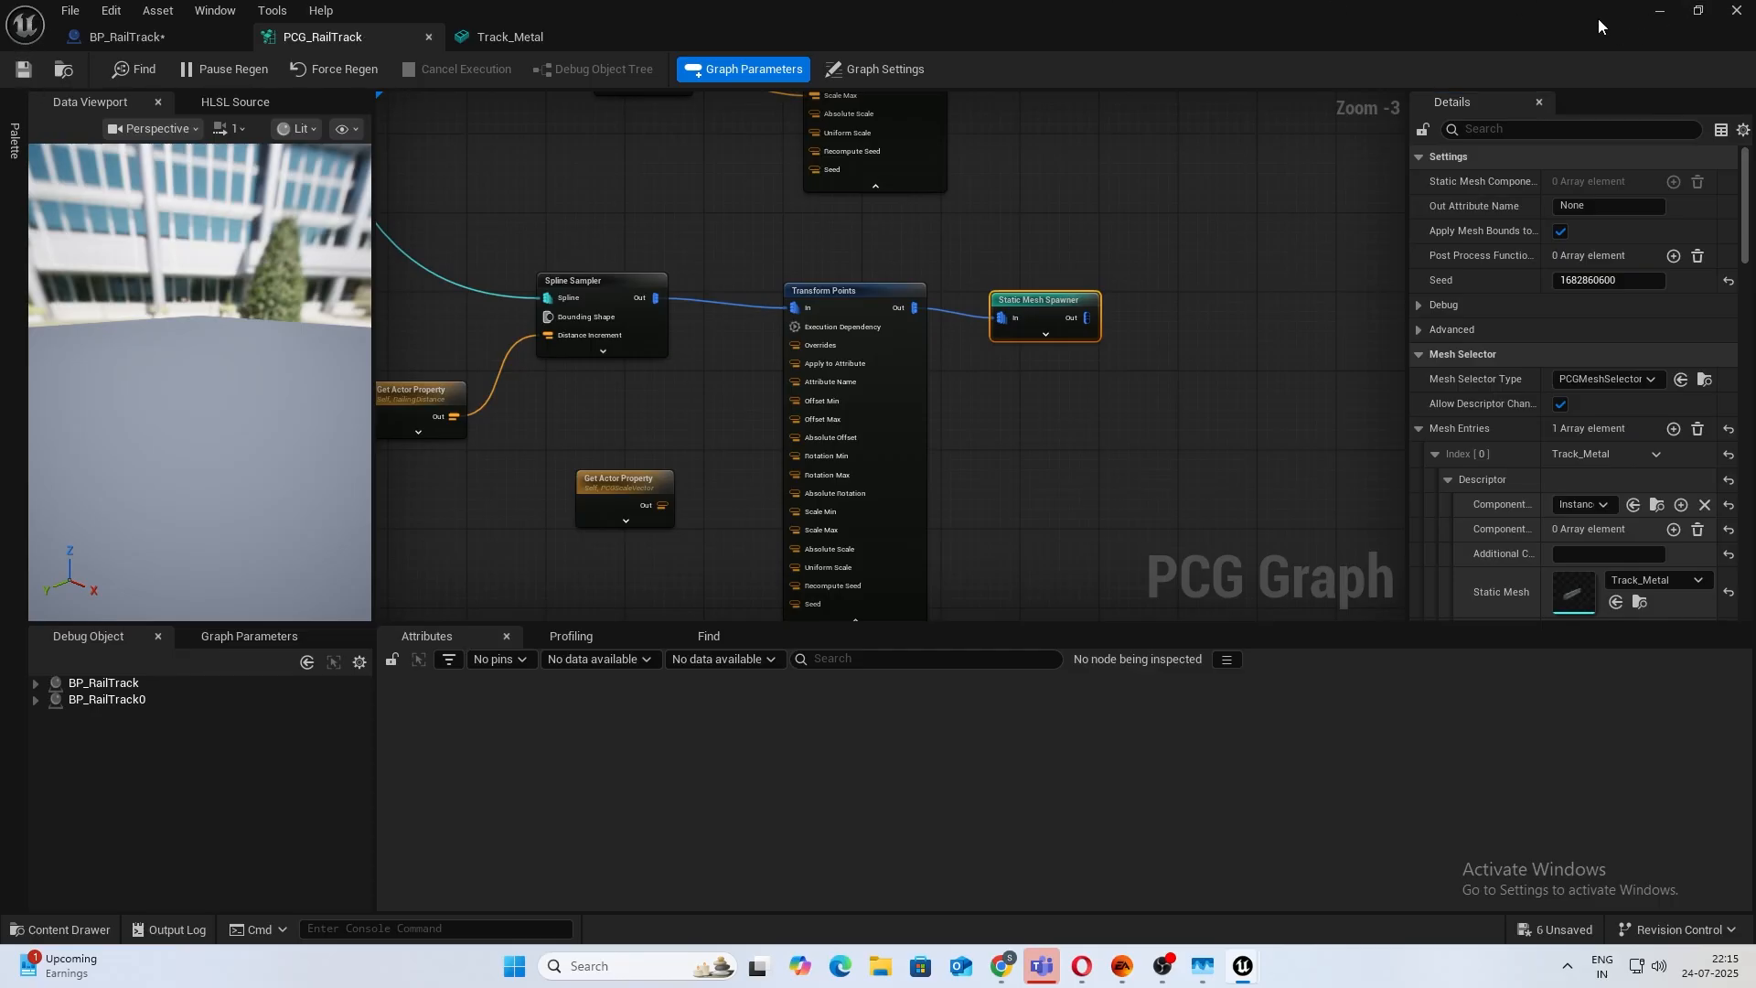
# Set the BP_RailTrack actor's Railing Distance to 80 in the level and check the metal rail pieces.
pyautogui.click(1654, 16)
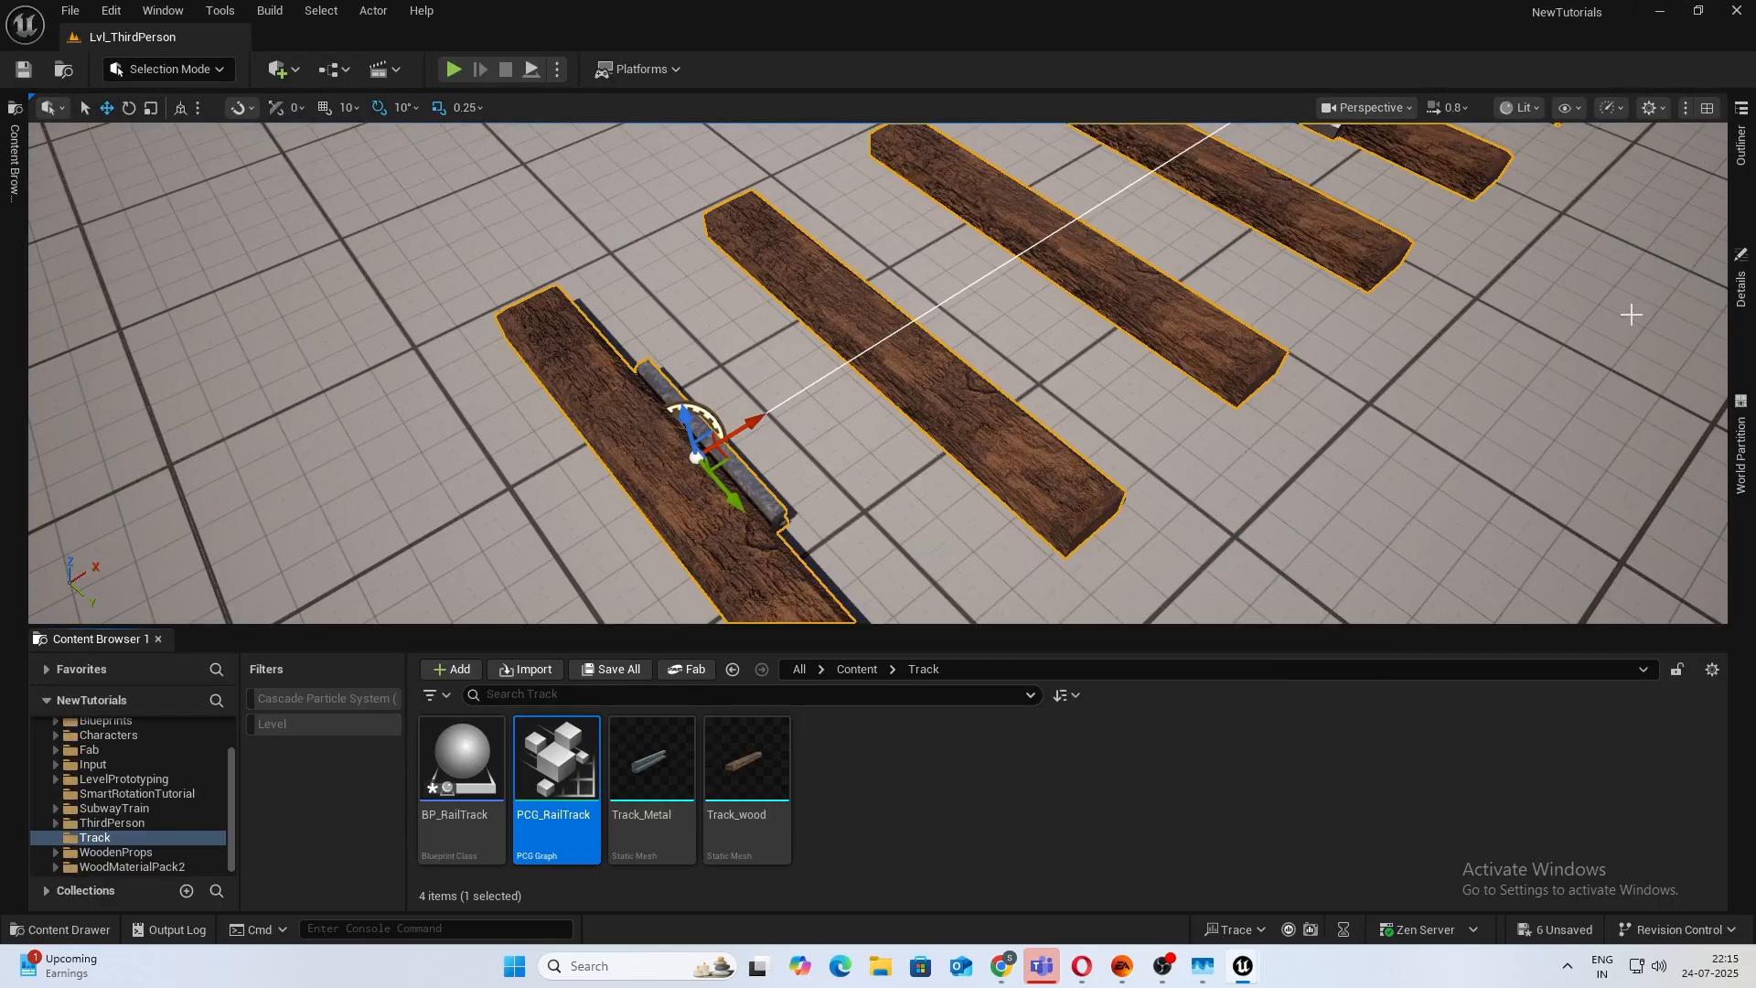
pyautogui.click(1741, 278)
pyautogui.click(1465, 611)
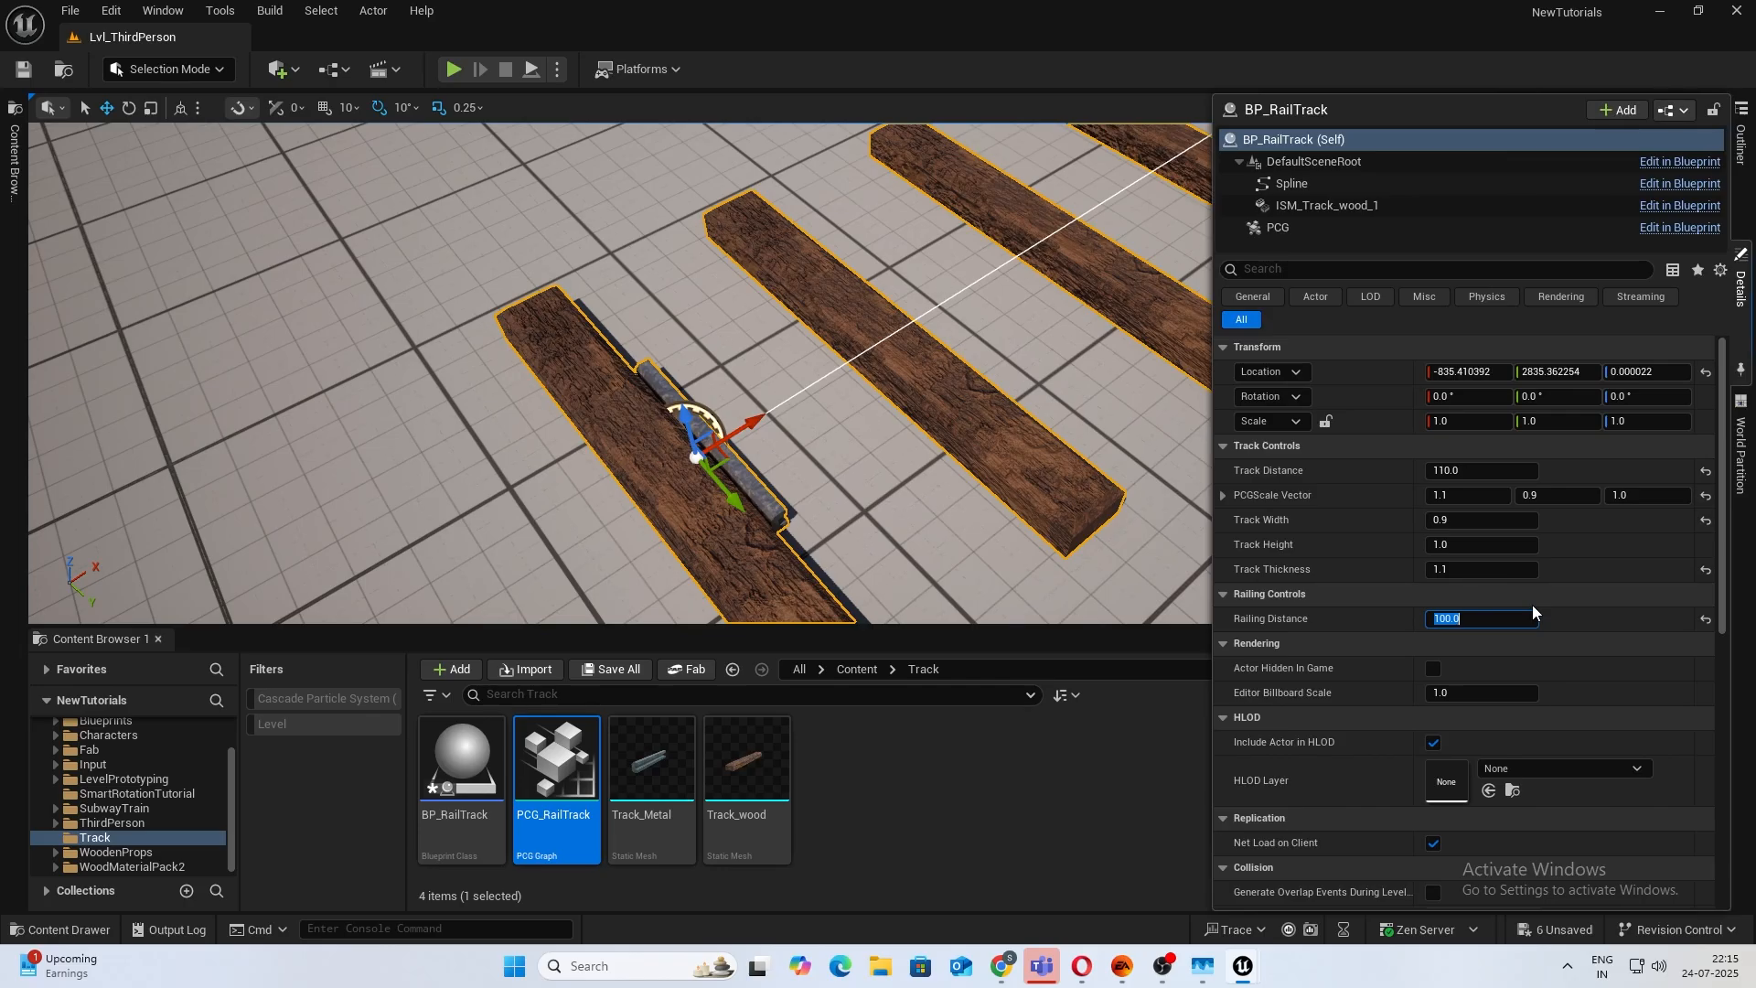
pyautogui.write('80')
pyautogui.press('Return')
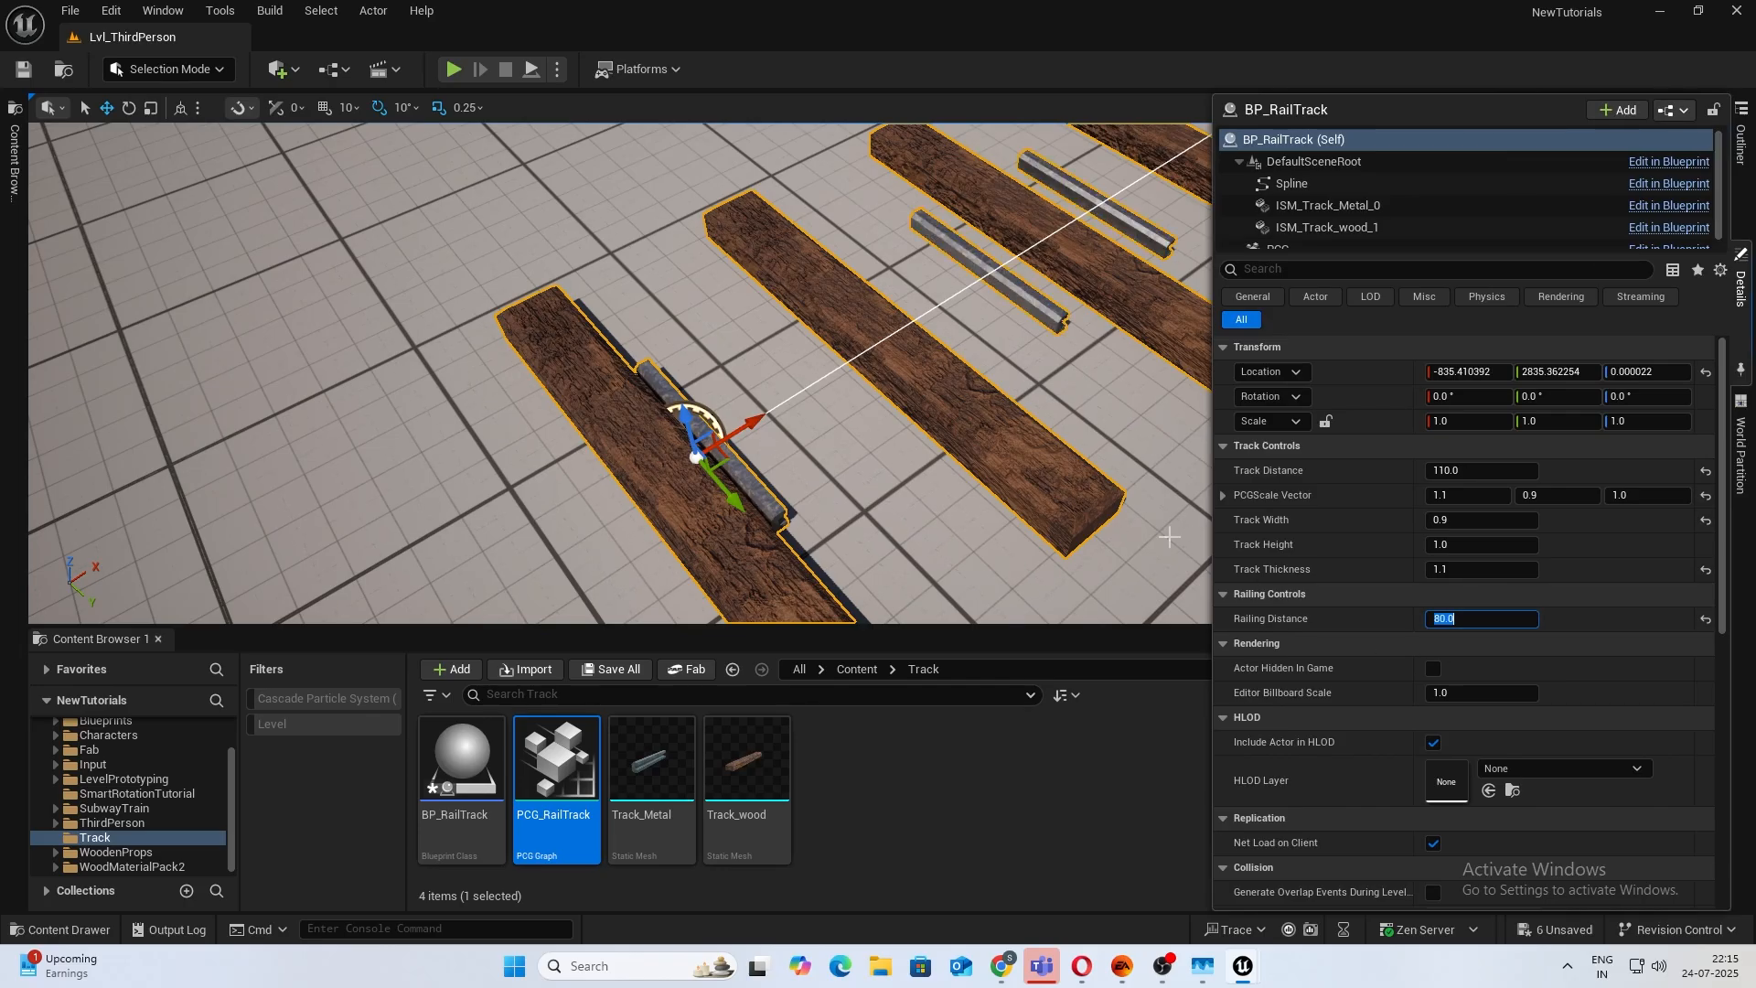
pyautogui.moveTo(1078, 345); pyautogui.dragTo(887, 345, button='right')
pyautogui.moveTo(1189, 338); pyautogui.dragTo(1071, 374, button='right')
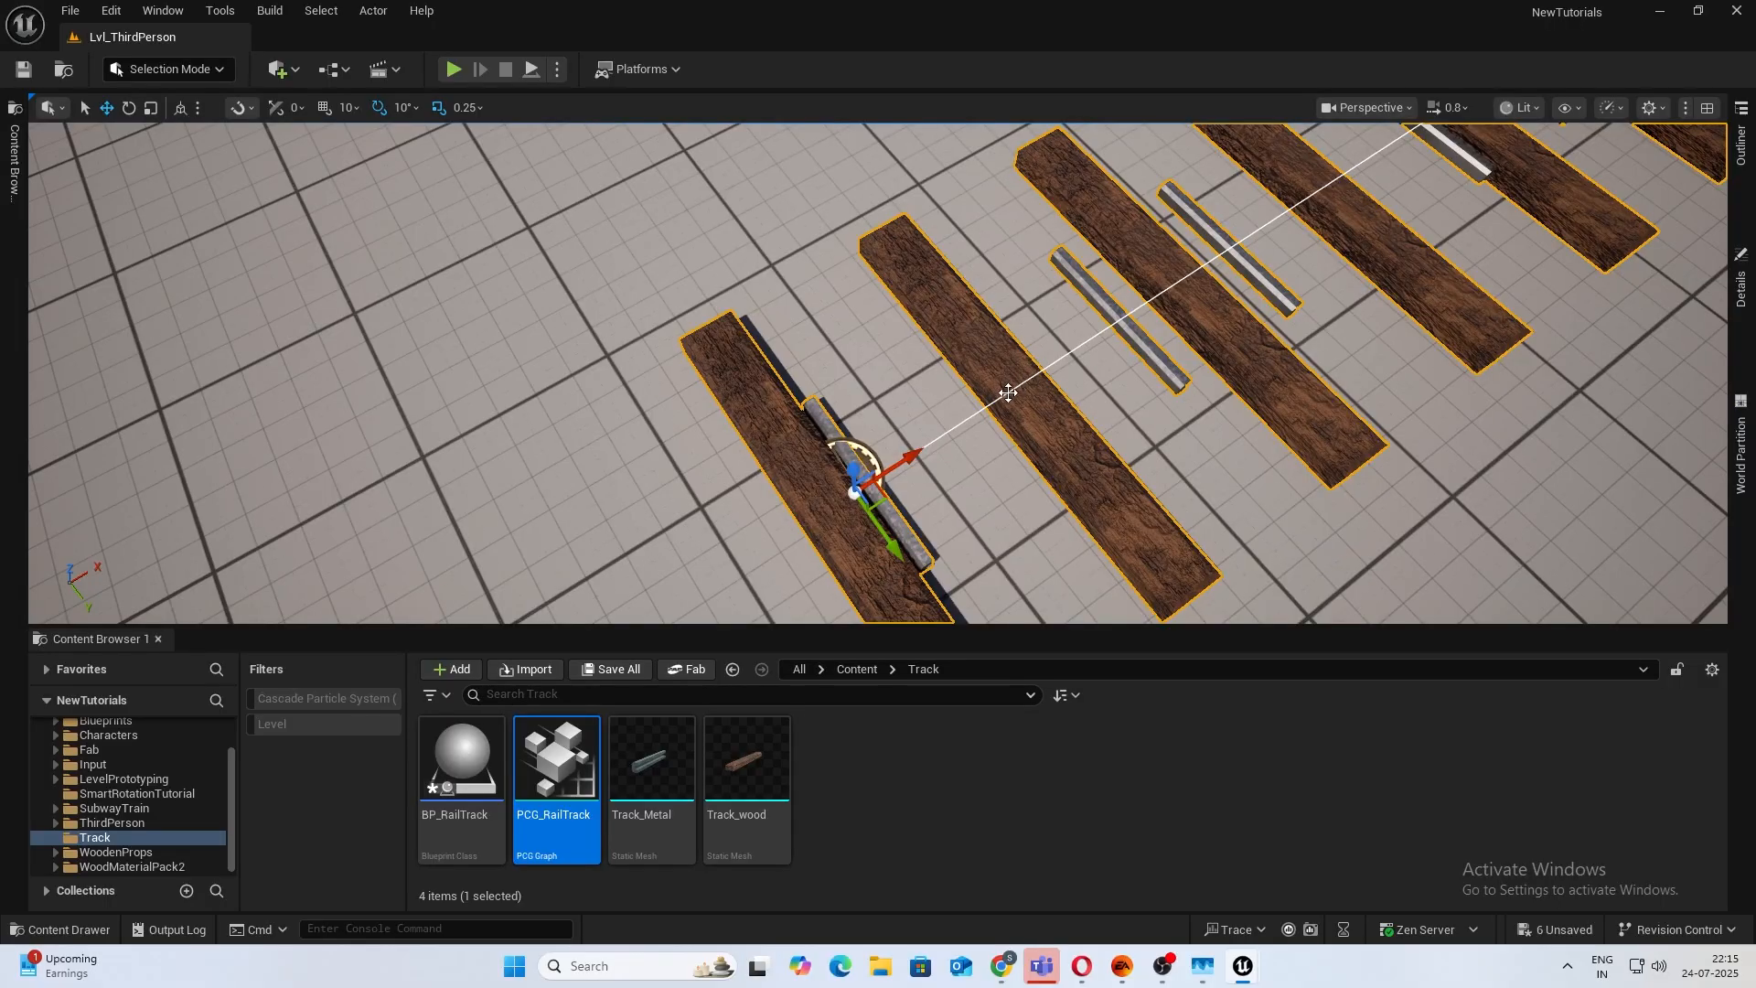
# Set the Z rotation to 90° for both Rotation Min and Rotation Max on the copied Transform Points node.
pyautogui.moveTo(980, 411)
pyautogui.mouseDown(button='right')
pyautogui.moveTo(1097, 394)
pyautogui.moveTo(978, 411)
pyautogui.mouseUp(button='right')
pyautogui.hotkey('alt', 'Tab')
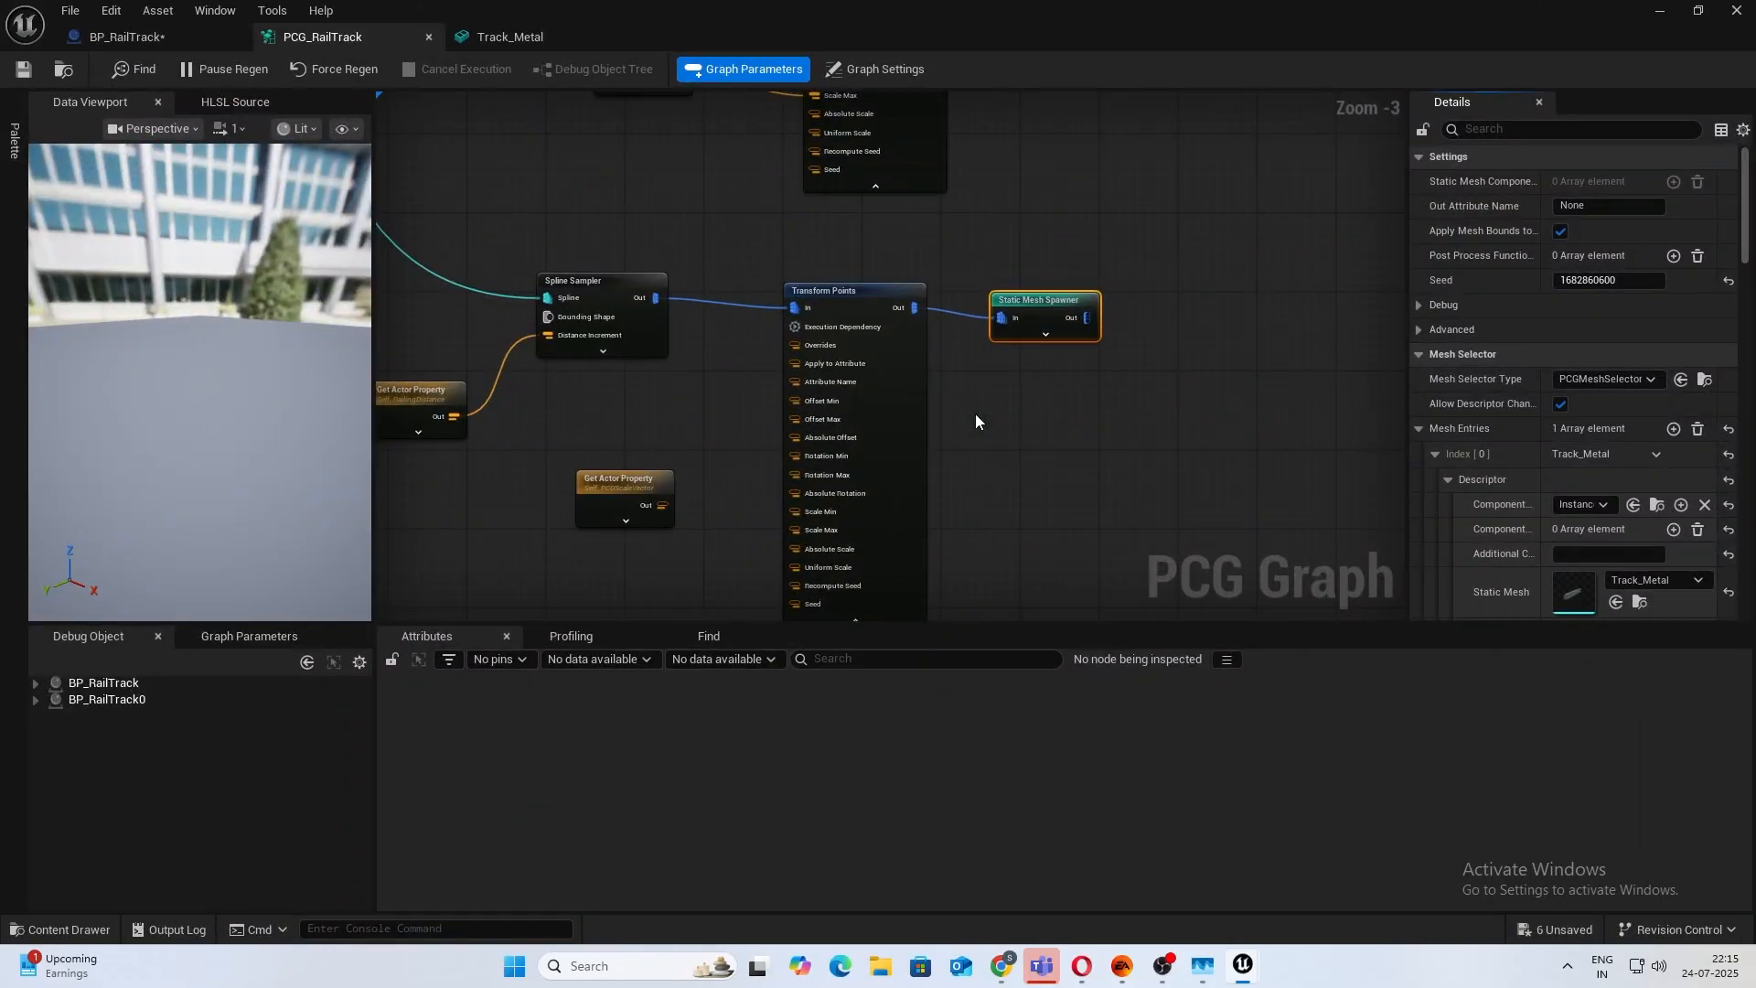
pyautogui.click(867, 292)
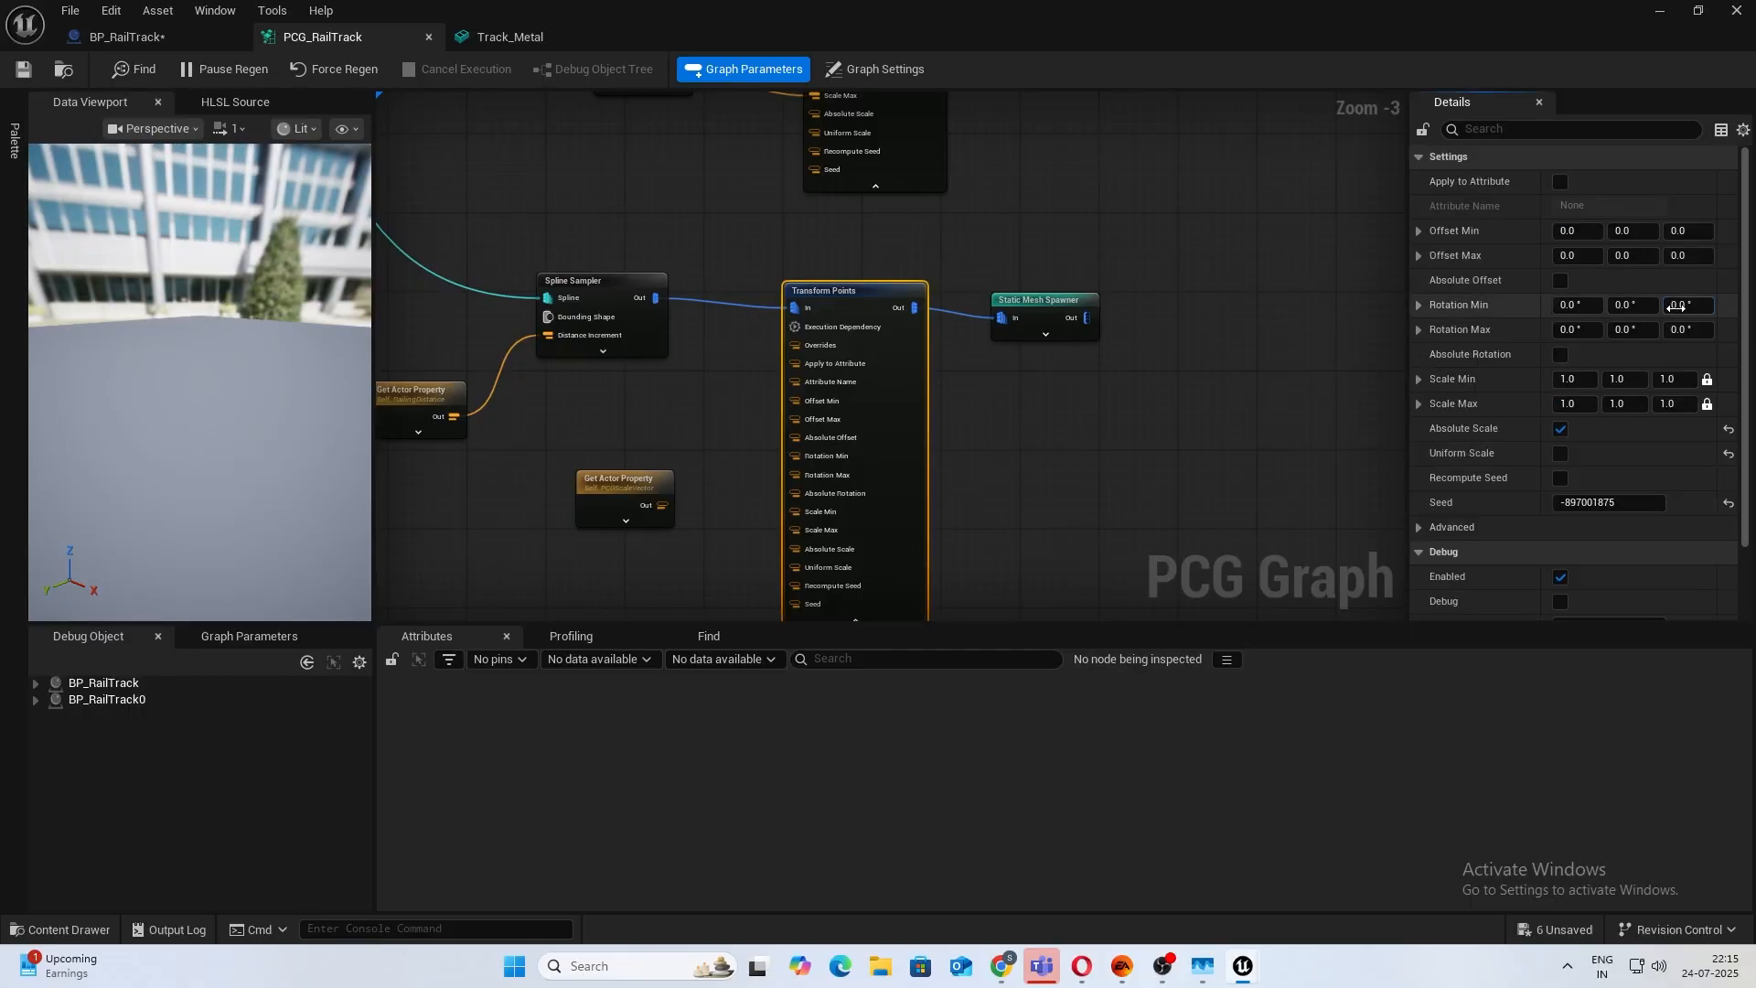
pyautogui.click(1677, 309)
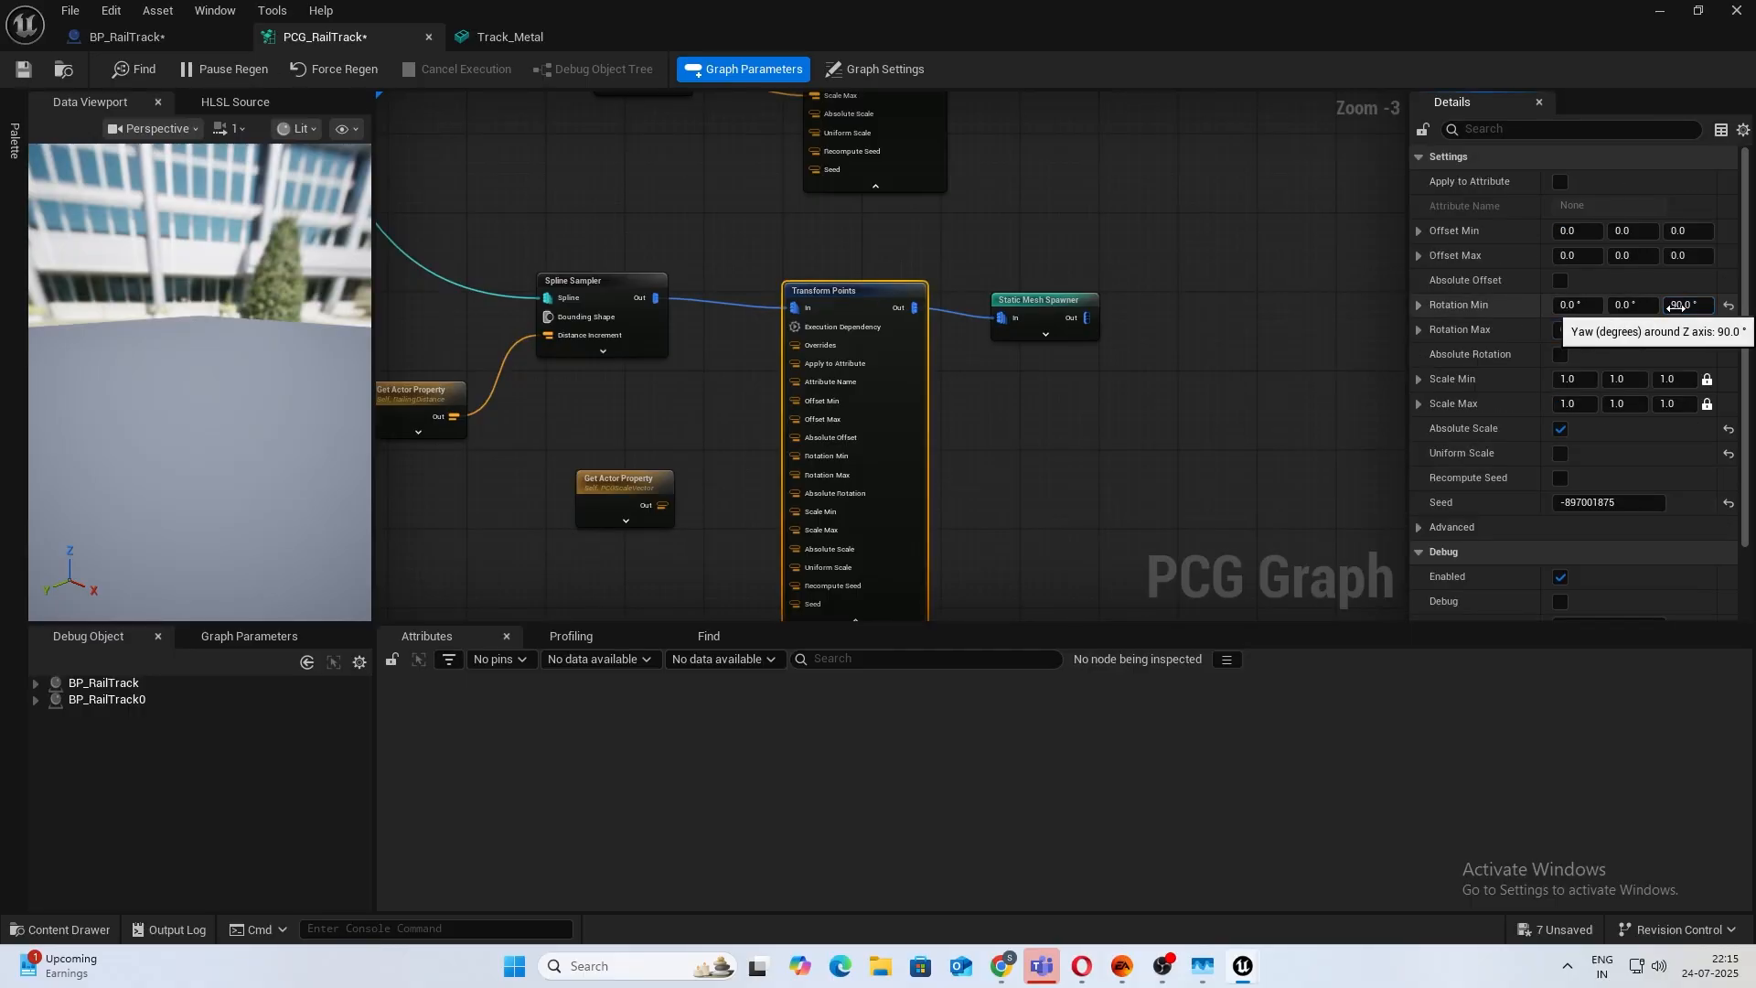
pyautogui.click(1685, 329)
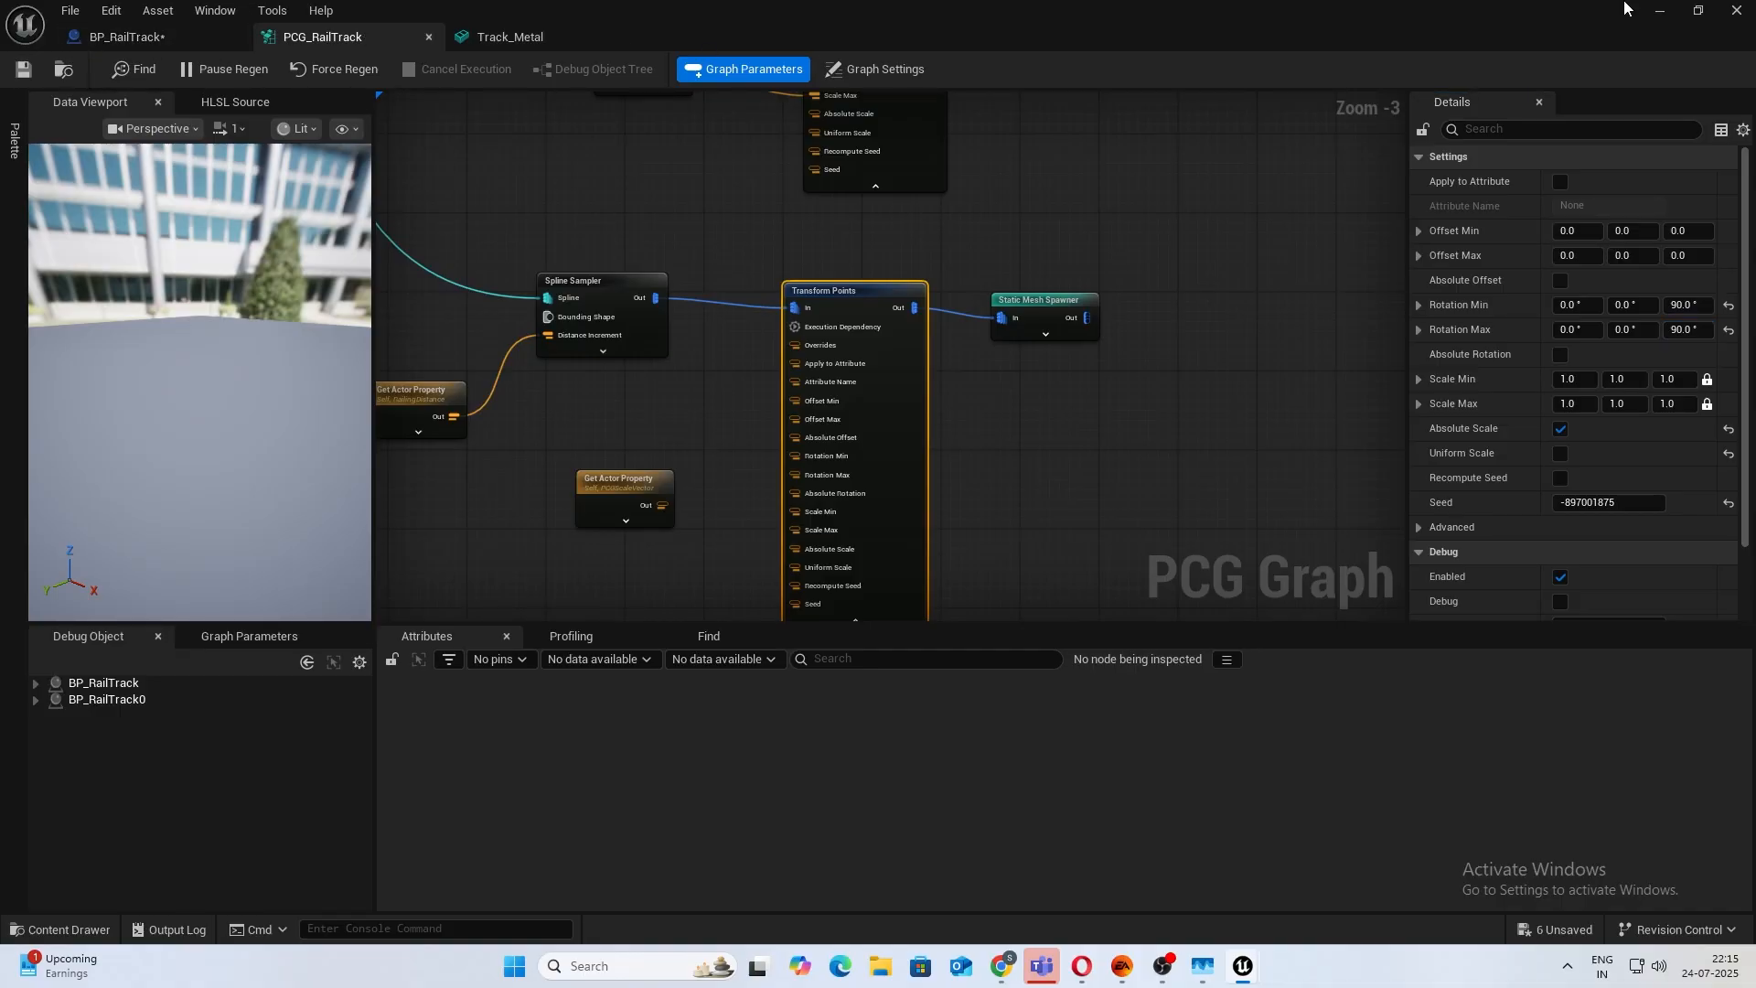
# Set the BP_RailTrack actor's Railing Distance to 100 in the level and inspect the rotated rail pieces along the track.
pyautogui.click(1654, 16)
pyautogui.moveTo(1050, 367); pyautogui.dragTo(915, 393, button='right')
pyautogui.moveTo(1353, 284); pyautogui.dragTo(1505, 275, button='right')
pyautogui.click(1741, 279)
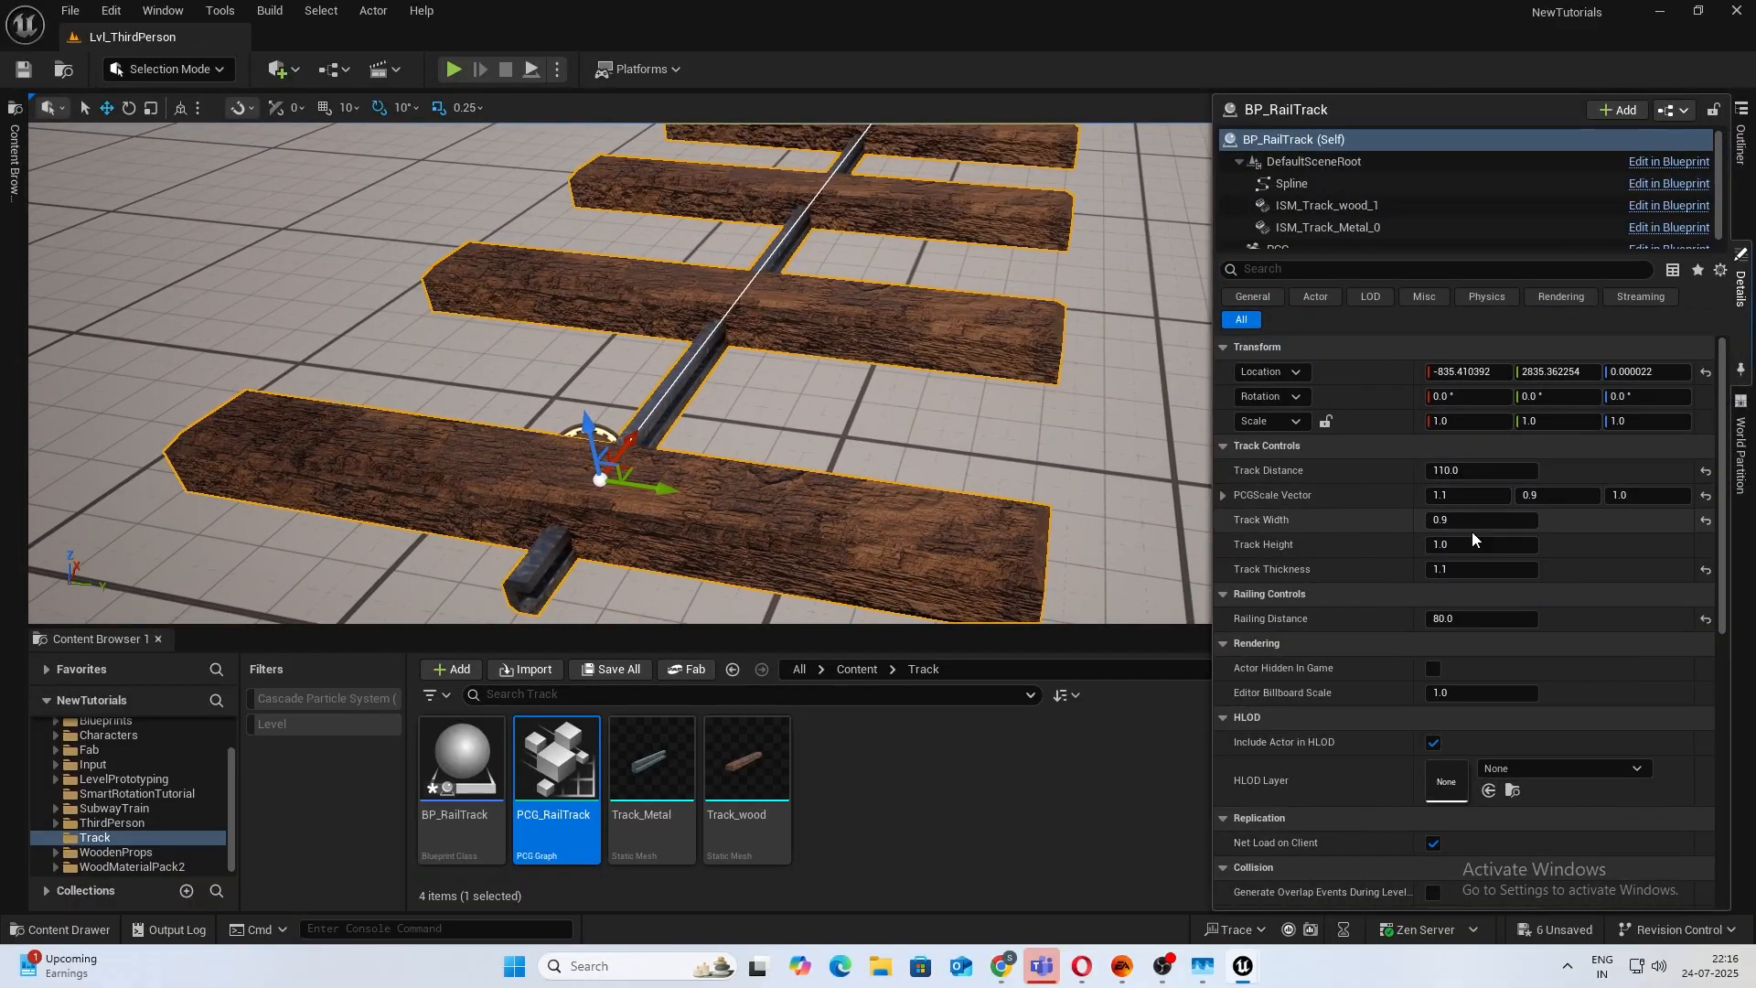
pyautogui.click(1448, 617)
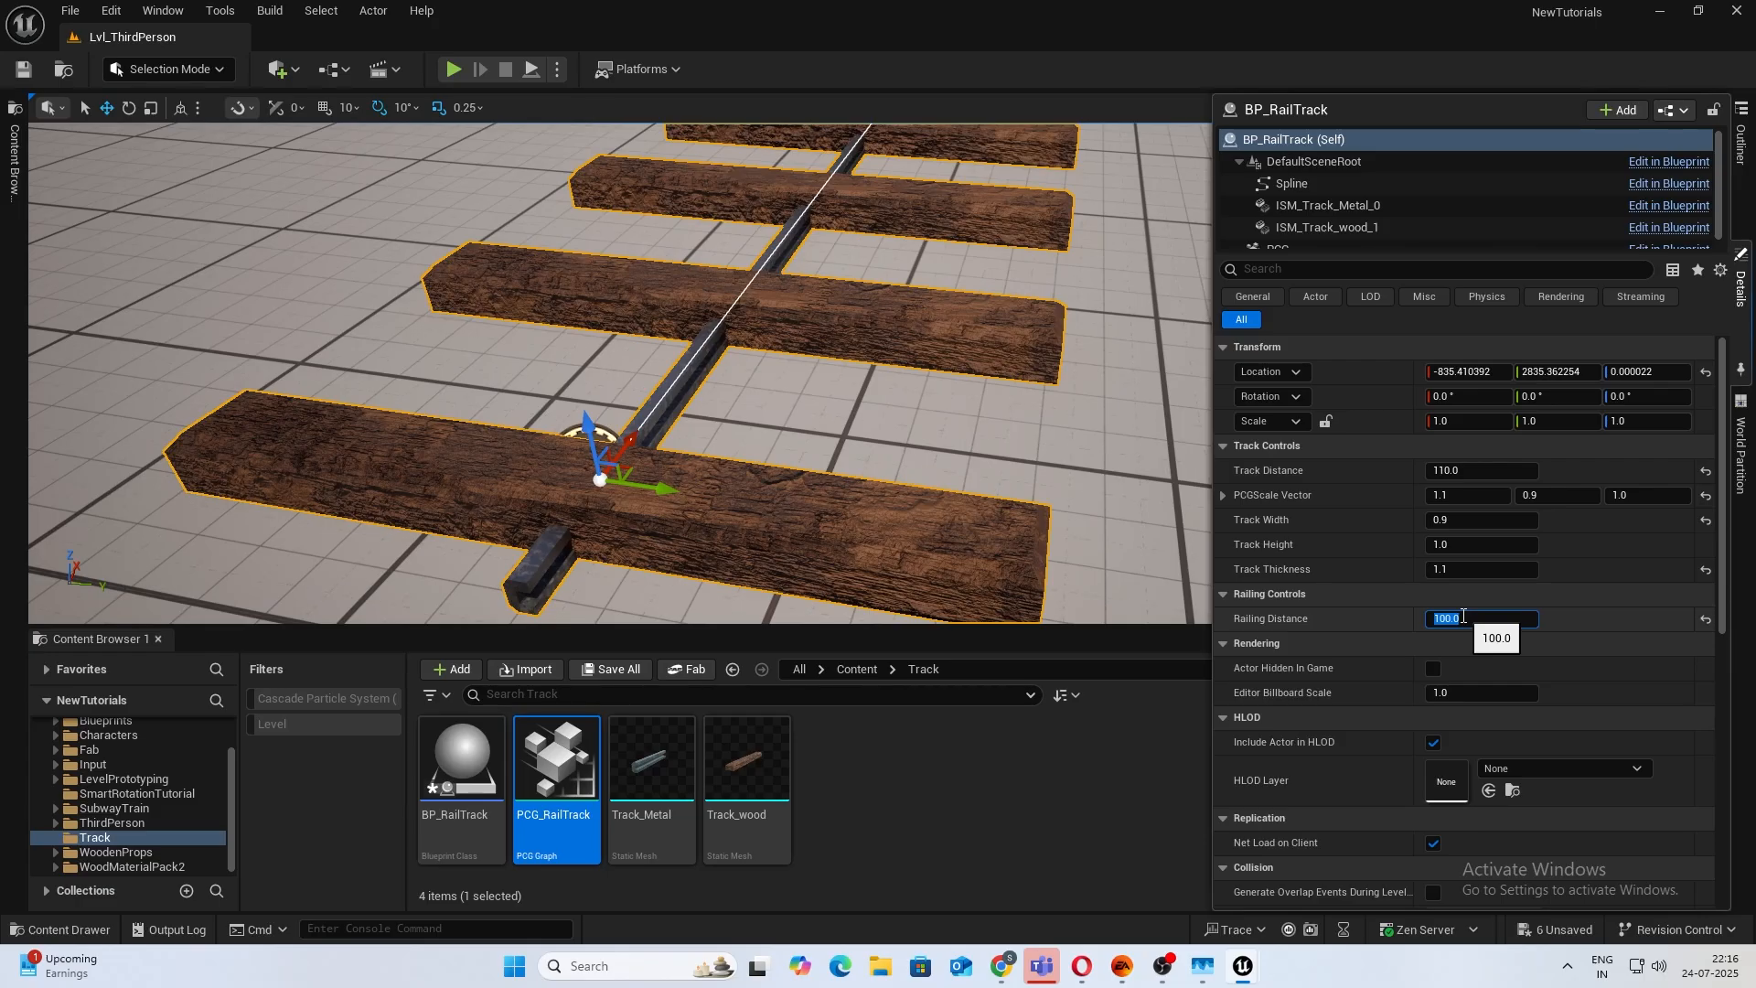
pyautogui.moveTo(1125, 531); pyautogui.dragTo(897, 531, button='right')
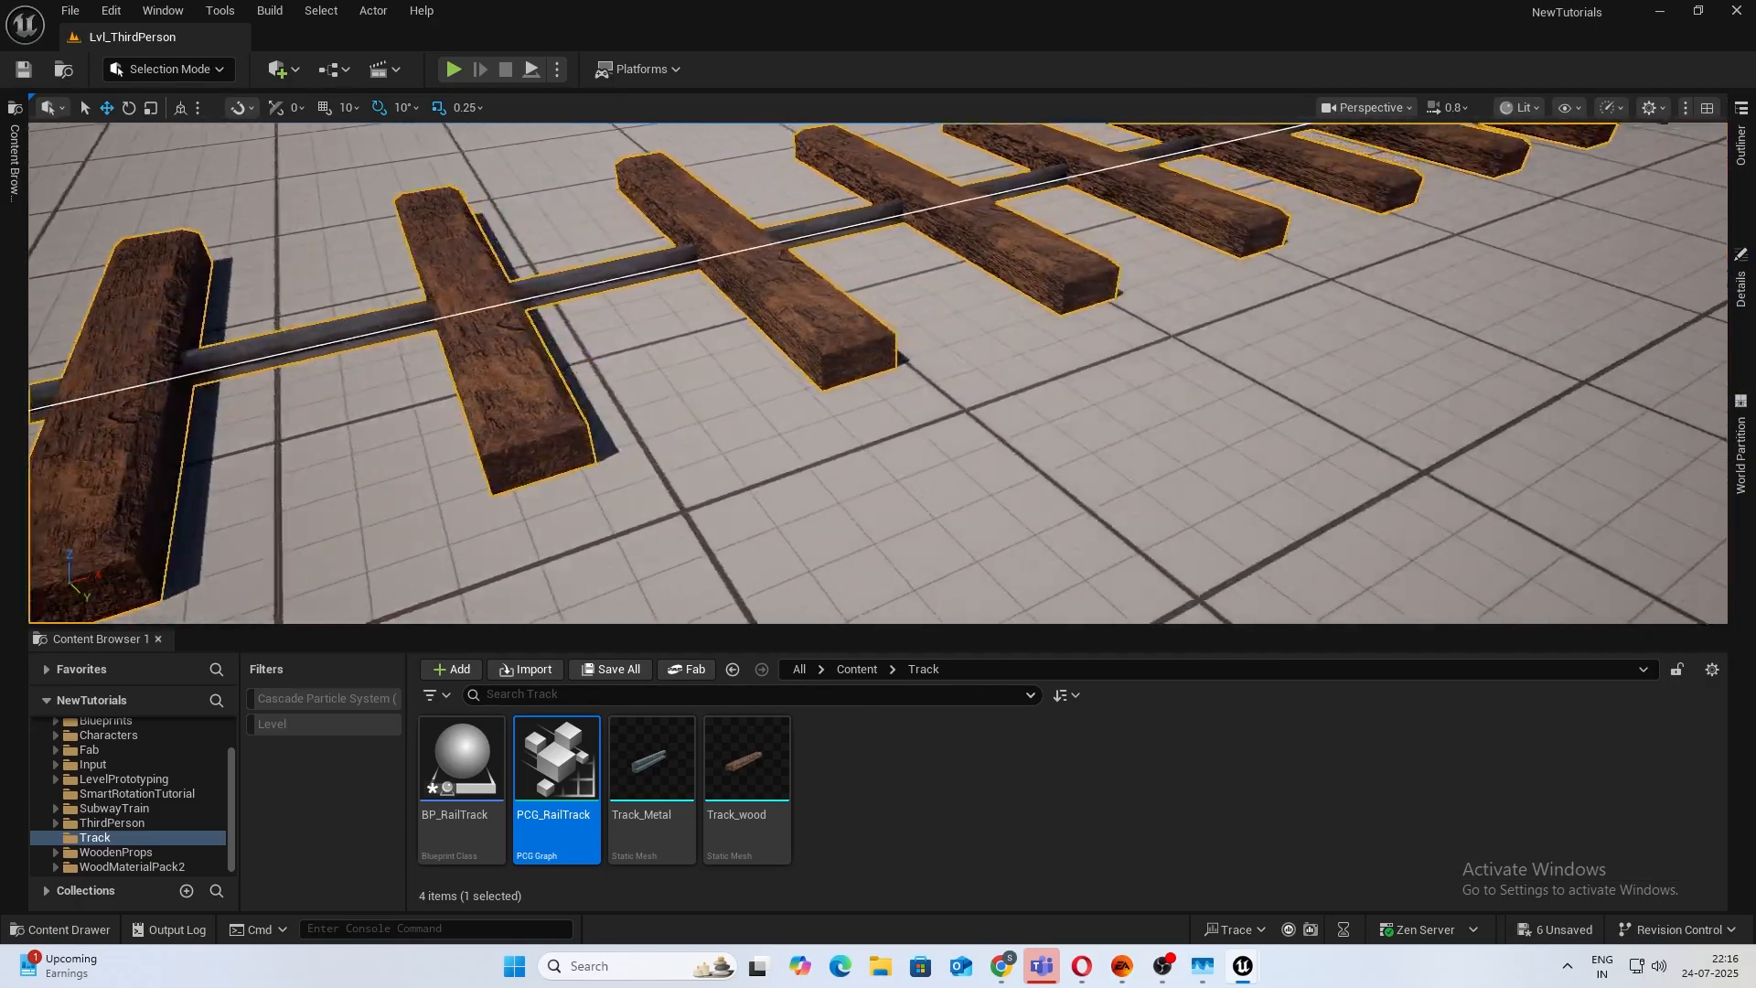
pyautogui.moveTo(659, 458); pyautogui.dragTo(740, 460, button='right')
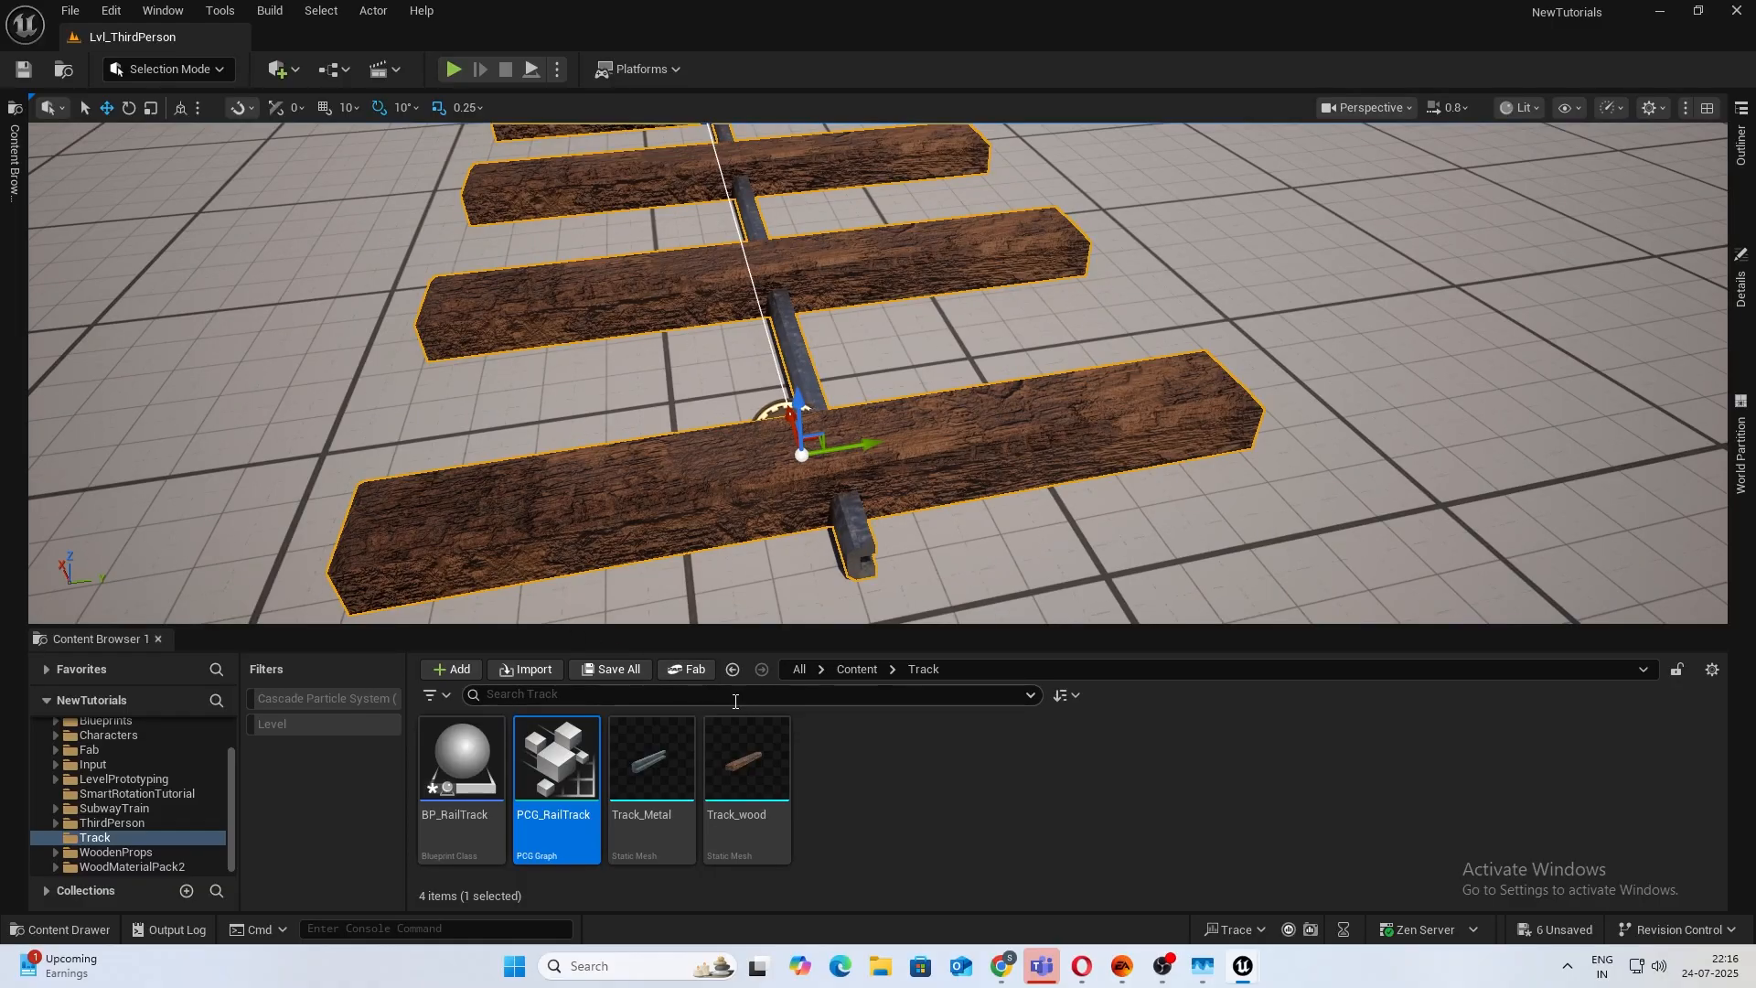
# Add a new variable named RailingPCGOffset to the BP_RailTrack blueprint.
pyautogui.doubleClick(558, 759)
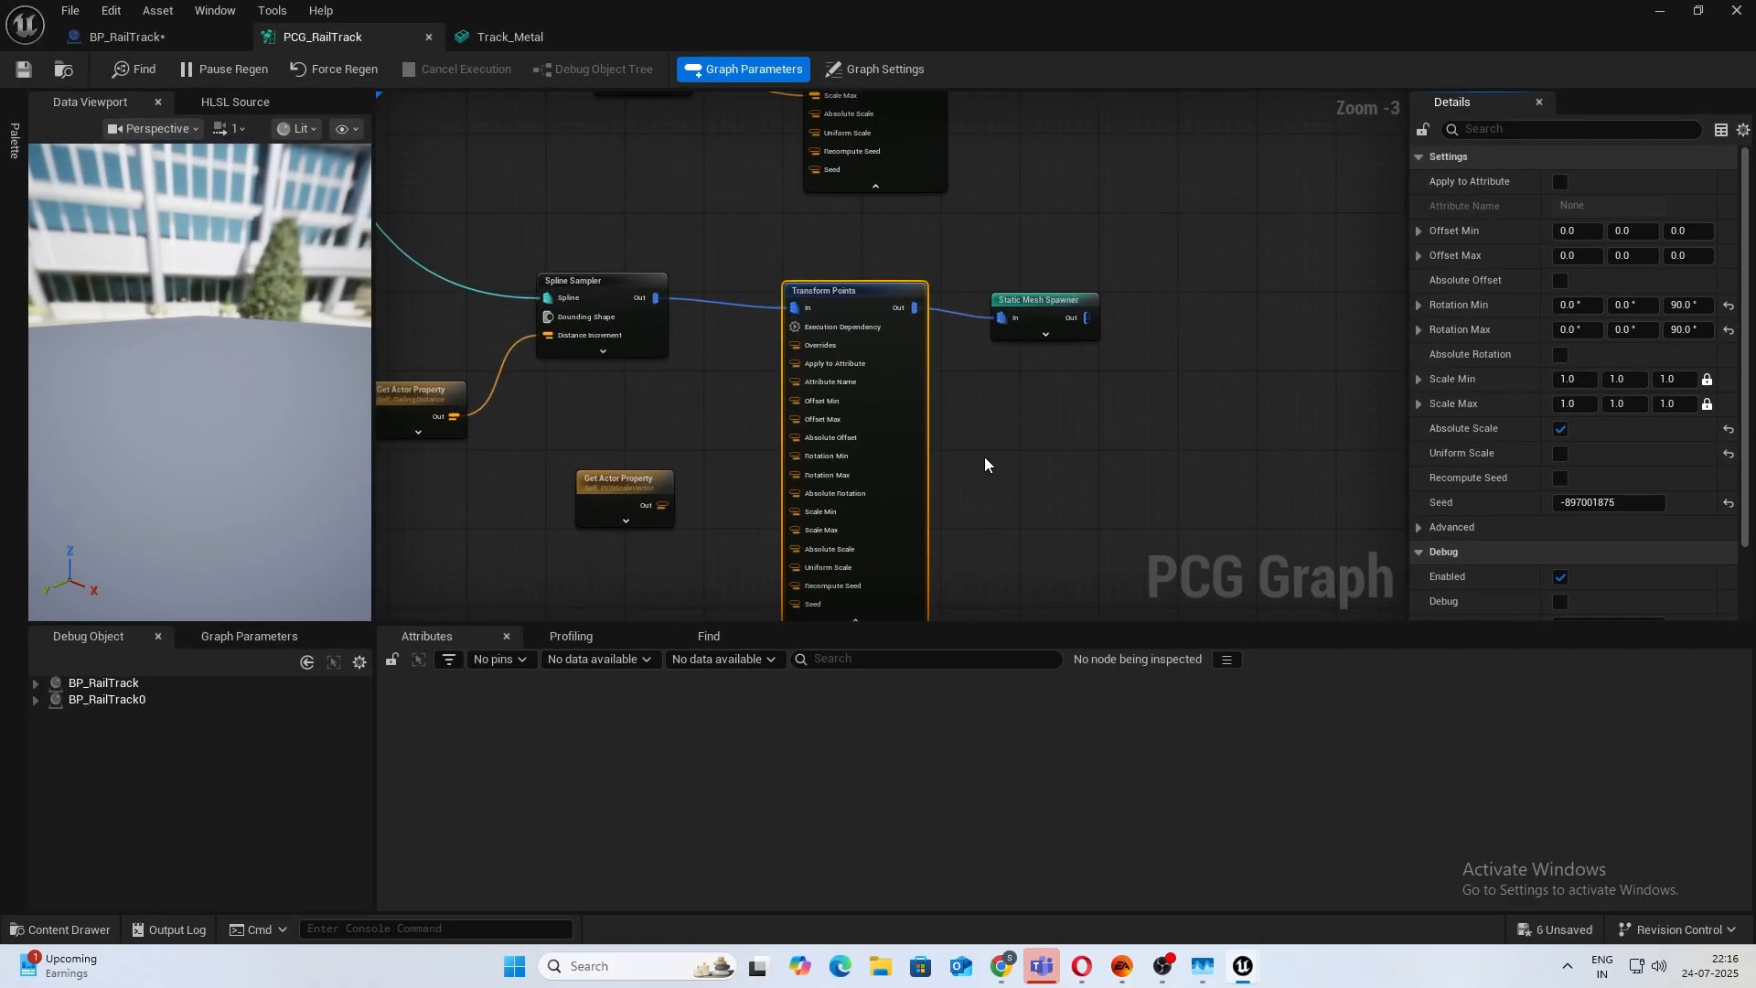
pyautogui.scroll(2, 785, 375)
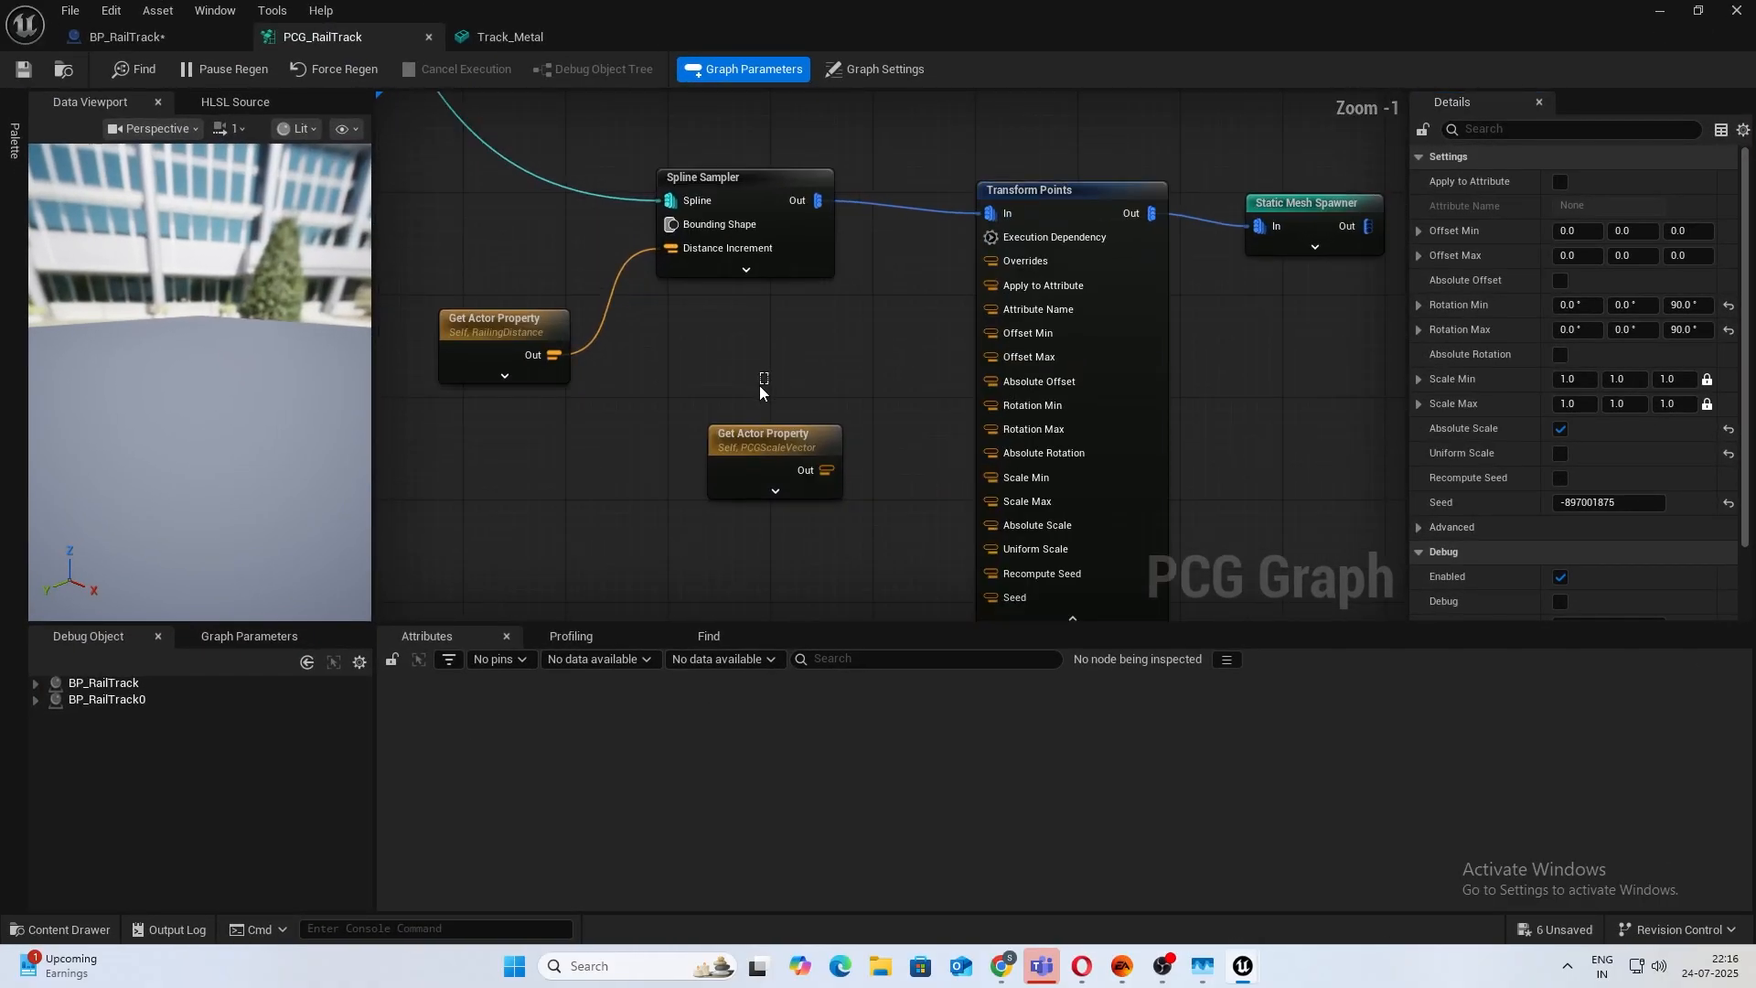
pyautogui.click(759, 386)
pyautogui.click(135, 41)
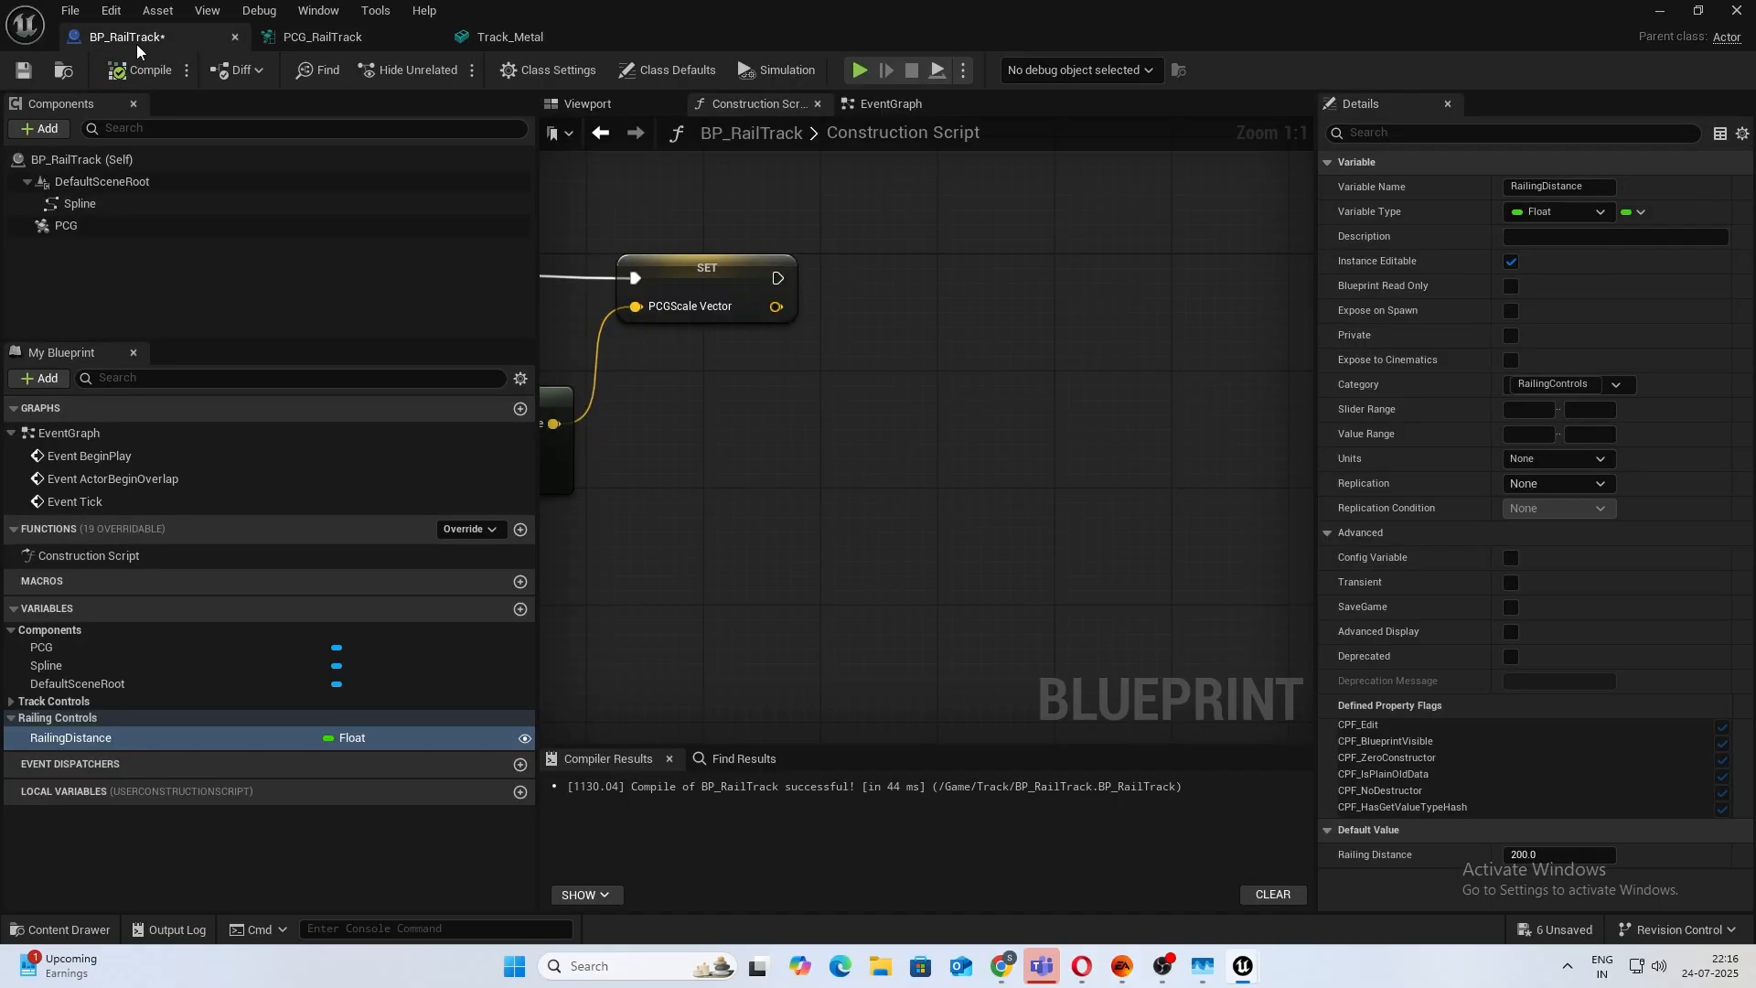
pyautogui.click(521, 609)
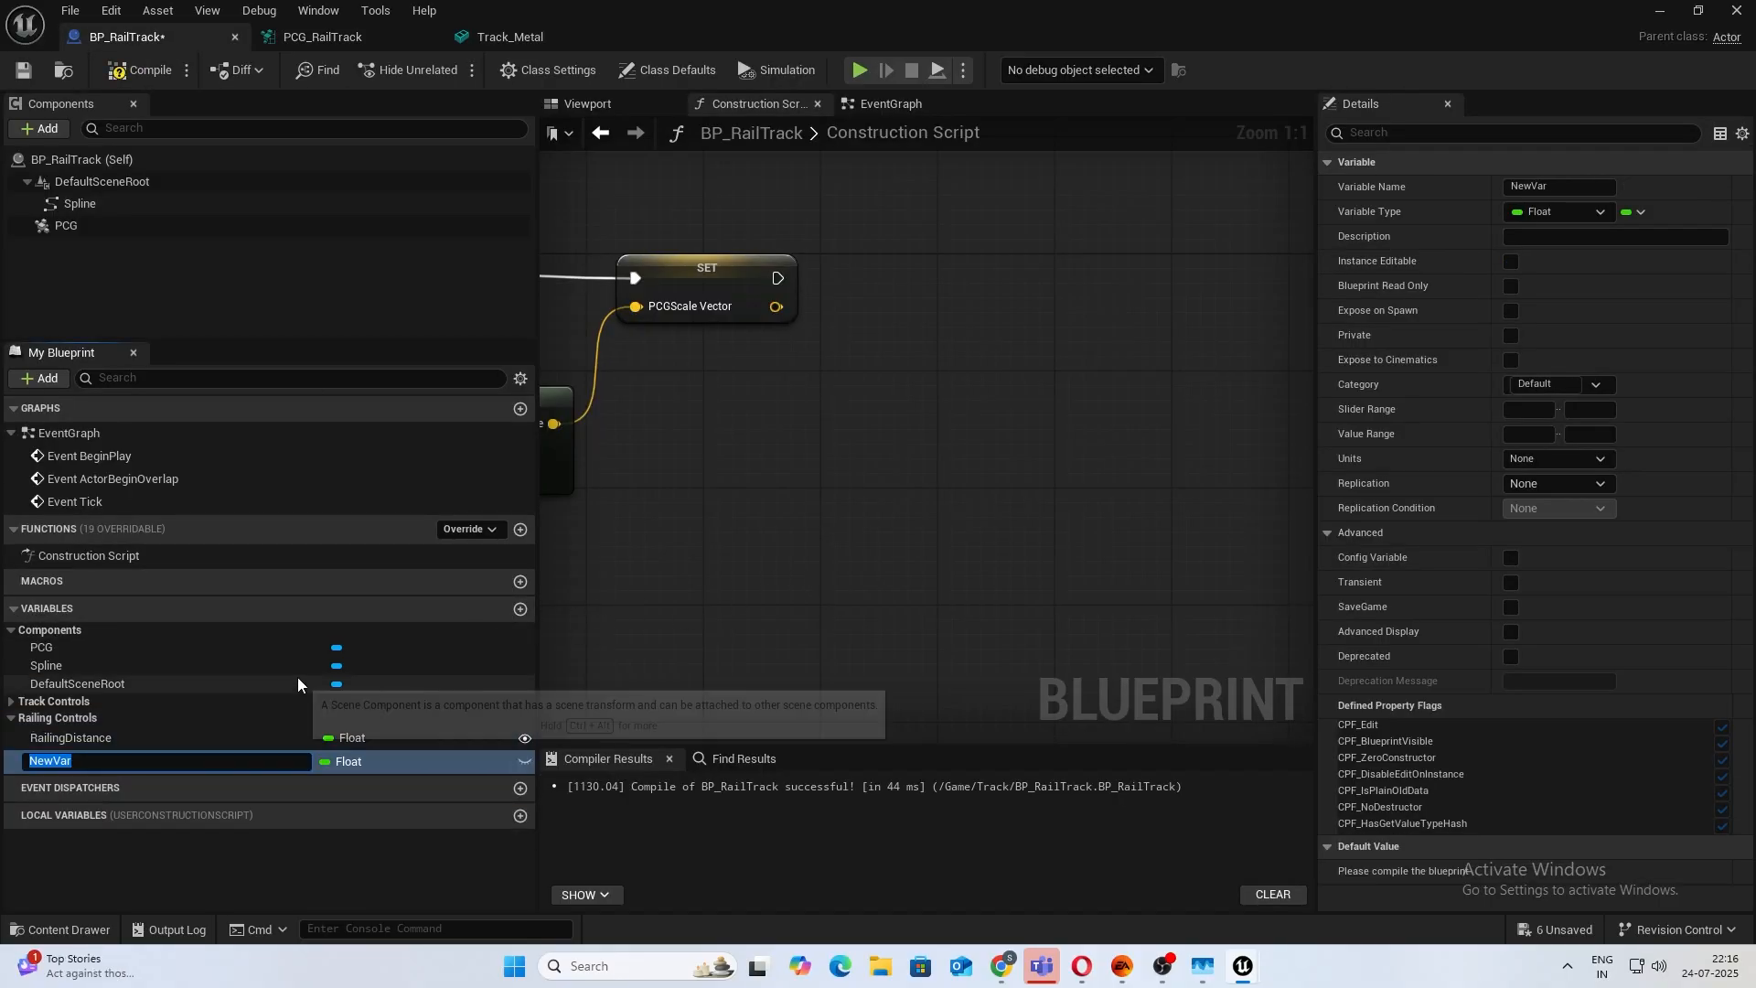
pyautogui.write('Rail')
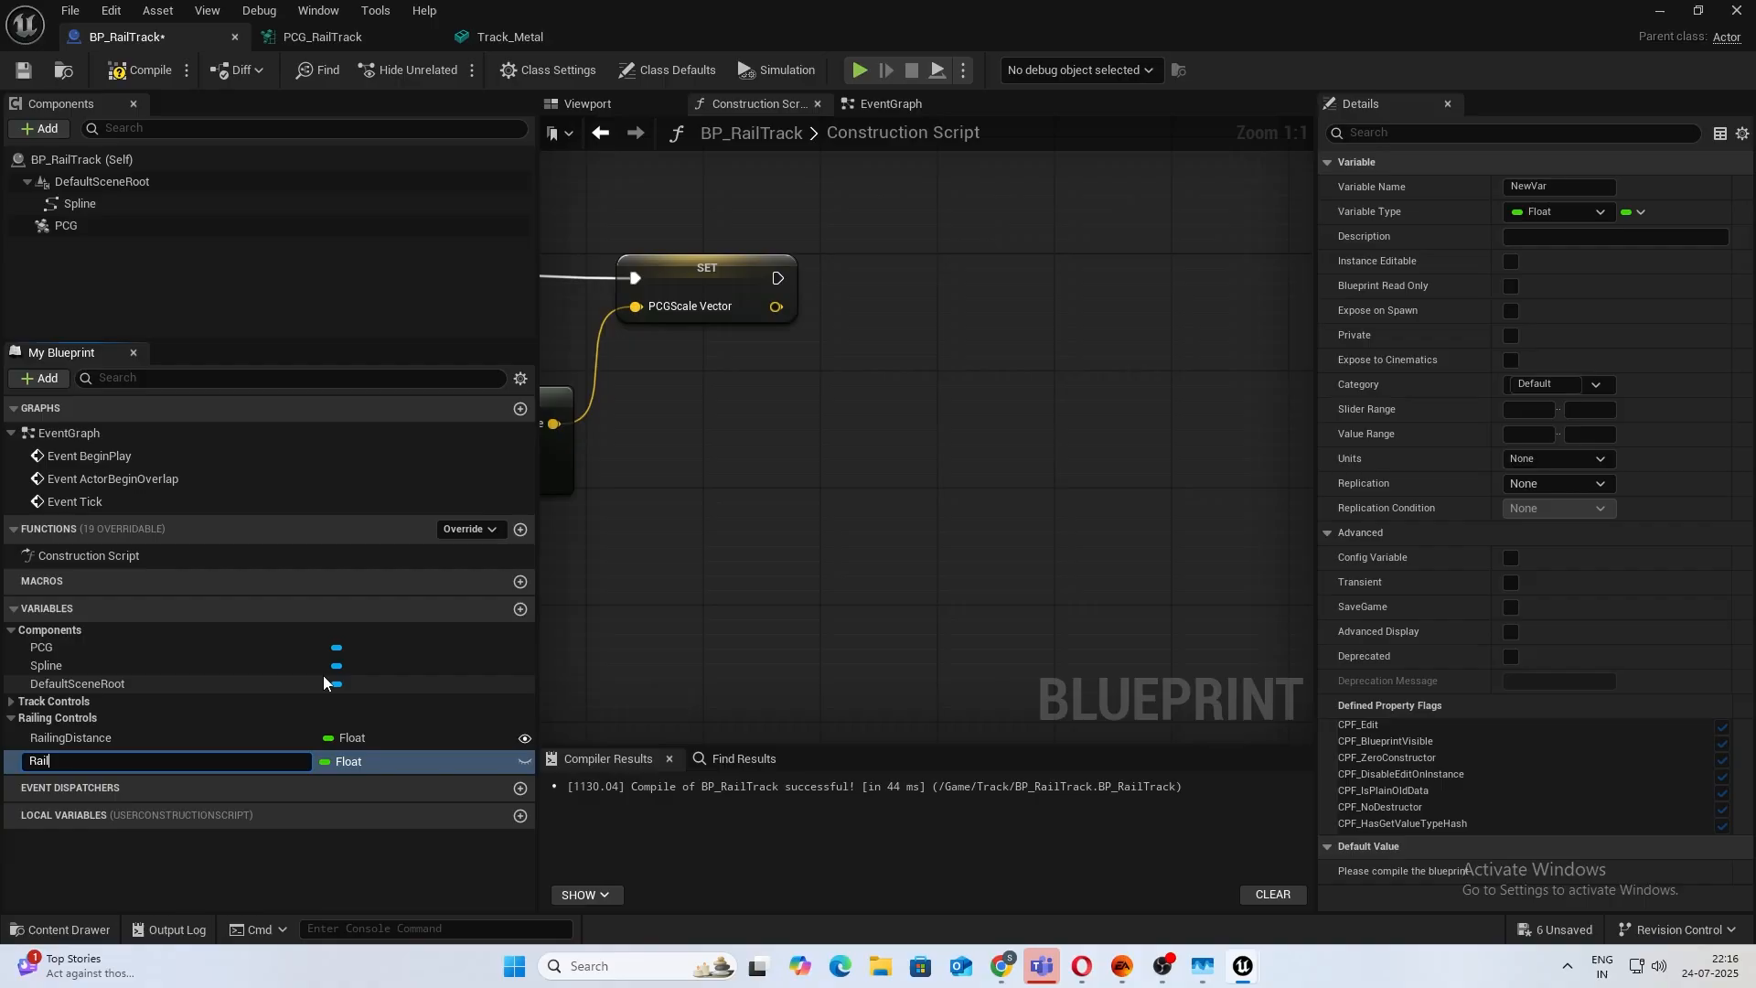
pyautogui.write('ingPCGOffset')
pyautogui.press('Return')
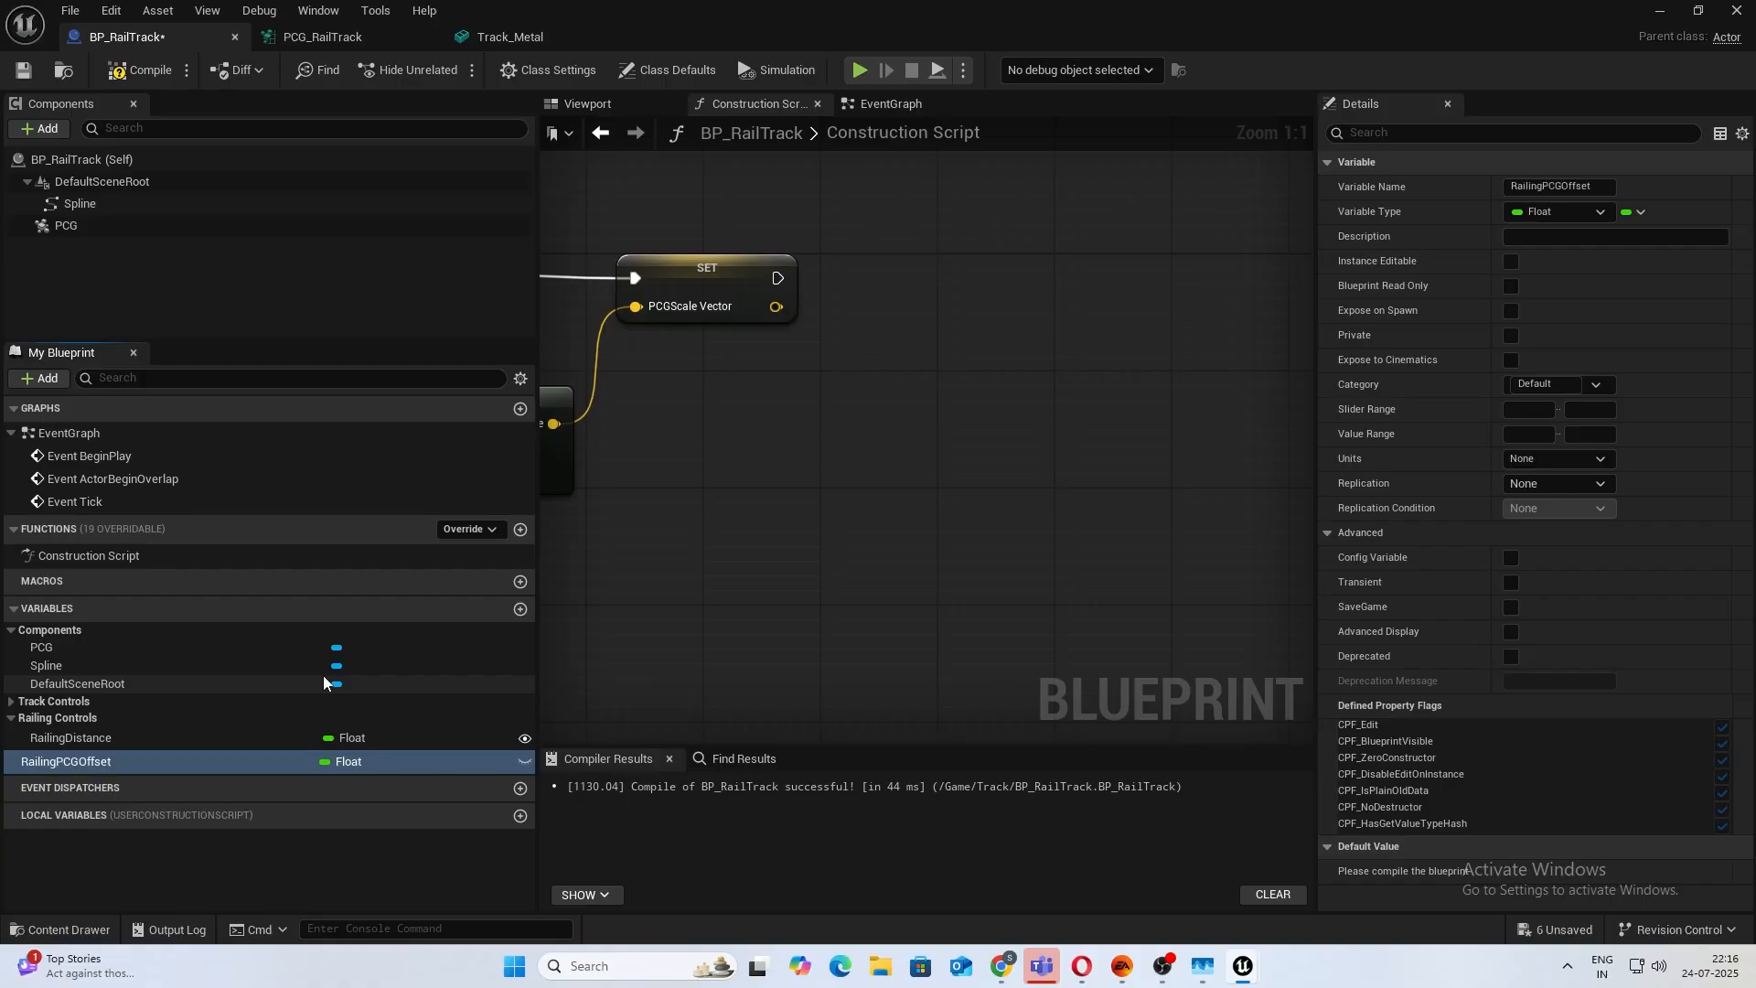
# Make RailingPCGOffset an instance-editable Vector with the description DO NOT EDIT IN EDITOR, and compile the blueprint.
pyautogui.click(333, 759)
pyautogui.click(355, 565)
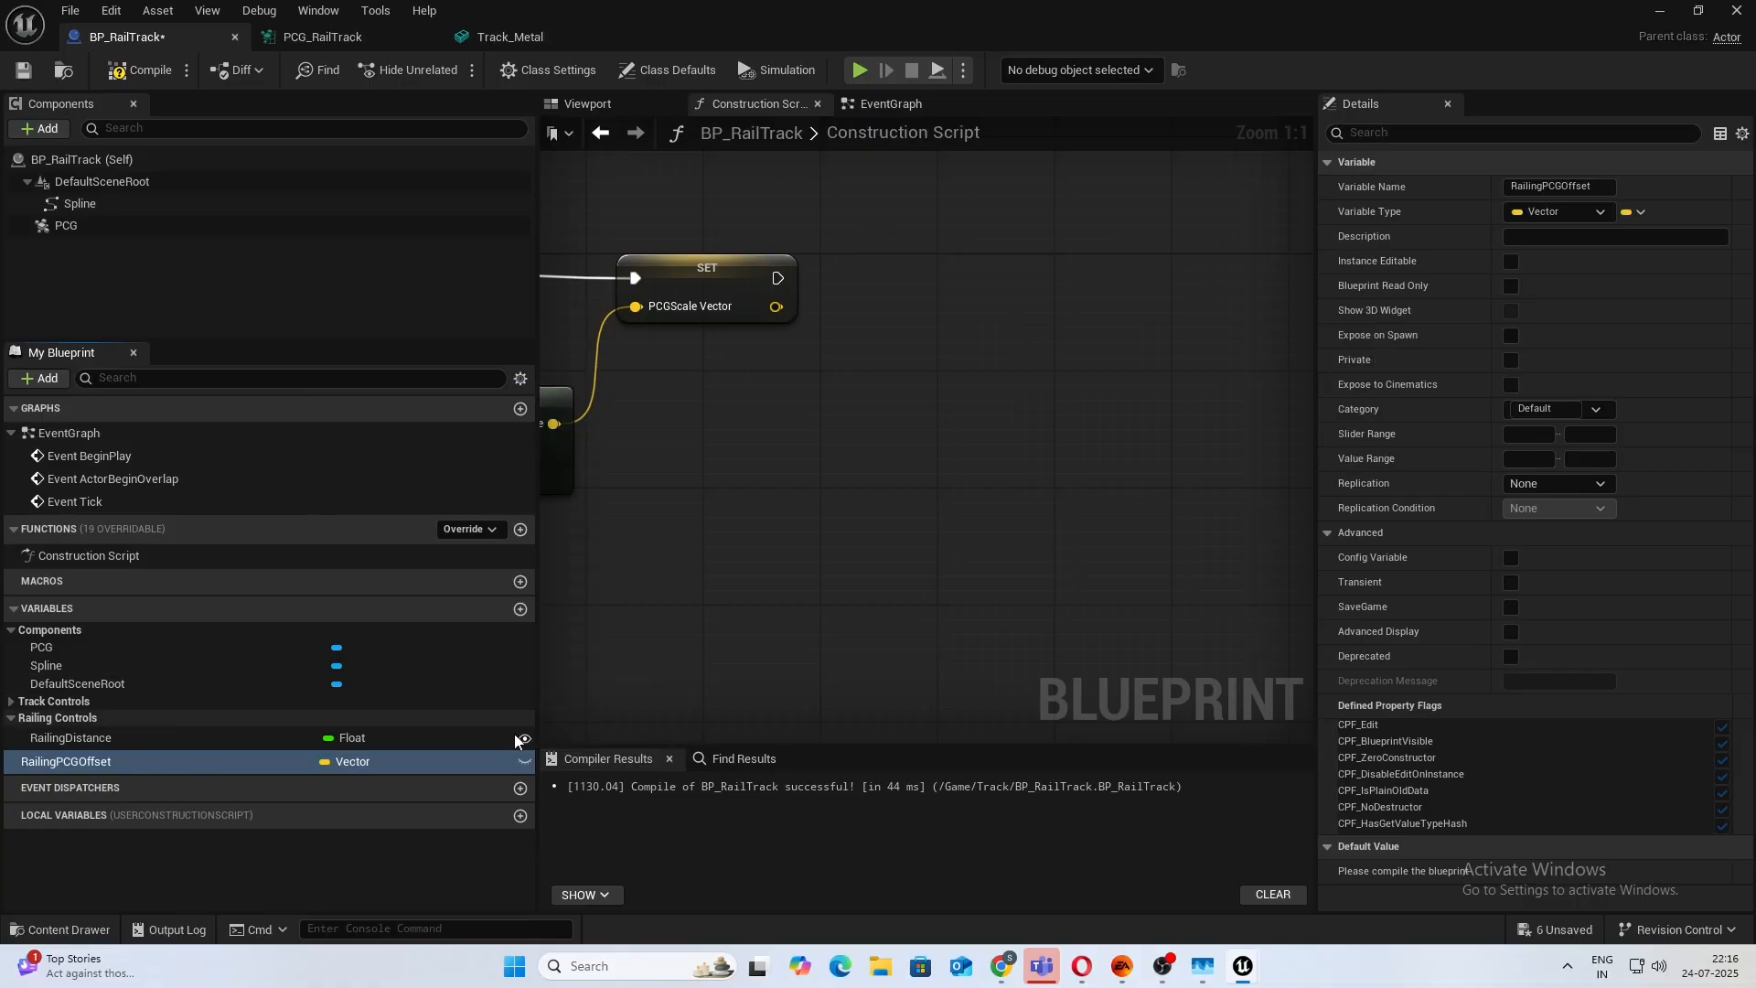
pyautogui.click(524, 761)
pyautogui.click(1592, 237)
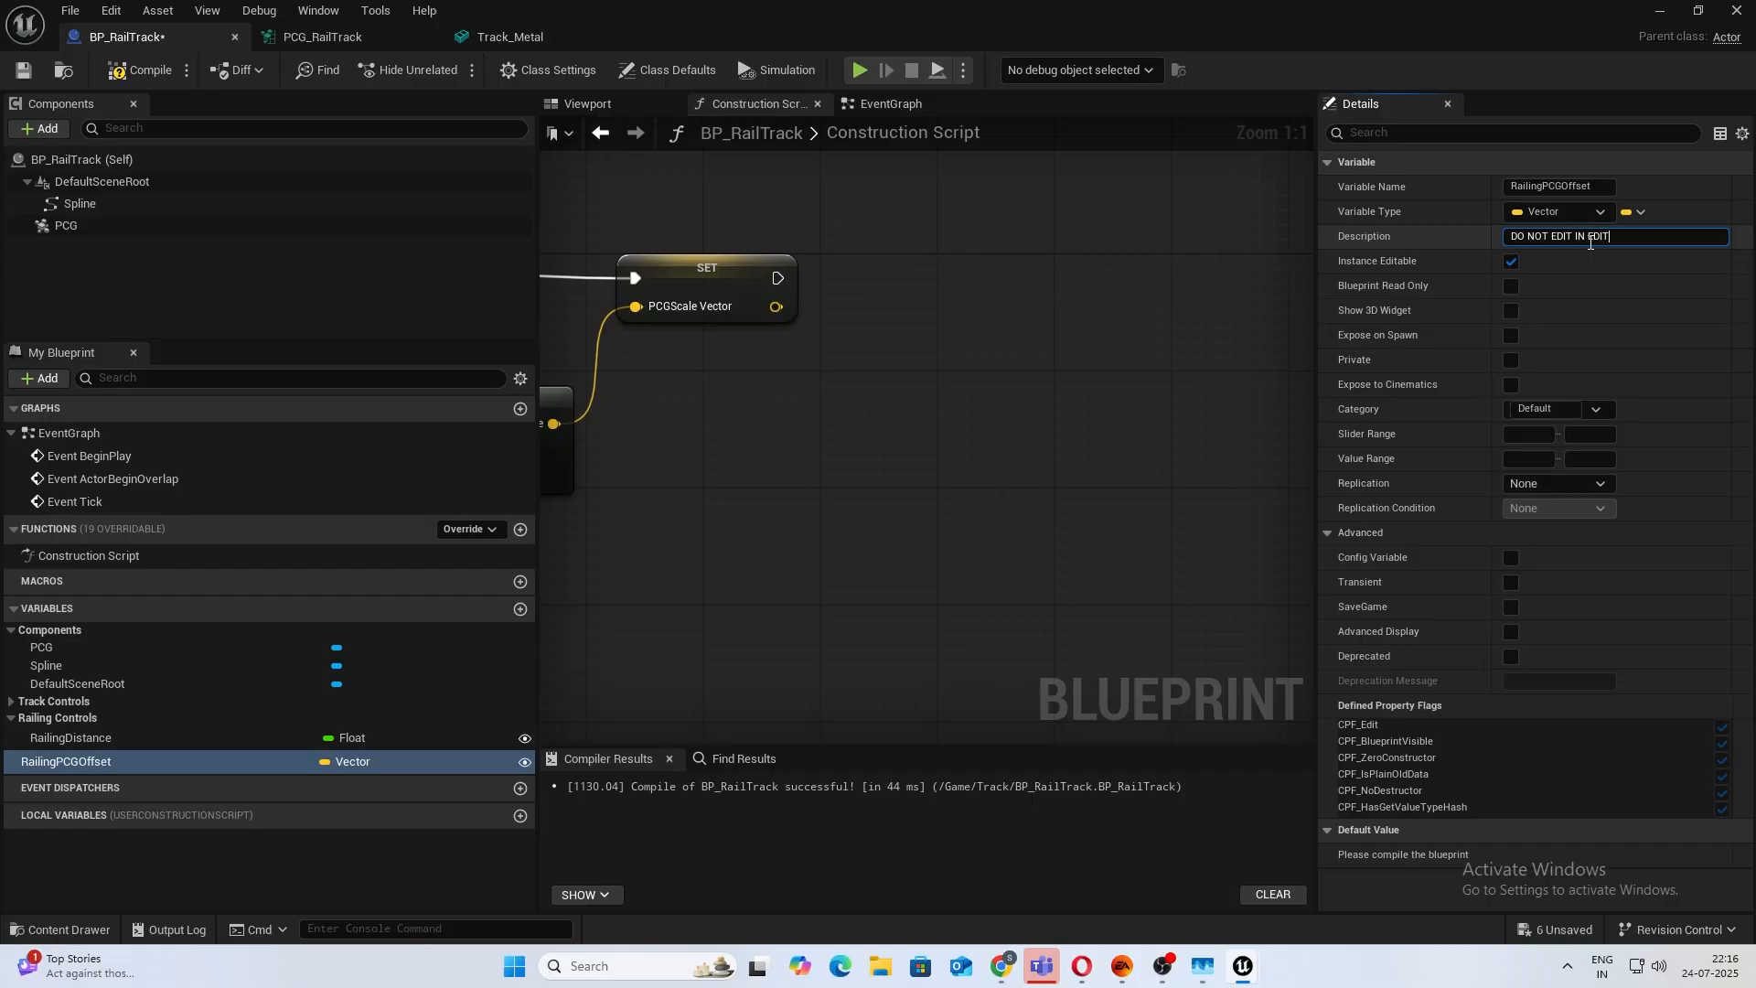
pyautogui.click(144, 69)
# Add a Set RailingPCGOffset node after the PCGScaleVector setter in the Construction Script and feed it from a new Make Vector node.
pyautogui.moveTo(706, 475); pyautogui.dragTo(601, 486, button='right')
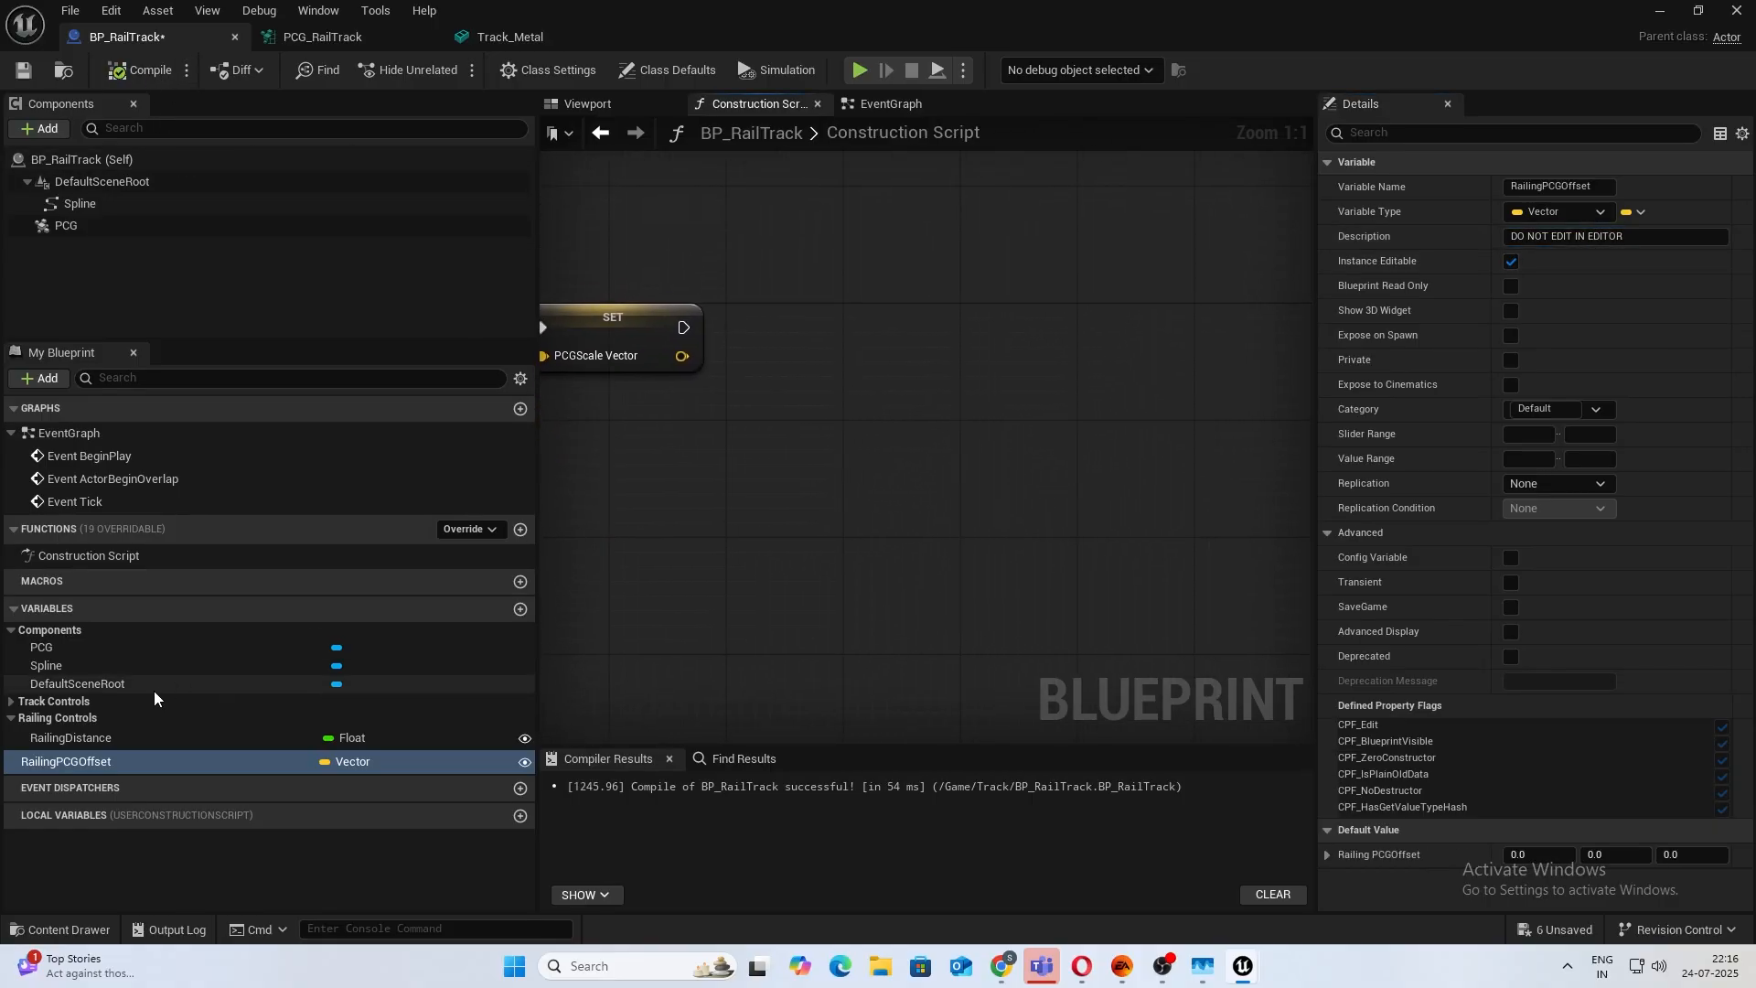
pyautogui.keyDown('alt'); pyautogui.moveTo(91, 773); pyautogui.dragTo(973, 320); pyautogui.keyUp('alt')
pyautogui.moveTo(693, 364); pyautogui.dragTo(782, 393, button='right')
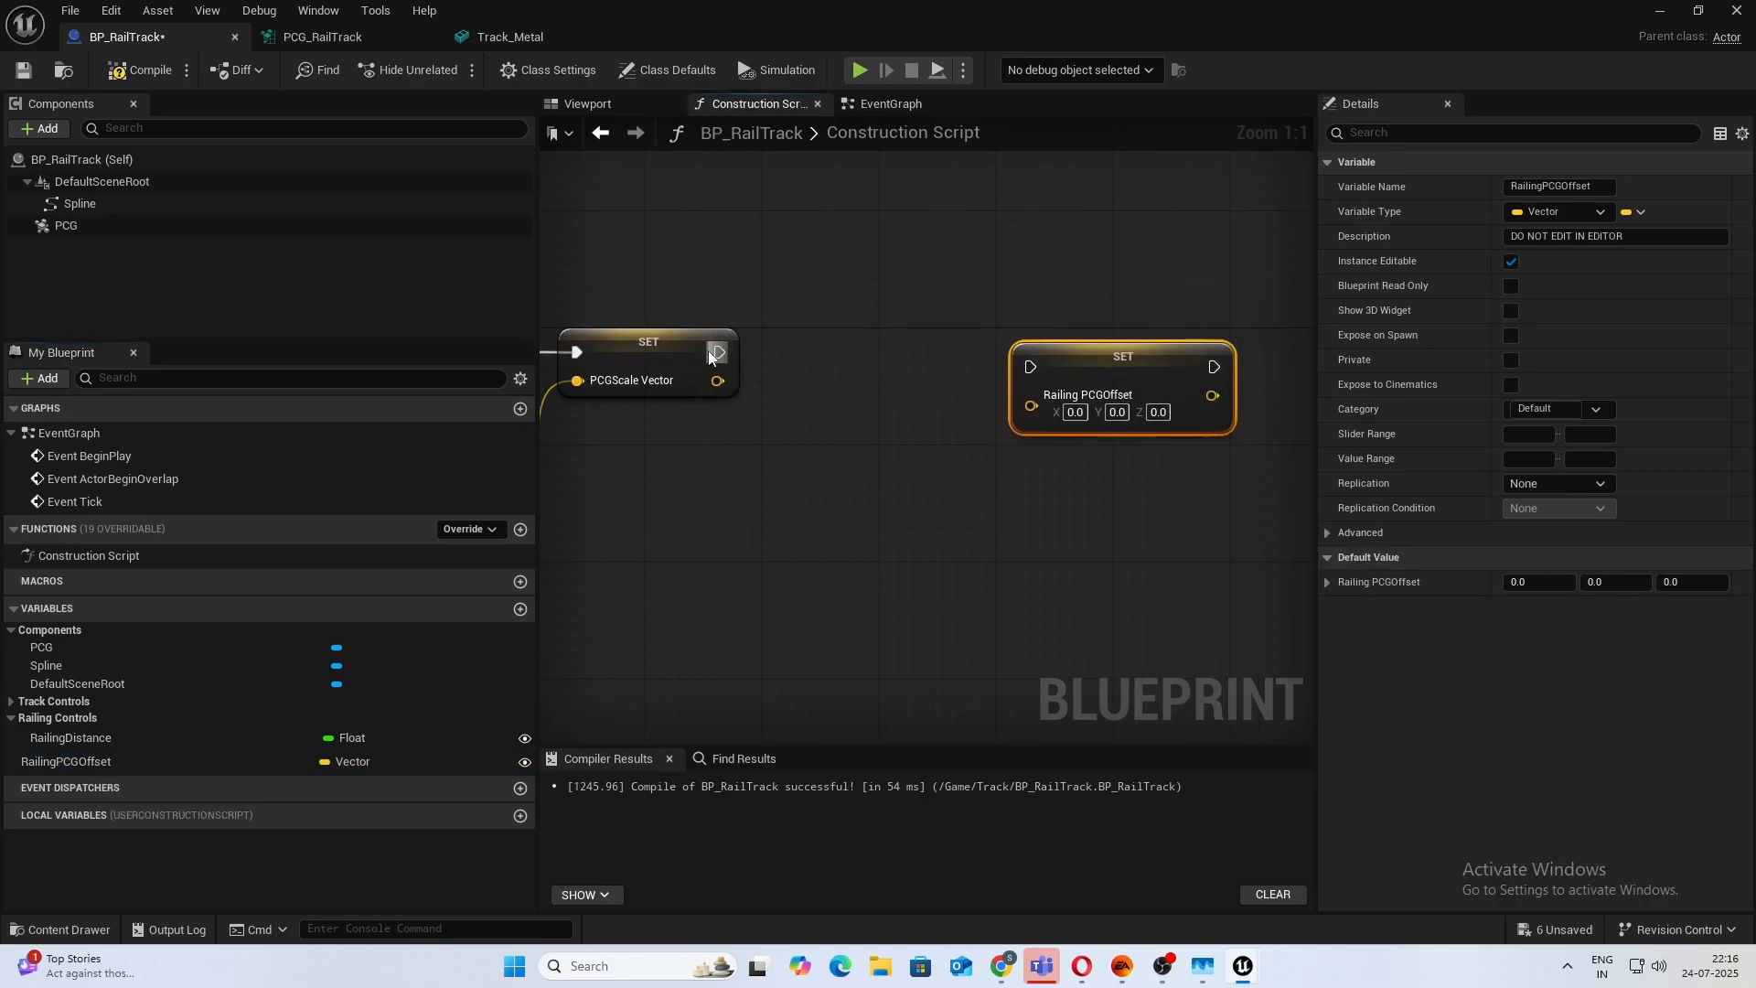
pyautogui.moveTo(710, 357); pyautogui.dragTo(938, 519)
pyautogui.write('make vec')
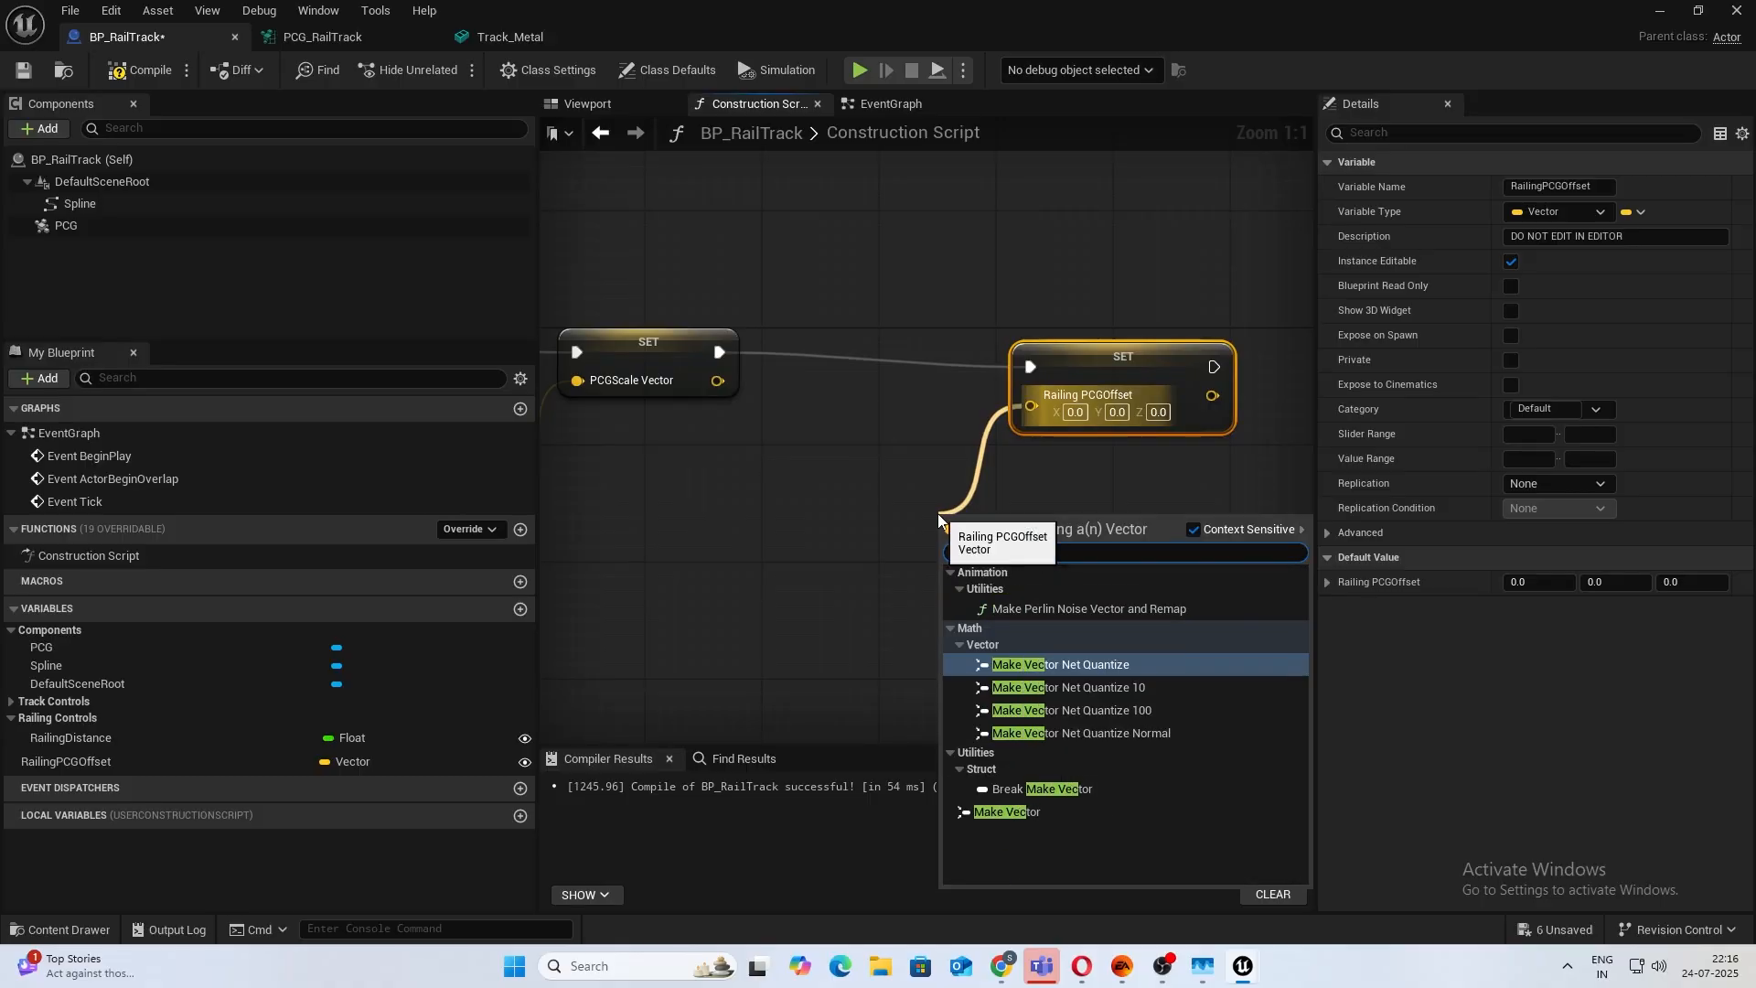
pyautogui.click(1006, 811)
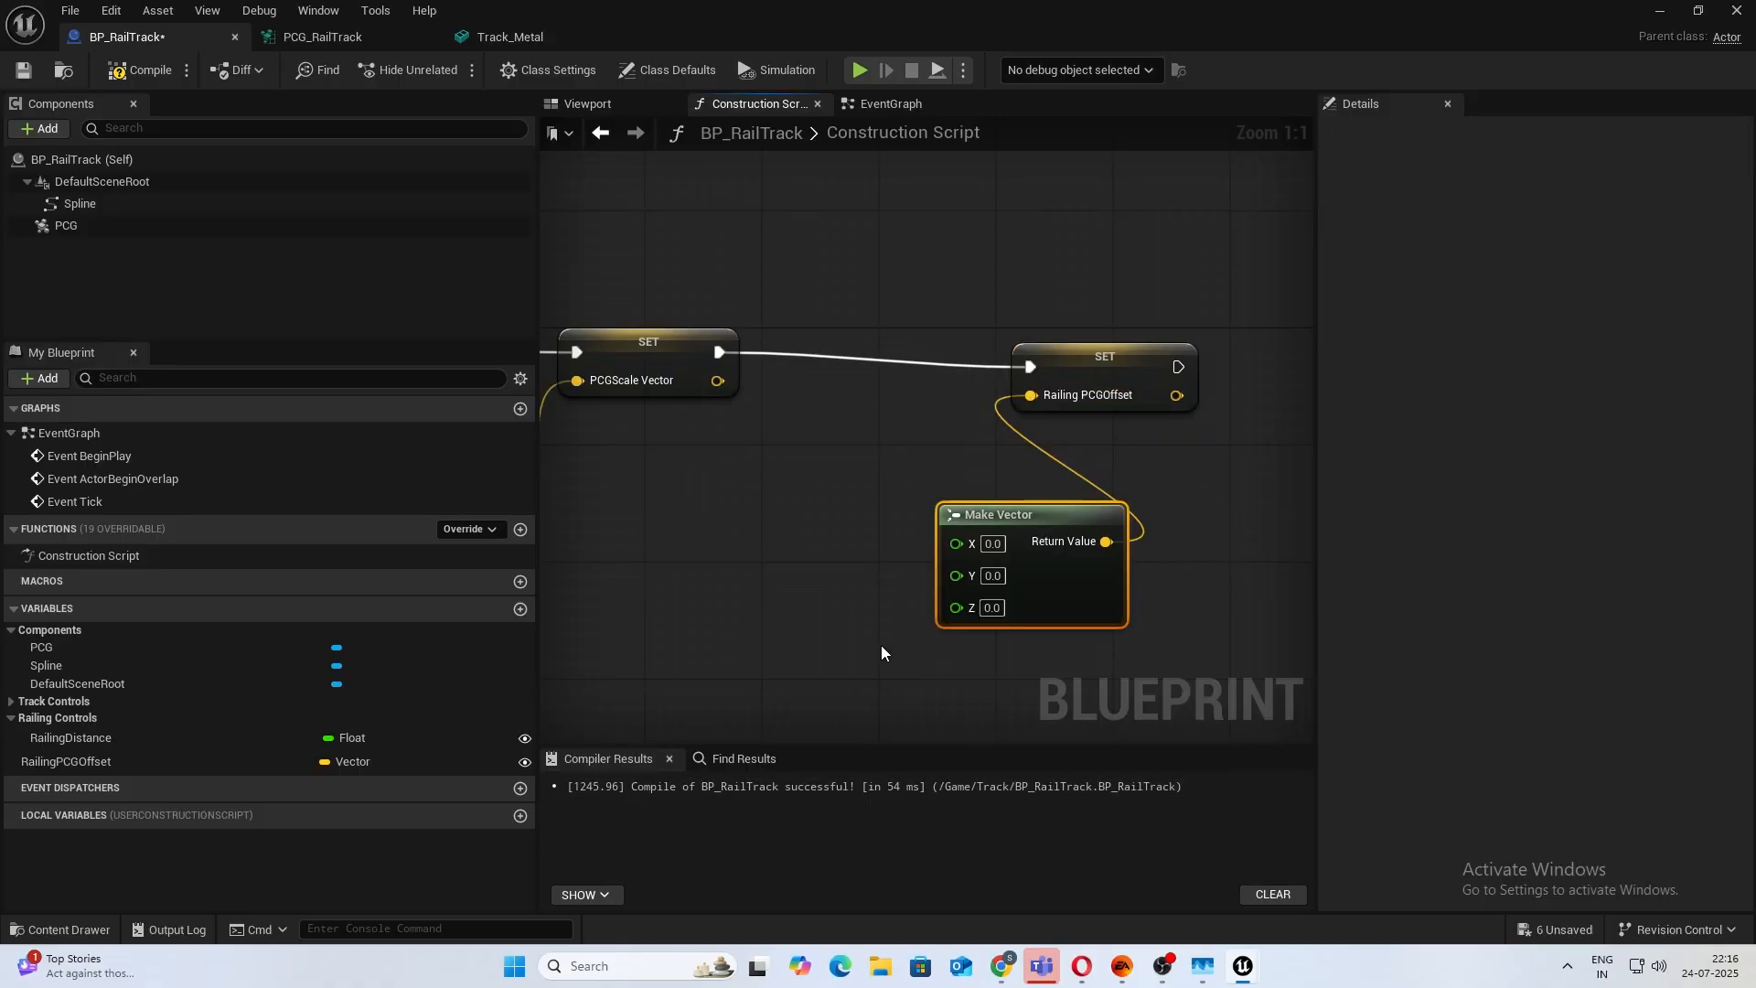
pyautogui.moveTo(1005, 532); pyautogui.dragTo(931, 530)
# Promote the new Make Vector node's Y input to a variable named RailingOffset.
pyautogui.moveTo(914, 492); pyautogui.dragTo(1113, 375, button='right')
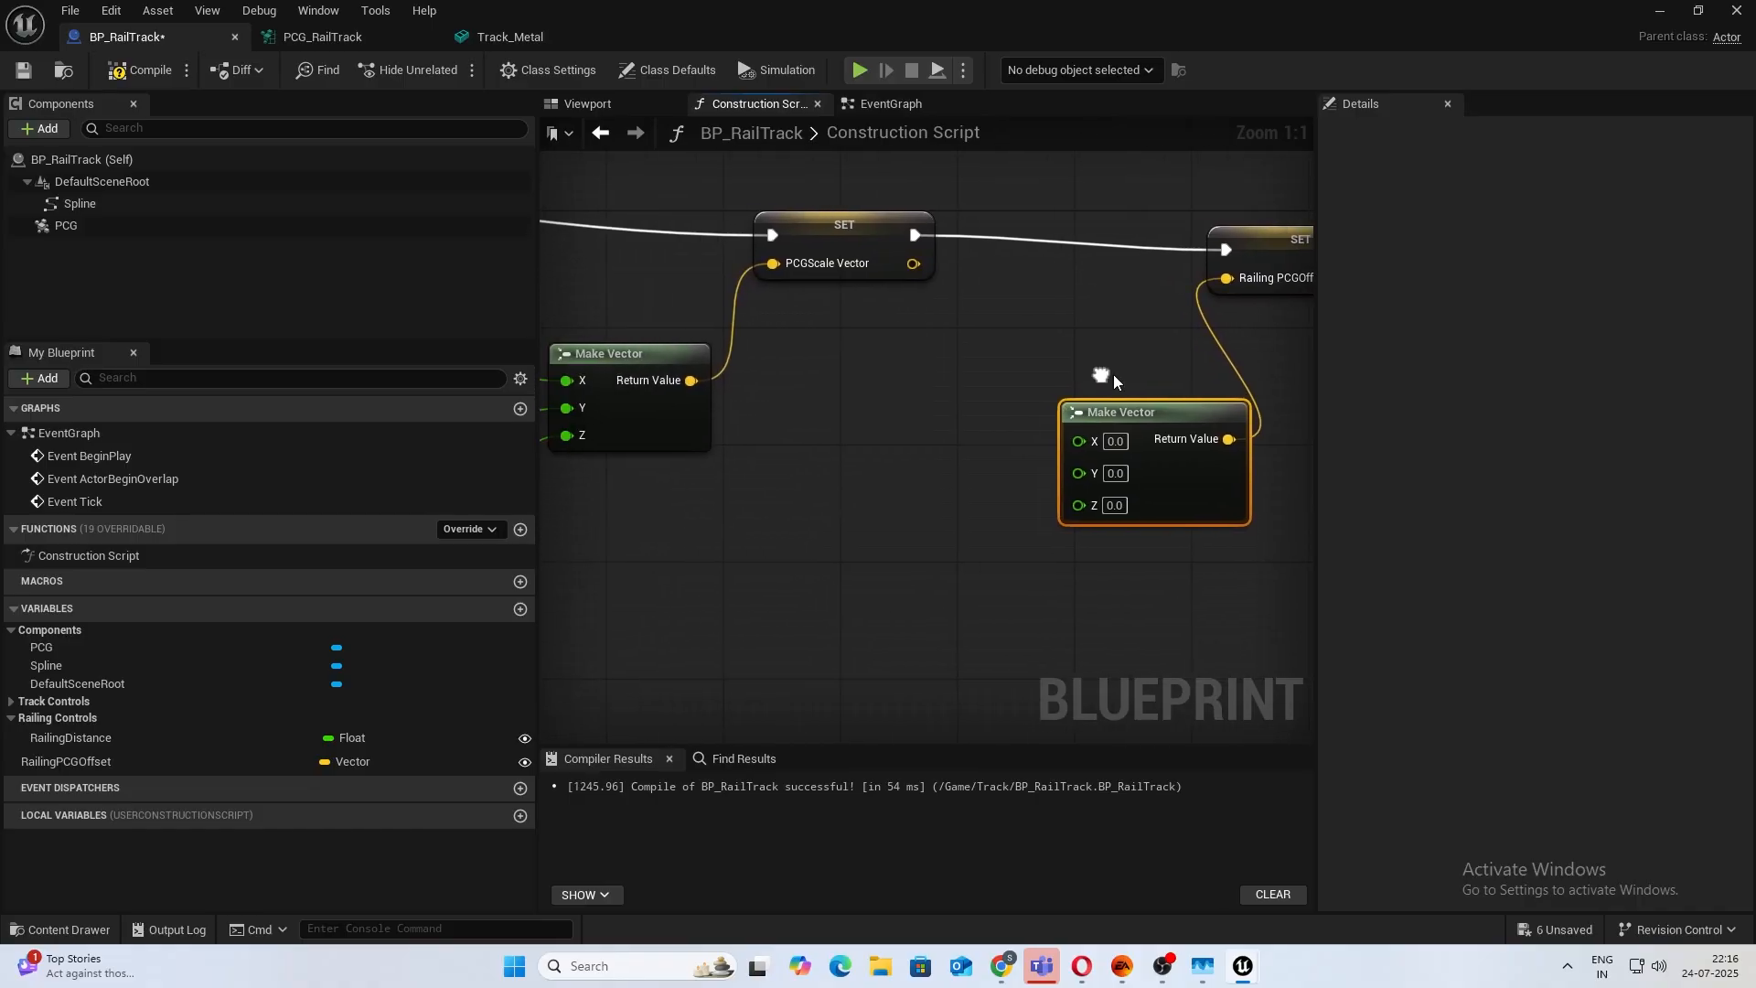
pyautogui.rightClick(1092, 476)
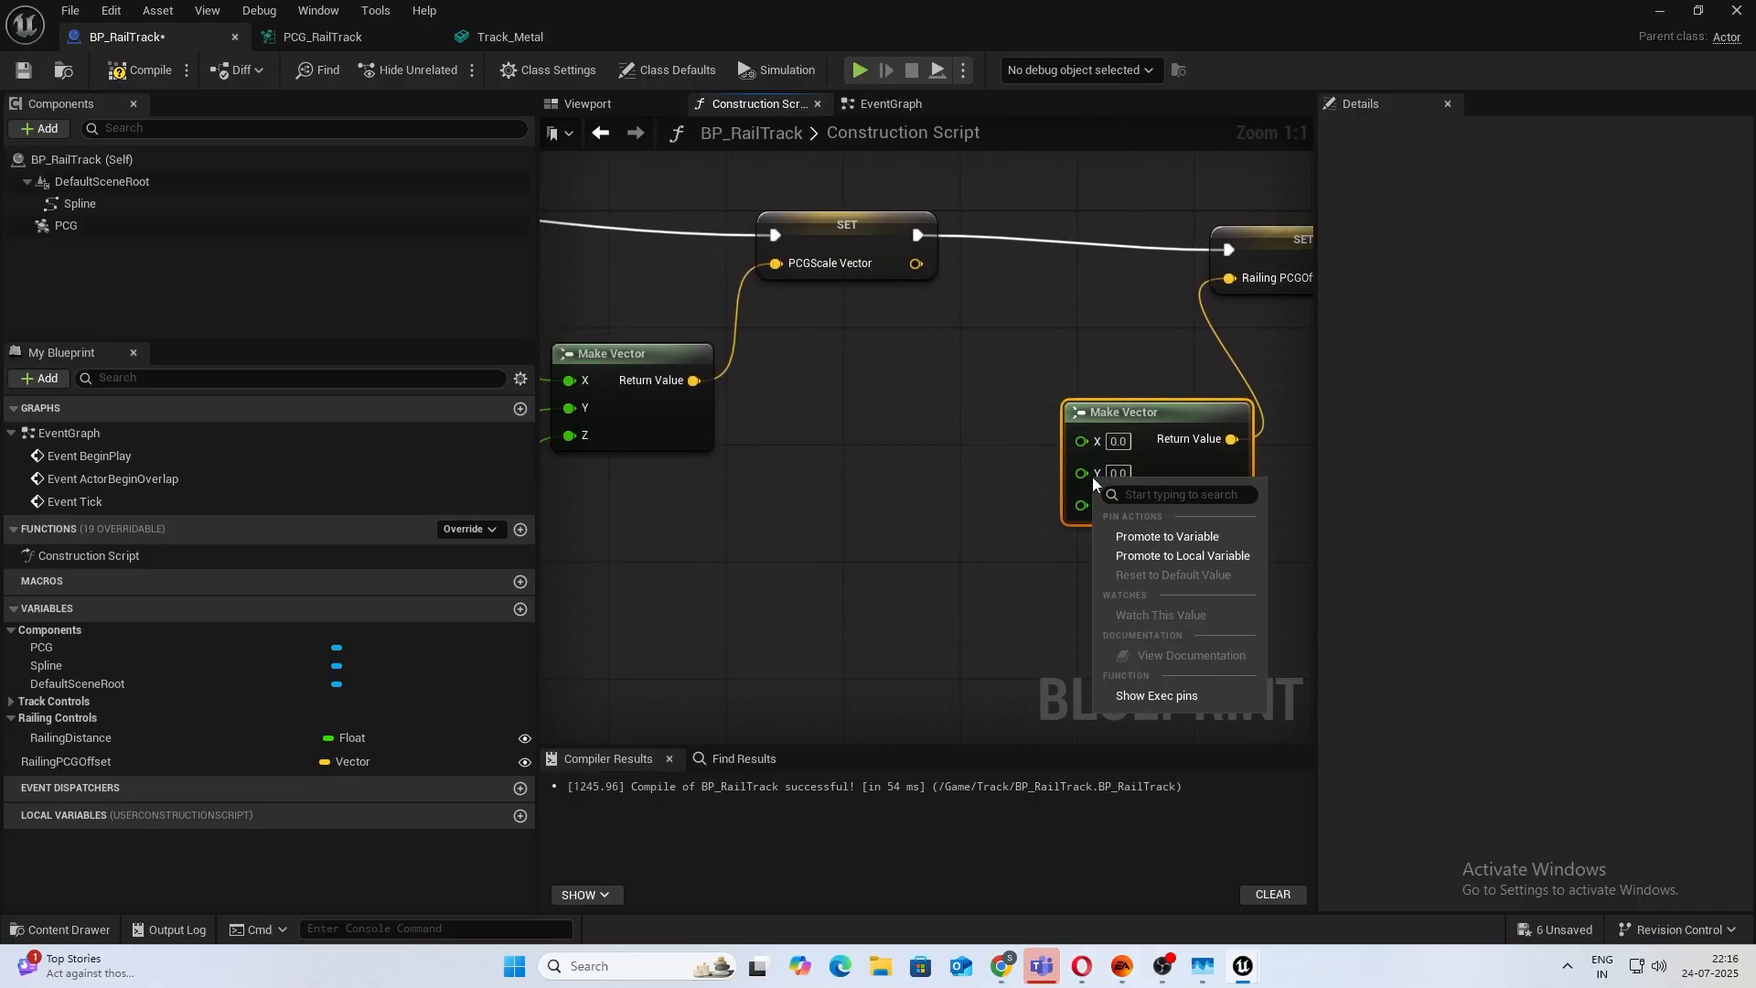
pyautogui.click(1177, 537)
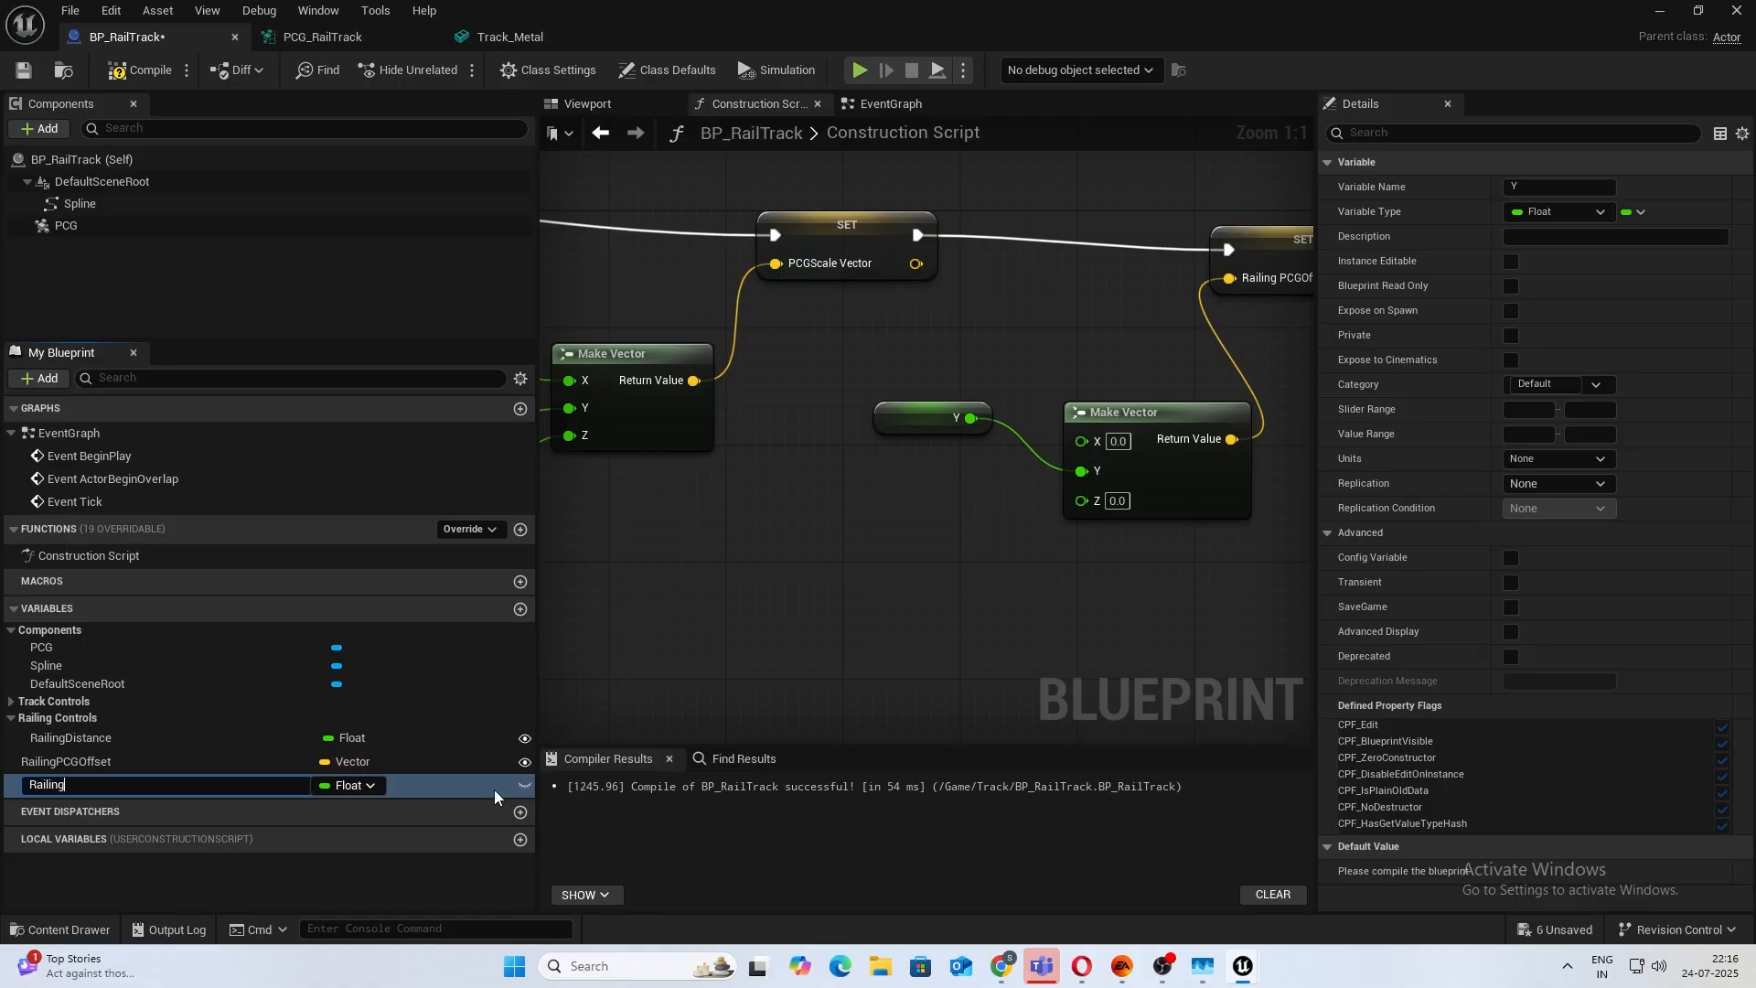
pyautogui.write('set')
pyautogui.press('Return')
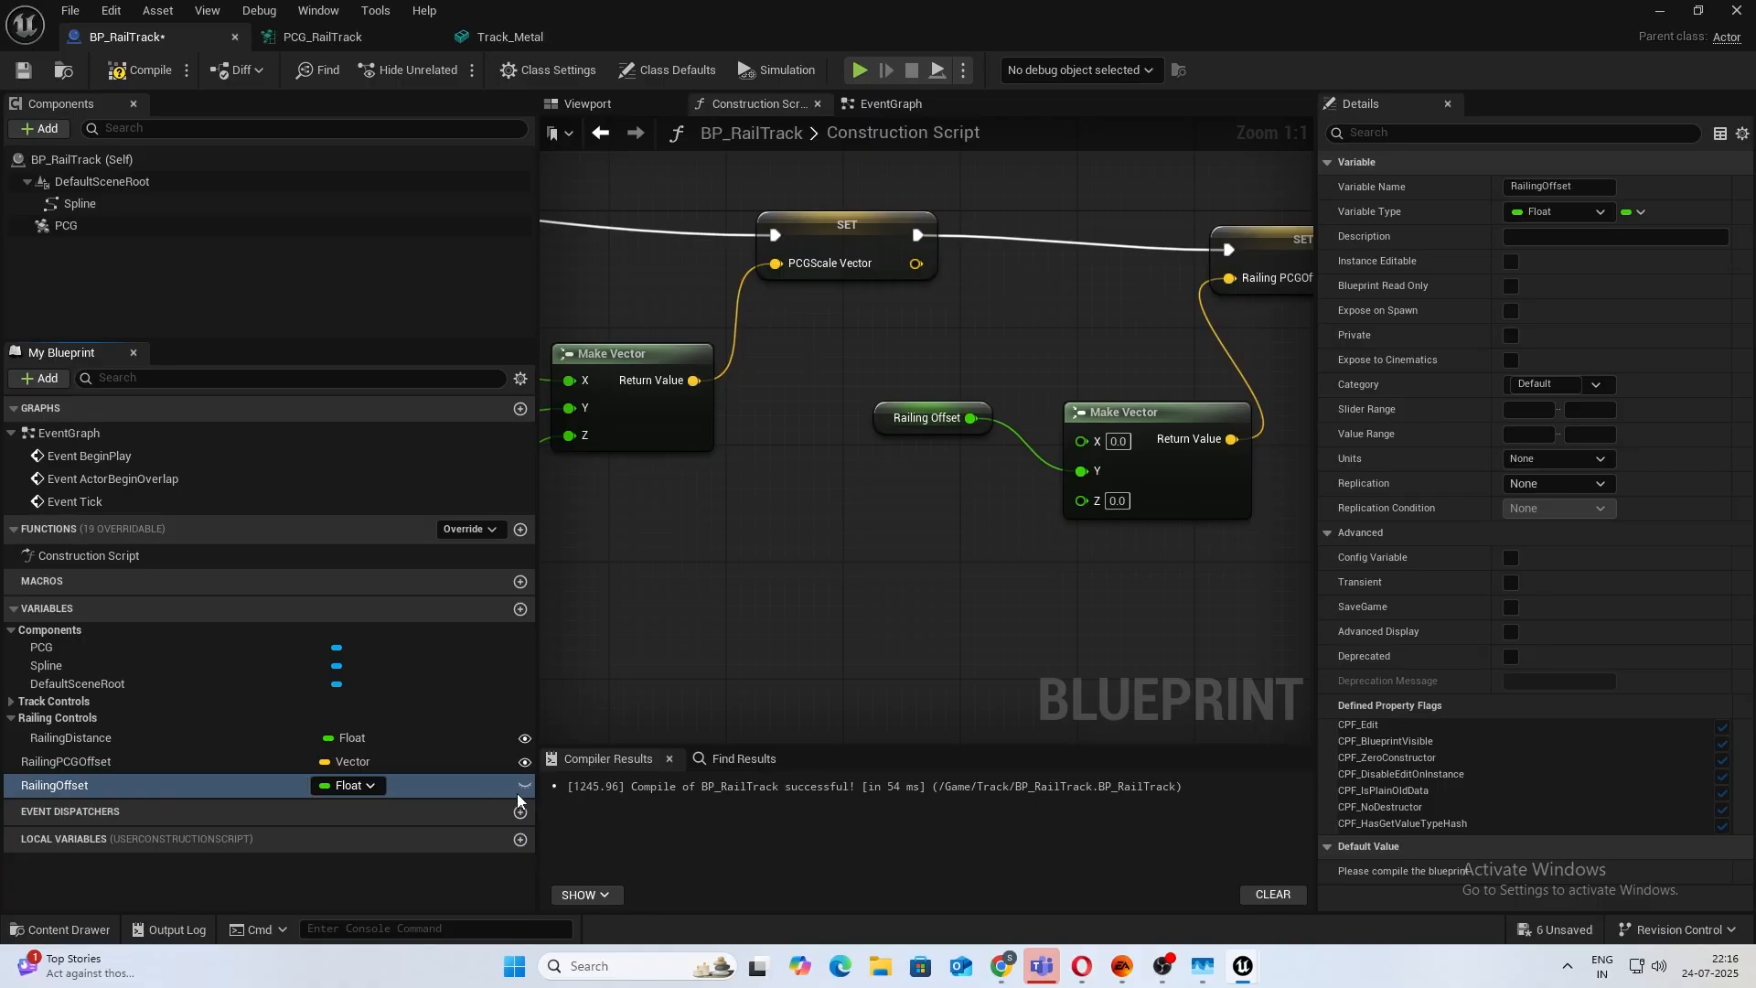
# Make the RailingOffset variable instance editable and assign it to the RailingControls category.
pyautogui.click(521, 785)
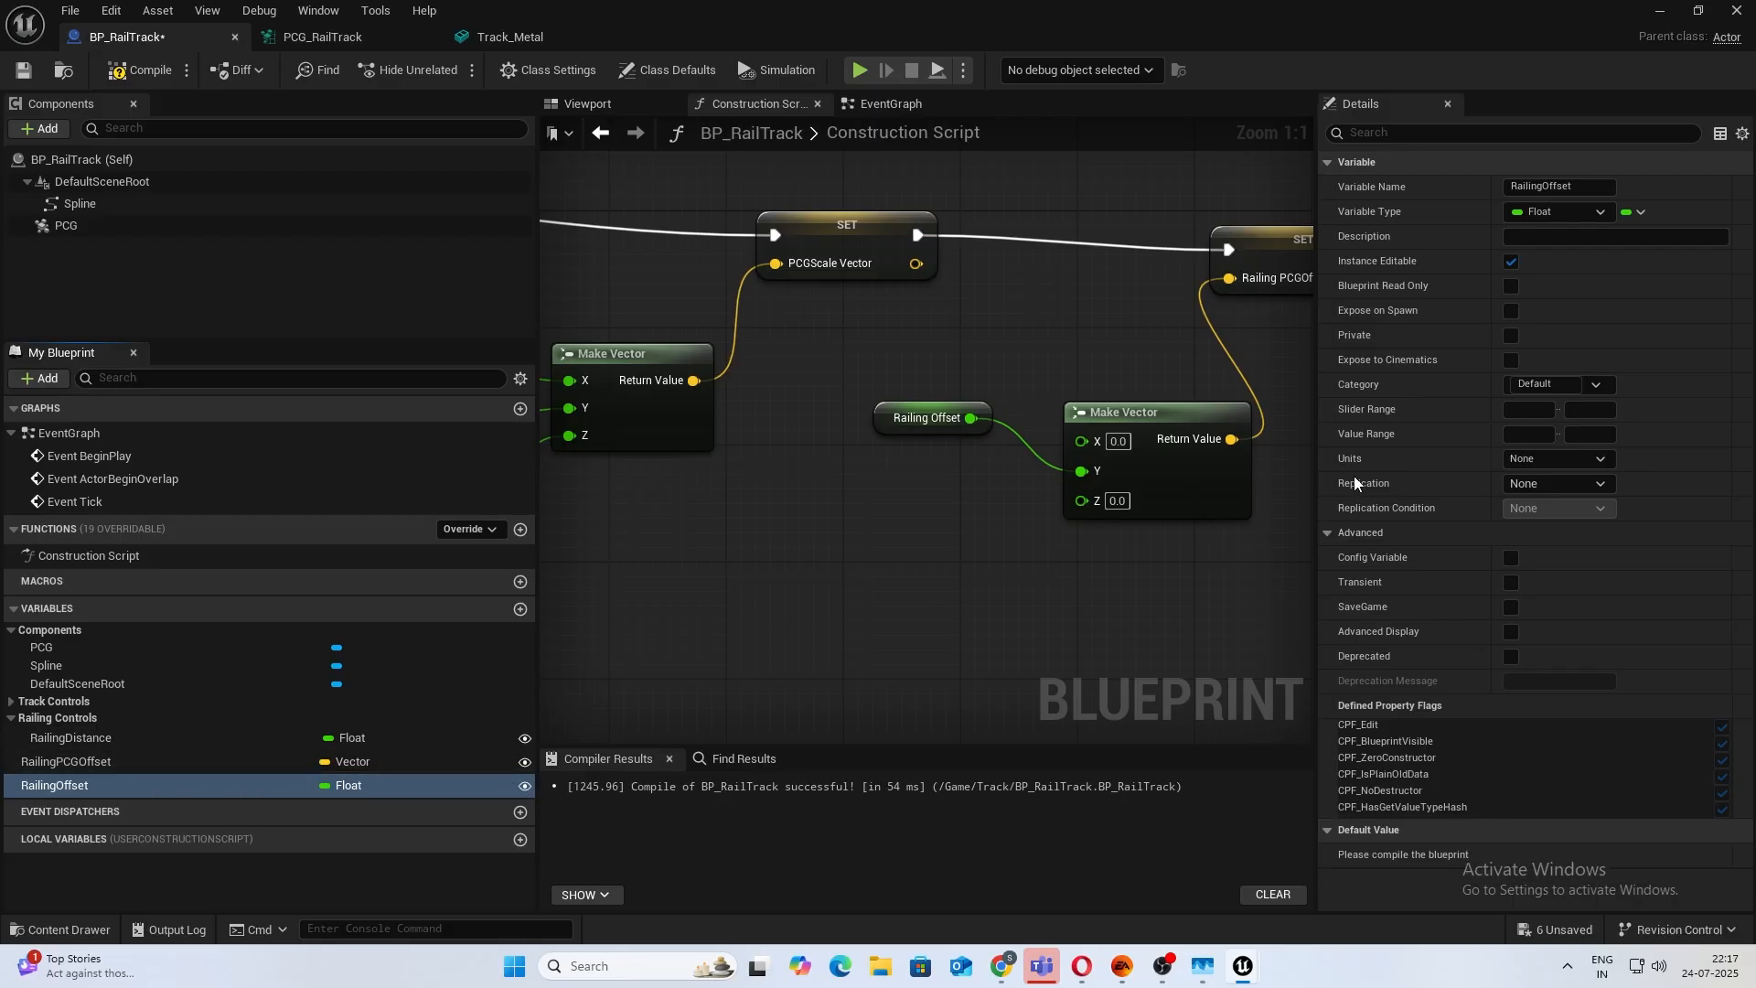
pyautogui.click(1588, 385)
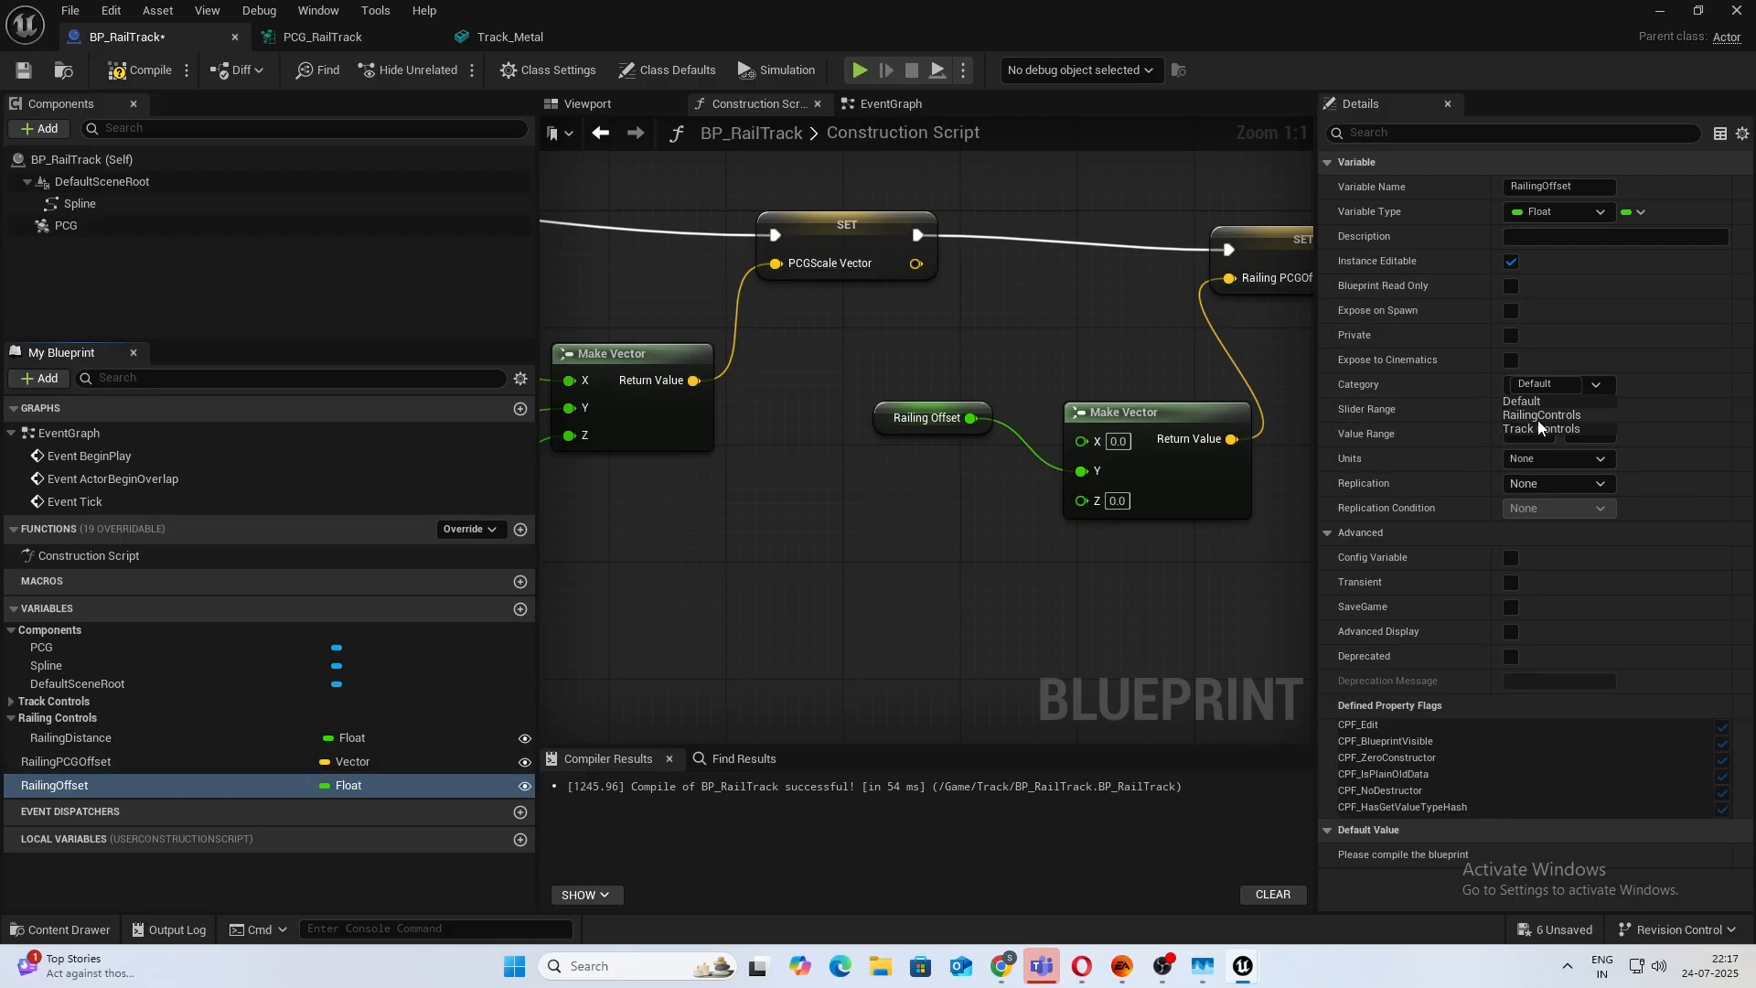
pyautogui.click(1541, 415)
# Assign the RailingPCGOffset variable to the RailingControls category and compile the blueprint.
pyautogui.click(56, 785)
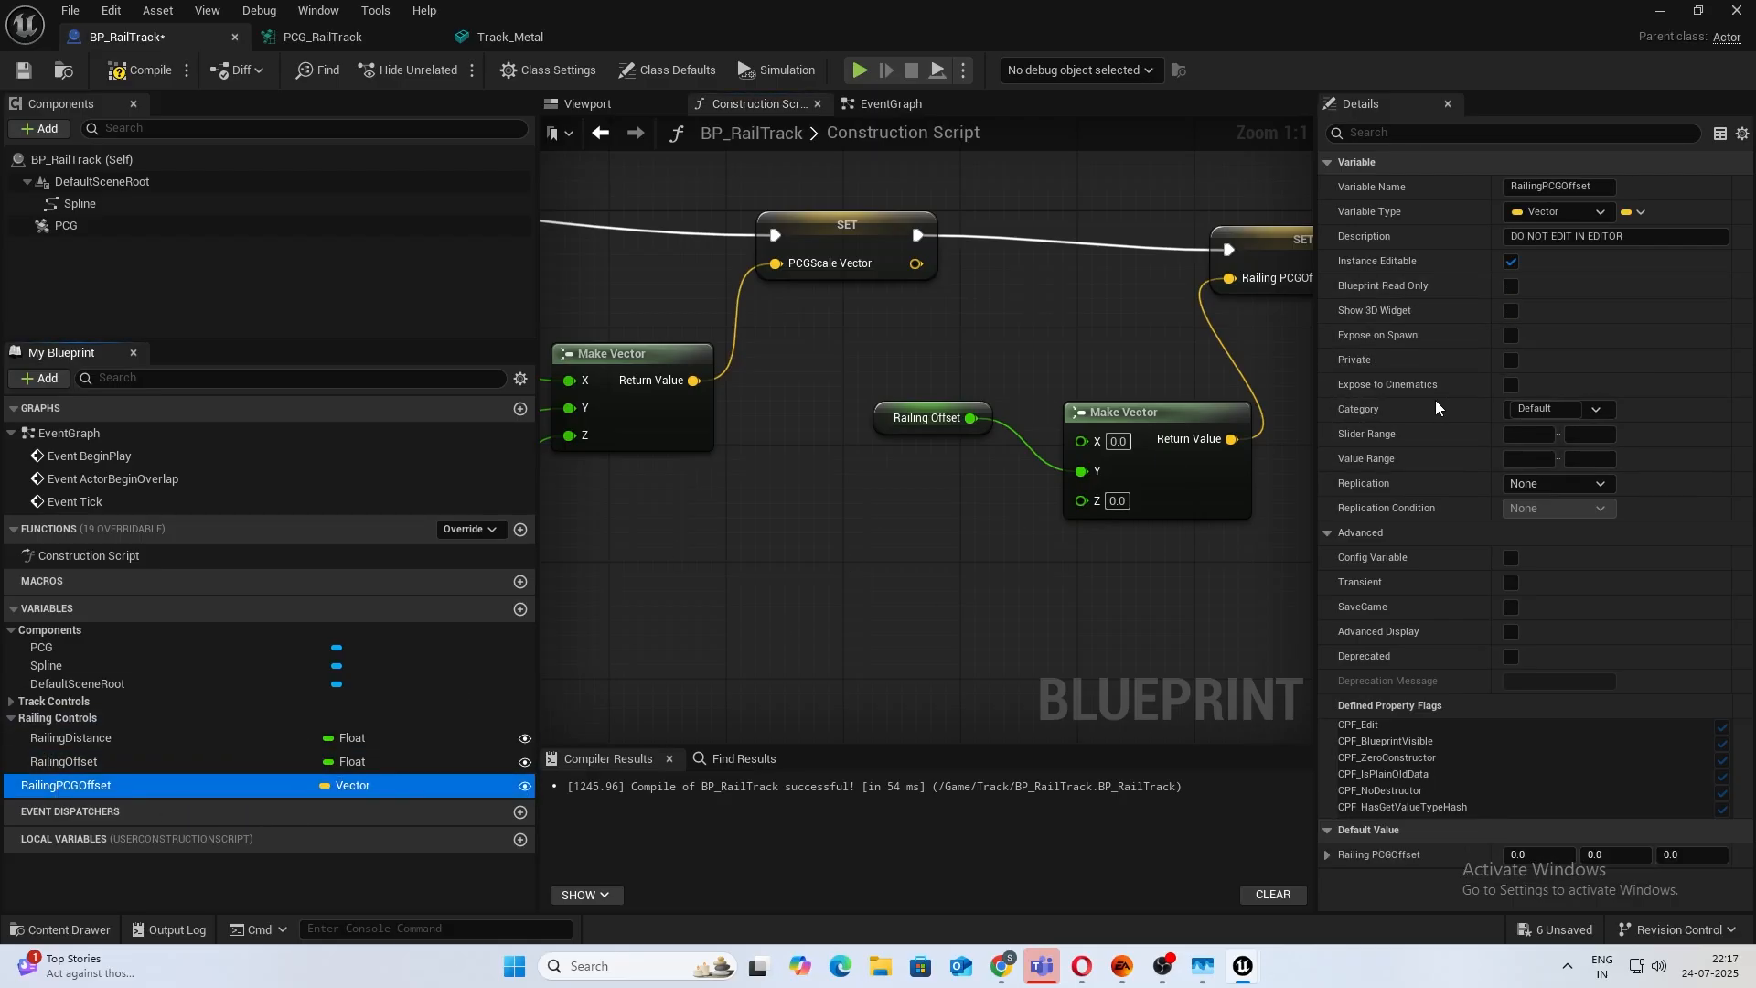
pyautogui.click(1599, 410)
pyautogui.click(1529, 438)
pyautogui.click(902, 547)
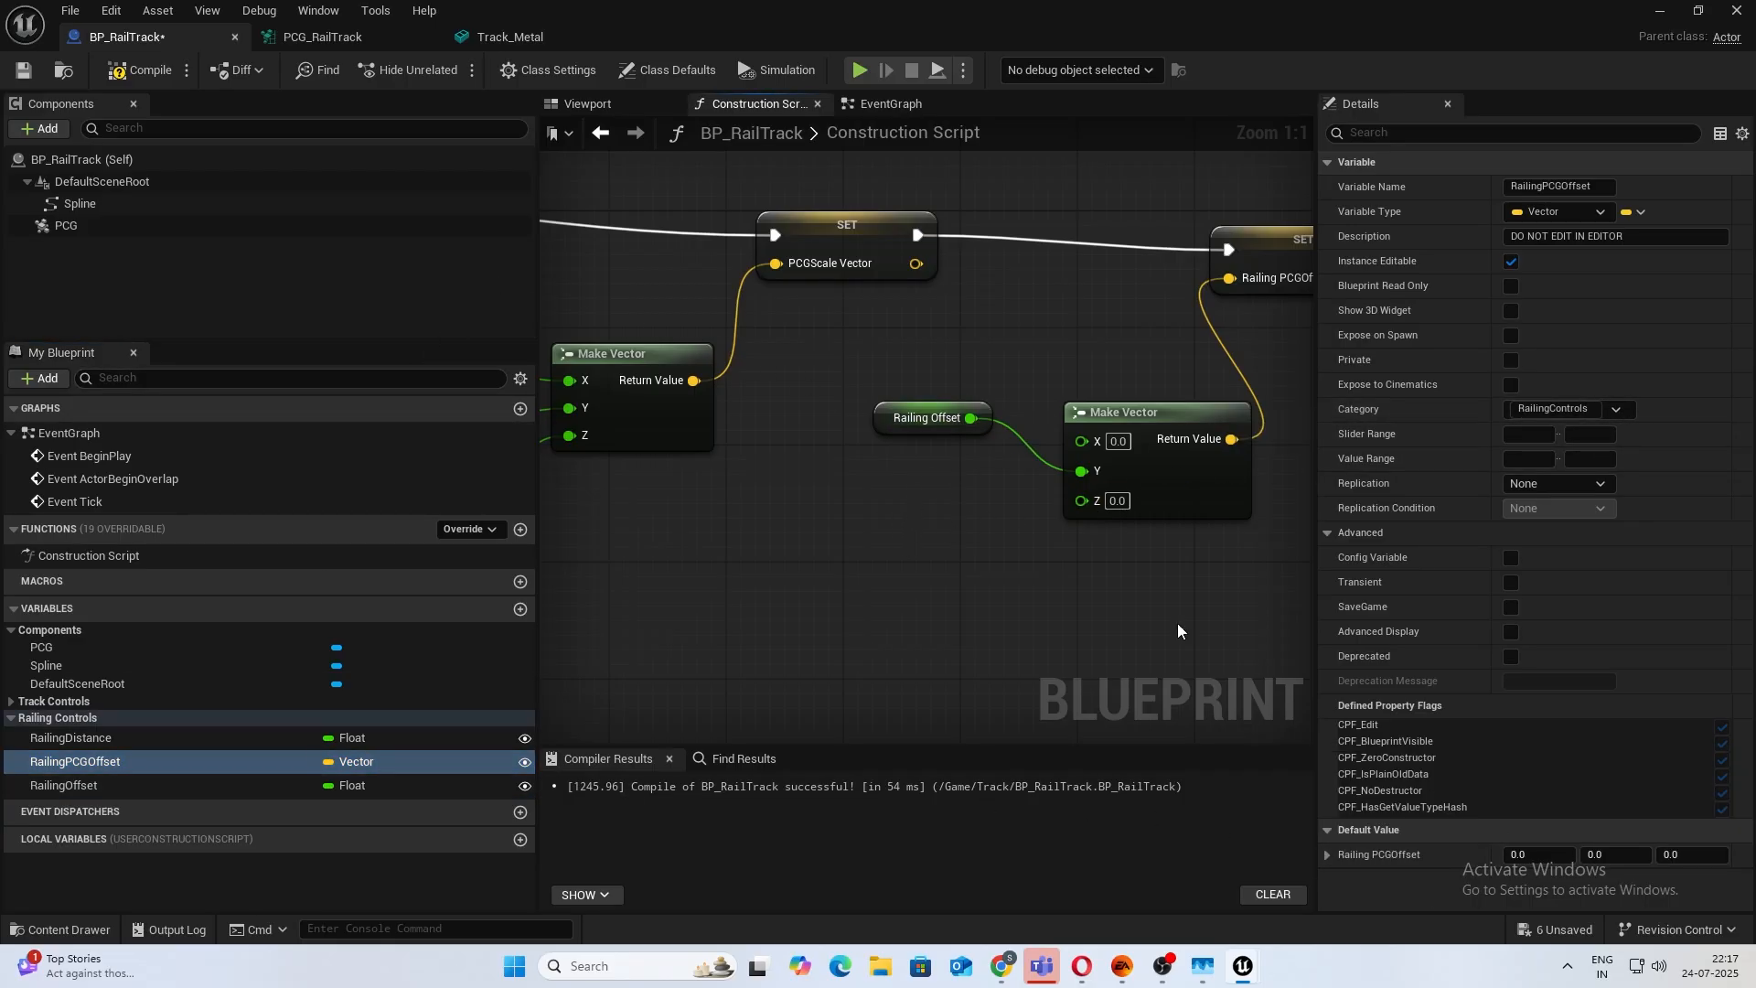
pyautogui.click(101, 785)
pyautogui.click(108, 71)
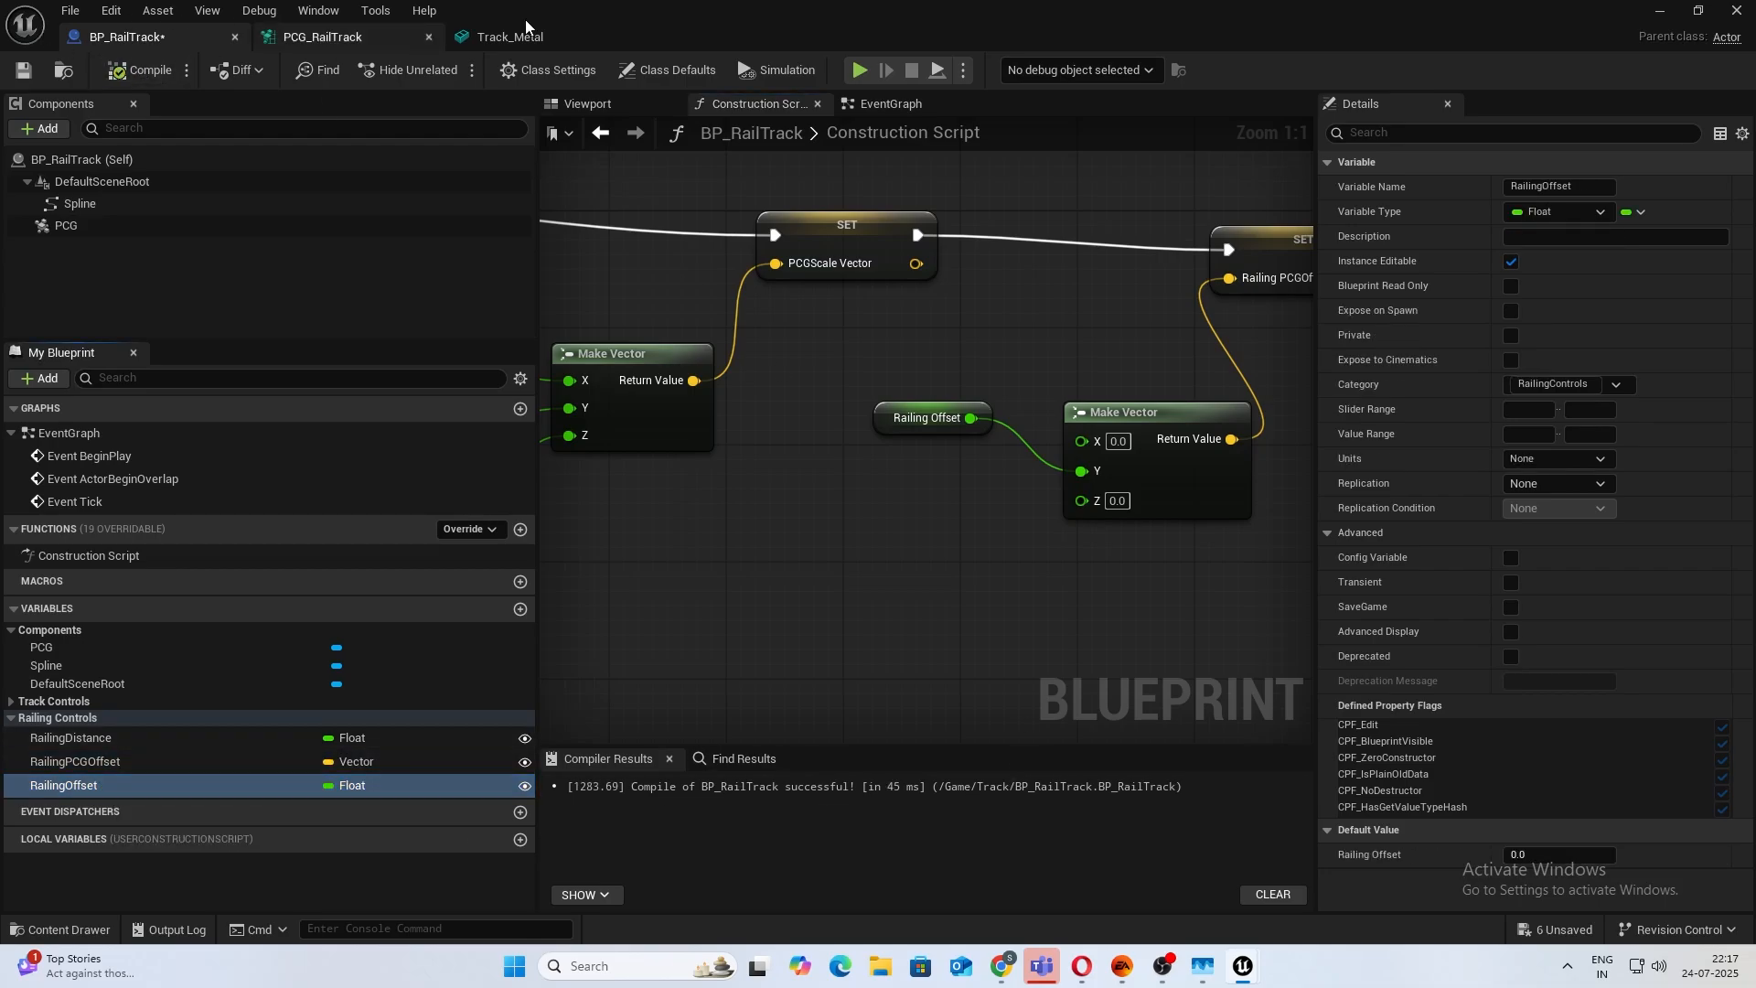
# Set the BP_RailTrack actor's Railing Offset to 50 in the level.
pyautogui.click(1656, 11)
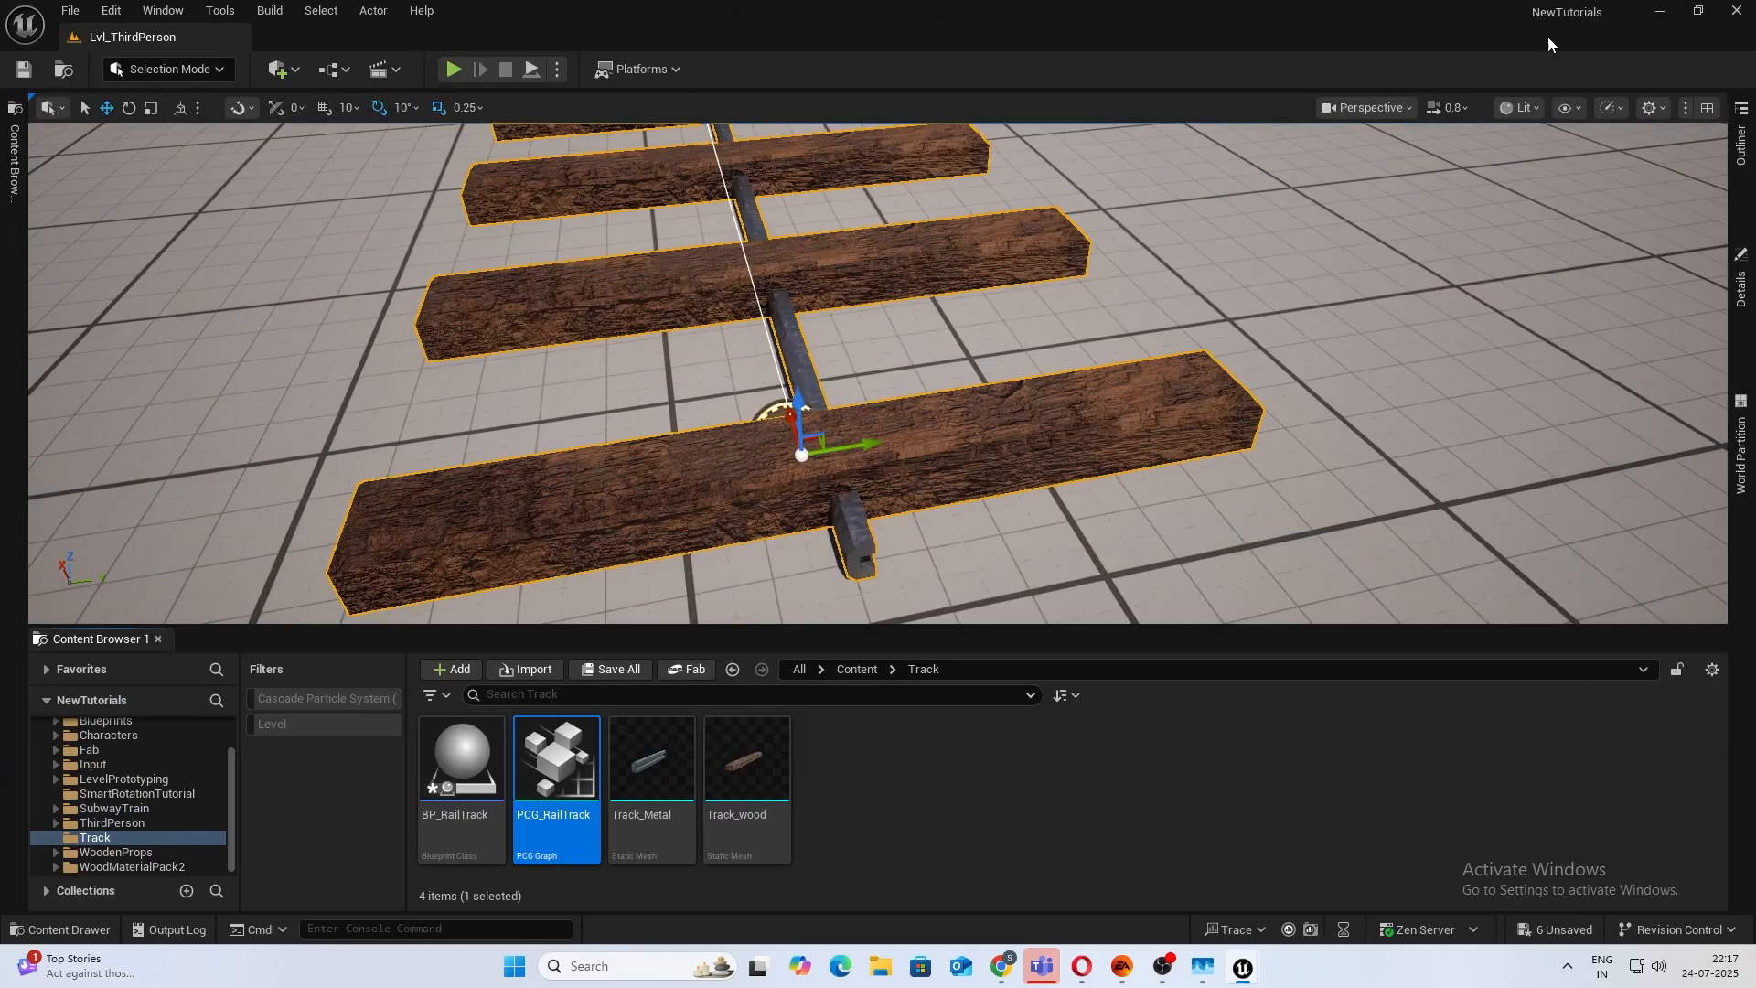
pyautogui.click(1741, 284)
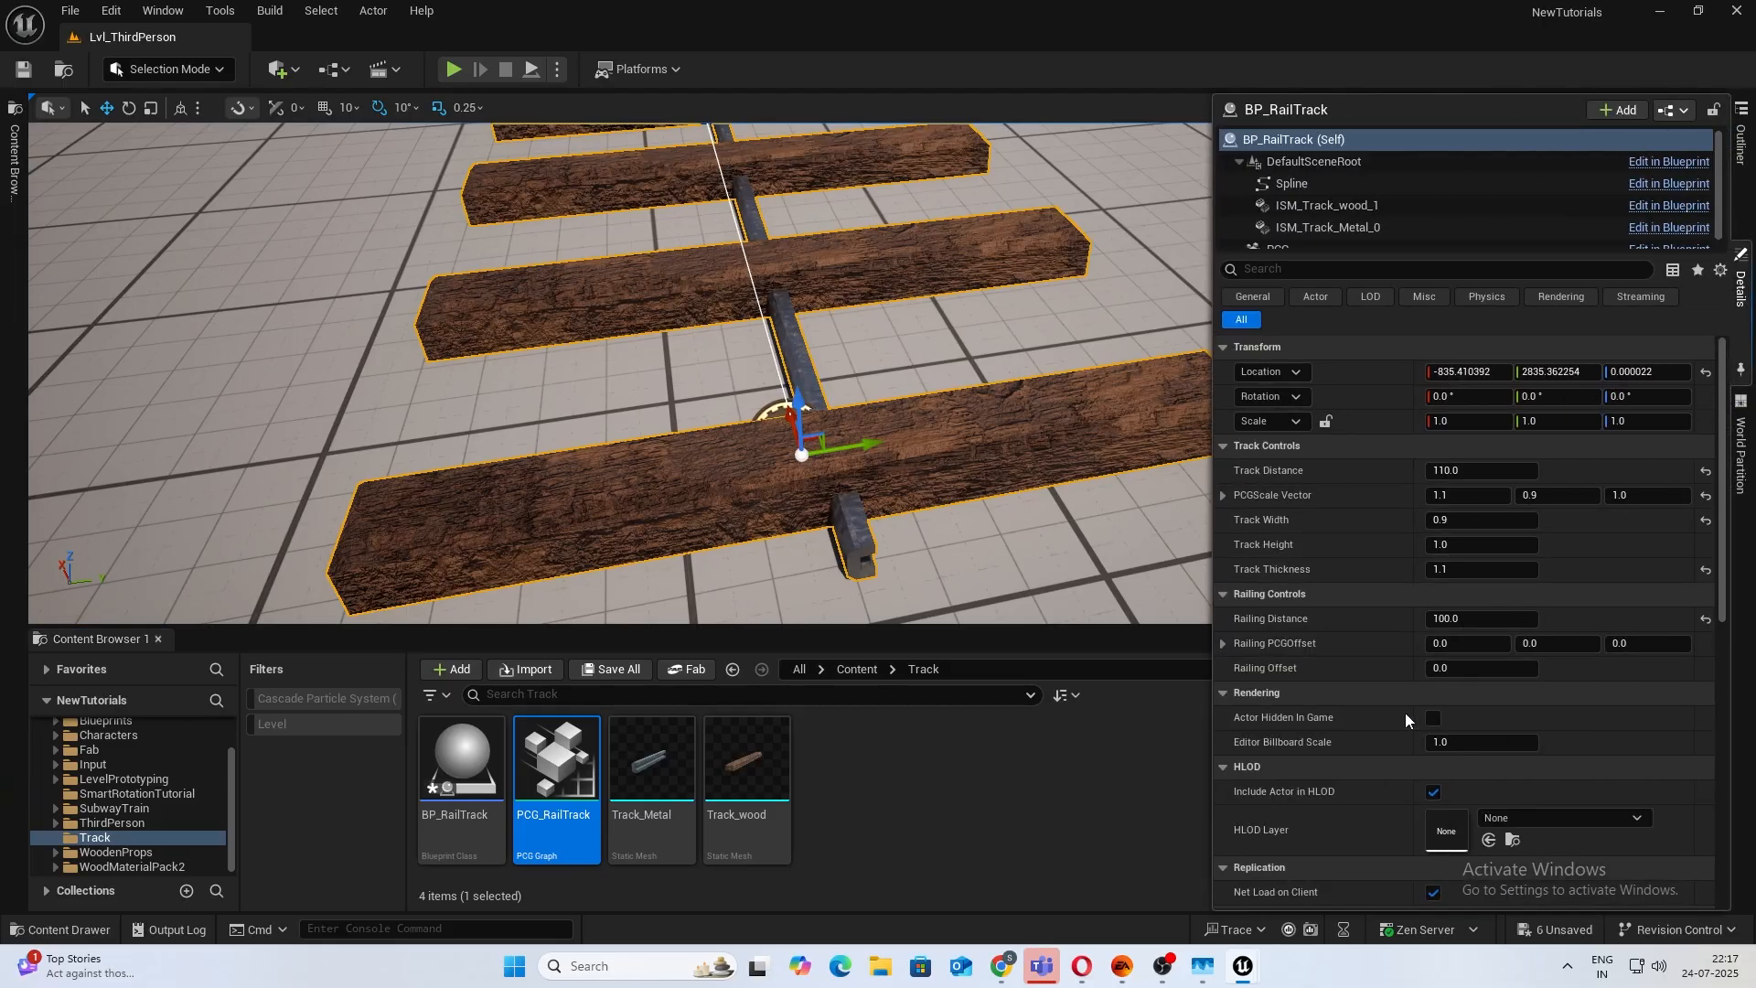
pyautogui.click(1475, 668)
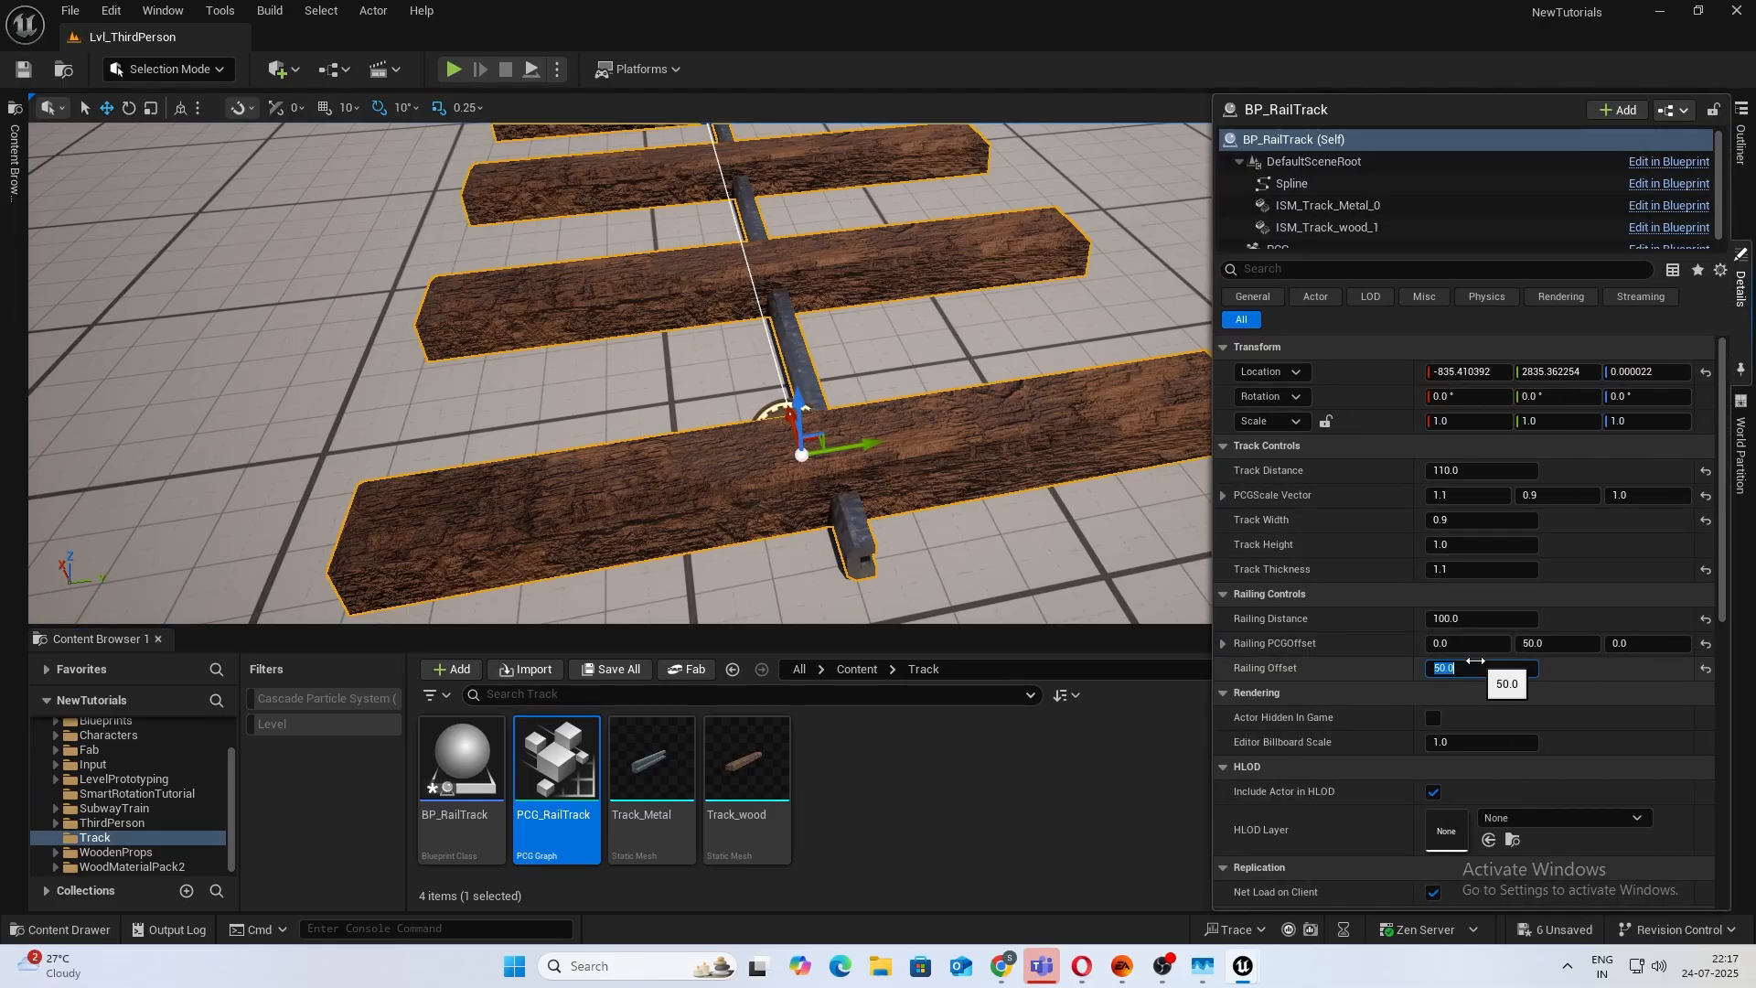
pyautogui.press('Return')
# In PCG_RailTrack, set the unconnected Get Actor Property node's property name to RailingPCGOffset, copied from the BP_RailTrack variable.
pyautogui.doubleClick(552, 787)
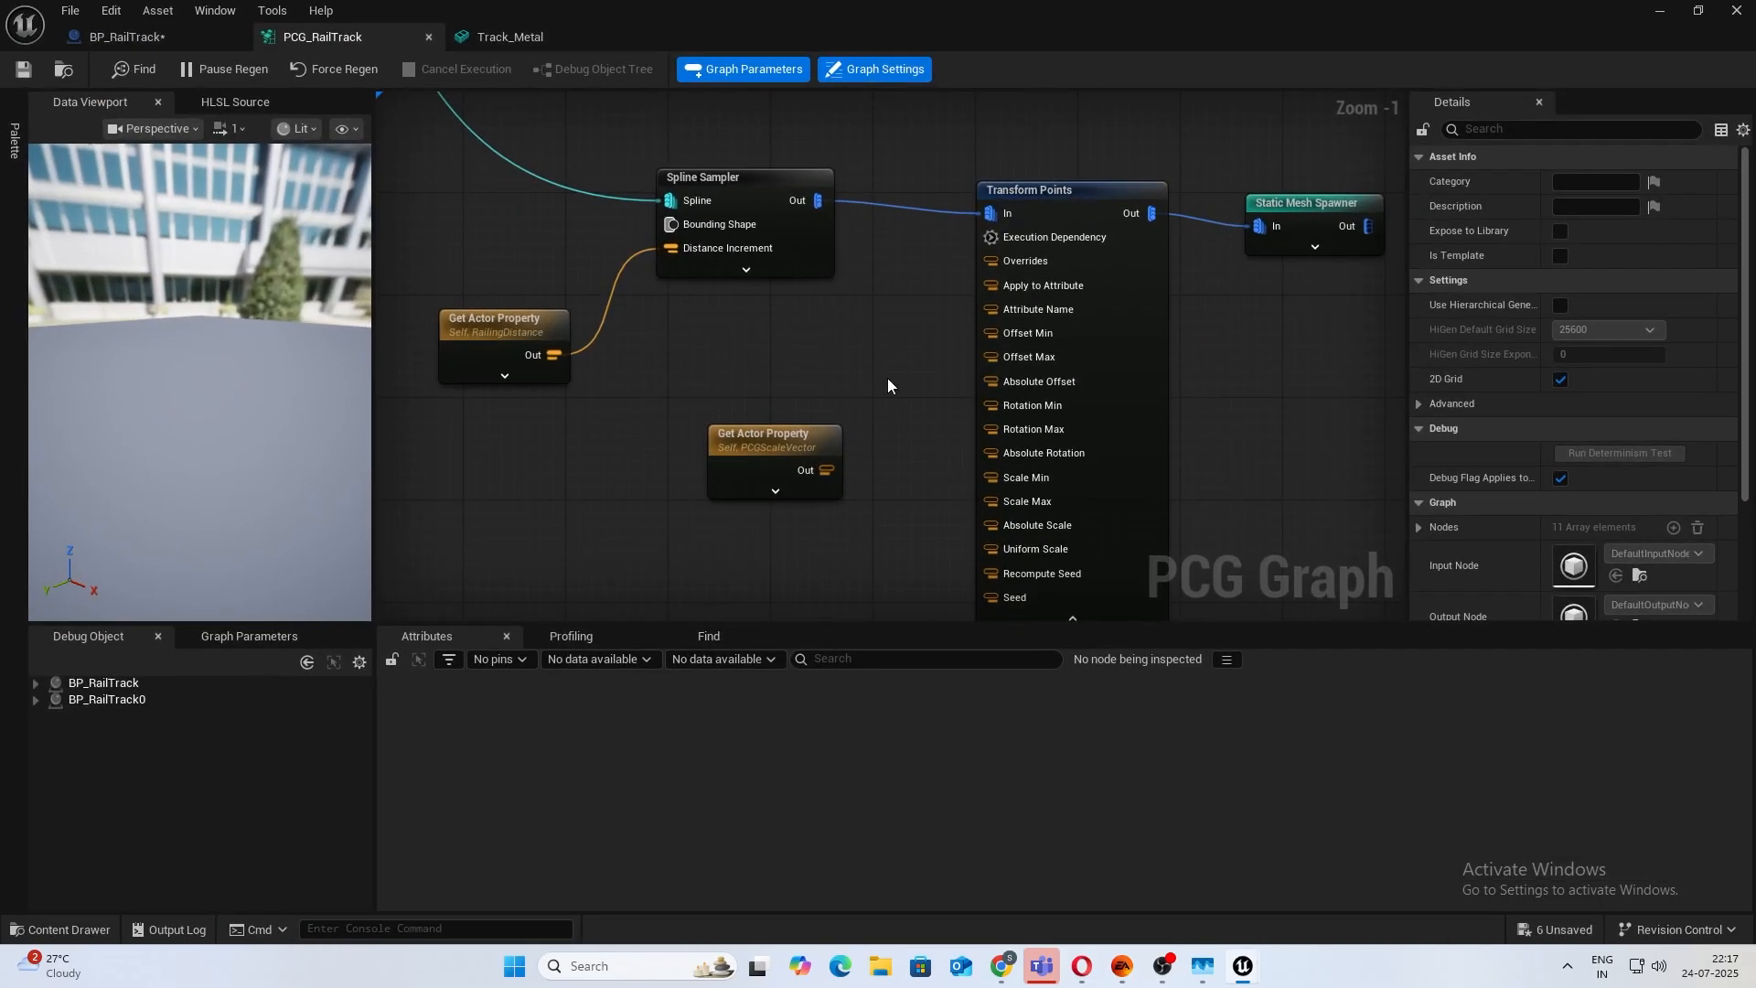
pyautogui.moveTo(887, 379); pyautogui.dragTo(843, 338, button='right')
pyautogui.click(759, 387)
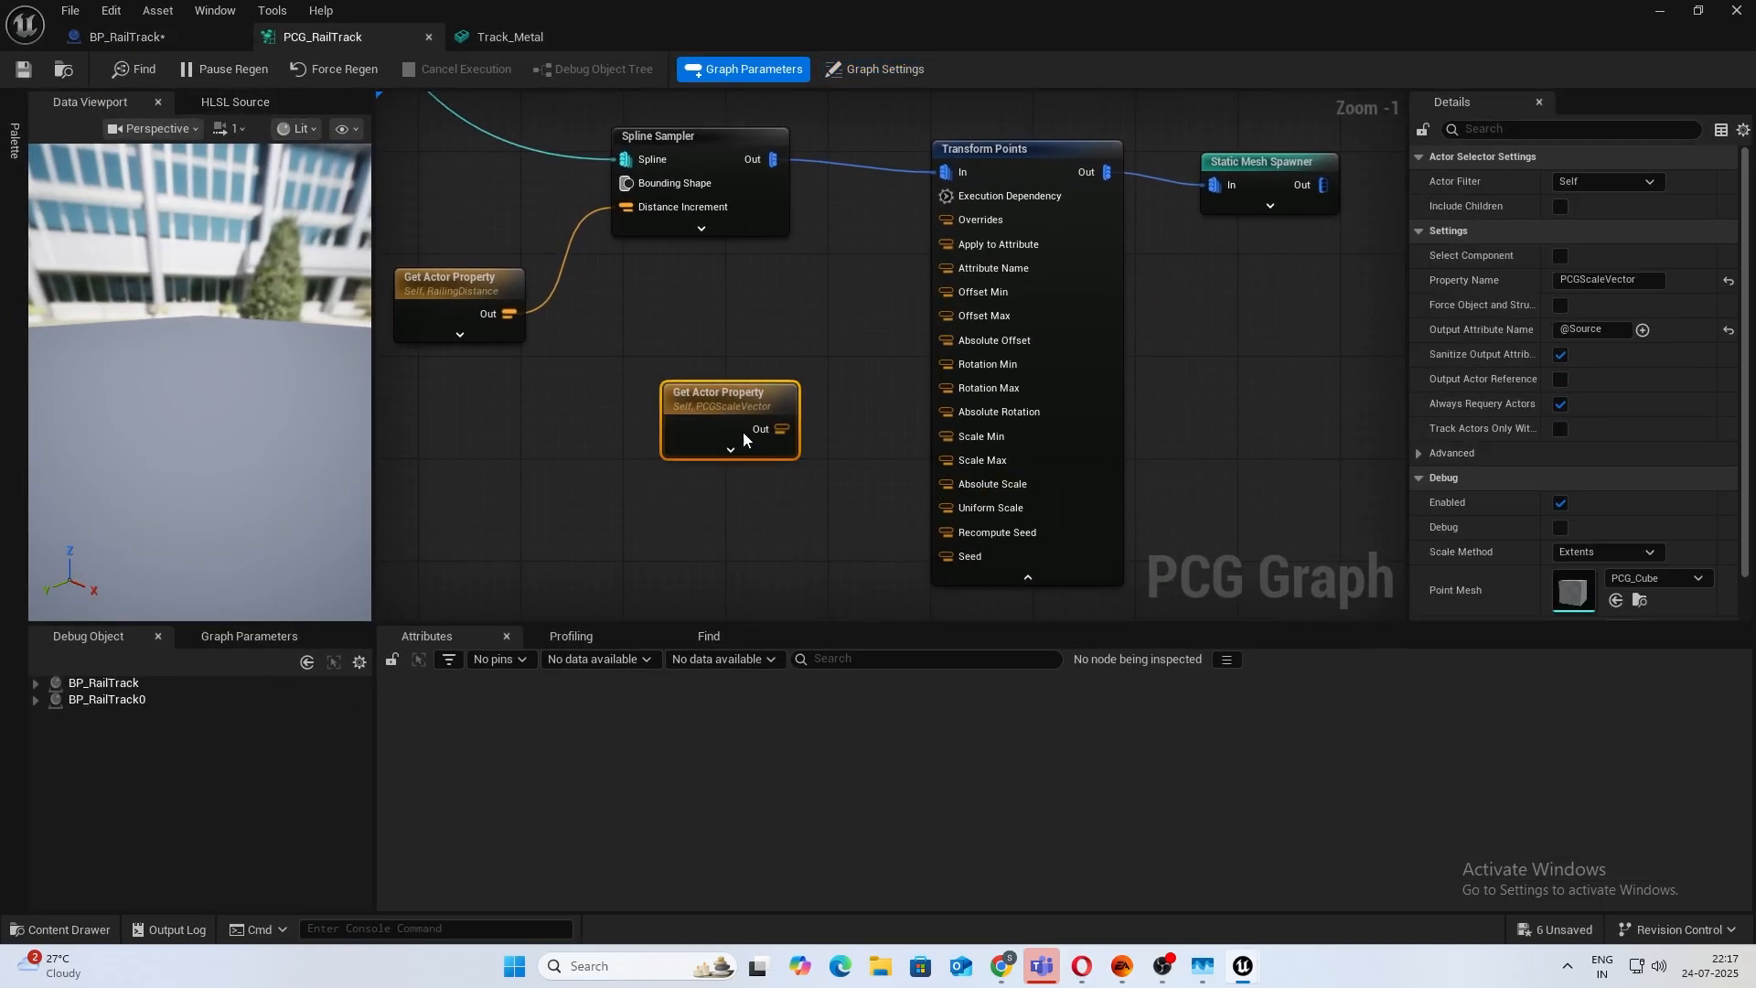
pyautogui.click(119, 36)
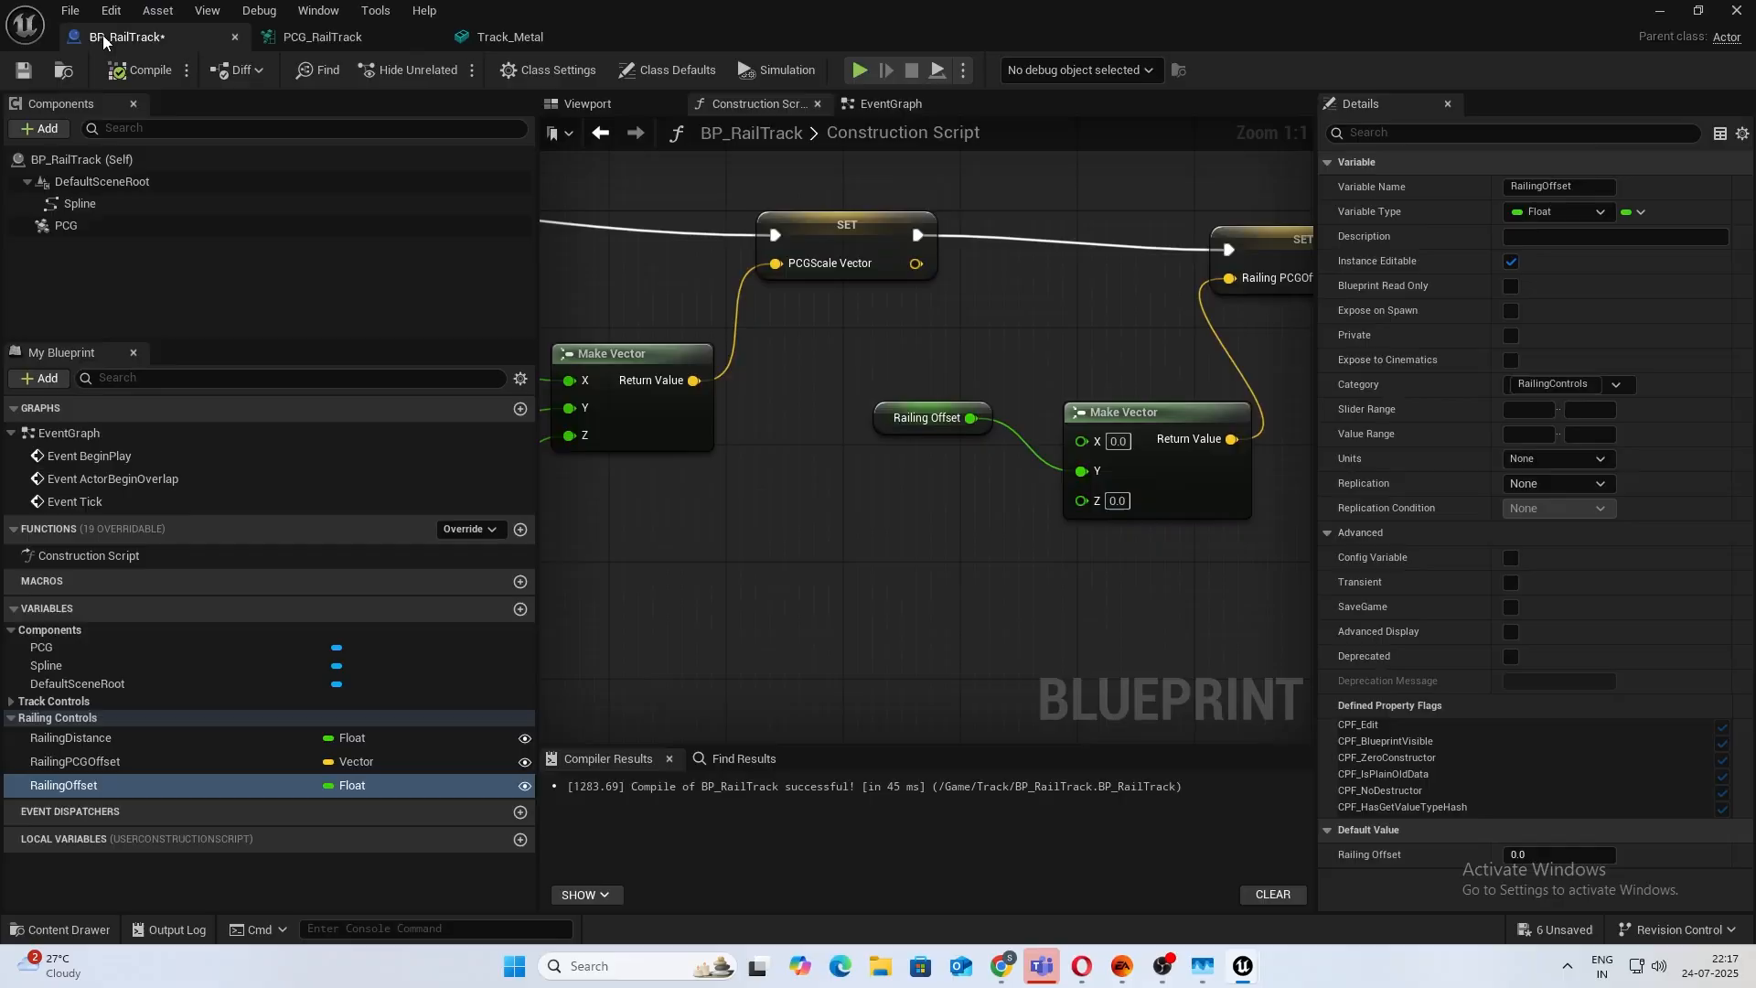
pyautogui.doubleClick(87, 761)
pyautogui.hotkey('ctrl', 'c')
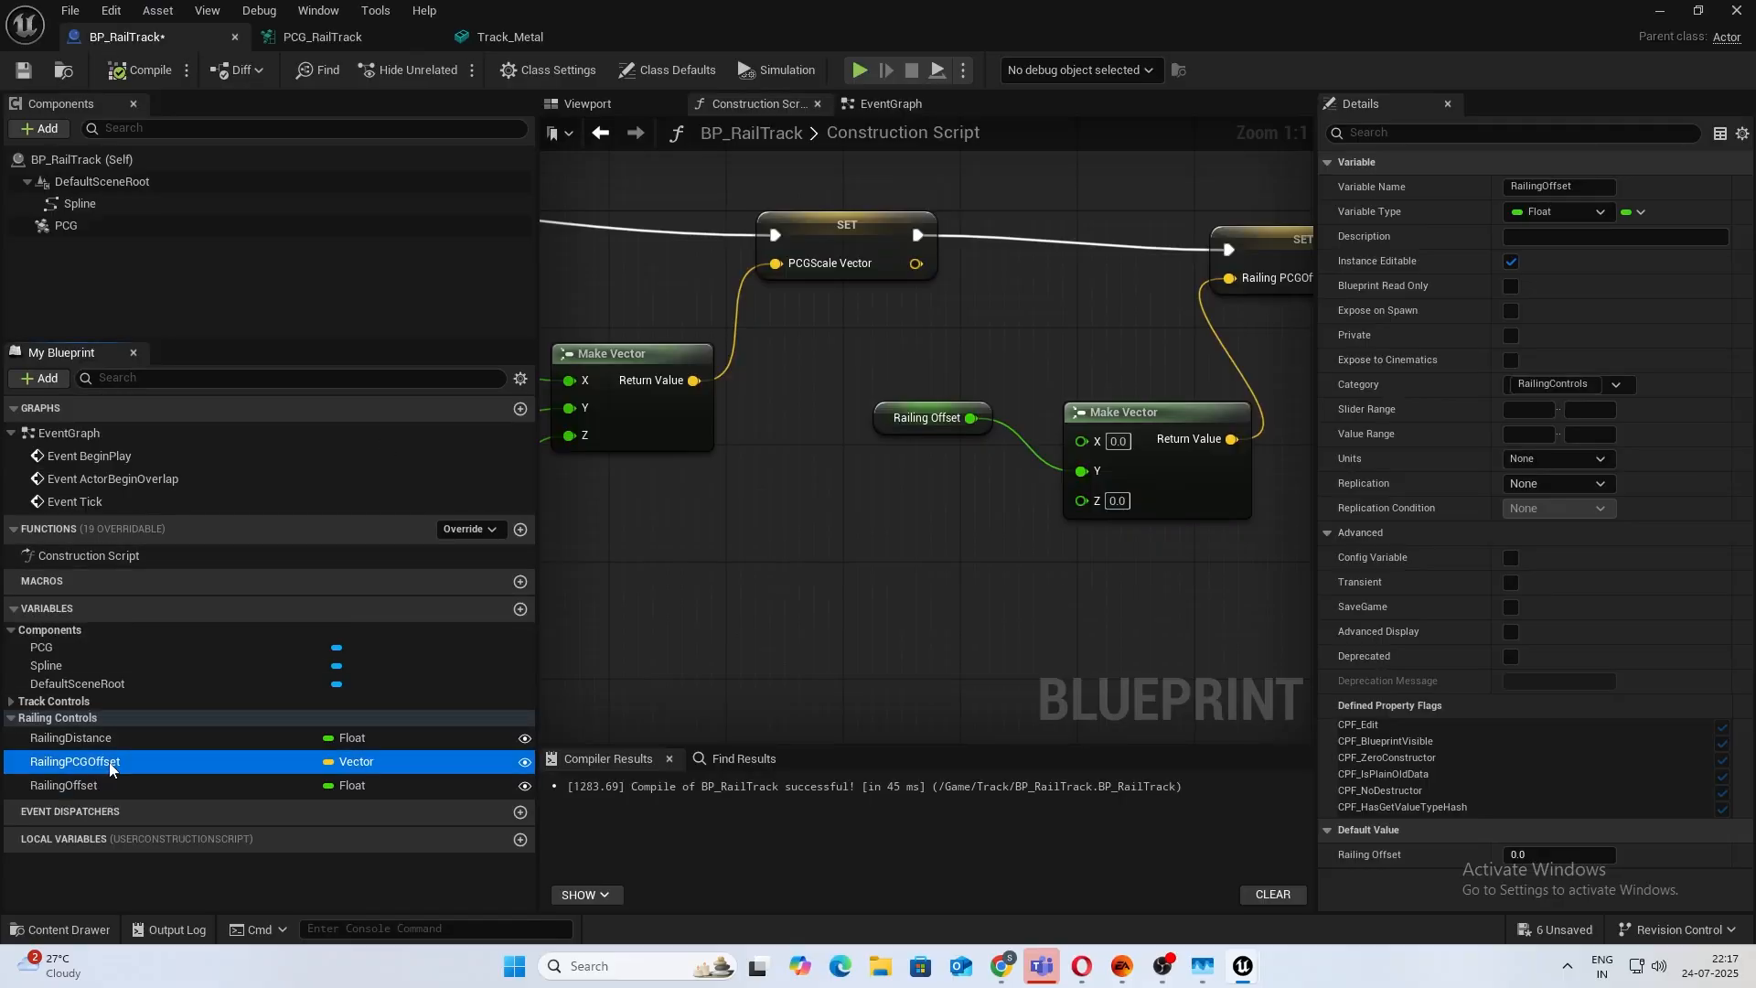
pyautogui.click(322, 37)
pyautogui.moveTo(744, 395); pyautogui.dragTo(758, 395)
pyautogui.click(1608, 280)
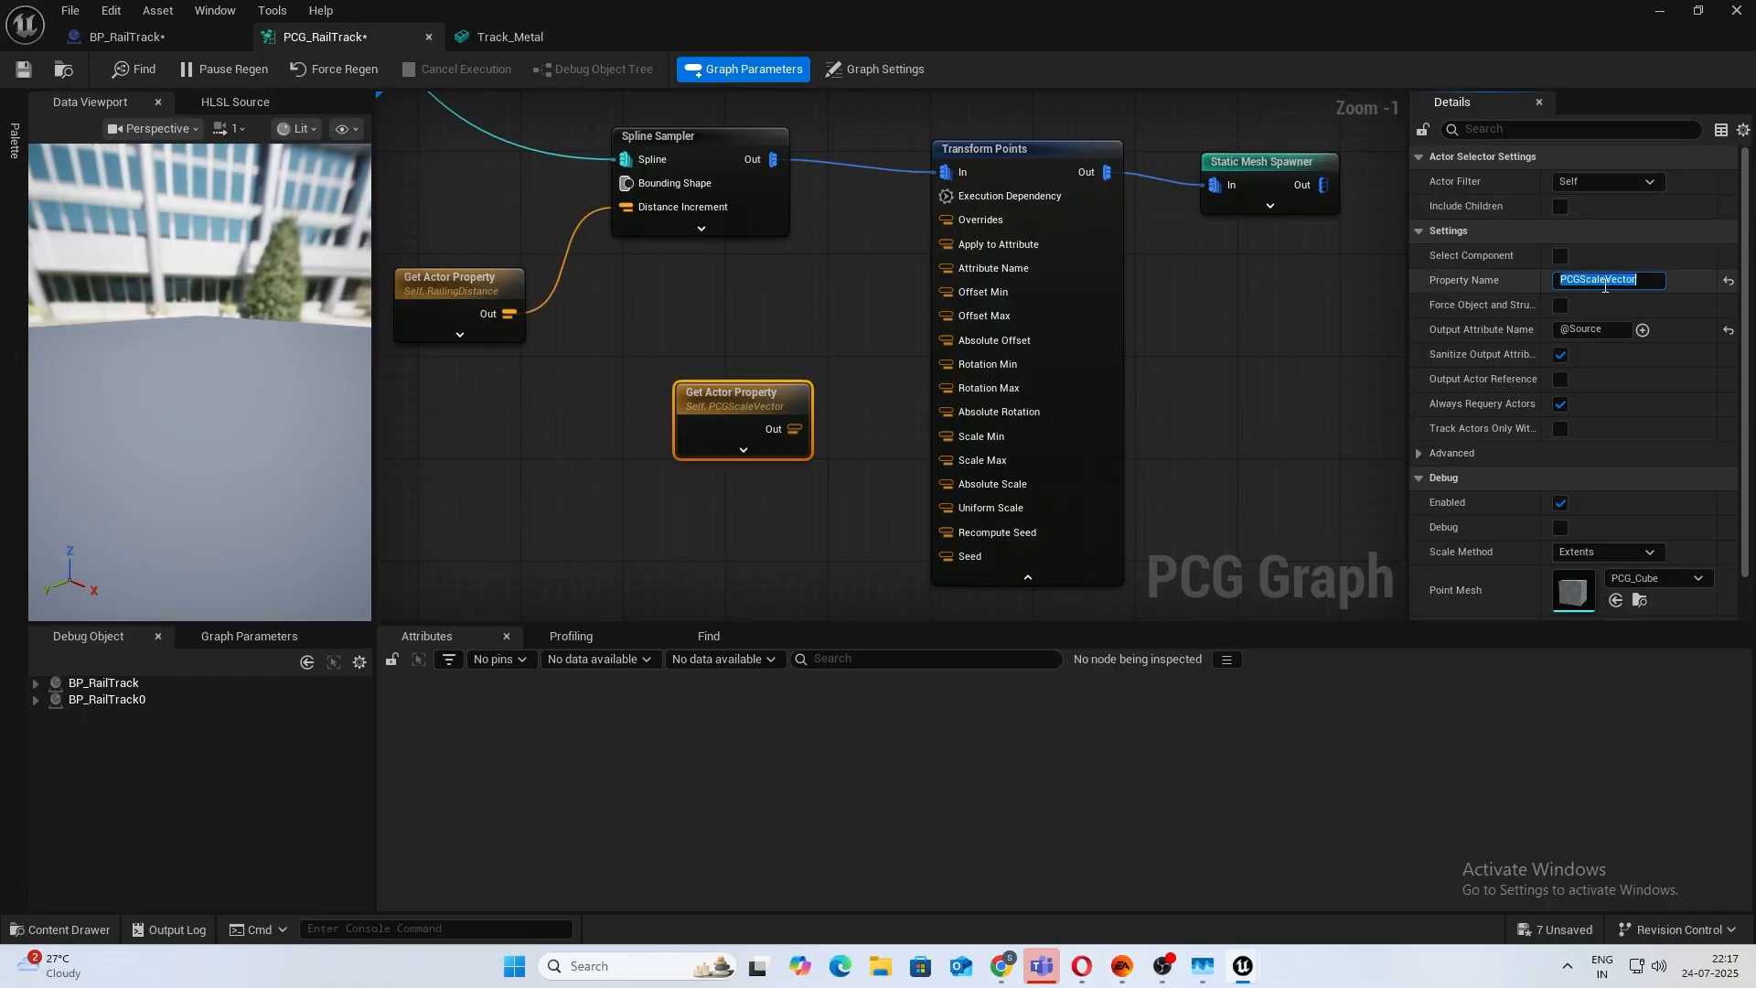
pyautogui.hotkey('ctrl', 'v')
# Connect the RailingPCGOffset property node to Offset Min and Offset Max of the rail's Transform Points node and save the graph.
pyautogui.scroll(1, 758, 376)
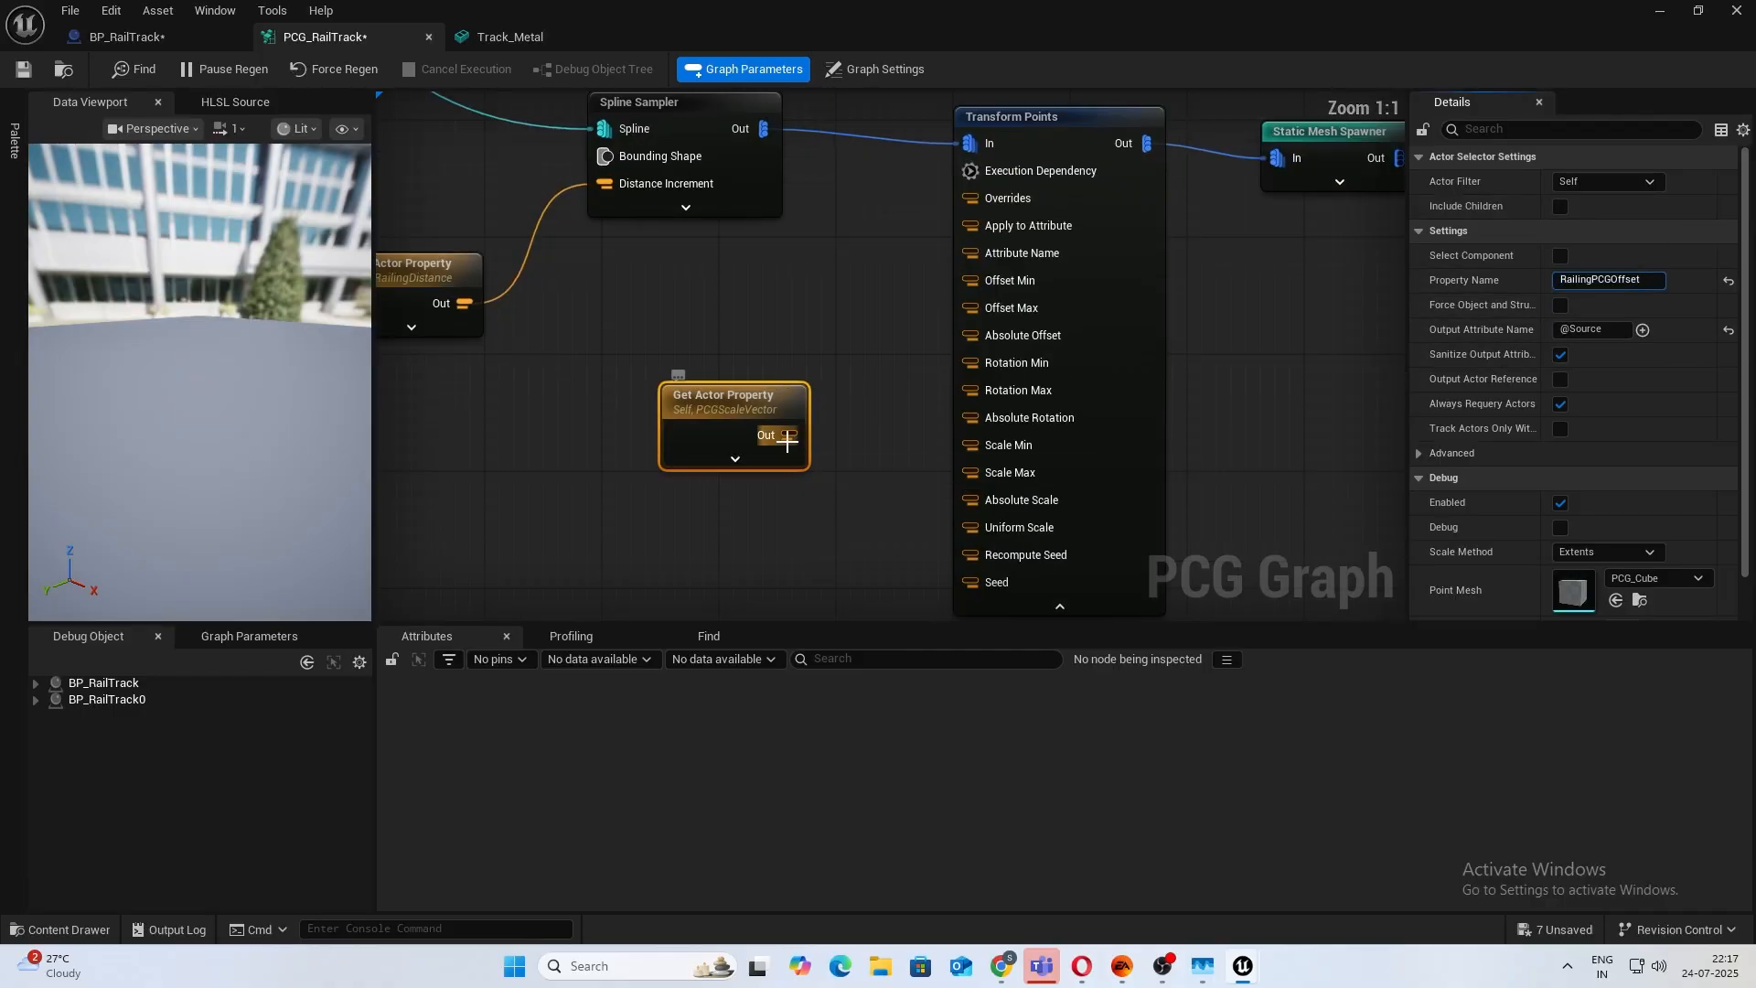
pyautogui.moveTo(795, 435); pyautogui.dragTo(1012, 302)
pyautogui.click(22, 73)
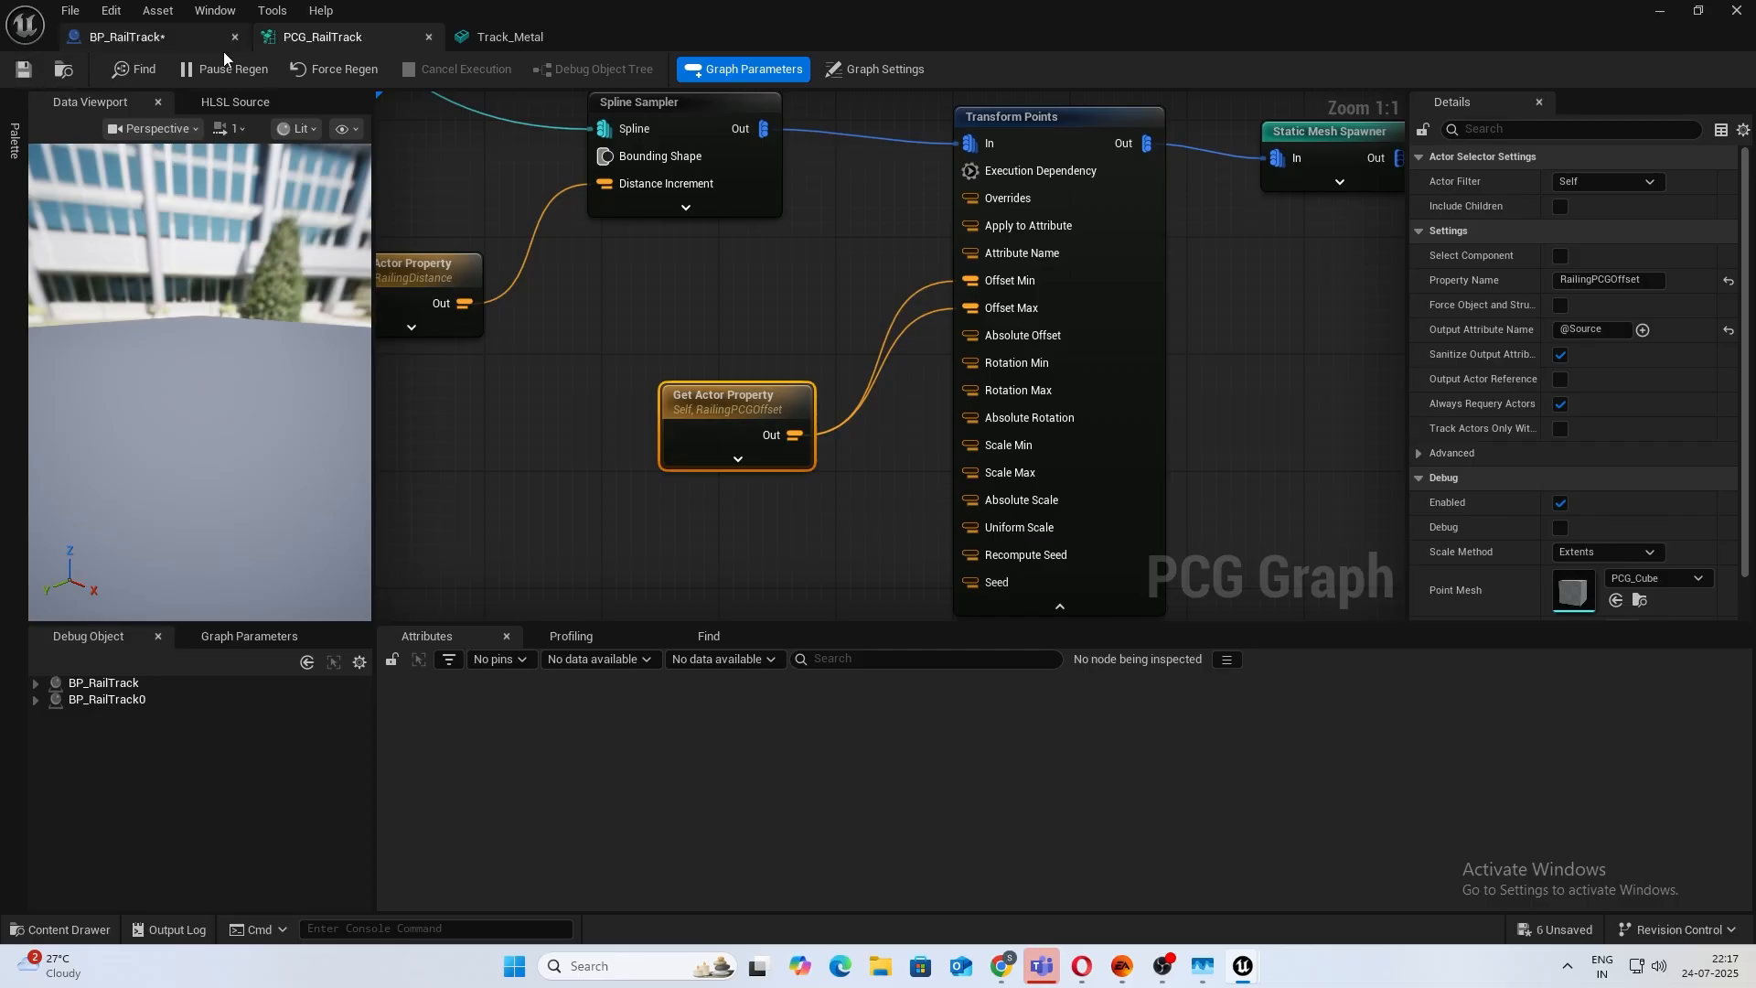
# Try a Railing Offset of -50 on the BP_RailTrack actor in the level and set it to -100.
pyautogui.click(1661, 13)
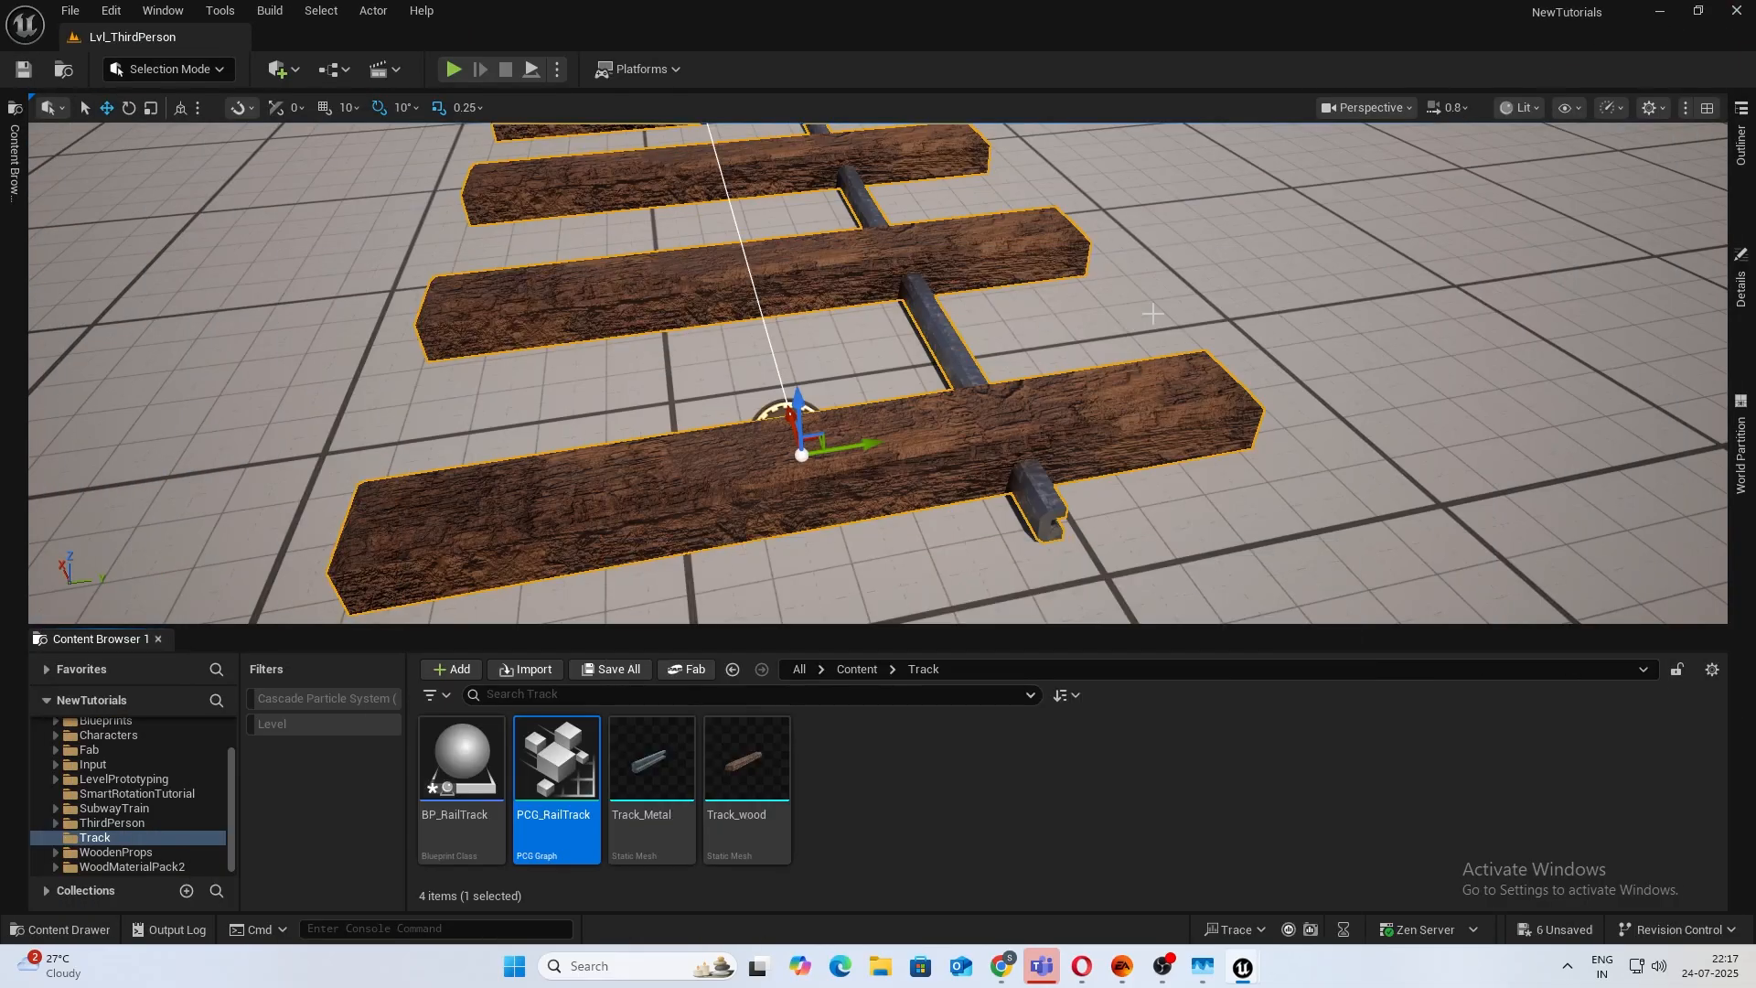
pyautogui.click(1741, 288)
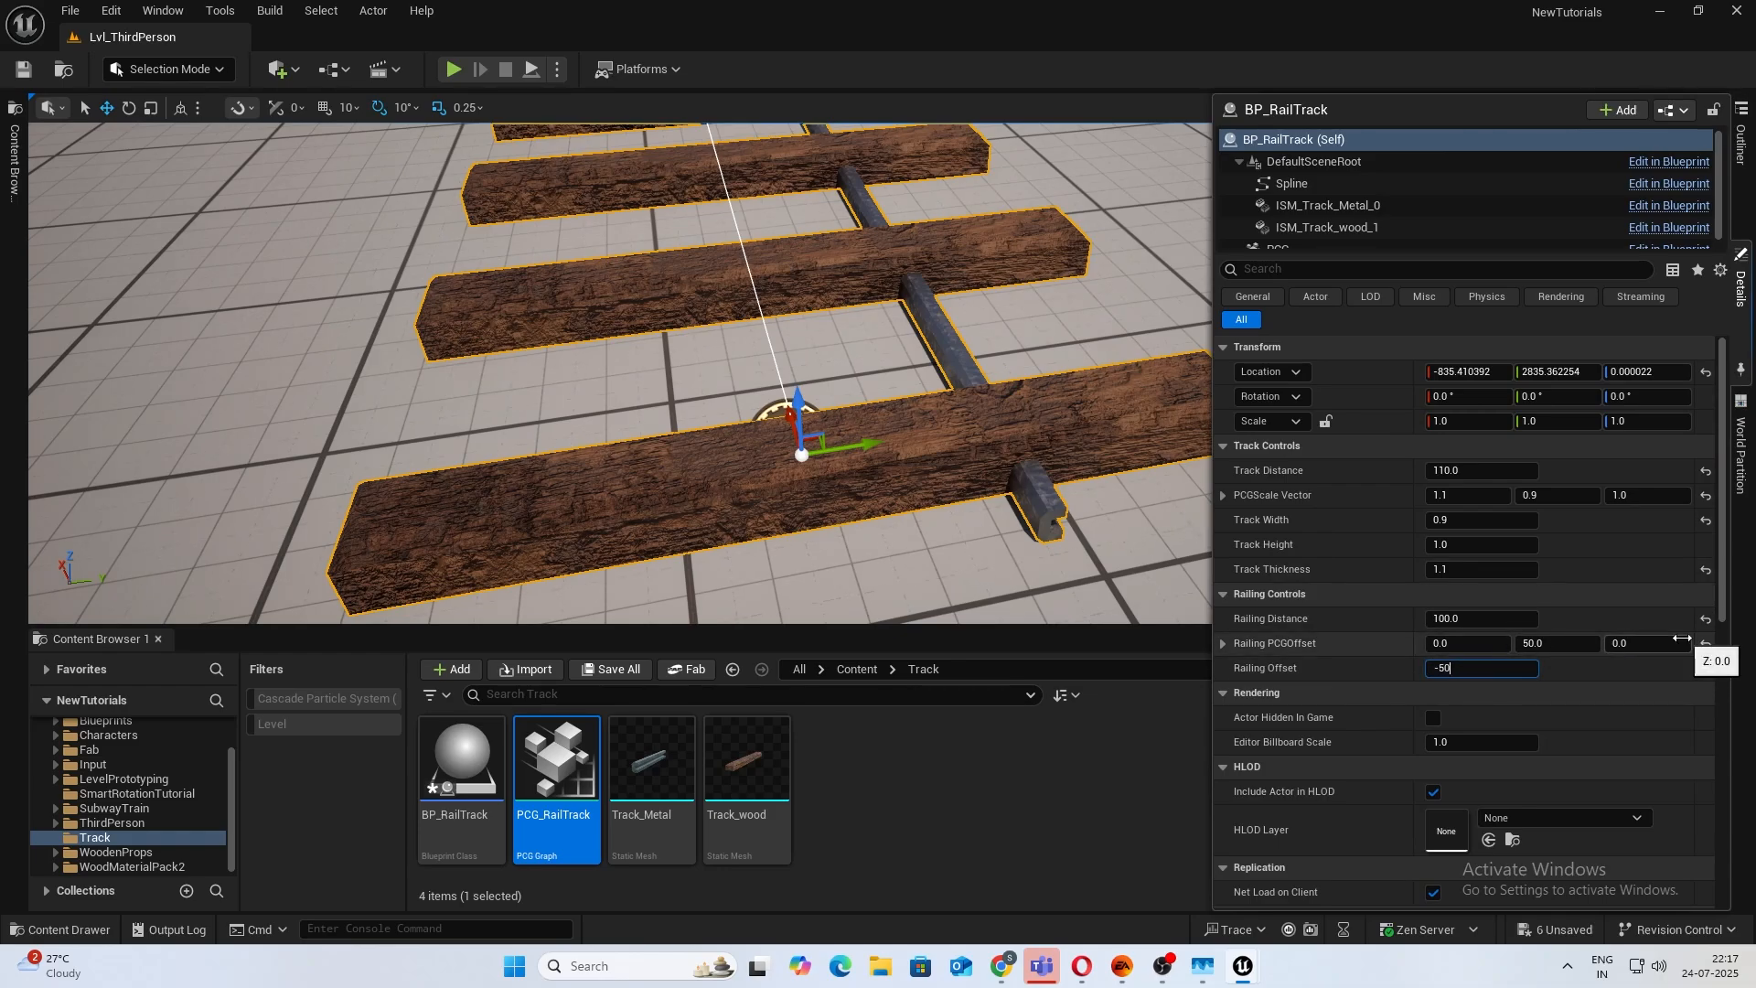
pyautogui.write('-50')
pyautogui.press('Return')
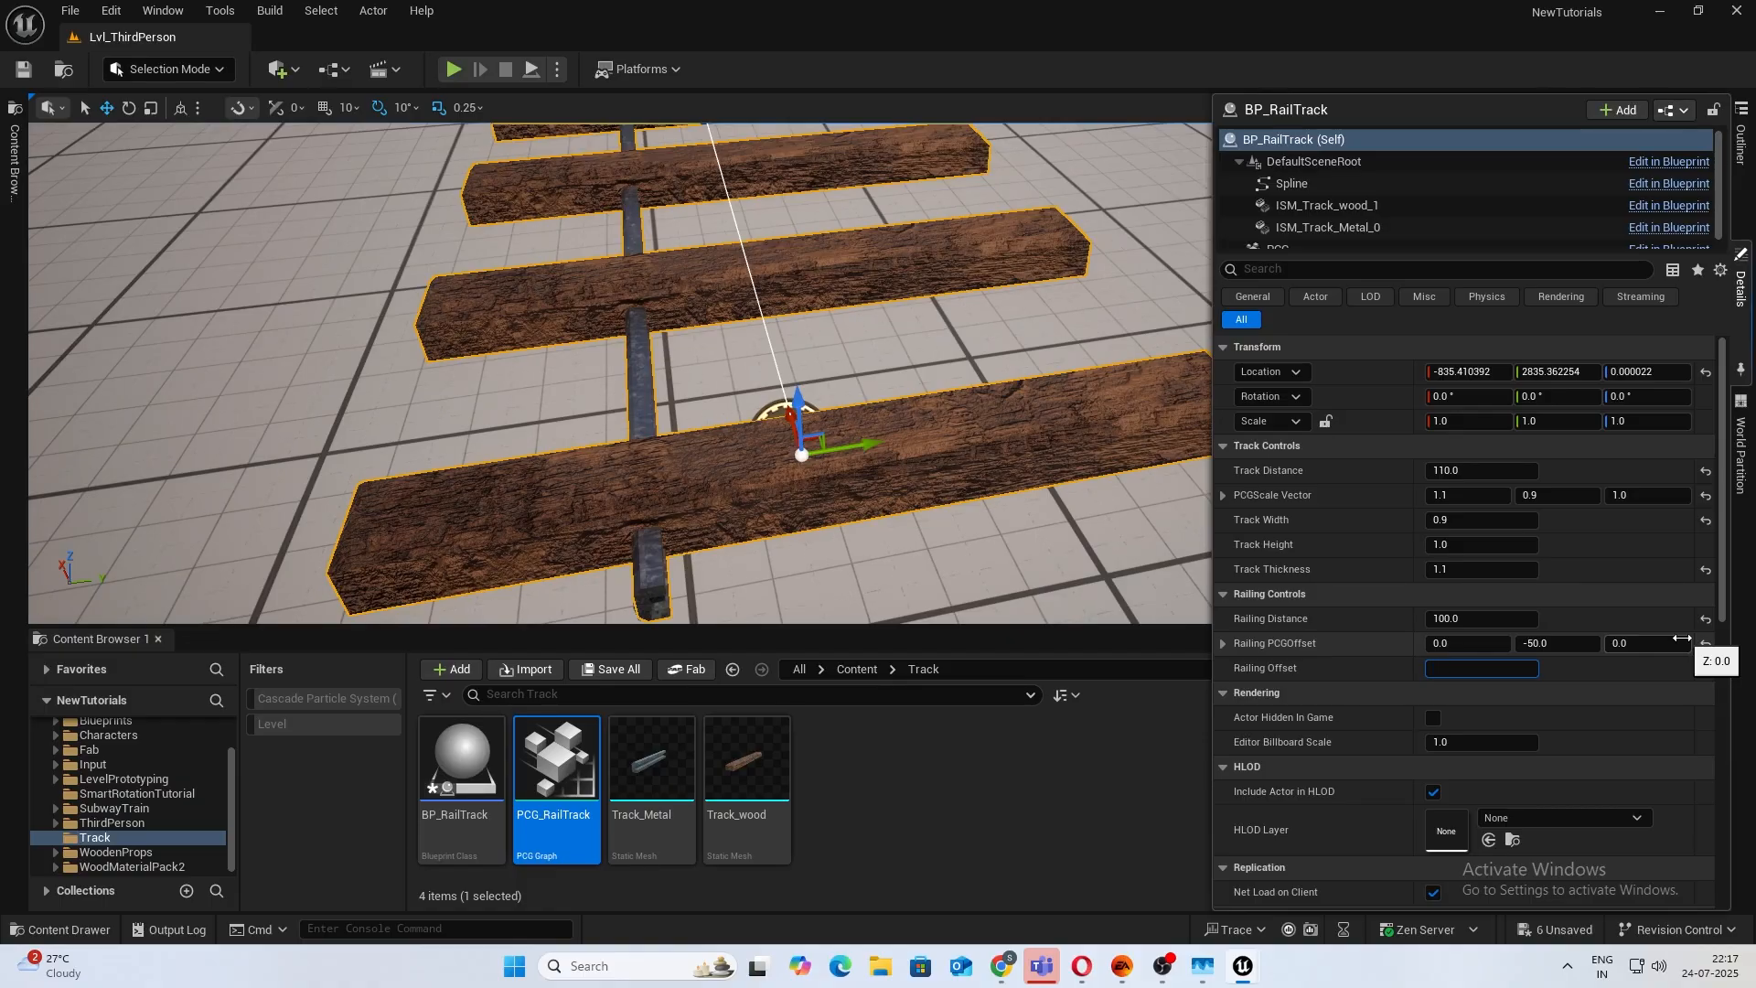
pyautogui.write('-100')
pyautogui.press('Return')
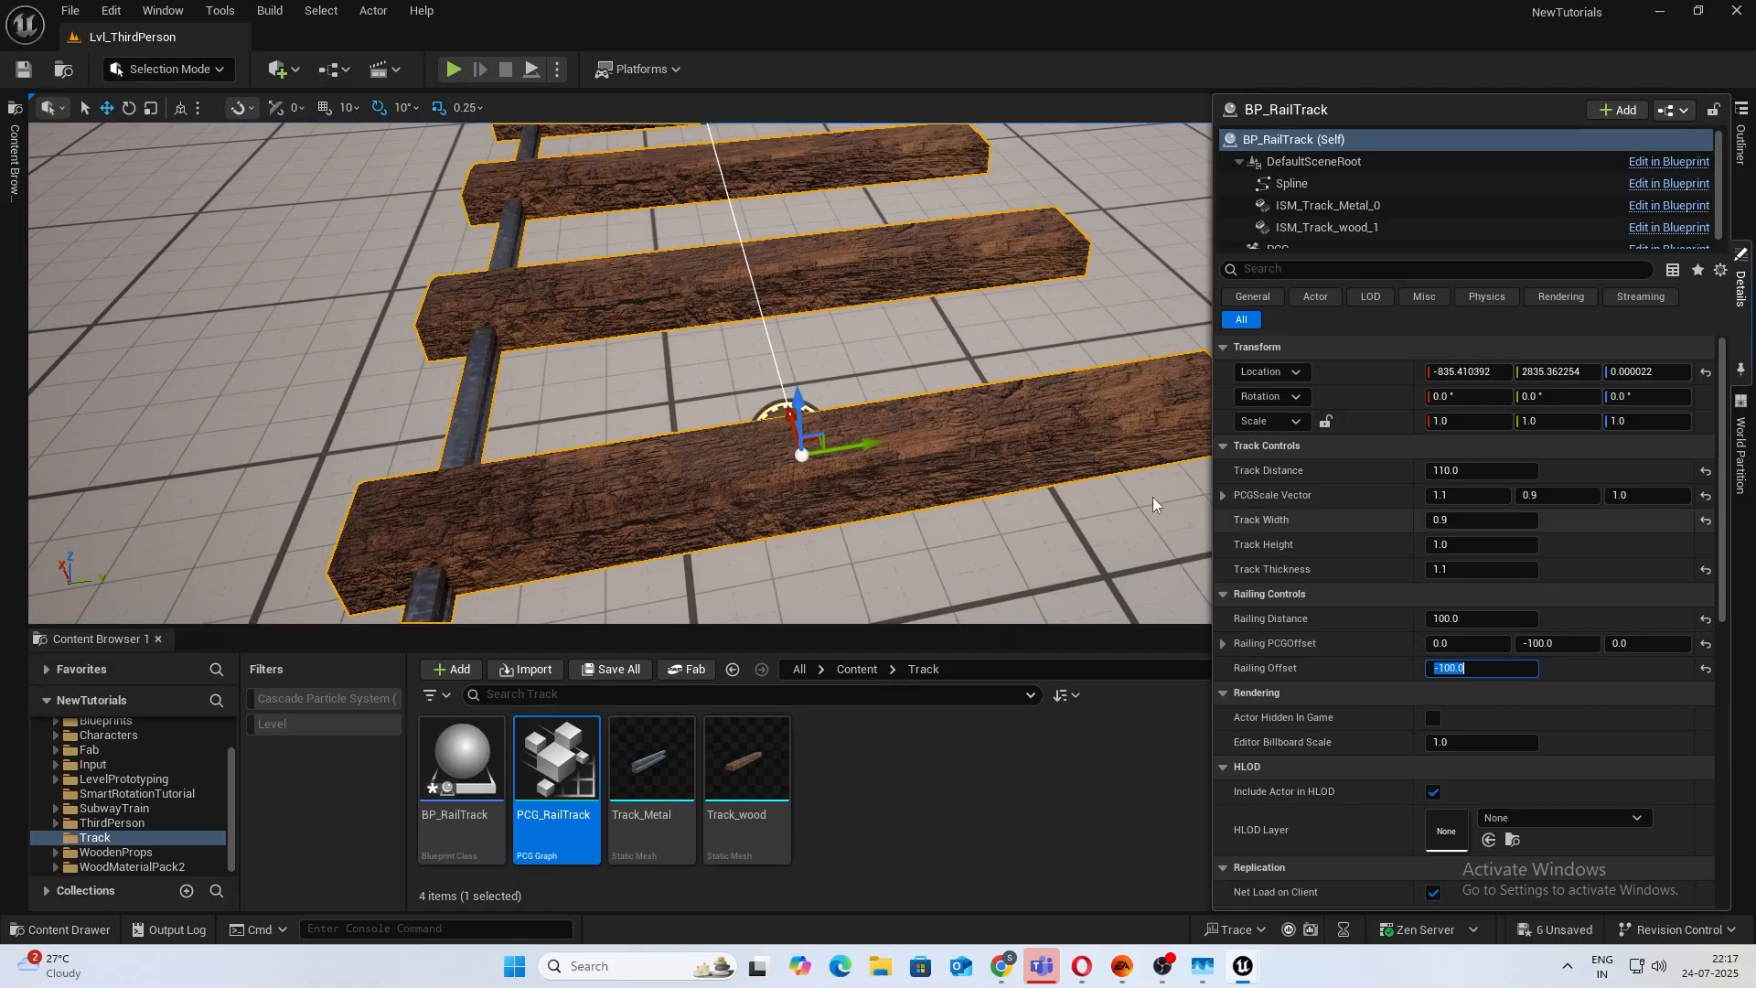
pyautogui.moveTo(1154, 503); pyautogui.dragTo(1120, 517, button='right')
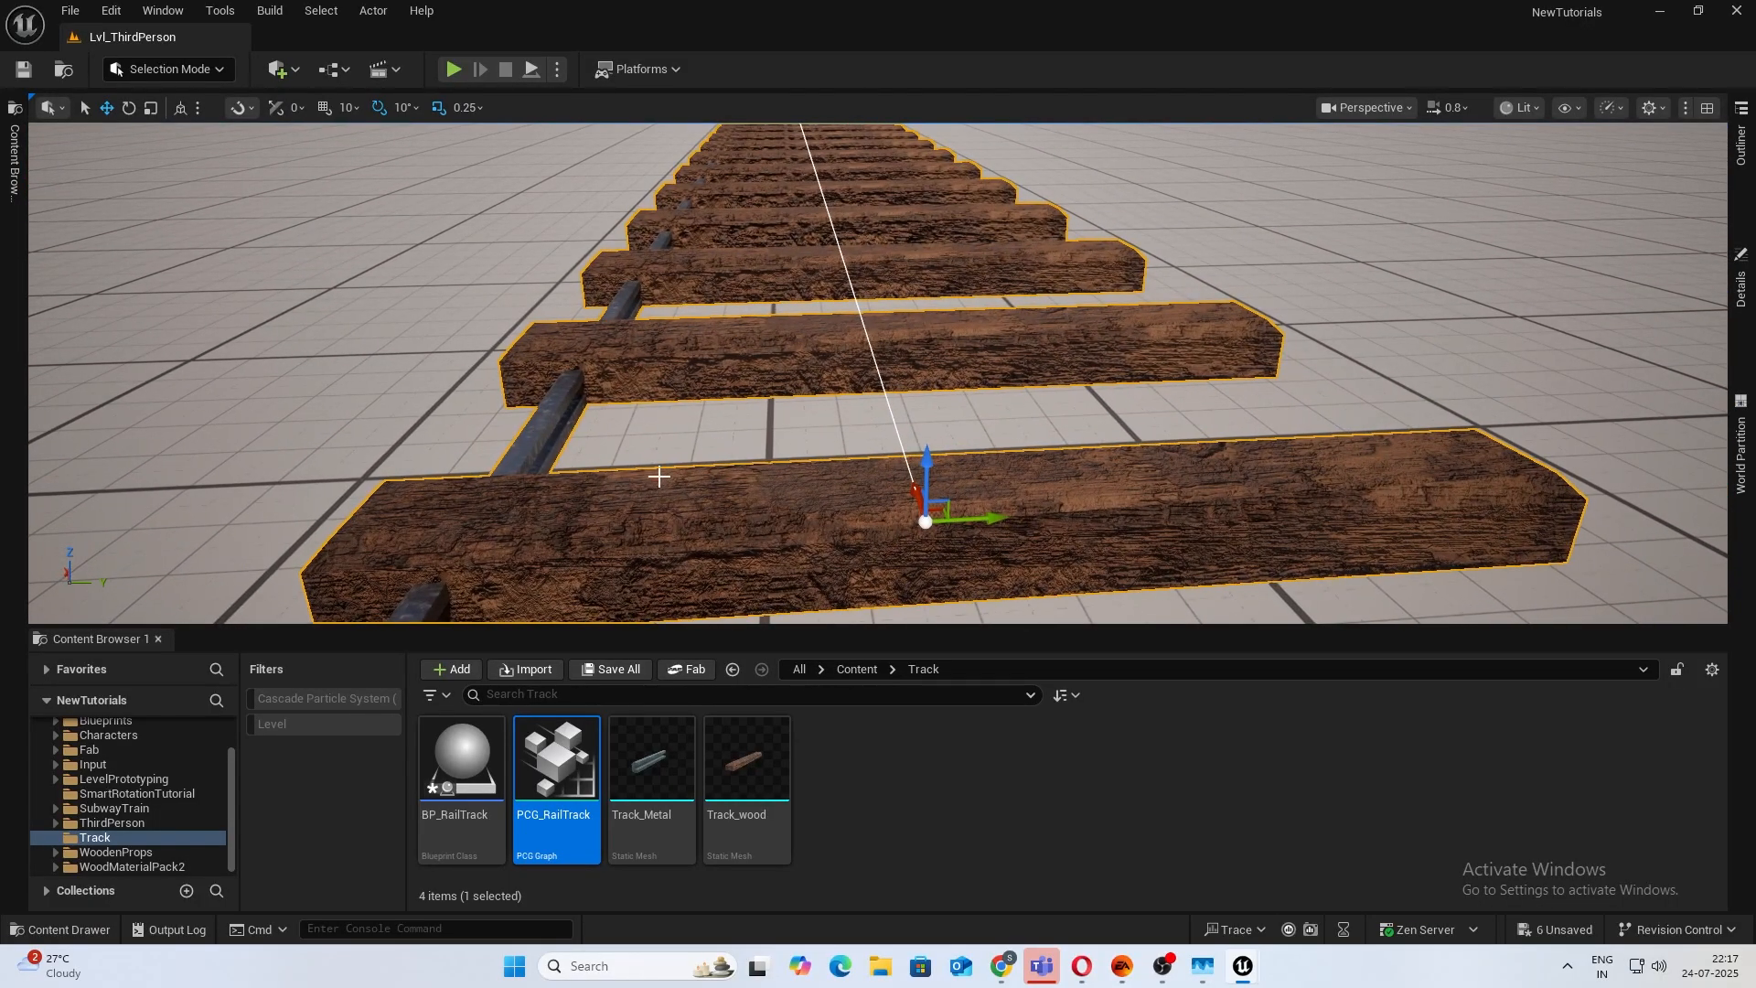
# In the BP_RailTrack construction script, promote the railing Make Vector node's Z input to a variable named RailingHeight.
pyautogui.hotkey('alt', 'Tab')
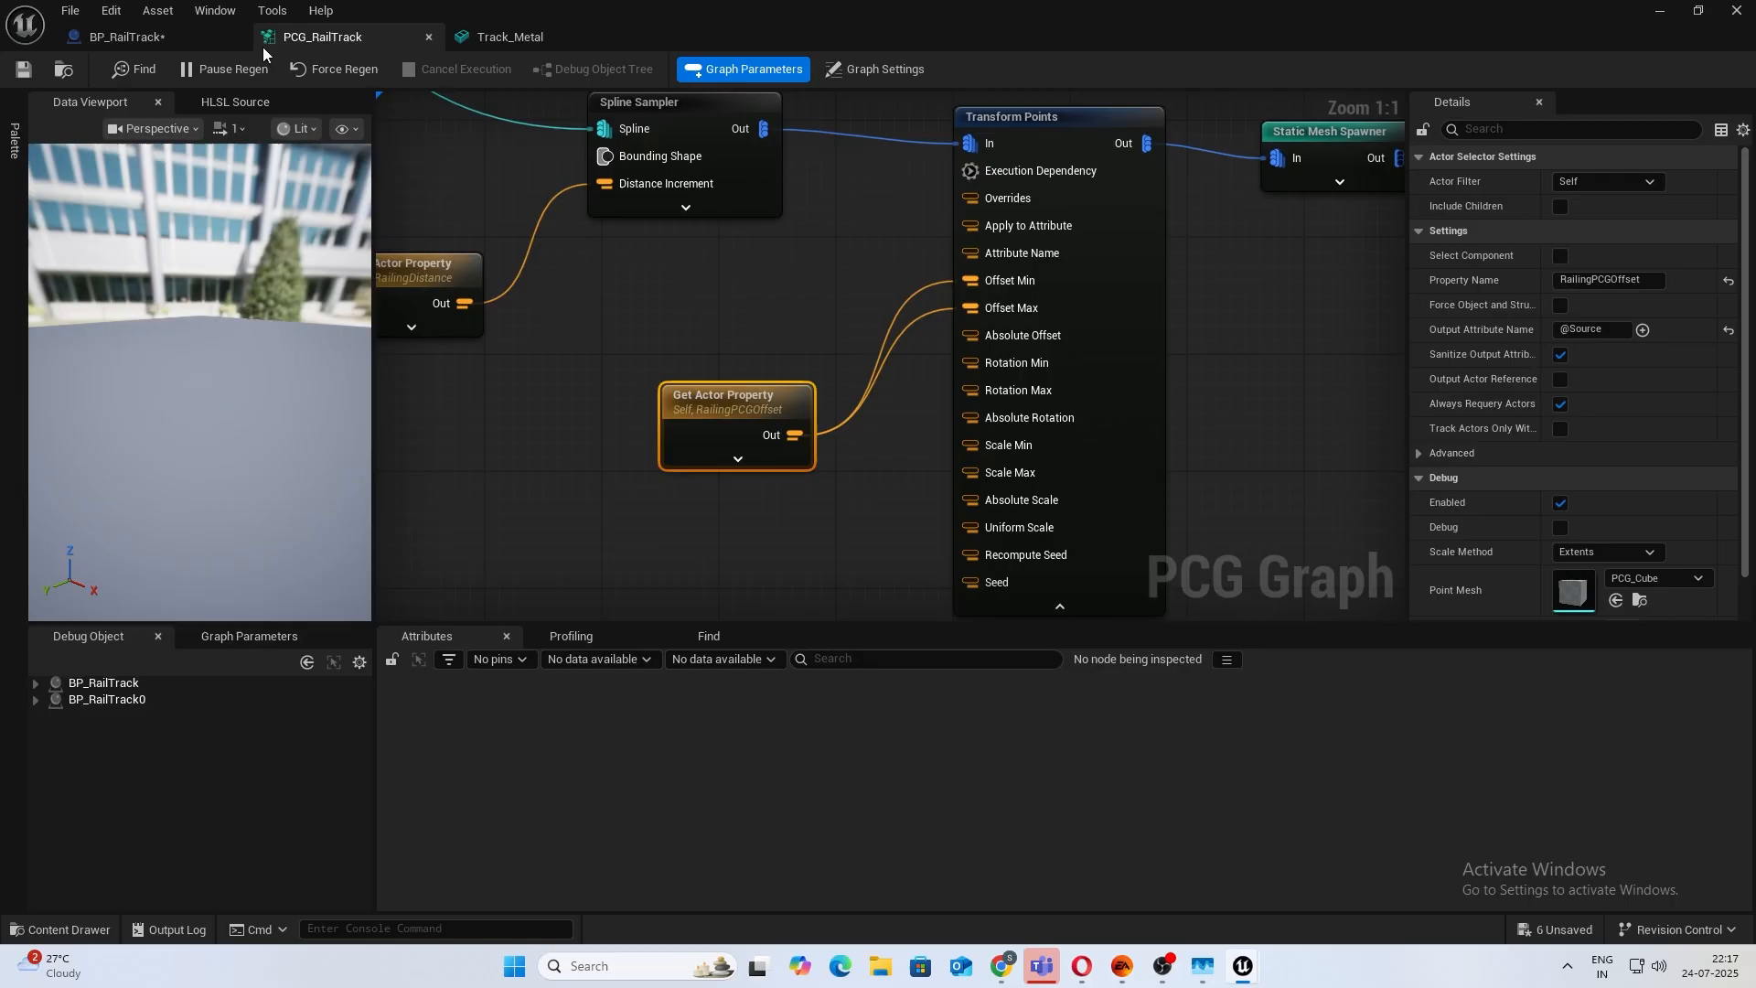
pyautogui.click(212, 40)
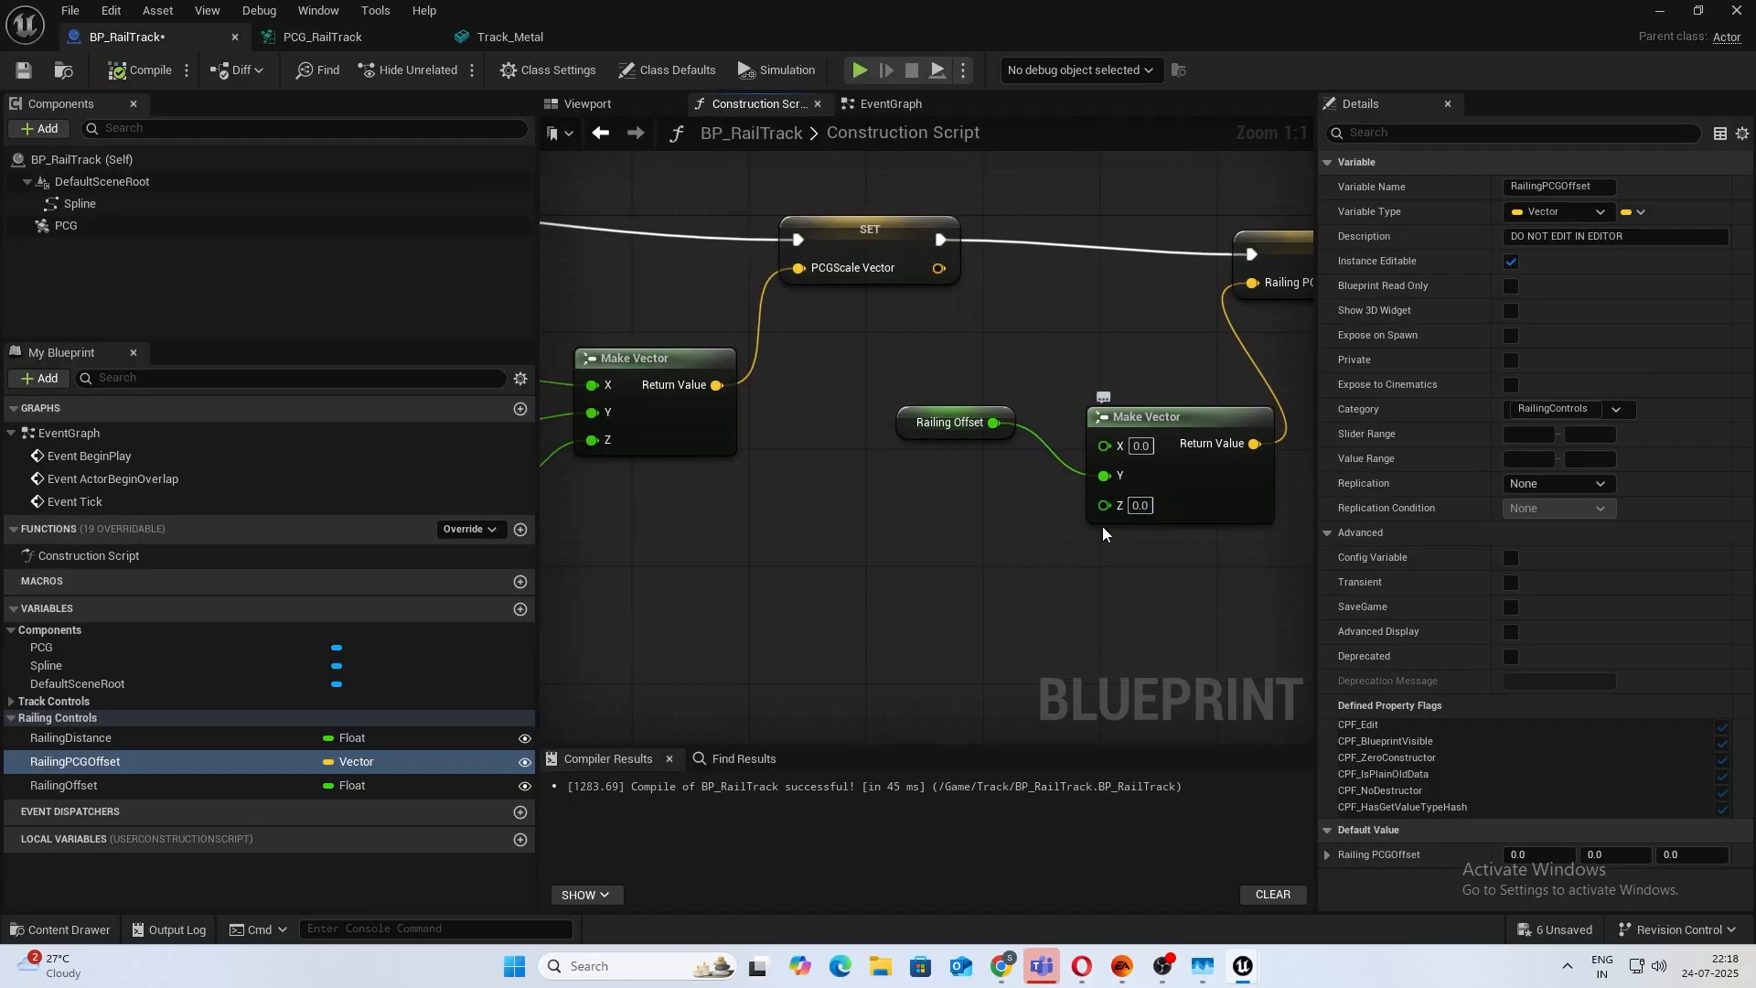
pyautogui.moveTo(1102, 525); pyautogui.dragTo(967, 521, button='right')
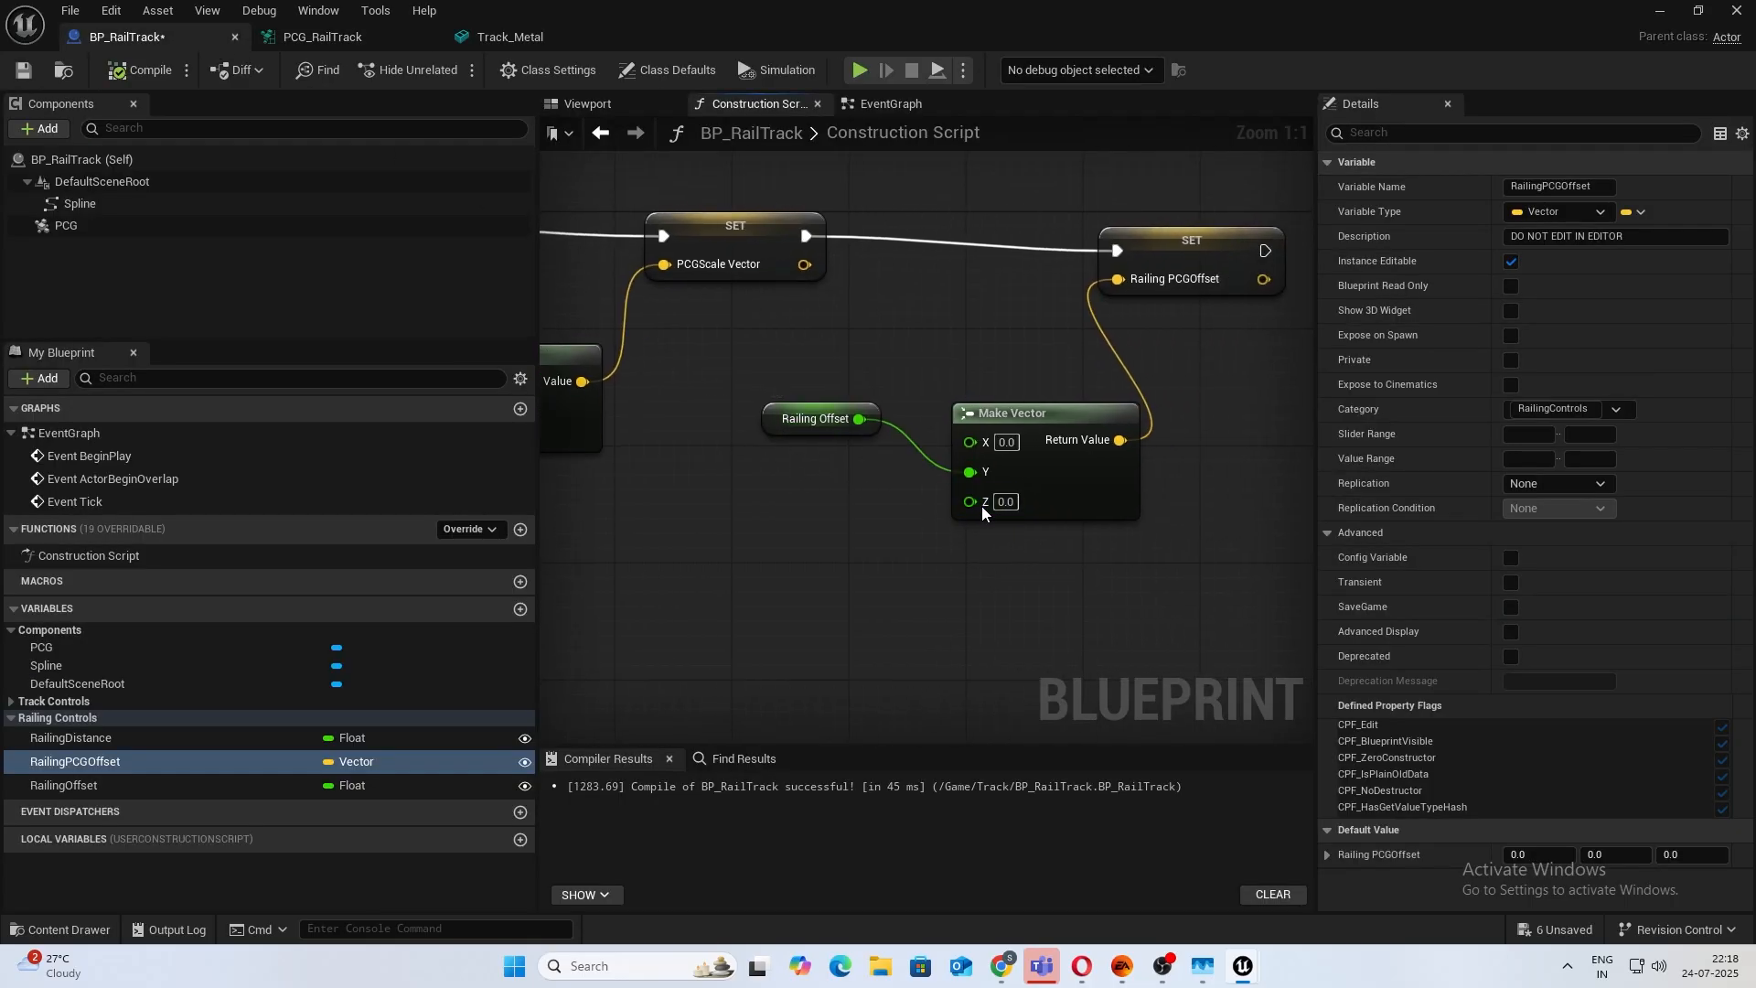
pyautogui.rightClick(980, 507)
pyautogui.click(1089, 568)
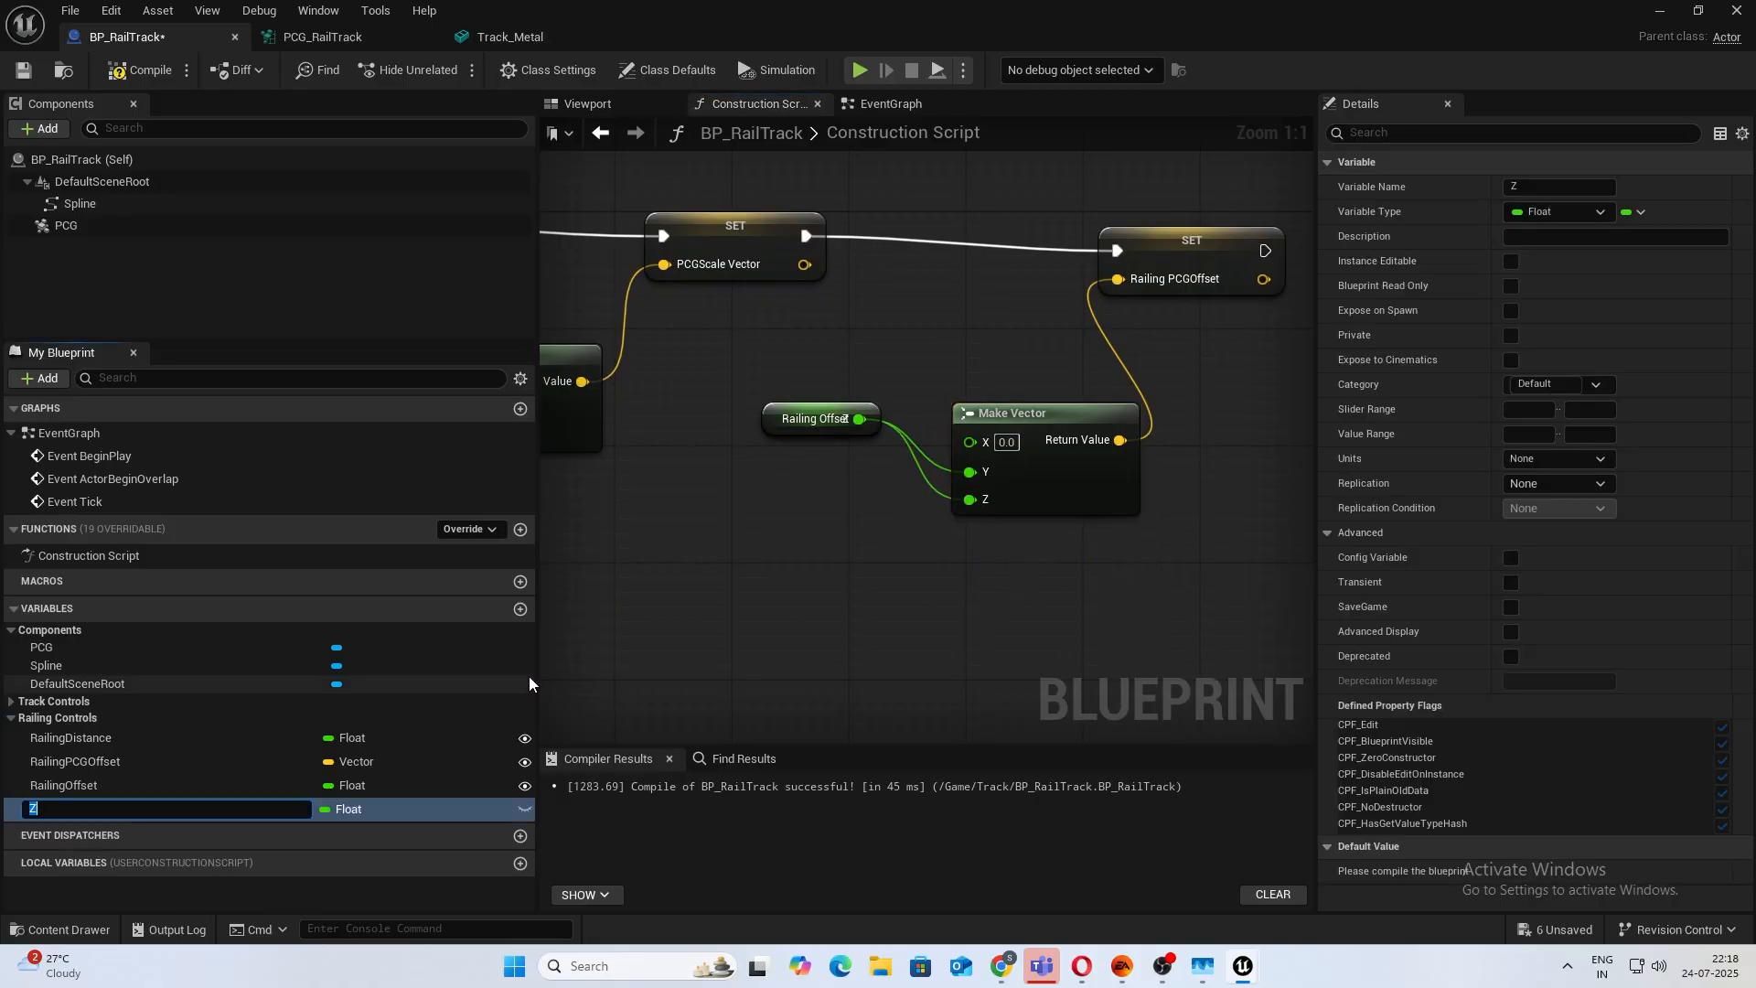
pyautogui.write('RailingHeight')
pyautogui.press('Return')
# Make the RailingHeight variable instance editable, assign it to the RailingControls category and compile the blueprint.
pyautogui.click(524, 810)
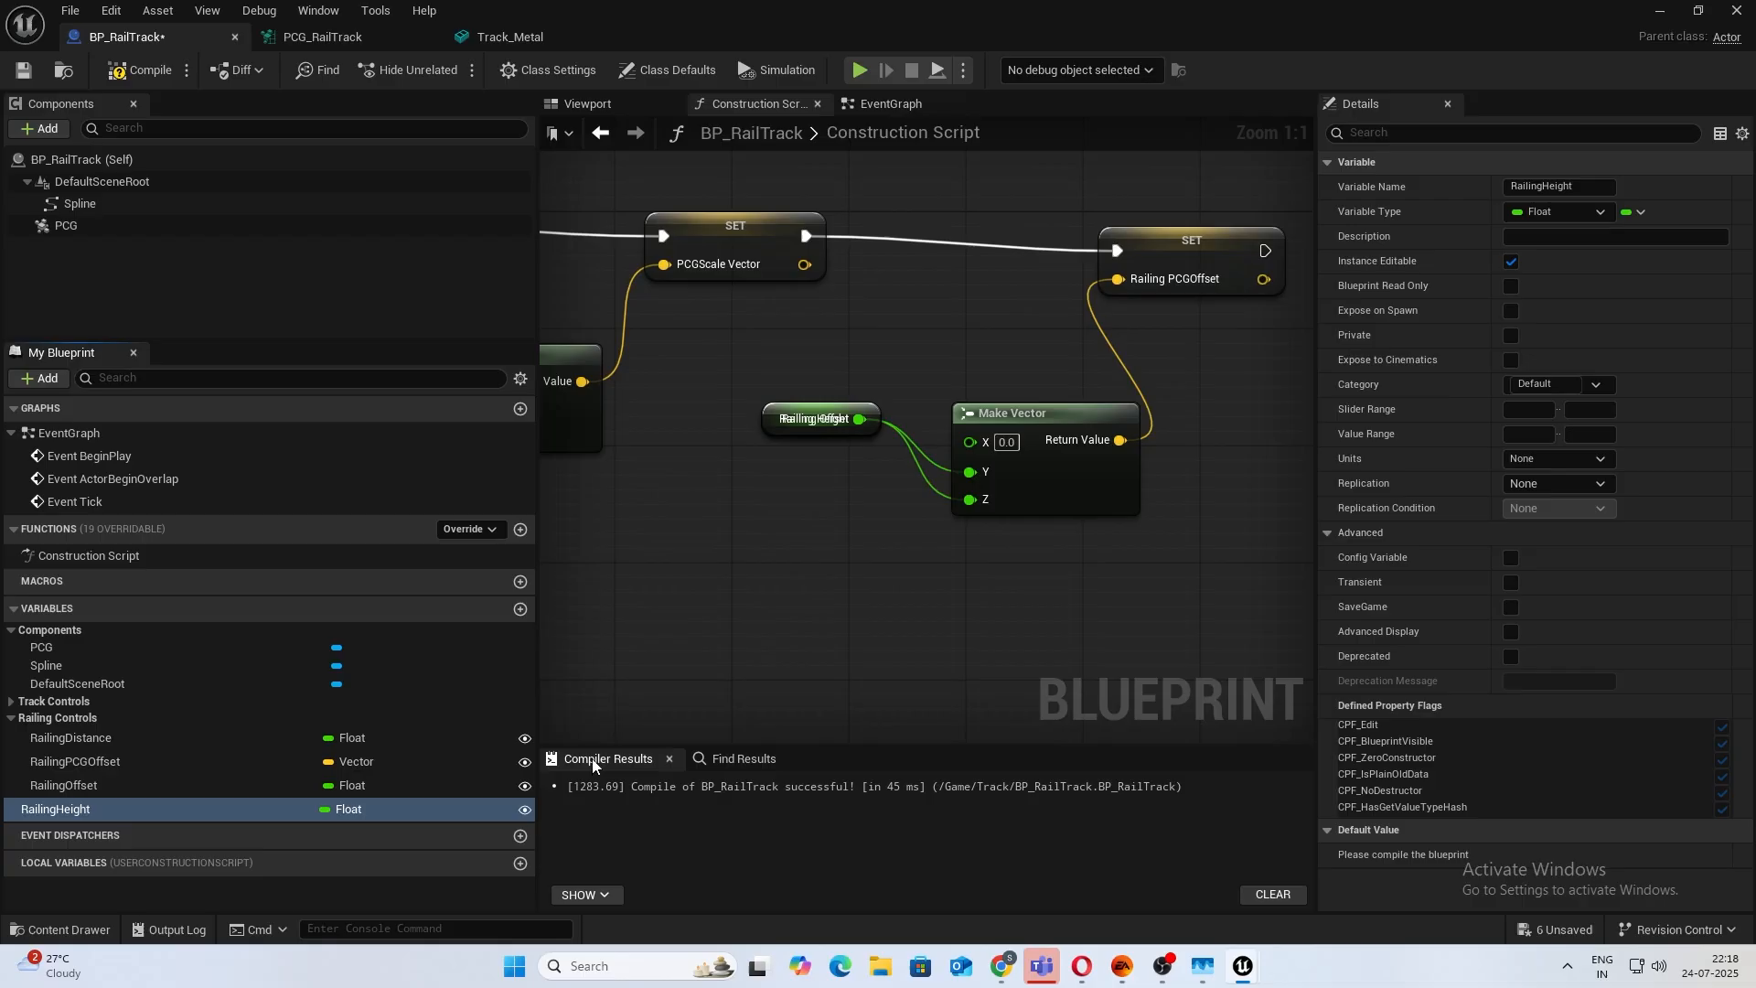
pyautogui.click(1590, 386)
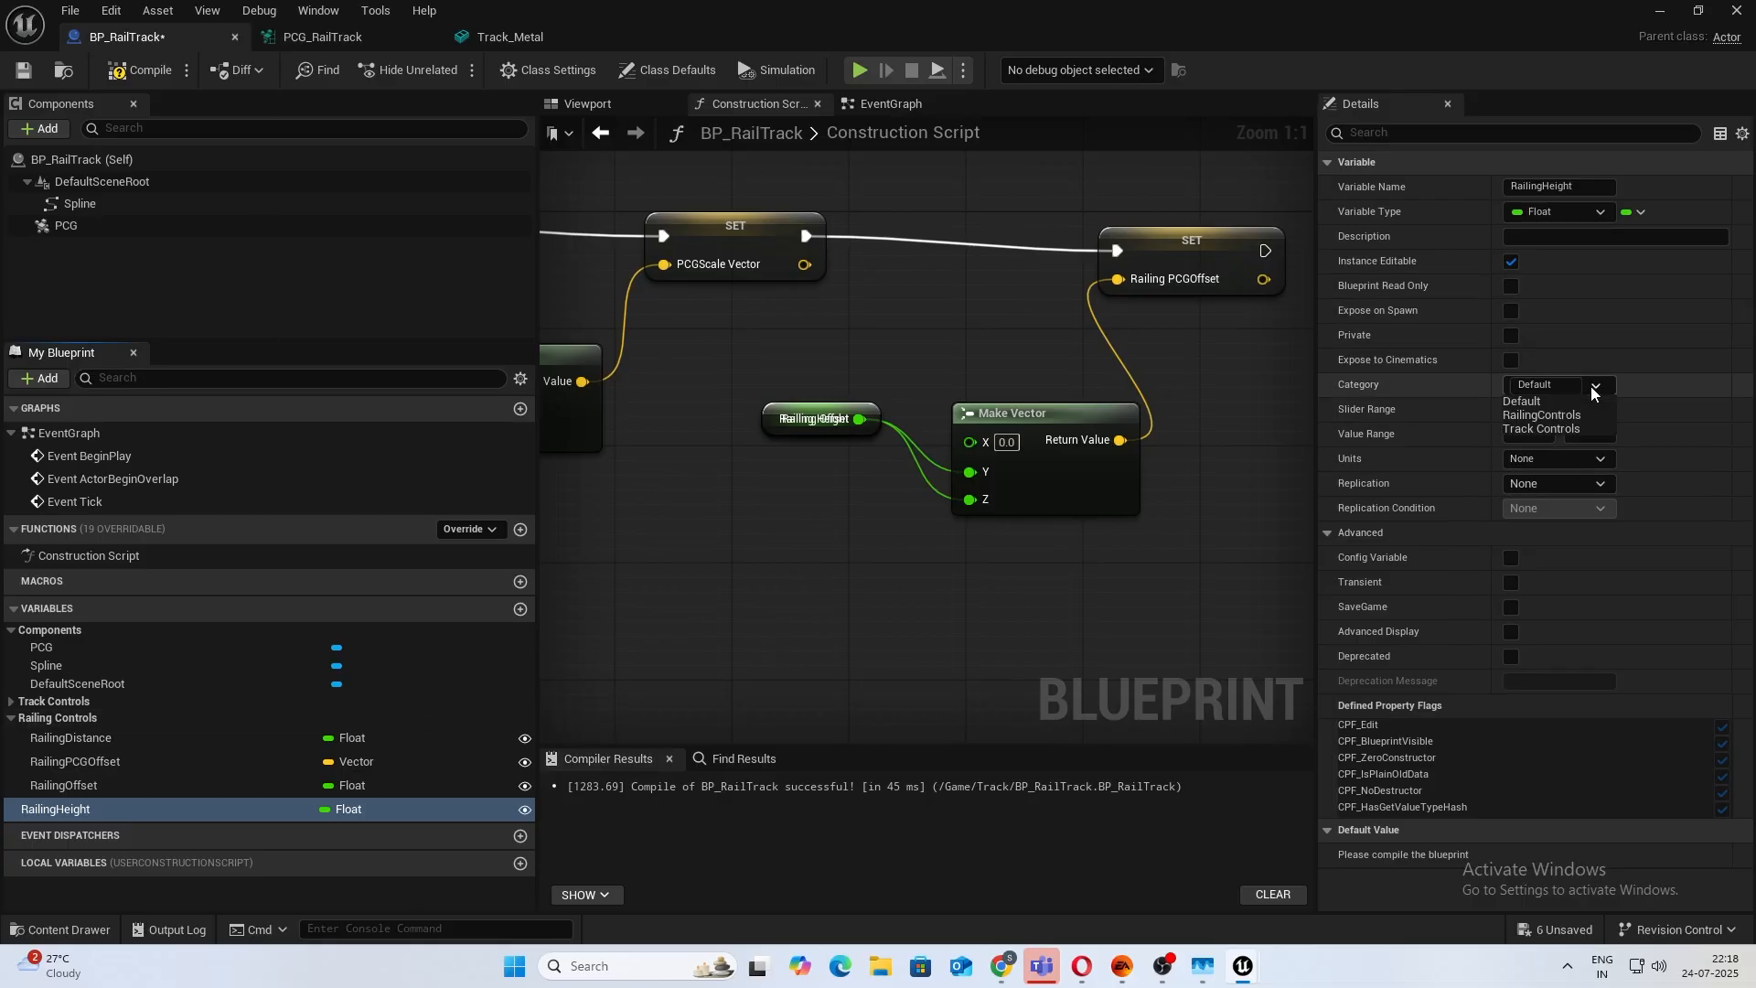
pyautogui.click(1551, 416)
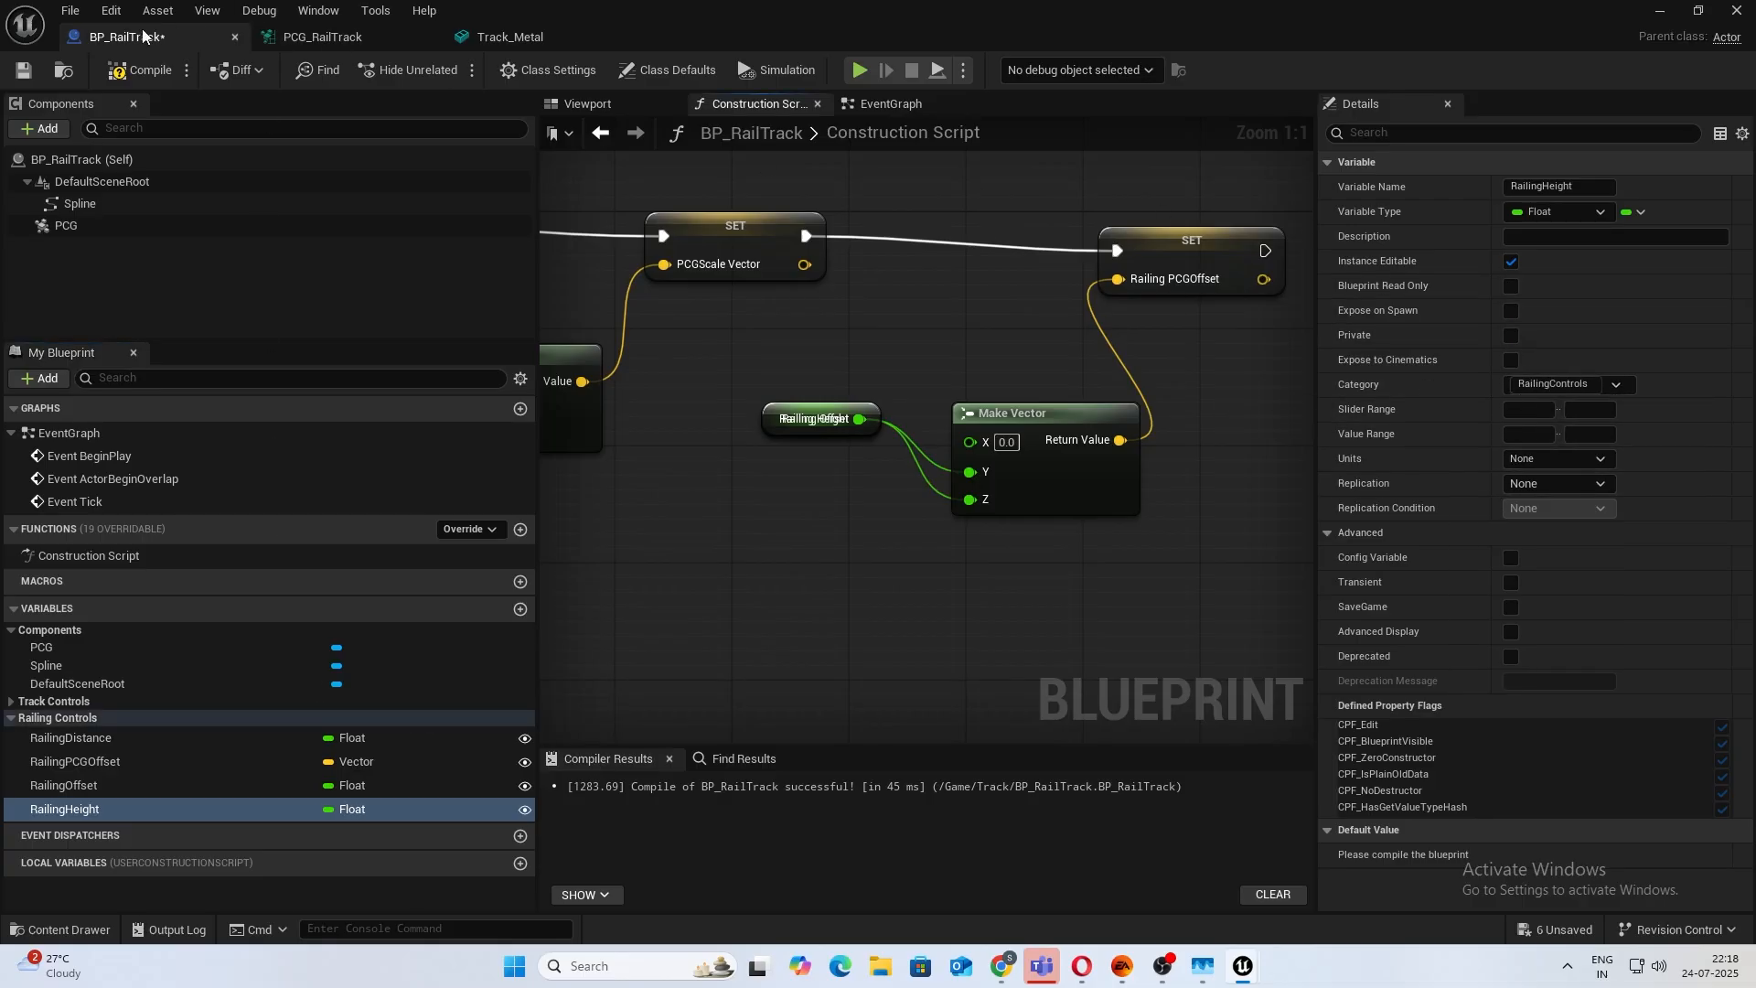
pyautogui.click(106, 80)
# Try a Railing Height of 10 on the BP_RailTrack actor in the level and set it to 15.
pyautogui.click(1660, 10)
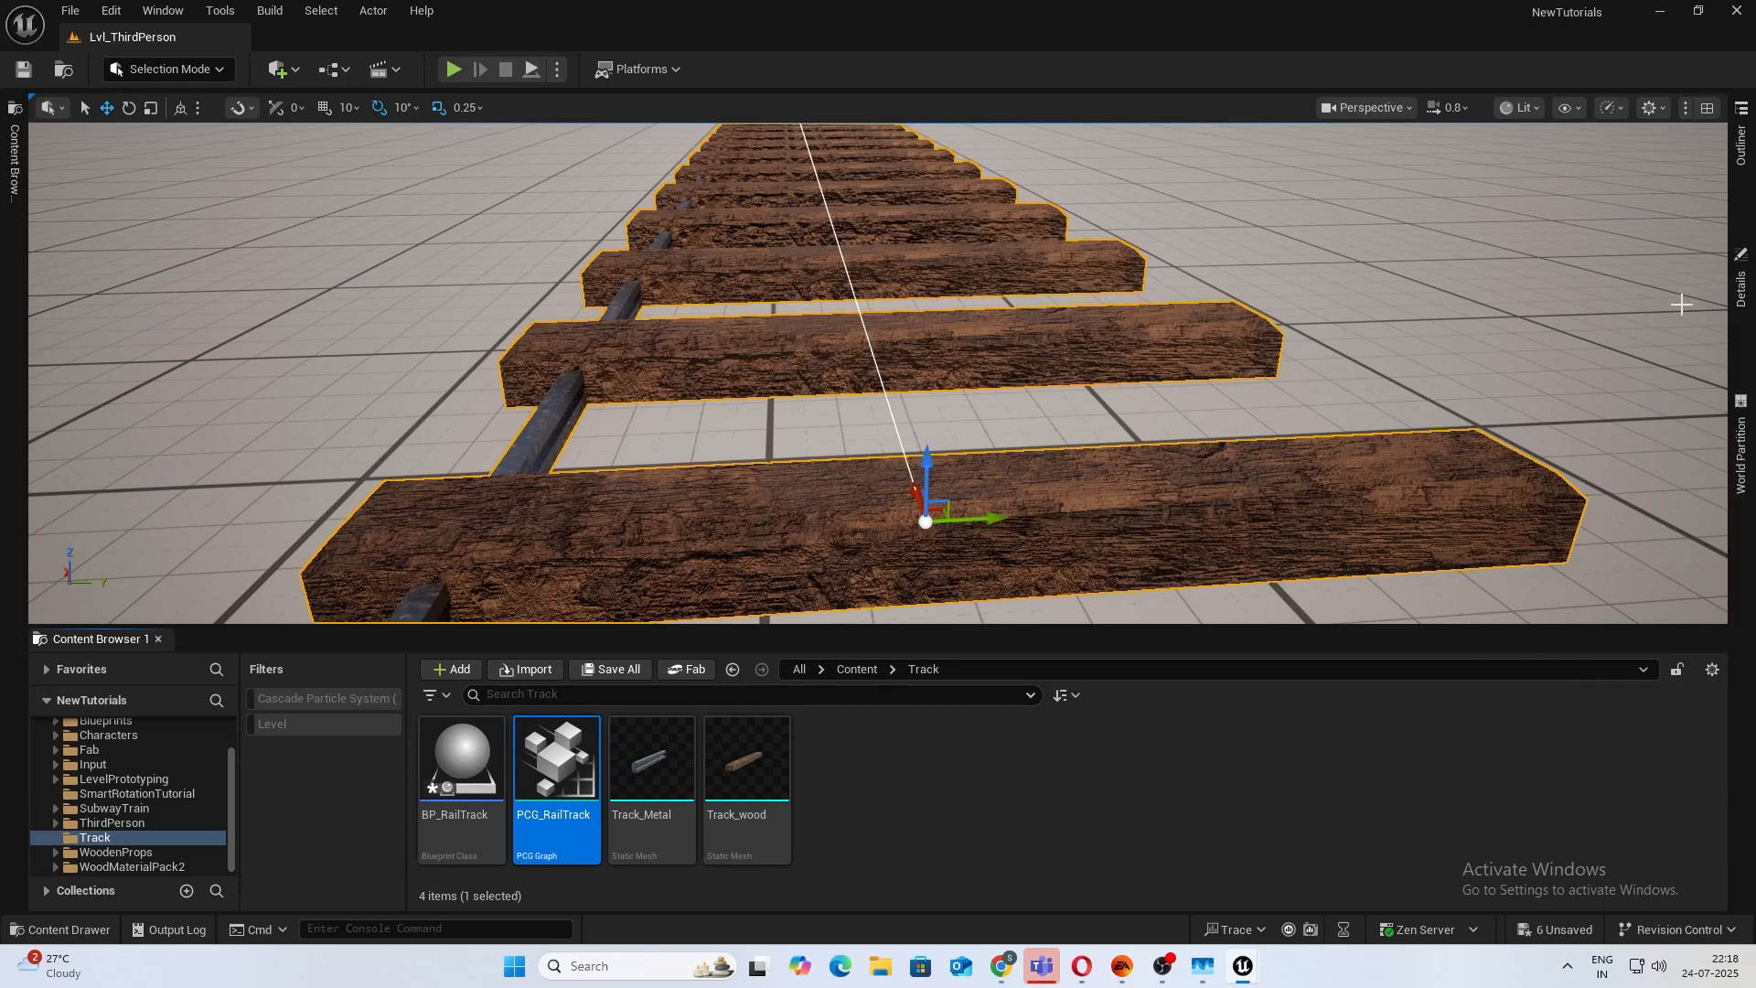
pyautogui.click(1740, 284)
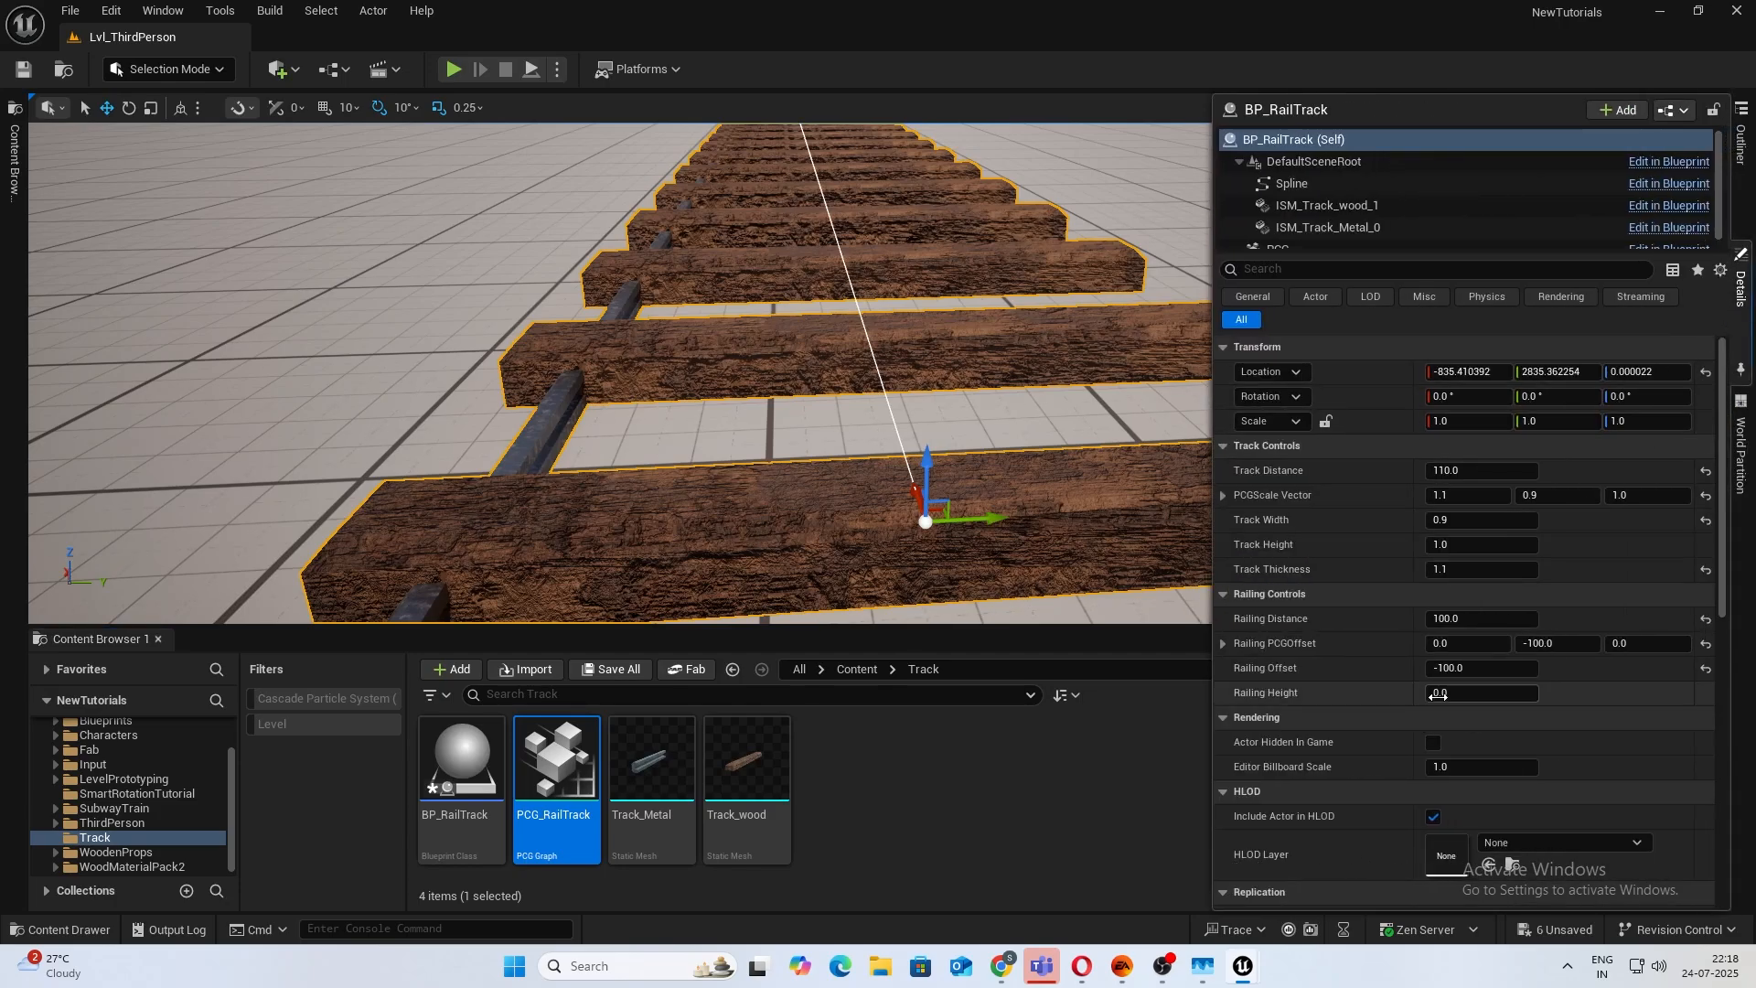
pyautogui.click(1438, 696)
pyautogui.write('10')
pyautogui.press('Return')
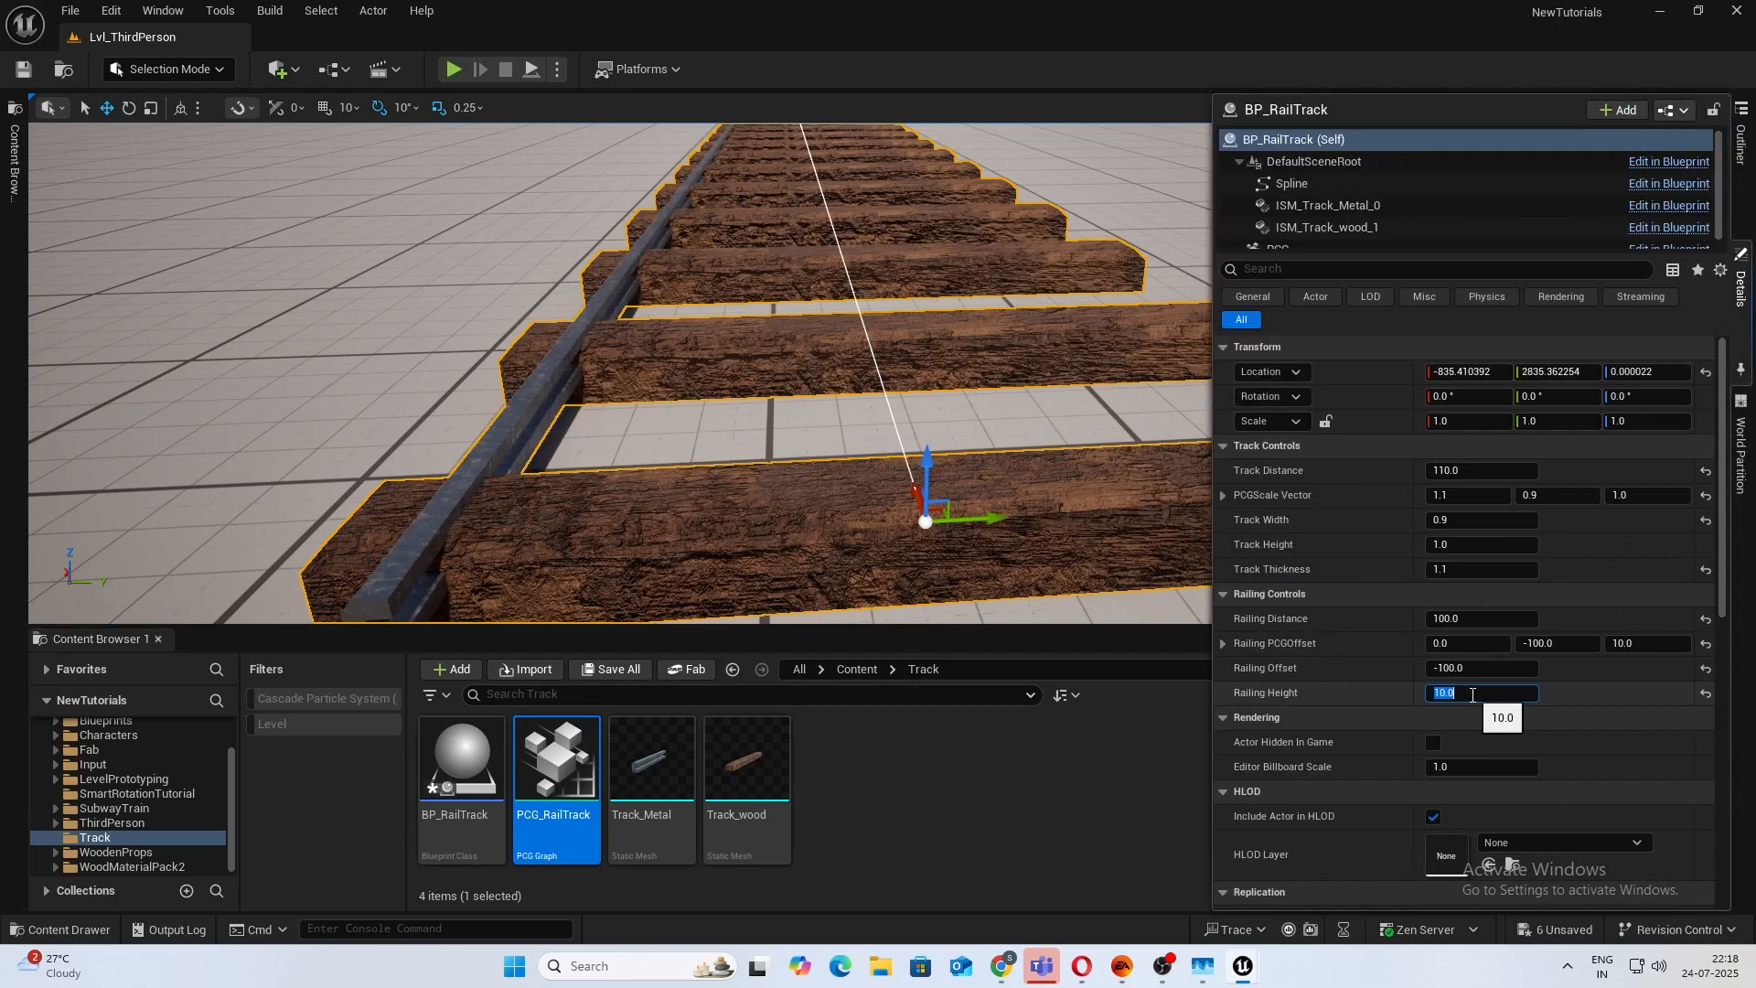
pyautogui.press('Return')
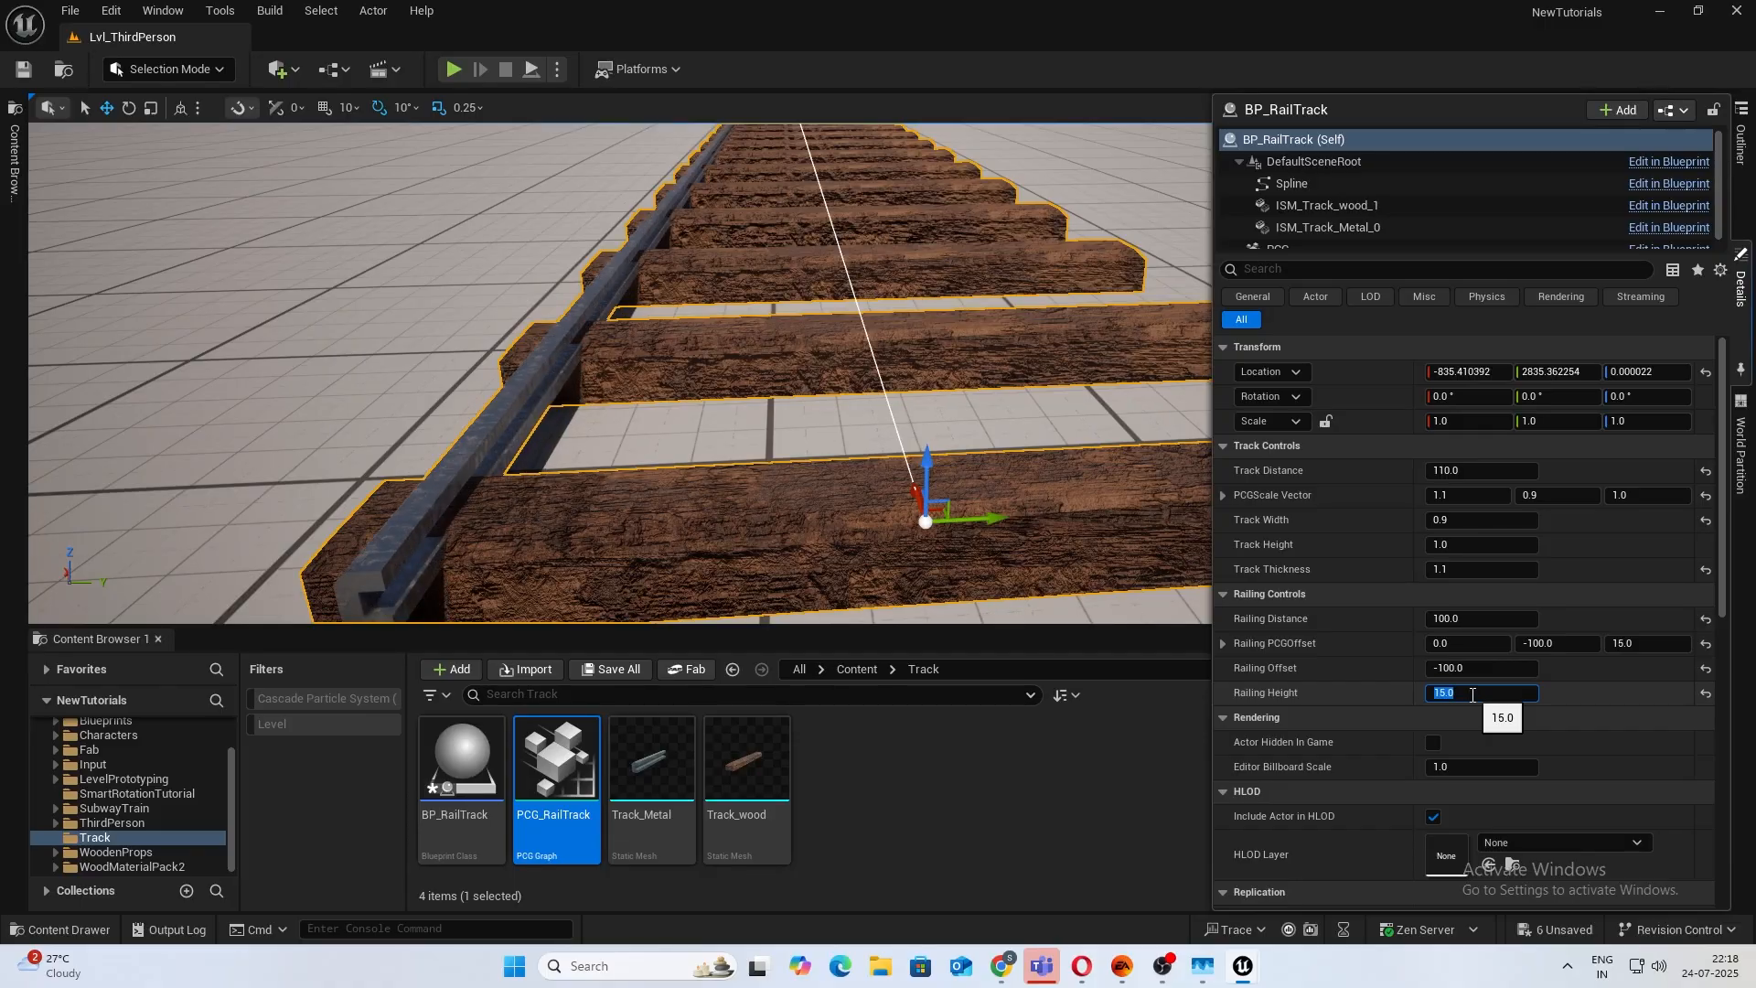
# Examine from several angles how the metal rail sits on the wooden sleepers along the spline.
pyautogui.moveTo(1052, 513); pyautogui.dragTo(974, 471, button='right')
pyautogui.press('a')
pyautogui.scroll(-2, 988, 471)
pyautogui.press('d')
pyautogui.moveTo(776, 401); pyautogui.dragTo(772, 400, button='right')
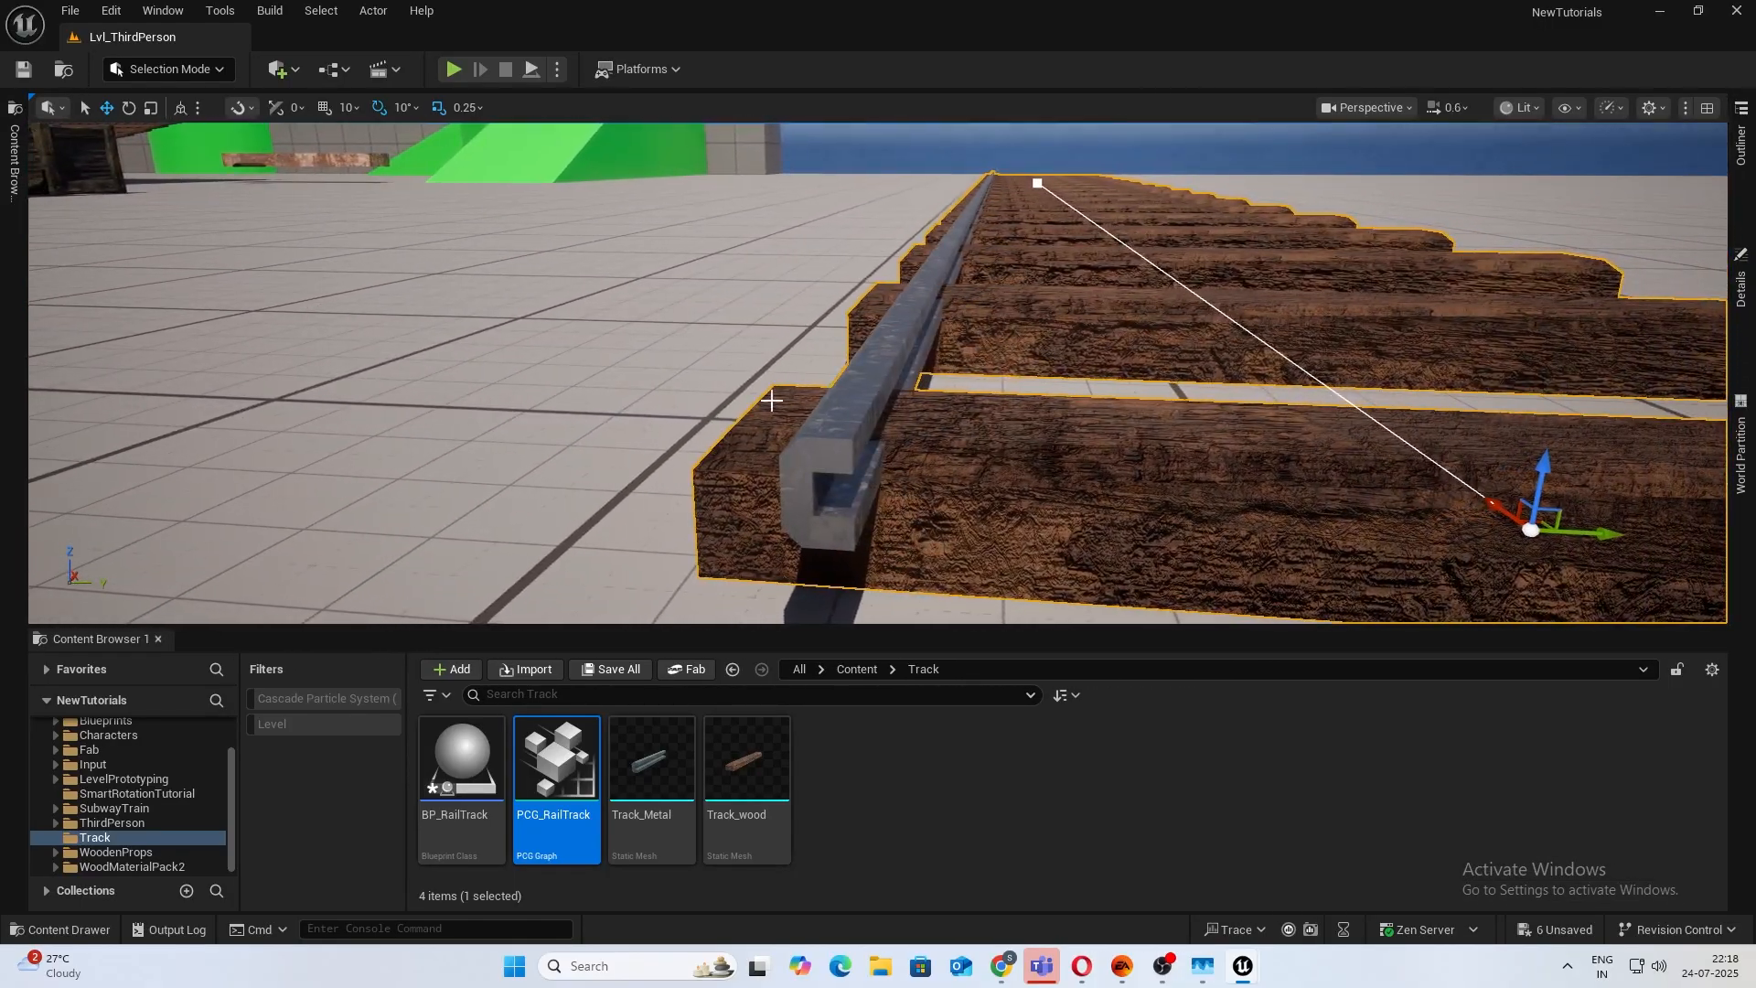
pyautogui.press('d')
pyautogui.moveTo(872, 351); pyautogui.dragTo(925, 301, button='right')
pyautogui.press('a')
pyautogui.press('d')
pyautogui.press('d')
pyautogui.press('a')
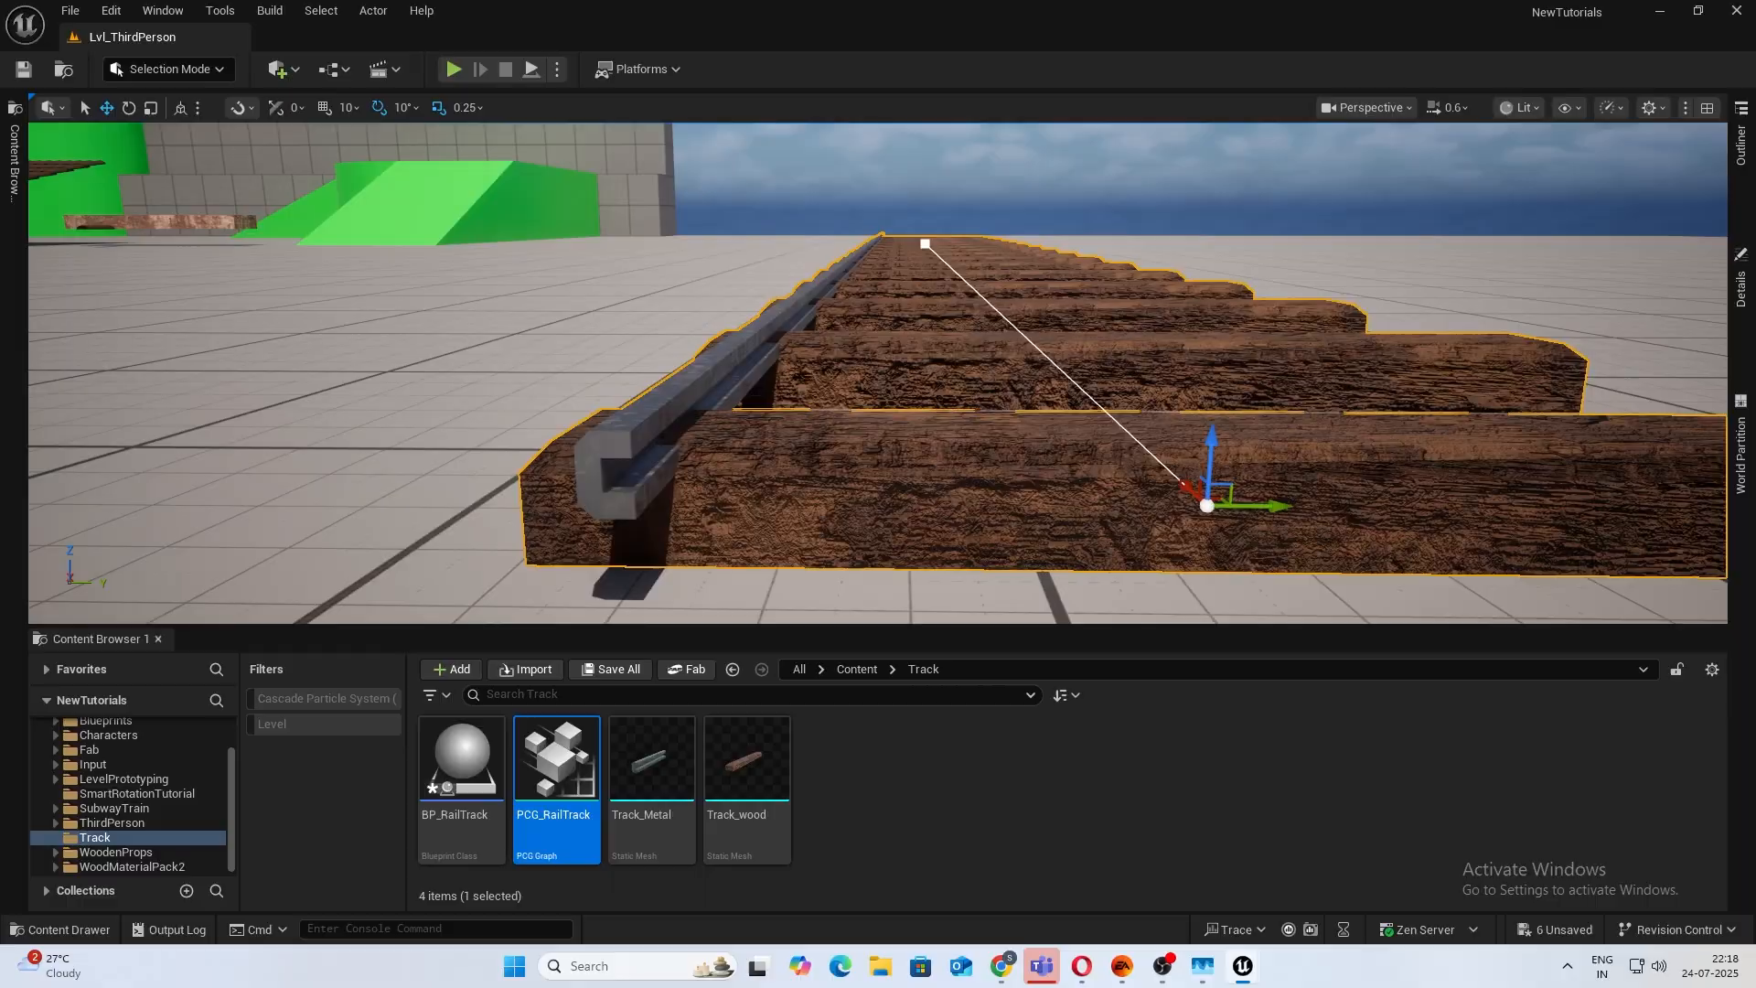
pyautogui.press('d')
pyautogui.moveTo(973, 385)
pyautogui.mouseDown(button='right')
pyautogui.moveTo(963, 363)
pyautogui.moveTo(974, 385)
pyautogui.mouseUp(button='right')
pyautogui.press('a')
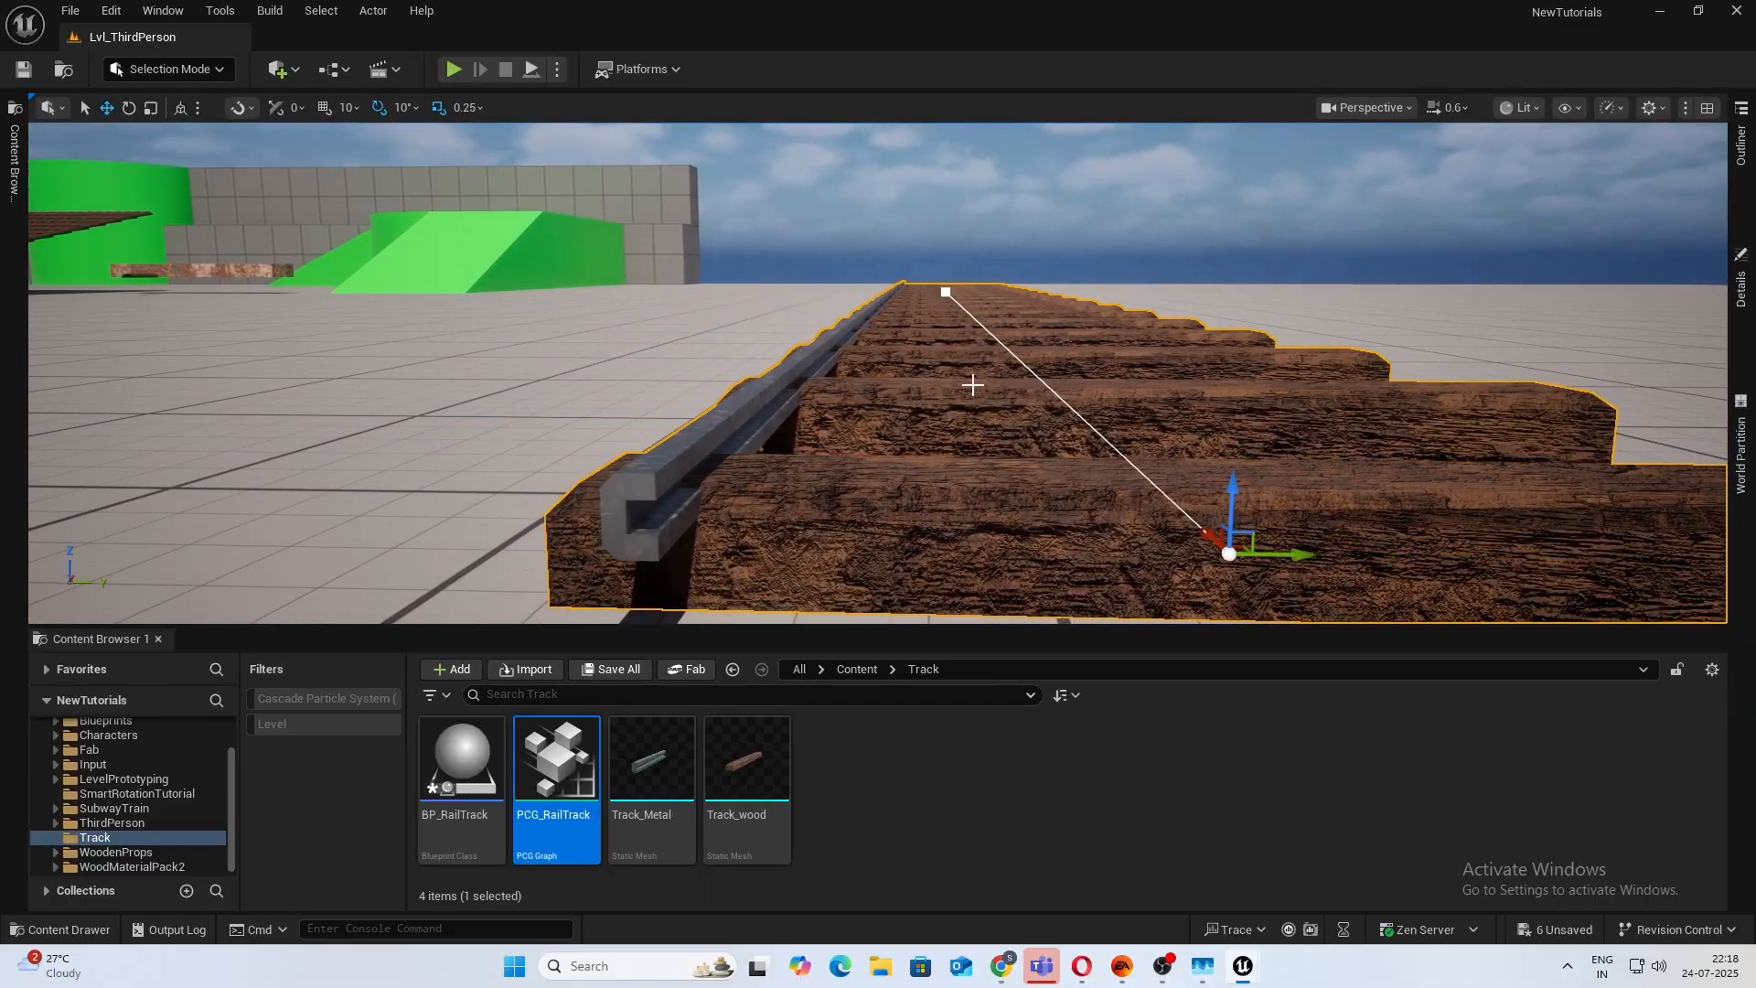
pyautogui.moveTo(1093, 423)
pyautogui.mouseDown(button='right')
pyautogui.moveTo(778, 437)
pyautogui.moveTo(1100, 425)
pyautogui.moveTo(1103, 401)
pyautogui.moveTo(969, 512)
pyautogui.moveTo(942, 499)
pyautogui.moveTo(1113, 420)
pyautogui.mouseUp(button='right')
pyautogui.press('d')
pyautogui.press('s')
pyautogui.press('a')
pyautogui.press('w')
pyautogui.press('d')
pyautogui.press('s')
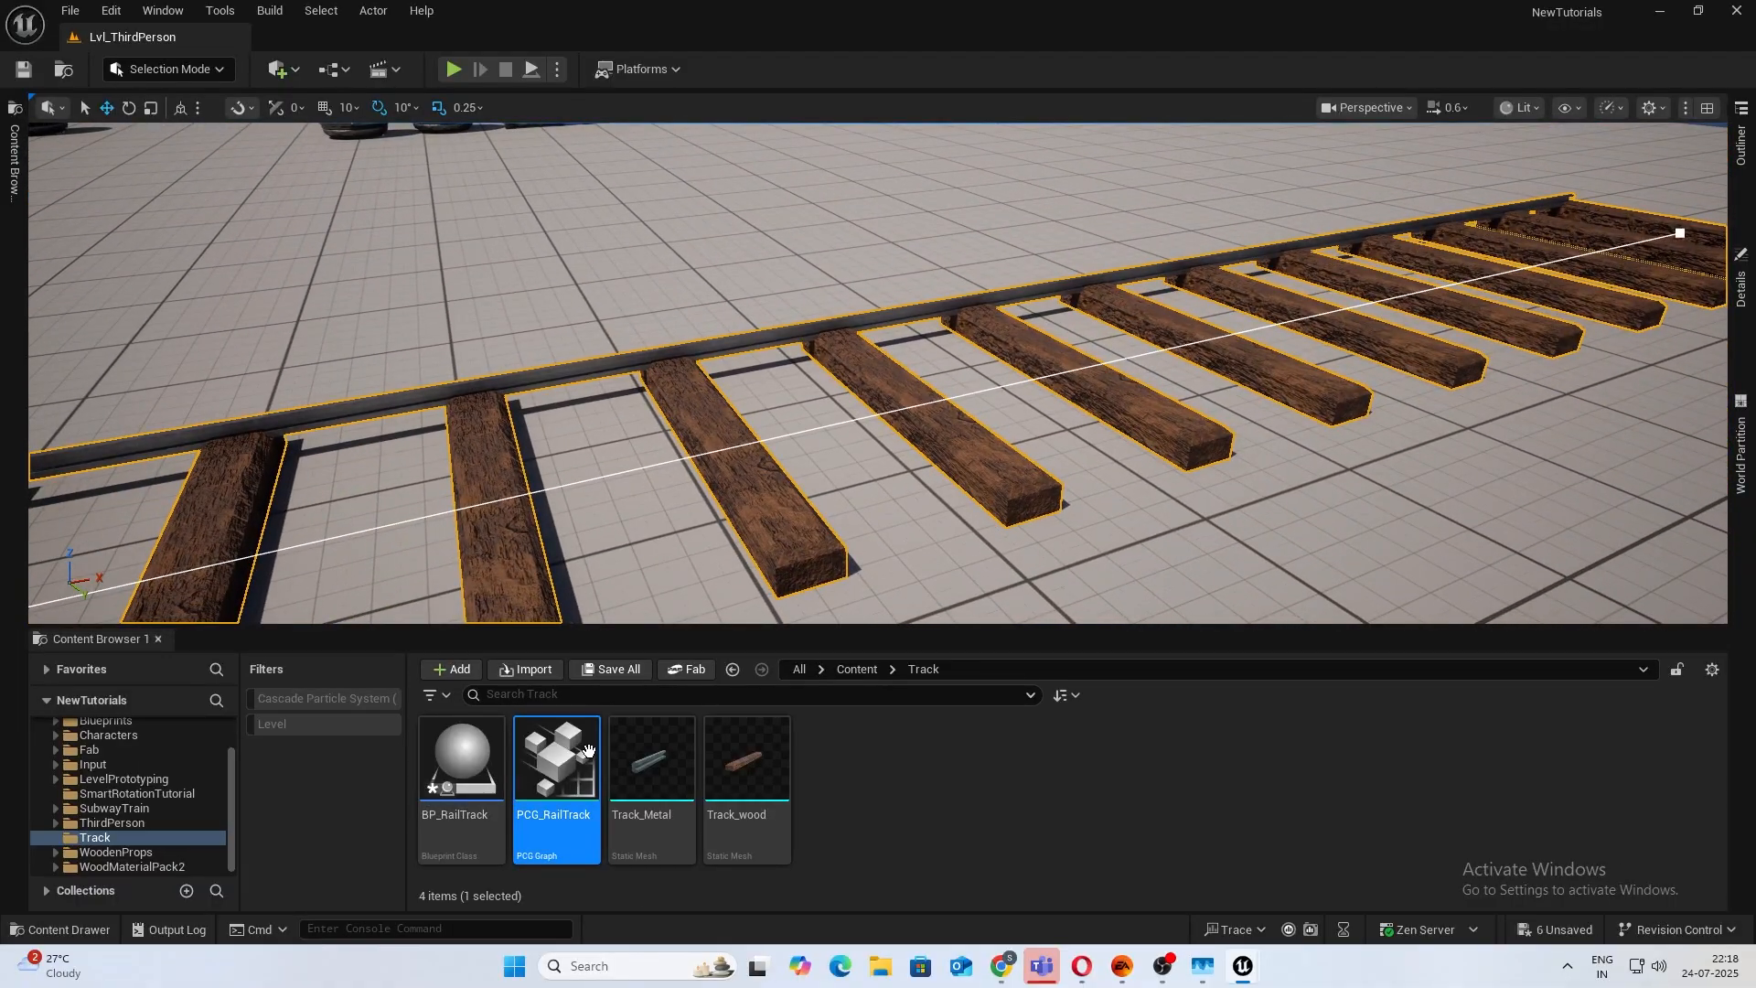
pyautogui.press('a')
pyautogui.moveTo(665, 443); pyautogui.dragTo(999, 664, button='right')
# In PCG_RailTrack, collapse the unused input pins of the rail's Transform Points node.
pyautogui.doubleClick(557, 759)
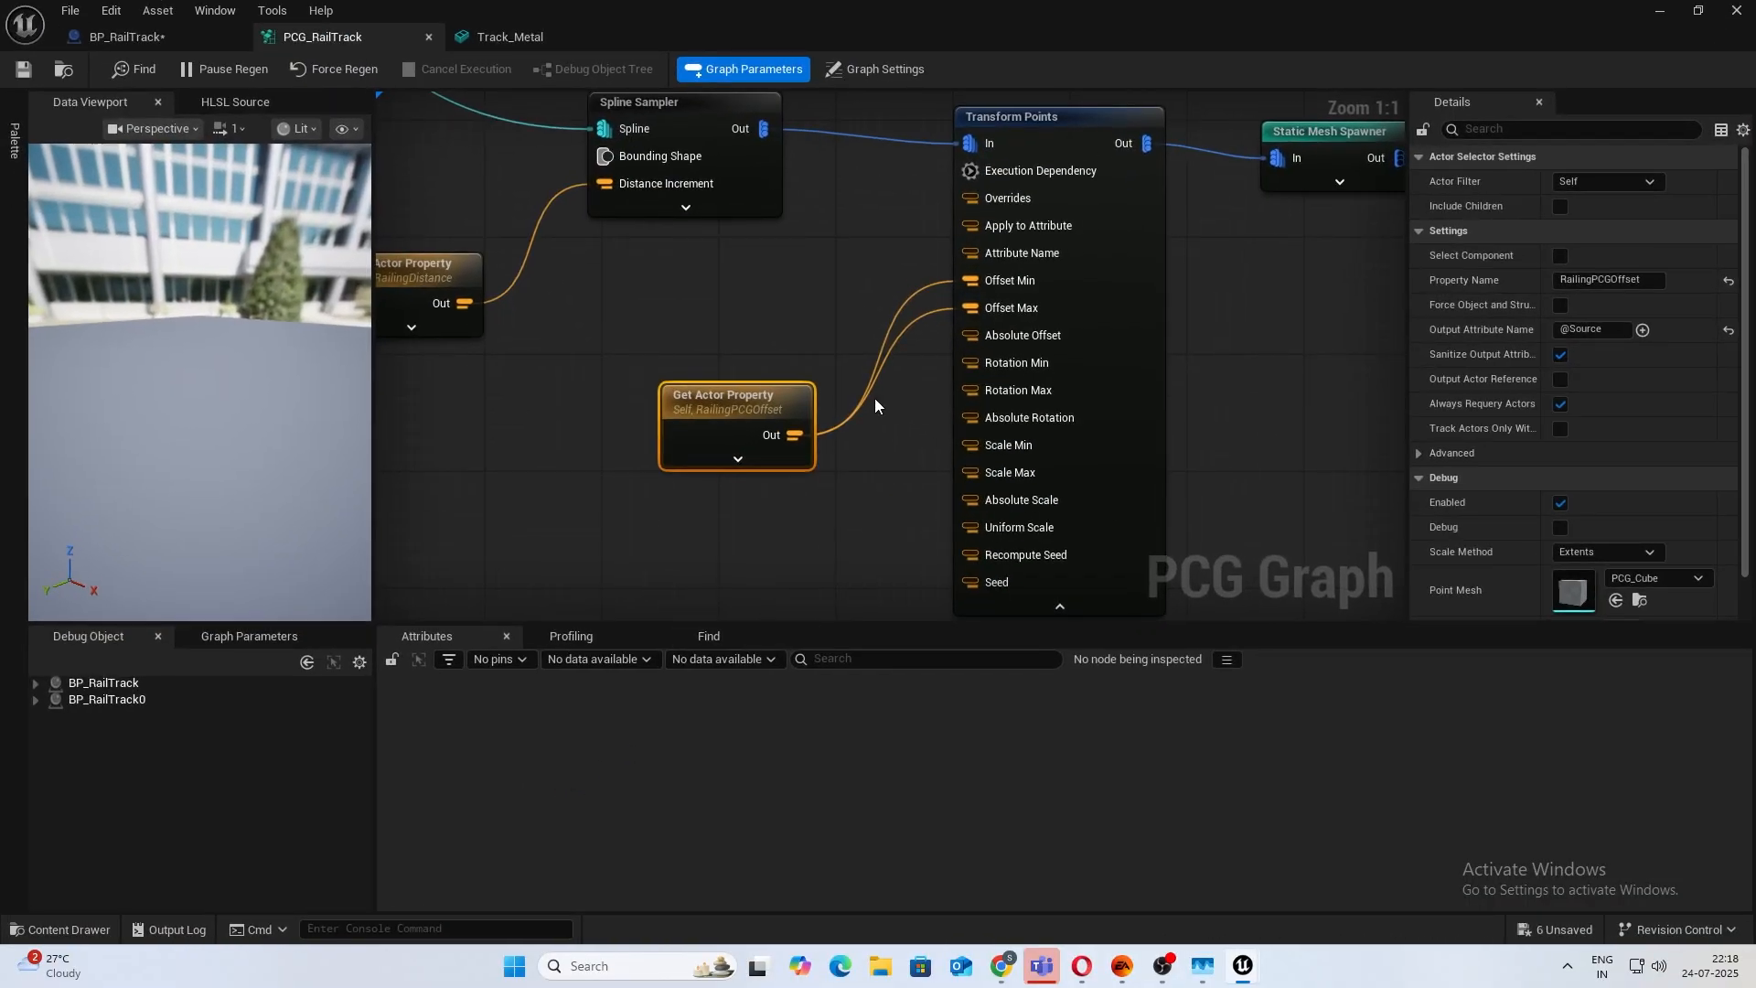
pyautogui.scroll(5, 890, 369)
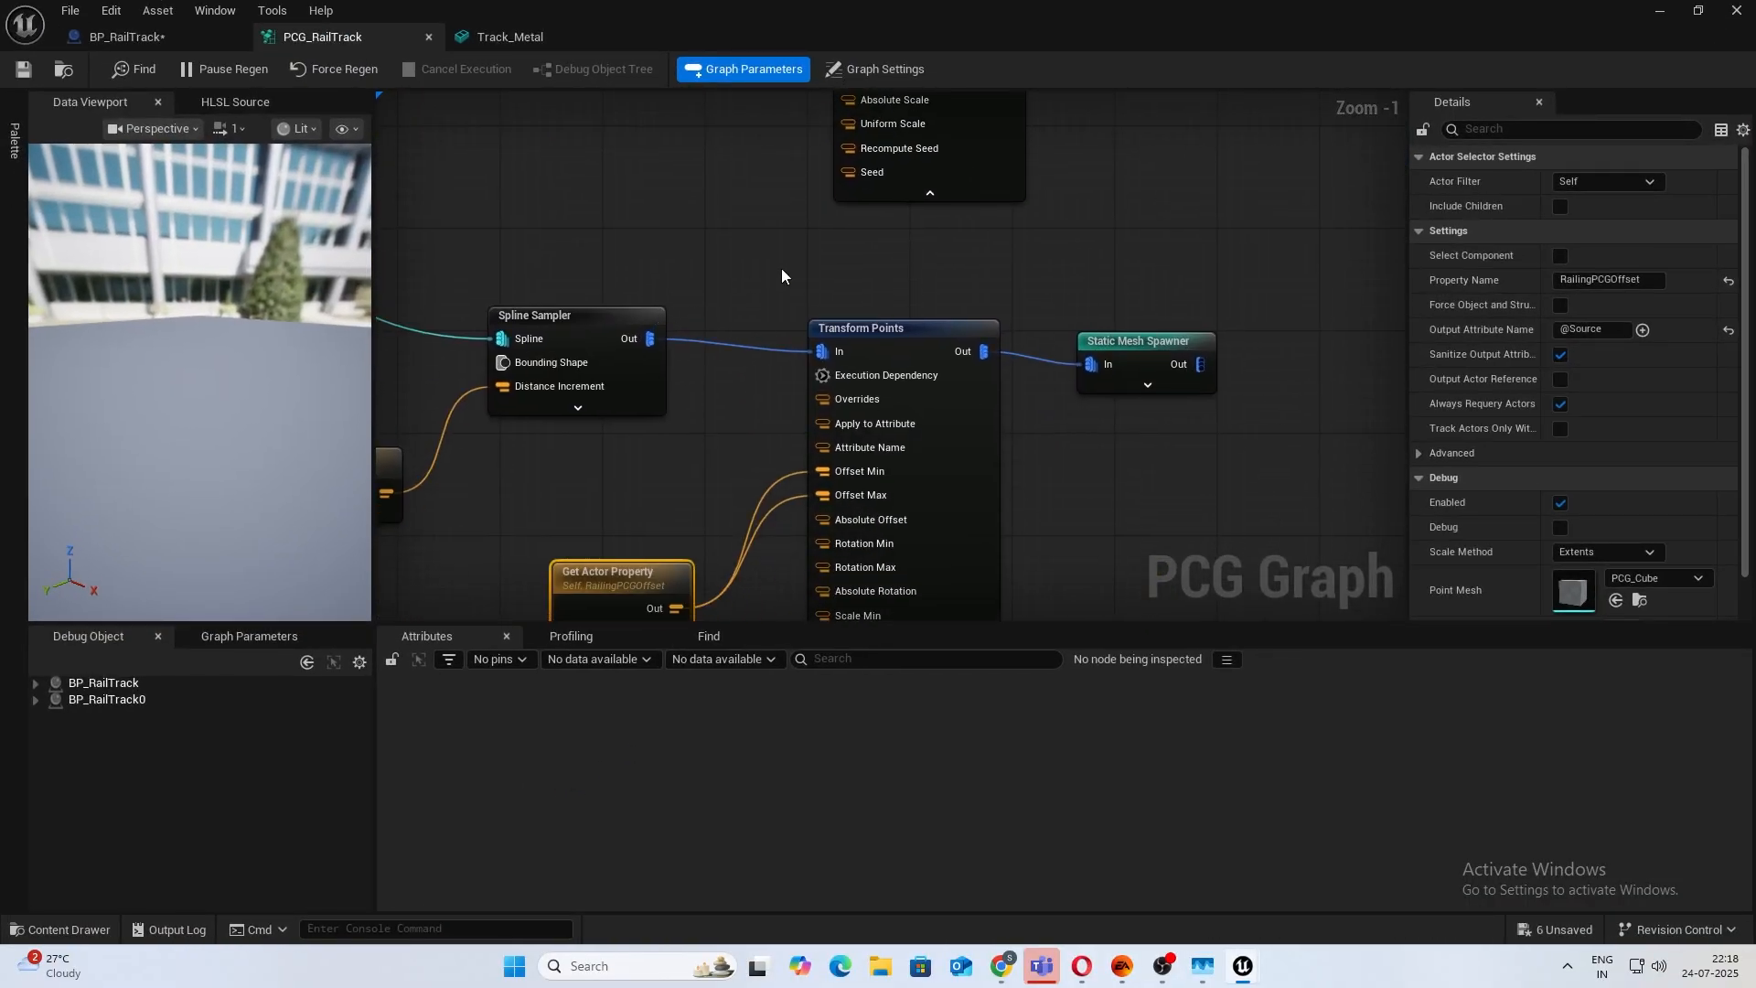
pyautogui.click(1118, 340)
pyautogui.moveTo(1140, 278); pyautogui.dragTo(1570, 132, button='right')
pyautogui.moveTo(688, 215); pyautogui.dragTo(643, 258, button='right')
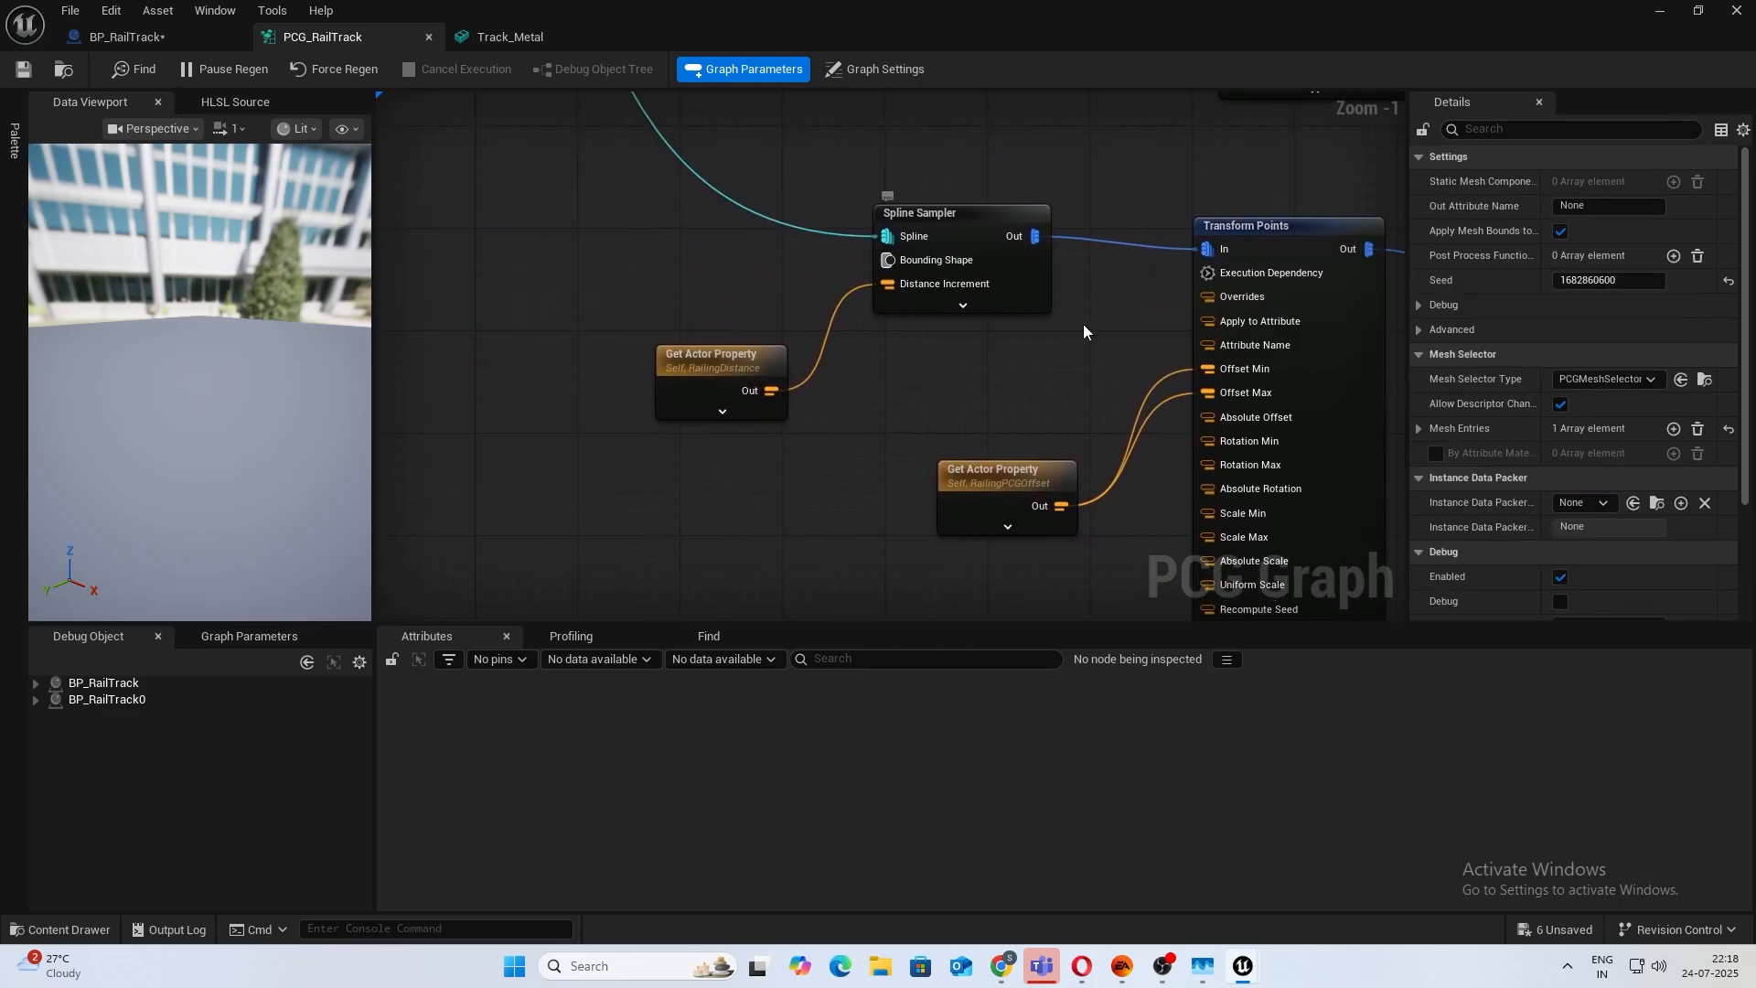
pyautogui.moveTo(1090, 320); pyautogui.dragTo(764, 310, button='right')
pyautogui.moveTo(679, 370); pyautogui.dragTo(1067, 551)
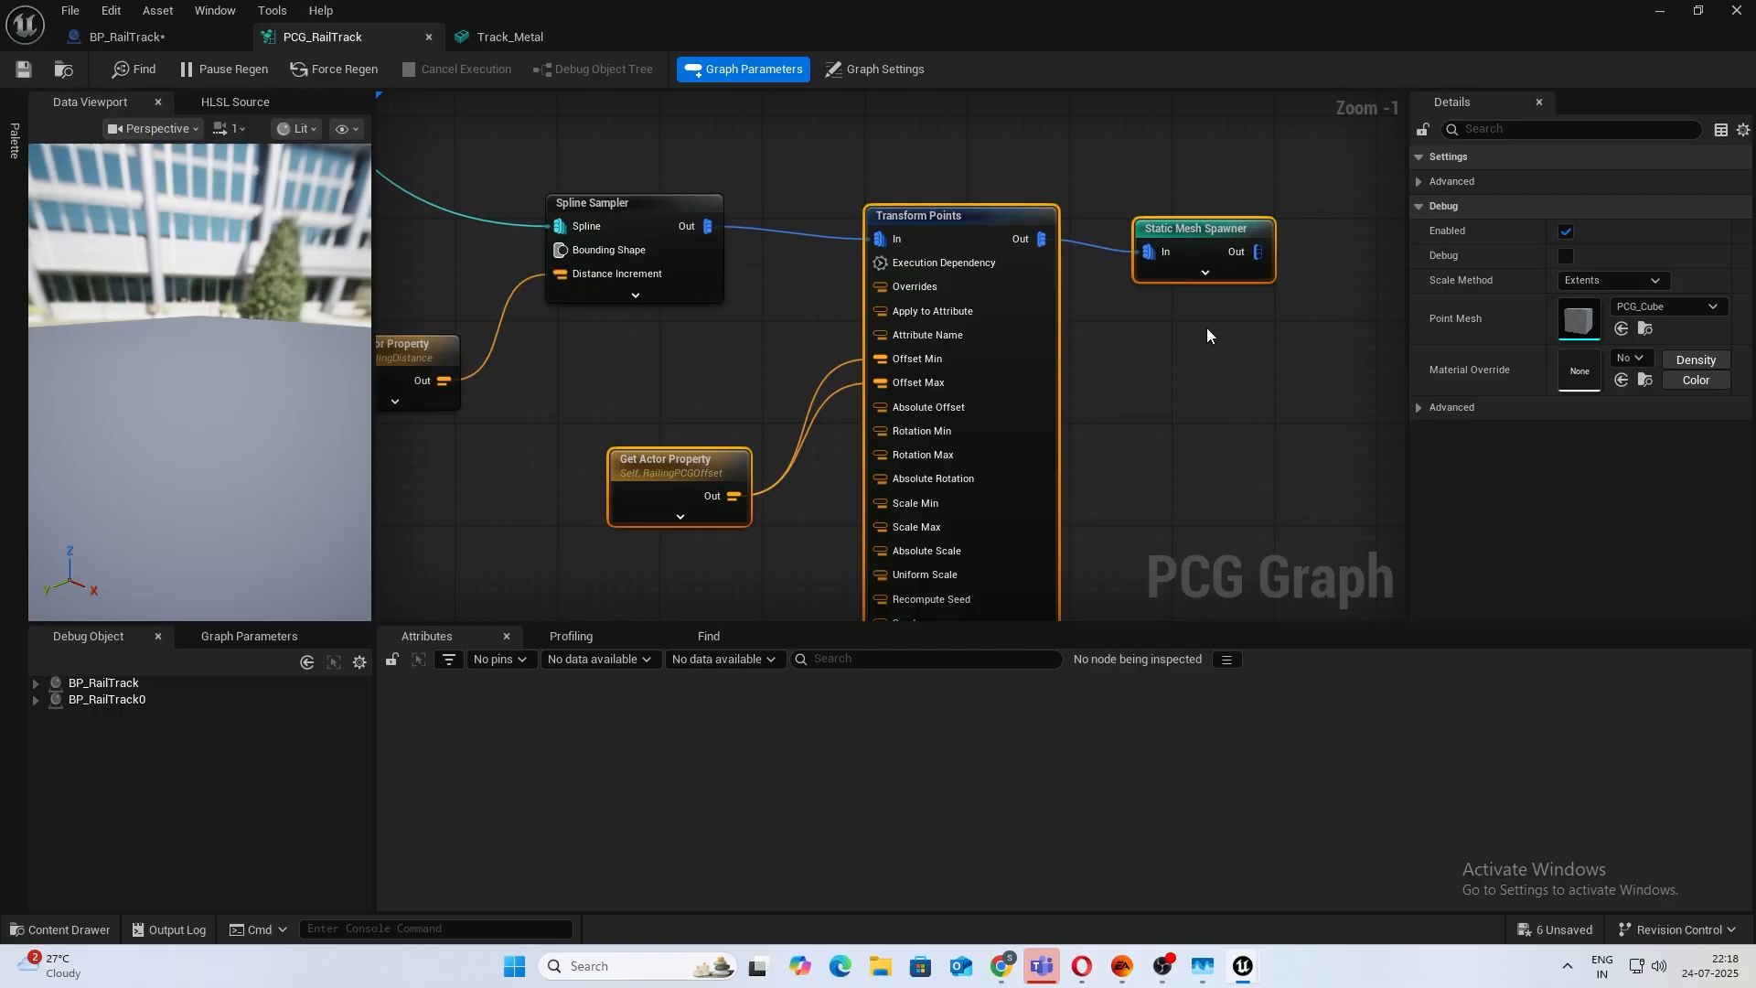
pyautogui.moveTo(1143, 437); pyautogui.dragTo(1146, 110, button='right')
pyautogui.click(984, 314)
# Move the RailingPCGOffset property node up close to the collapsed Transform Points node.
pyautogui.moveTo(1046, 192); pyautogui.dragTo(1088, 503, button='right')
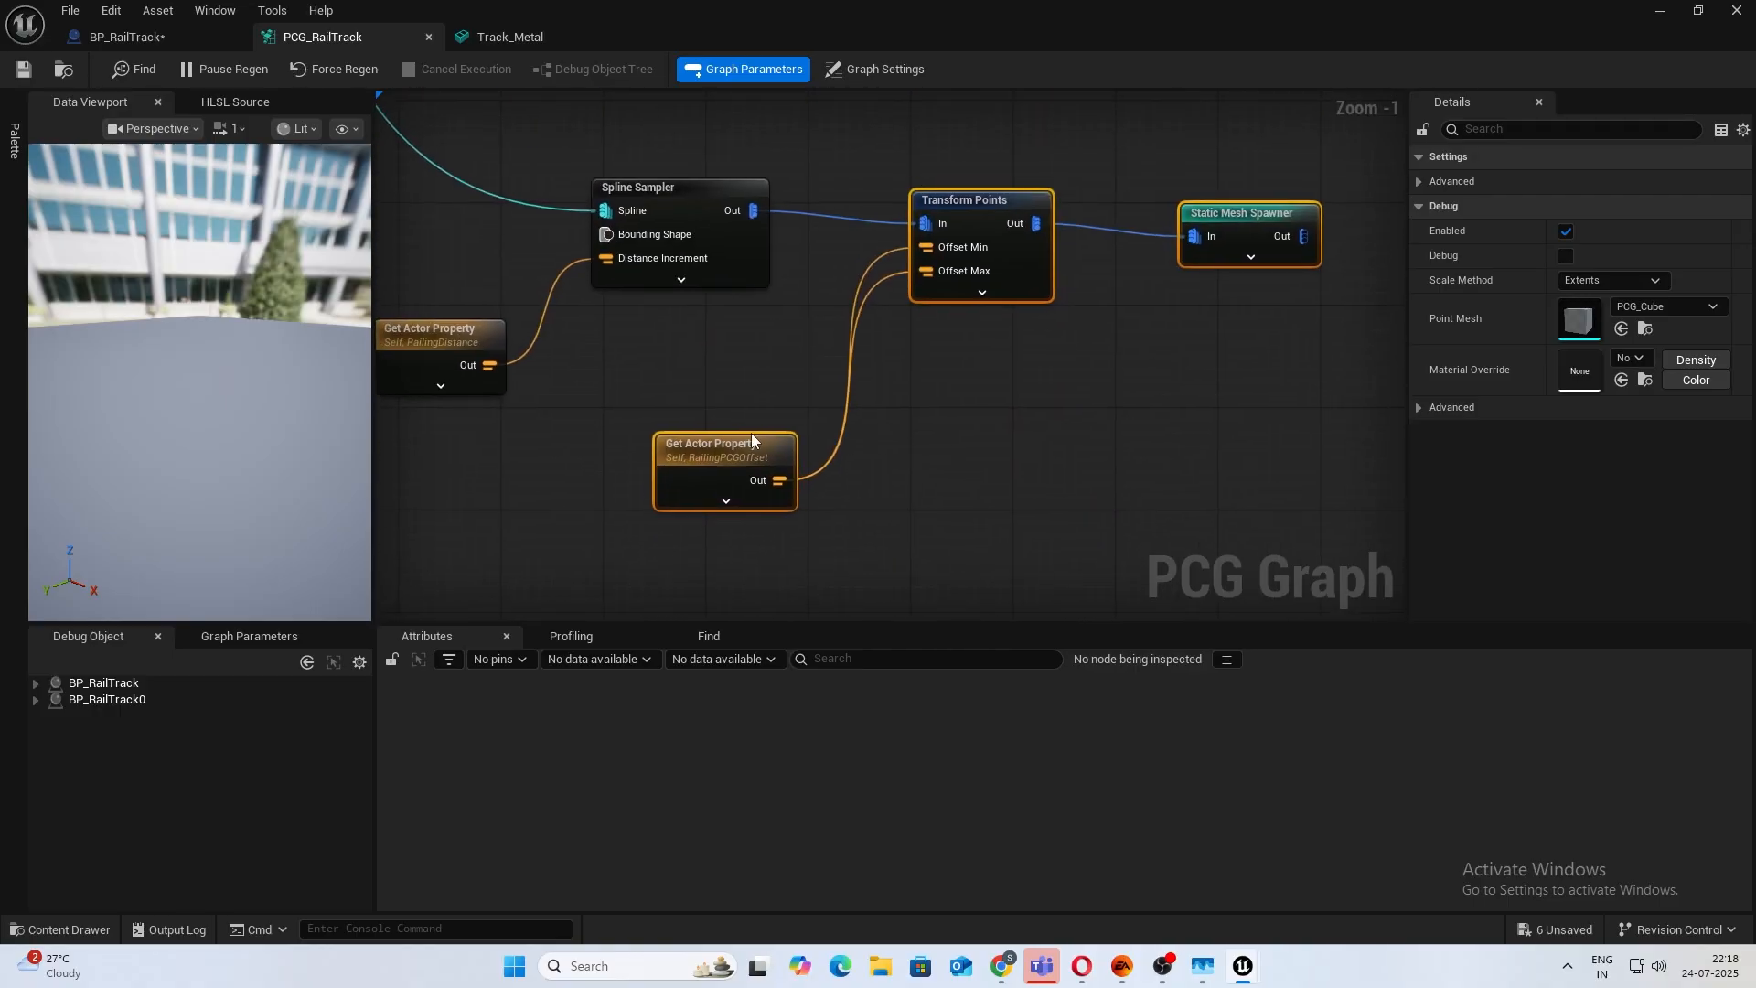
pyautogui.moveTo(750, 432); pyautogui.dragTo(913, 344)
pyautogui.click(866, 445)
# Duplicate the RailingPCGOffset property, Transform Points and Static Mesh Spawner nodes below the originals for a second rail.
pyautogui.moveTo(919, 172); pyautogui.dragTo(1282, 424)
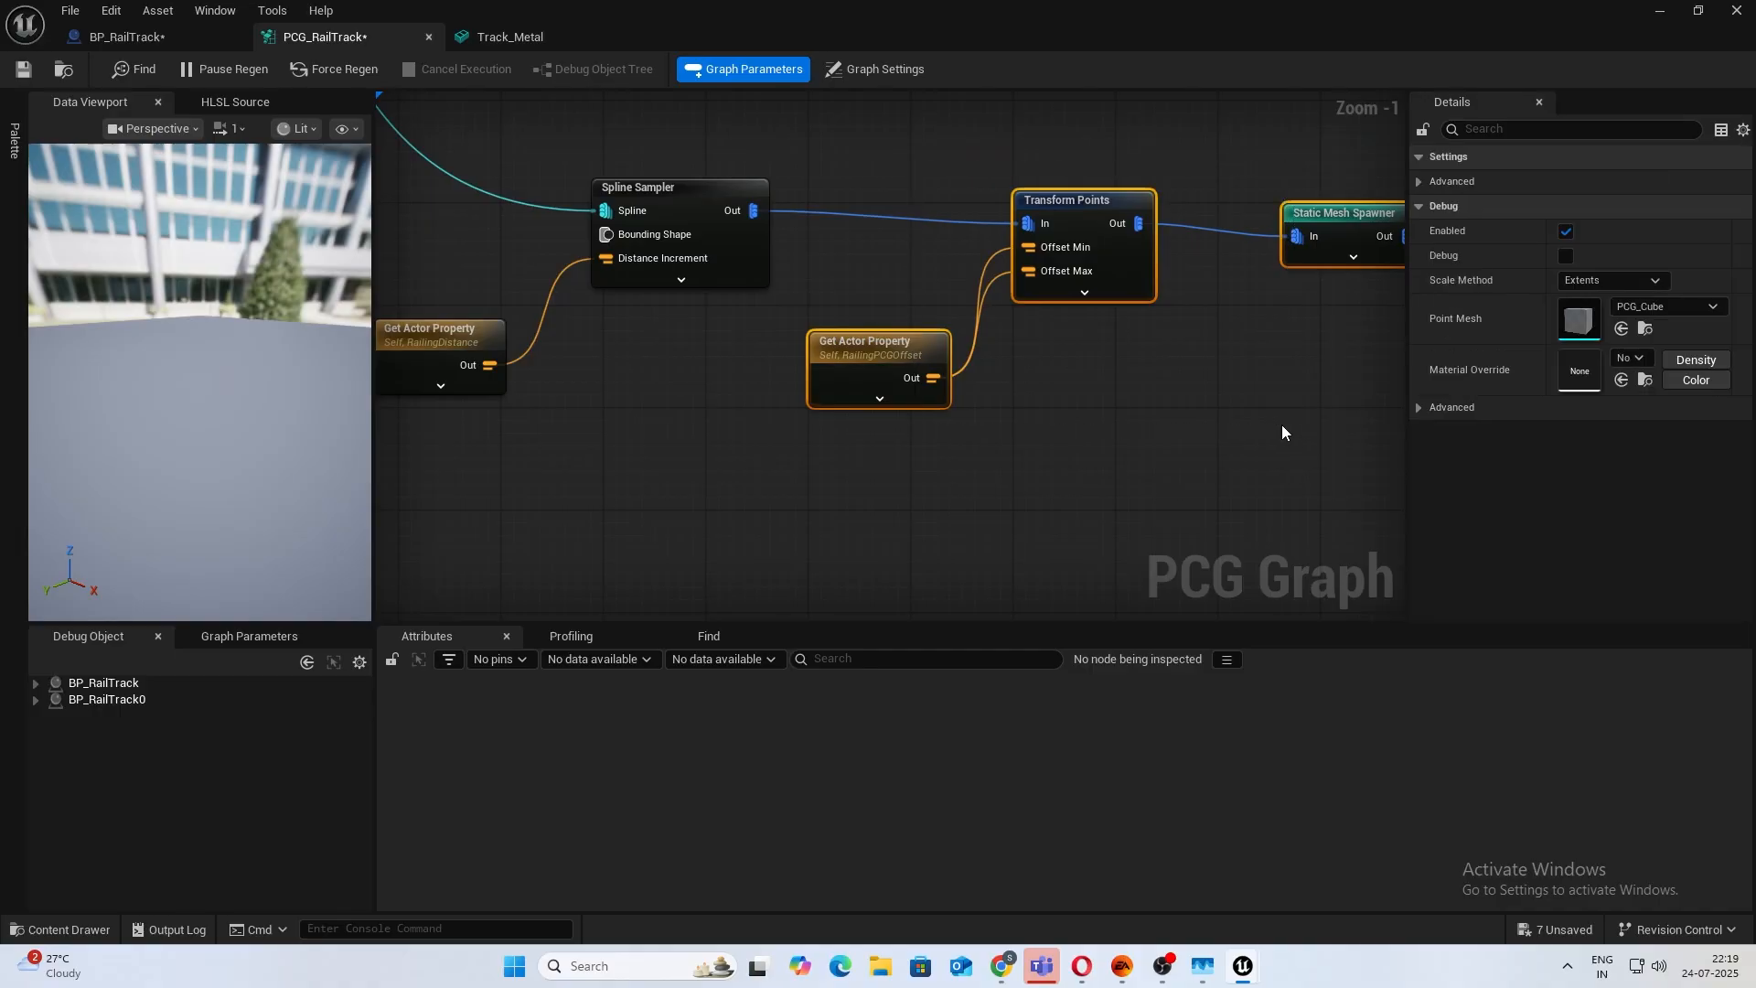
pyautogui.moveTo(1281, 425); pyautogui.dragTo(1240, 213, button='right')
pyautogui.hotkey('ctrl', 'c')
pyautogui.hotkey('ctrl', 'v')
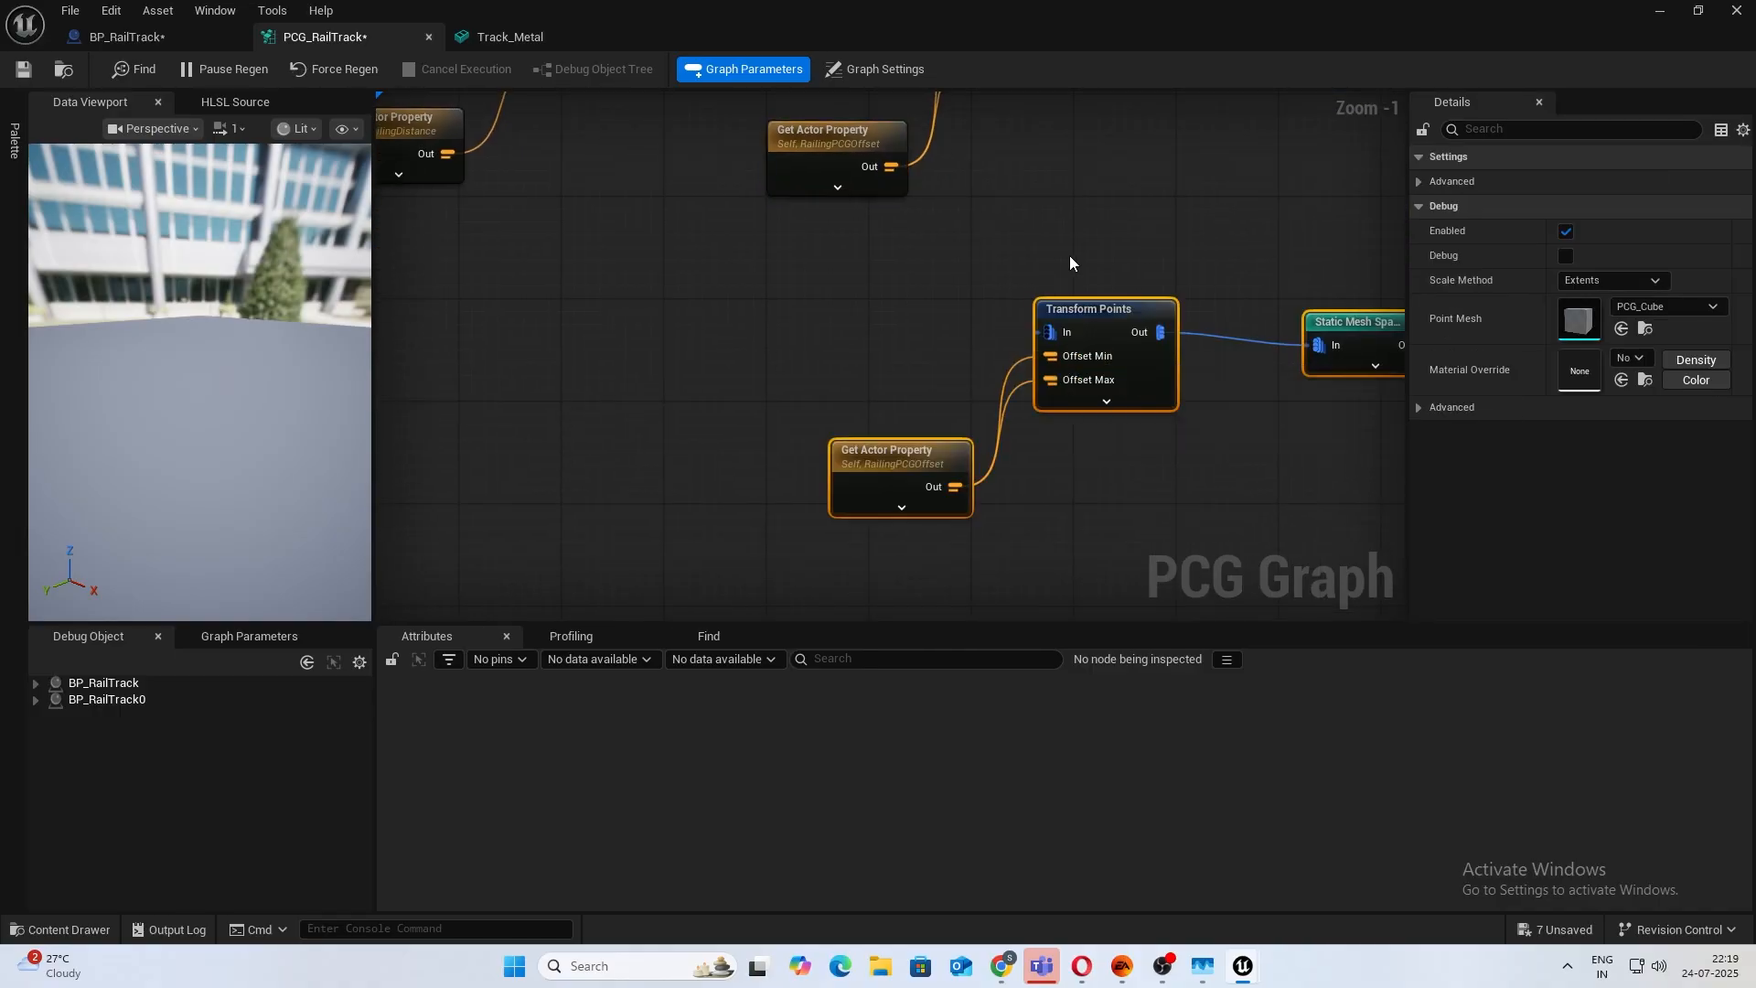
pyautogui.click(1070, 263)
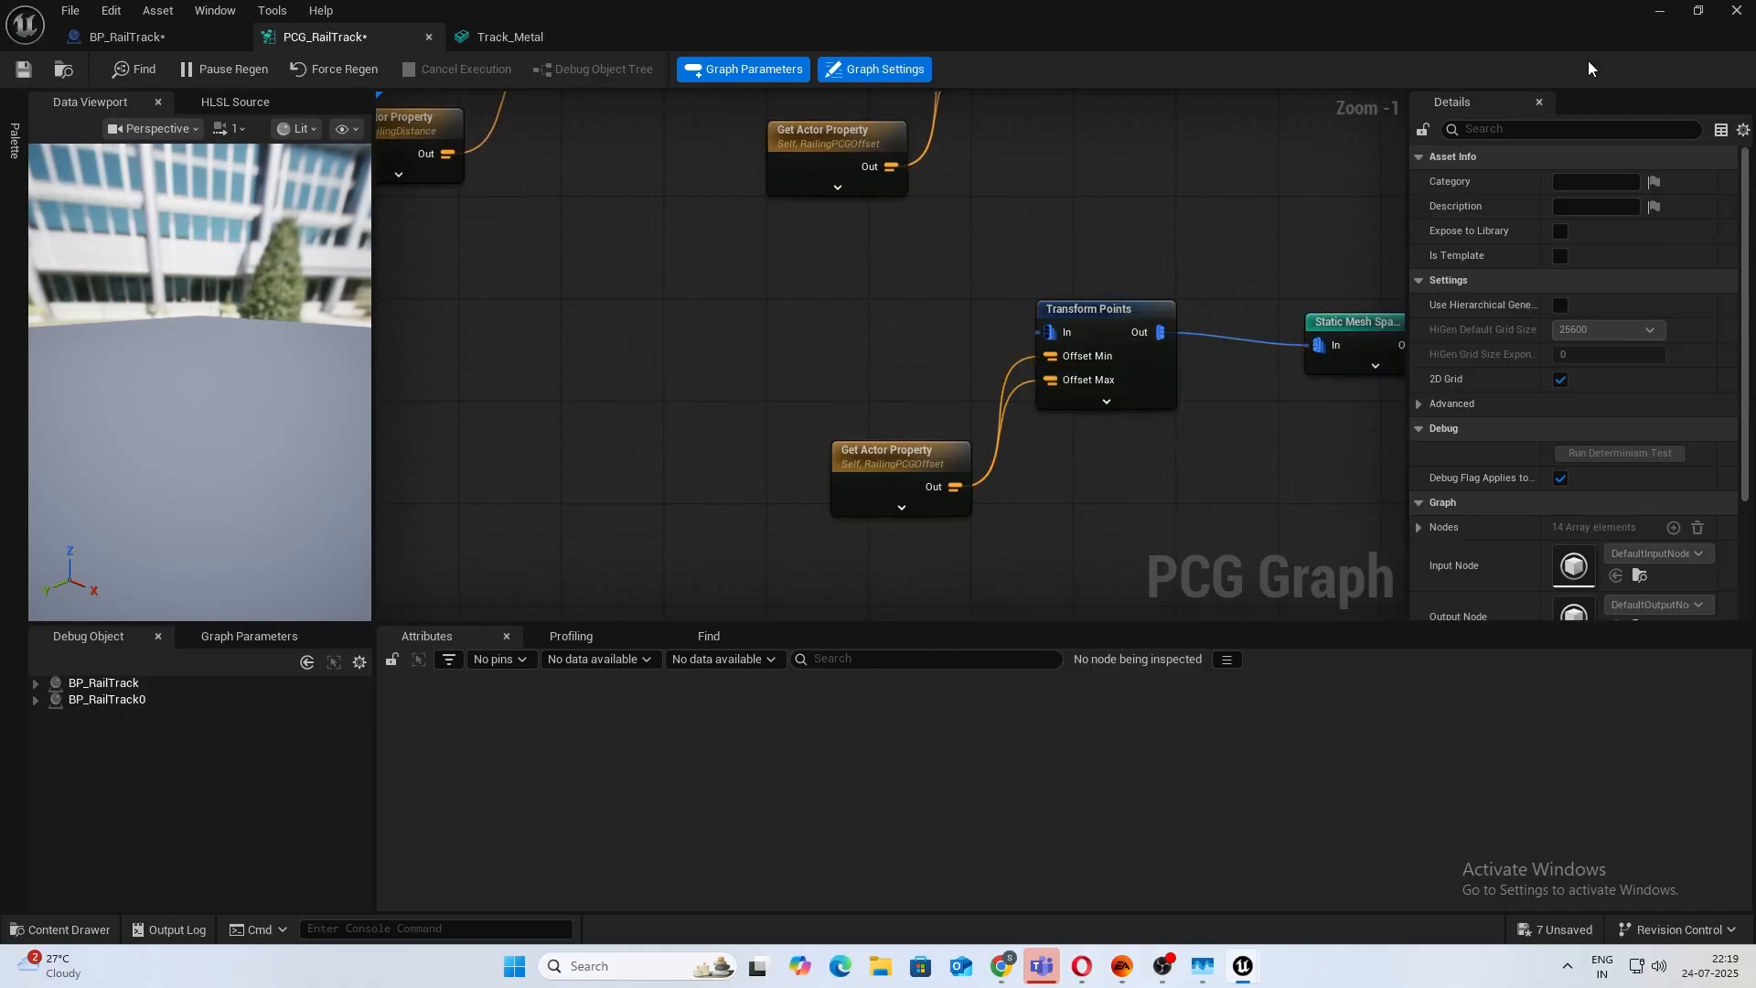
# Place a temporary Track_Metal mesh beside the track in the level, try rotating it, and delete it again.
pyautogui.click(1660, 11)
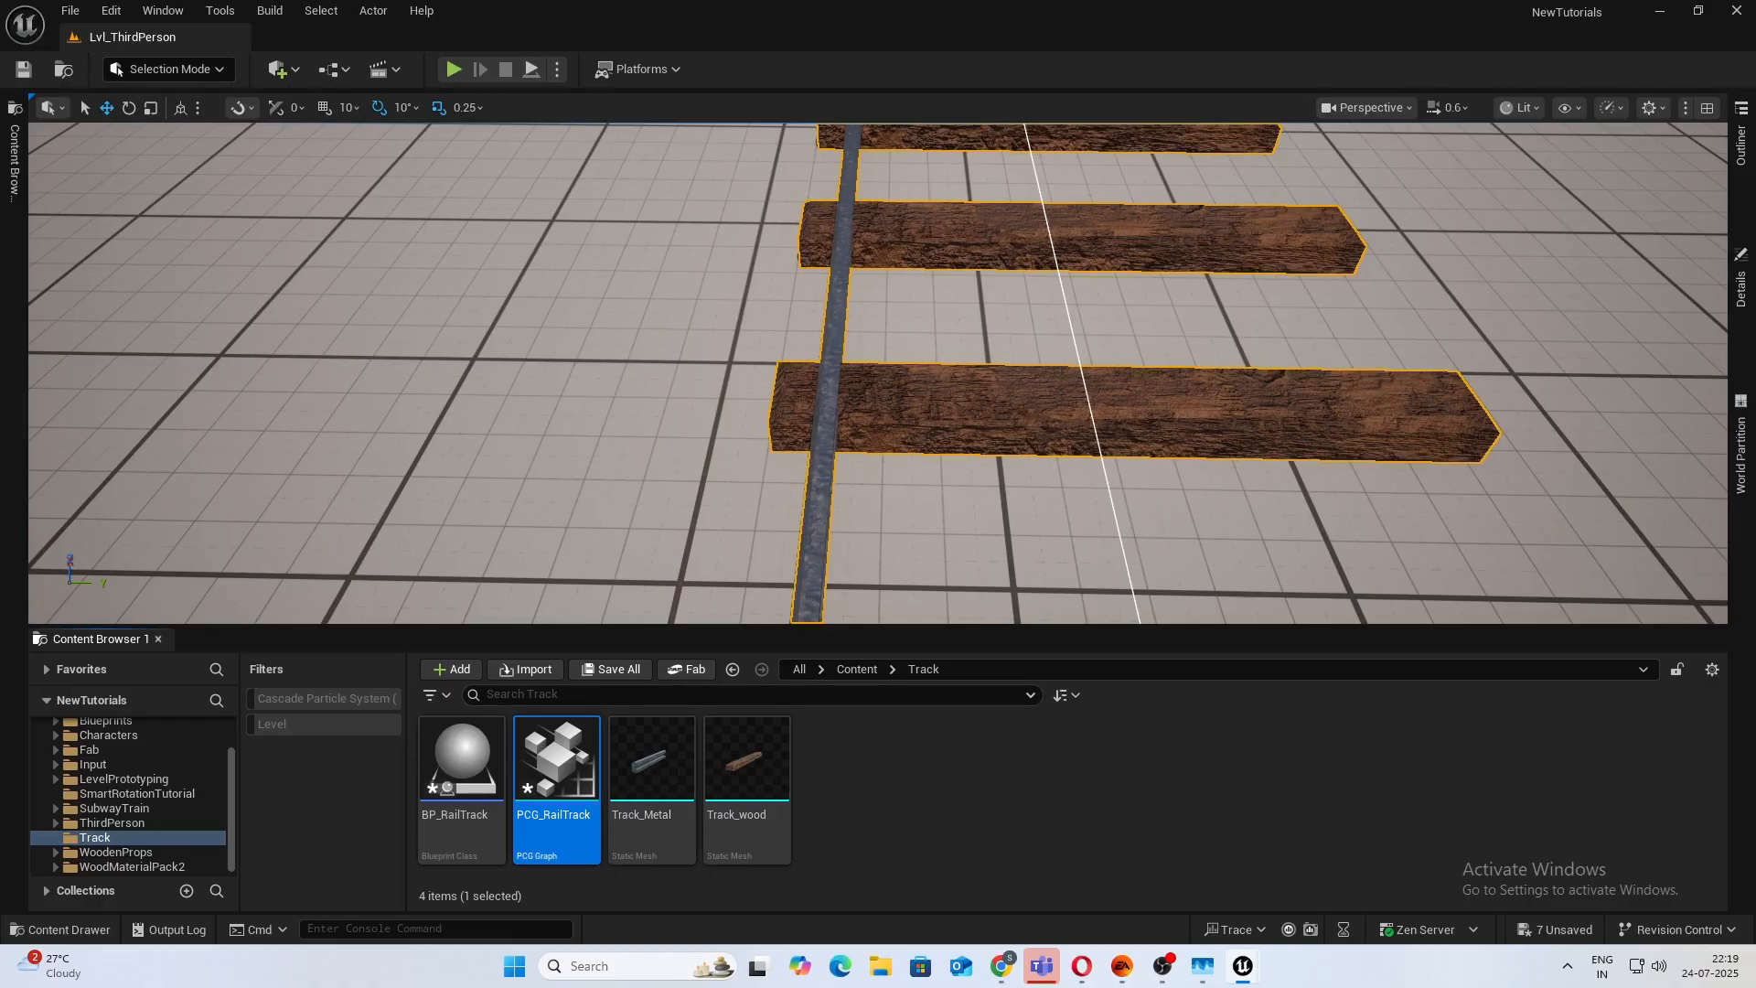
pyautogui.moveTo(768, 533); pyautogui.dragTo(567, 533, button='right')
pyautogui.moveTo(670, 780); pyautogui.dragTo(885, 230)
pyautogui.moveTo(951, 225); pyautogui.dragTo(809, 225, button='right')
pyautogui.press('e')
pyautogui.moveTo(843, 313); pyautogui.dragTo(963, 304)
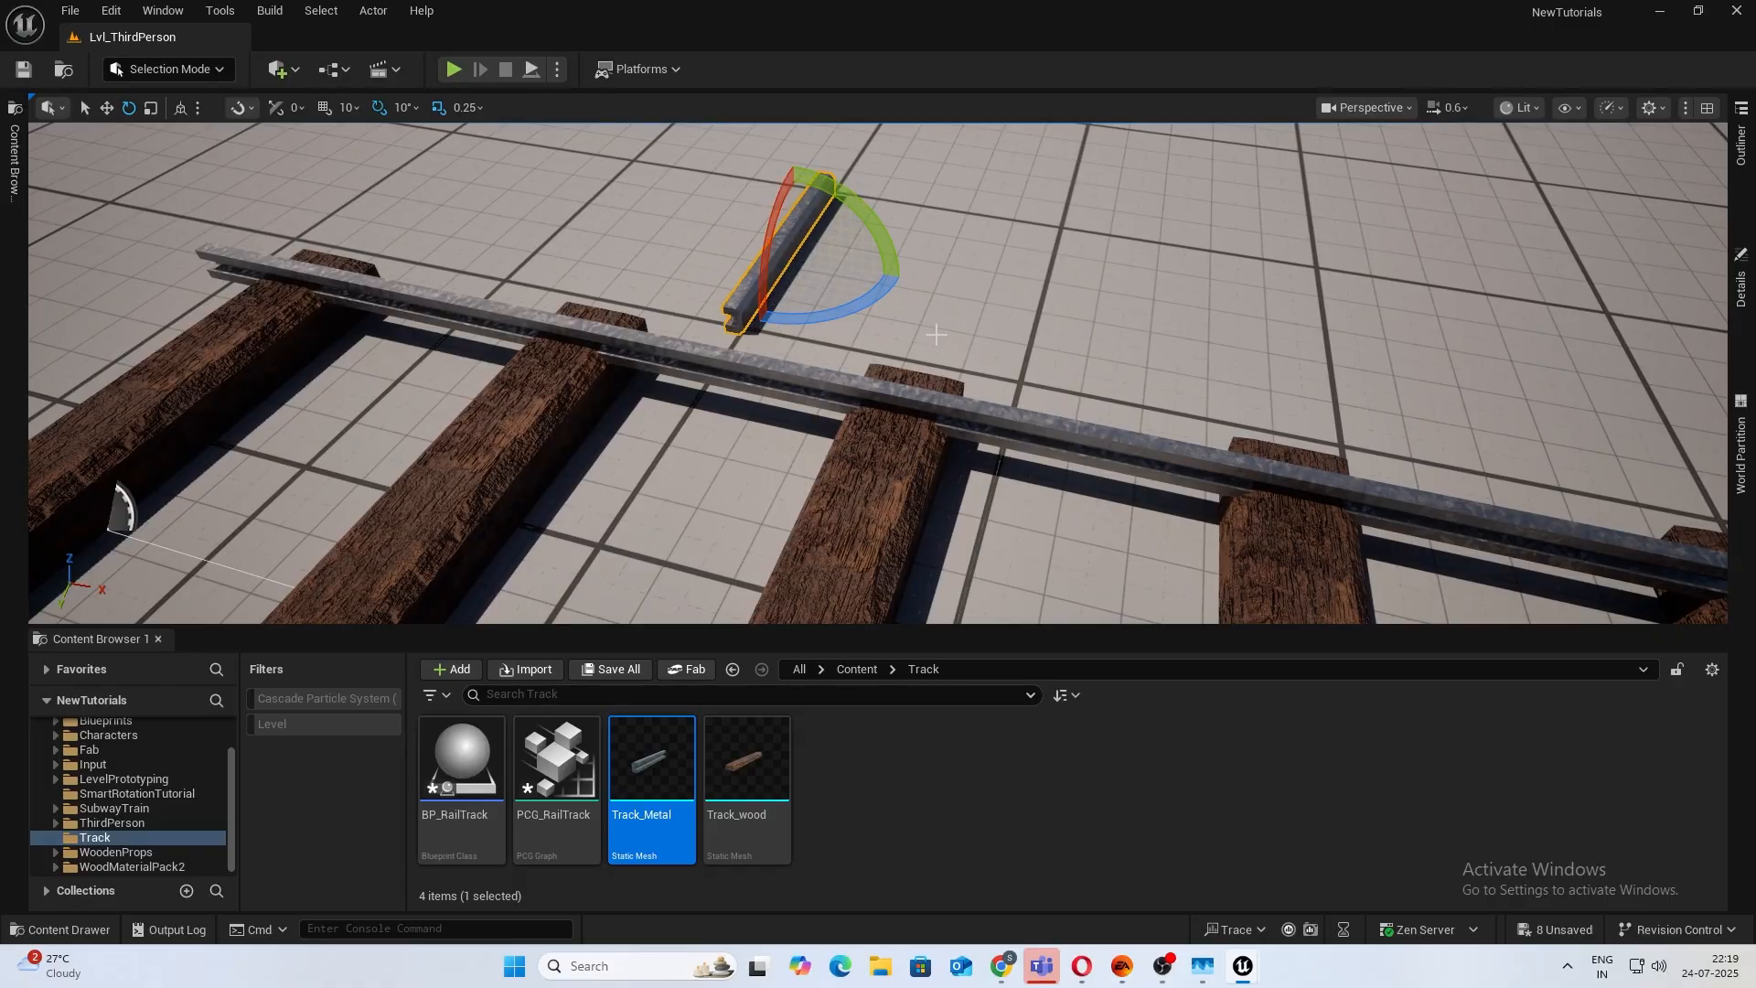
pyautogui.press('Delete')
pyautogui.hotkey('alt', 'Tab')
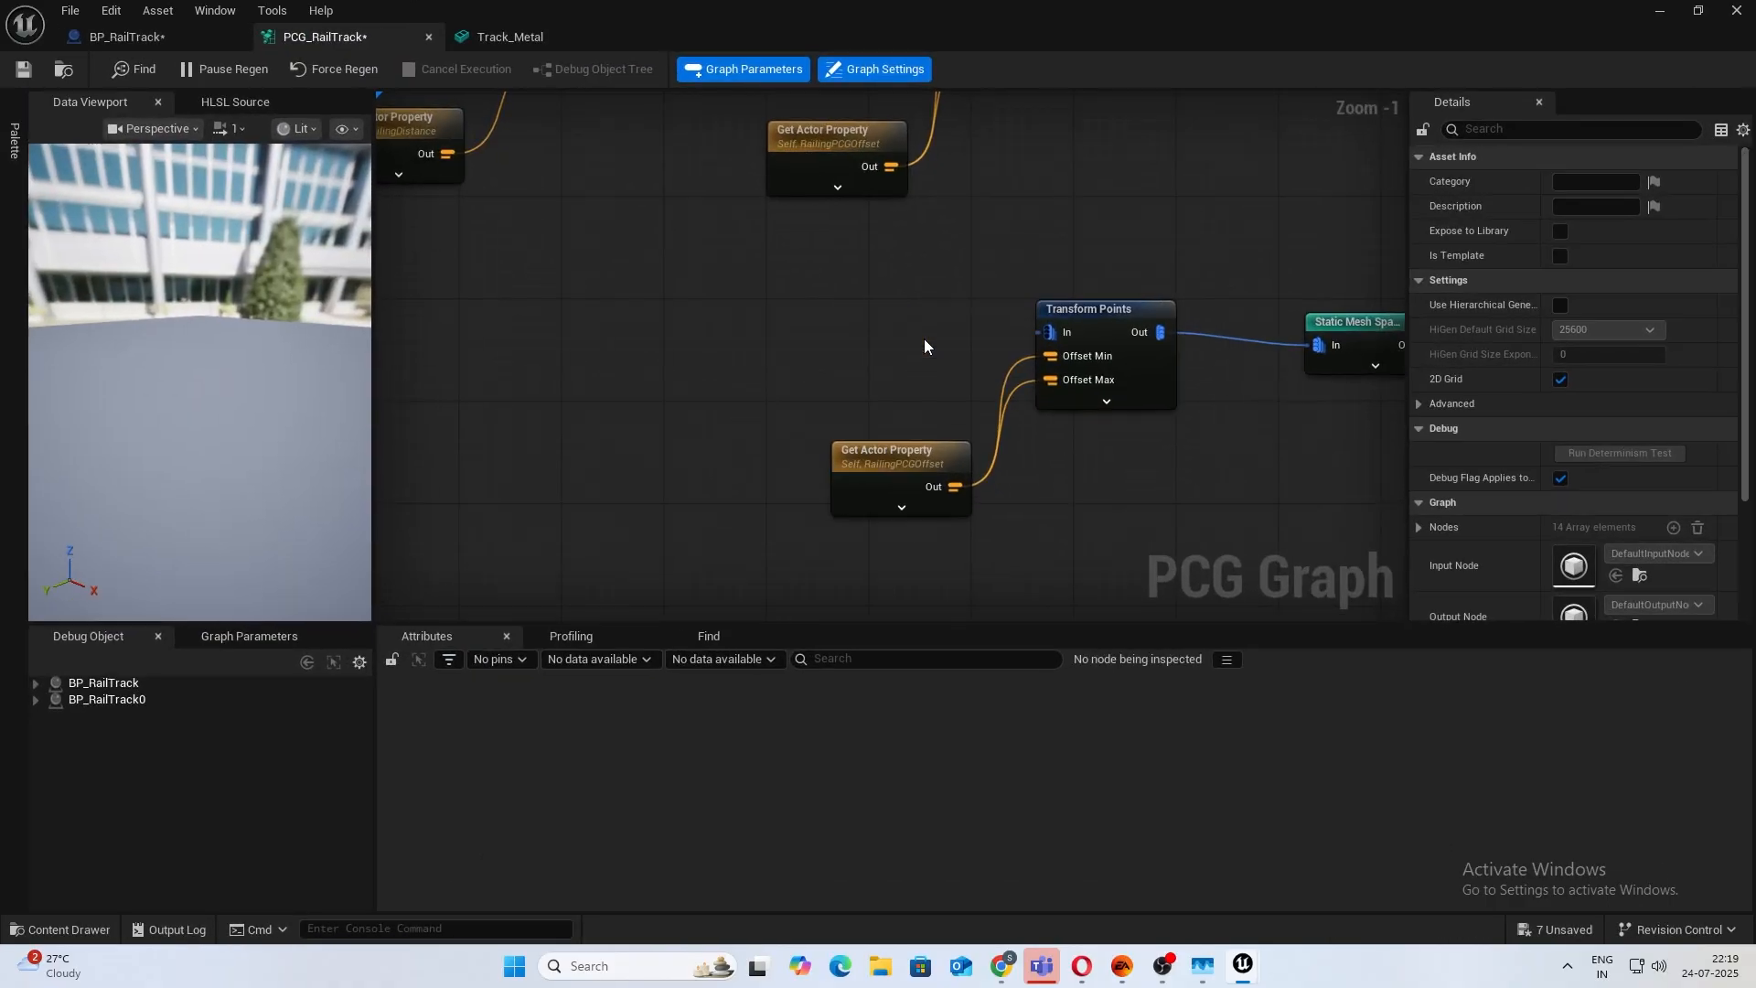
# In PCG_RailTrack, expand the second rail's Transform Points node and set its Rotation Min and Rotation Max Z to 270°.
pyautogui.click(1107, 401)
pyautogui.click(1134, 309)
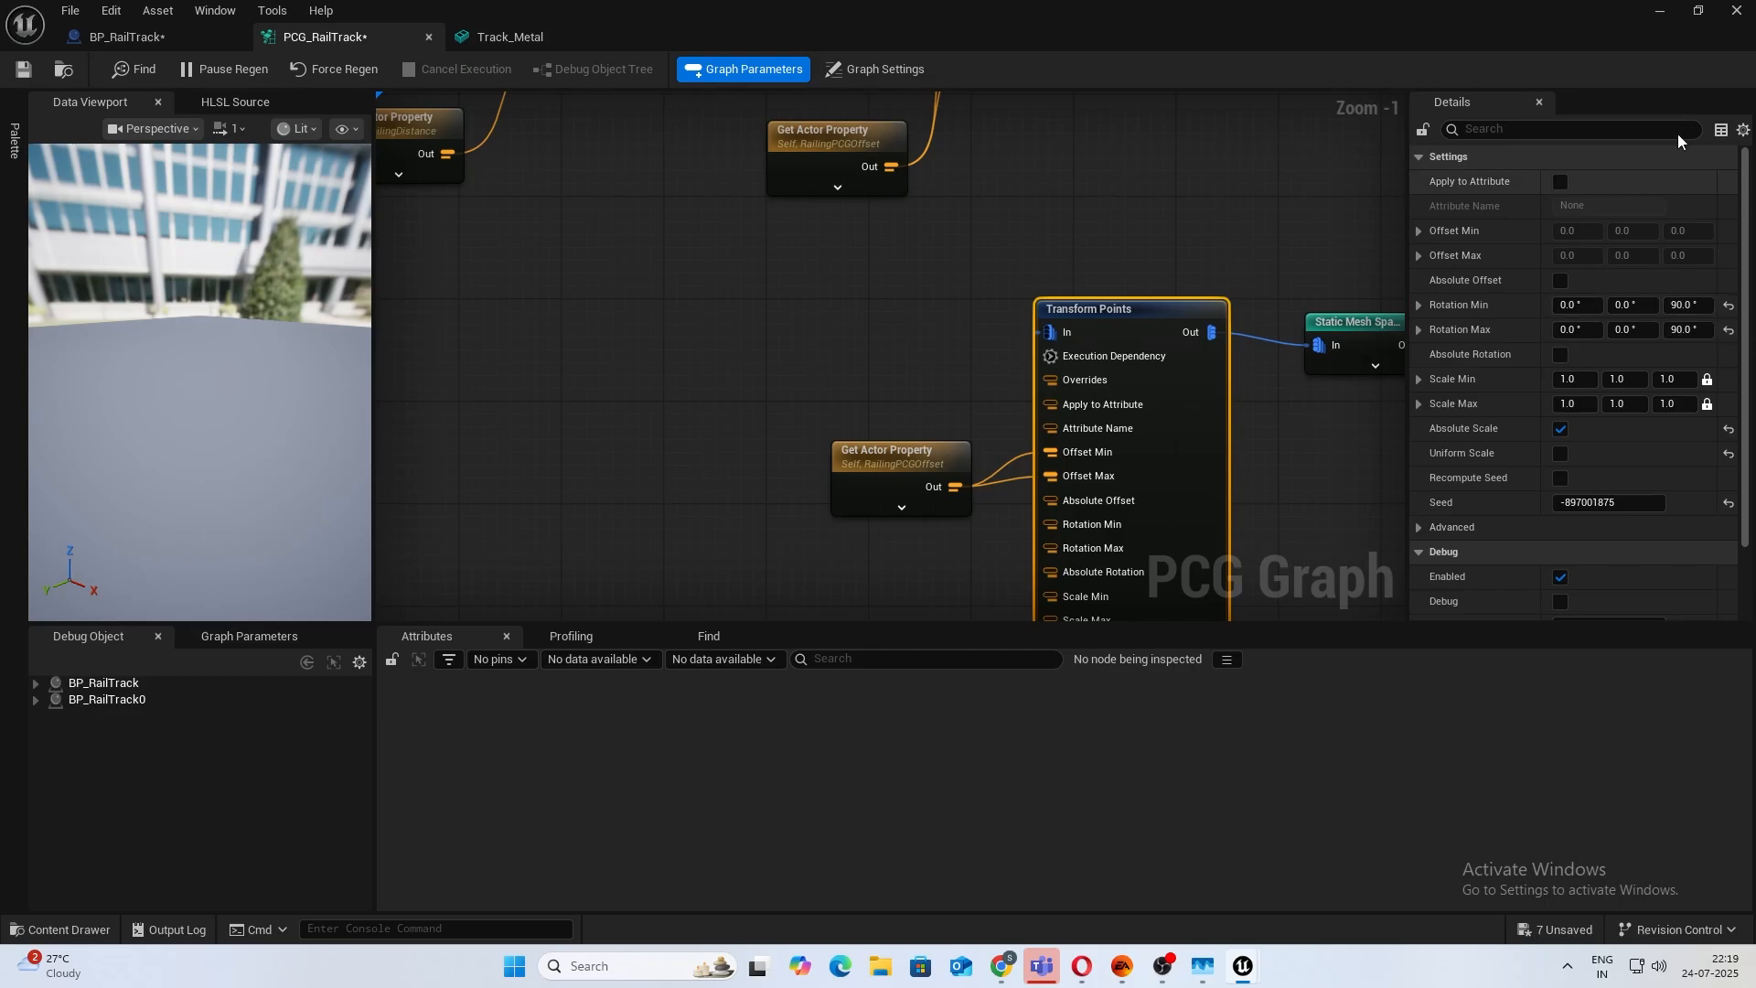
pyautogui.click(1688, 311)
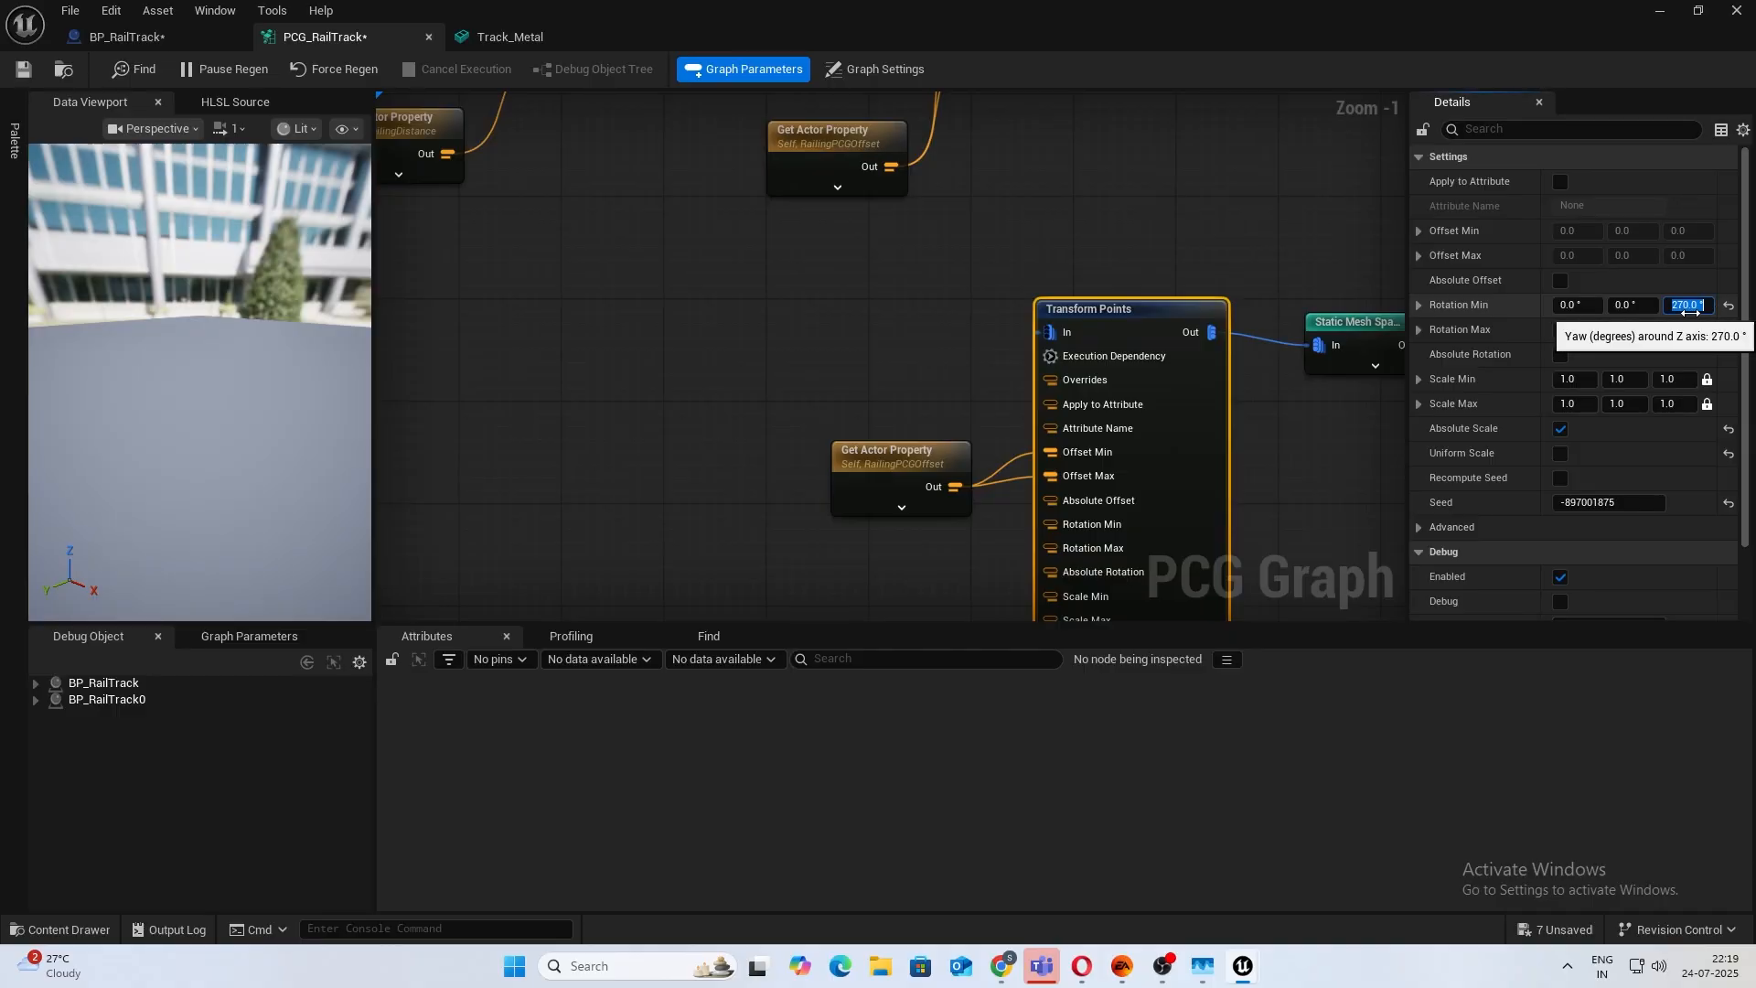
pyautogui.click(1688, 333)
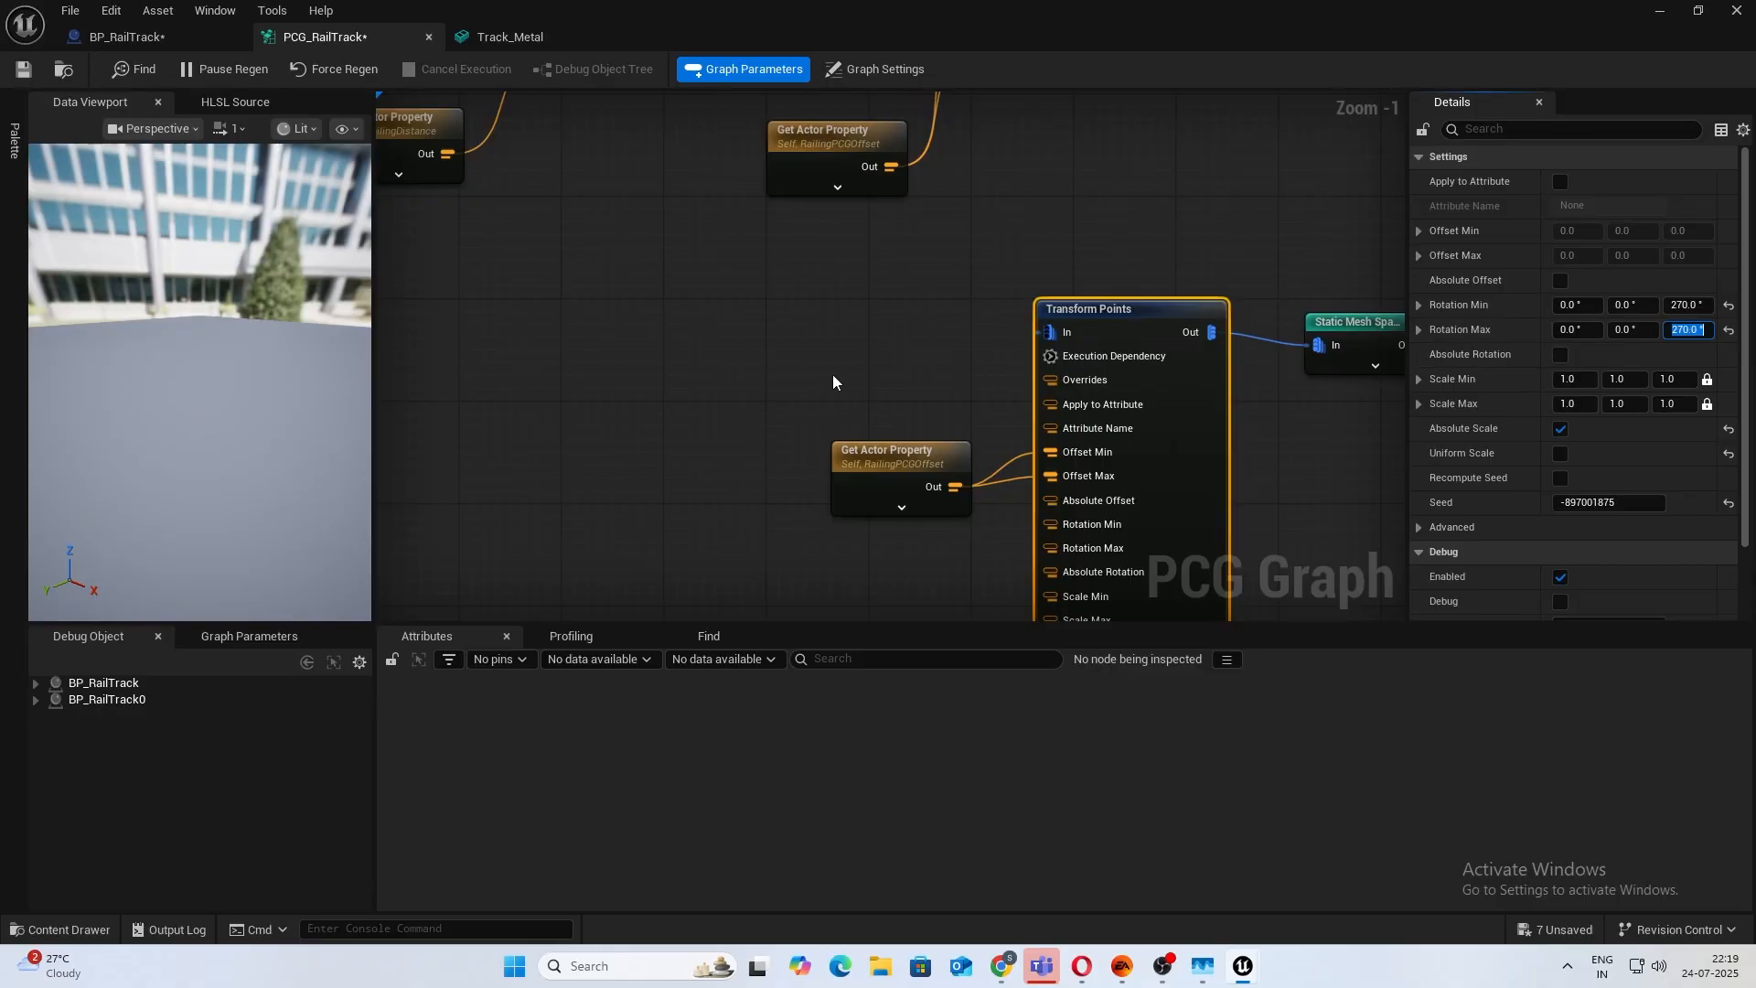
pyautogui.click(936, 324)
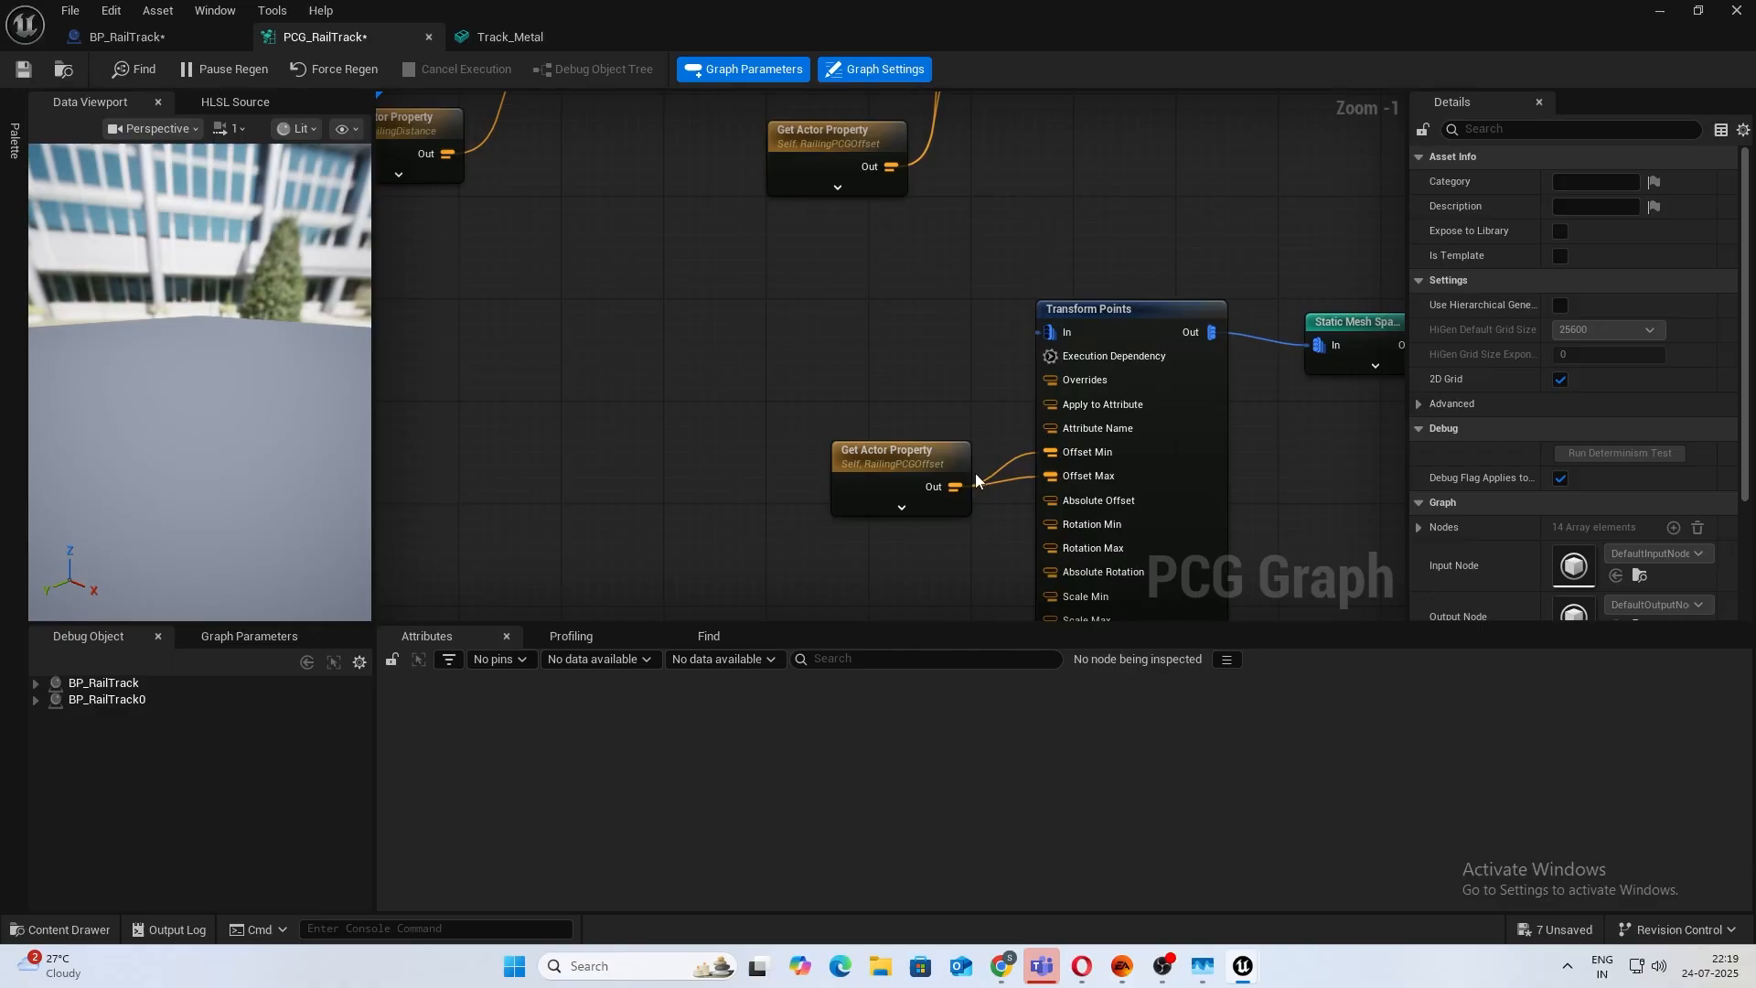
# In BP_RailTrack, duplicate the RailingPCGOffset vector variable and name the copy RailingMirrorOffset.
pyautogui.click(915, 456)
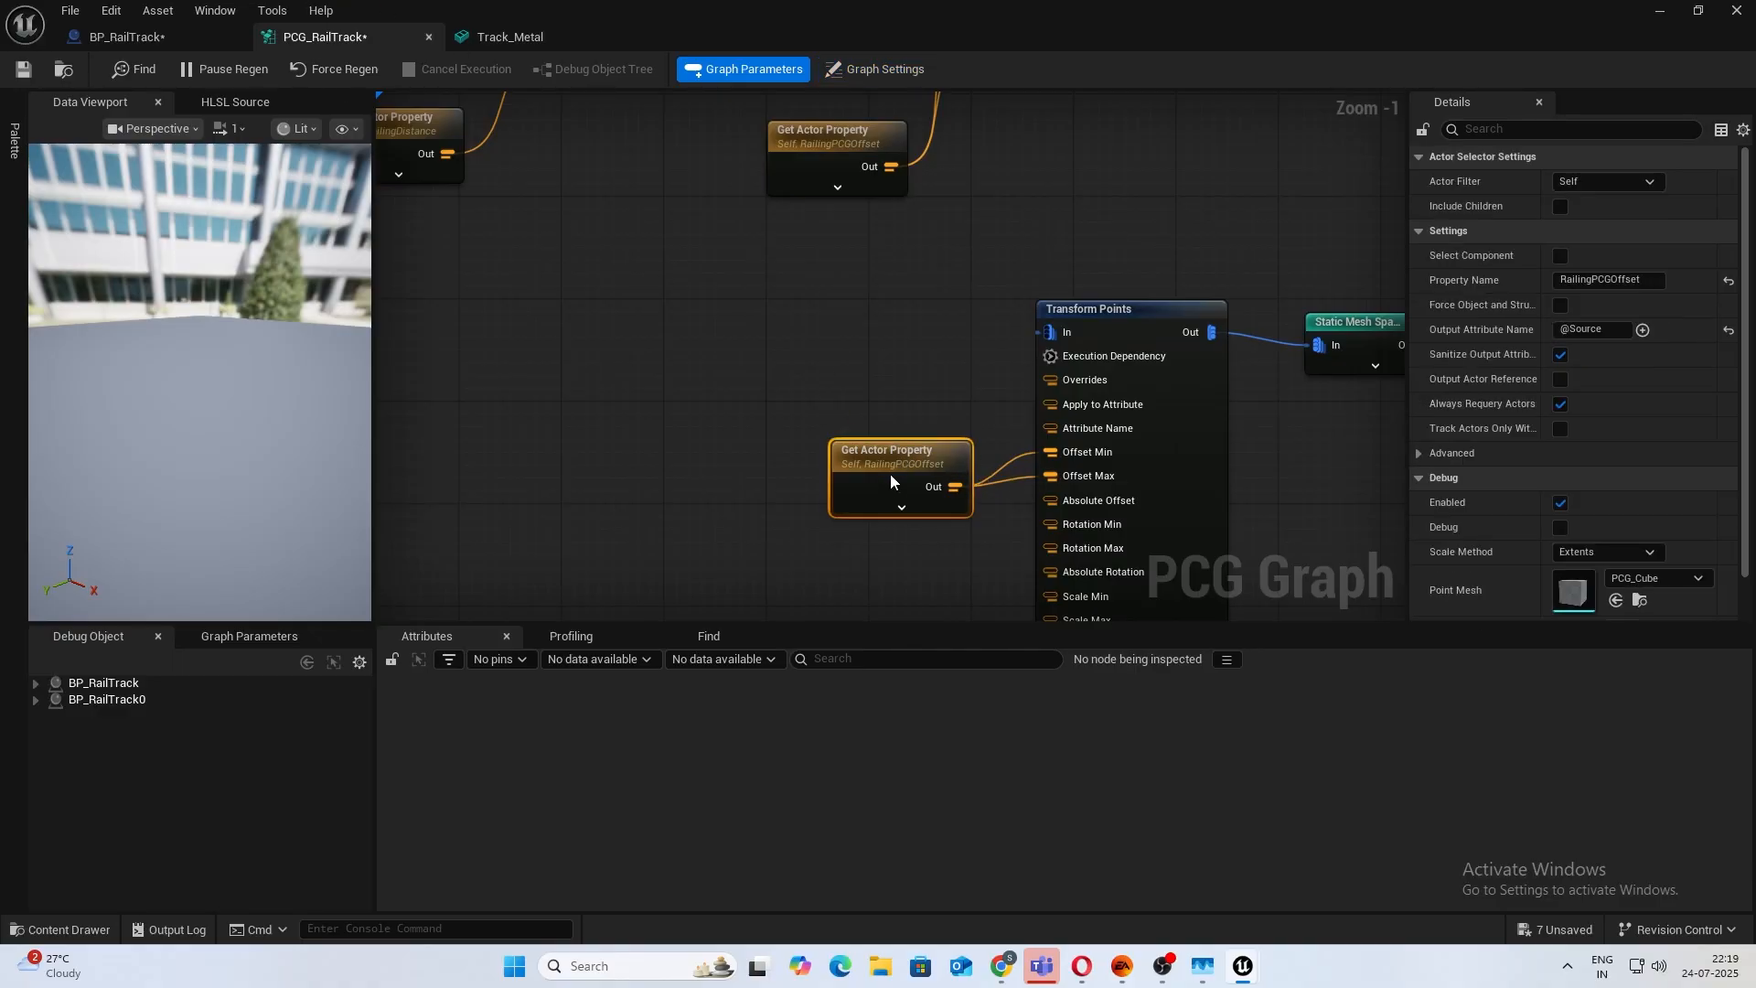
pyautogui.click(122, 36)
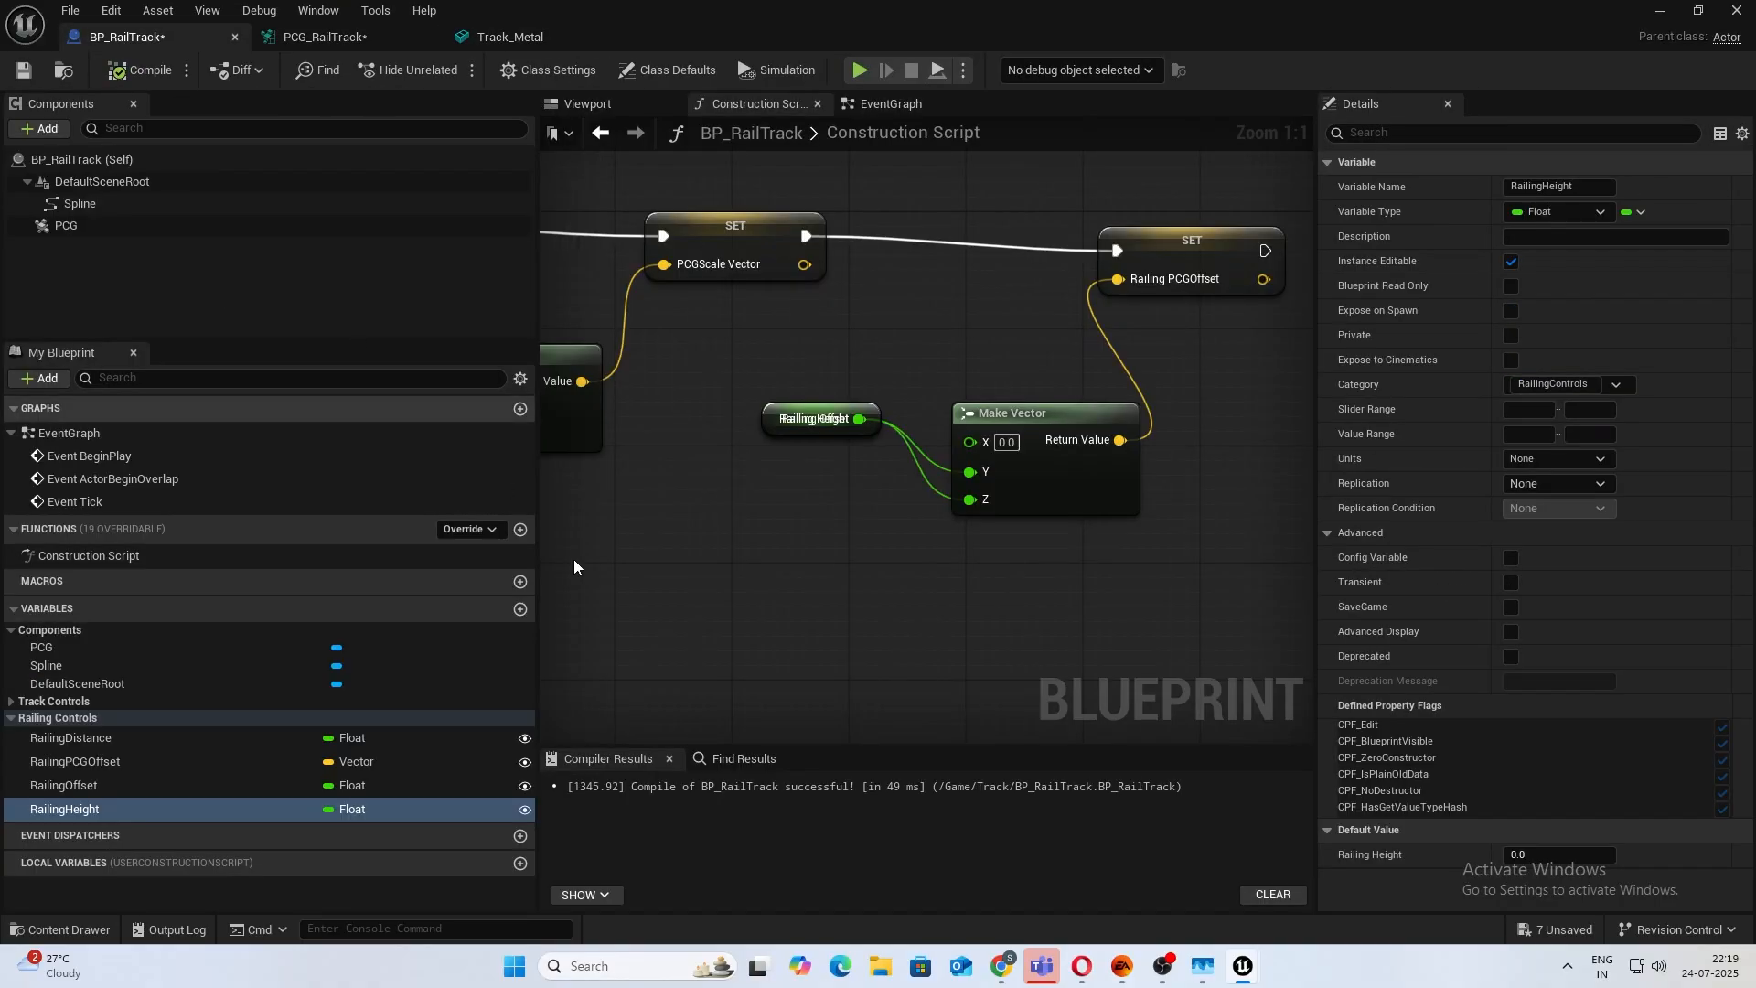
pyautogui.click(119, 766)
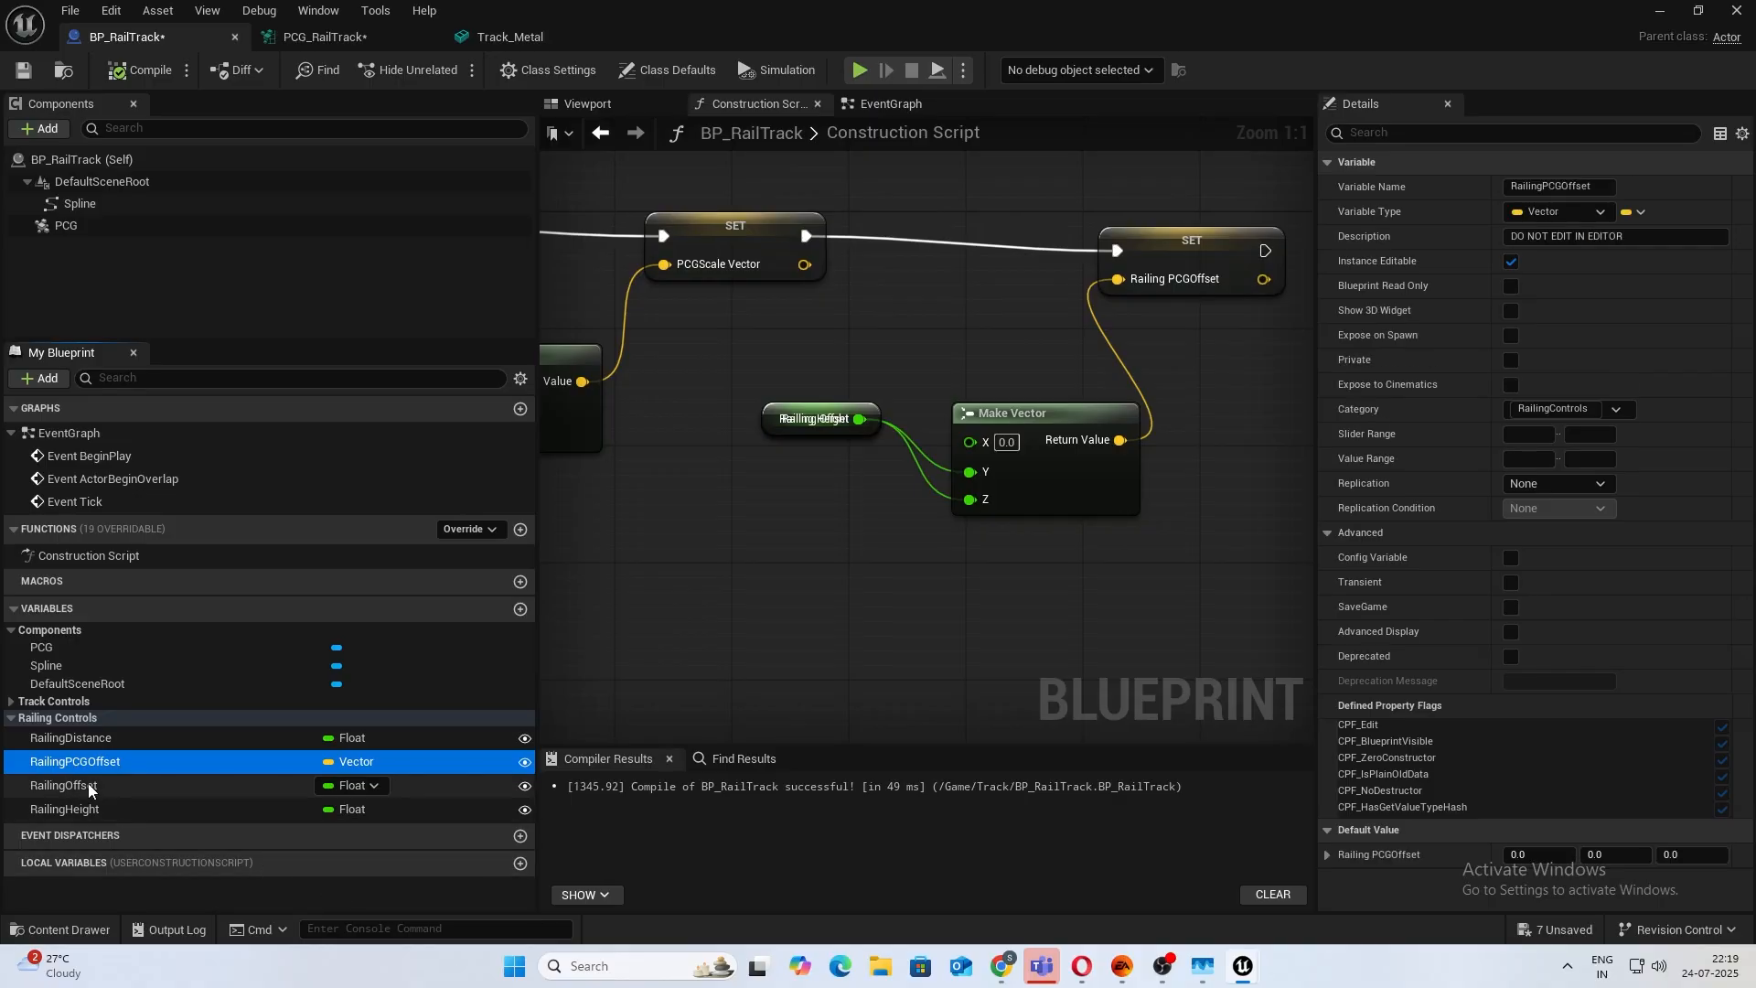
pyautogui.hotkey('ctrl', 'w')
pyautogui.write('R')
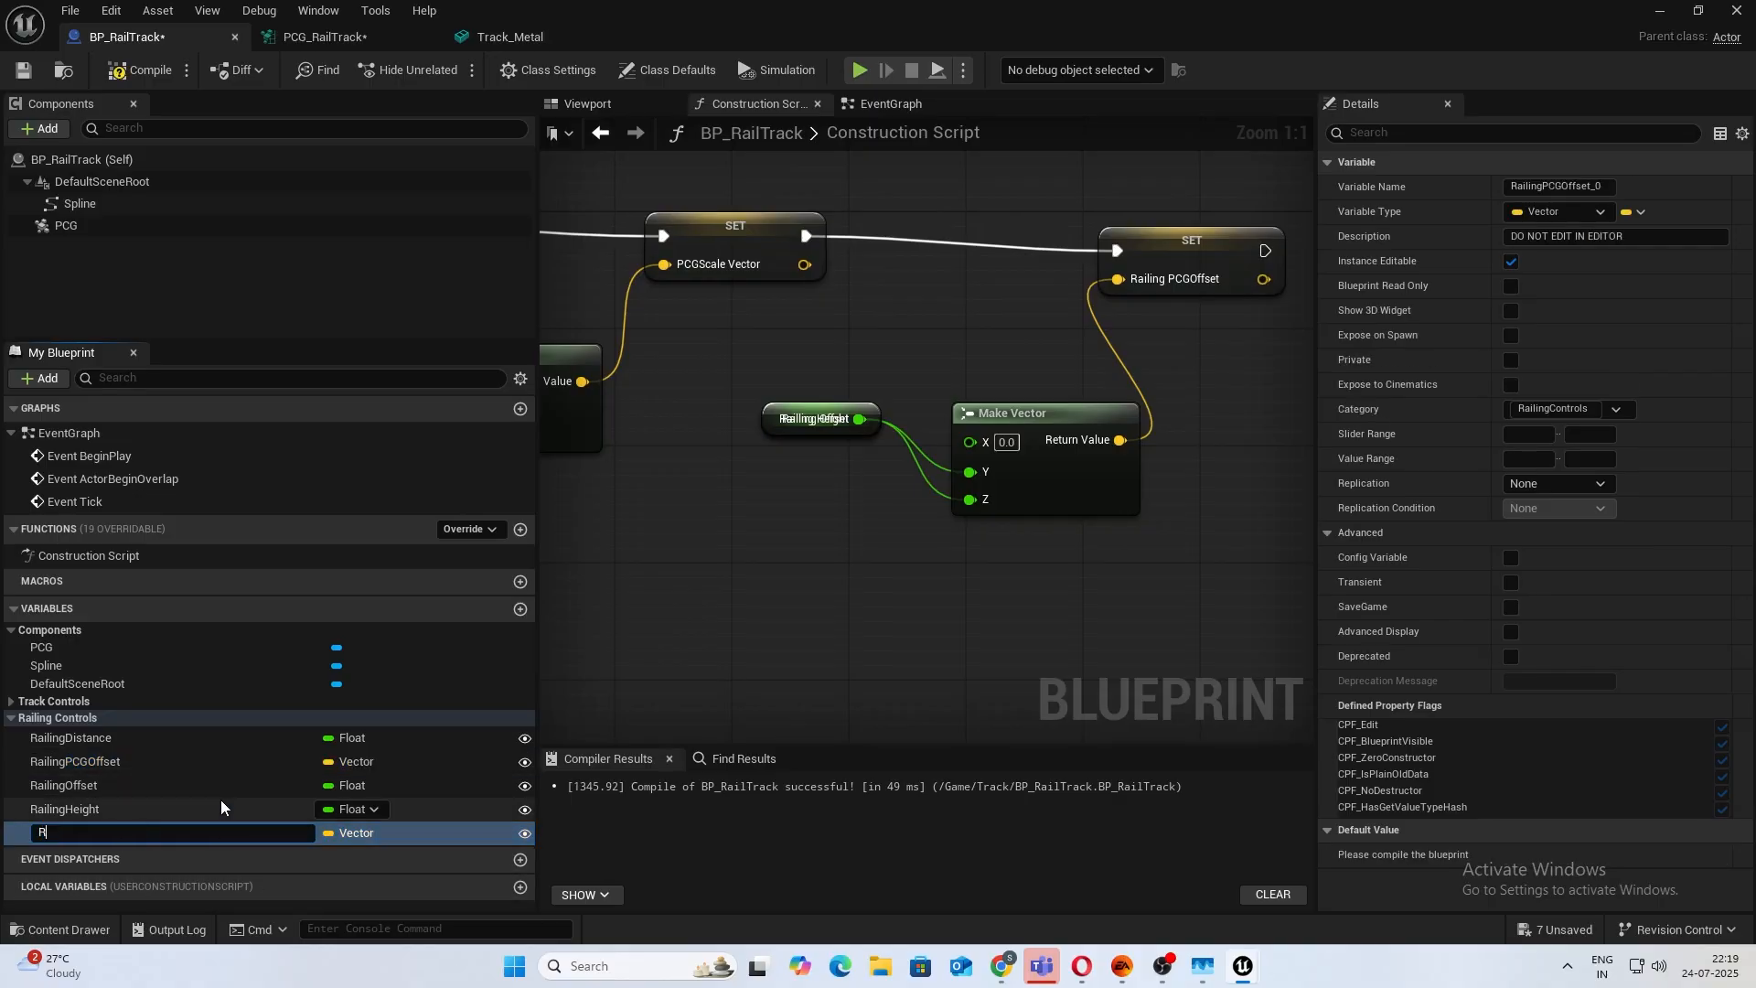
pyautogui.write('ailingMirrorOffset')
pyautogui.press('Return')
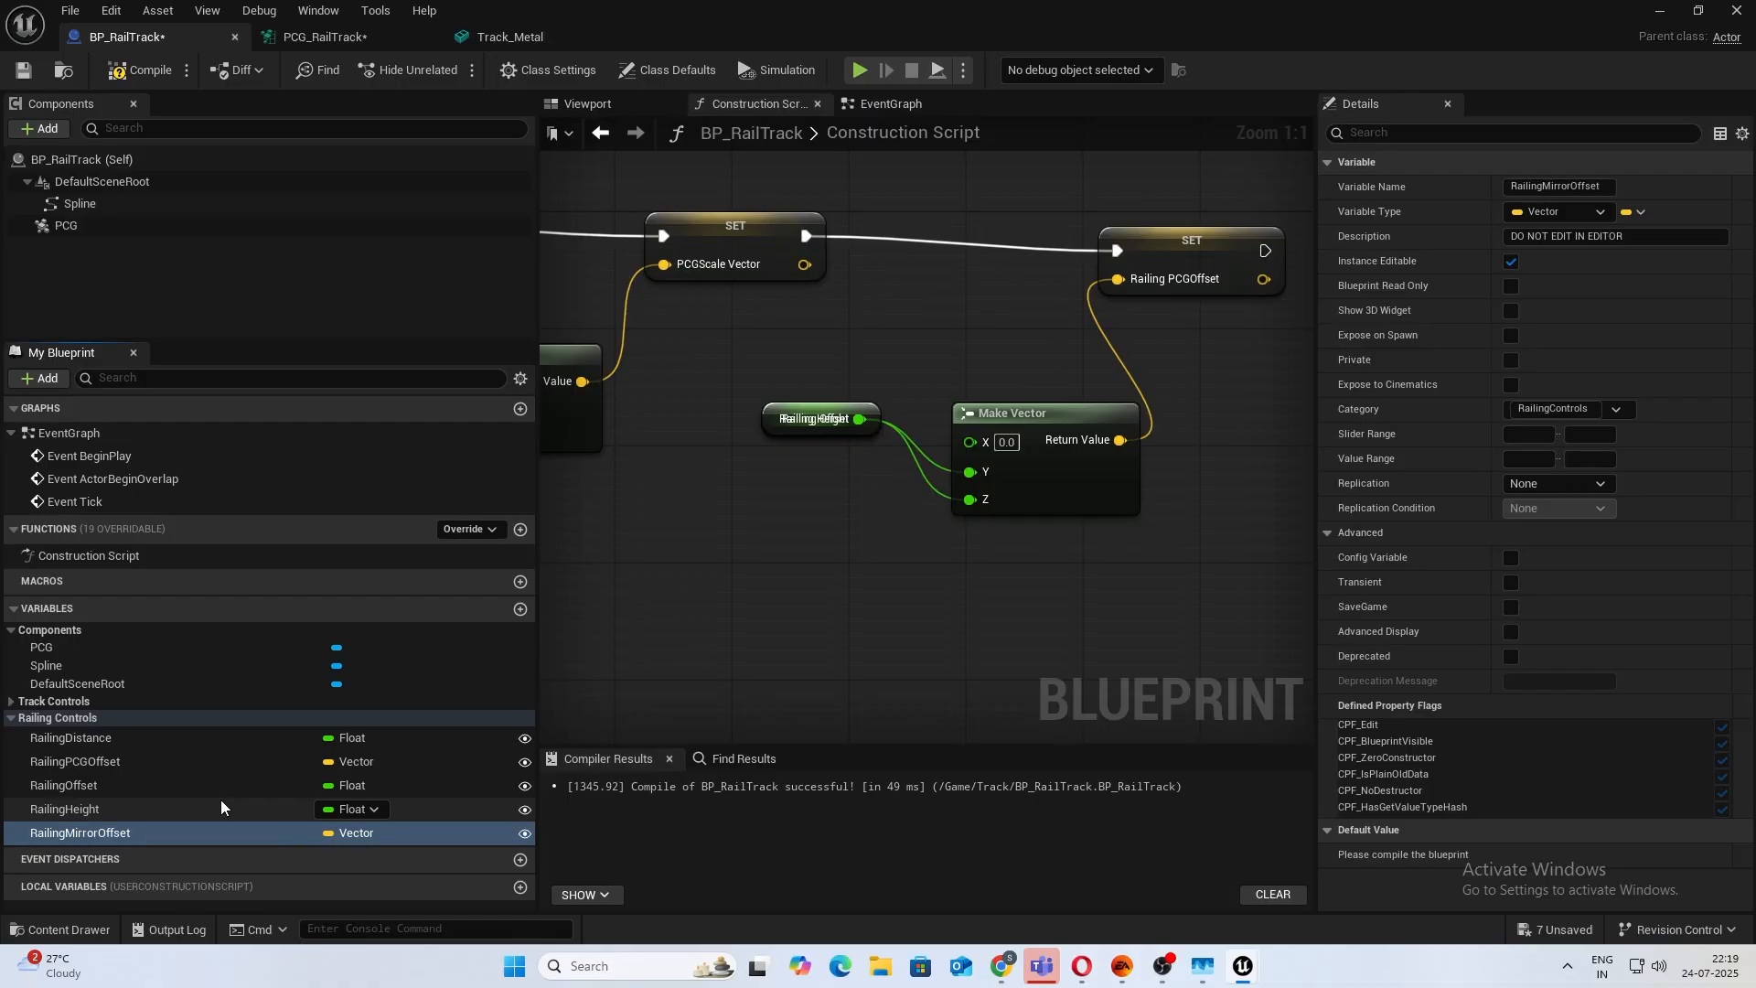
# Add a Set RailingMirrorOffset node to the construction script and run it after the Set Railing PCGOffset node.
pyautogui.moveTo(955, 617); pyautogui.dragTo(378, 738, button='right')
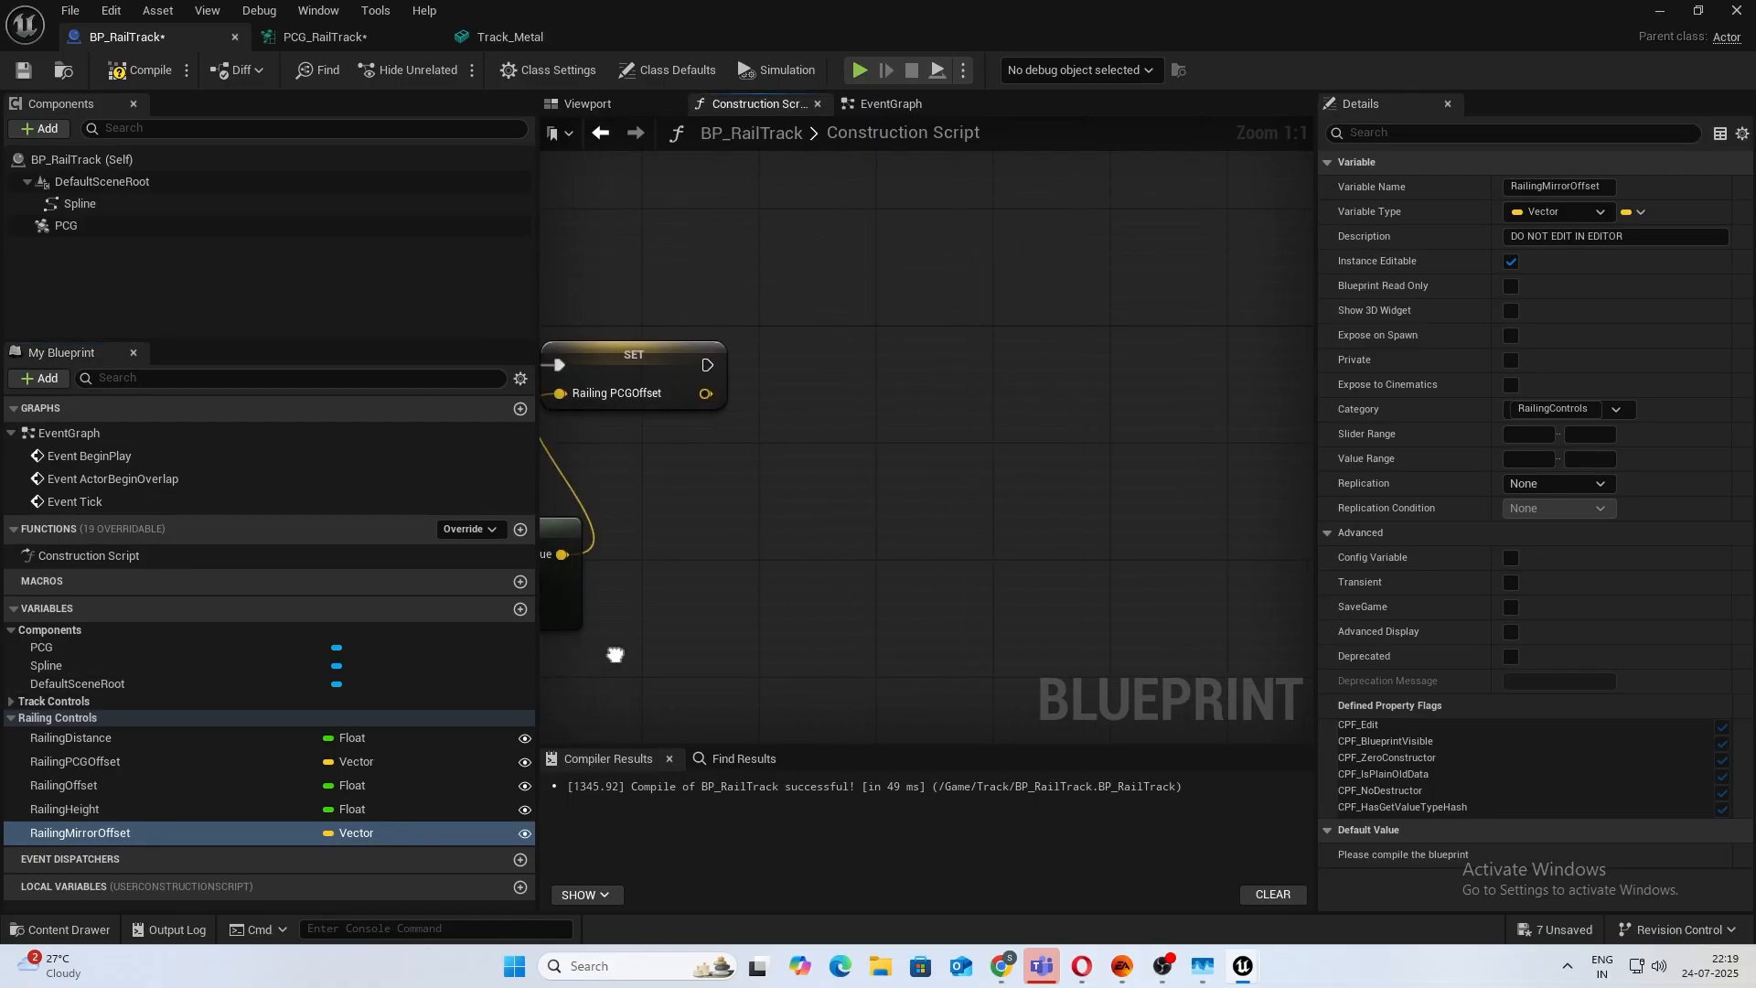
pyautogui.moveTo(615, 655); pyautogui.dragTo(899, 625, button='right')
pyautogui.moveTo(119, 833); pyautogui.dragTo(1161, 333)
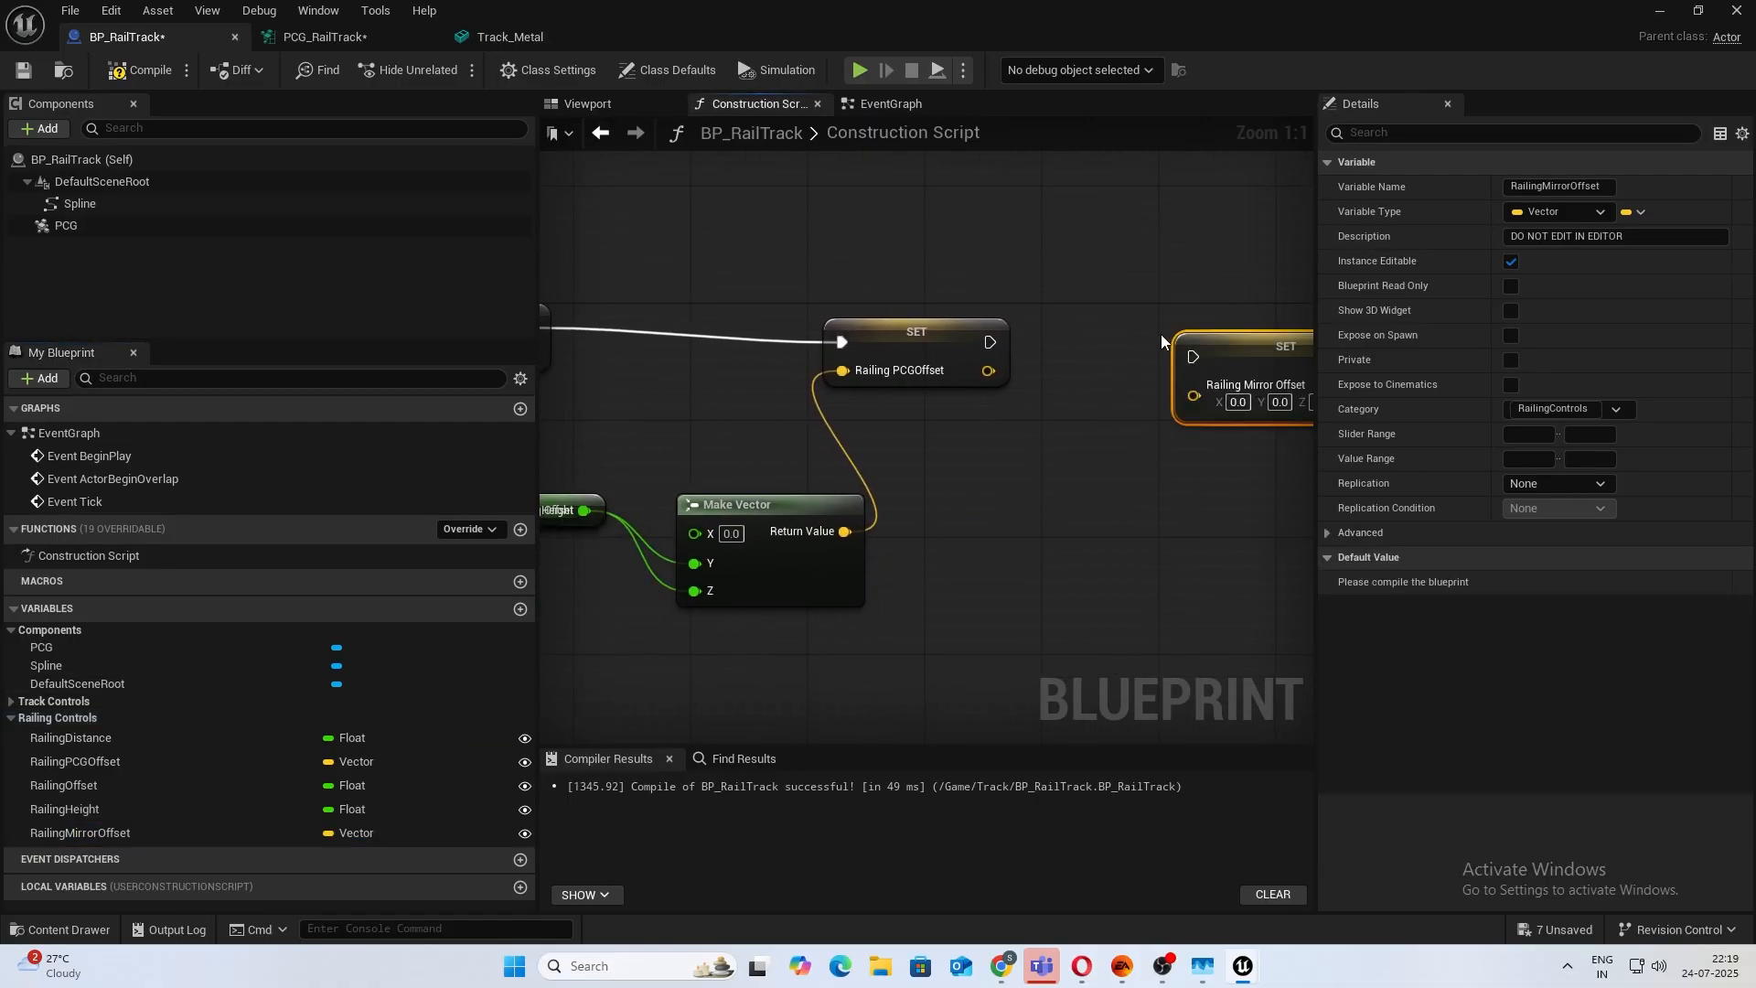
pyautogui.moveTo(990, 342); pyautogui.dragTo(1193, 354)
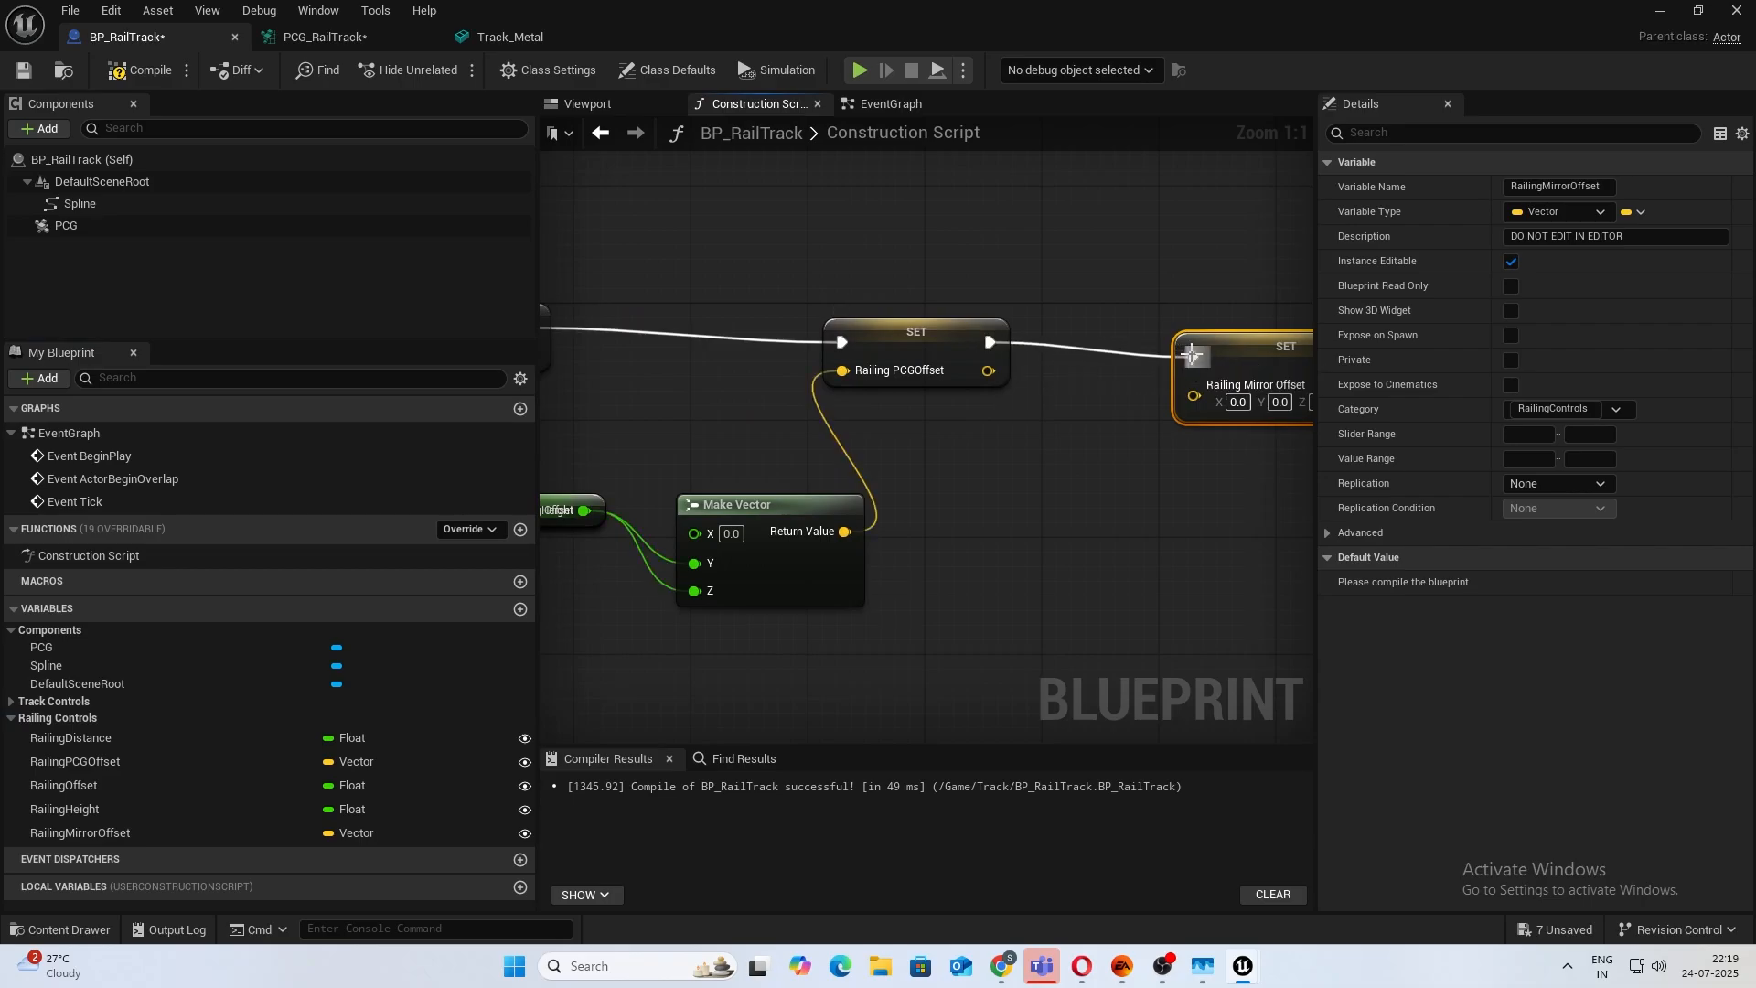
# Duplicate the Make Vector node and connect the copy's Return Value to the Set Railing Mirror Offset node.
pyautogui.moveTo(985, 435)
pyautogui.mouseDown(button='right')
pyautogui.moveTo(1120, 415)
pyautogui.moveTo(902, 435)
pyautogui.moveTo(967, 424)
pyautogui.mouseUp(button='right')
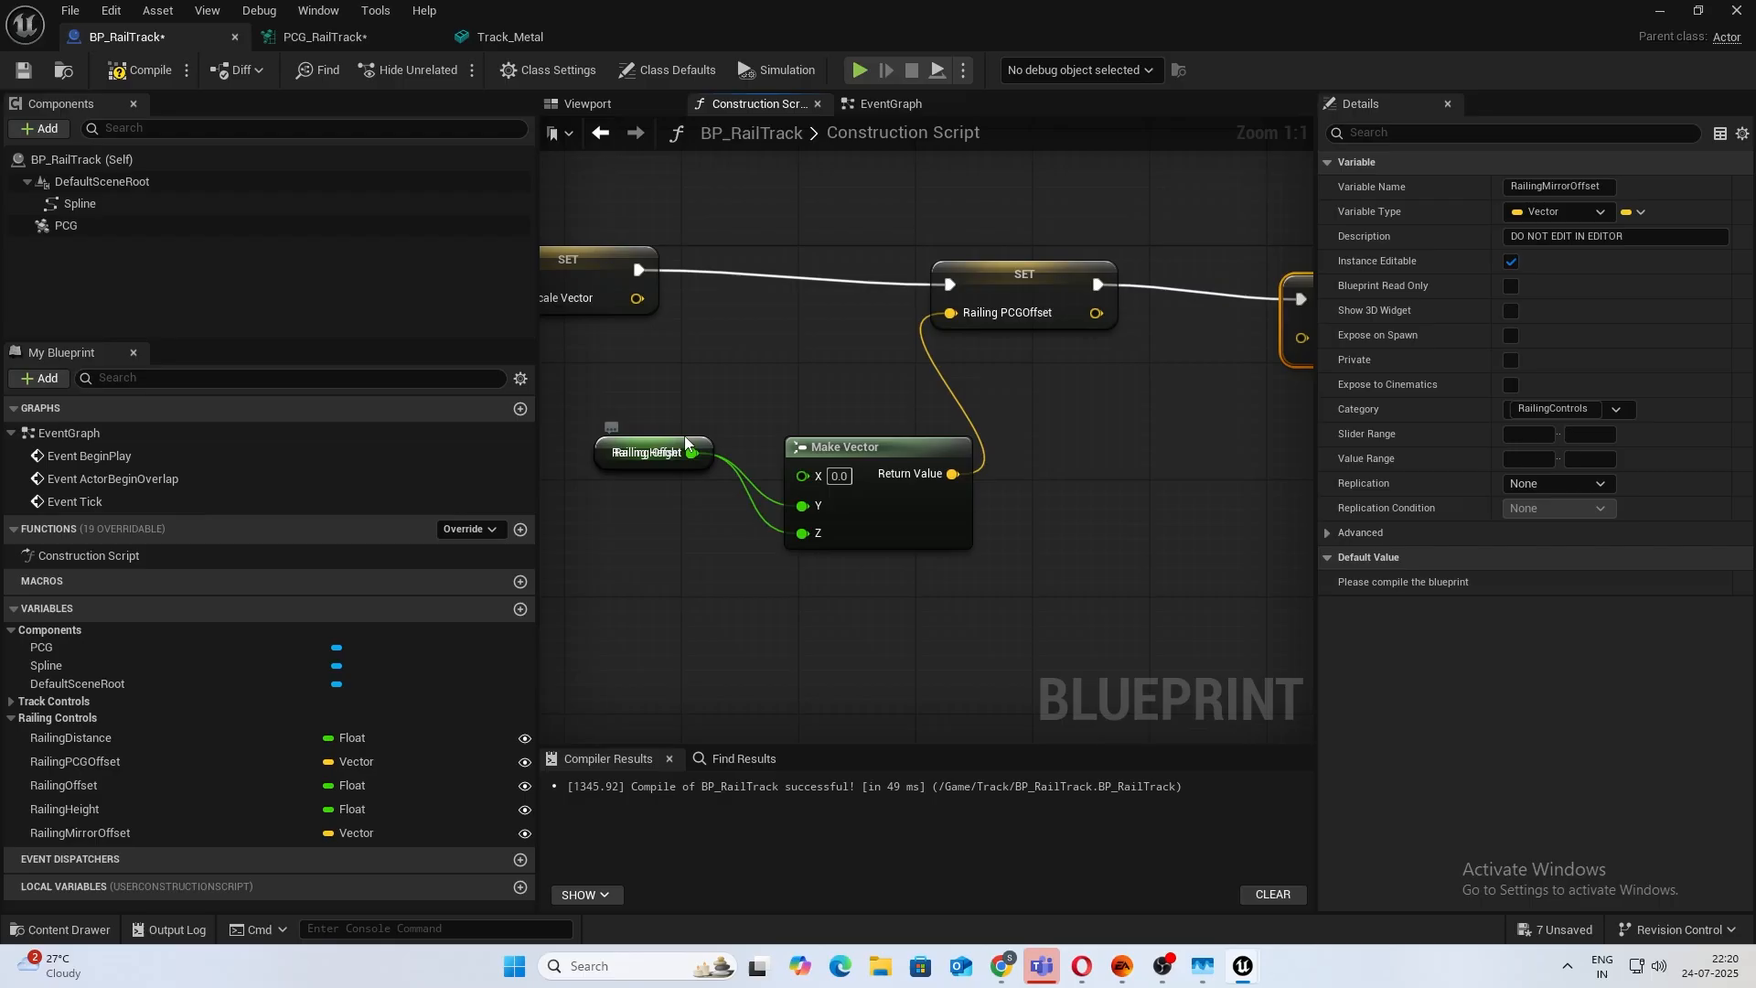
pyautogui.click(868, 466)
pyautogui.hotkey('ctrl', 'c')
pyautogui.hotkey('ctrl', 'v')
pyautogui.moveTo(1171, 468); pyautogui.dragTo(882, 449, button='right')
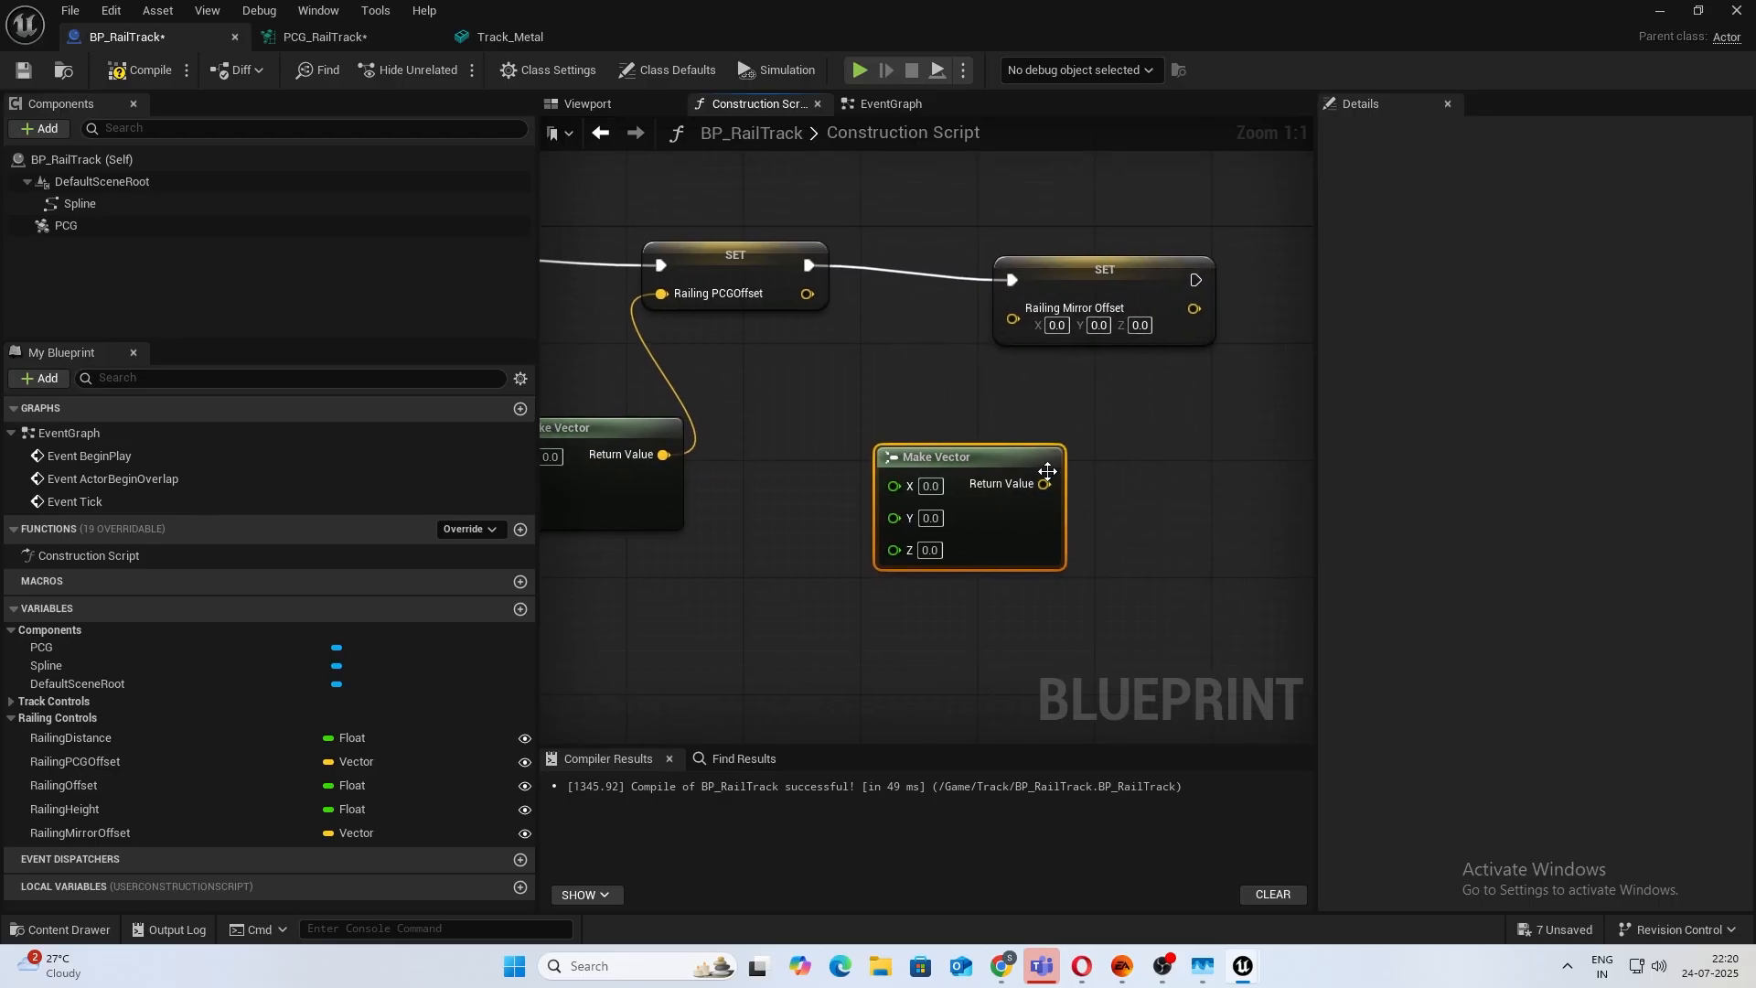
pyautogui.moveTo(1046, 482); pyautogui.dragTo(1013, 316)
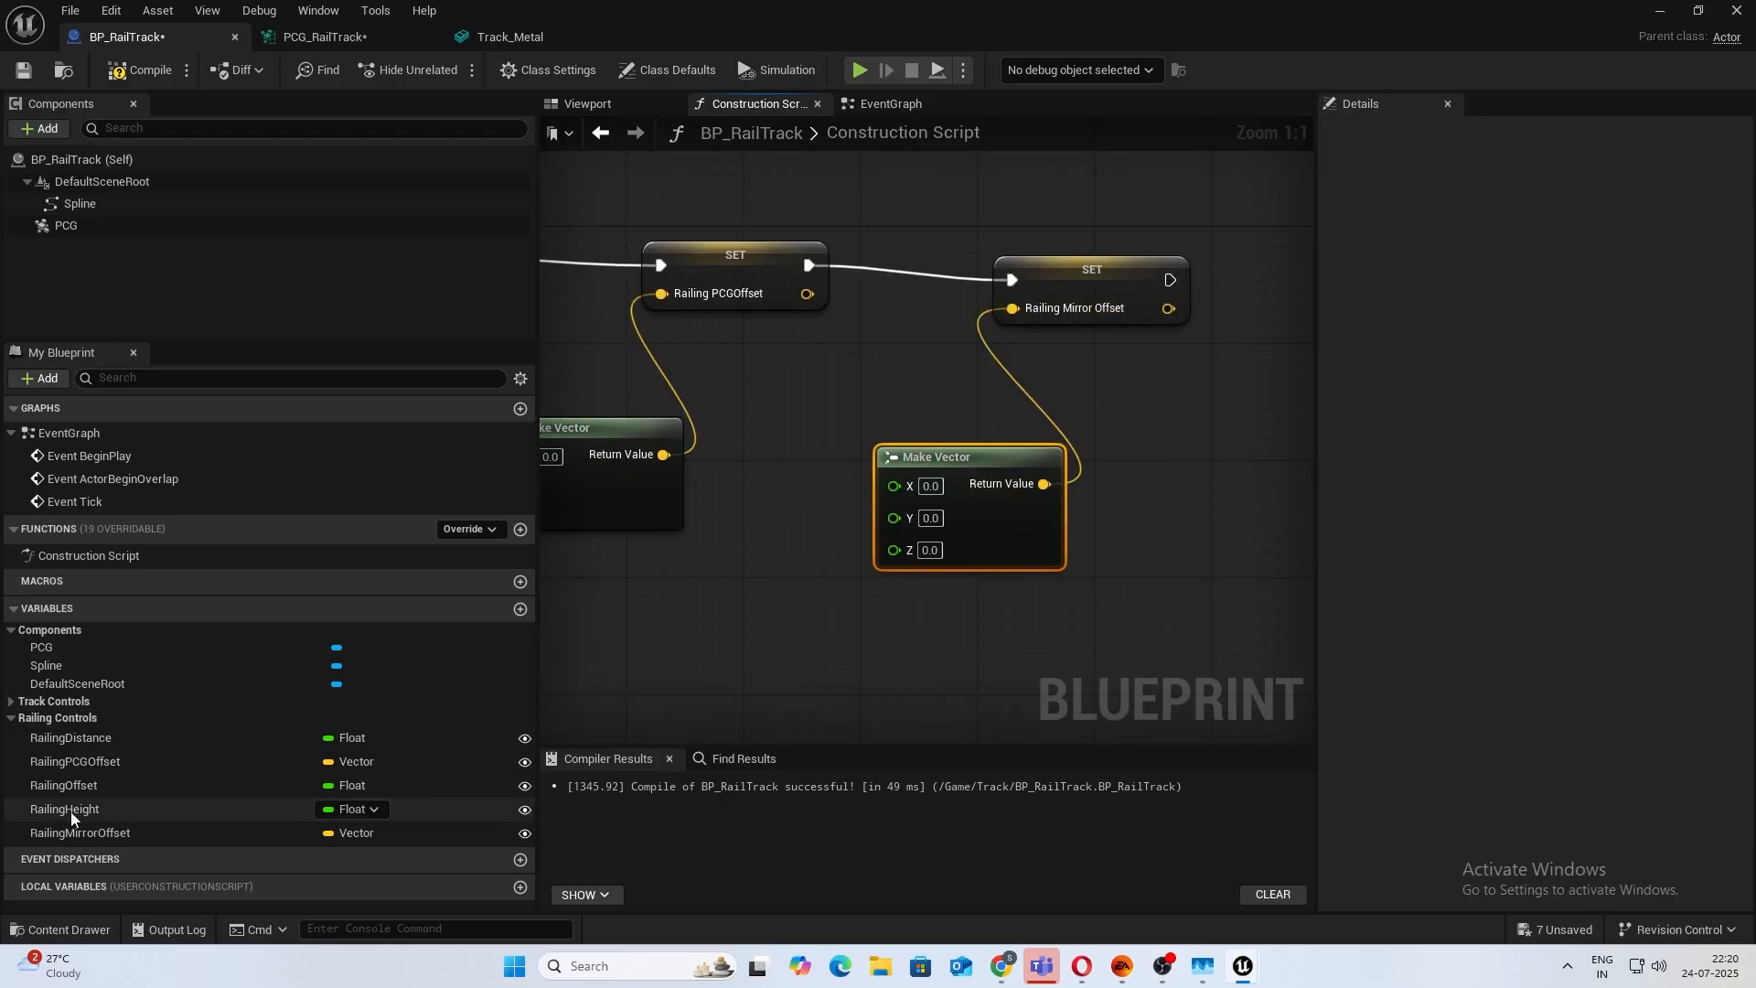
# Feed a Railing Height getter into Z of the new Make Vector node and place it below the node.
pyautogui.moveTo(75, 808); pyautogui.dragTo(909, 554)
pyautogui.moveTo(909, 554); pyautogui.dragTo(1045, 517, button='right')
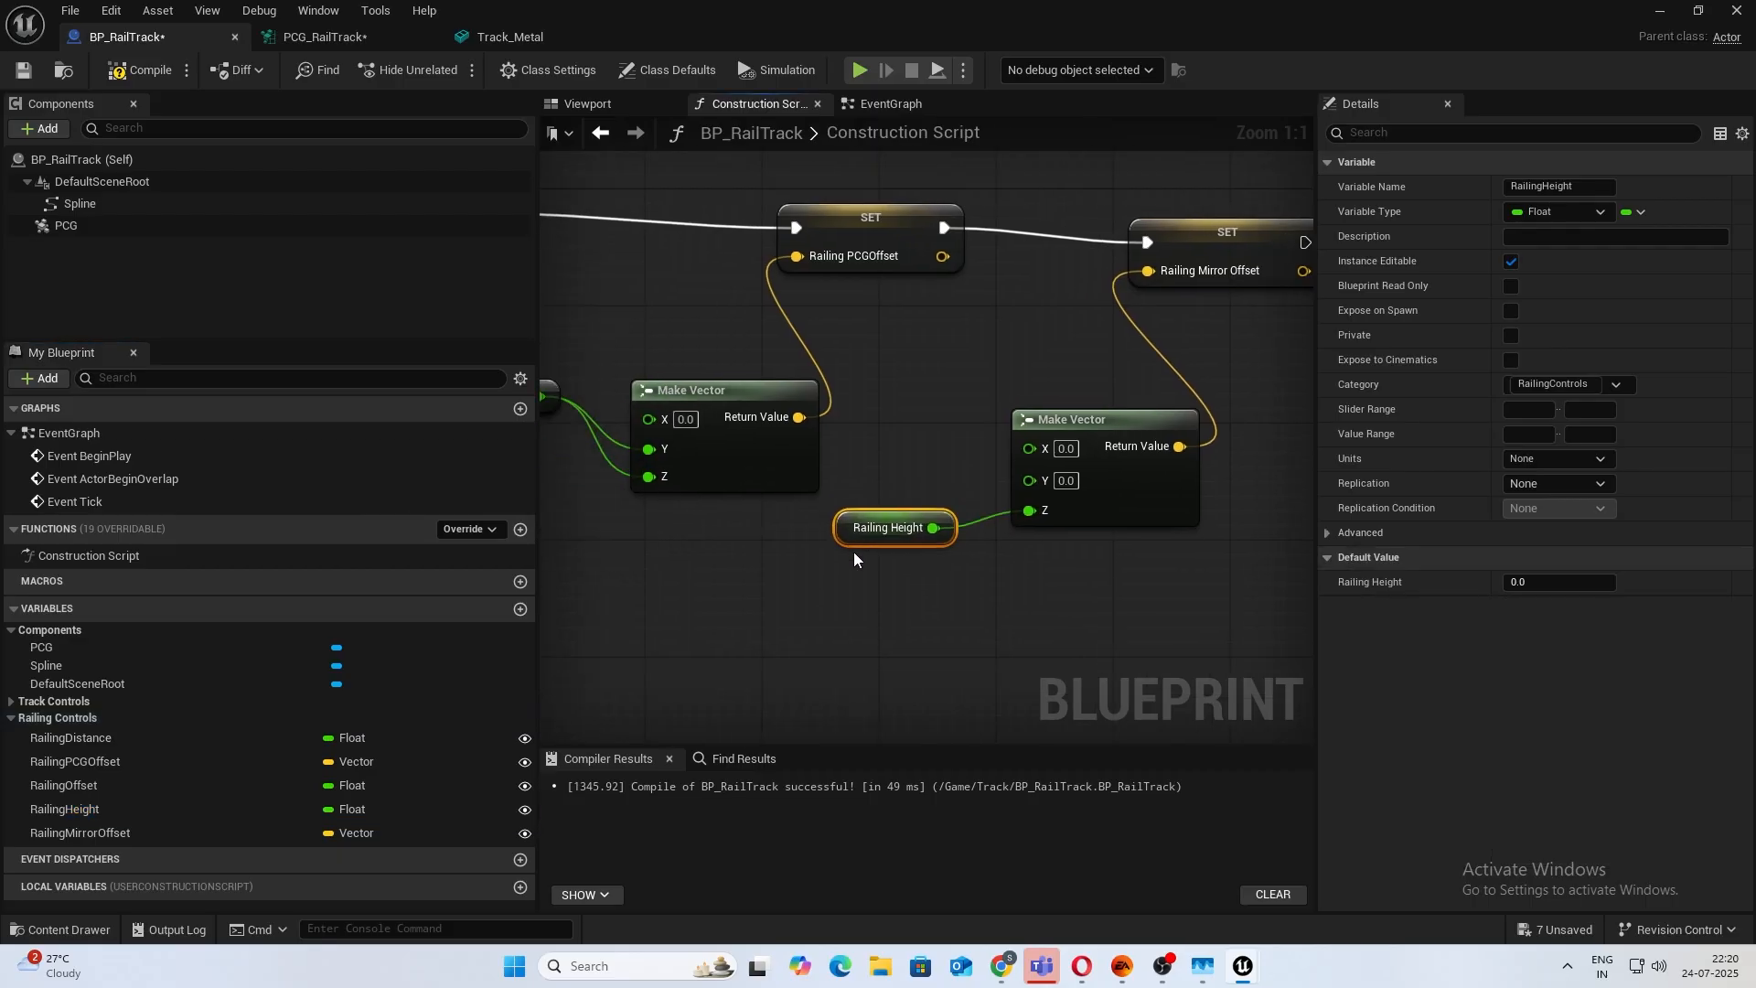
pyautogui.moveTo(856, 540); pyautogui.dragTo(856, 627)
pyautogui.moveTo(690, 529); pyautogui.dragTo(935, 485, button='right')
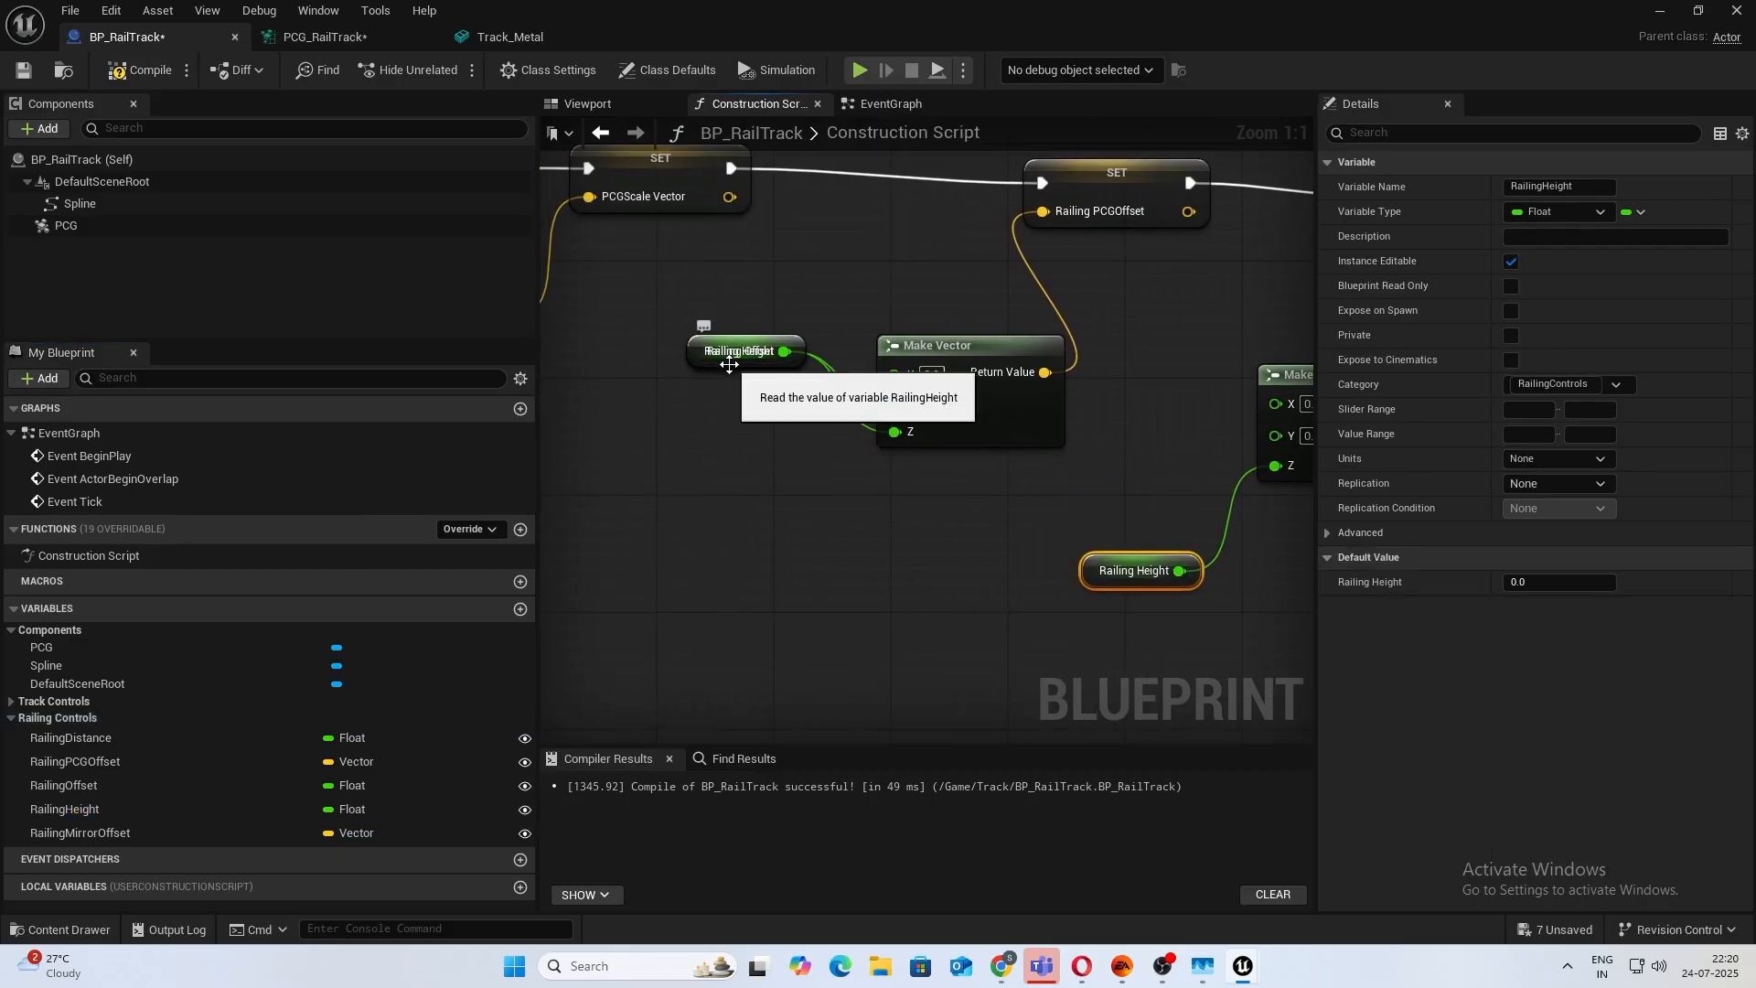
# Separate the overlapping getters, copy Railing Offset, multiply the copy by -1 and connect it to Y of the new Make Vector.
pyautogui.moveTo(729, 365); pyautogui.dragTo(739, 430)
pyautogui.moveTo(730, 438); pyautogui.dragTo(649, 422, button='right')
pyautogui.click(676, 328)
pyautogui.hotkey('ctrl', 'c')
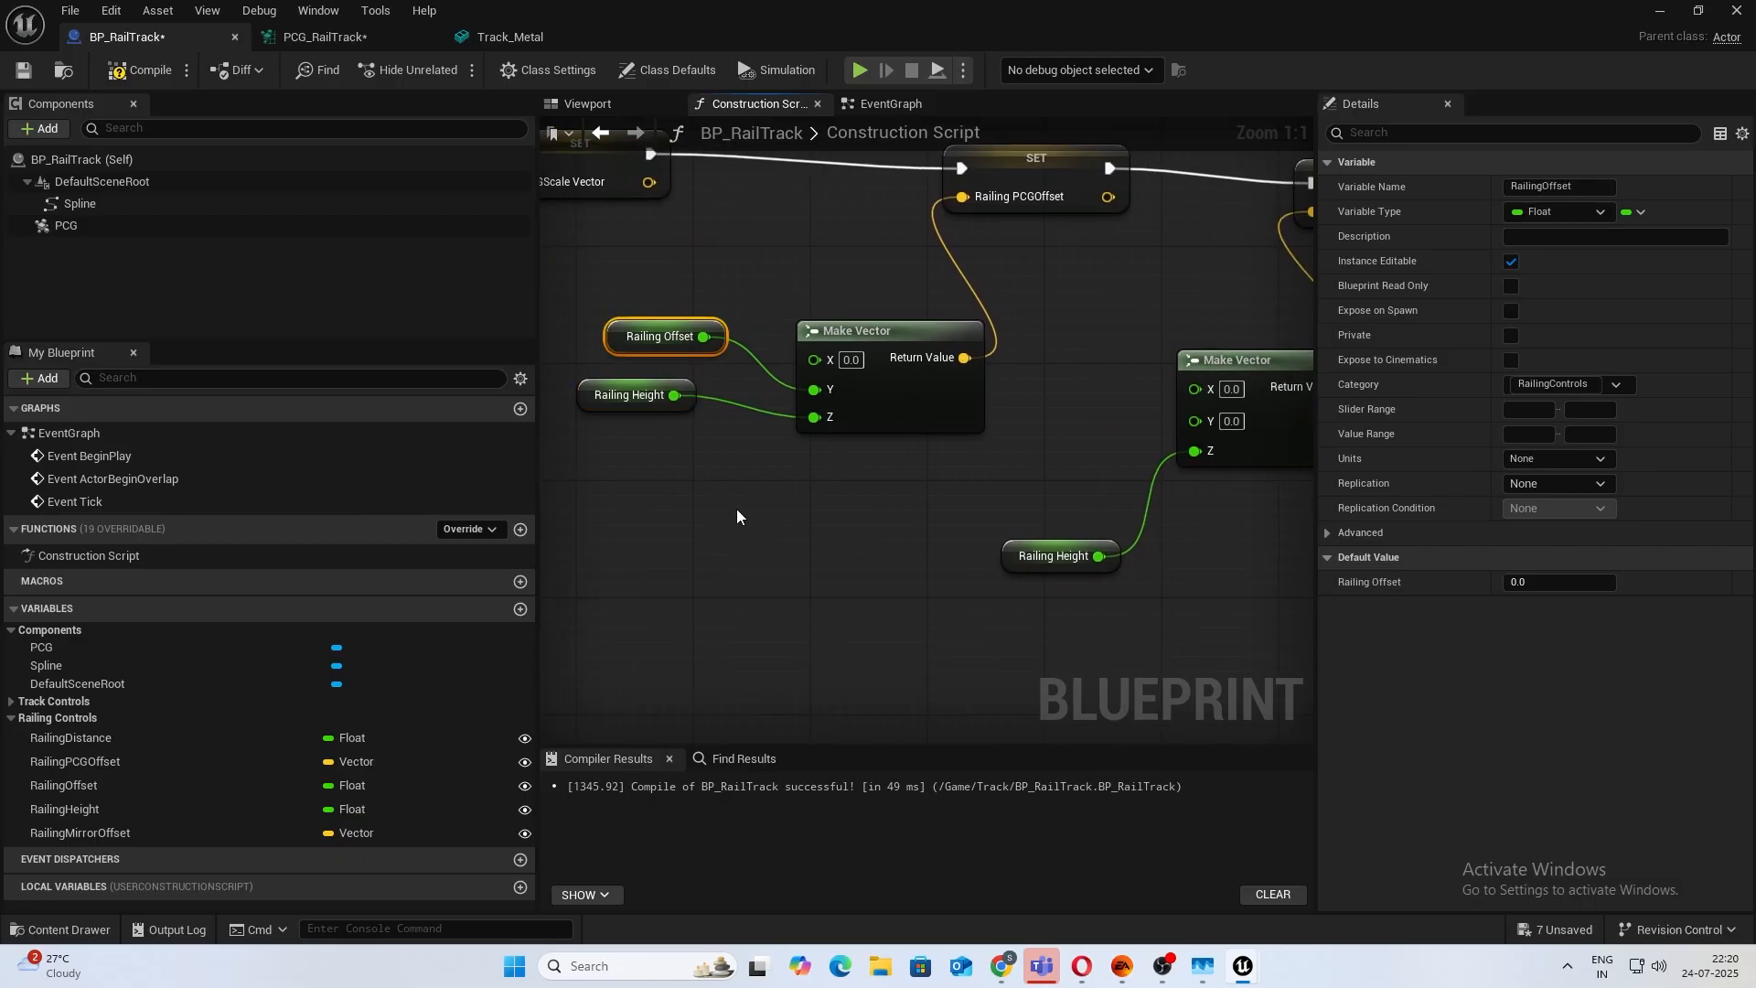
pyautogui.hotkey('ctrl', 'v')
pyautogui.moveTo(751, 527); pyautogui.dragTo(787, 556)
pyautogui.write('multi')
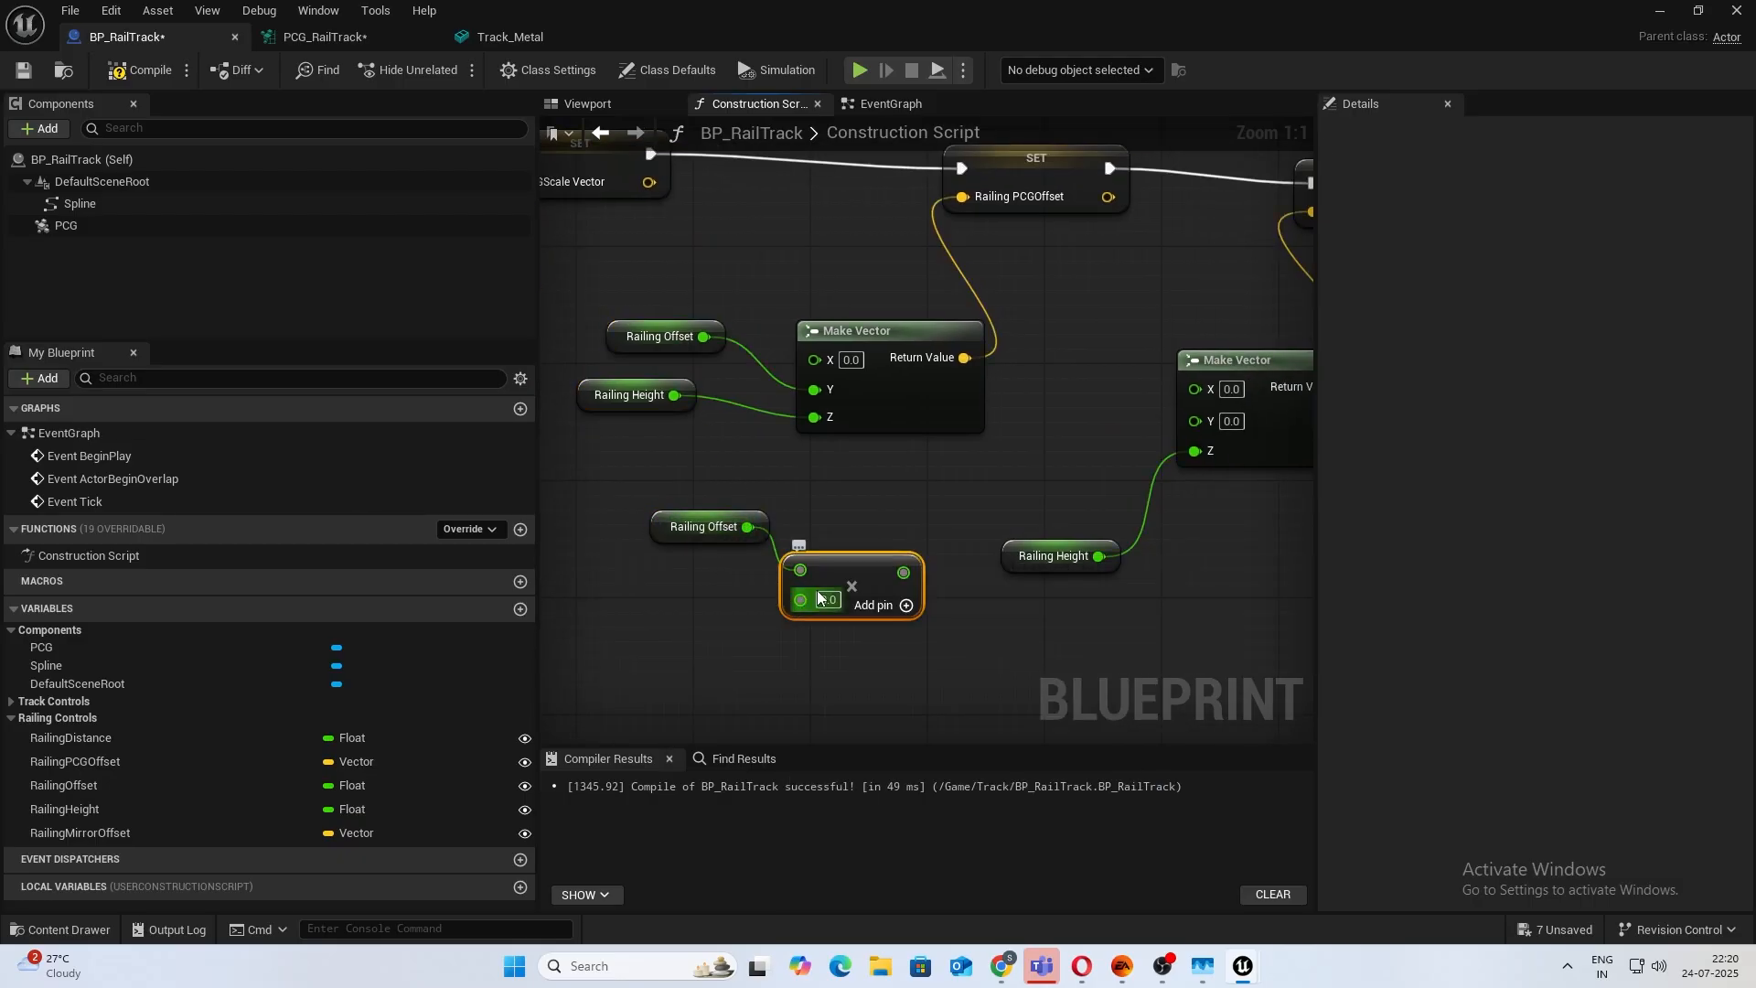
pyautogui.write('-1')
pyautogui.press('Return')
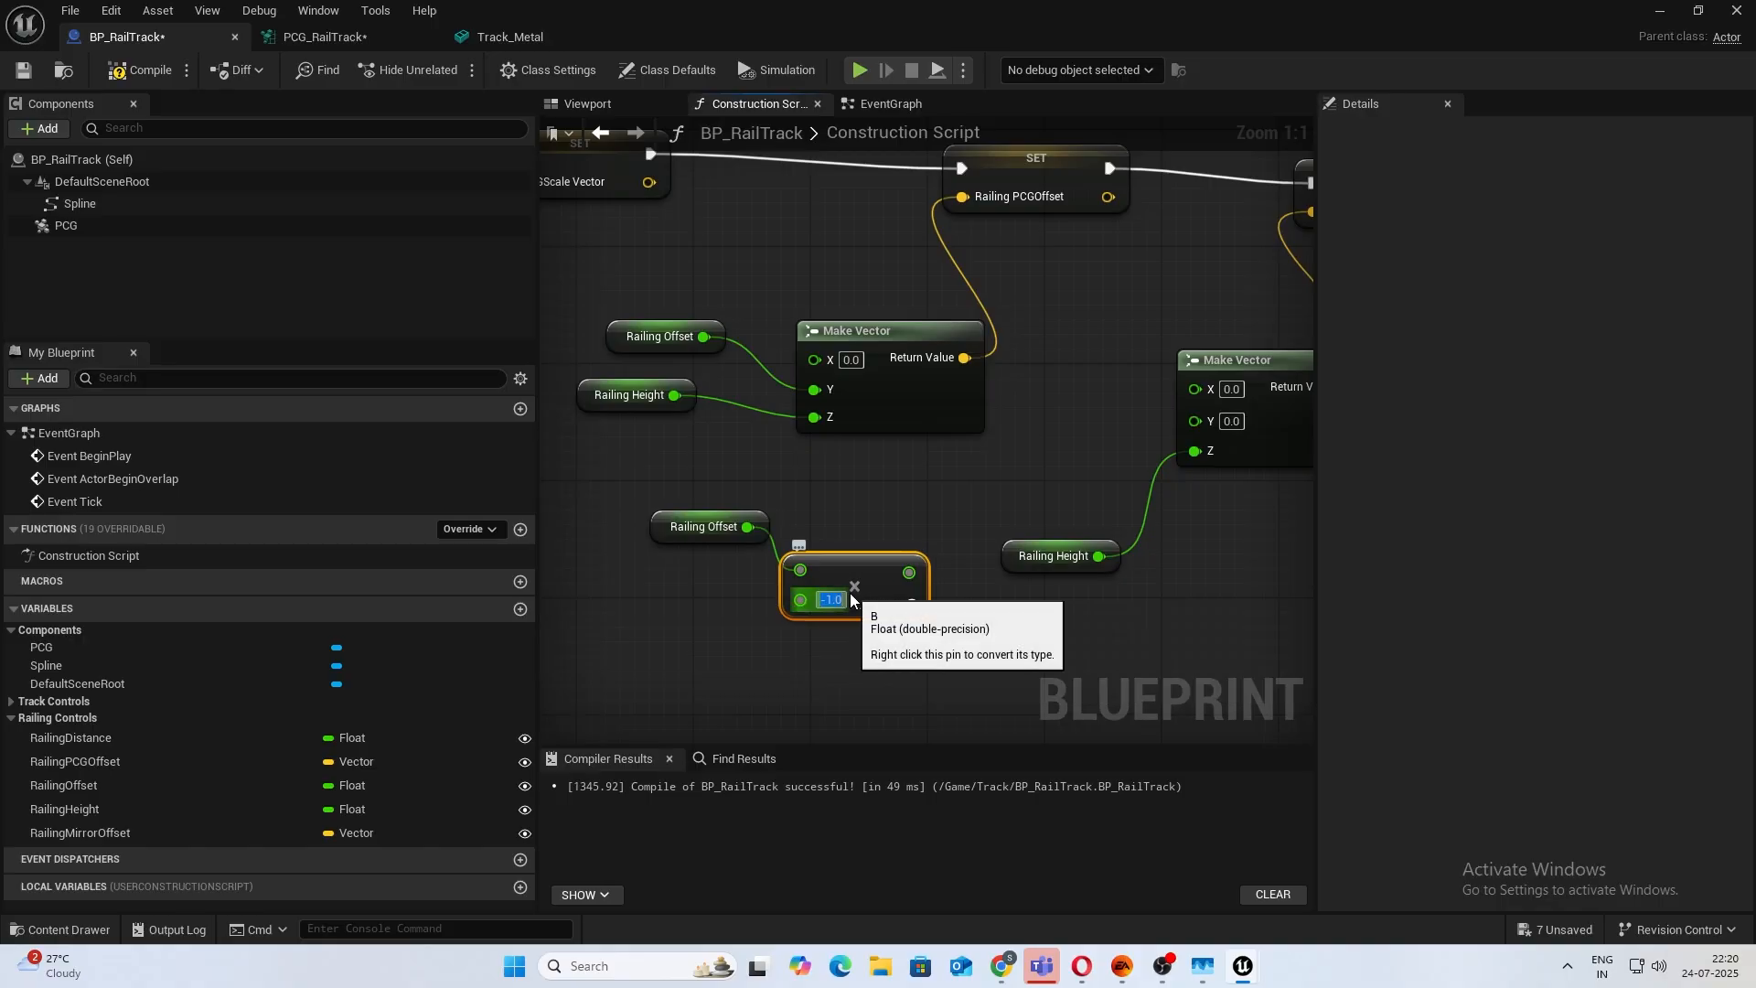
pyautogui.moveTo(916, 573); pyautogui.dragTo(1194, 421)
# Tidy the copied Railing Offset, multiply and Railing Height nodes feeding the new Make Vector.
pyautogui.moveTo(1025, 571); pyautogui.dragTo(1032, 605)
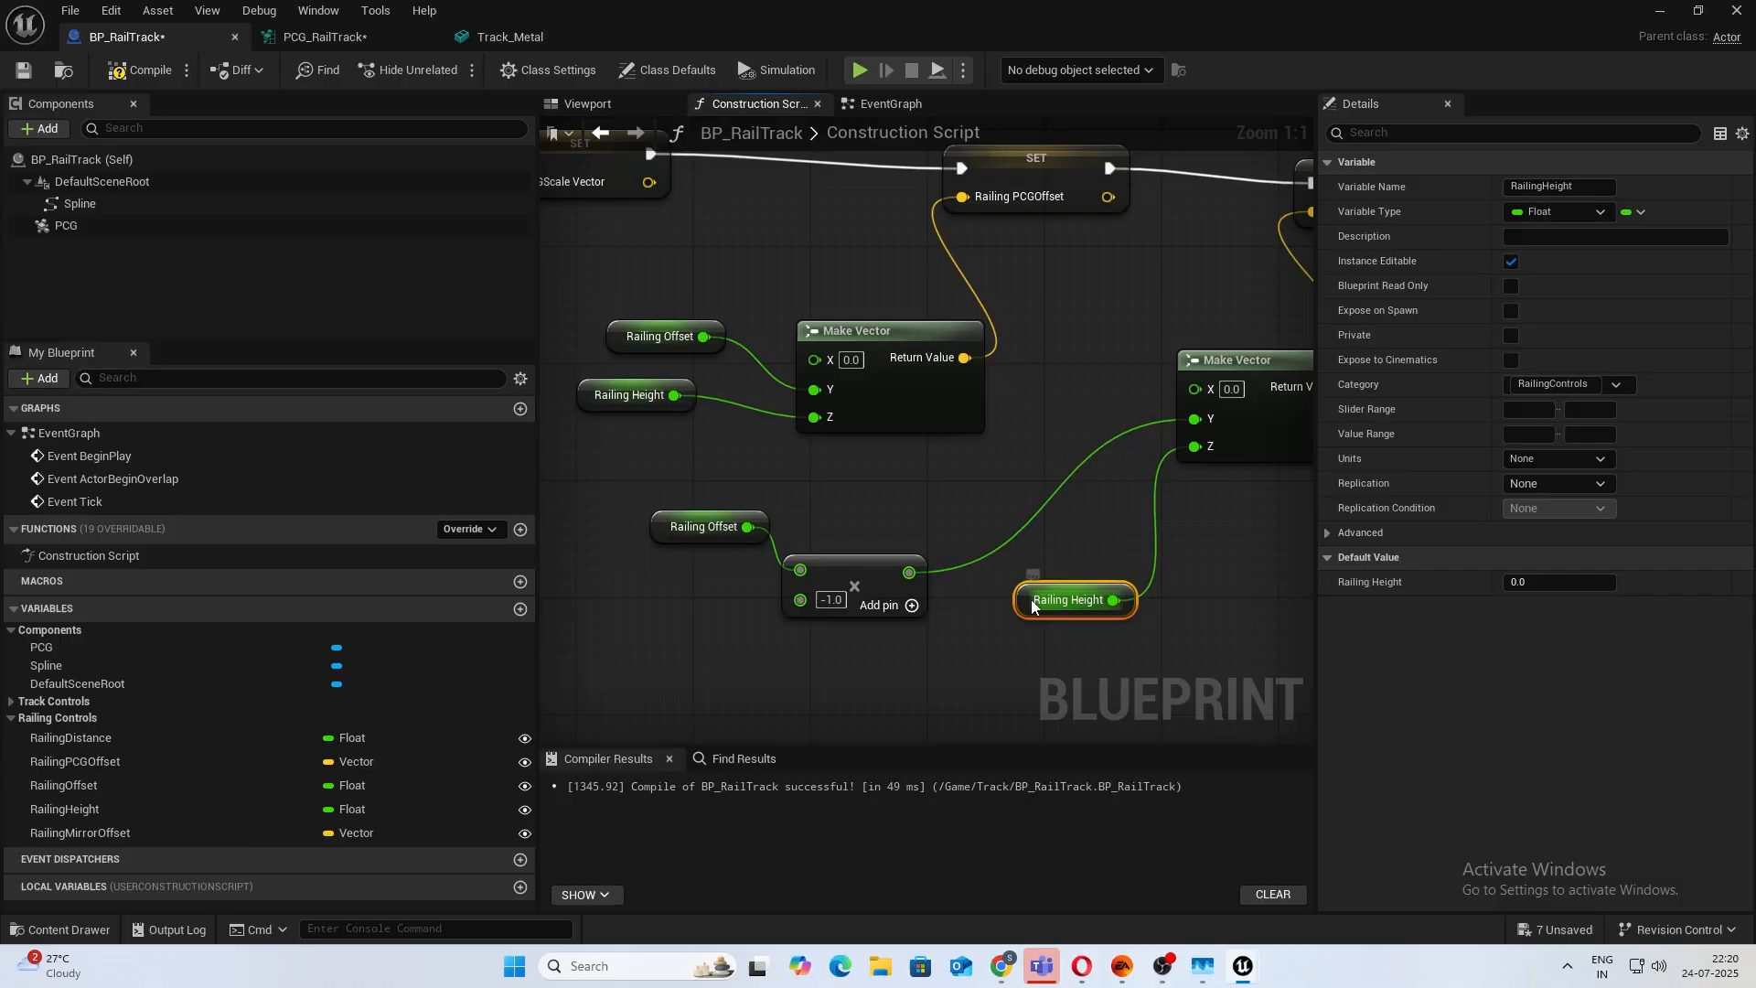
pyautogui.moveTo(871, 571); pyautogui.dragTo(941, 497)
pyautogui.moveTo(663, 538); pyautogui.dragTo(707, 523)
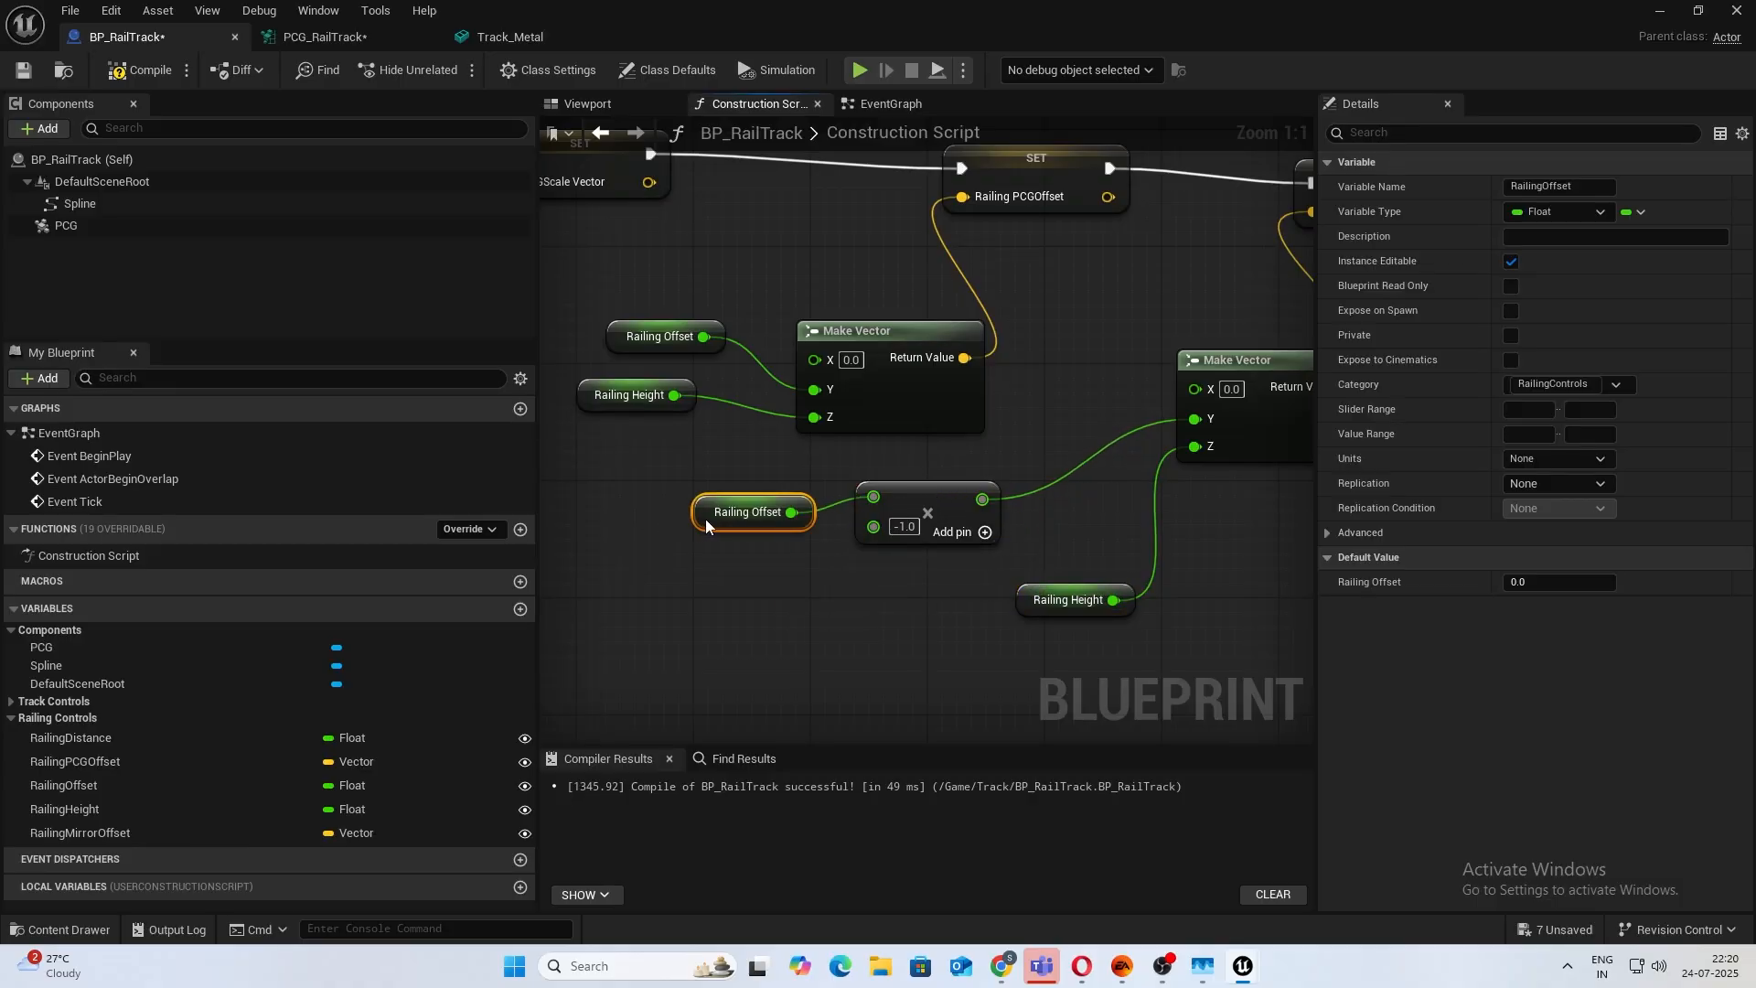
pyautogui.scroll(-2, 914, 412)
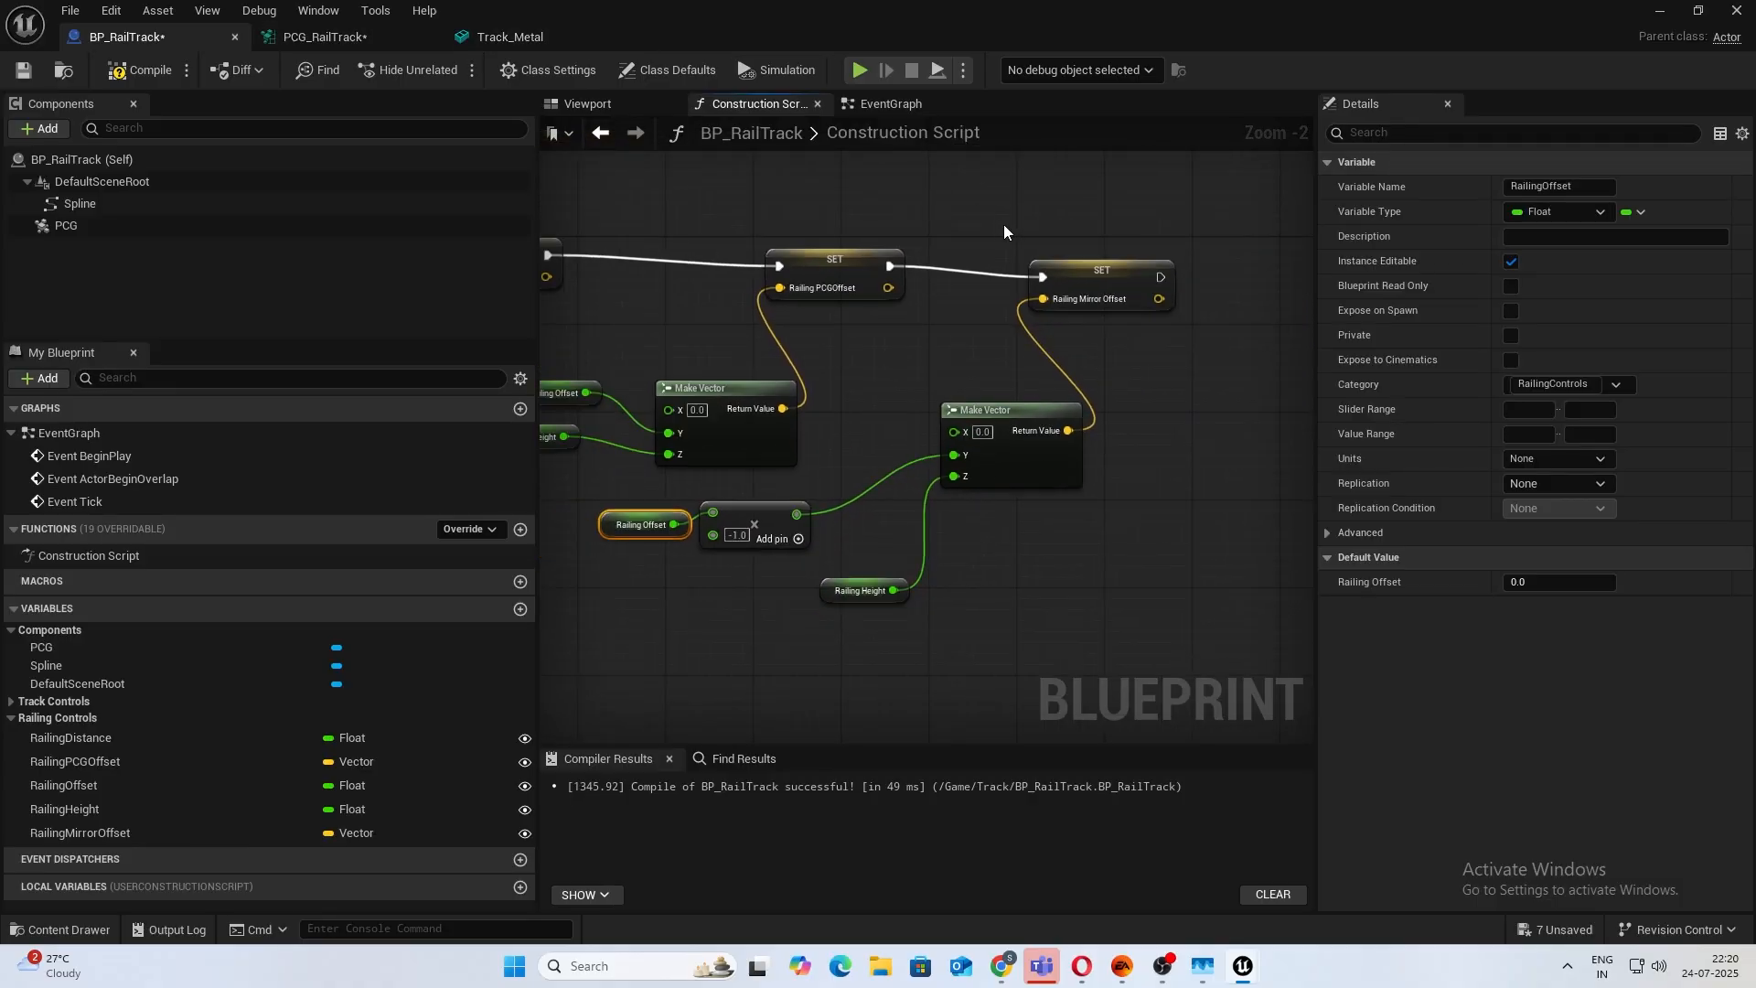
# In PCG_RailTrack, set the duplicated property node to RailingMirrorOffset and connect the Spline Sampler output to the second Transform Points node.
pyautogui.doubleClick(156, 833)
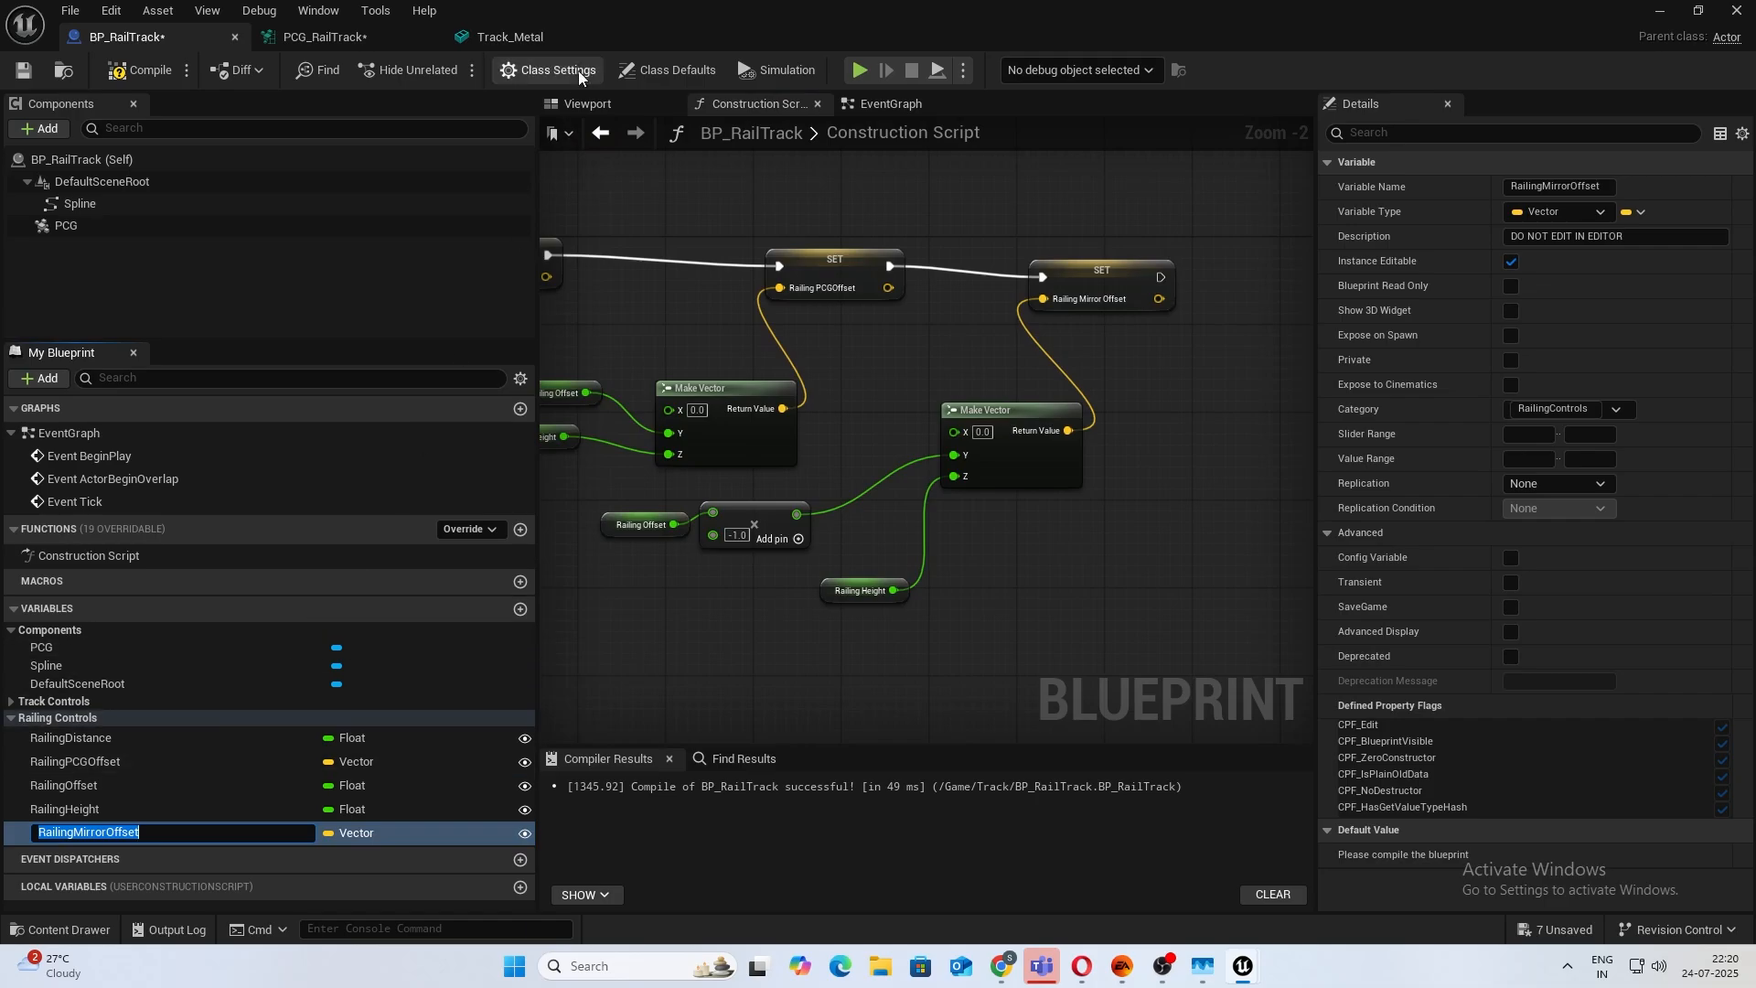
pyautogui.click(326, 37)
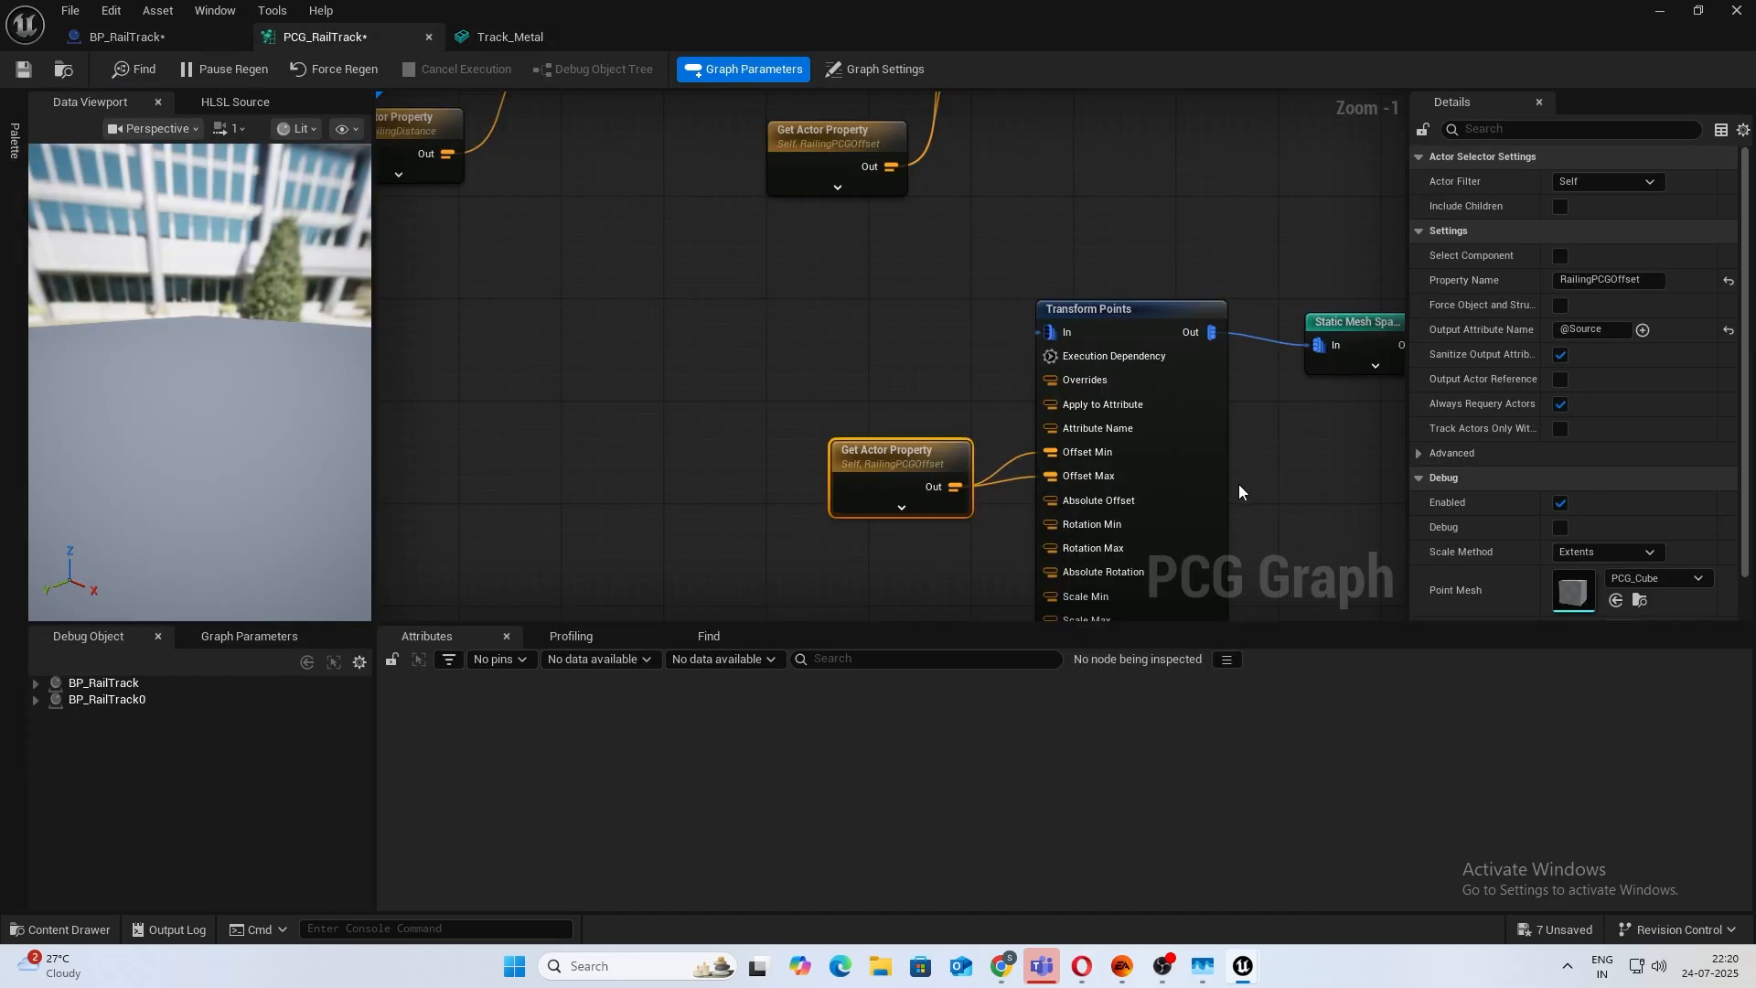
pyautogui.click(1640, 279)
pyautogui.moveTo(715, 340); pyautogui.dragTo(851, 567, button='right')
pyautogui.moveTo(869, 410); pyautogui.dragTo(638, 154, button='right')
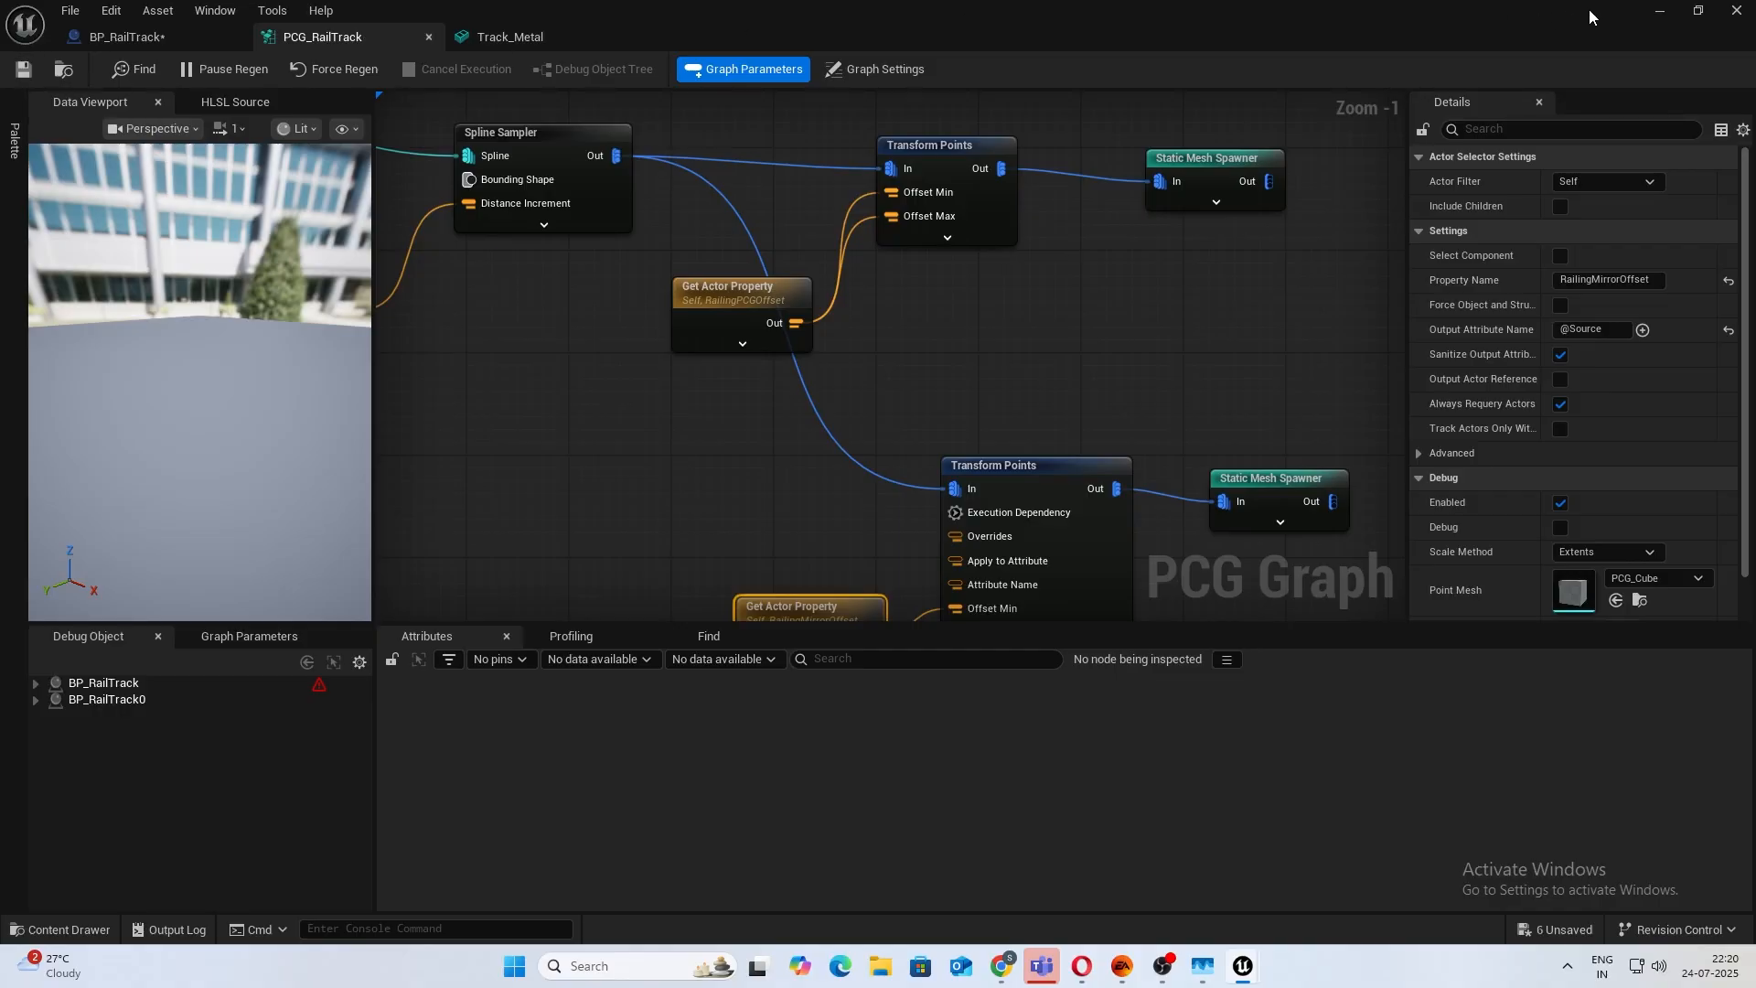
# Inspect the second rail's placement on the sleepers in the level and save the level.
pyautogui.click(1660, 12)
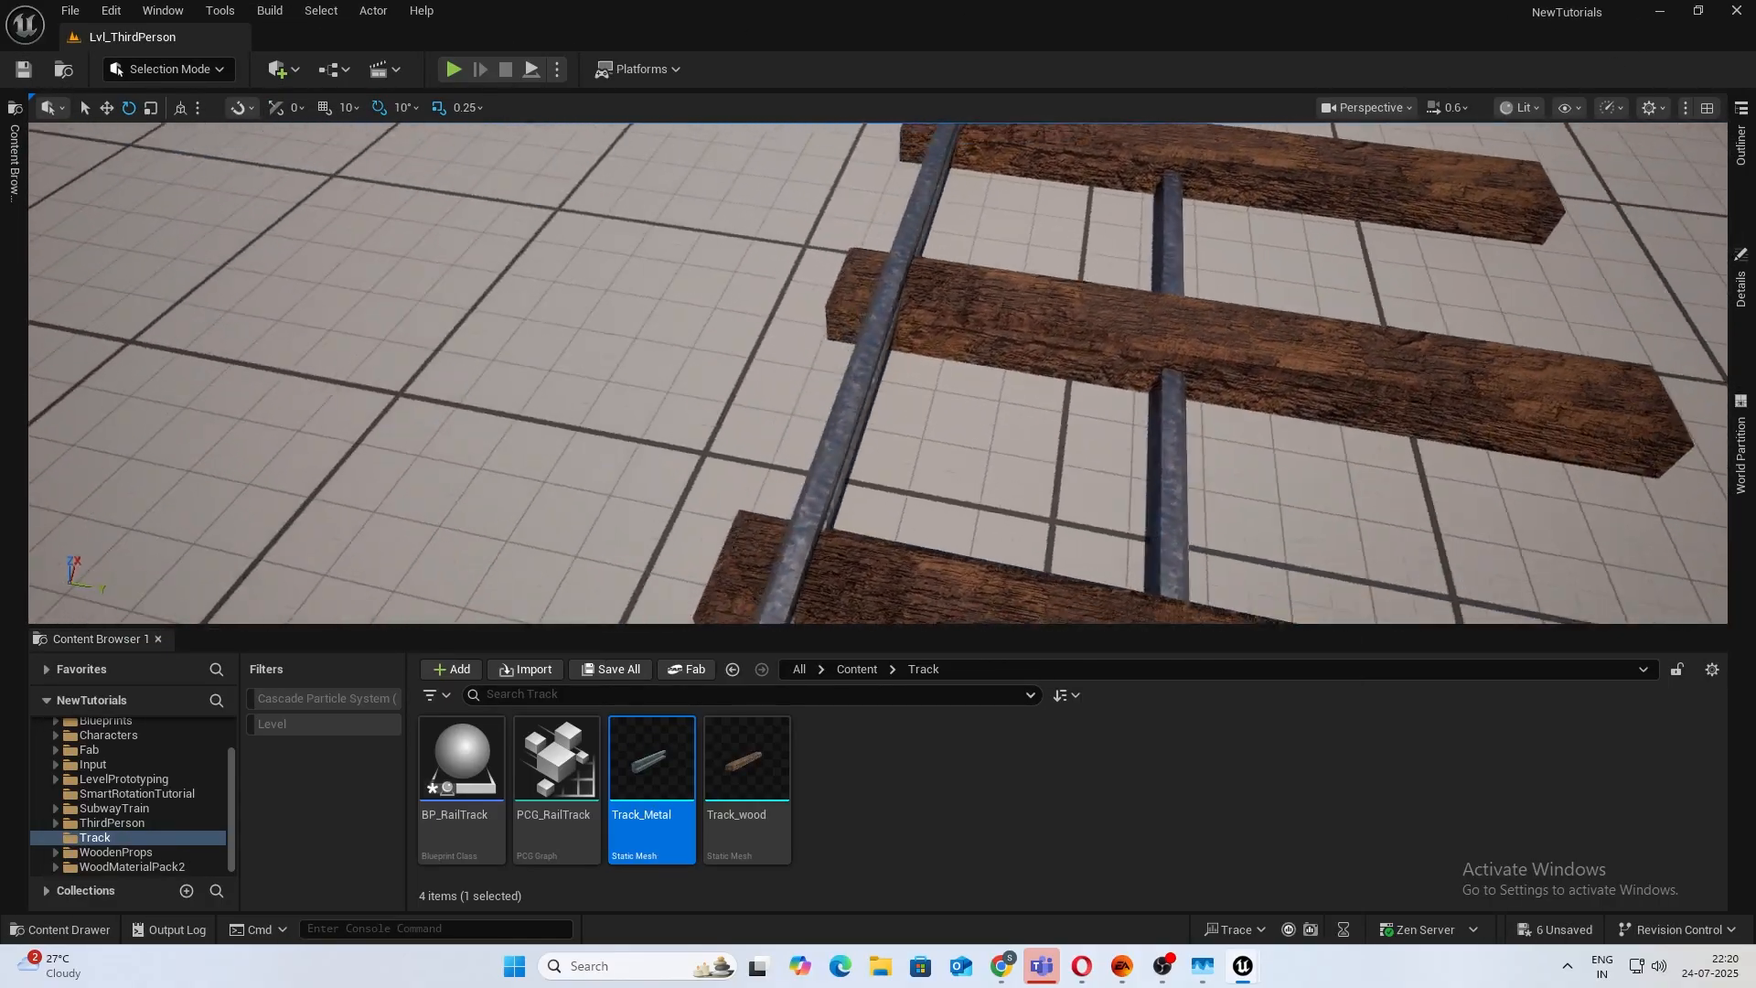
pyautogui.moveTo(988, 383); pyautogui.dragTo(988, 382, button='right')
pyautogui.click(987, 383)
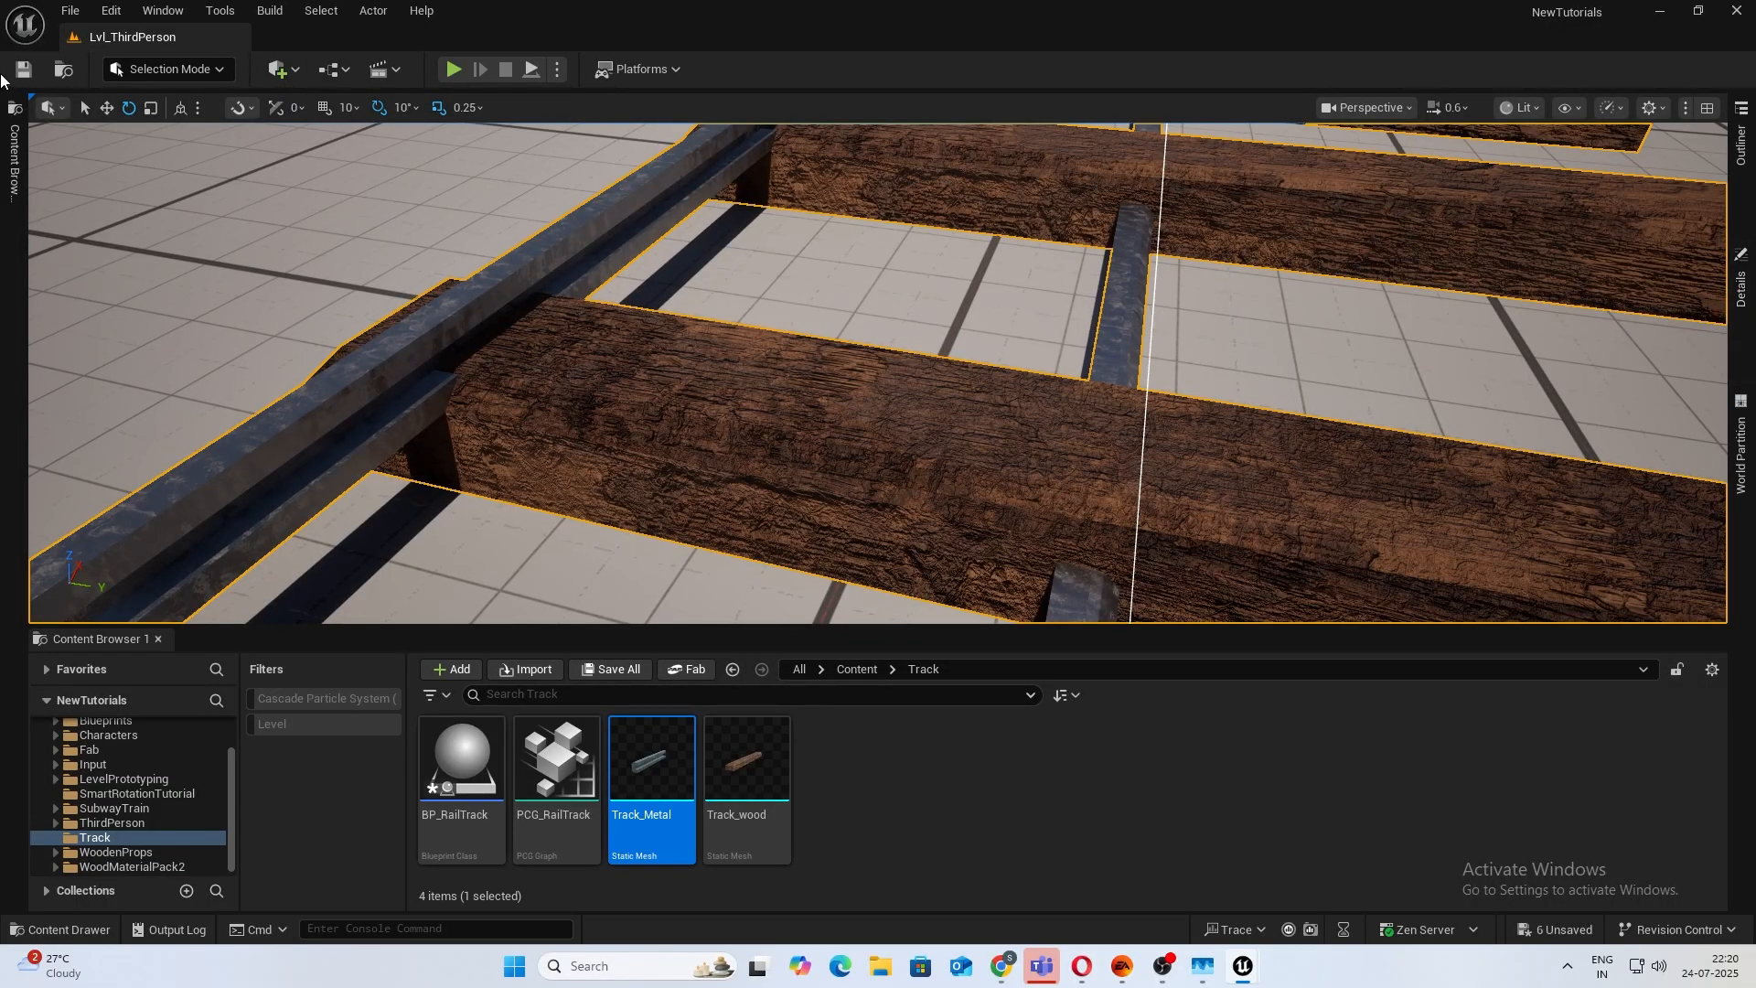
pyautogui.click(24, 70)
pyautogui.press('s')
pyautogui.moveTo(1621, 340); pyautogui.dragTo(1634, 285, button='right')
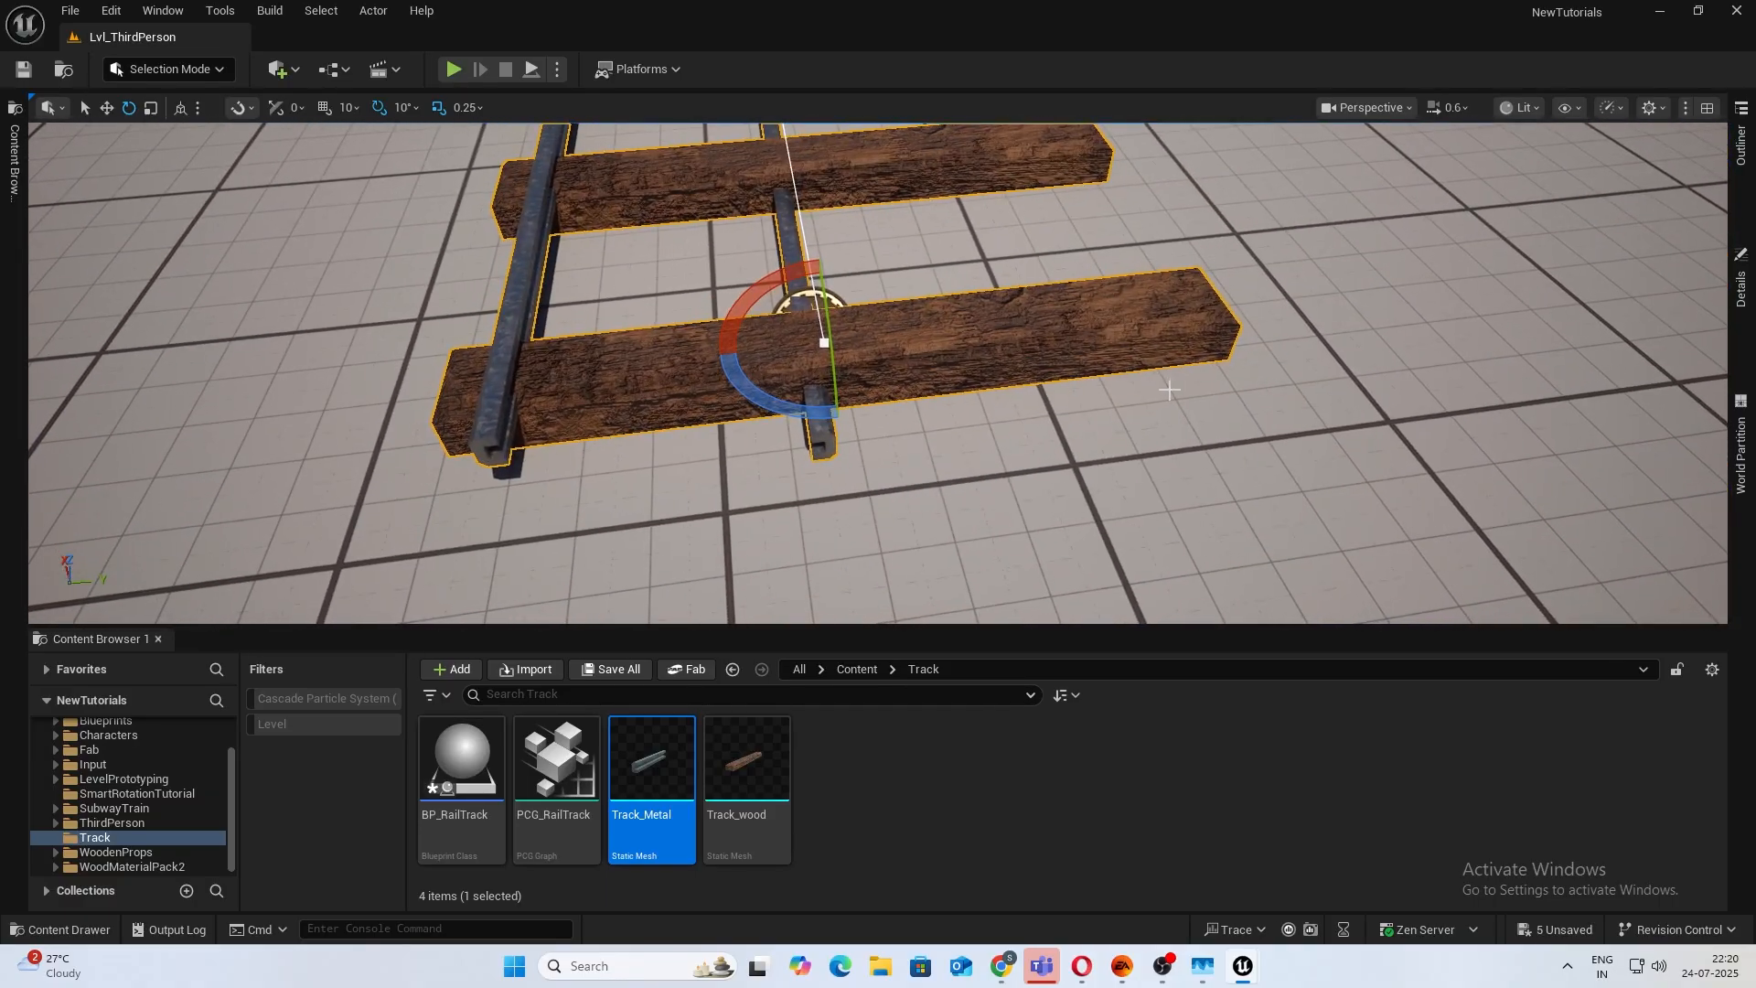
# Check the RailingMirrorOffset property node in PCG_RailTrack and the mirror vector nodes in BP_RailTrack, and return to the level.
pyautogui.hotkey('alt', 'Tab')
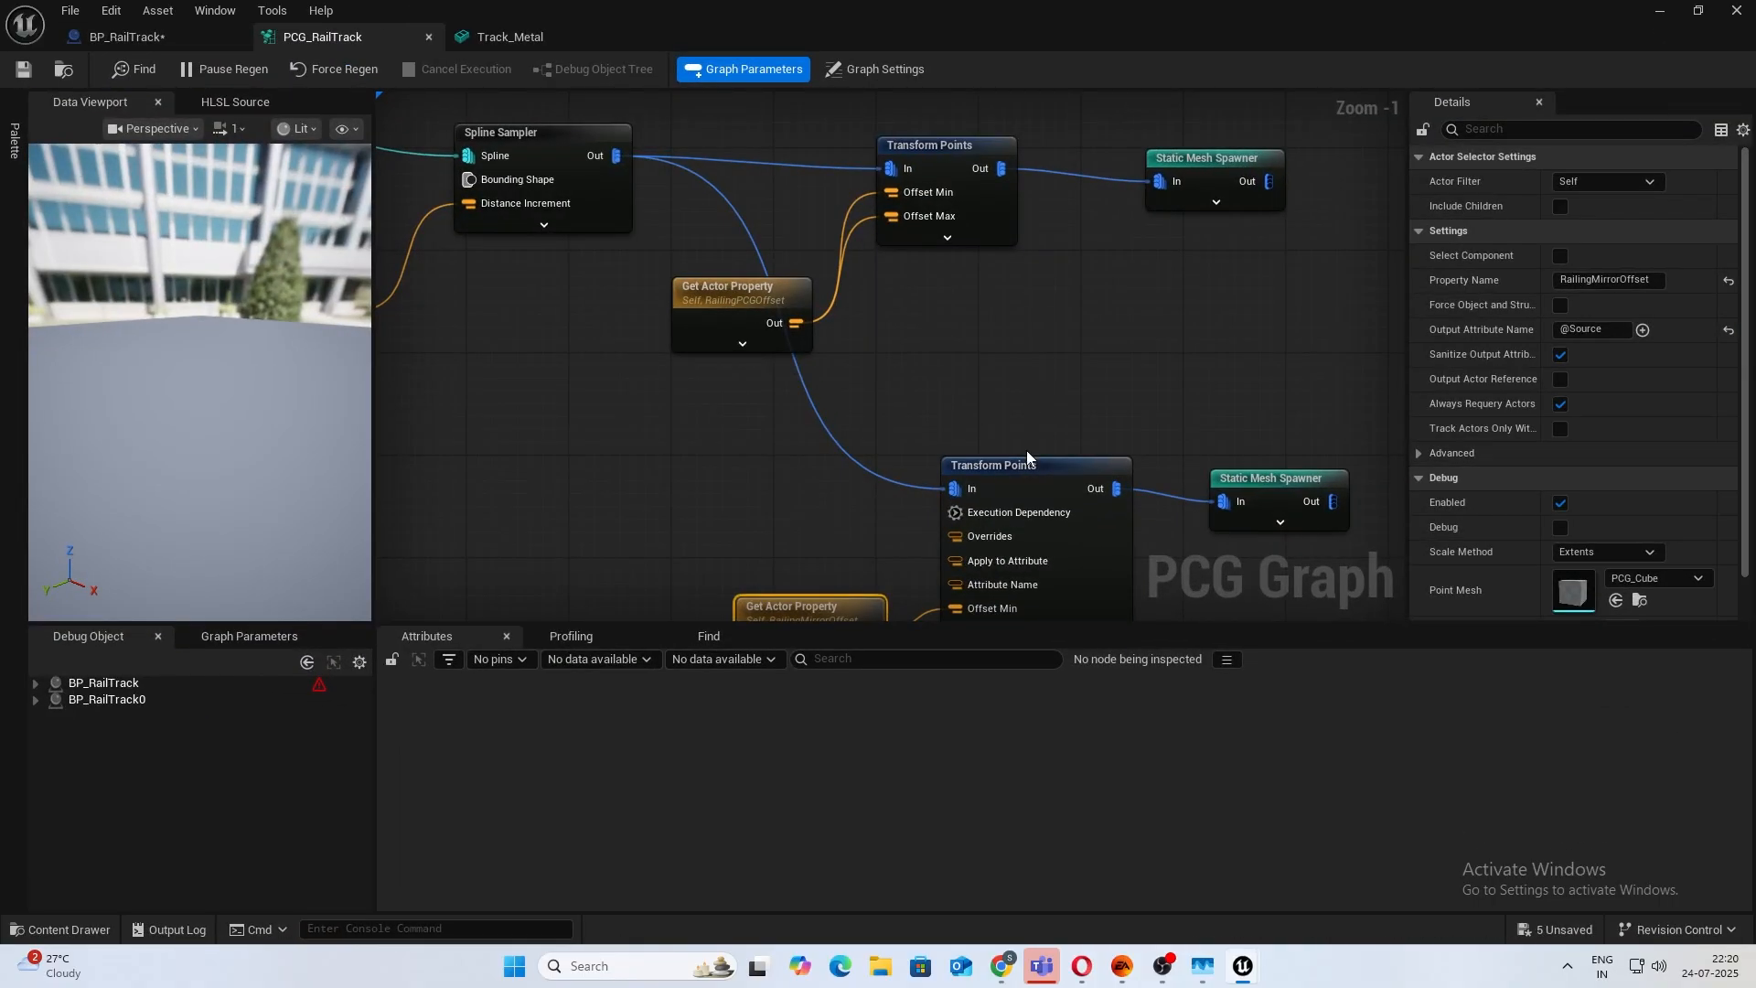
pyautogui.moveTo(1026, 450); pyautogui.dragTo(1013, 265, button='right')
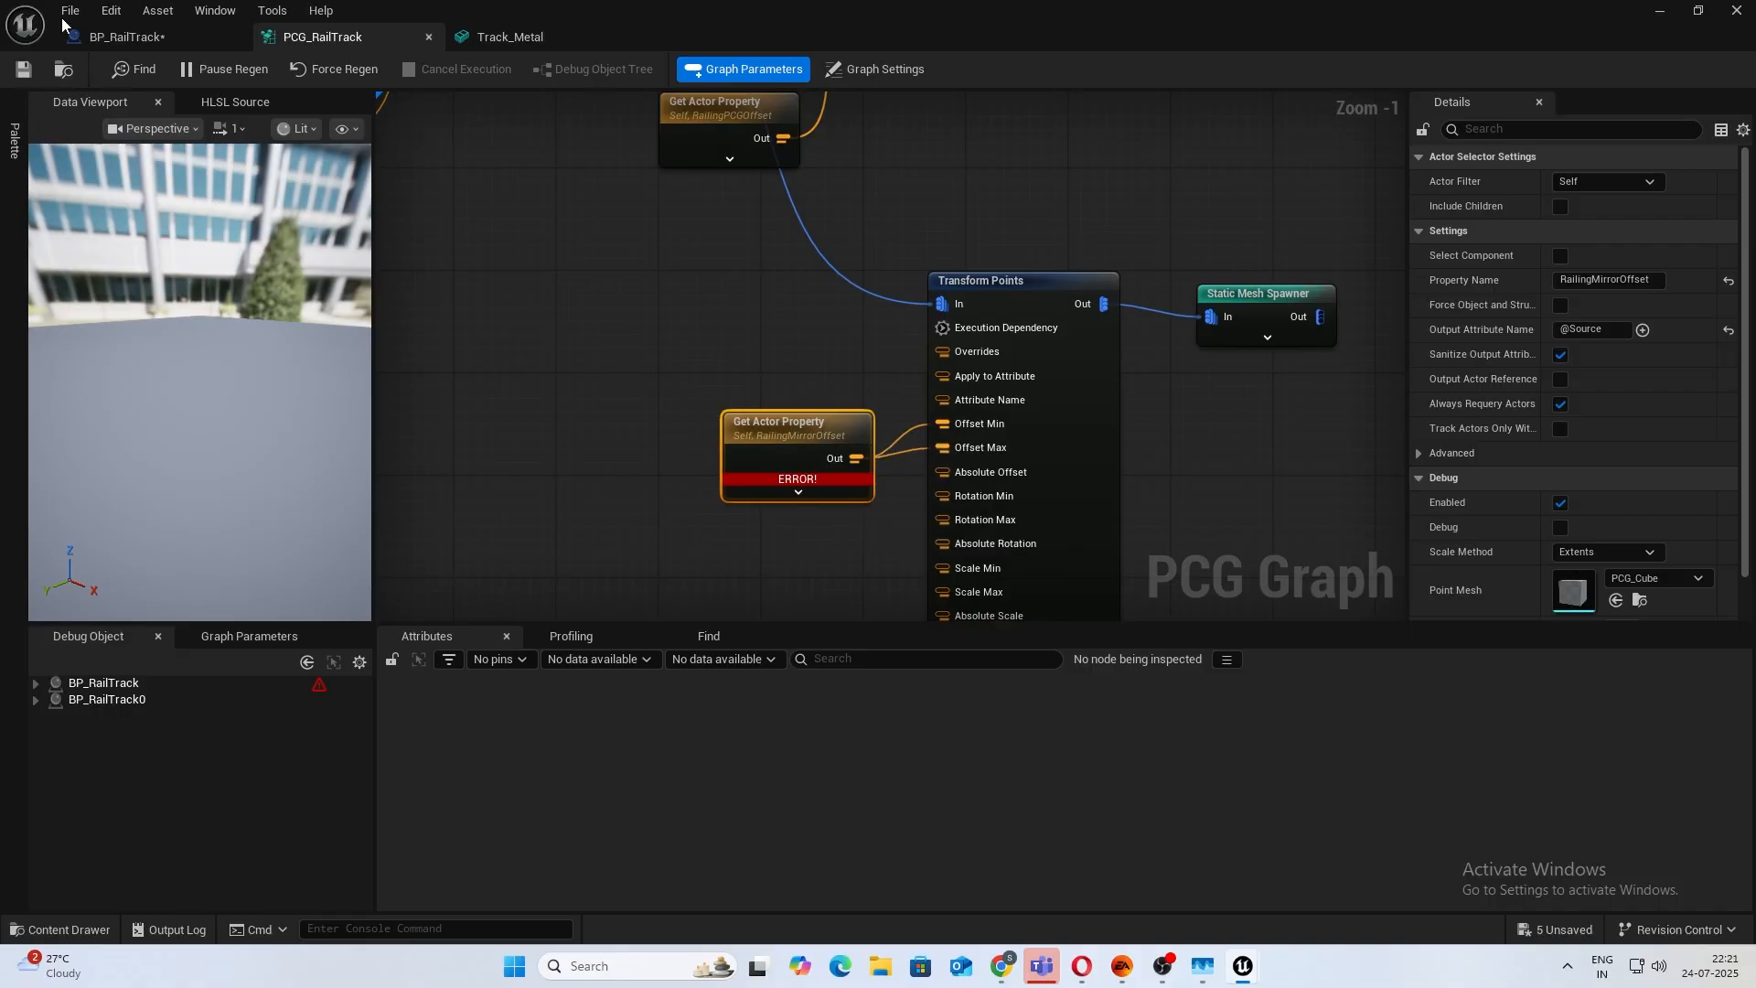
pyautogui.click(119, 36)
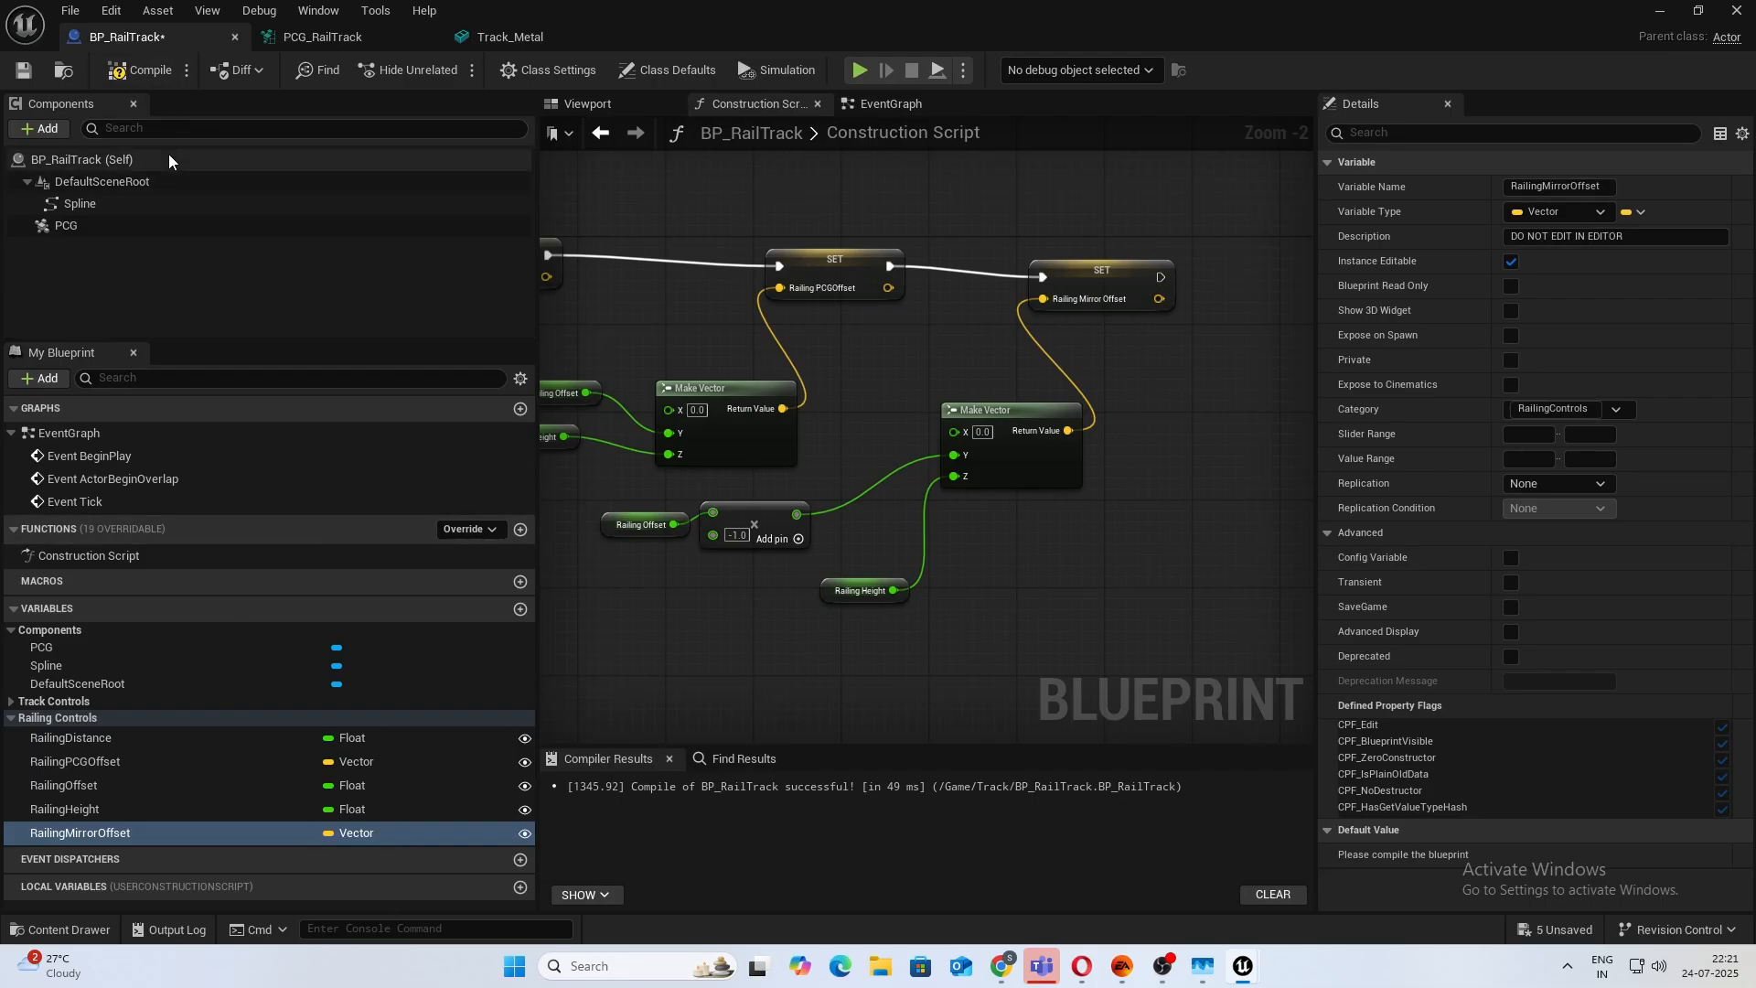
pyautogui.click(320, 37)
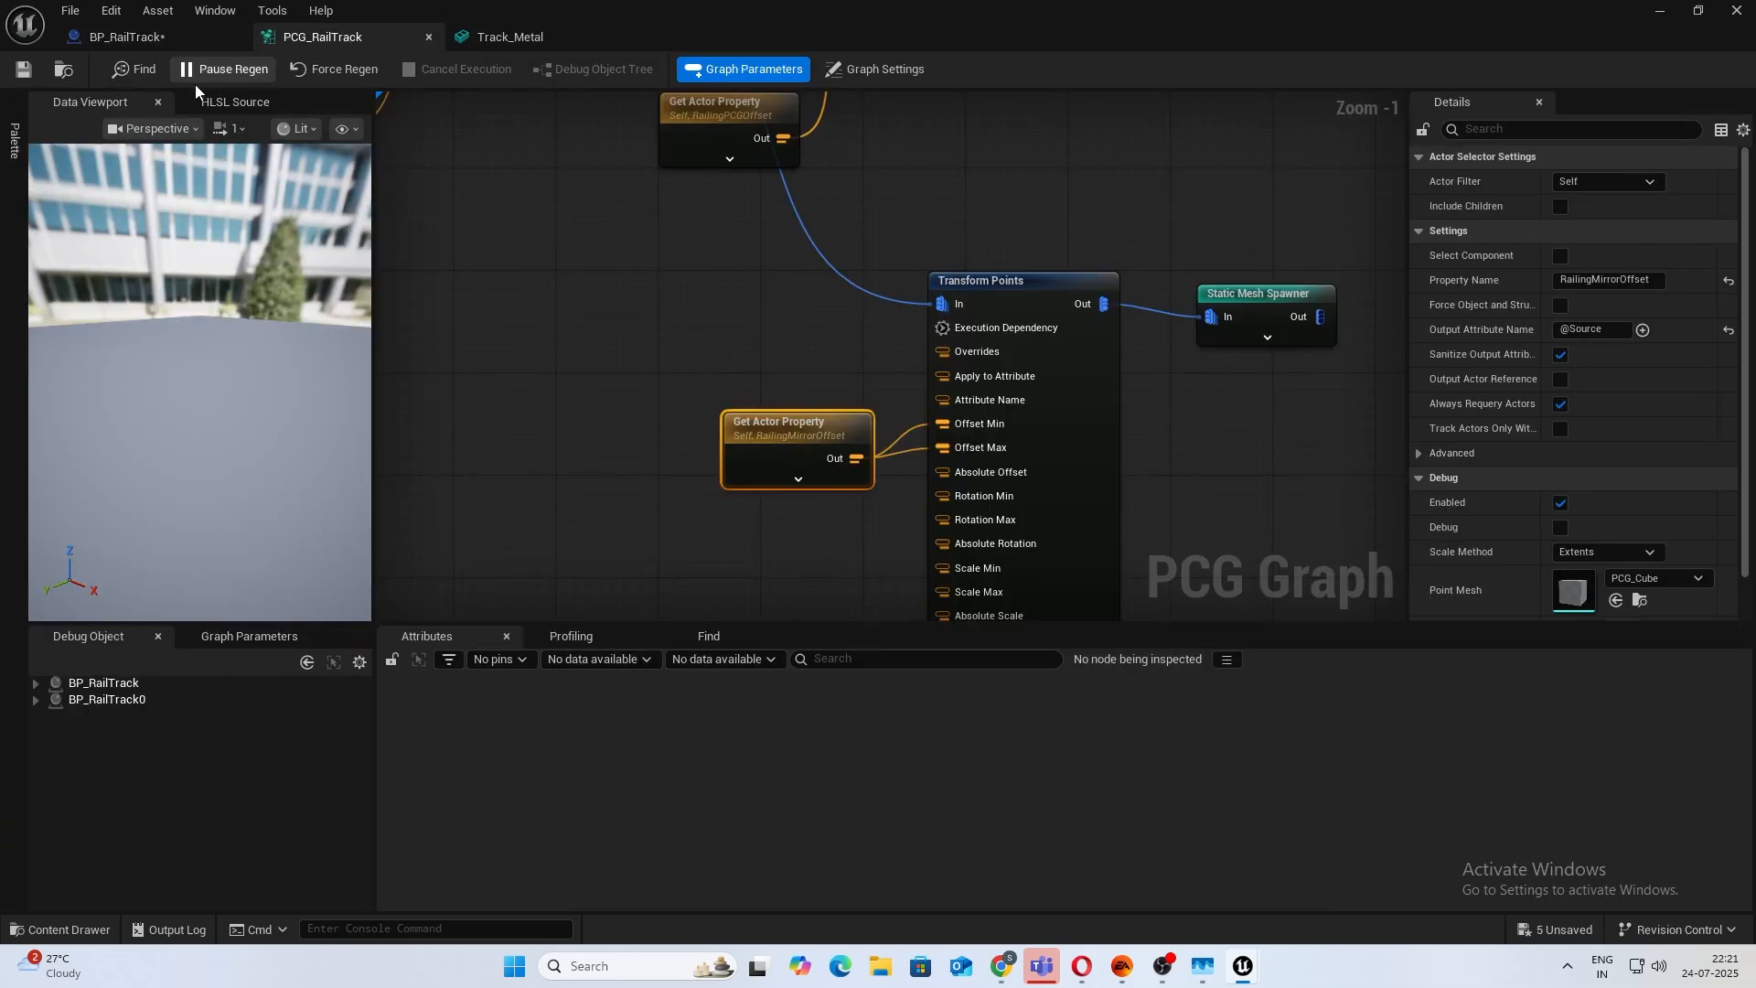
pyautogui.click(1659, 13)
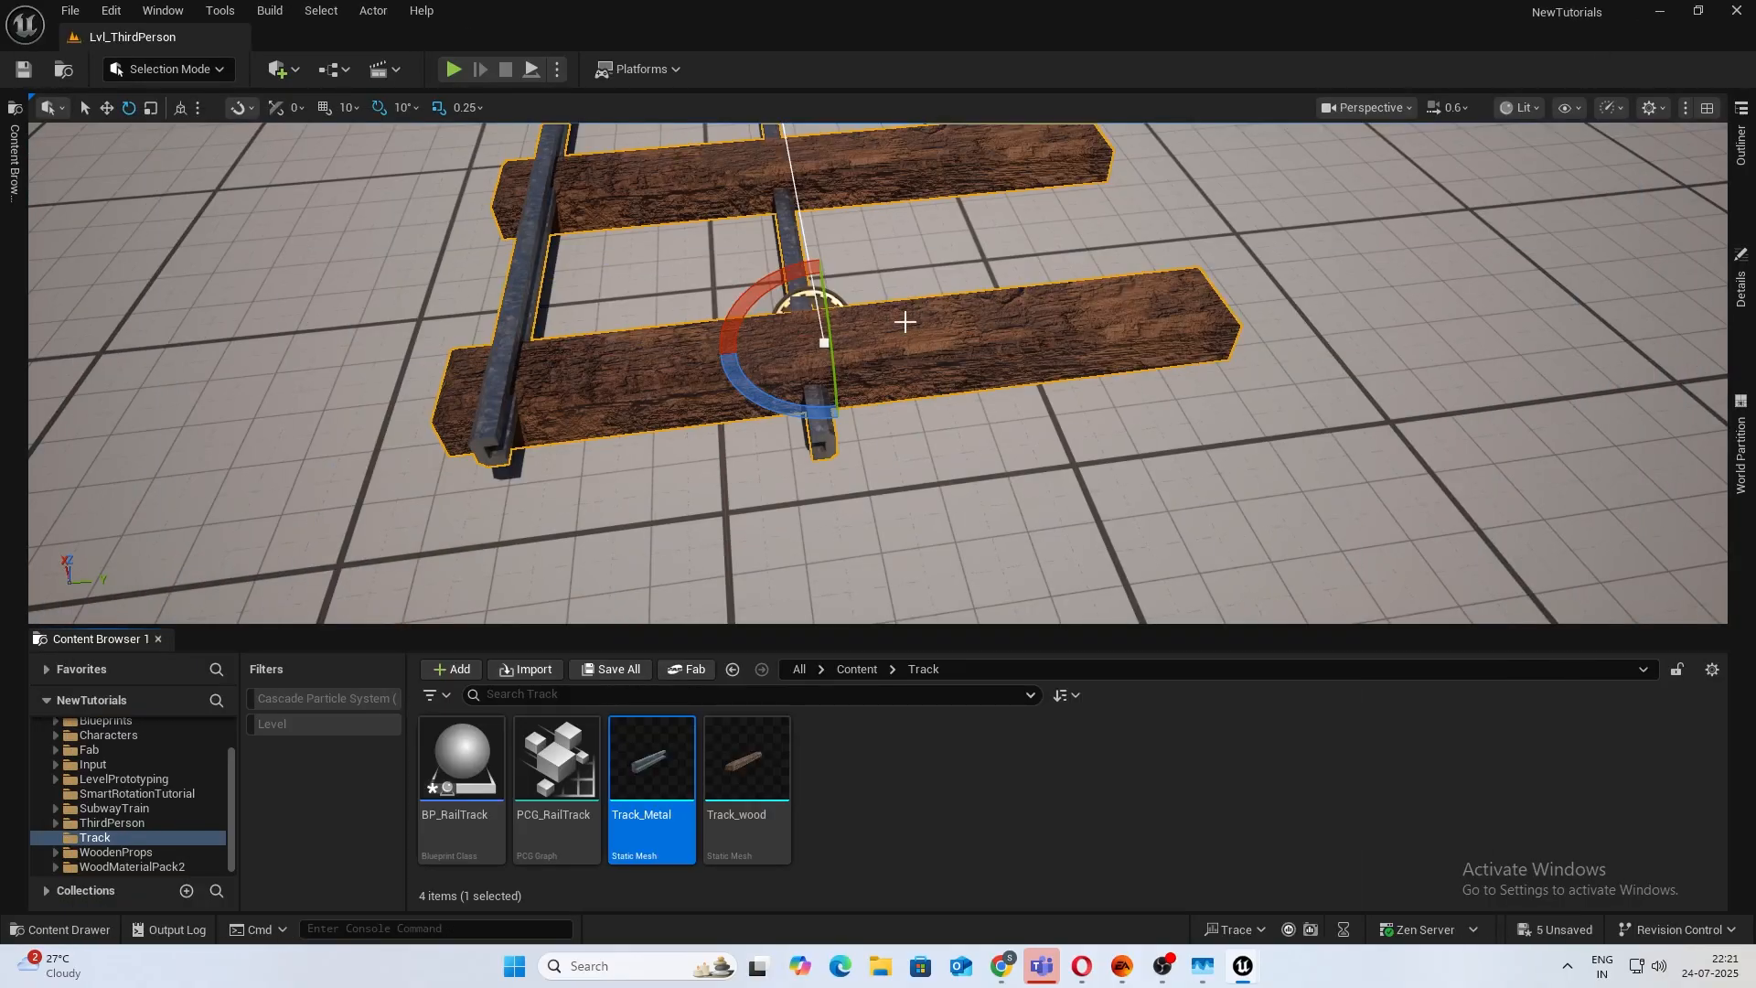
# Nudge the track's first spline point along its length and check both rails' placement on the sleepers from above.
pyautogui.press('w')
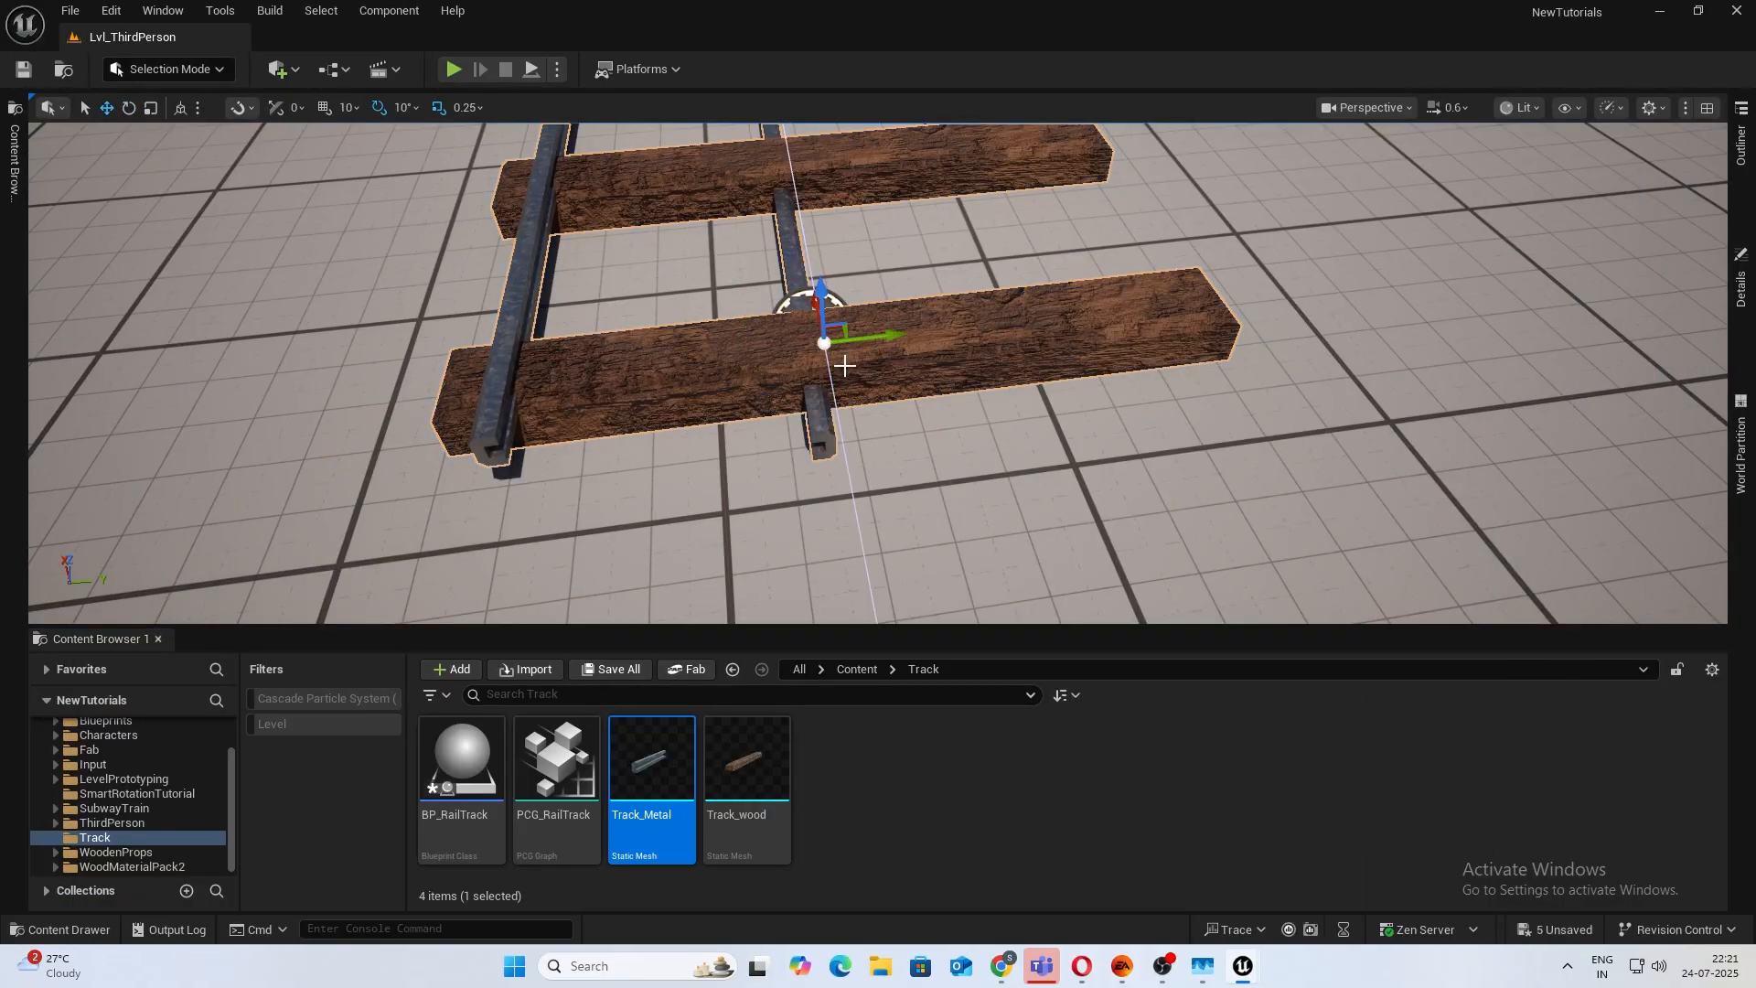
pyautogui.moveTo(815, 309); pyautogui.dragTo(821, 338)
pyautogui.moveTo(842, 336); pyautogui.dragTo(206, 441, button='right')
pyautogui.press('w')
pyautogui.press('s')
pyautogui.press('w')
pyautogui.press('s')
pyautogui.press('s')
pyautogui.press('w')
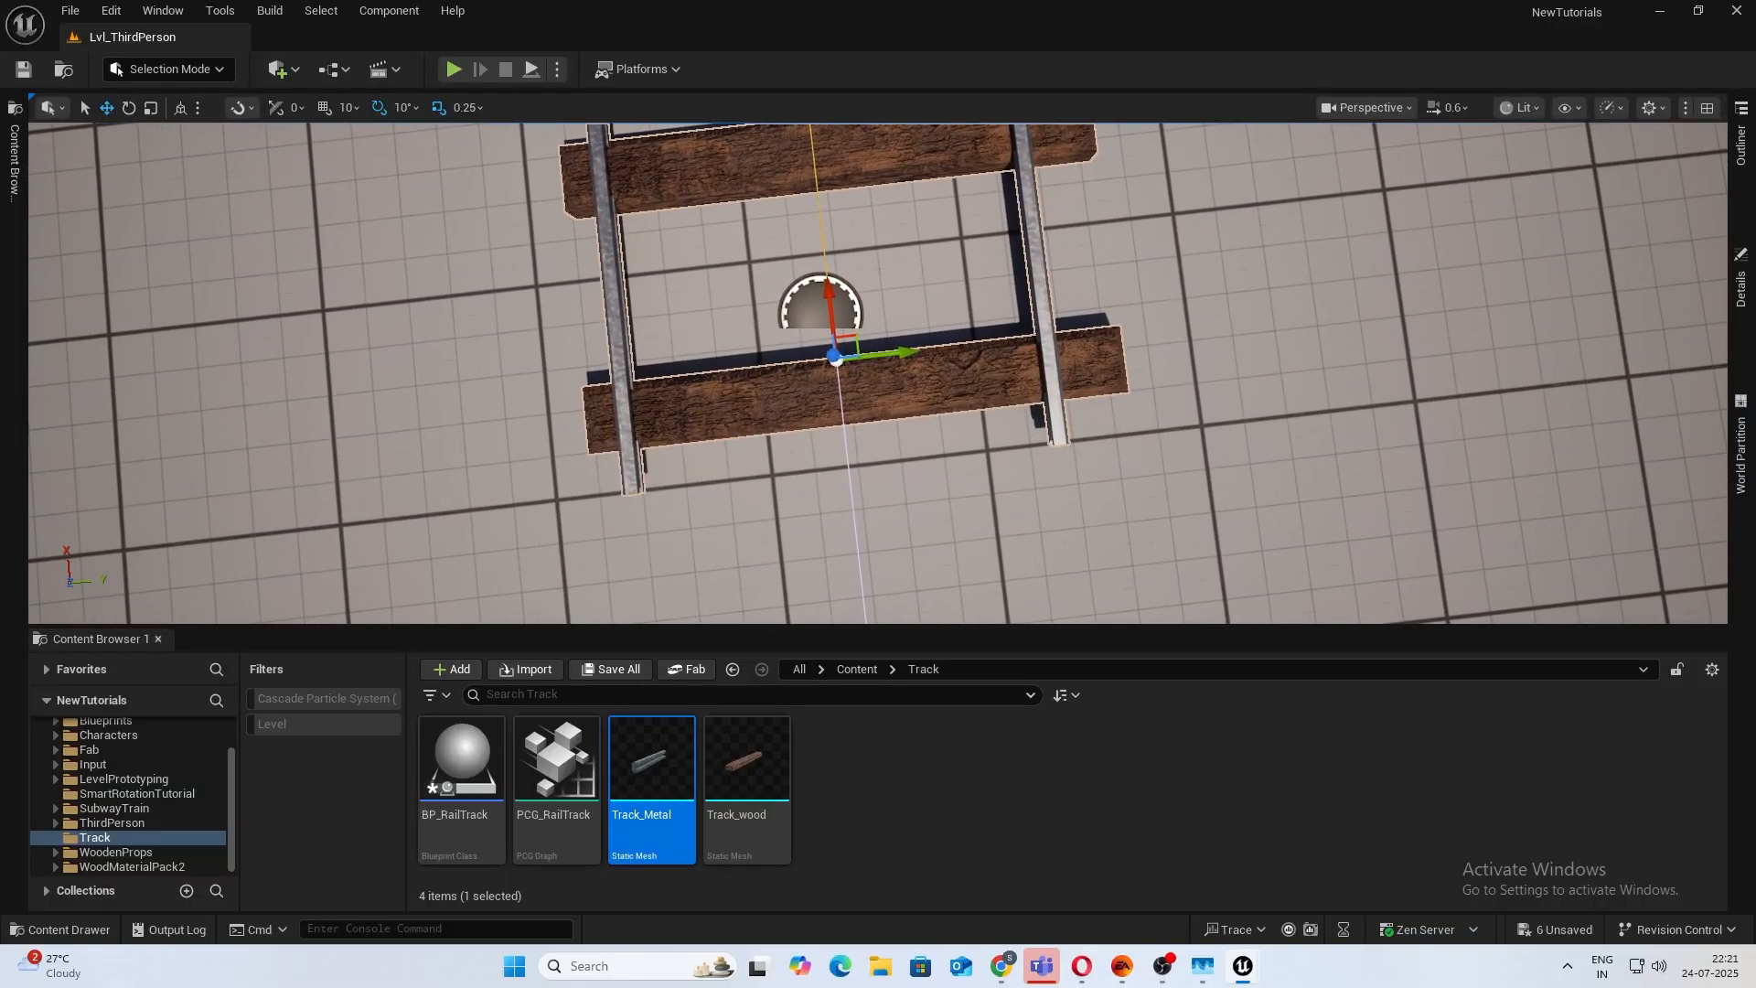
# Select the whole BP_RailTrack actor and test Railing Offset values of -50 and 0.
pyautogui.click(1738, 289)
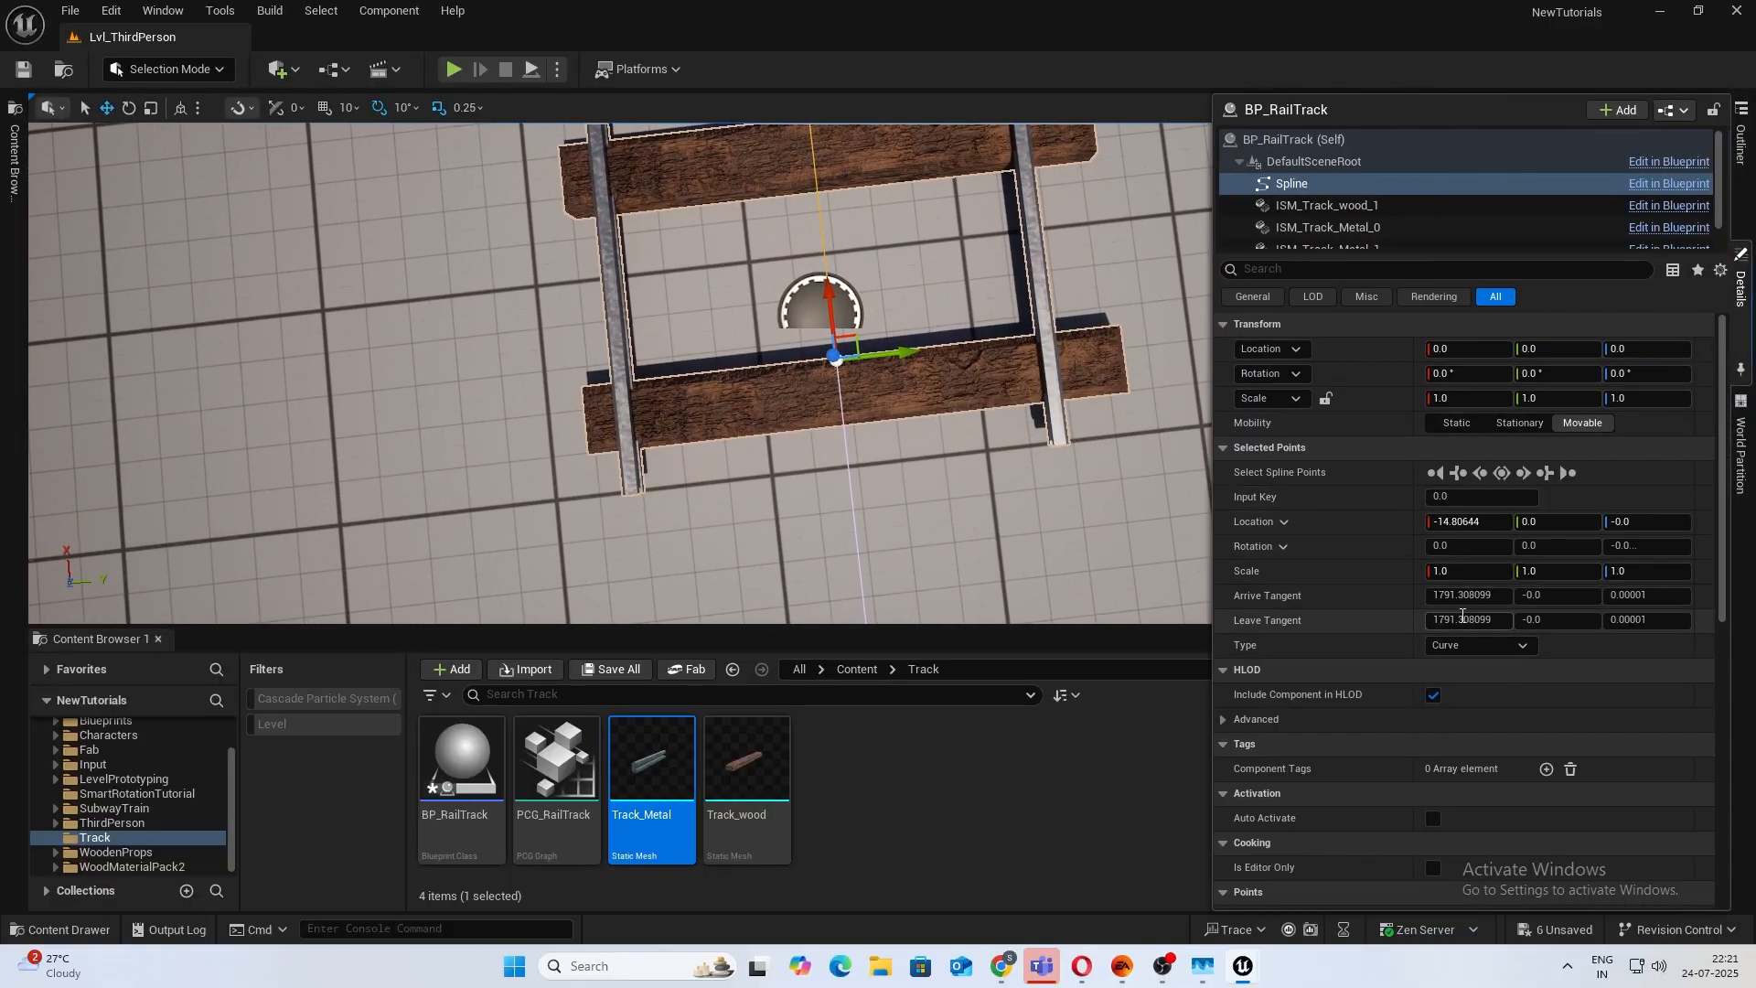
pyautogui.click(1293, 139)
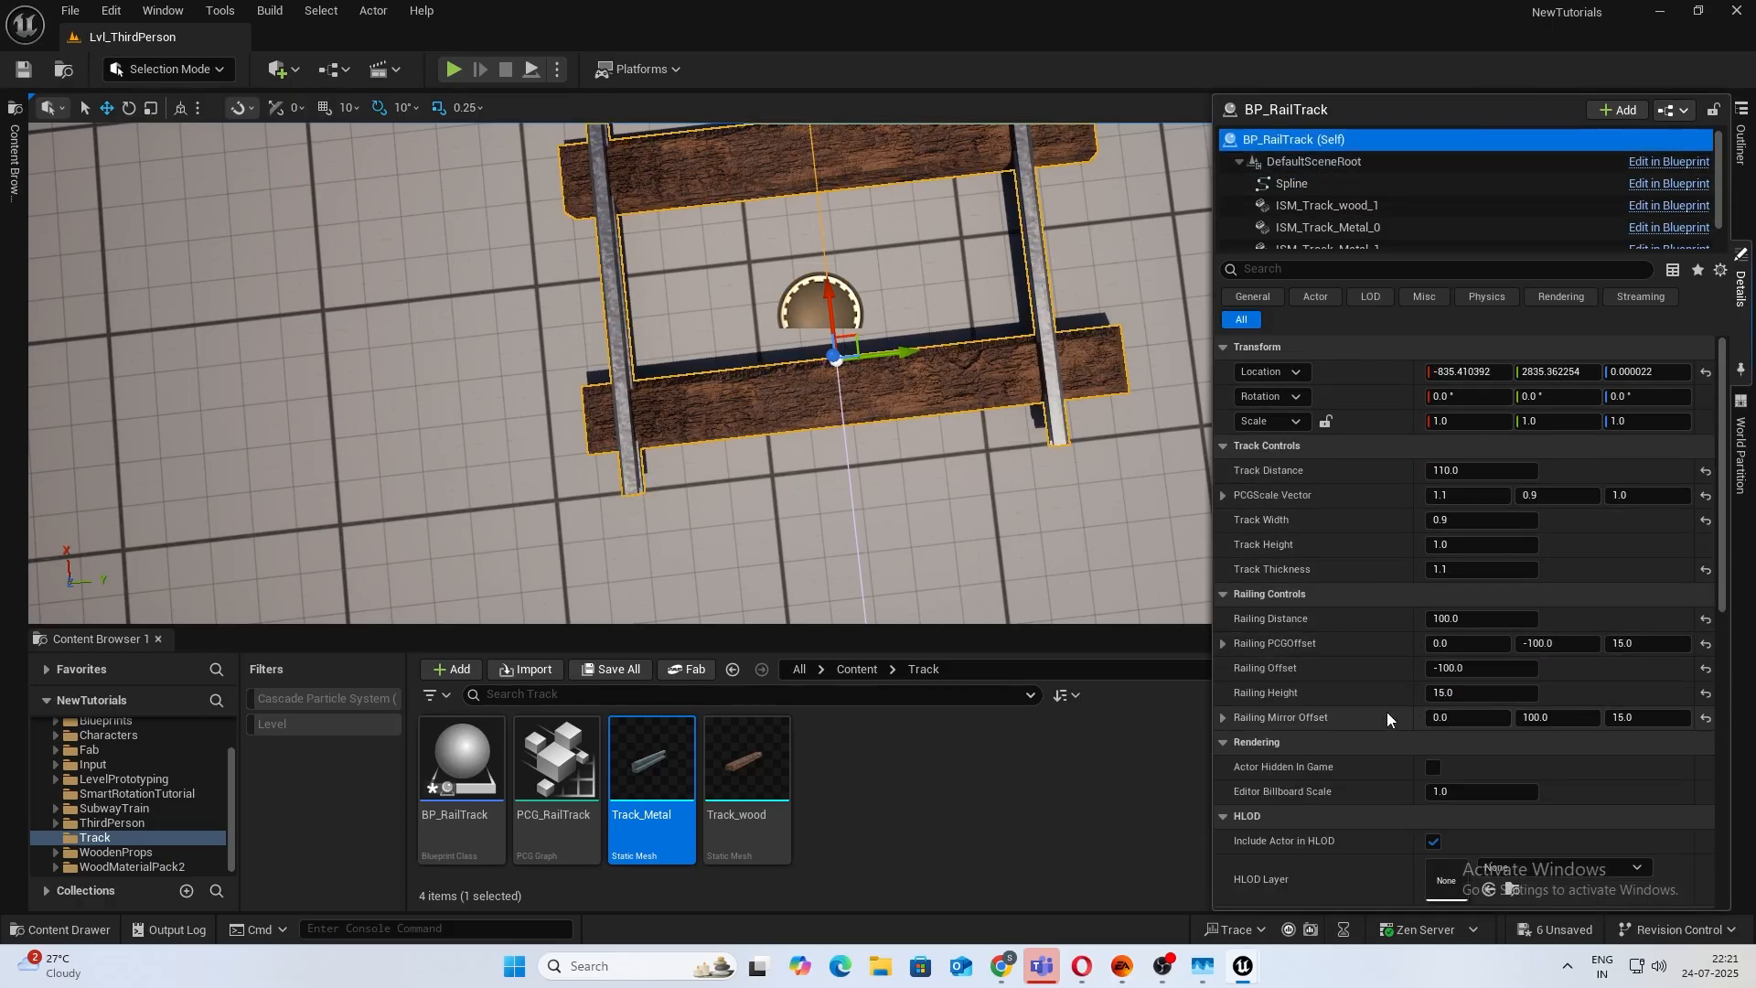
pyautogui.click(1482, 668)
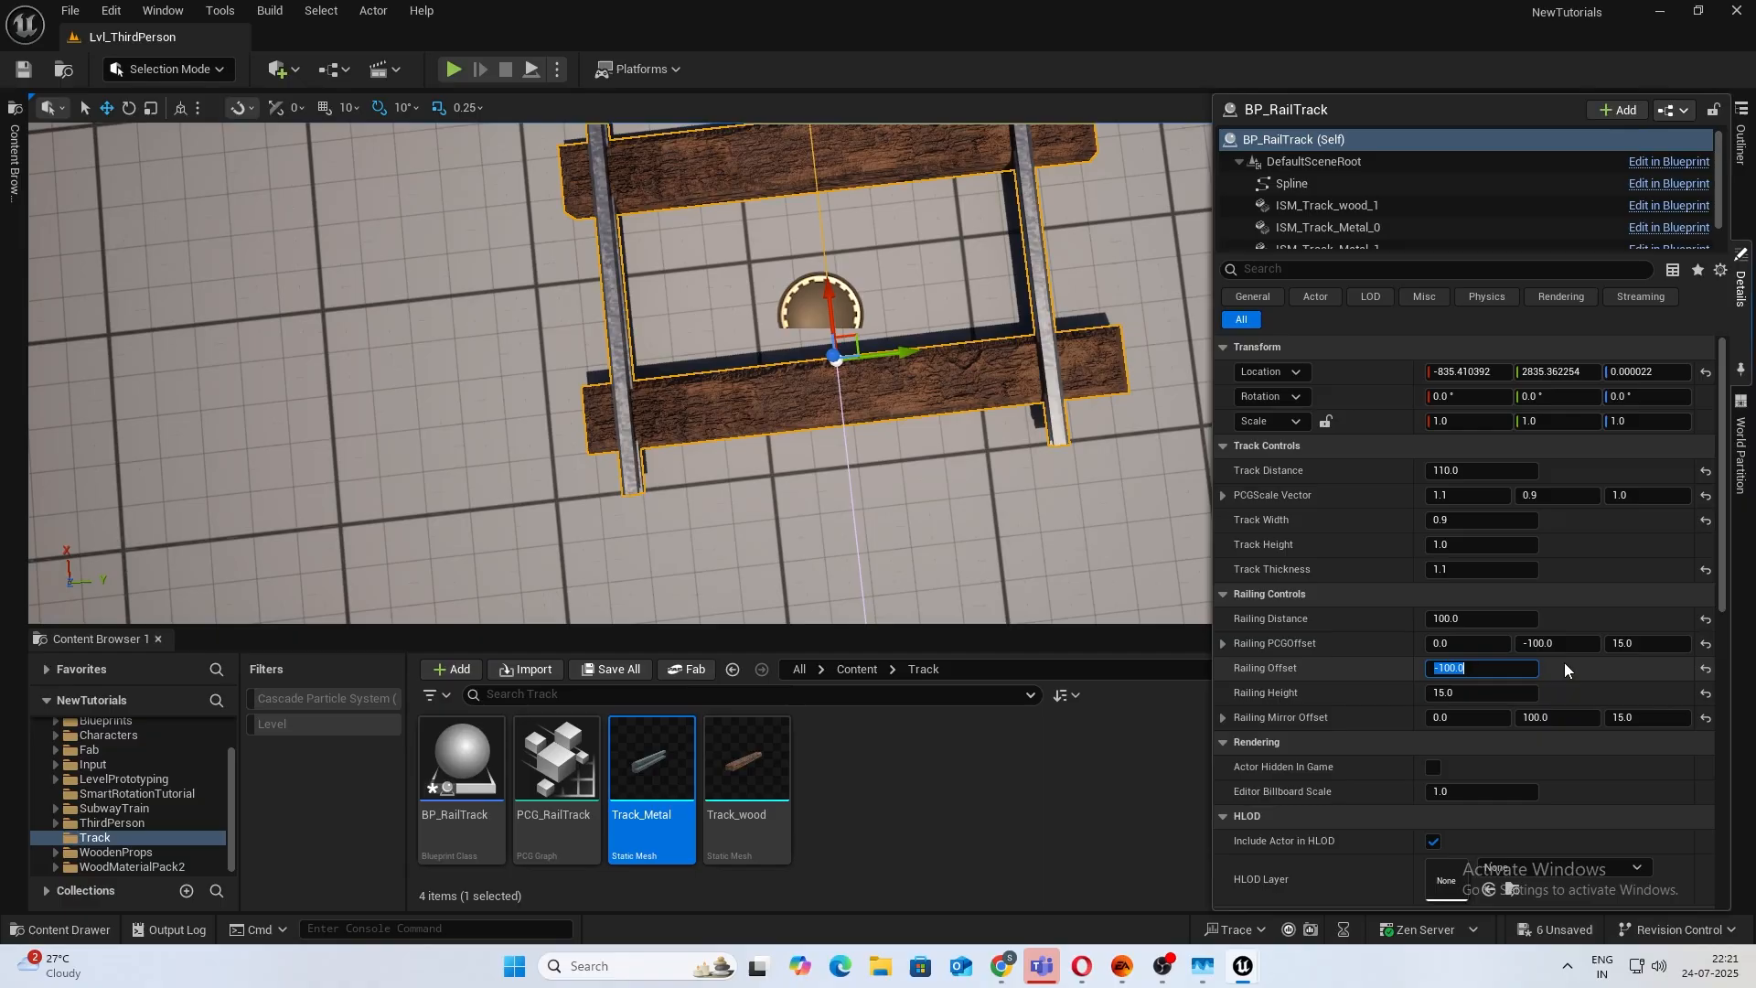
pyautogui.write('-50')
pyautogui.press('Return')
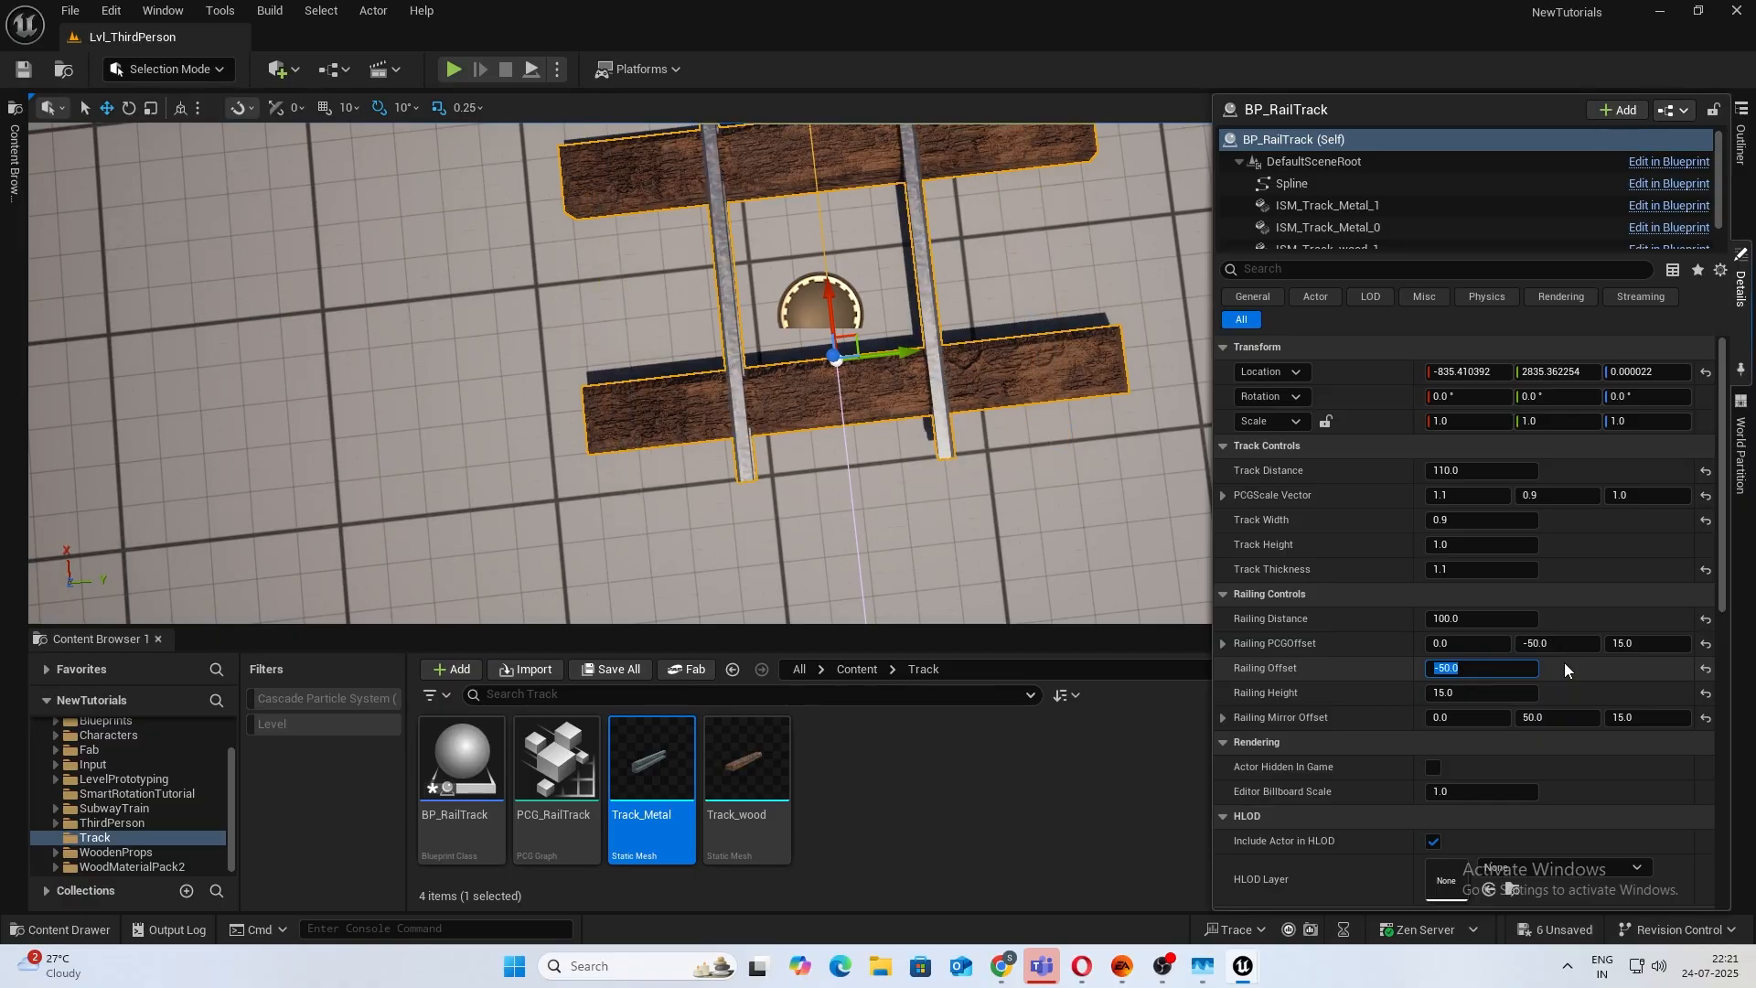
pyautogui.write('0')
pyautogui.press('Return')
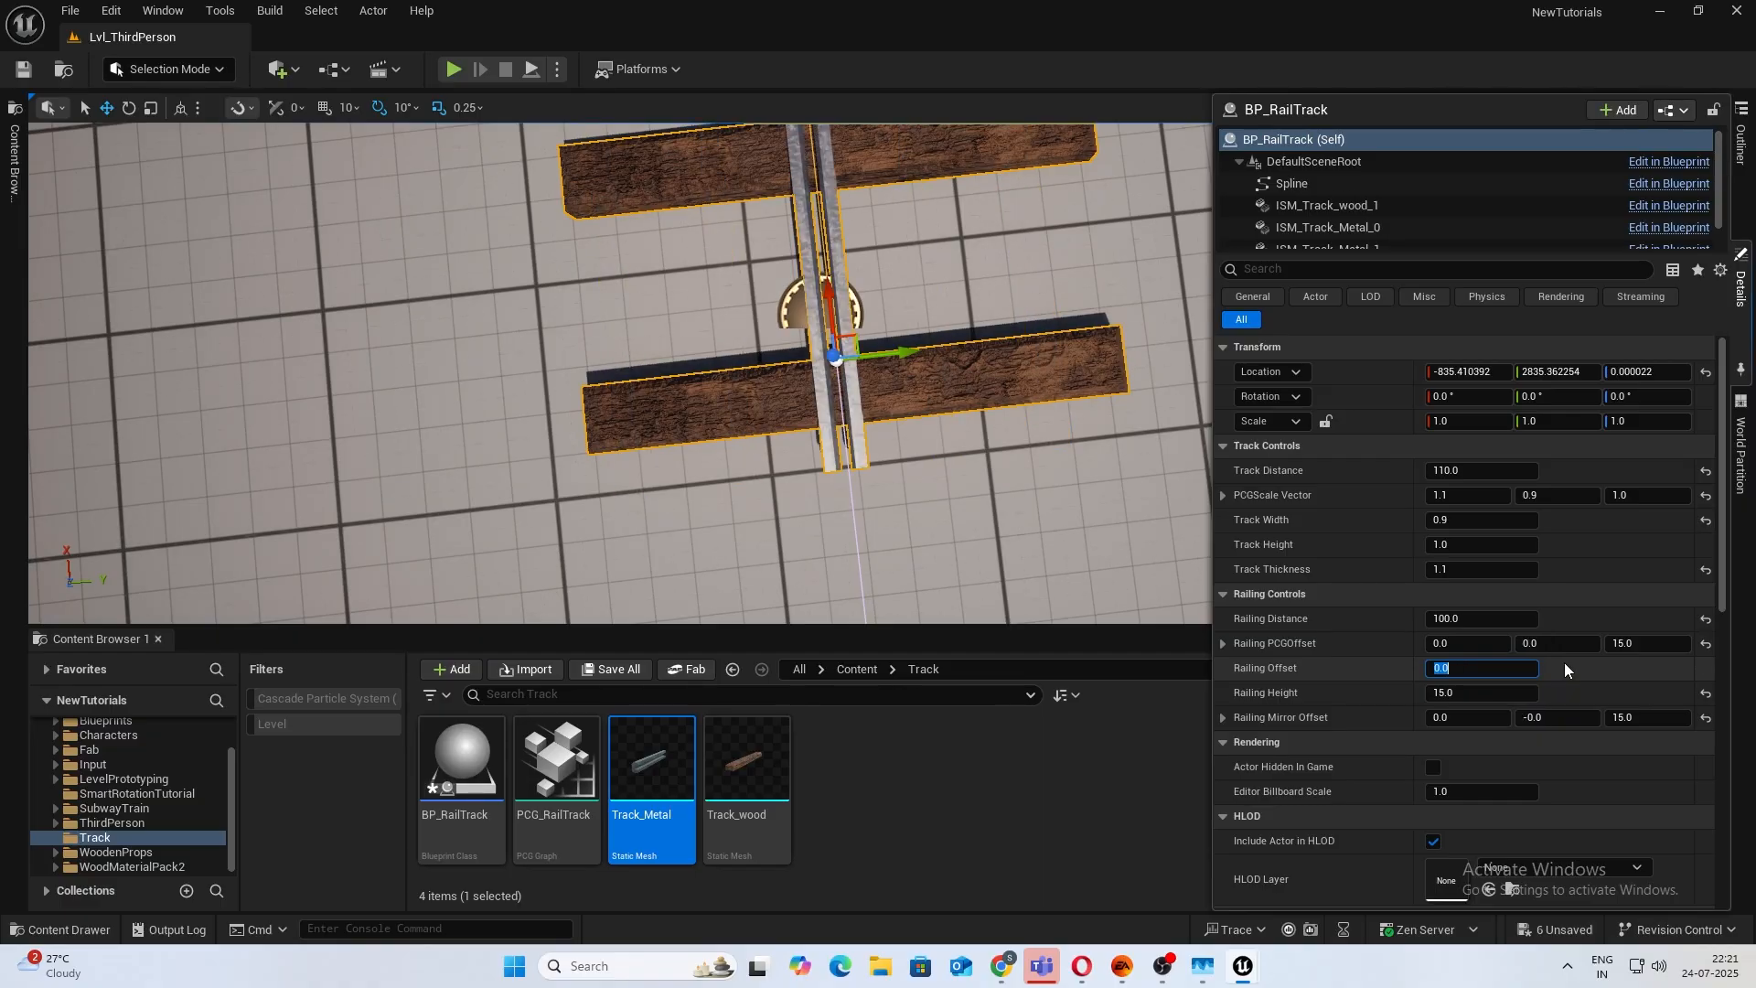
# Place a Track_Metal mesh on the floor beside the track and inspect where its pivot sits.
pyautogui.moveTo(1024, 403)
pyautogui.mouseDown(button='right')
pyautogui.moveTo(979, 389)
pyautogui.moveTo(1017, 405)
pyautogui.mouseUp(button='right')
pyautogui.press('w')
pyautogui.press('w')
pyautogui.press('s')
pyautogui.press('s')
pyautogui.moveTo(660, 770); pyautogui.dragTo(1488, 260)
pyautogui.press('d')
pyautogui.moveTo(1458, 361); pyautogui.dragTo(1301, 235, button='right')
pyautogui.scroll(-1, 1458, 361)
pyautogui.press('w')
pyautogui.scroll(-1, 1301, 235)
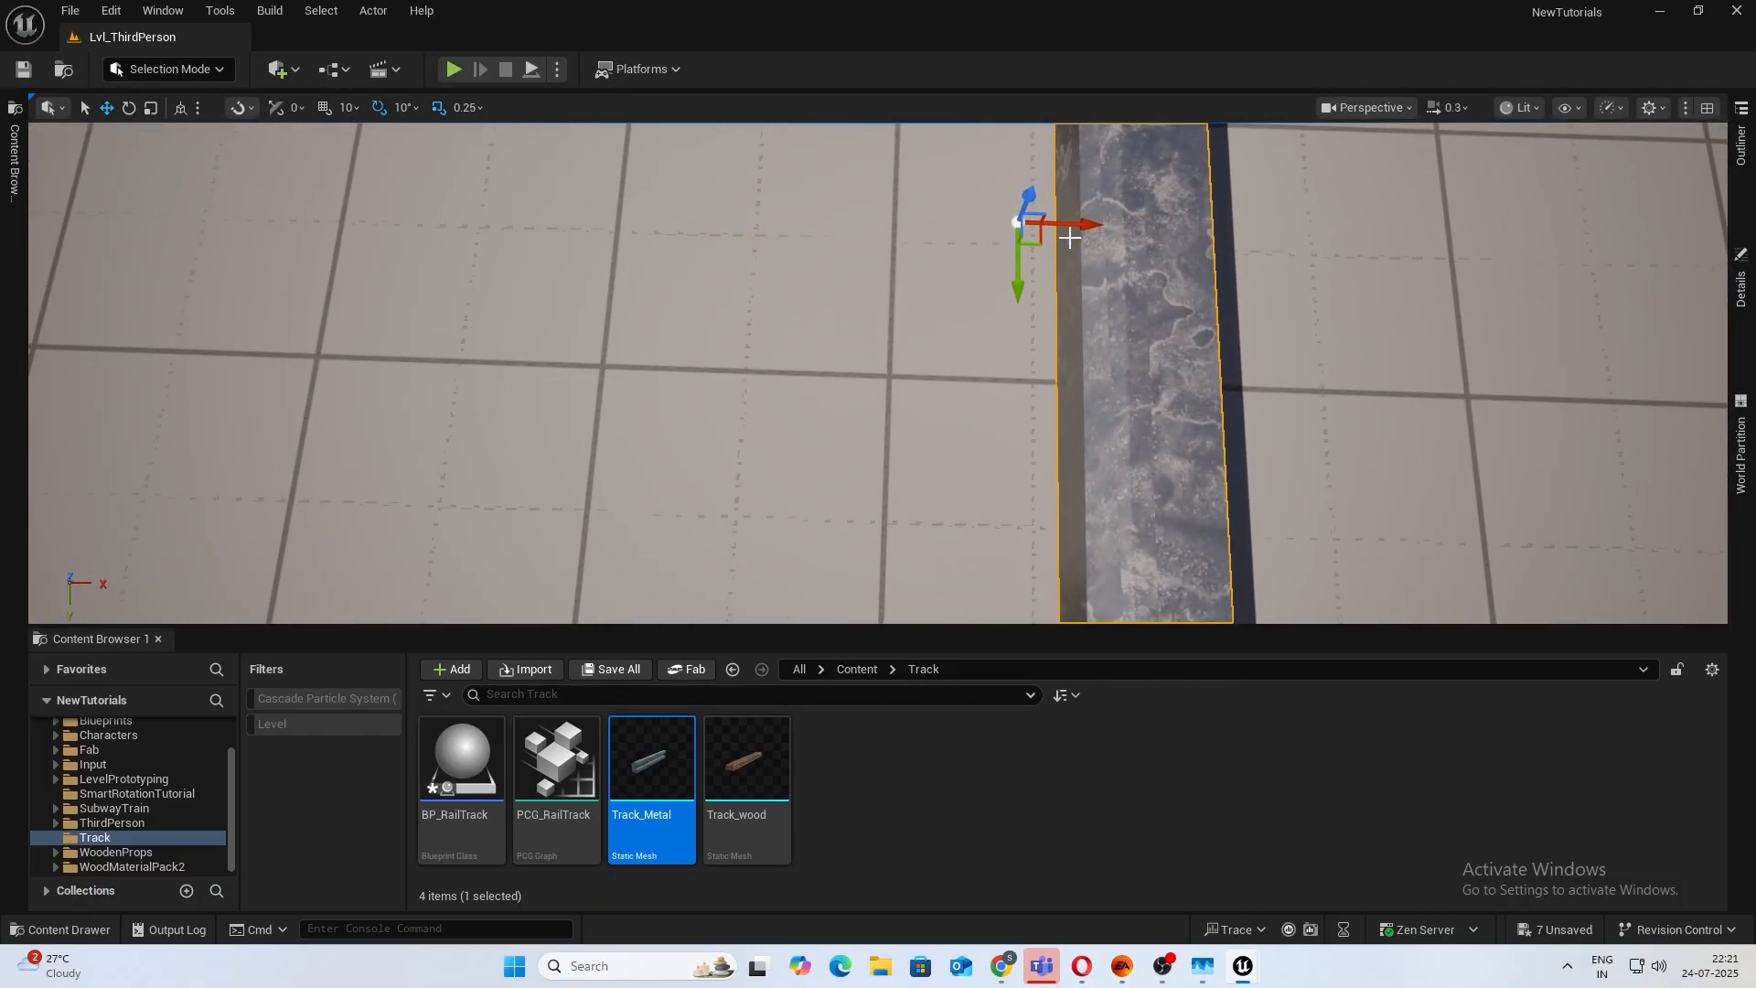
pyautogui.rightClick(1025, 228)
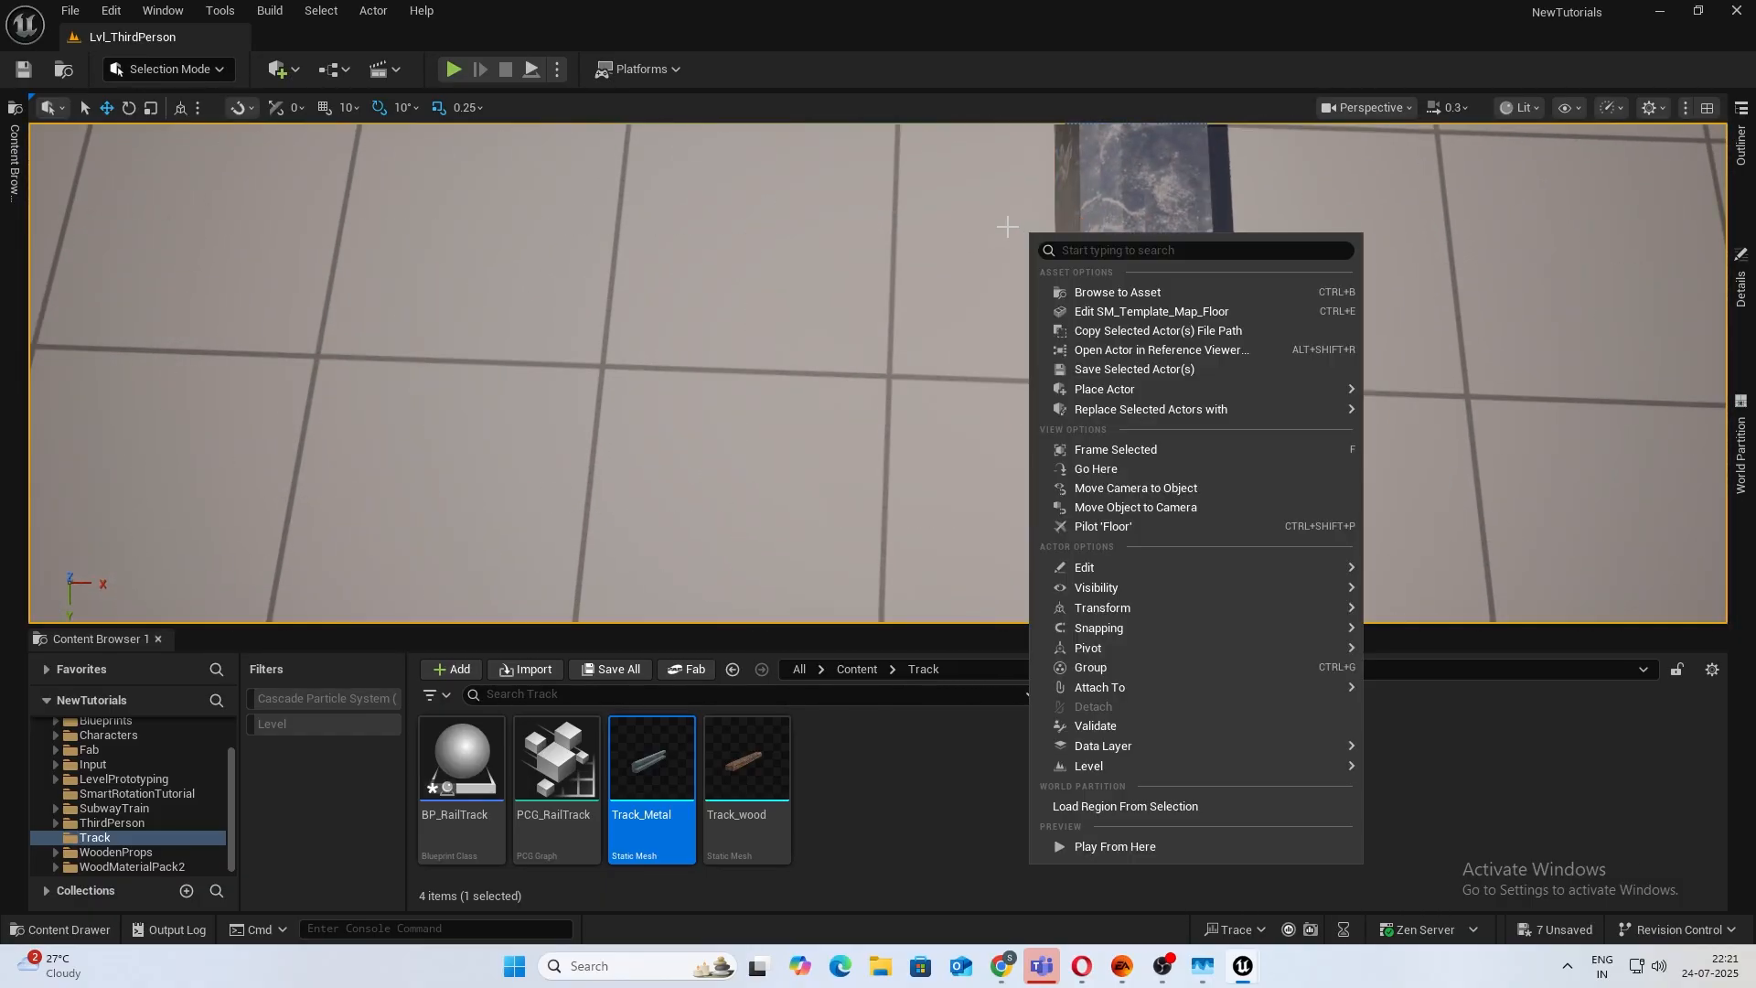
pyautogui.press('Escape')
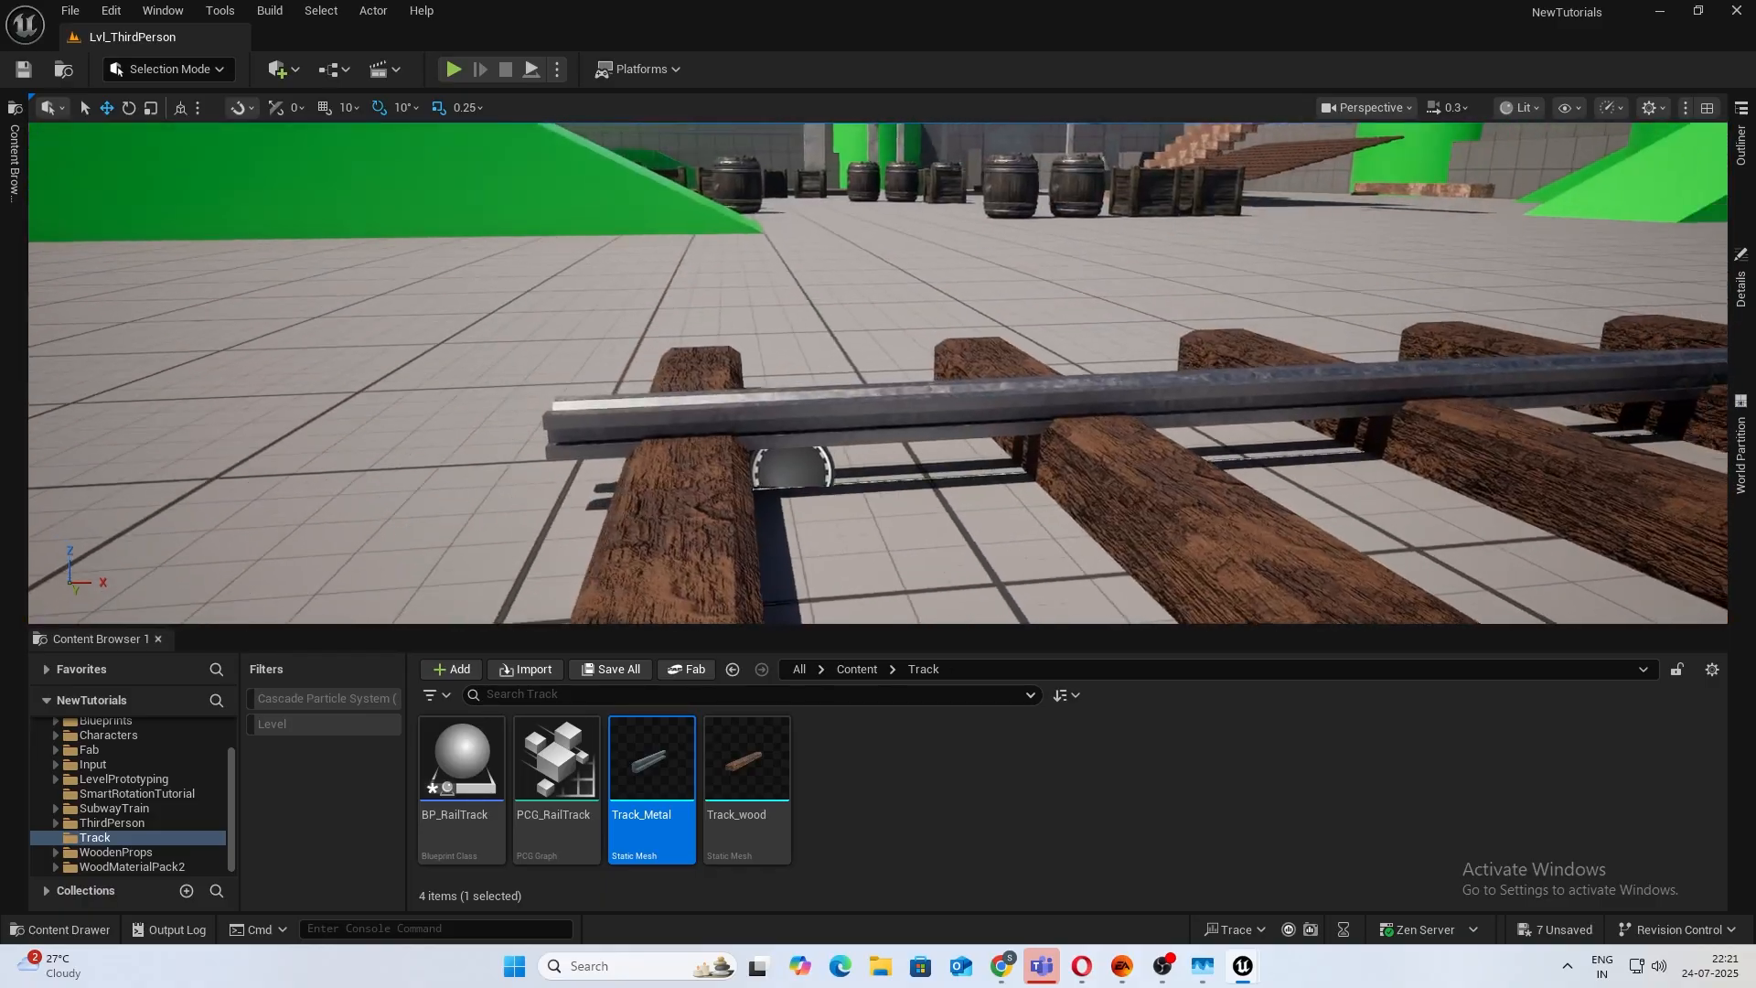
# Reselect the rail track and set its Railing Offset to -60, followed by a slightly larger negative value.
pyautogui.moveTo(970, 266); pyautogui.dragTo(1308, 370, button='right')
pyautogui.press('a')
pyautogui.click(960, 265)
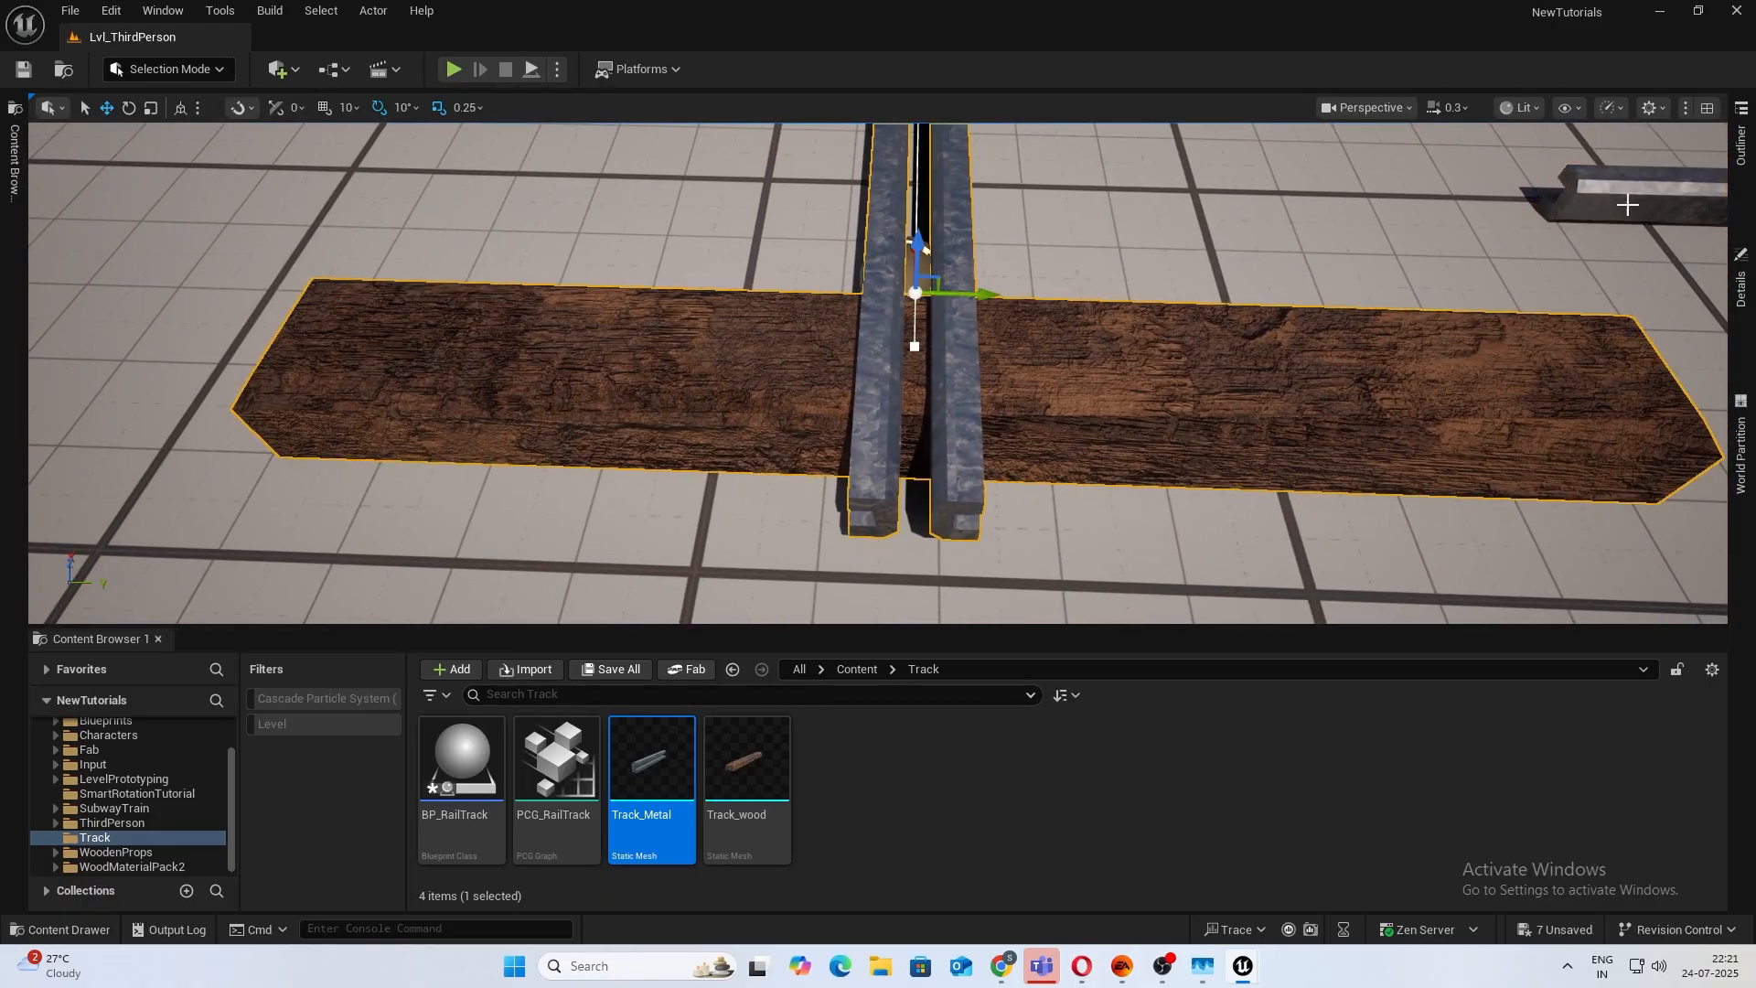
pyautogui.click(1740, 286)
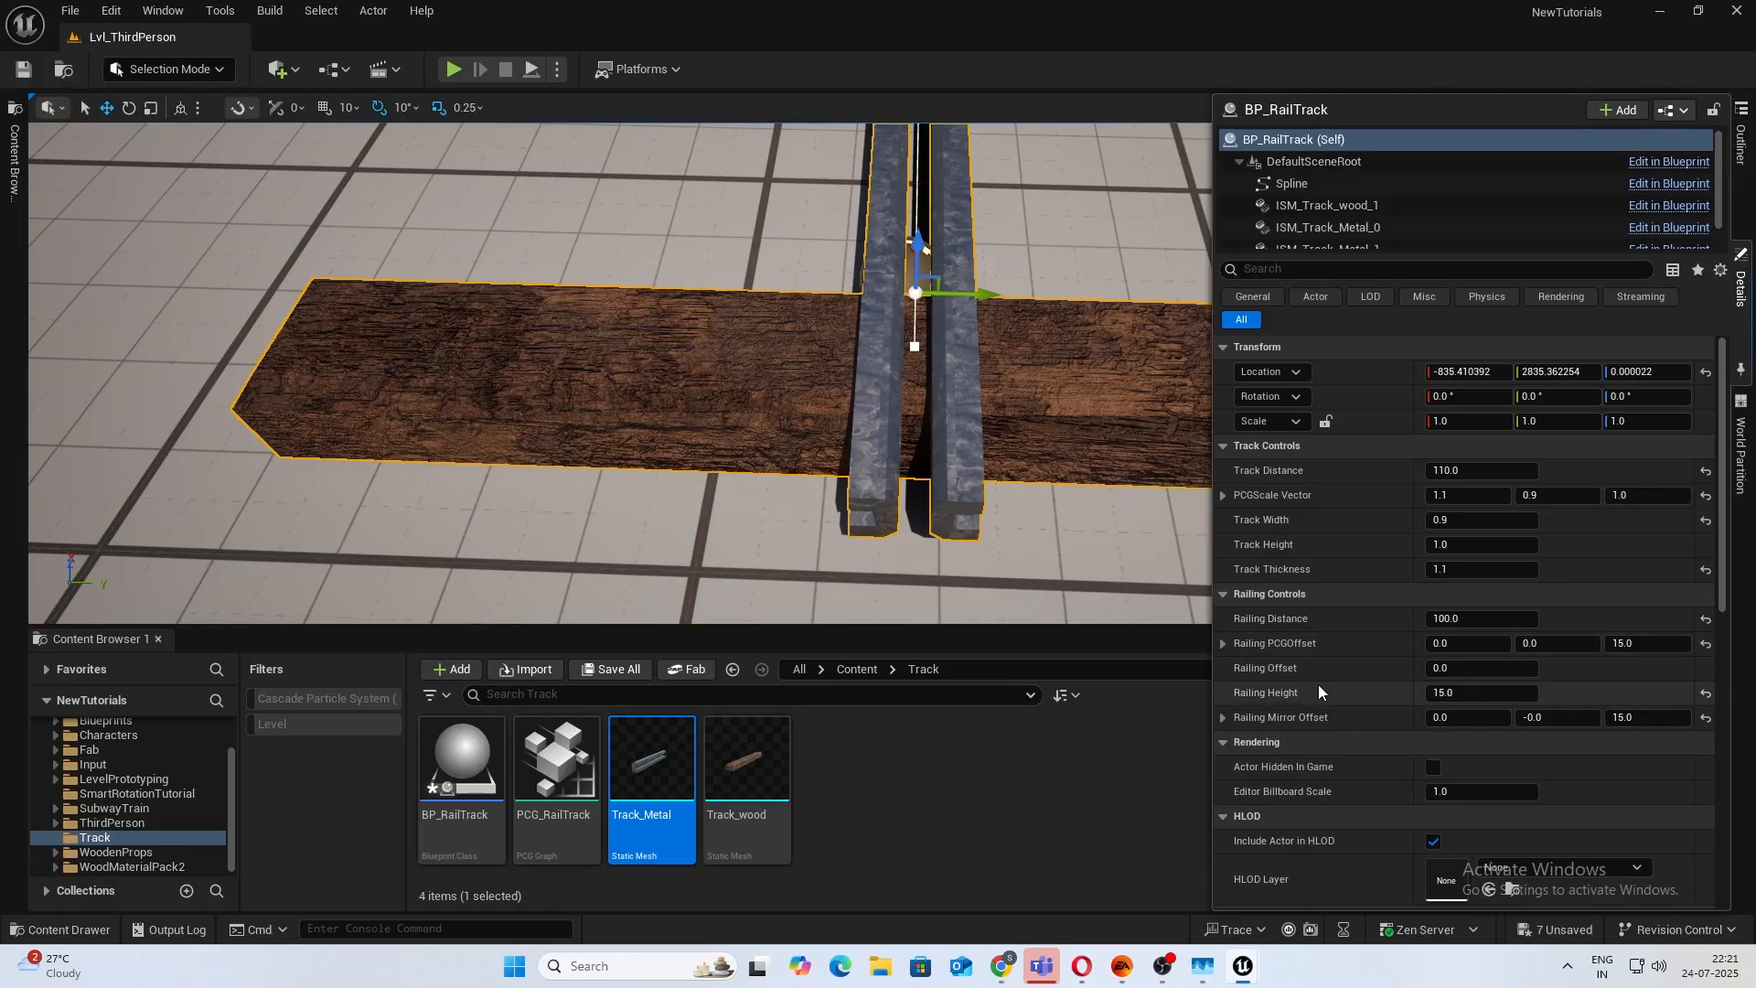
pyautogui.click(1458, 671)
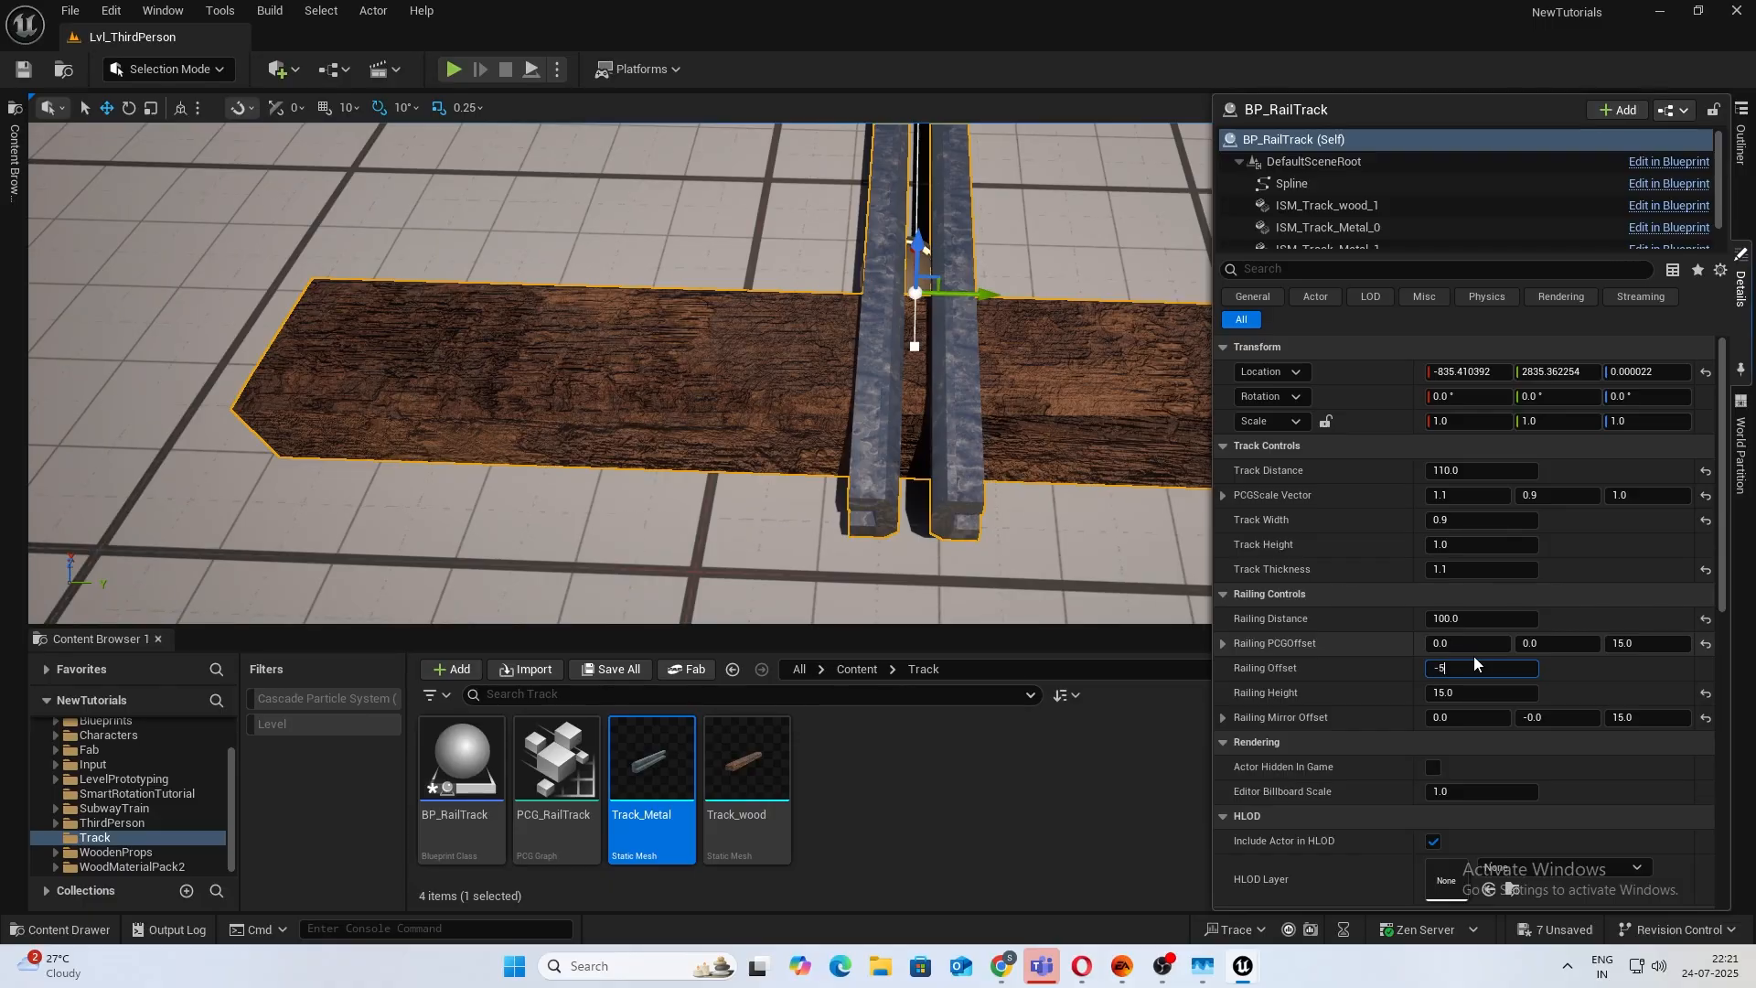
pyautogui.write('-5')
pyautogui.press('BackSpace')
pyautogui.write('60')
pyautogui.press('Return')
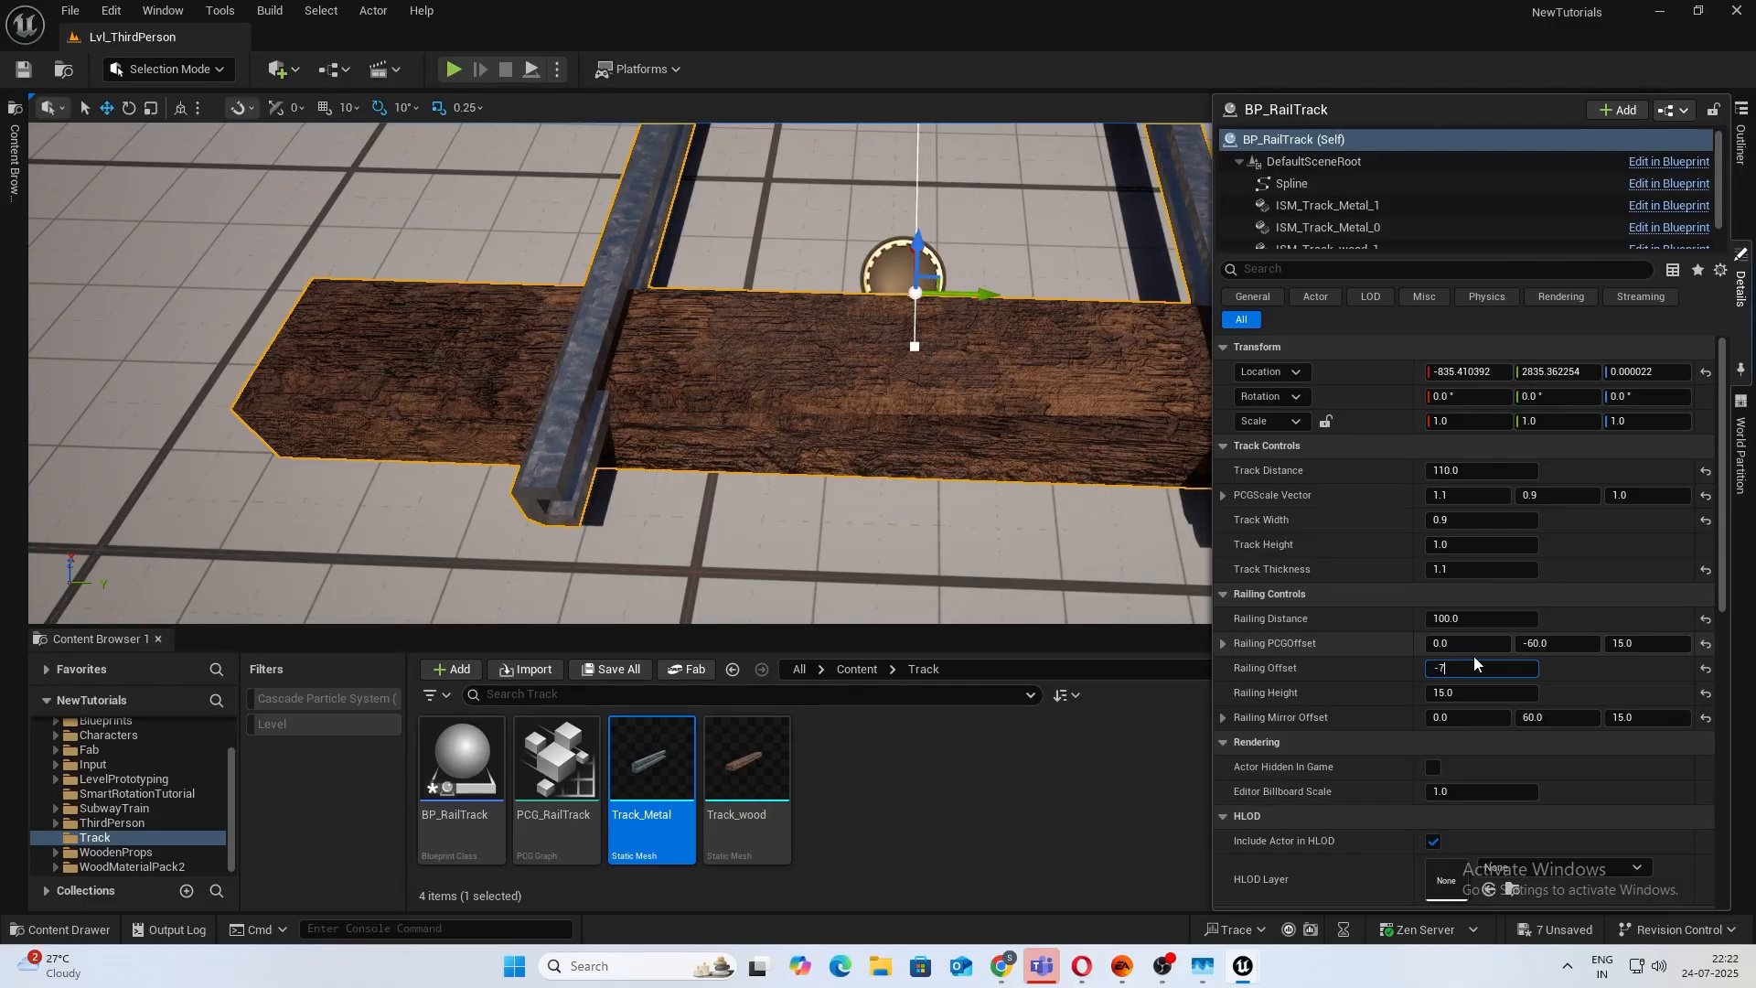
pyautogui.press('Return')
# Extend the track spline with a new point at its far end and pull it sideways to bend the track.
pyautogui.moveTo(729, 373); pyautogui.dragTo(215, 366, button='right')
pyautogui.press('w')
pyautogui.scroll(3, 746, 235)
pyautogui.press('s')
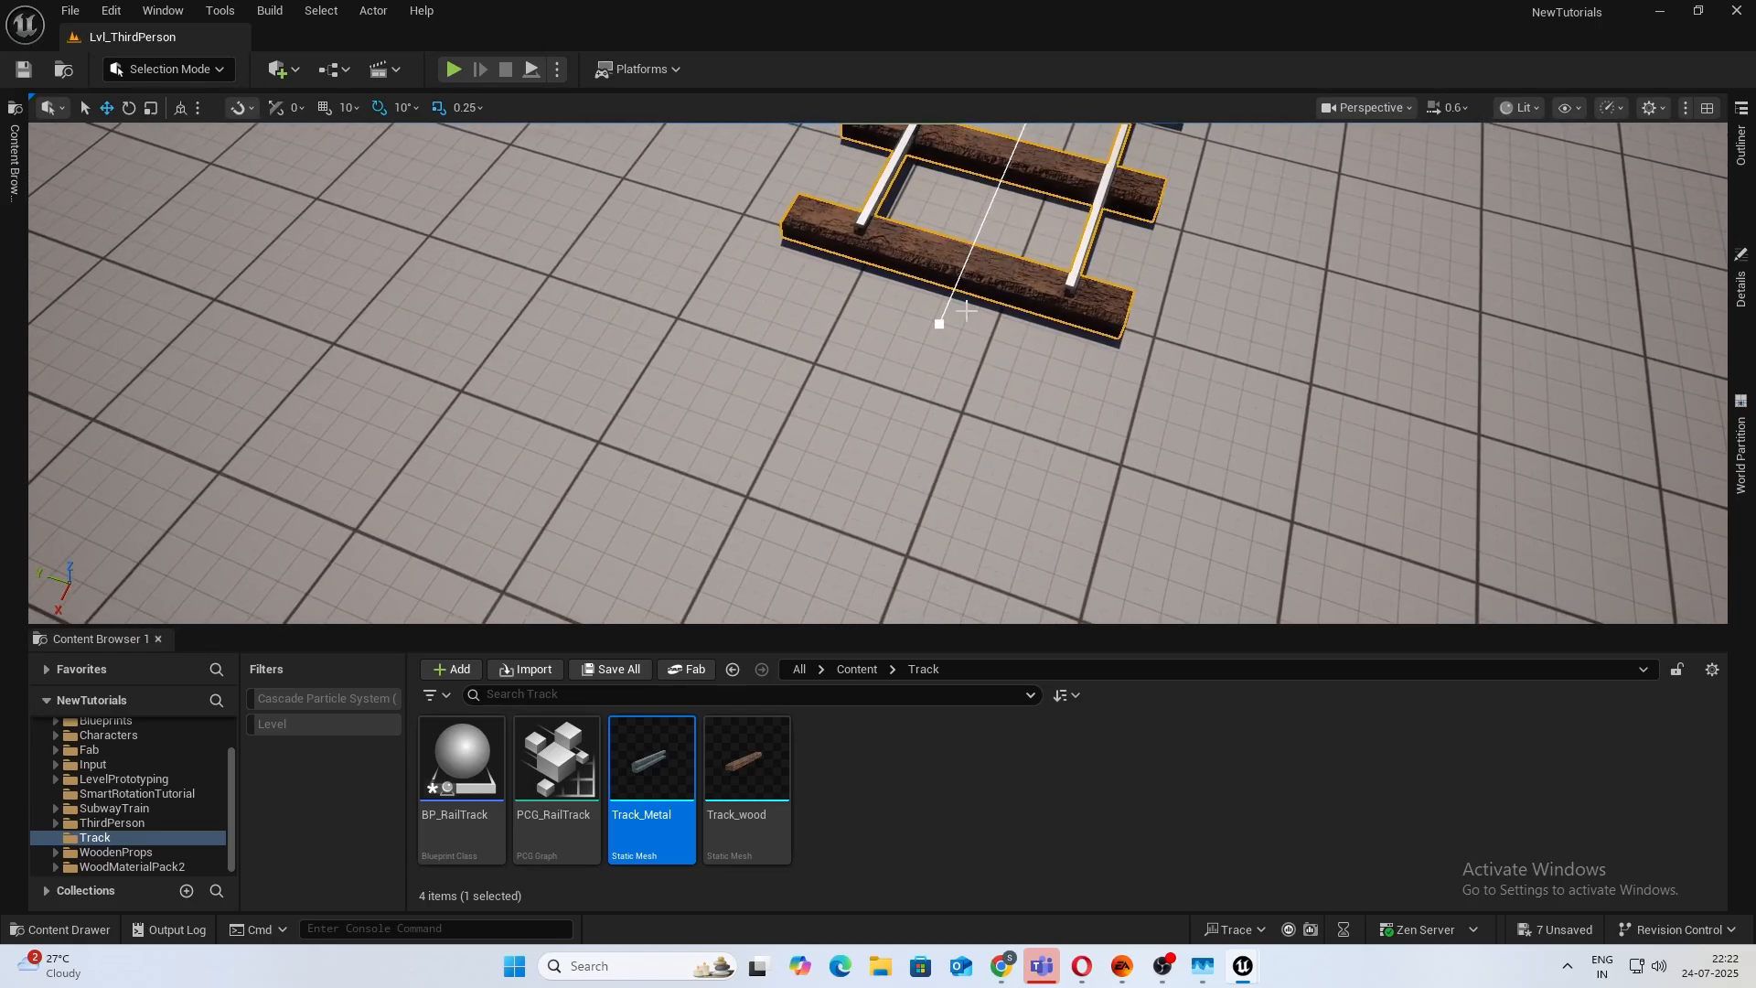
pyautogui.press('s')
pyautogui.moveTo(948, 370); pyautogui.dragTo(1031, 315, button='right')
pyautogui.press('a')
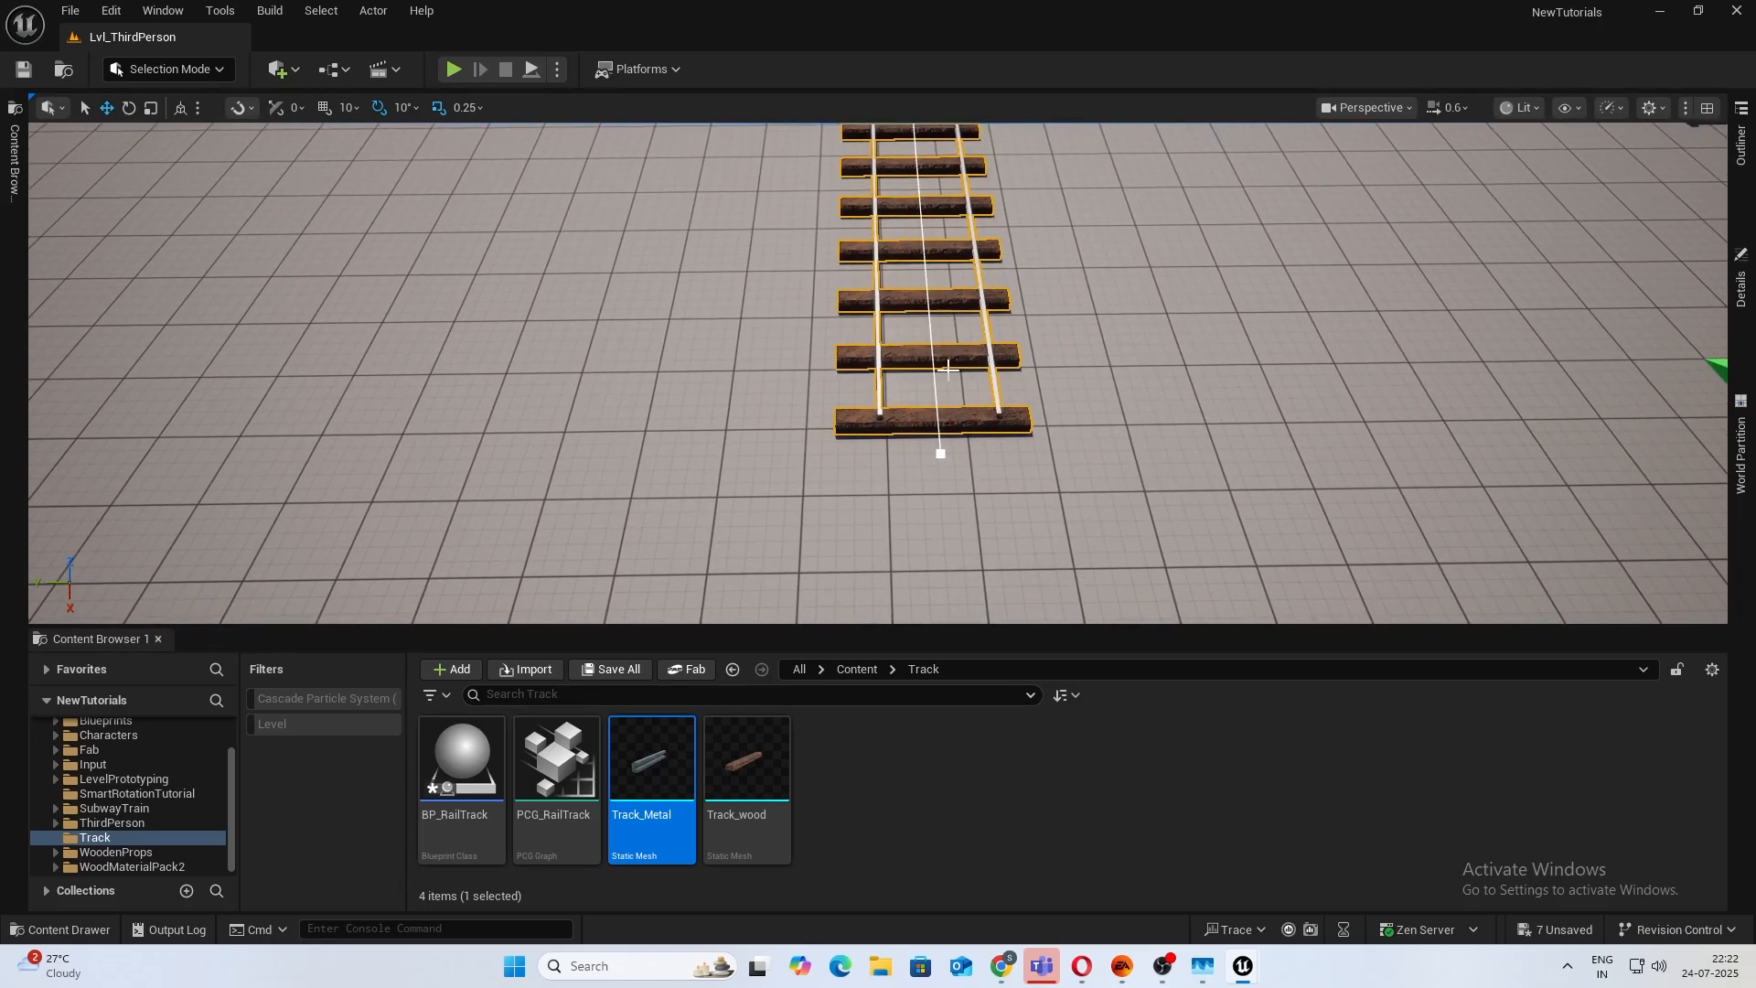
pyautogui.click(940, 461)
pyautogui.press('a')
pyautogui.moveTo(889, 503); pyautogui.dragTo(1075, 523, button='right')
pyautogui.moveTo(1035, 555); pyautogui.dragTo(1039, 557)
pyautogui.press('a')
pyautogui.moveTo(1040, 557); pyautogui.dragTo(1136, 578, button='right')
pyautogui.moveTo(865, 620); pyautogui.dragTo(866, 621)
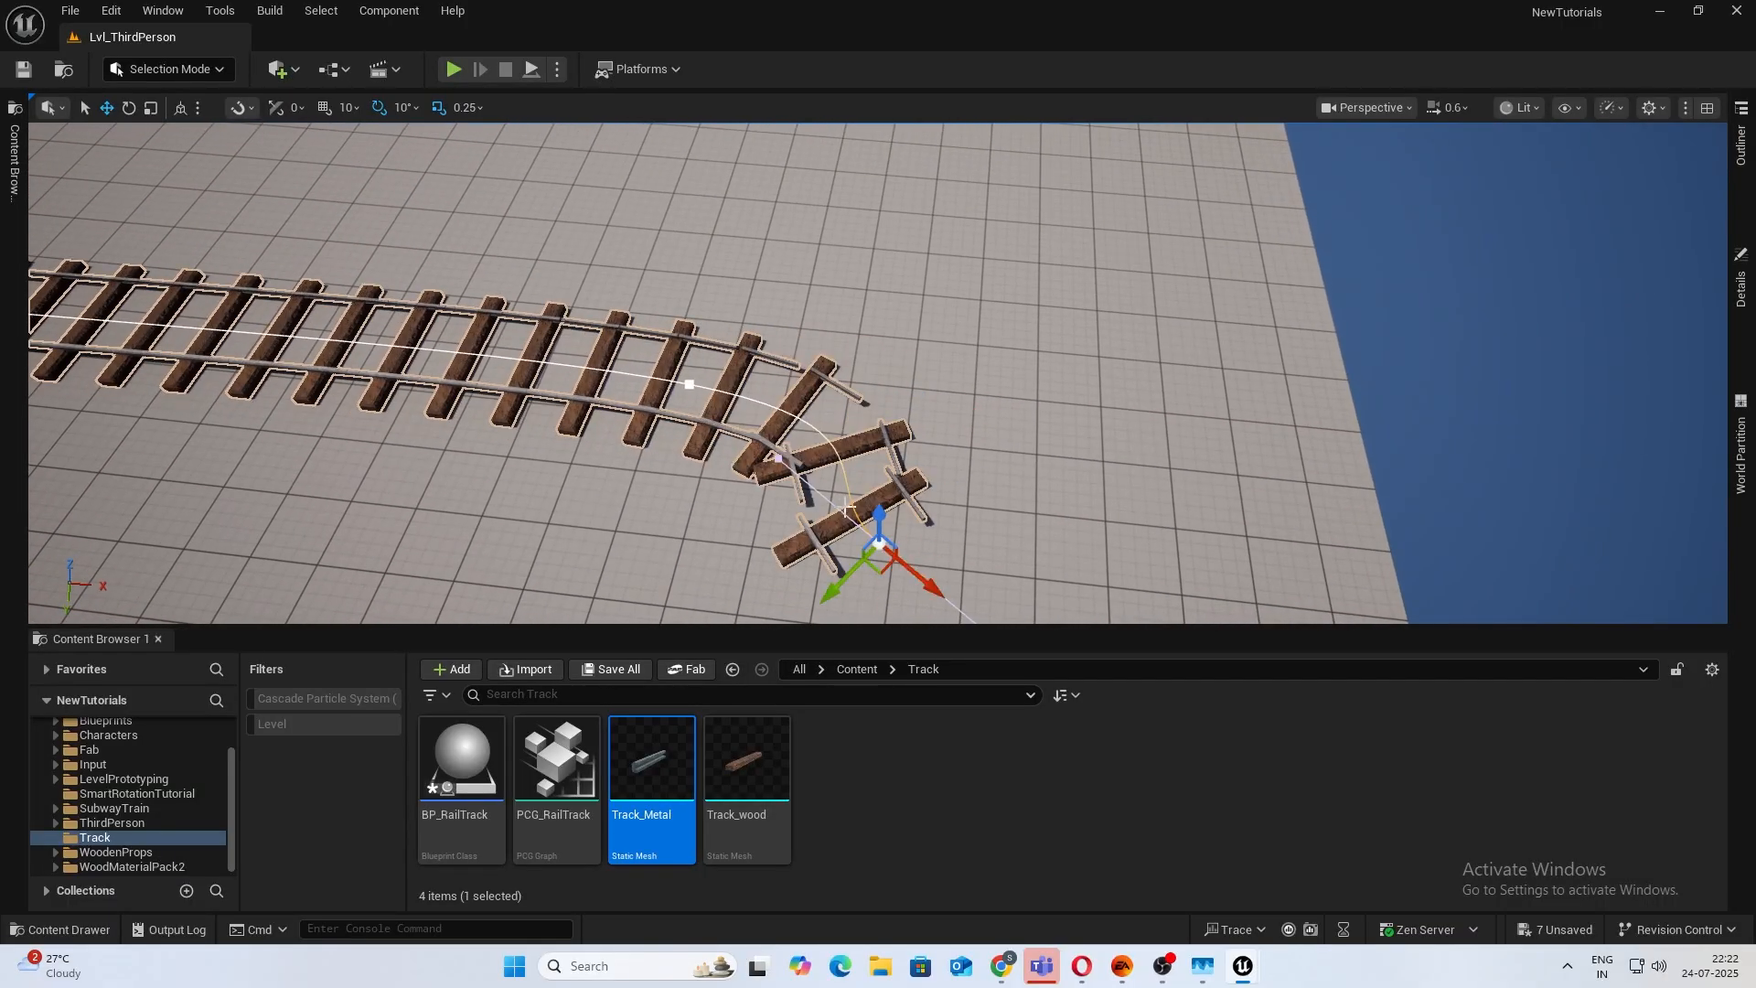
pyautogui.moveTo(974, 600); pyautogui.dragTo(1002, 624)
# Reposition the tangent handle of the spline's new end point to smooth the curve of sleepers and rails.
pyautogui.press('a')
pyautogui.moveTo(985, 547); pyautogui.dragTo(1235, 567, button='right')
pyautogui.press('w')
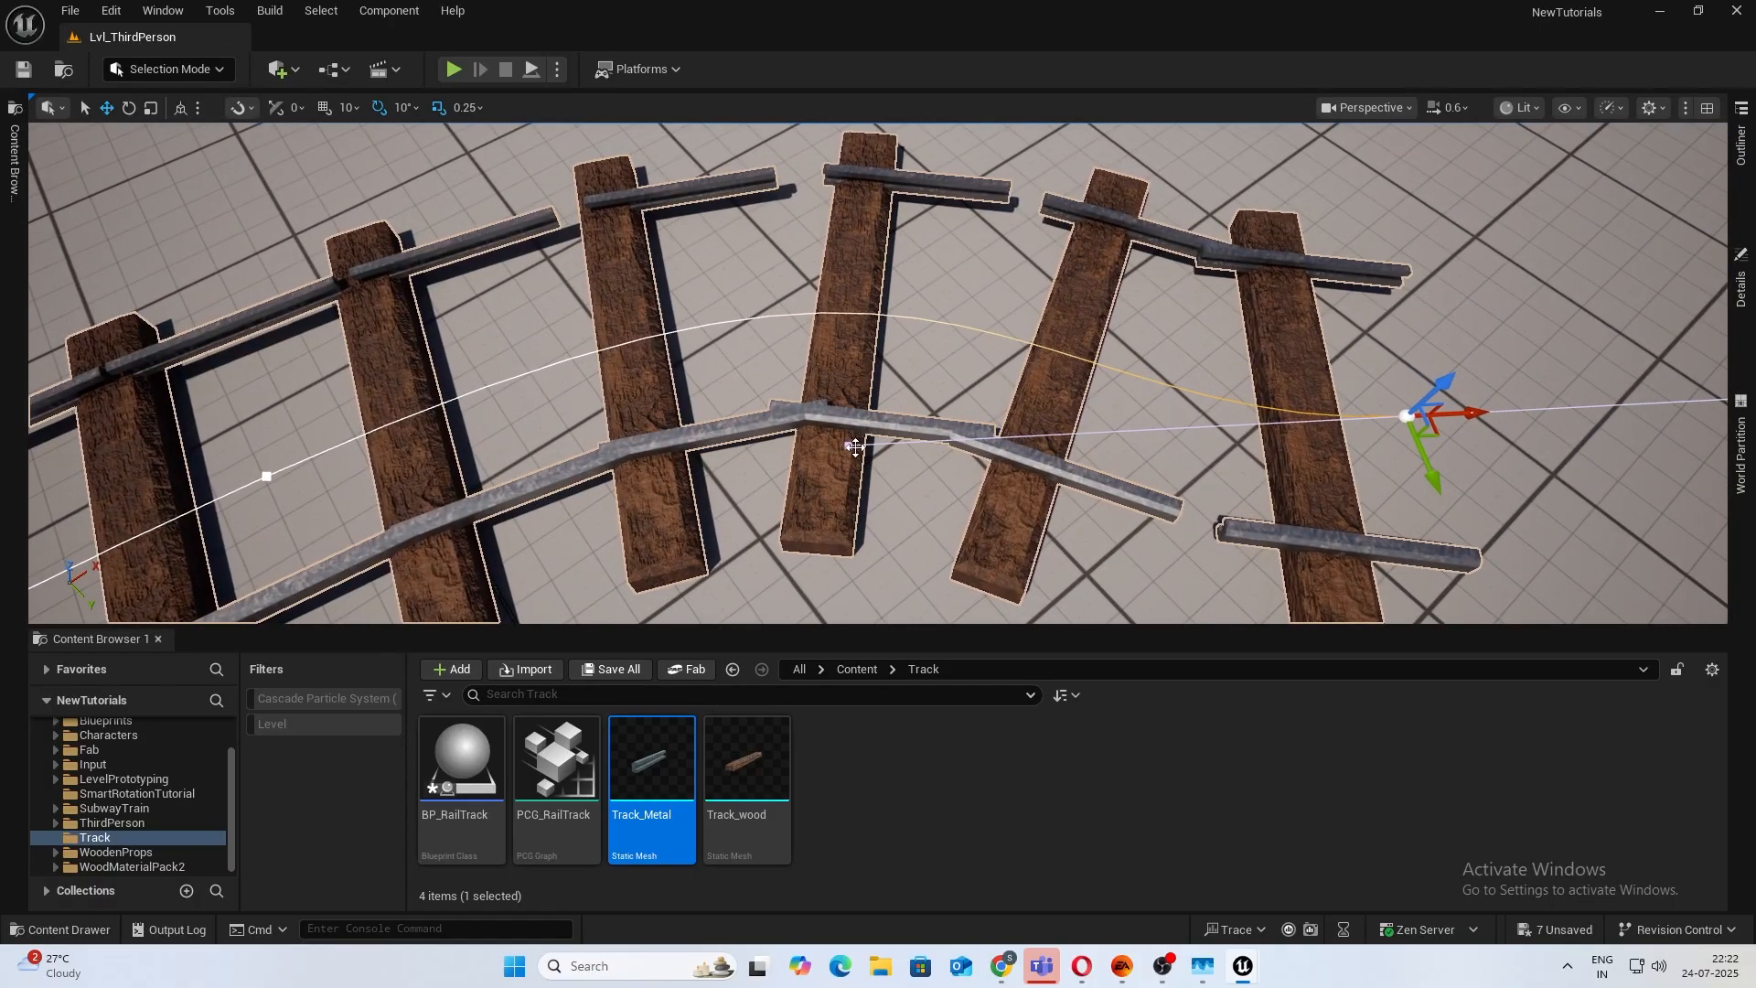
pyautogui.click(850, 448)
pyautogui.moveTo(863, 517); pyautogui.dragTo(846, 306)
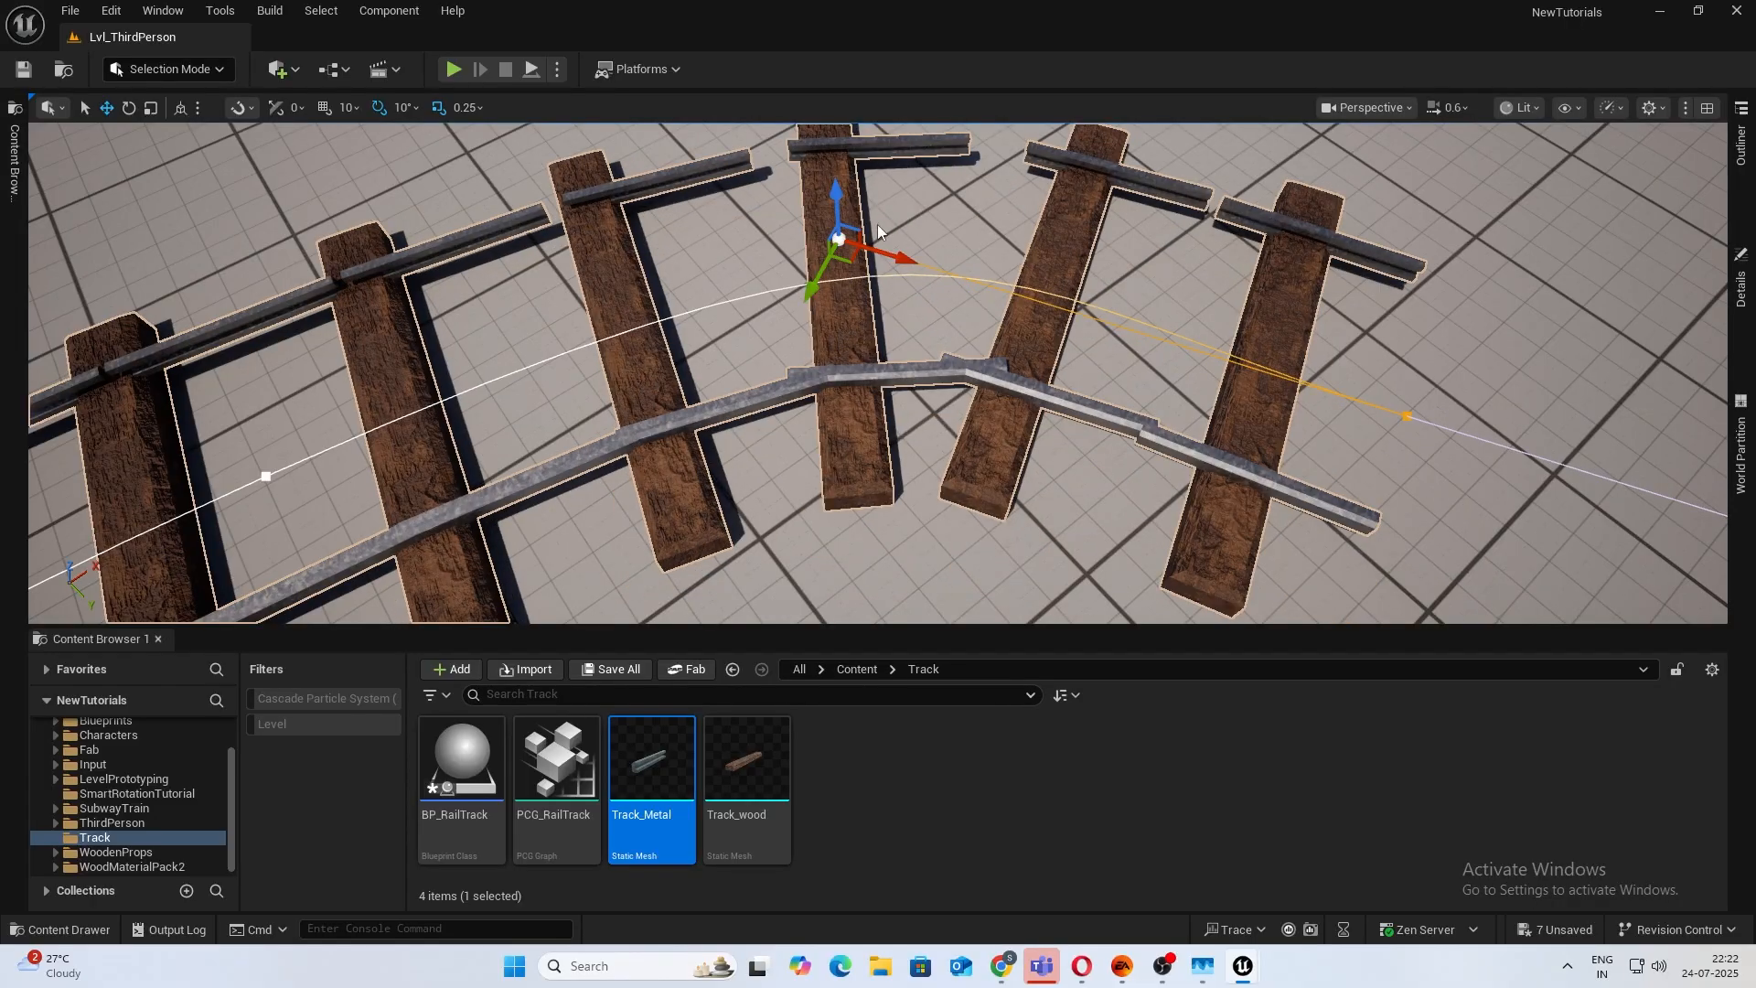
pyautogui.moveTo(905, 257); pyautogui.dragTo(993, 279)
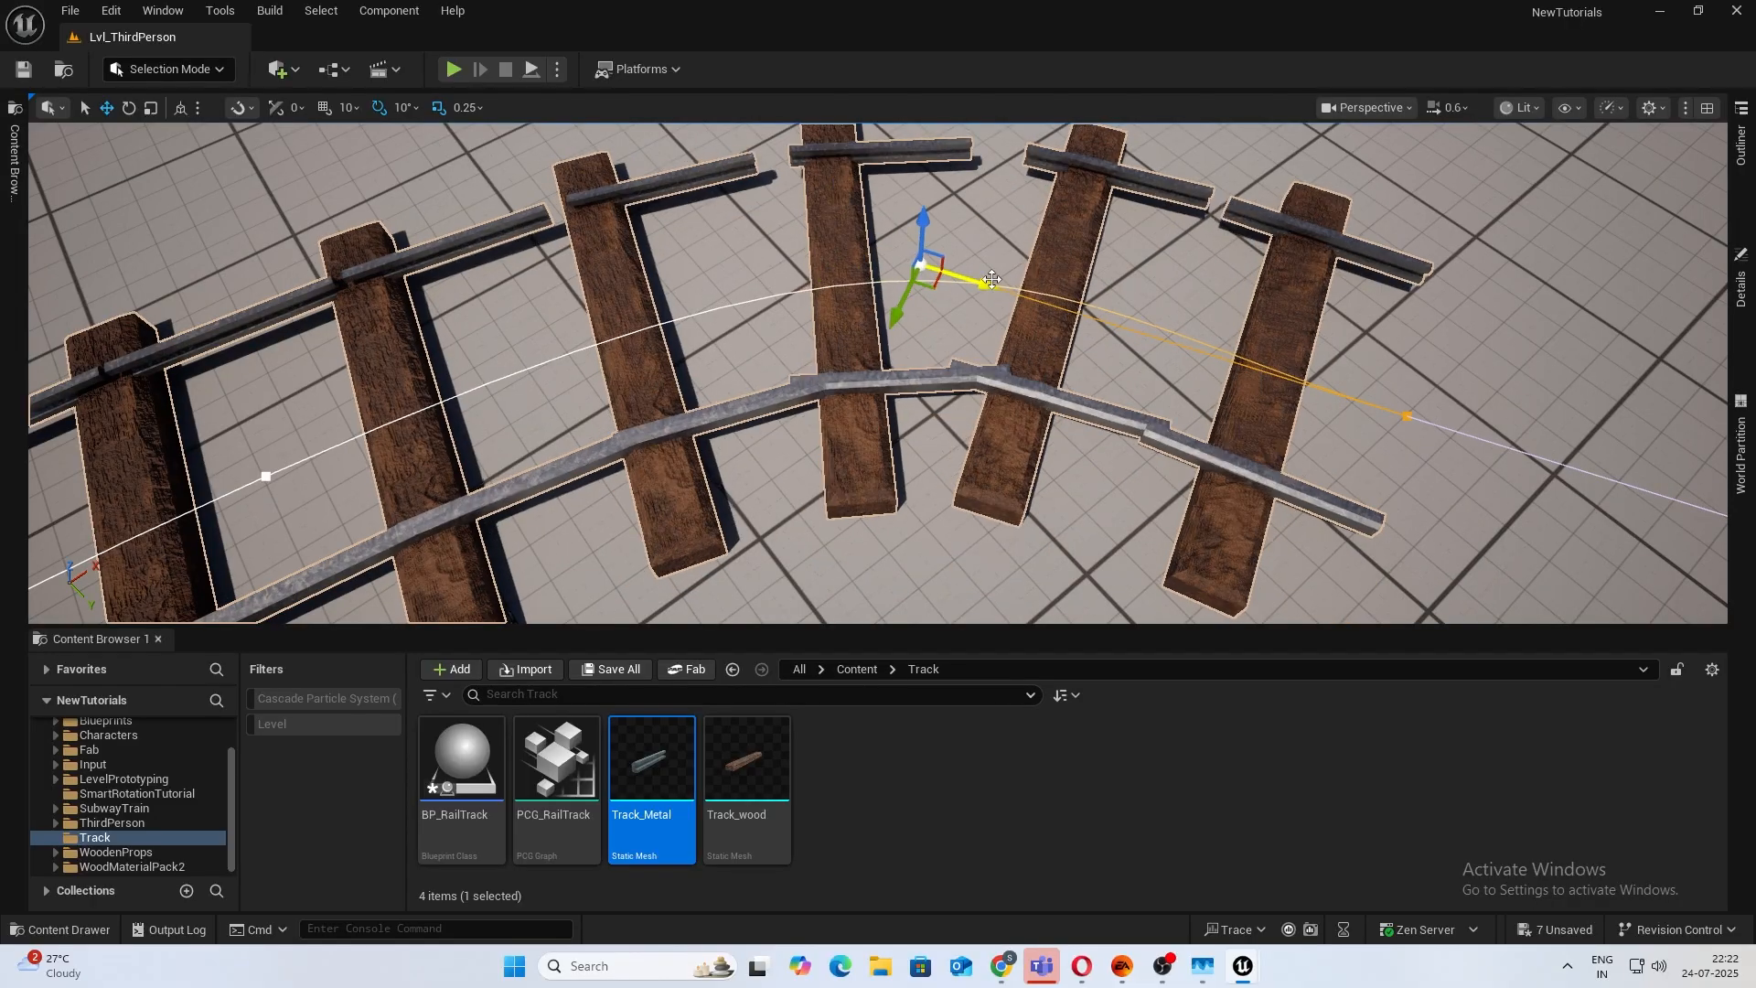
pyautogui.moveTo(901, 329); pyautogui.dragTo(930, 339)
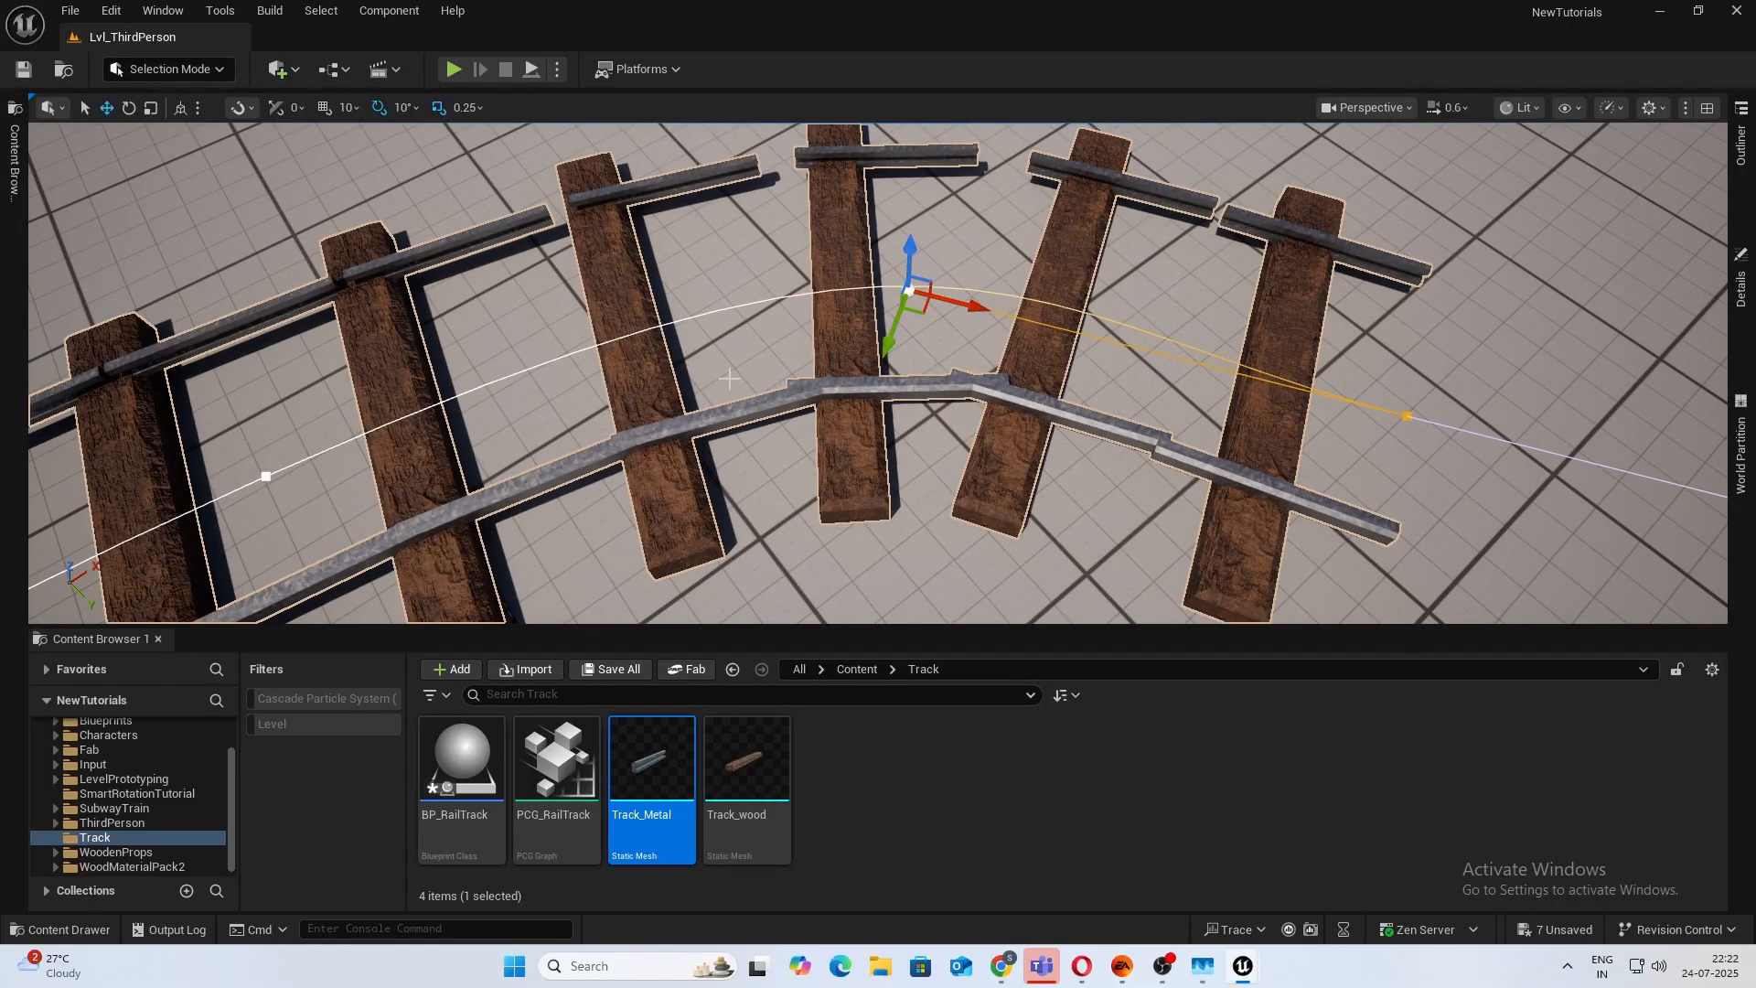
# Pull the spline's end point further outward to lengthen the curved section of track.
pyautogui.press('s')
pyautogui.moveTo(729, 378); pyautogui.dragTo(723, 380, button='right')
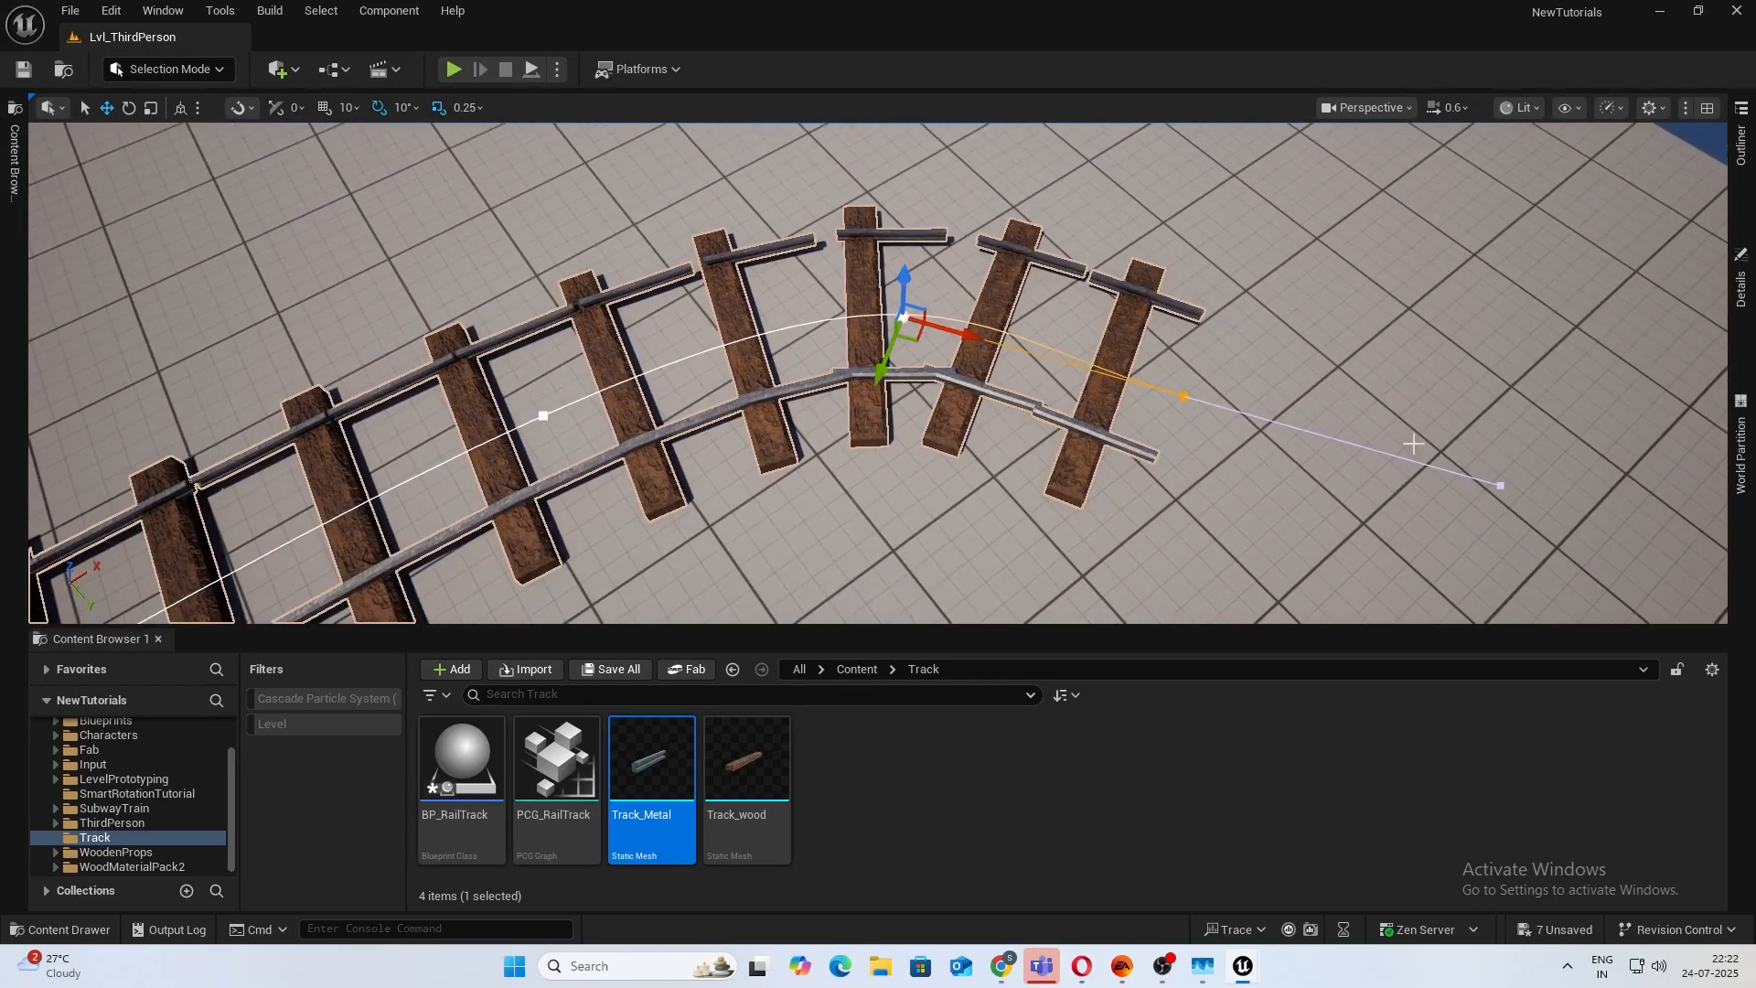
pyautogui.click(1178, 400)
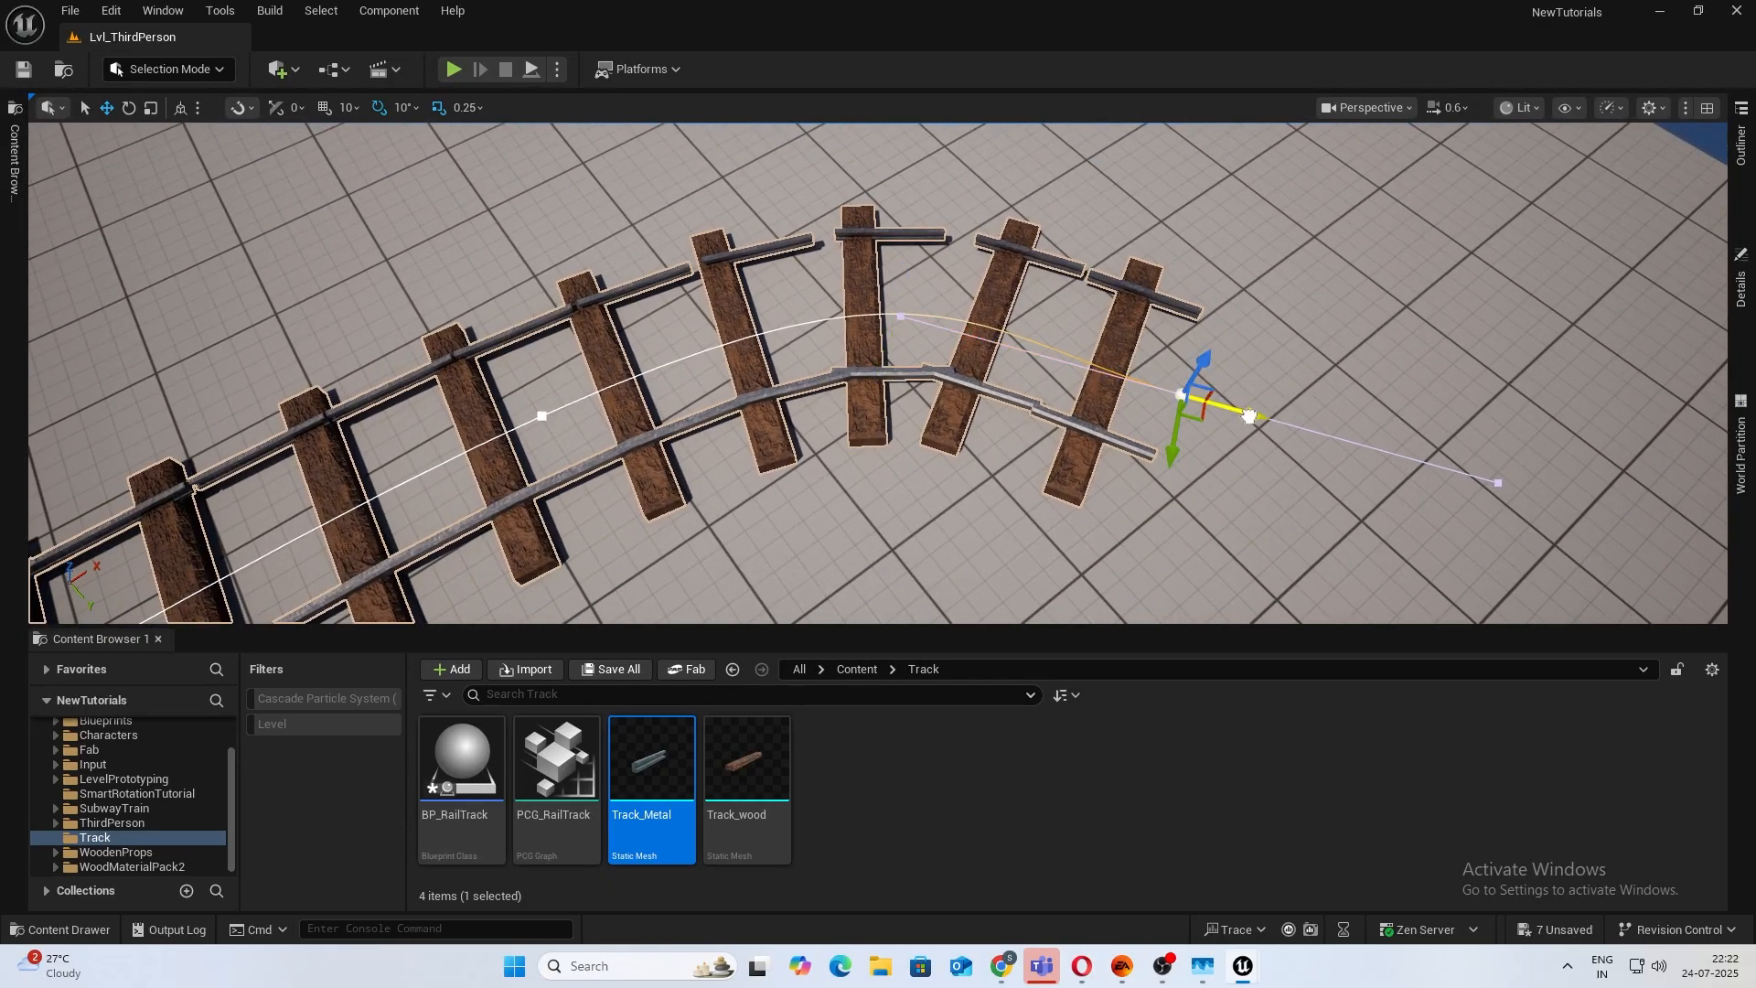
pyautogui.moveTo(1581, 468); pyautogui.dragTo(1583, 470)
pyautogui.moveTo(1113, 451); pyautogui.dragTo(1032, 485, button='right')
pyautogui.press('s')
pyautogui.moveTo(1131, 472); pyautogui.dragTo(1231, 494)
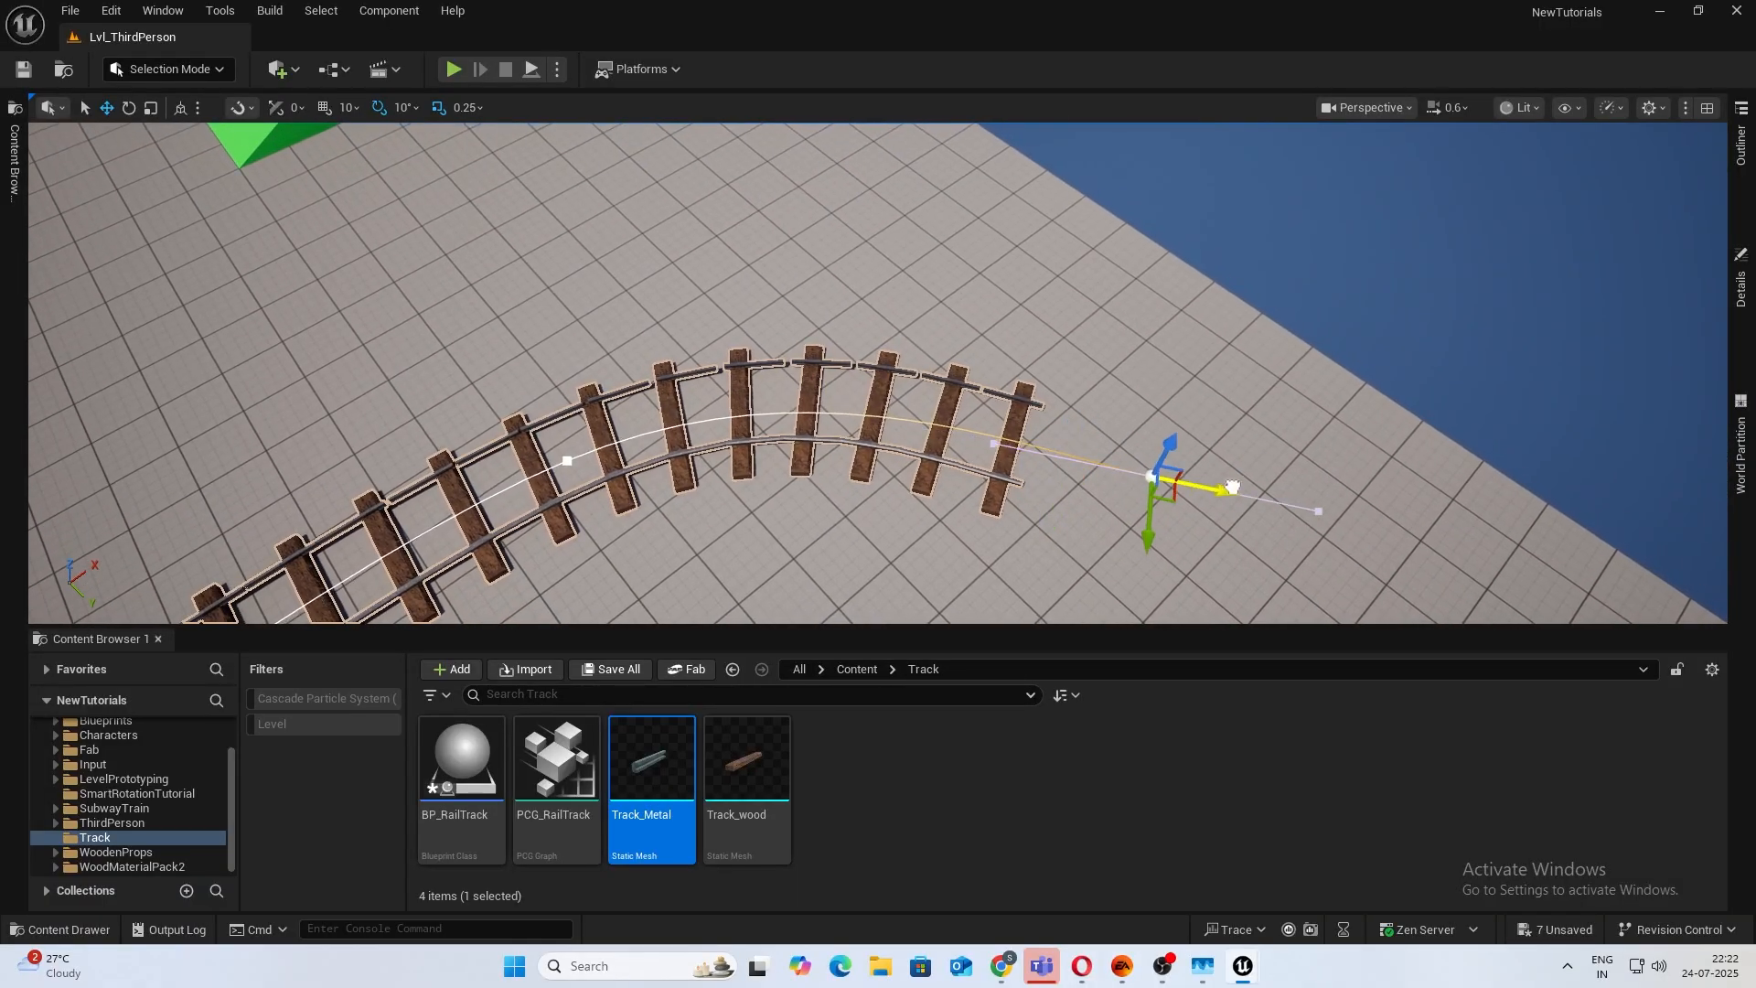
# Inspect the rail track in the level with the editor overlays hidden.
pyautogui.moveTo(748, 391); pyautogui.dragTo(777, 344, button='right')
pyautogui.press('g')
pyautogui.press('w')
pyautogui.press('w')
pyautogui.scroll(1, 1326, 320)
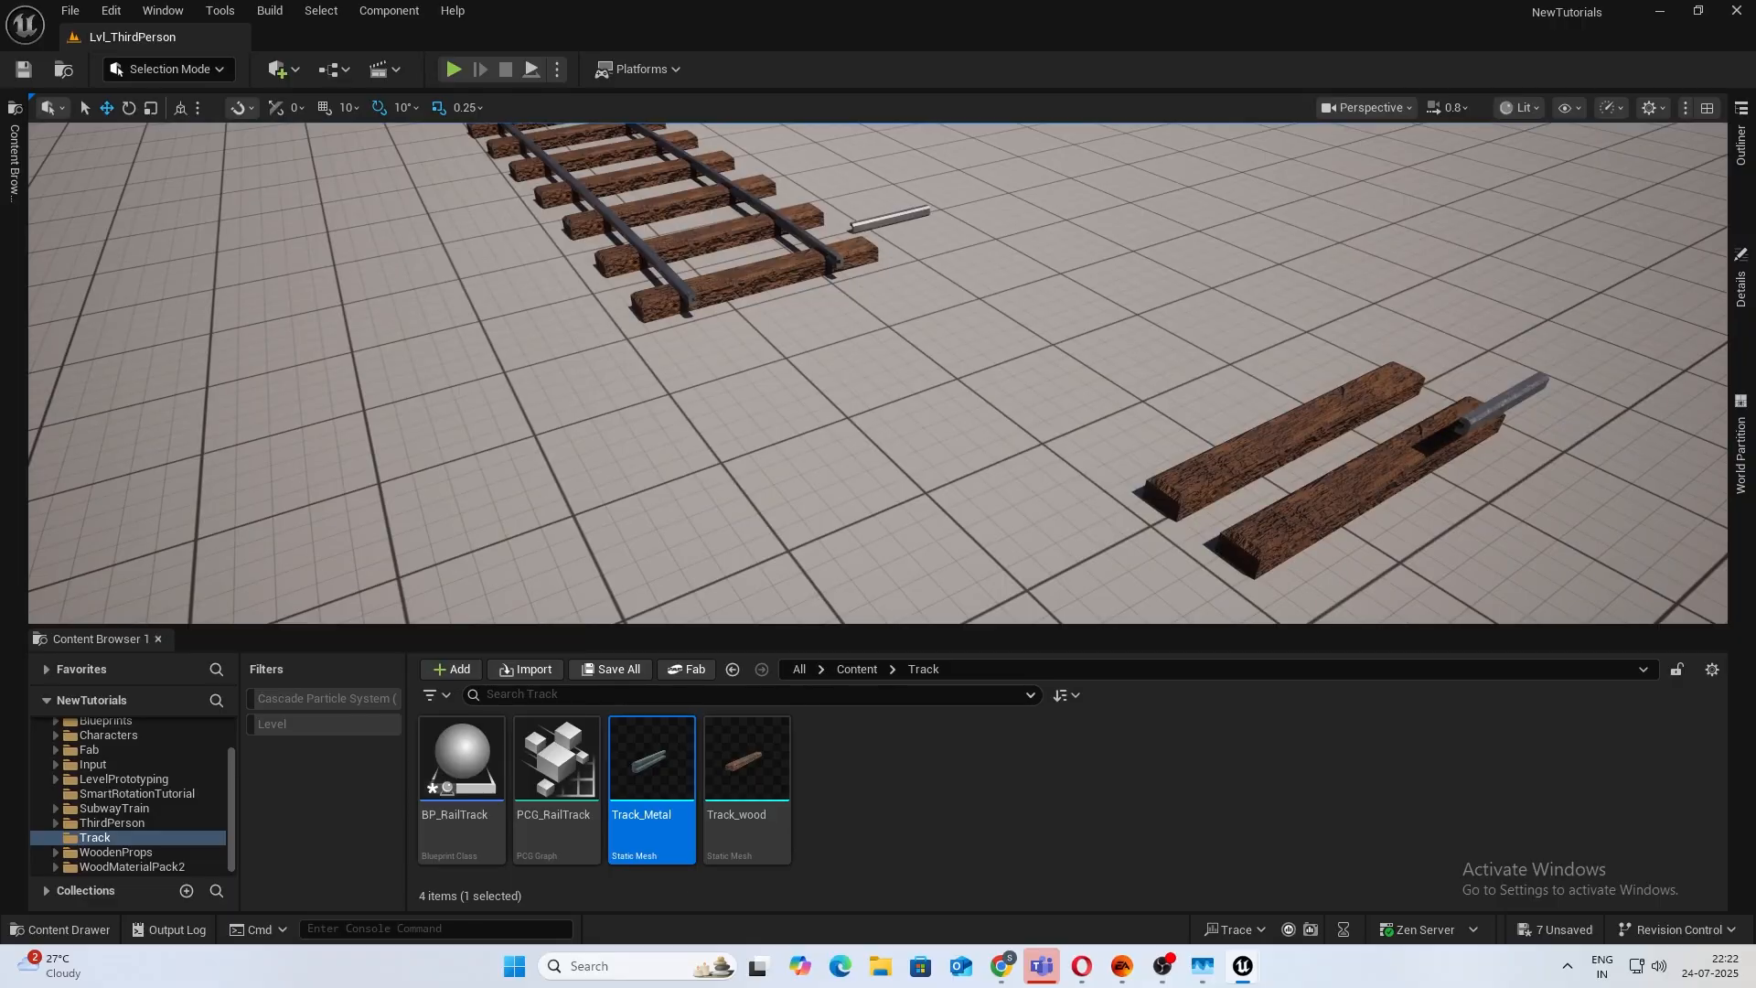